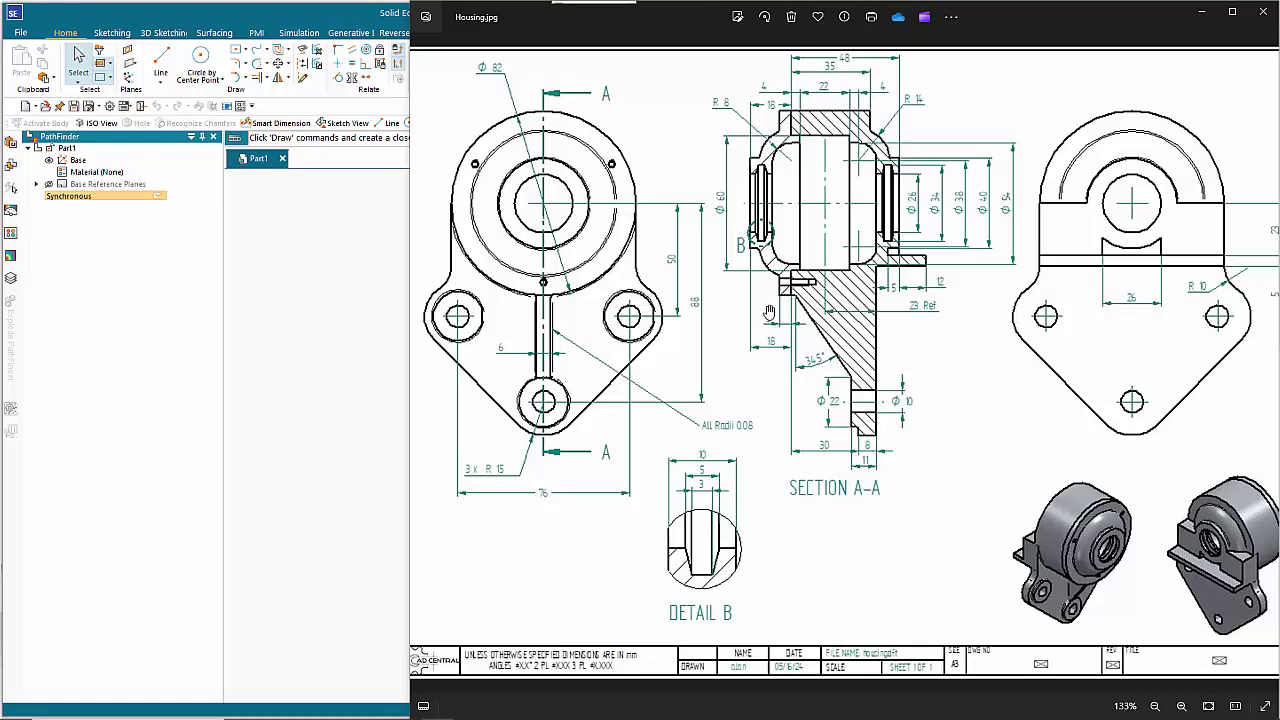
Switch to Solid Edge and sketch a horizontal line above the origin on the right (yz) plane, starting about 19 mm left of the vertical axis
mouse_move(937, 313)
left_mouse_down()
mouse_move(912, 316)
mouse_move(937, 316)
left_mouse_up()
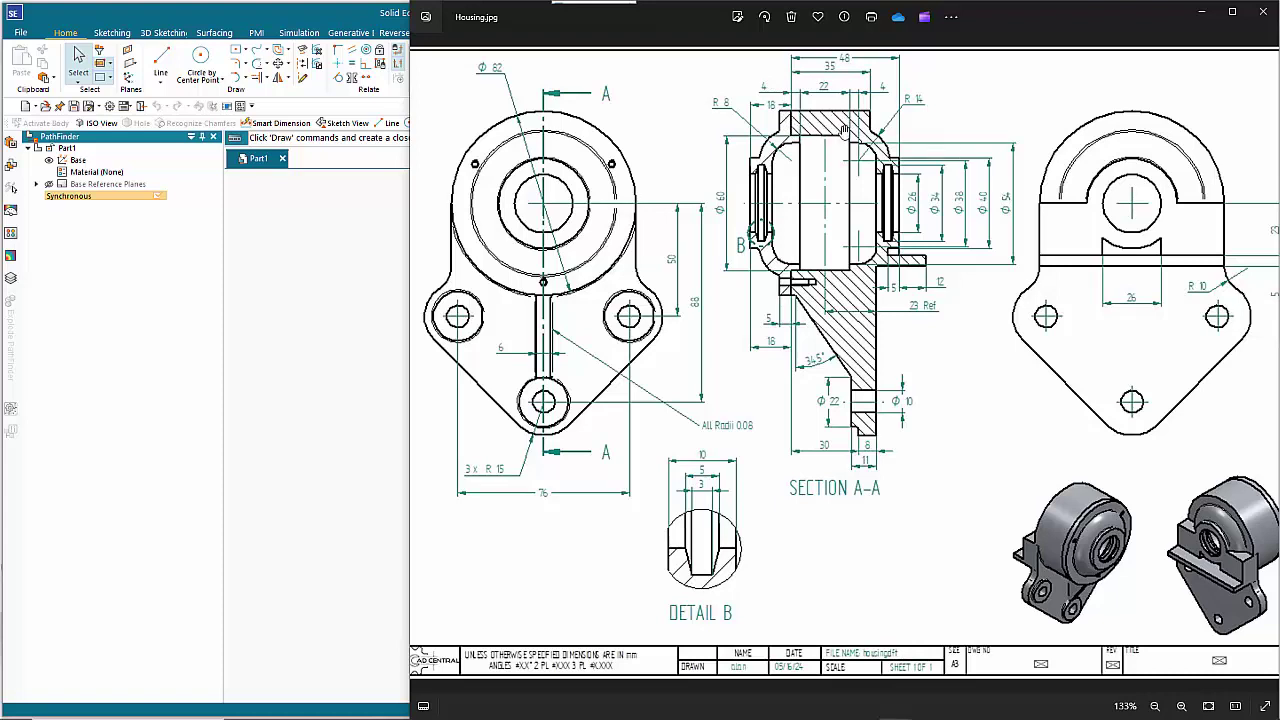
left_click(366, 226)
left_click(160, 60)
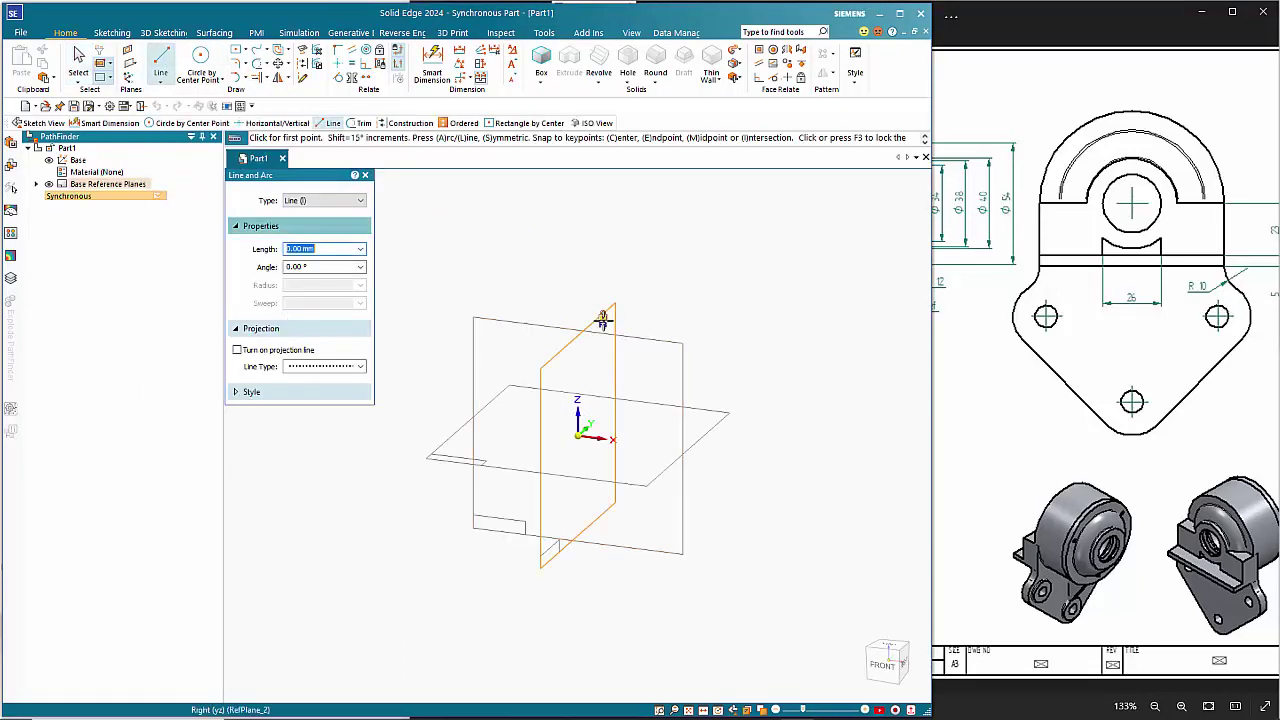
left_click(602, 318)
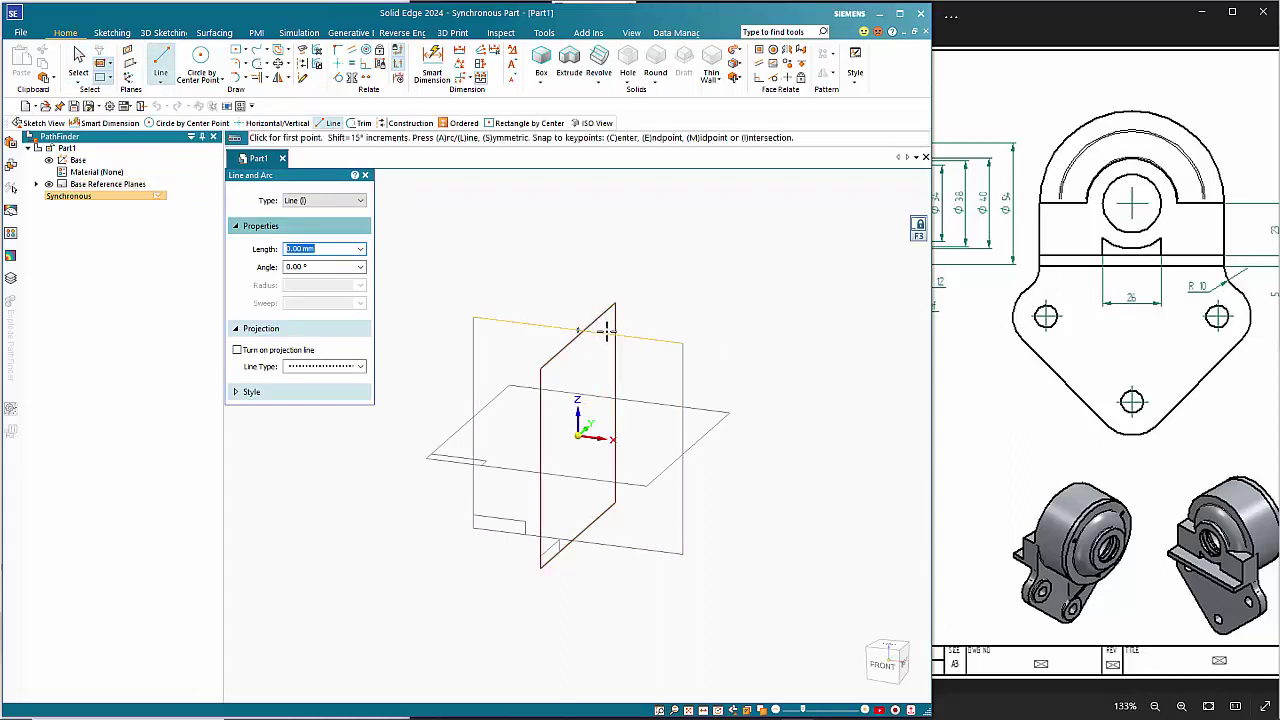
key("ctrl+h")
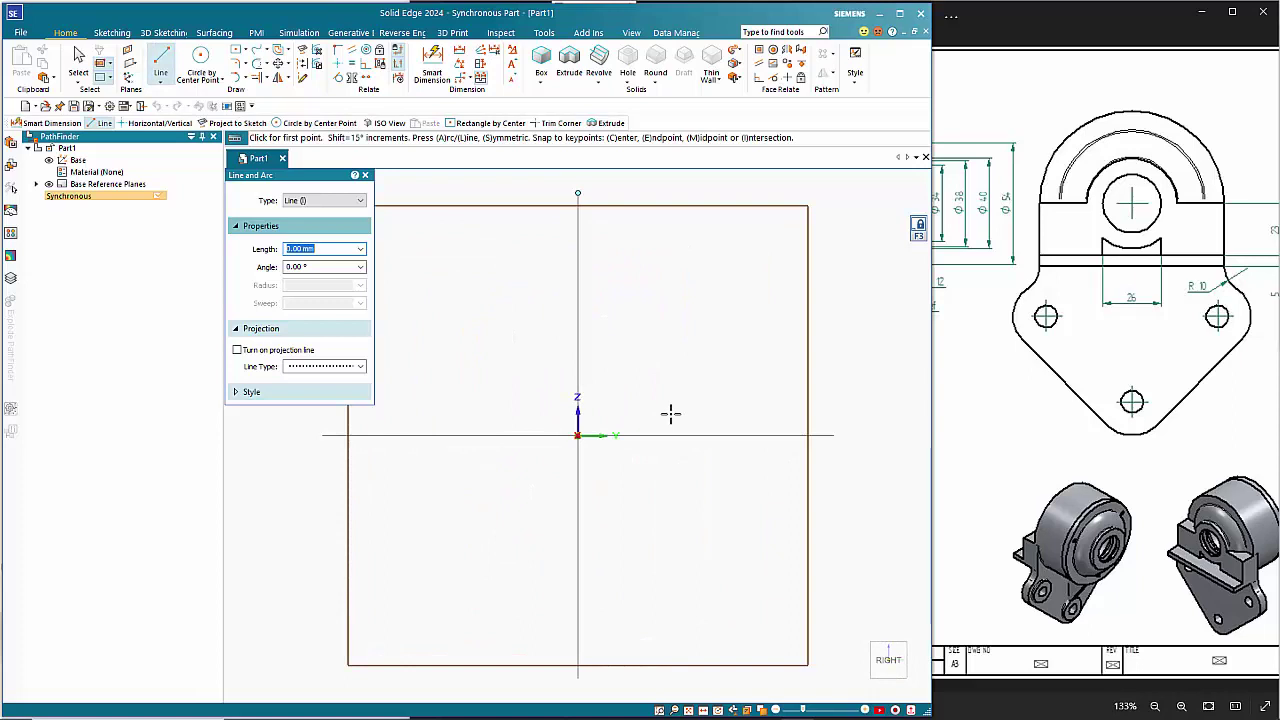
scroll(671, 414, "down", 2)
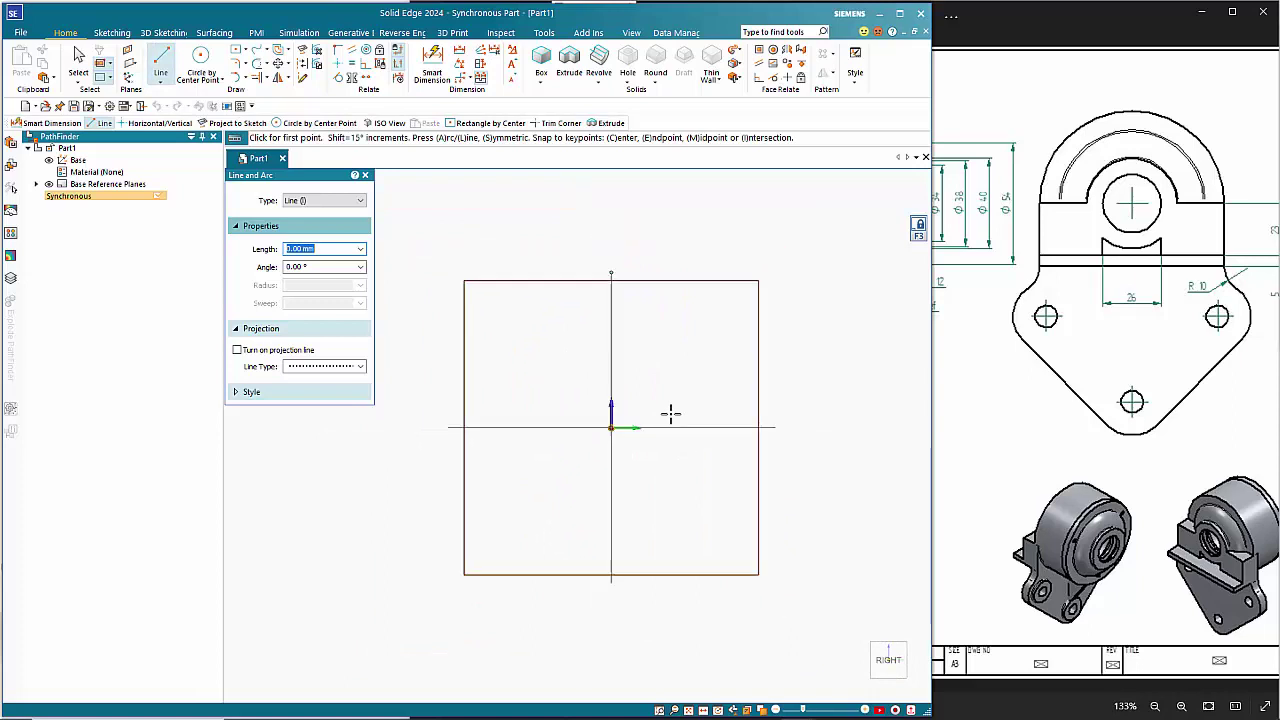
left_click(559, 327)
left_click(669, 327)
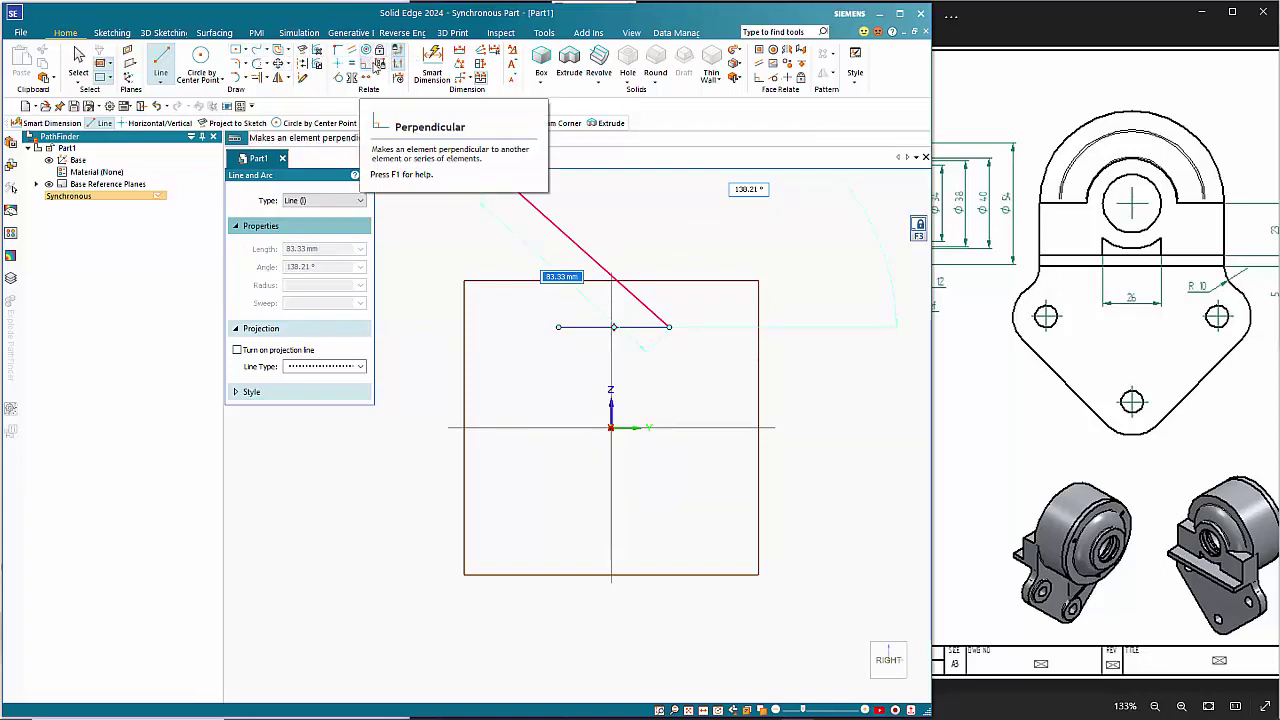
Dimension the horizontal distance between the line's left endpoint and the vertical axis as 15 mm
left_click(432, 60)
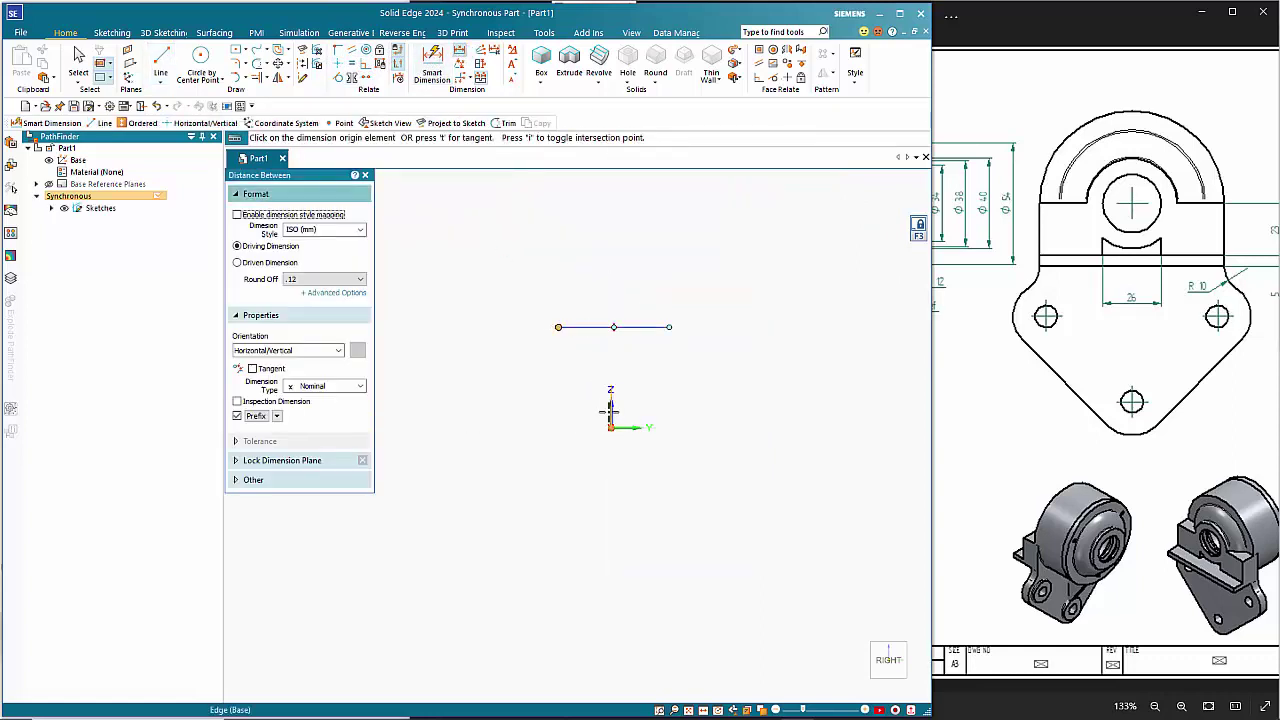
left_click(558, 327)
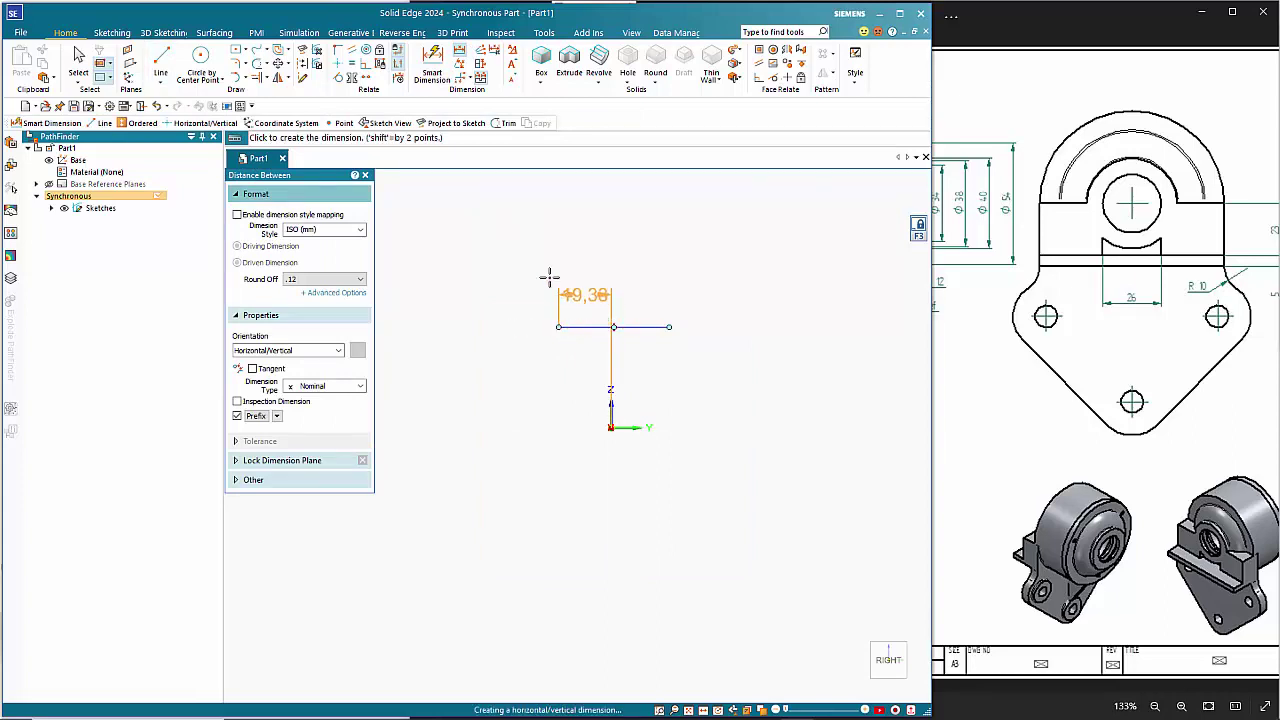
left_click(528, 249)
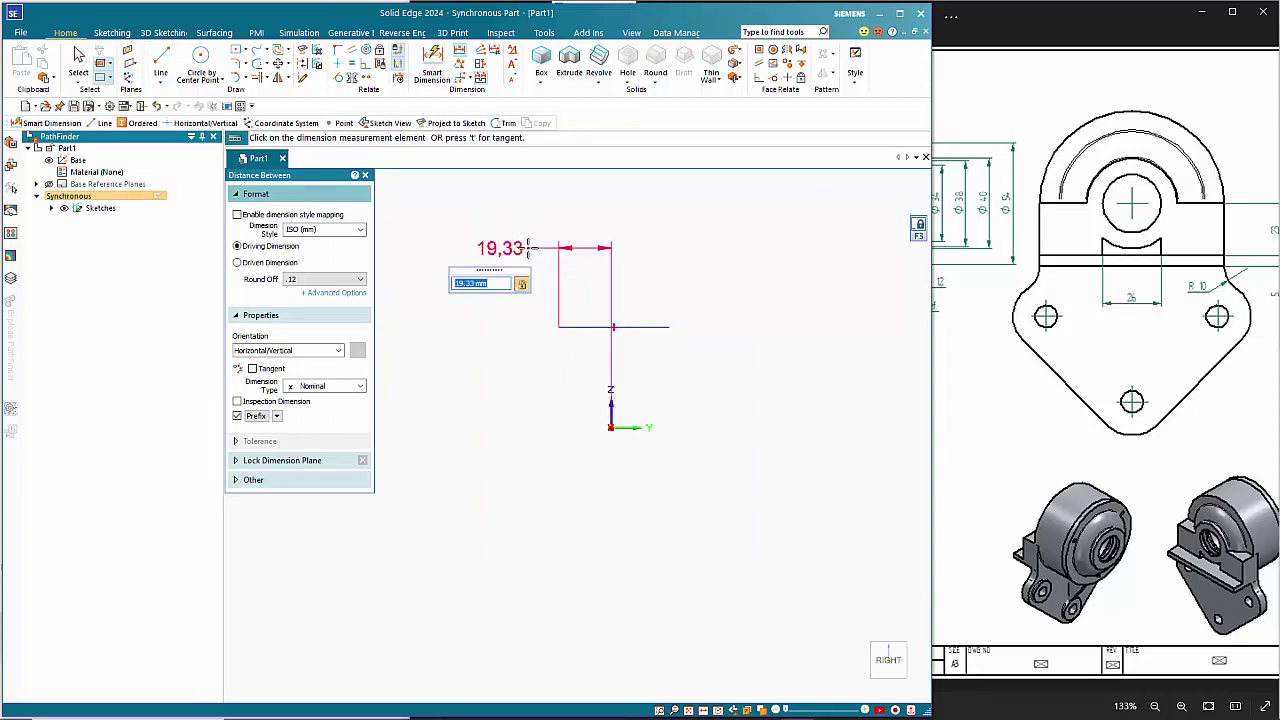
type("15")
key("Return")
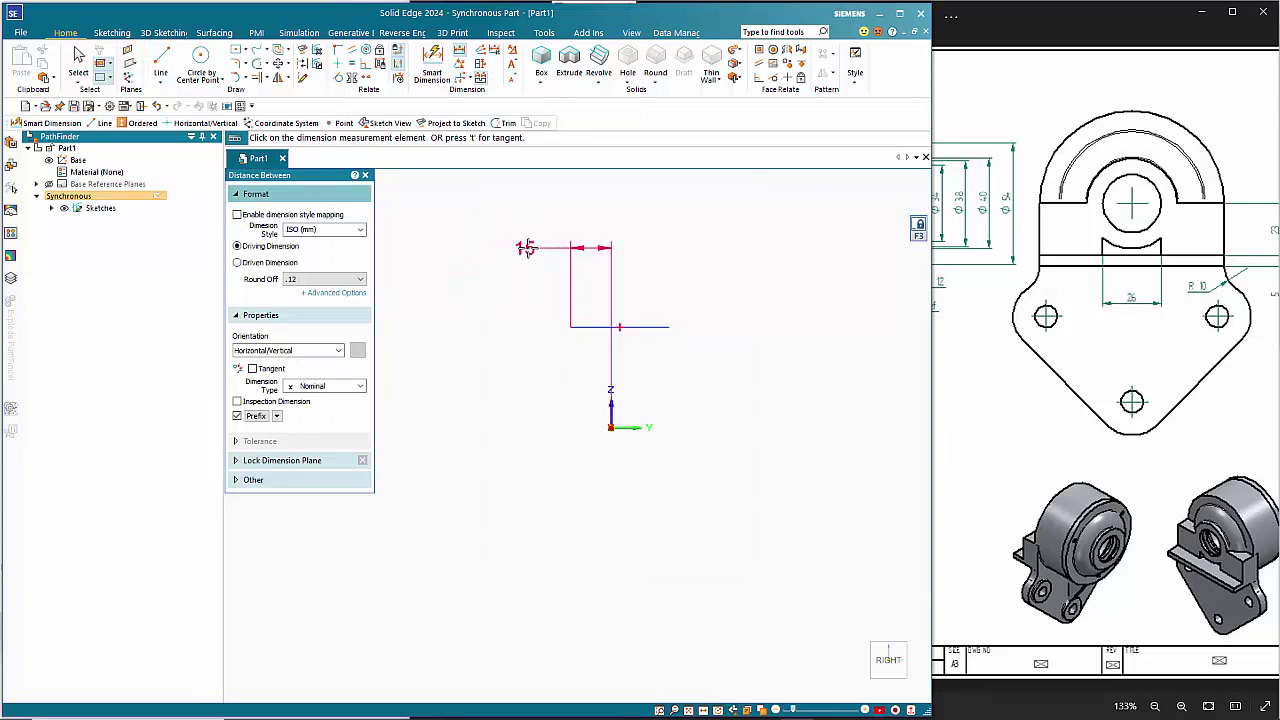
Dimension the overall length of the horizontal line as 35 mm
left_click(432, 65)
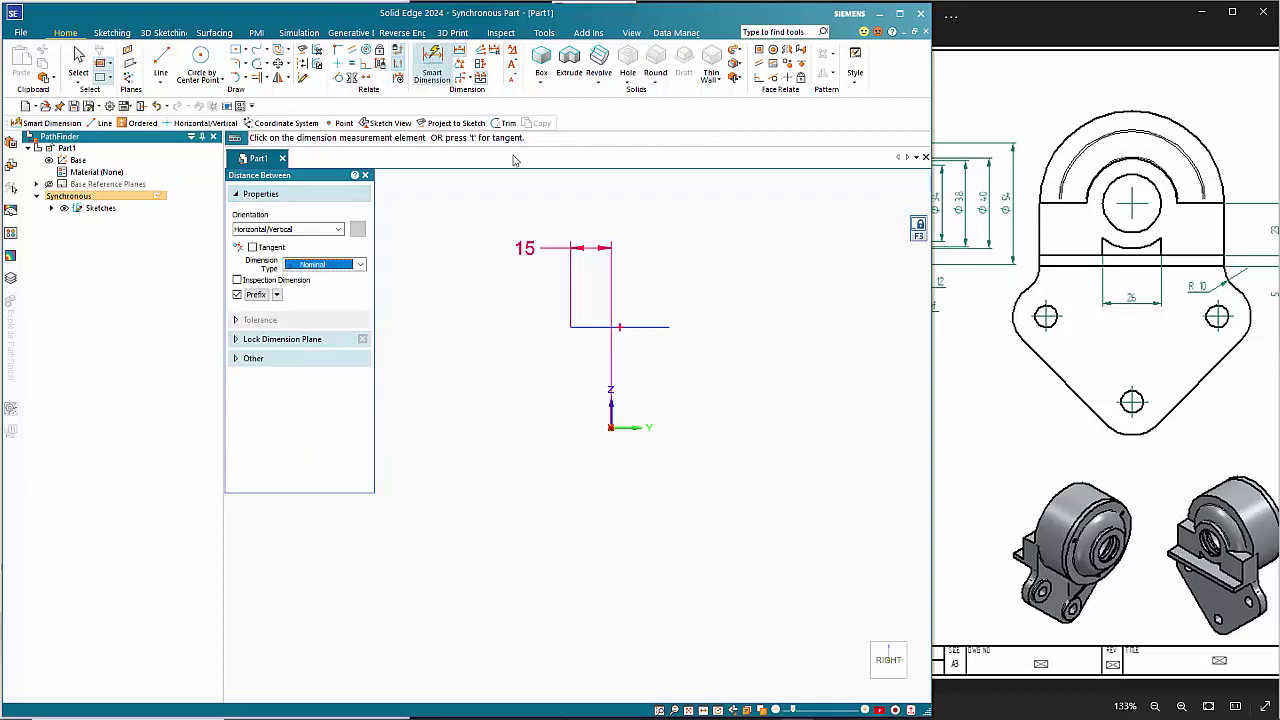
left_click(642, 326)
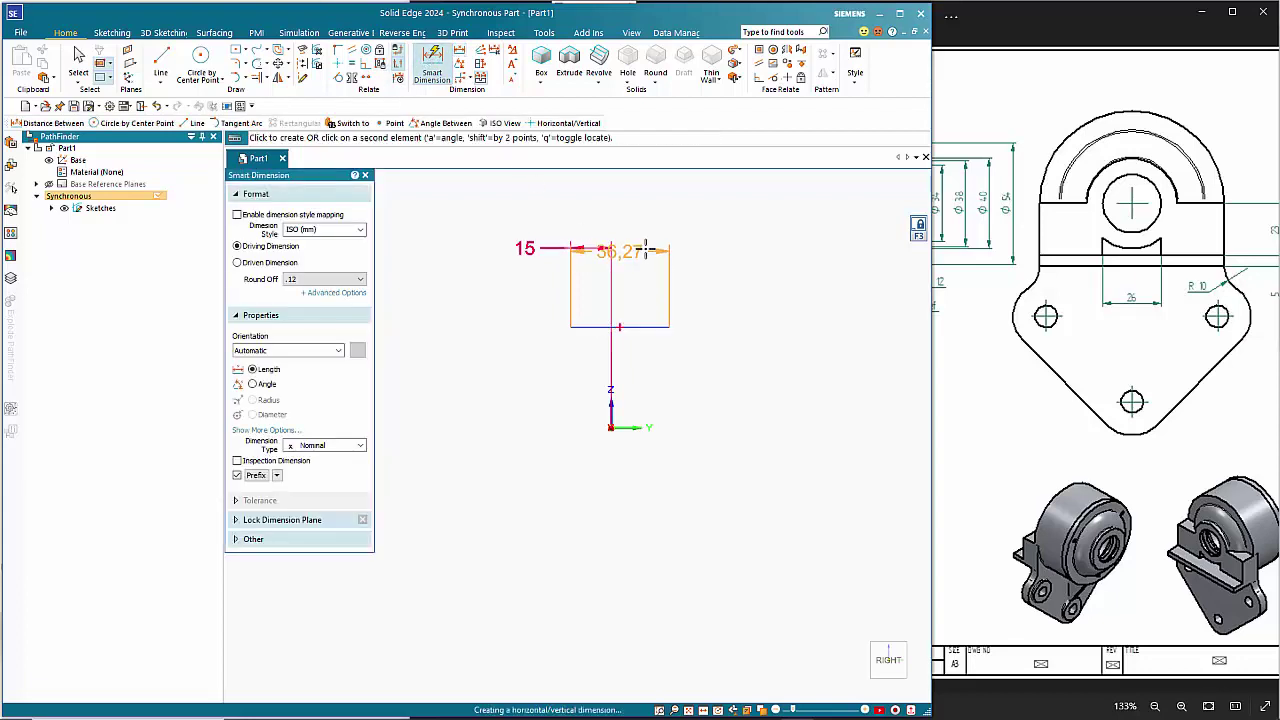
left_click(638, 224)
type("35")
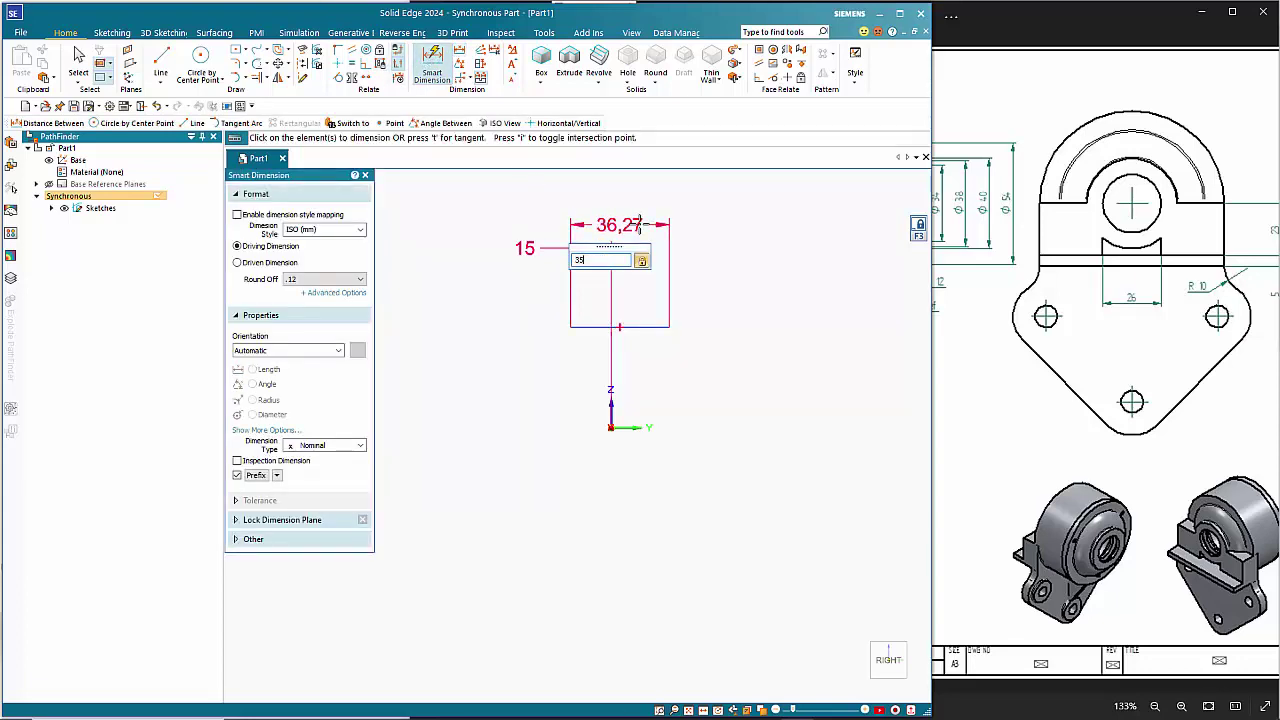
key("Return")
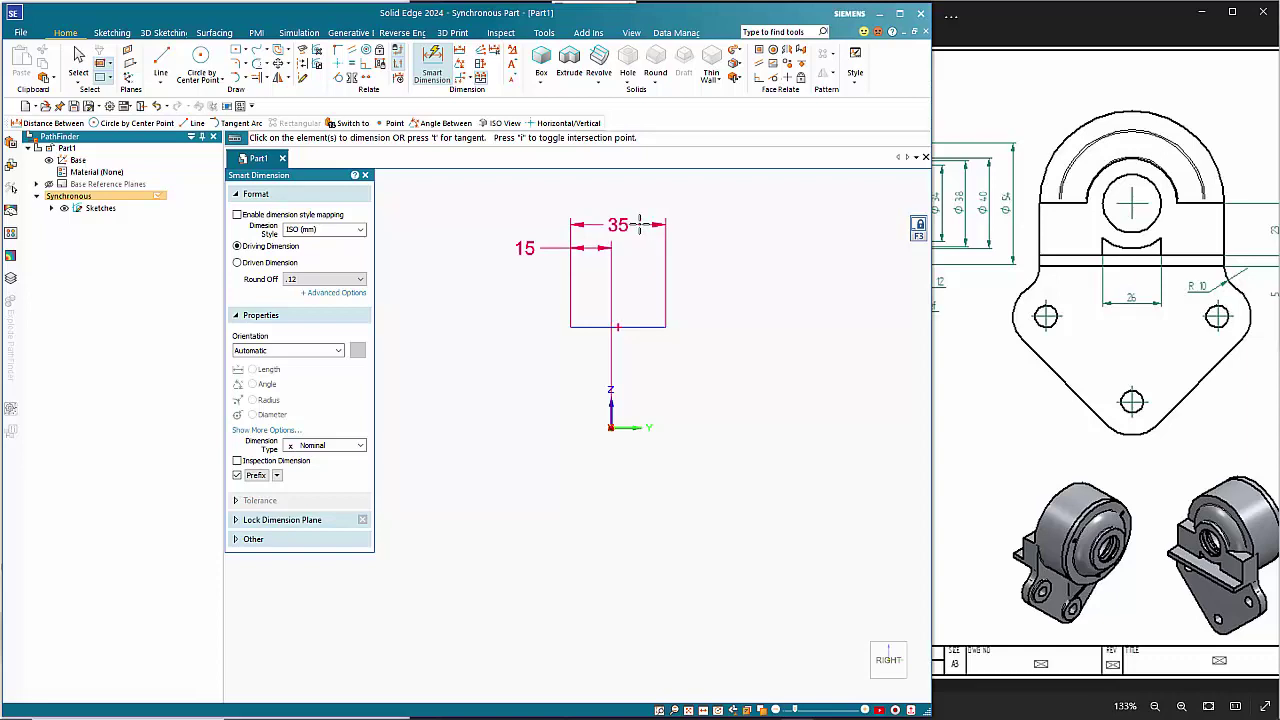
Add a full symmetric diameter dimension of 82 mm from the horizontal axis to the line
left_click(481, 77)
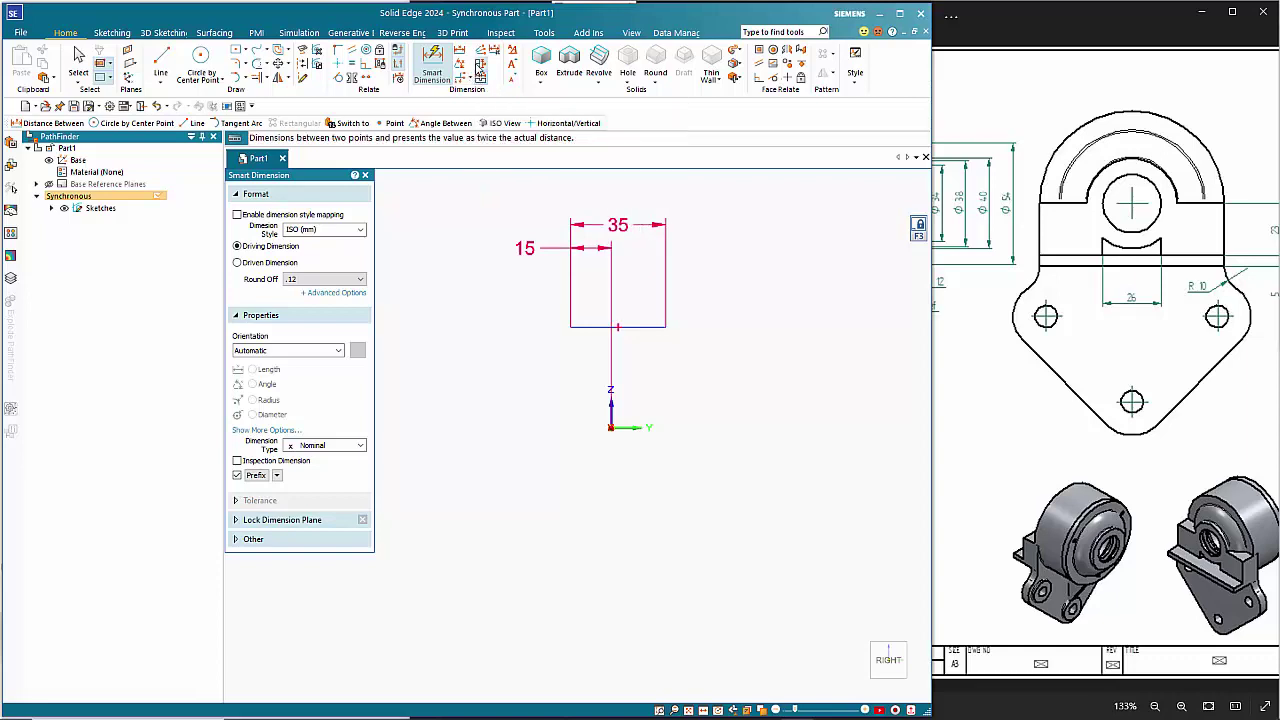
left_click(626, 429)
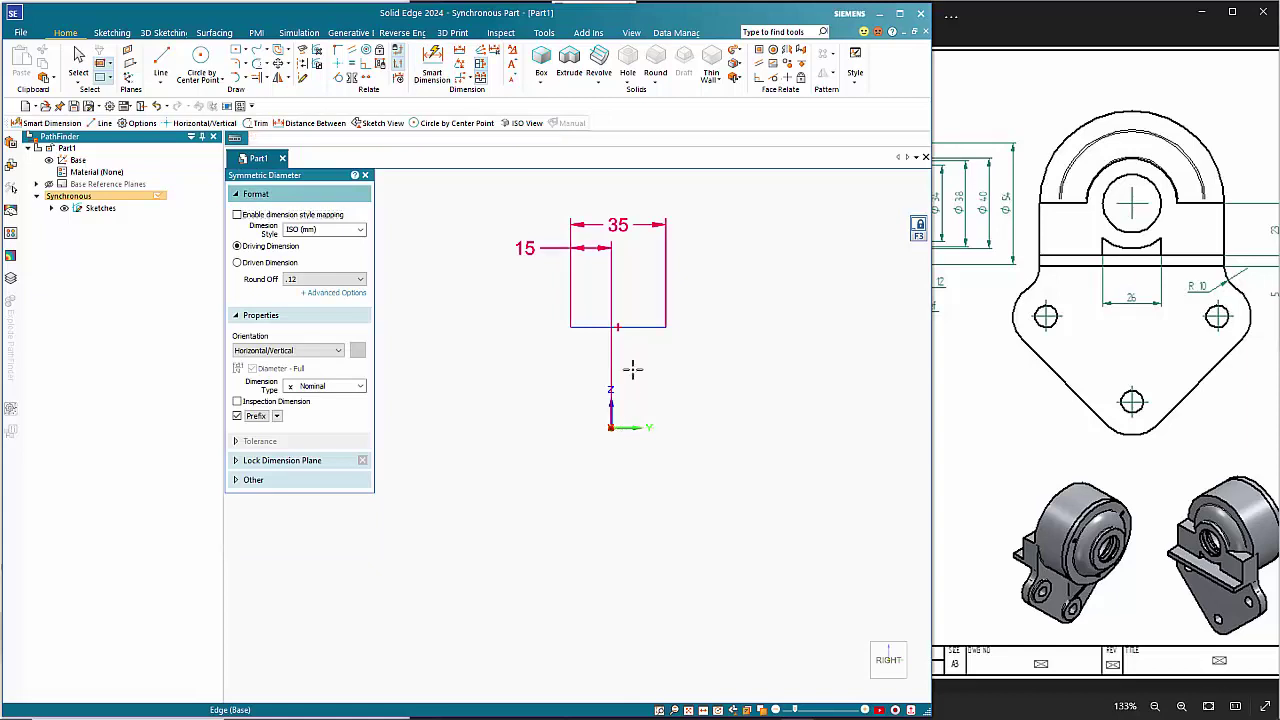
left_click(638, 327)
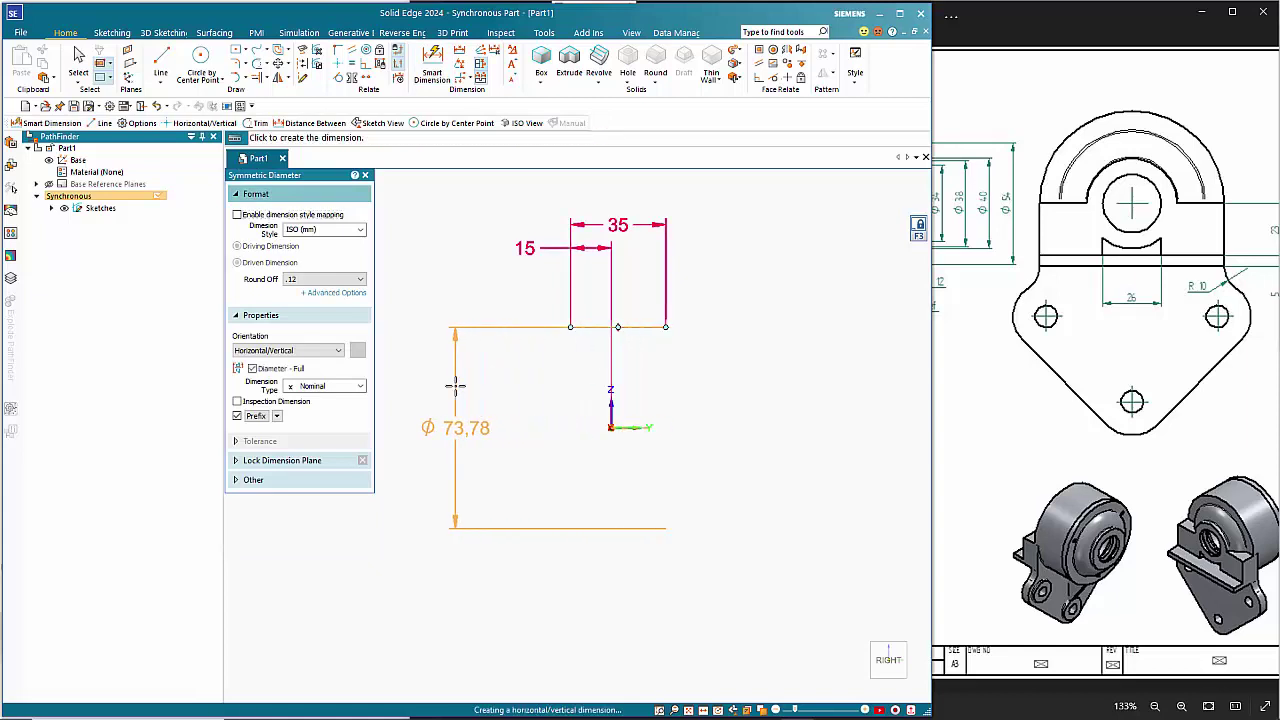
left_click(450, 383)
type("8")
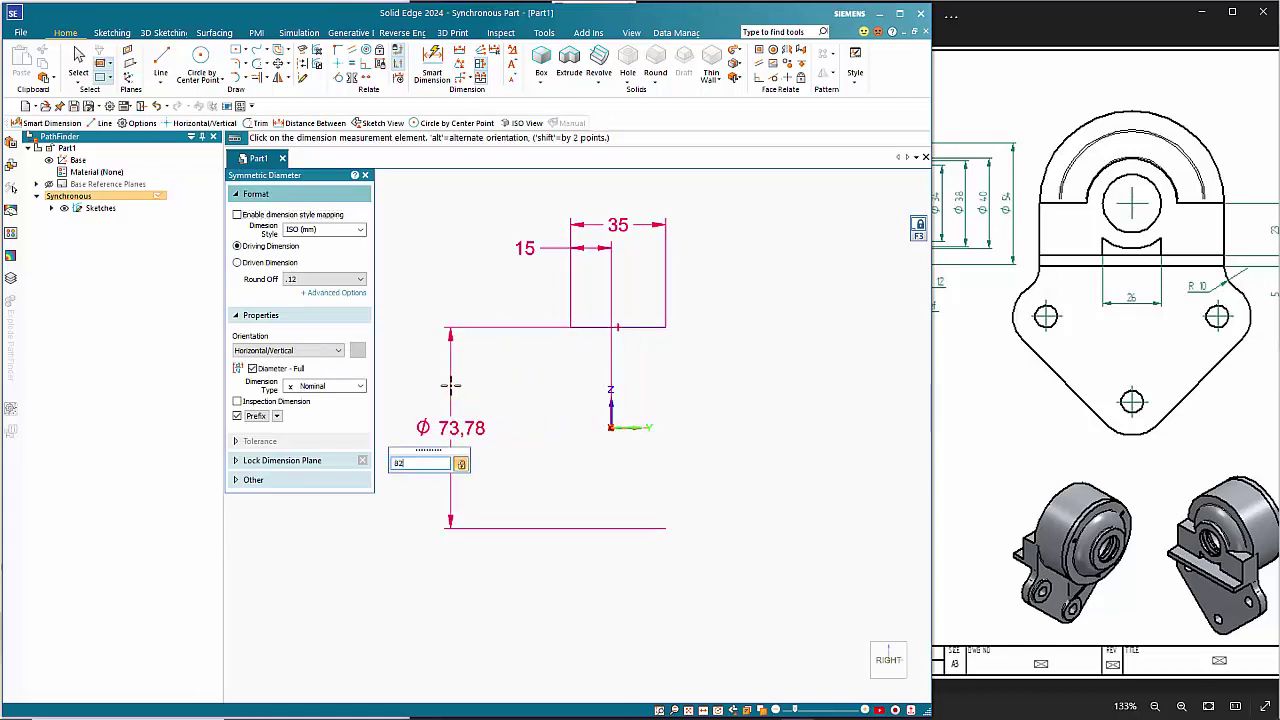
type("2")
key("Return")
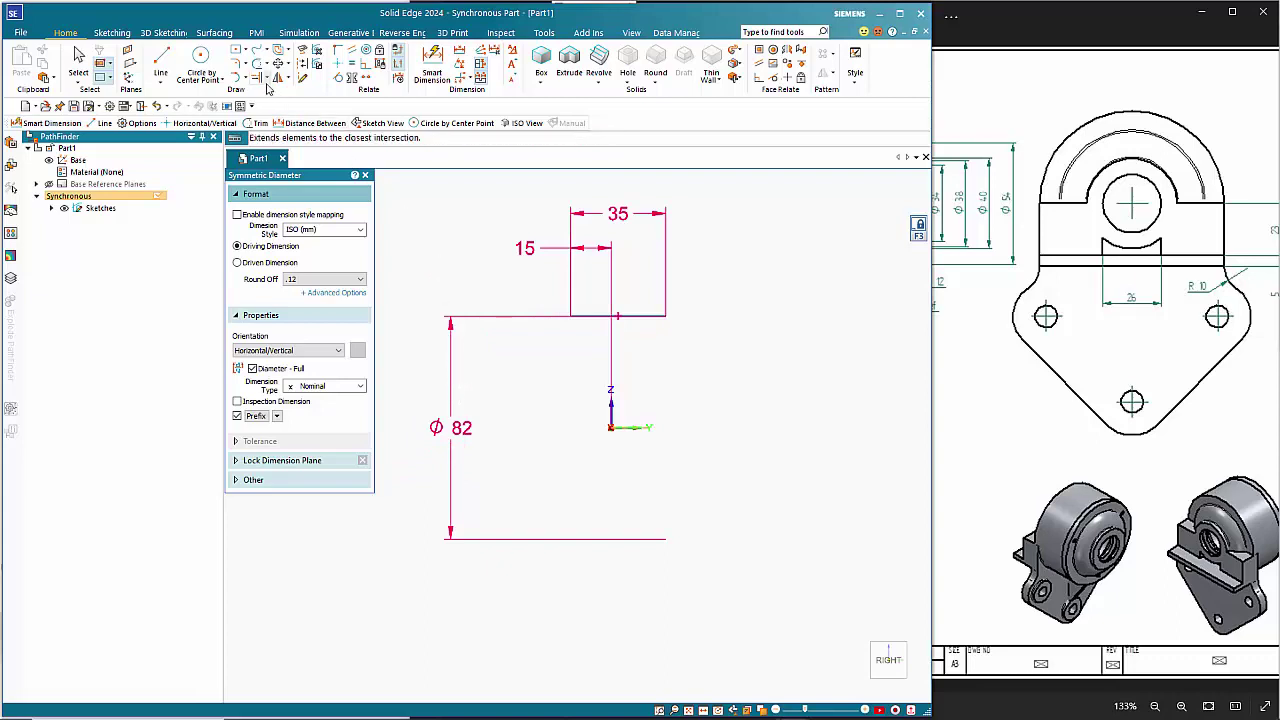
Close the profile into a rectangle with lines down to the horizontal axis, along it, and back up to the line's right endpoint
left_click(160, 58)
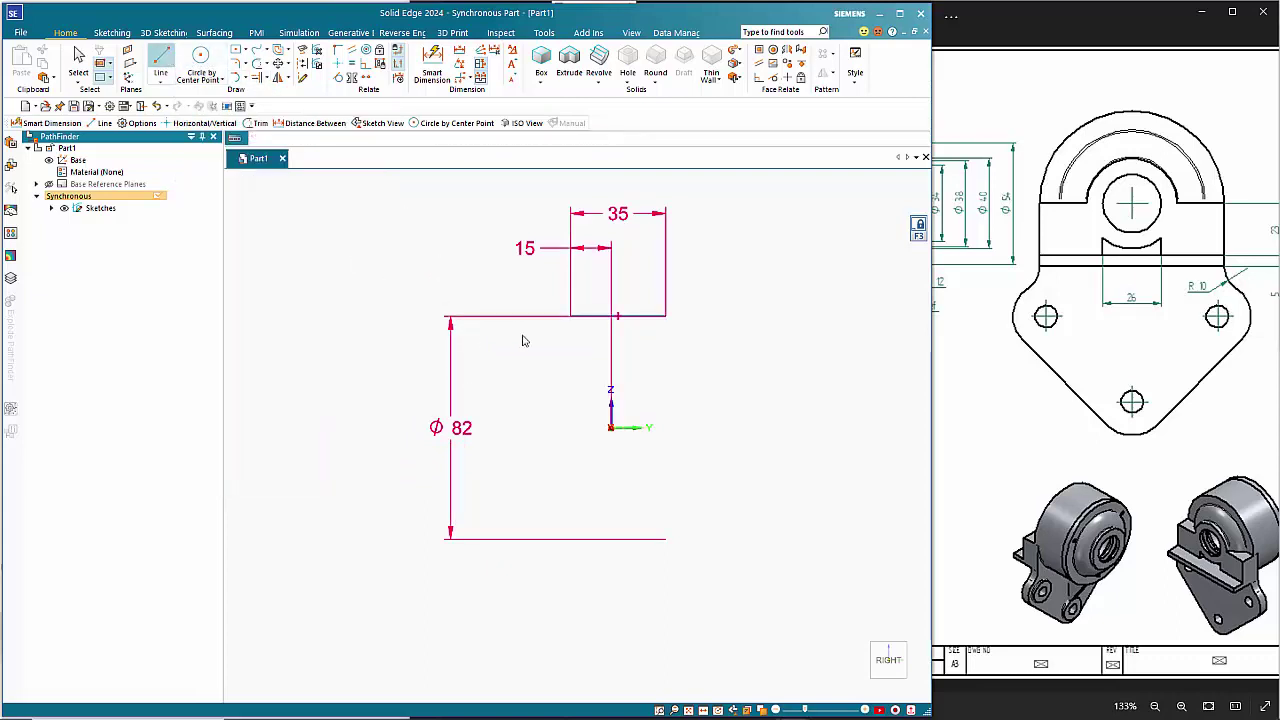
left_click(571, 316)
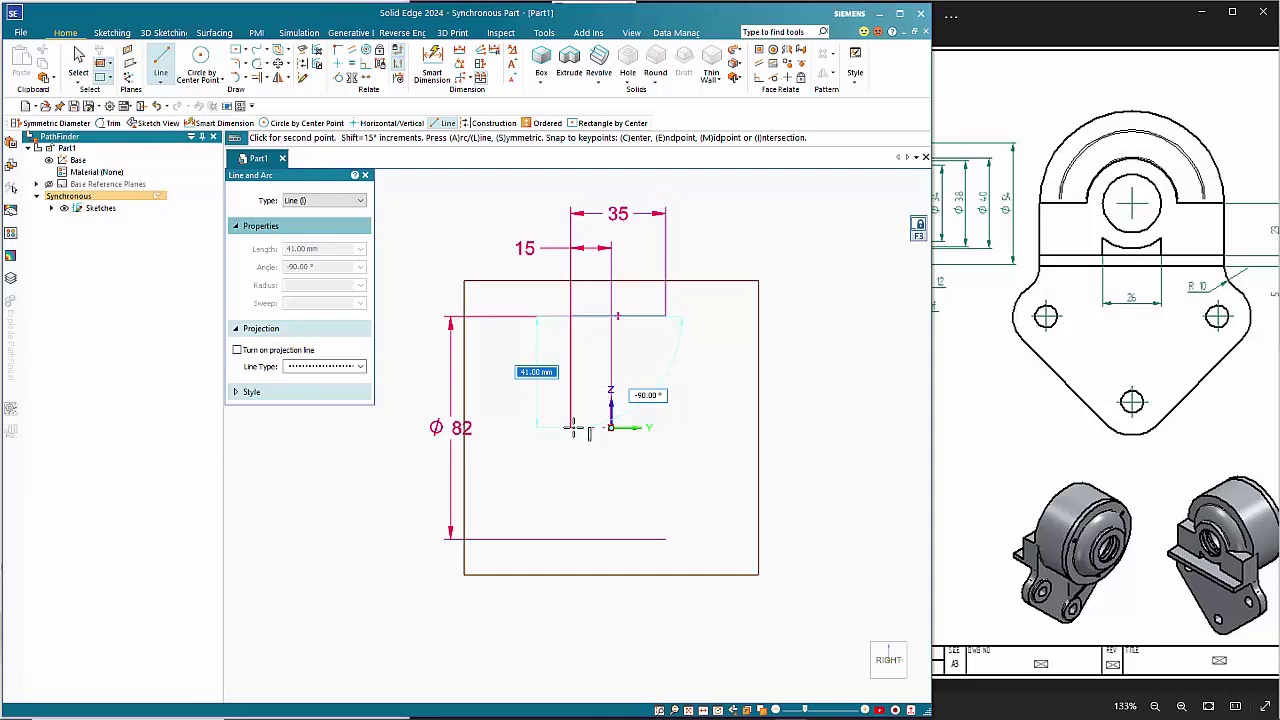
left_click(610, 428)
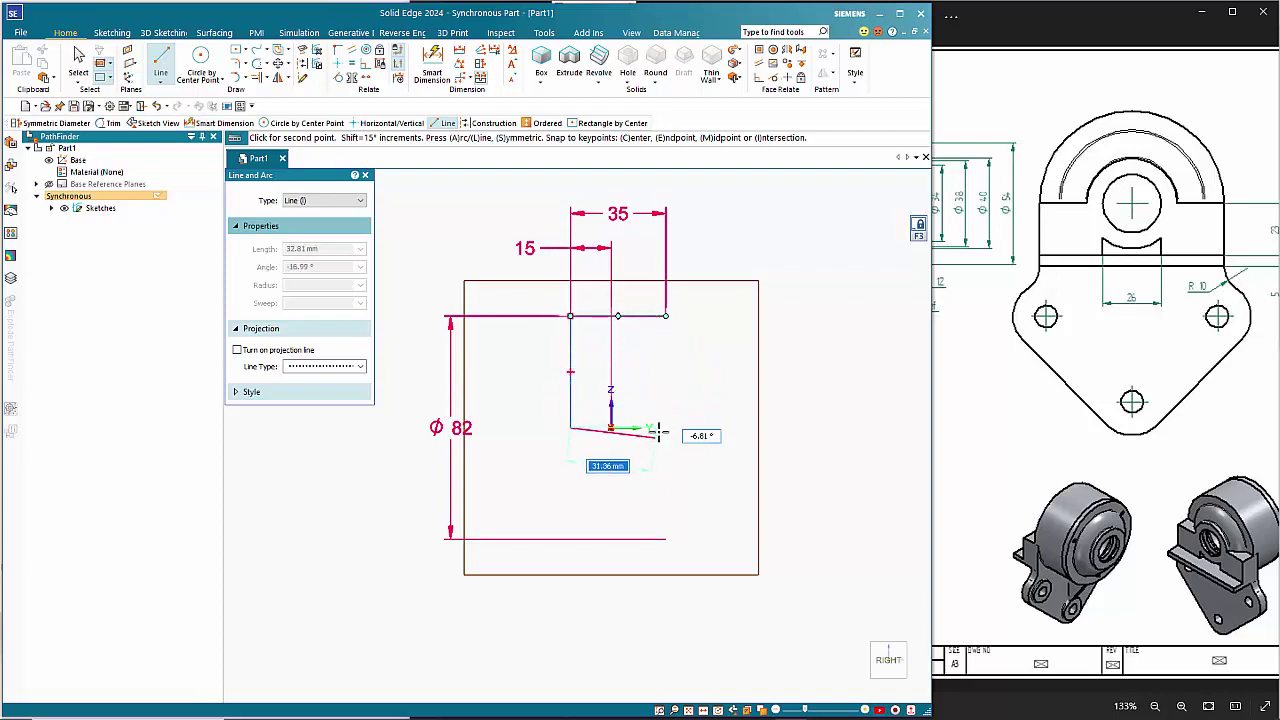
left_click(666, 428)
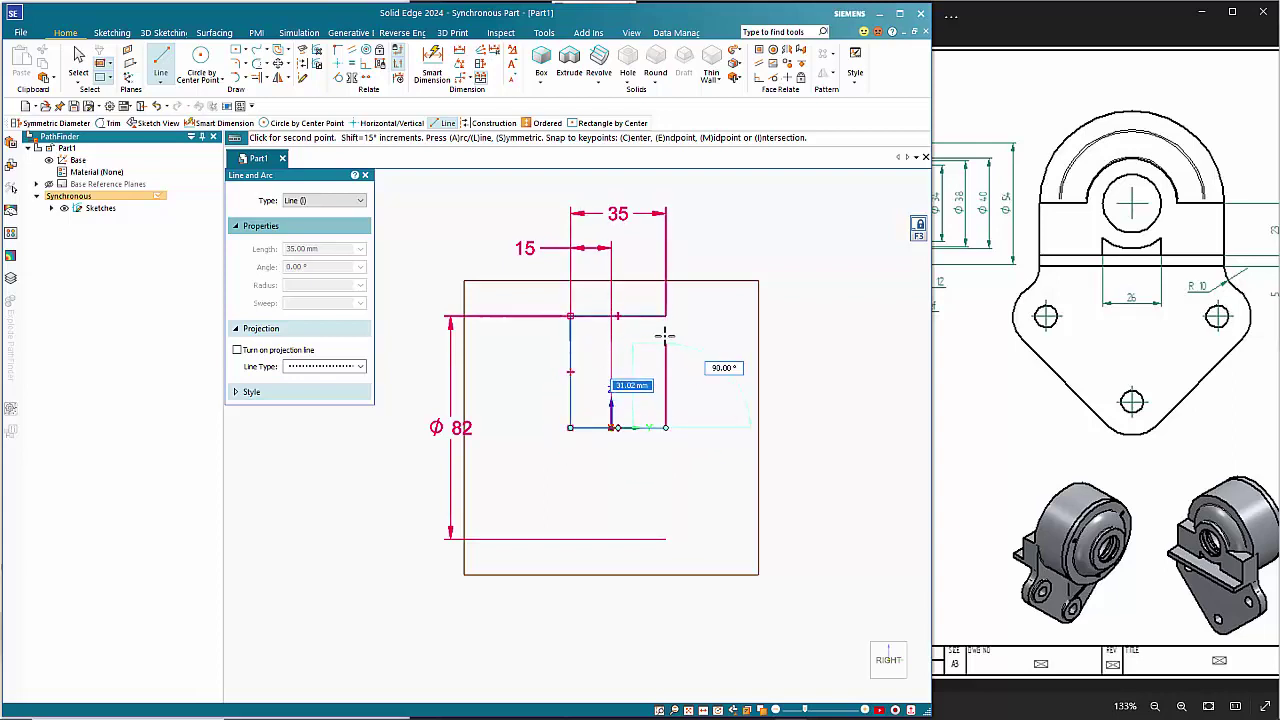
left_click(666, 316)
right_click(718, 376)
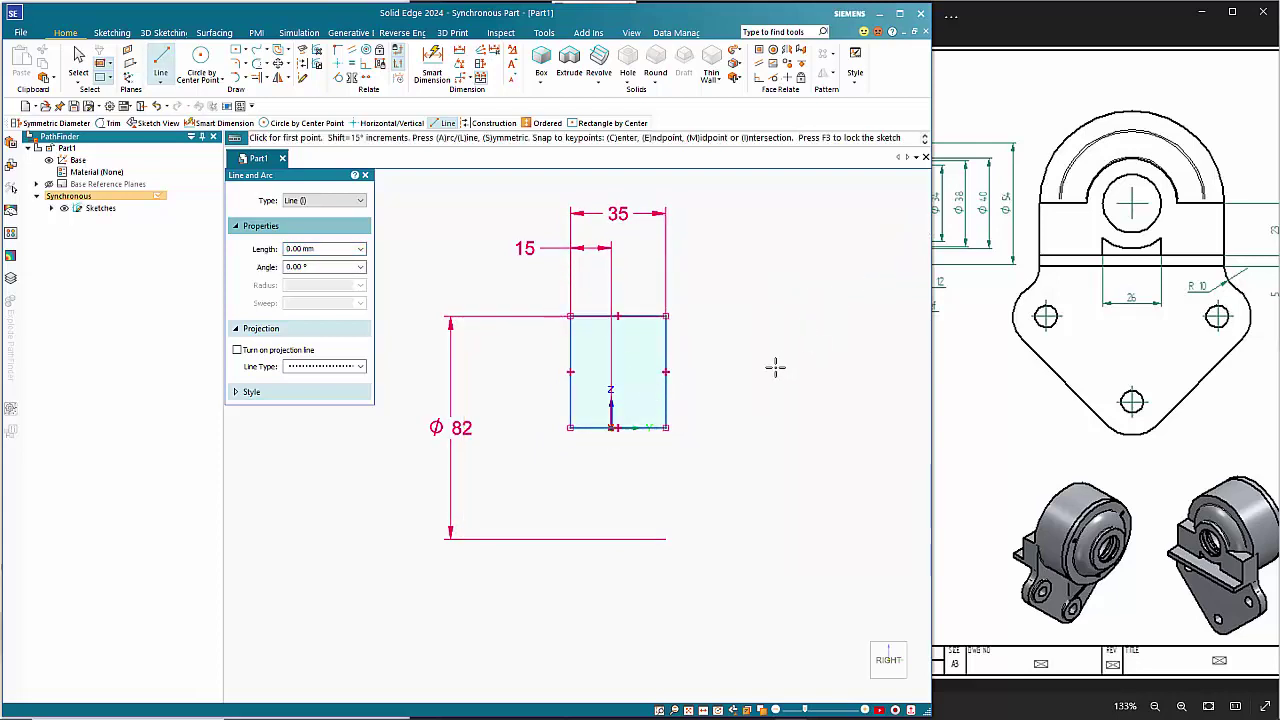
mouse_move(774, 366)
middle_mouse_down()
mouse_move(851, 365)
mouse_move(873, 421)
middle_mouse_up()
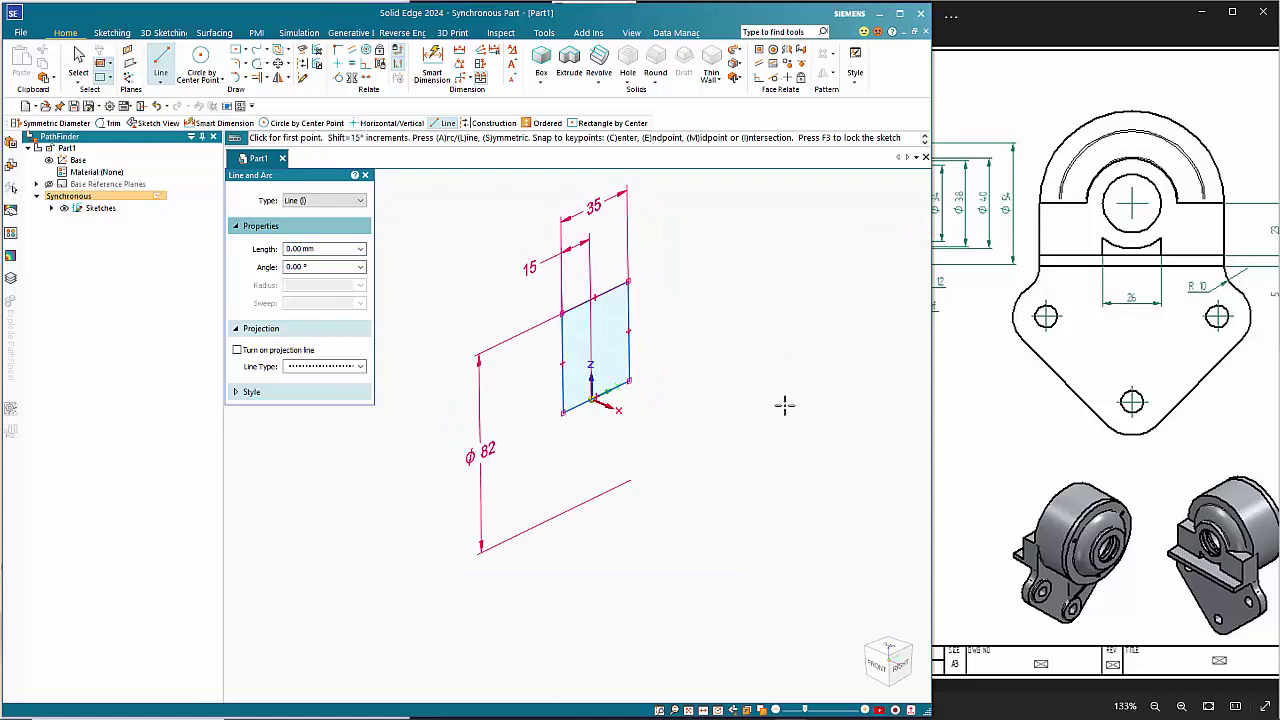
key("Escape")
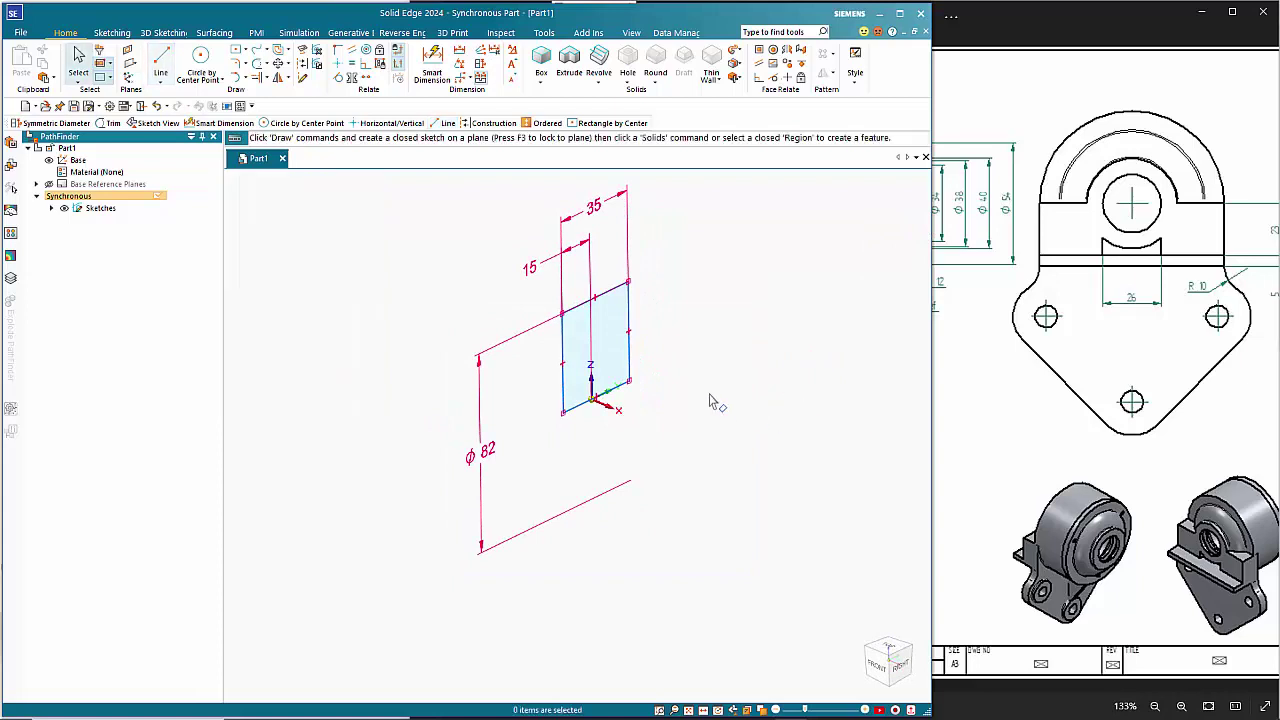
Revolve the rectangular region a full turn about its lower edge on the horizontal axis to form a solid cylinder
left_click(607, 337)
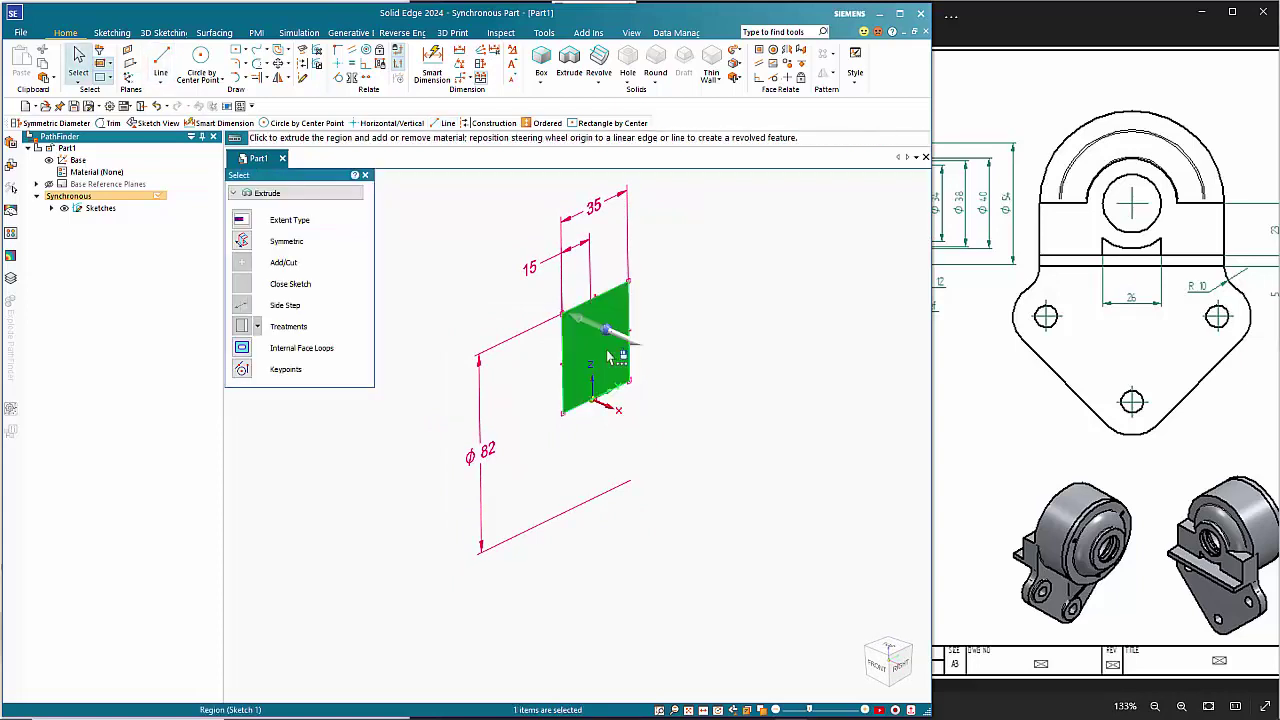
left_click(607, 337)
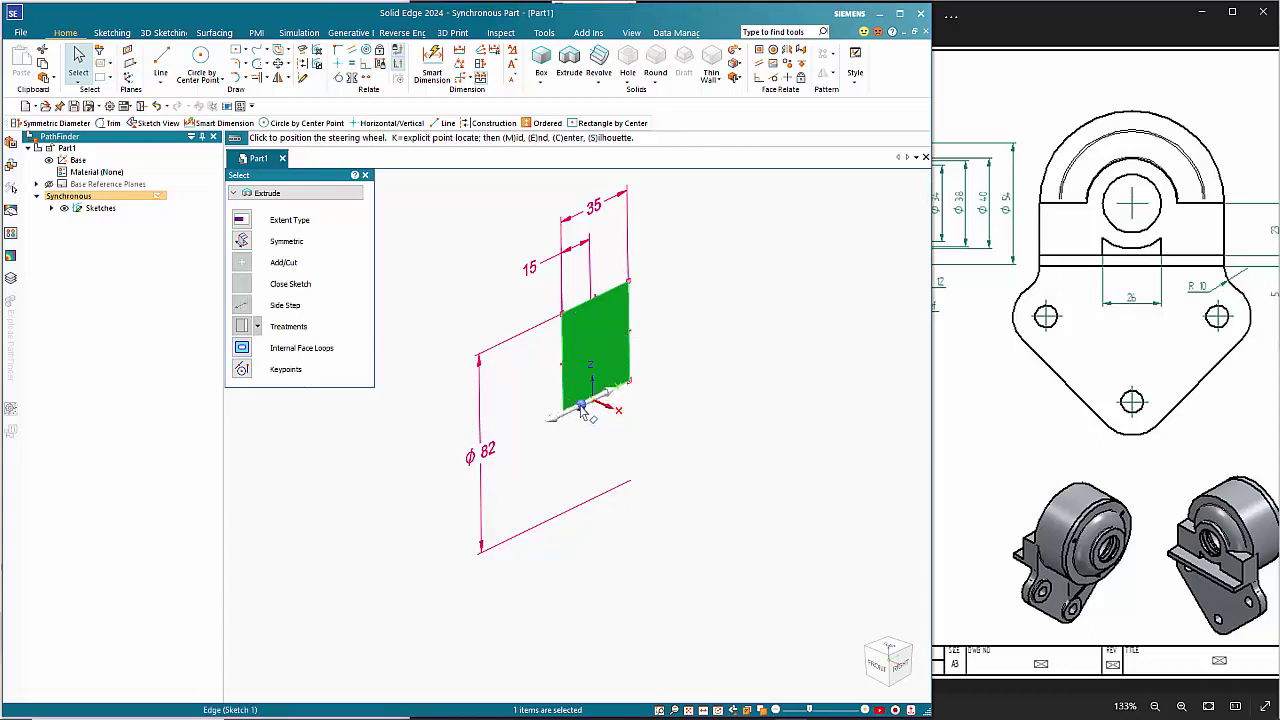
left_click(583, 412)
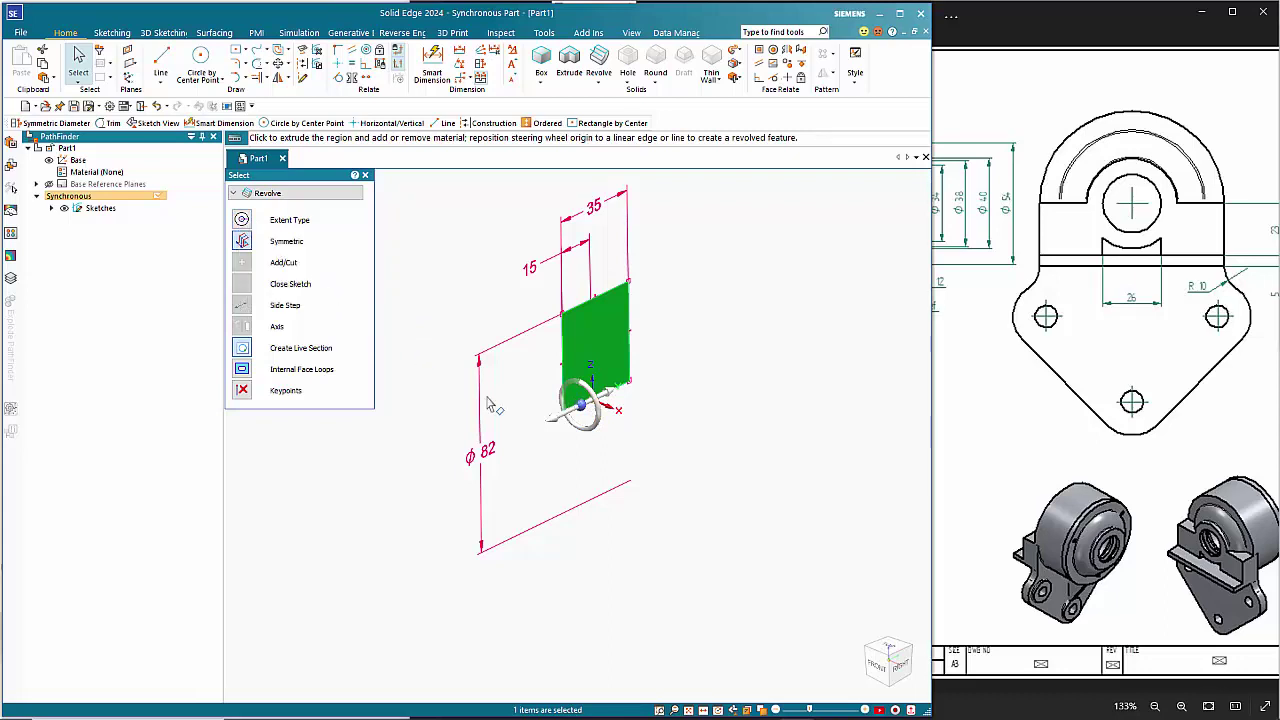
left_click(593, 430)
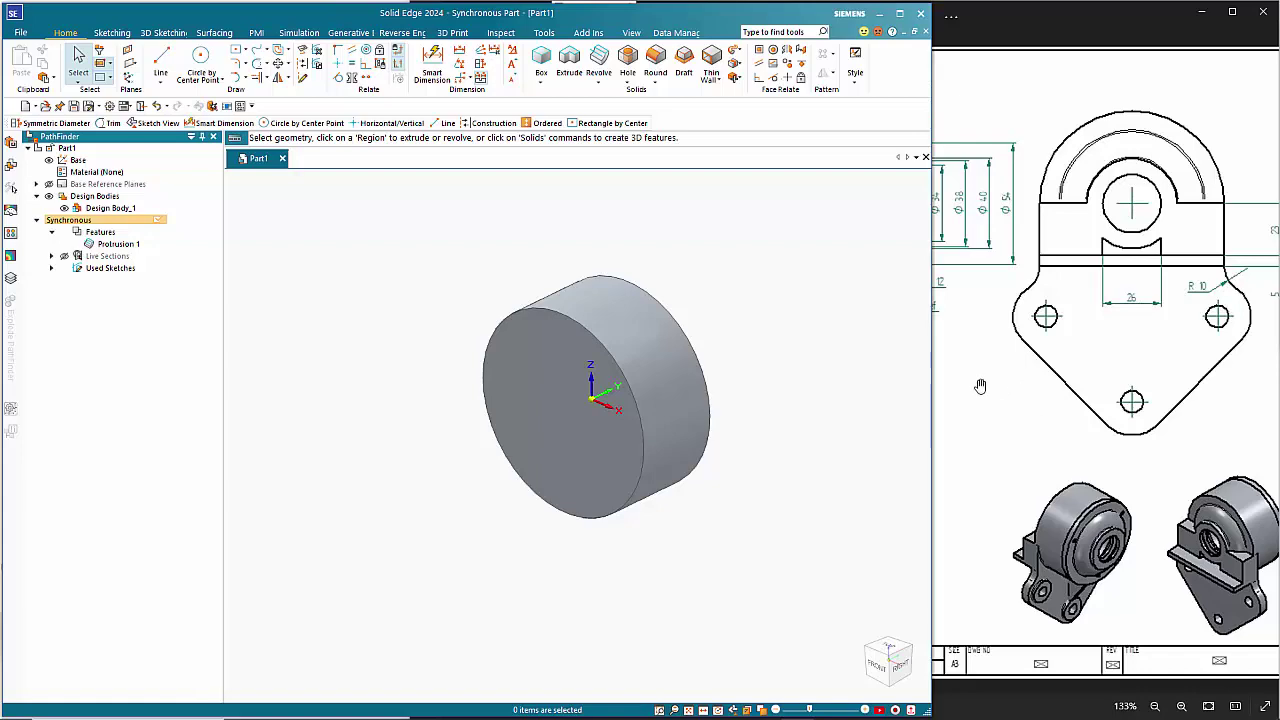
Narrow the Housing.jpg window to sit beside the model and frame Section A-A of the drawing at 110% zoom
left_click_drag(980, 384, 1135, 377)
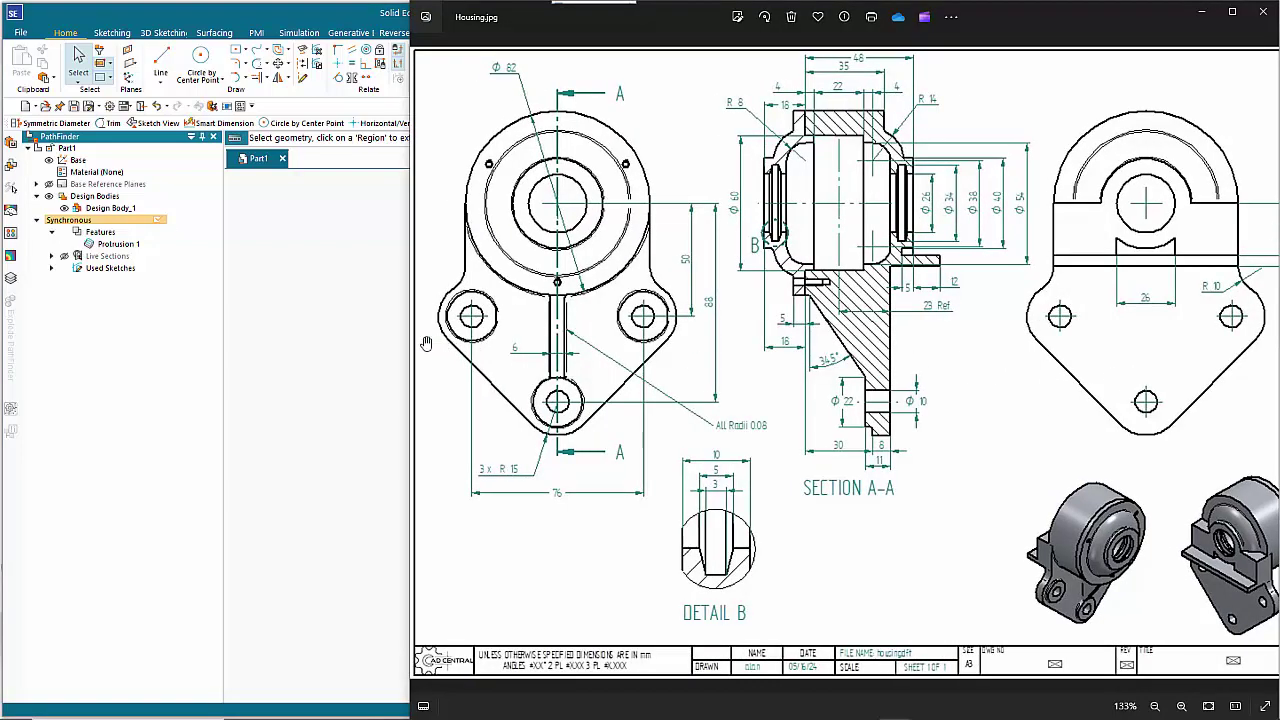
mouse_move(405, 333)
left_mouse_down()
mouse_move(945, 333)
mouse_move(930, 338)
left_mouse_up()
scroll(1050, 340, "up", 2)
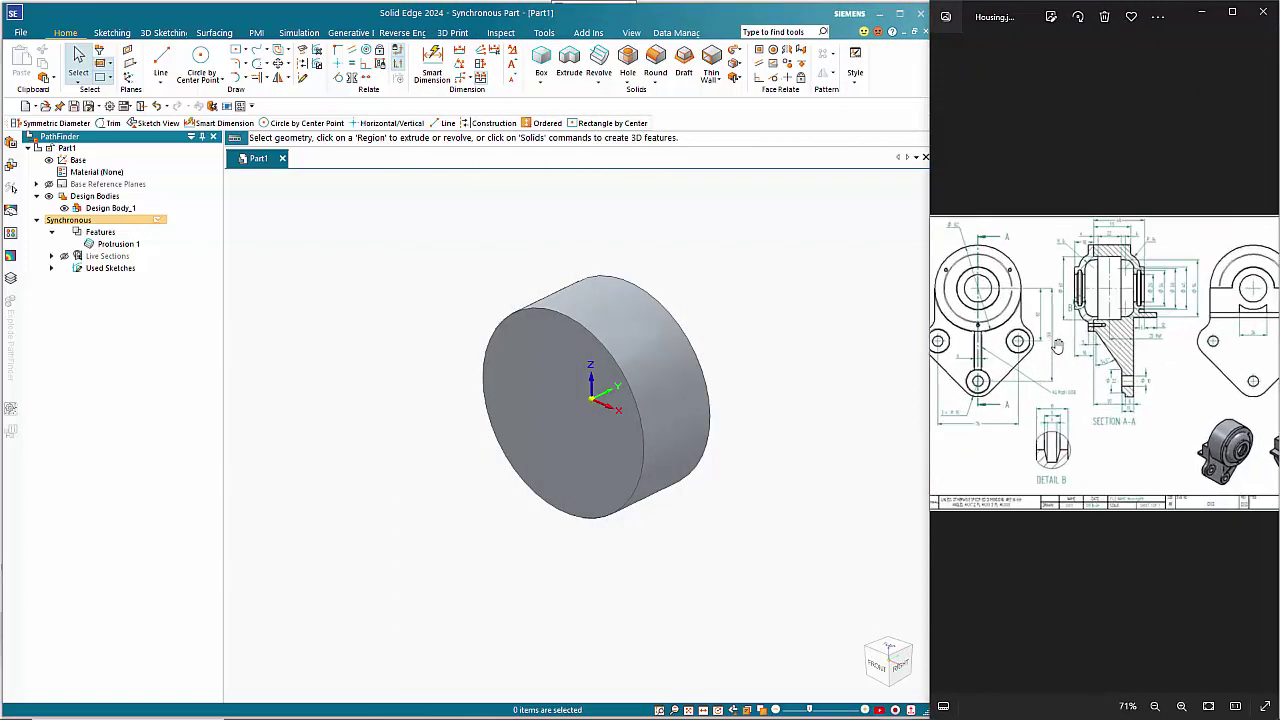
scroll(1057, 346, "up", 3)
left_click_drag(1060, 342, 1191, 359)
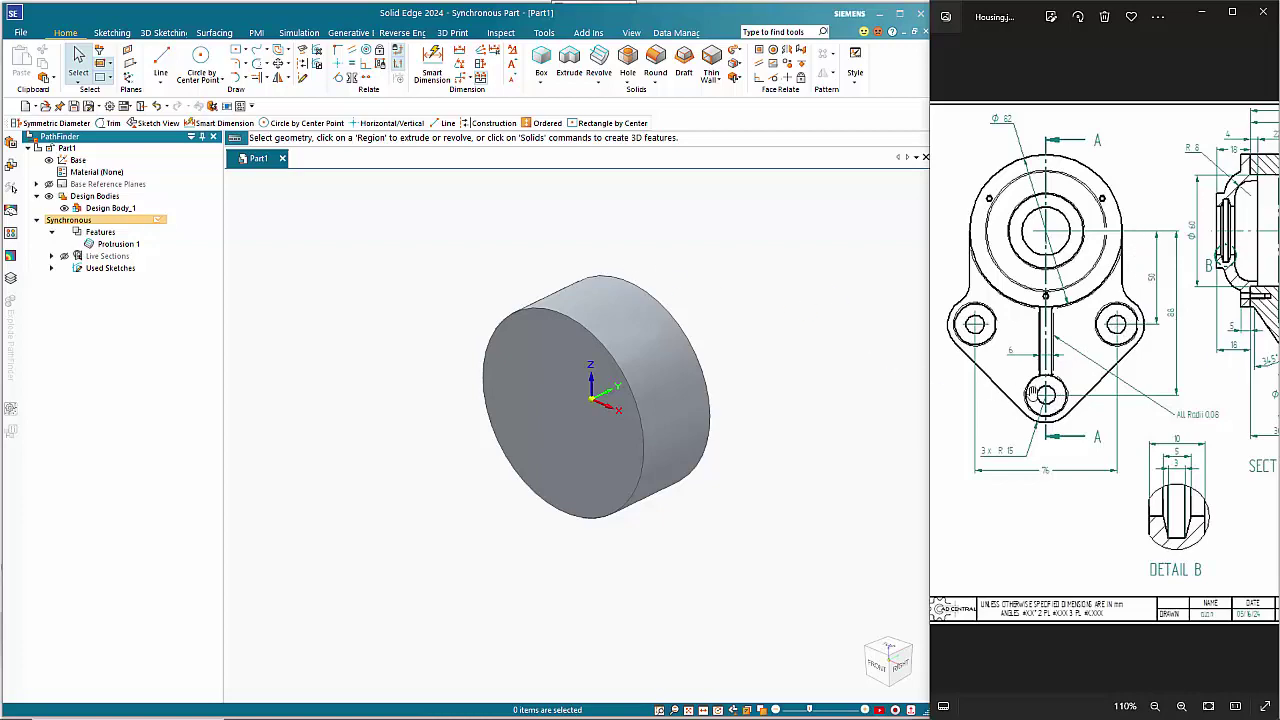
left_click_drag(1117, 369, 1014, 380)
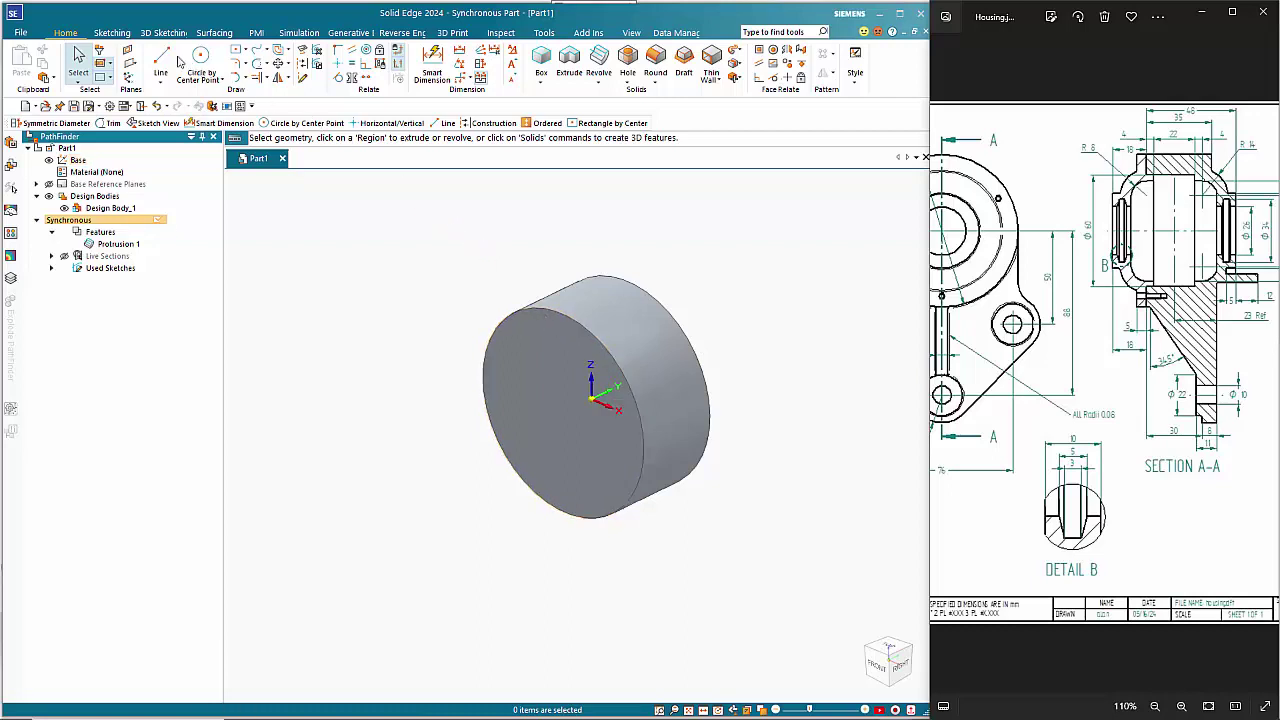
On the base XZ plane, draw two equal vertical lines downward from the left and right extremes of the cylinder's circular outline
left_click(162, 58)
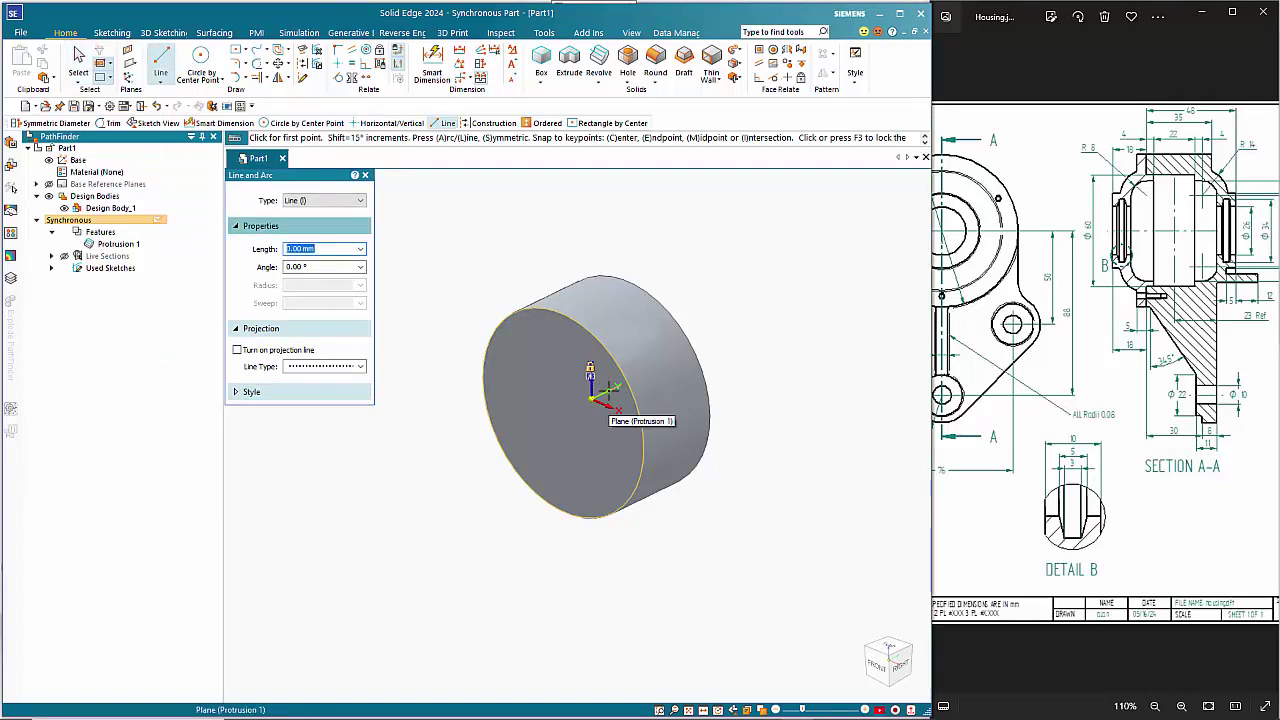
right_click(612, 386)
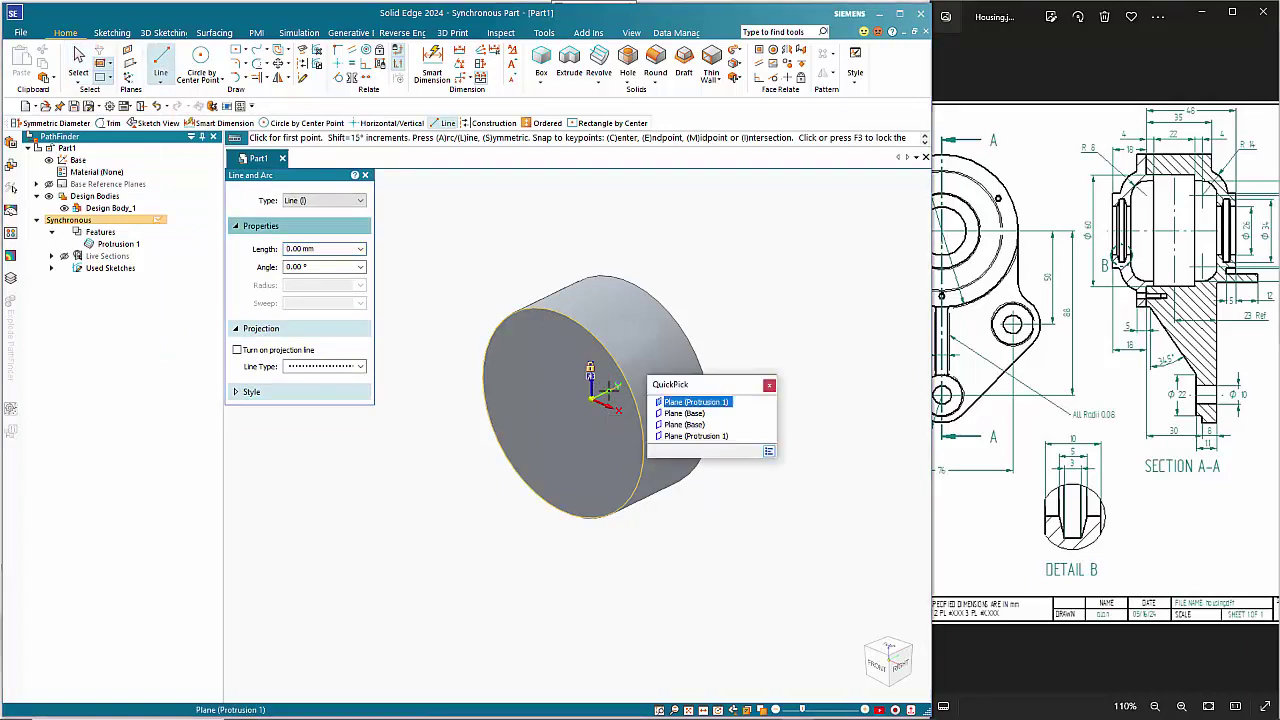
left_click(695, 416)
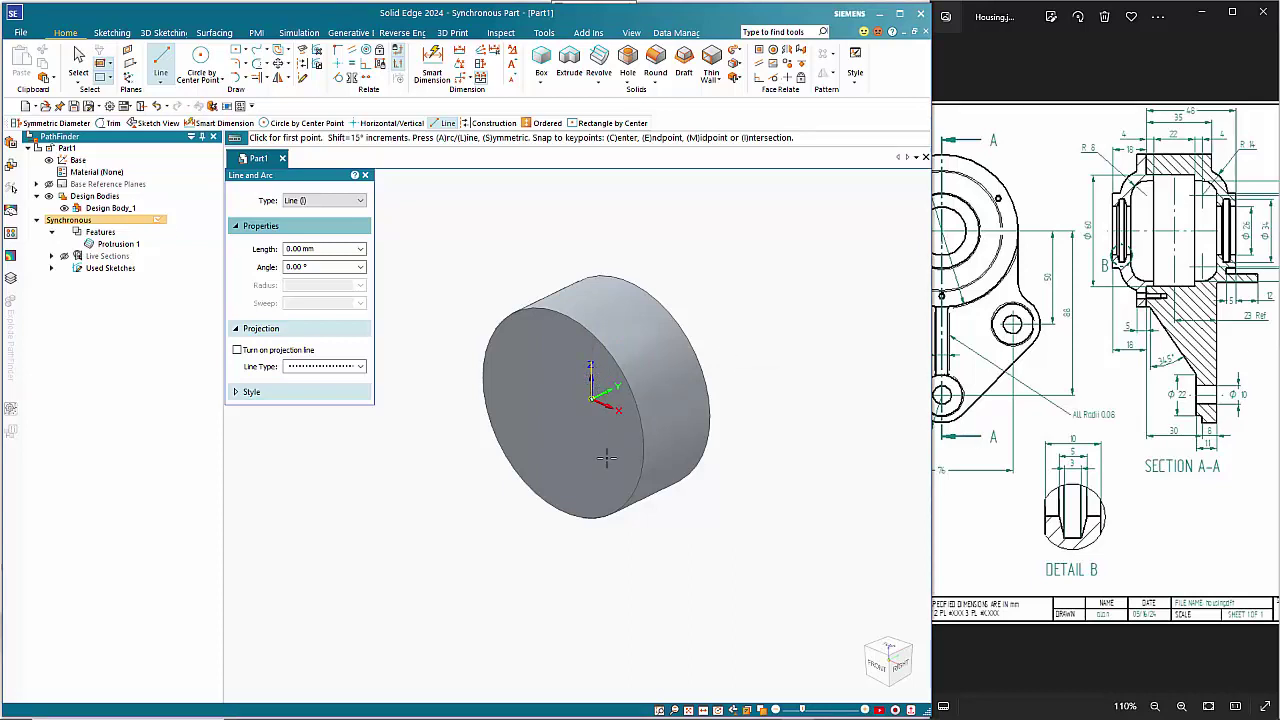
key("ctrl+h")
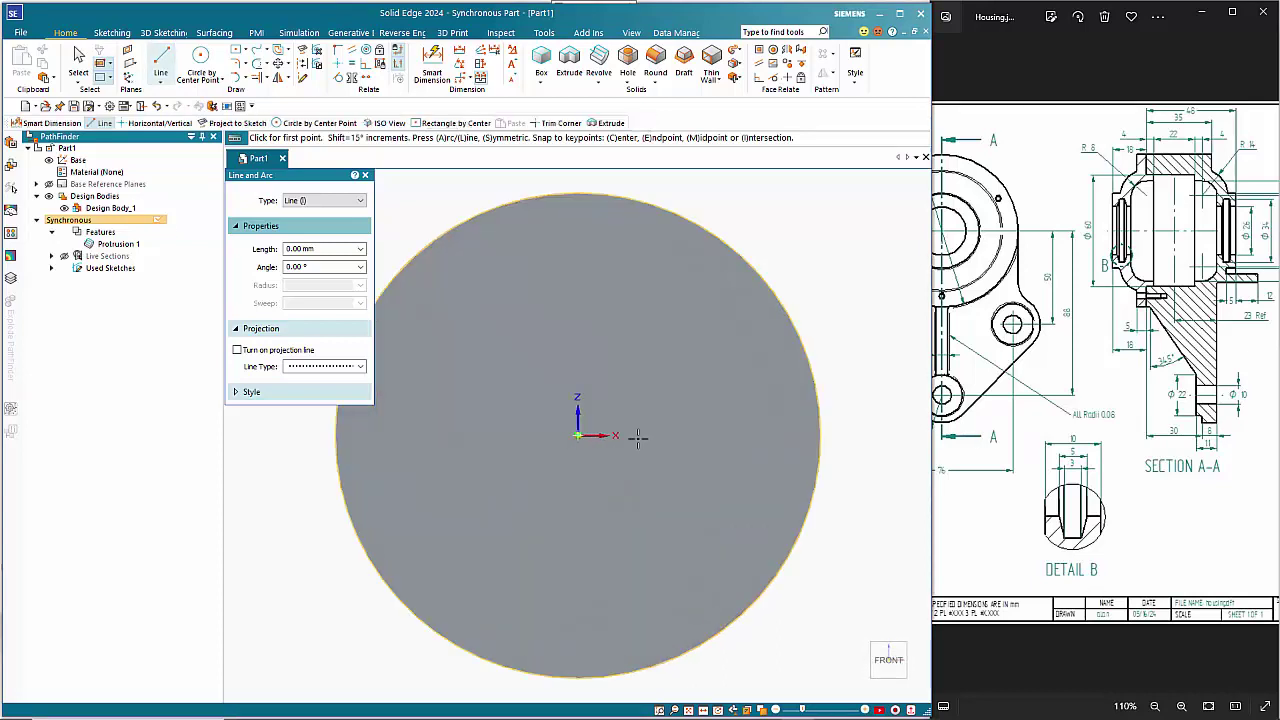
middle_click_drag(764, 520, 736, 437, "shift")
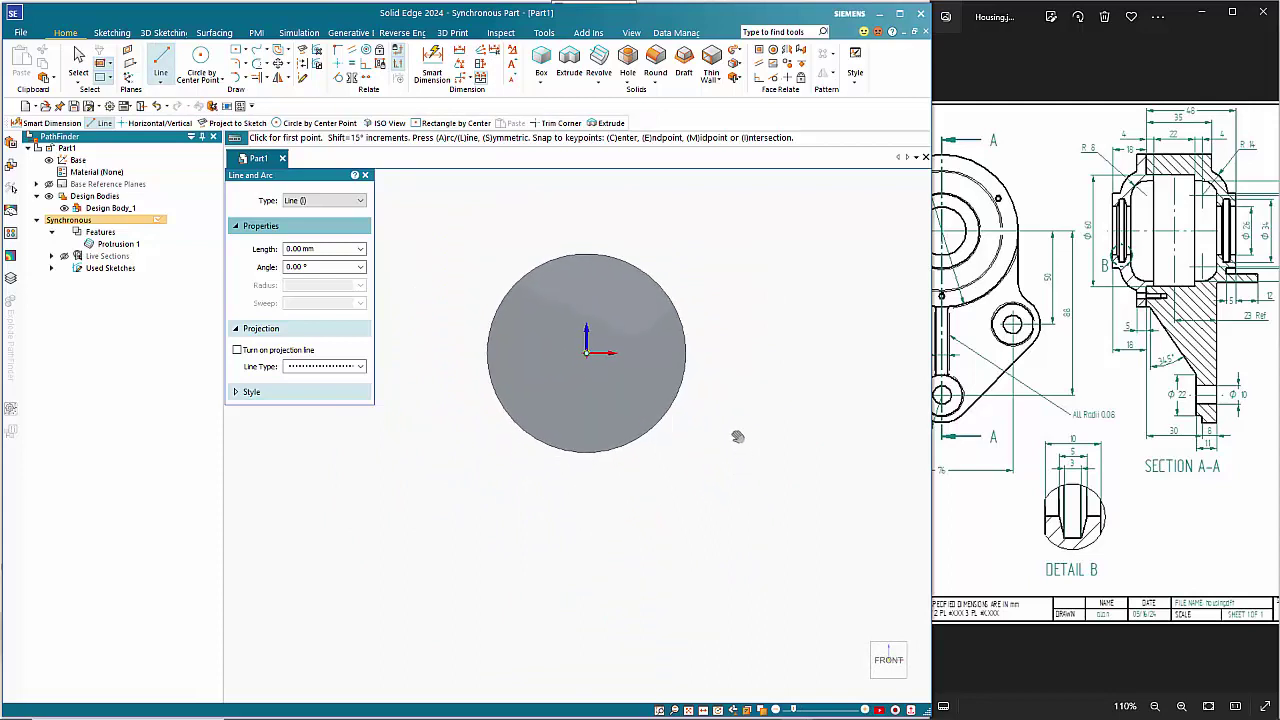
left_click(487, 354)
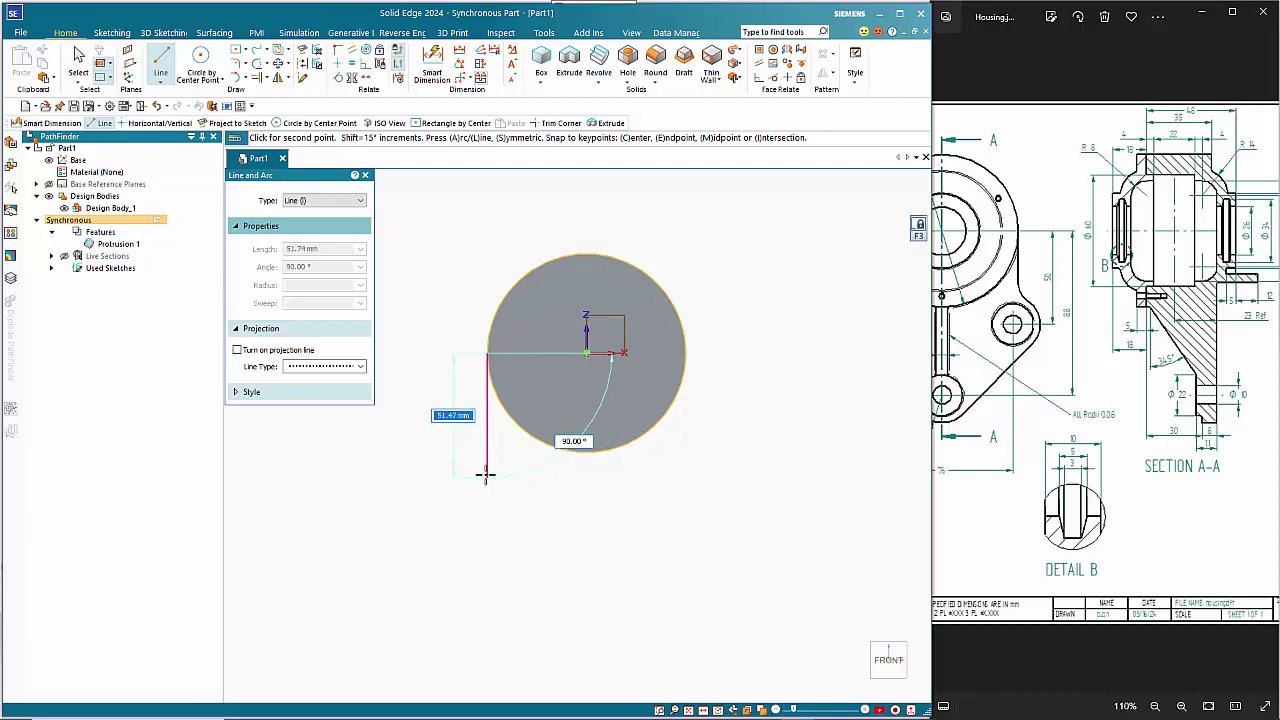
left_click(486, 467)
right_click(682, 413)
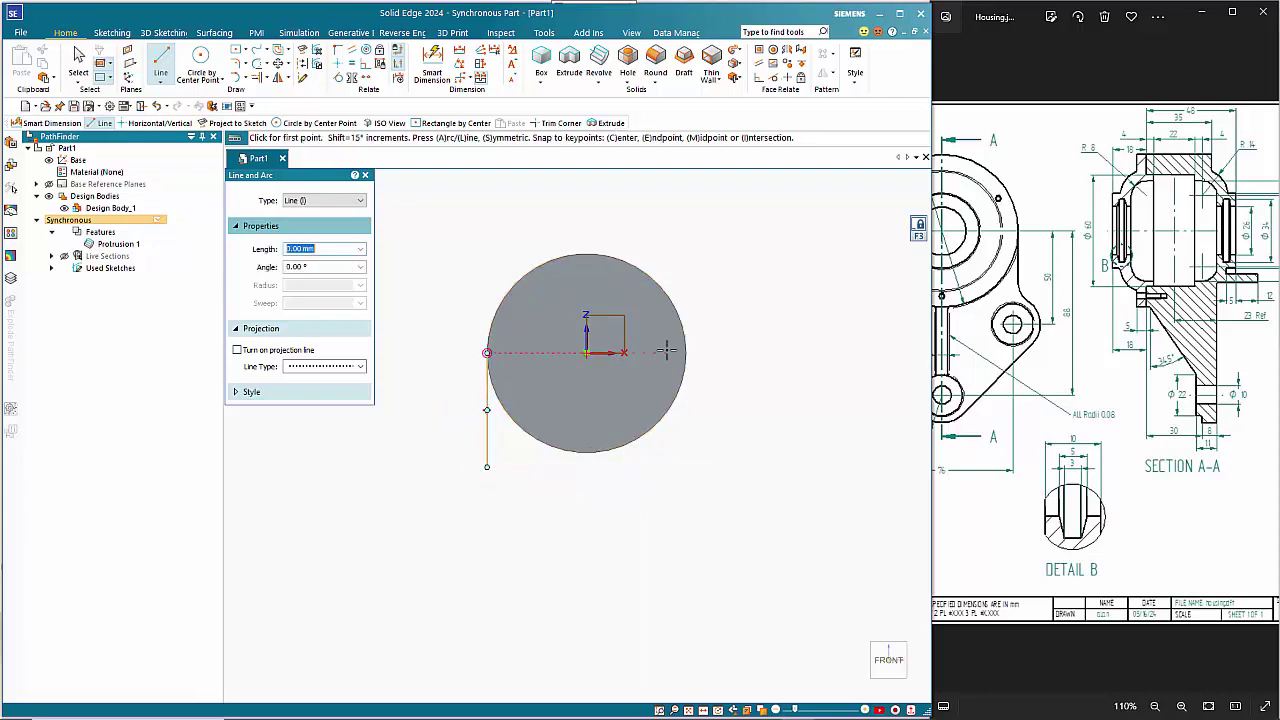
left_click(686, 354)
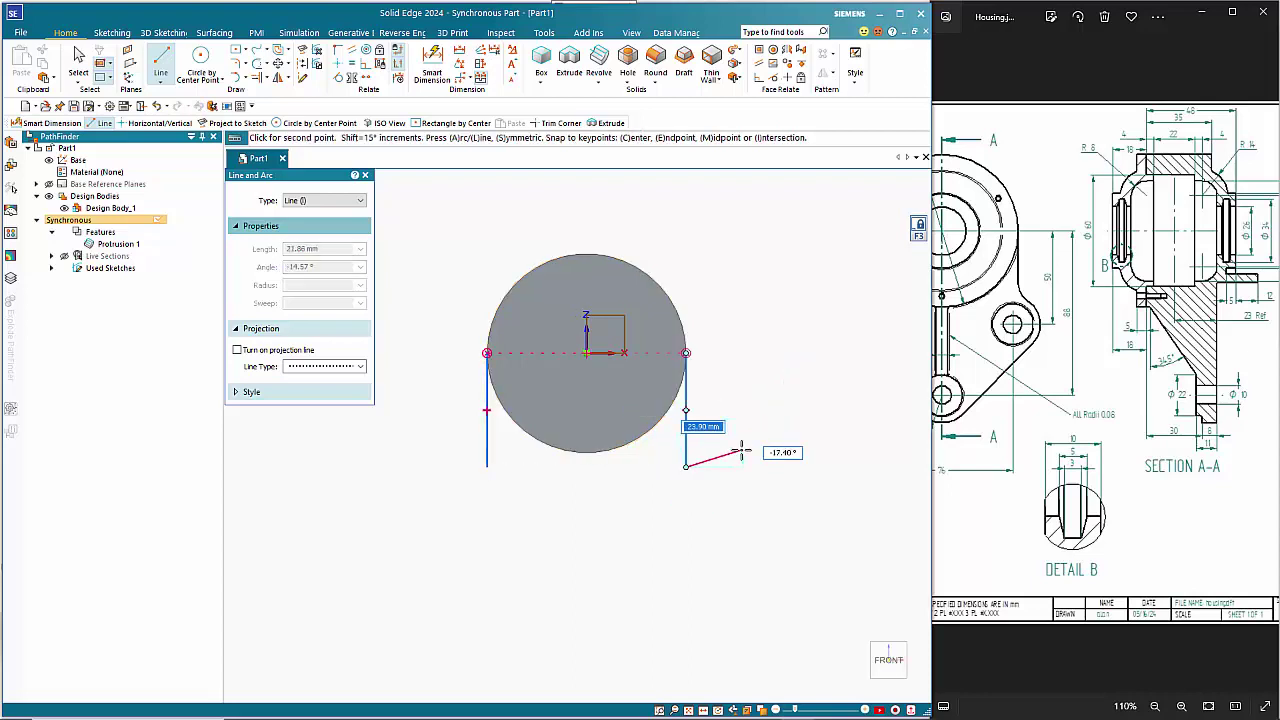
left_click(686, 467)
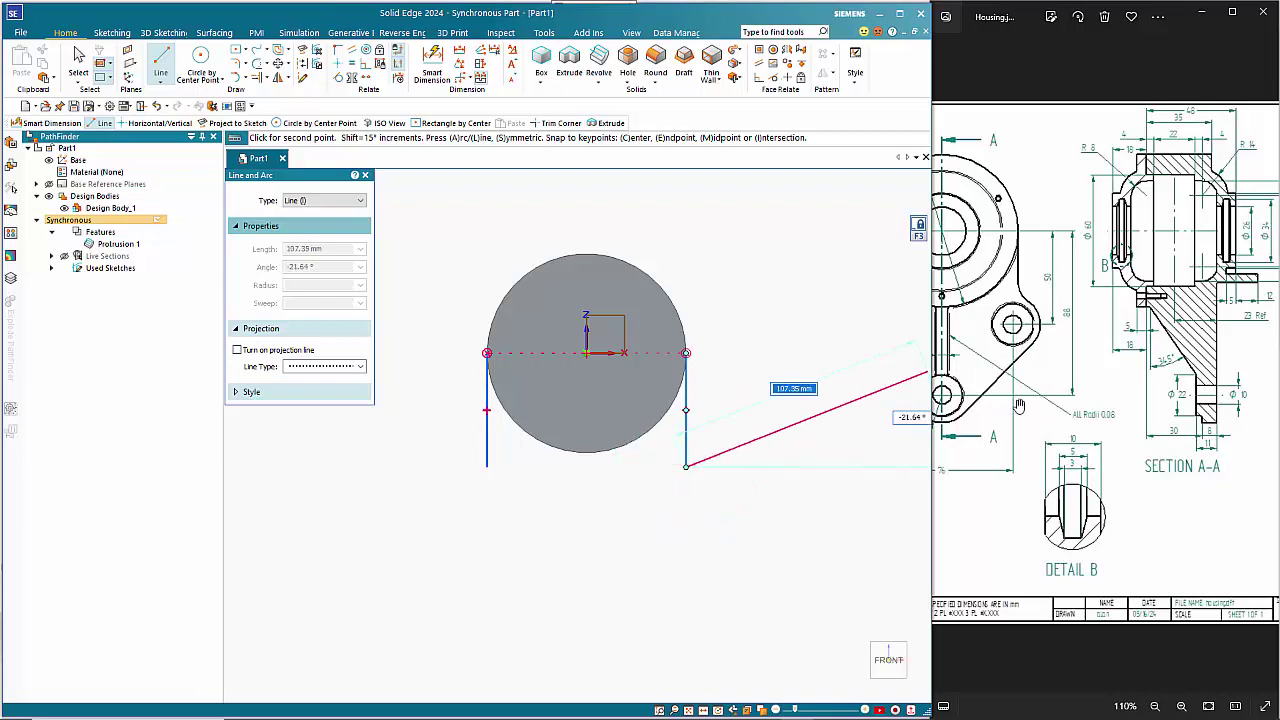
Place three 30 mm diameter circles below the cylinder: two level ones near the lines' lower ends and one lower on the vertical centerline
left_click_drag(1008, 376, 1118, 378)
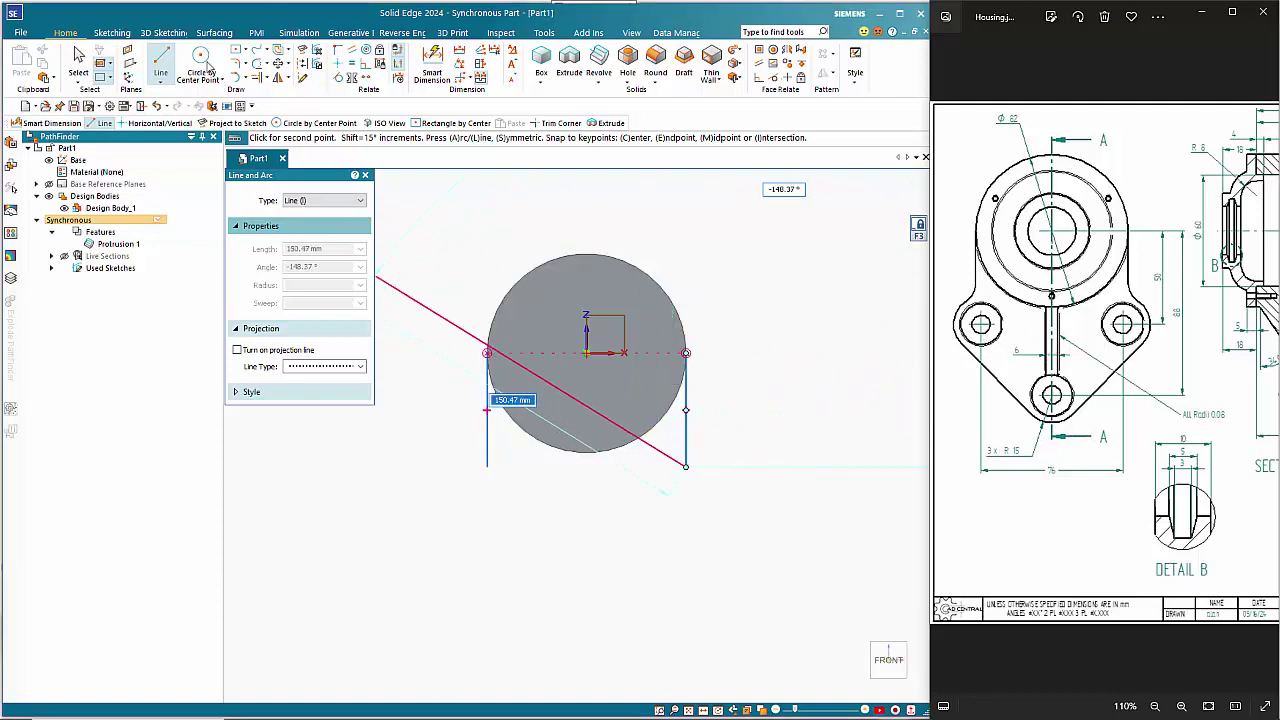
left_click(205, 64)
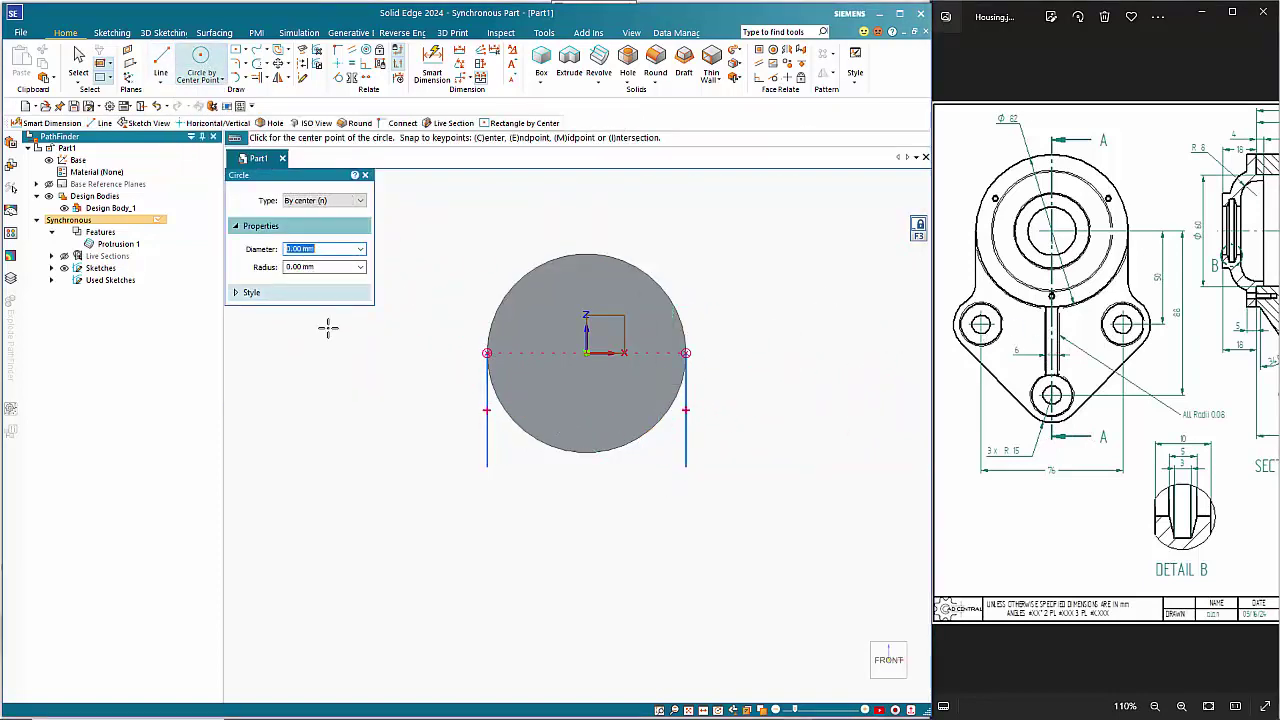
mouse_move(1181, 375)
left_mouse_down()
mouse_move(932, 367)
mouse_move(1266, 363)
left_mouse_up()
left_click_drag(1095, 362, 1203, 357)
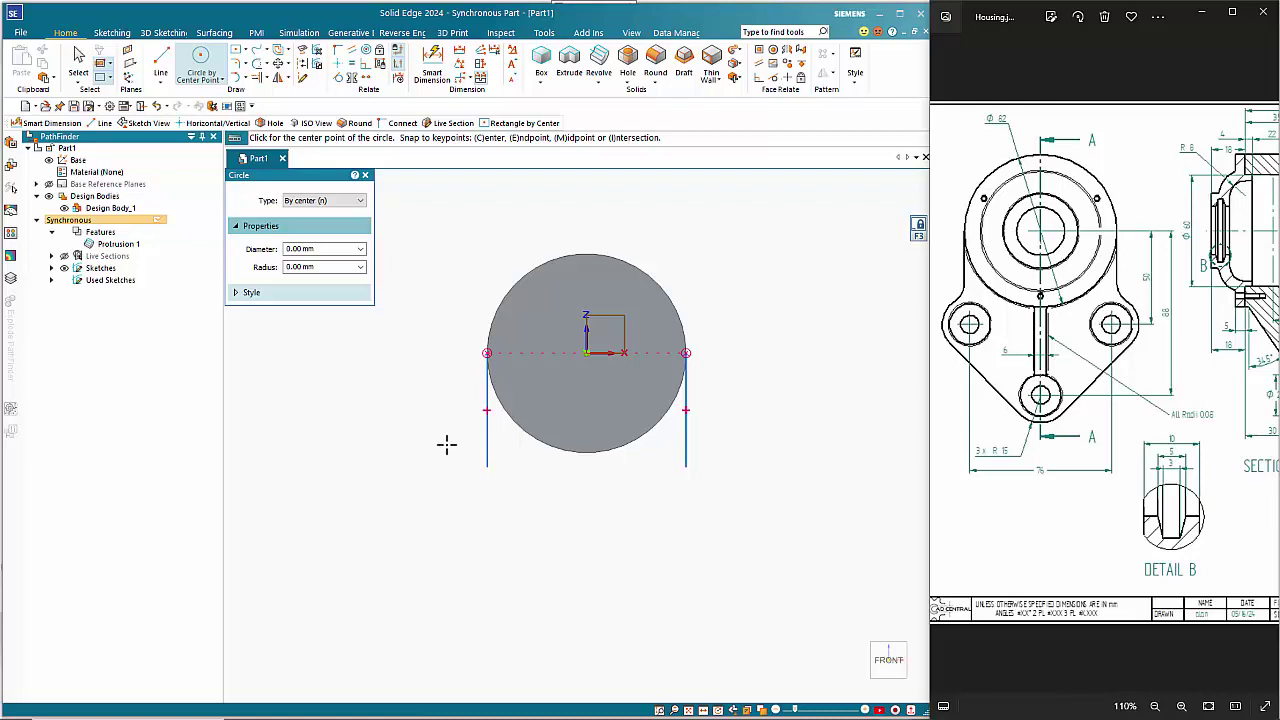
left_click(338, 250)
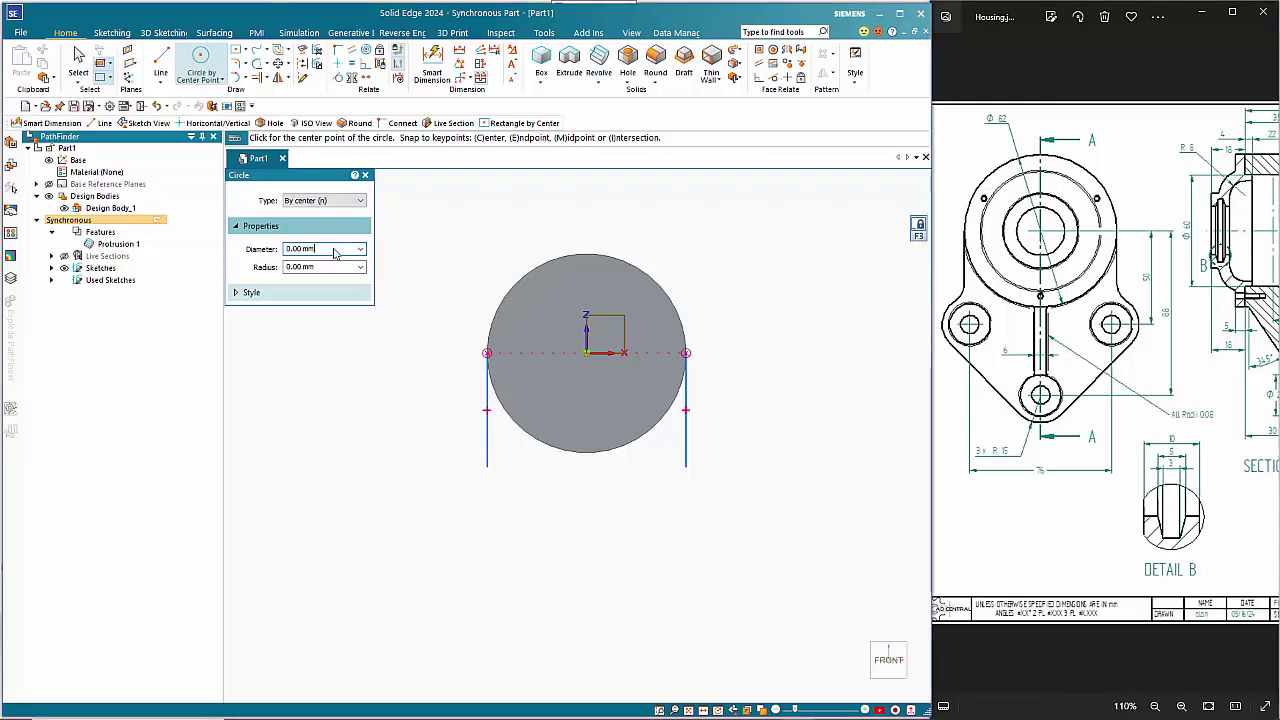
type("30")
key("Return")
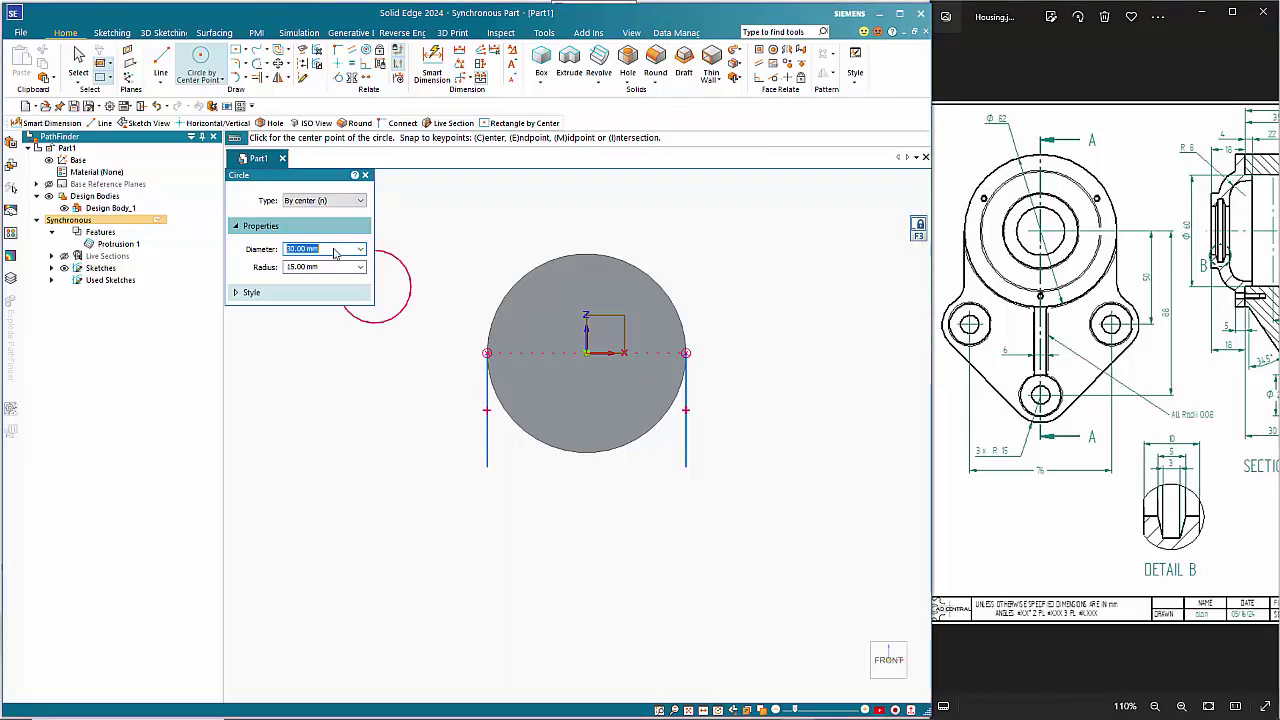
left_click(501, 473)
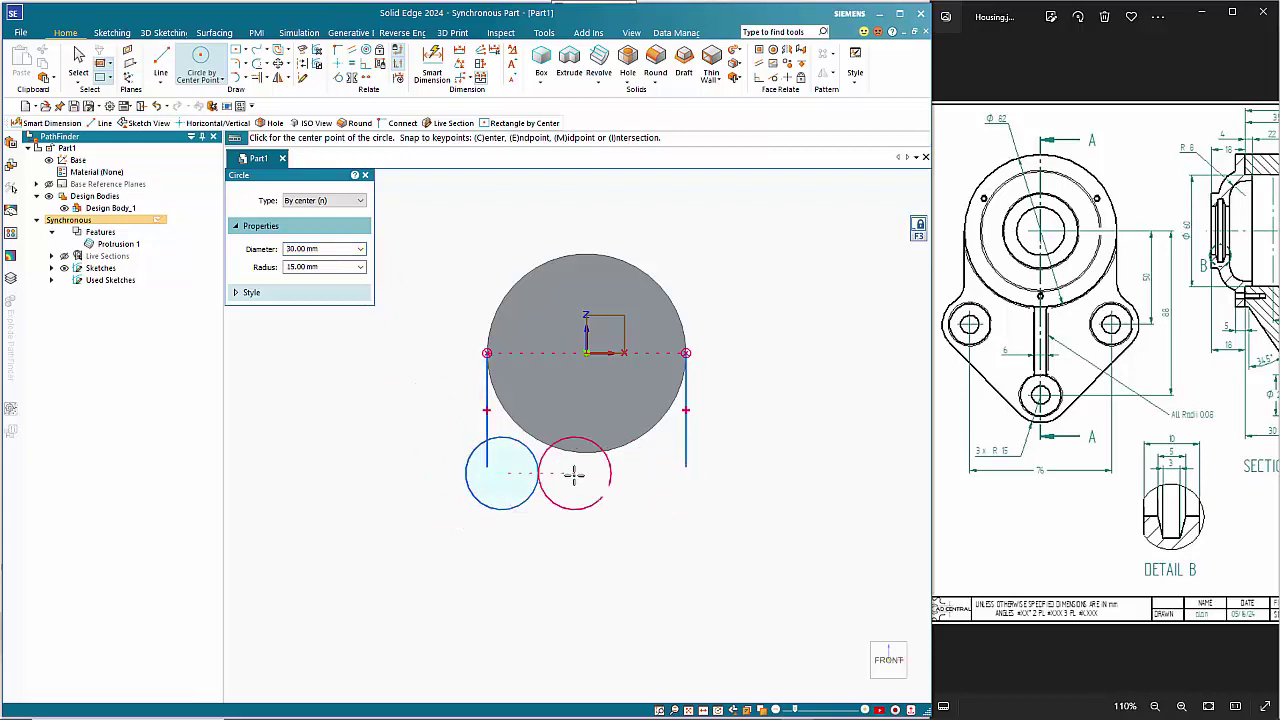
left_click(678, 475)
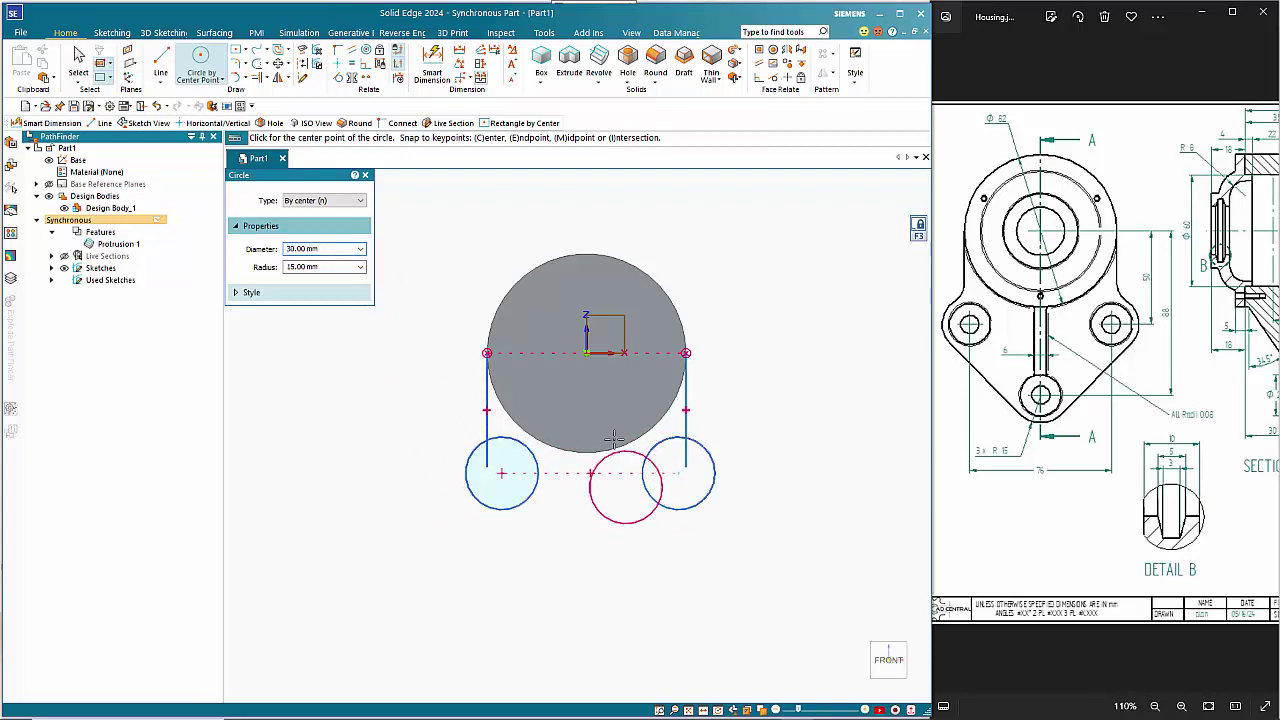
left_click(588, 600)
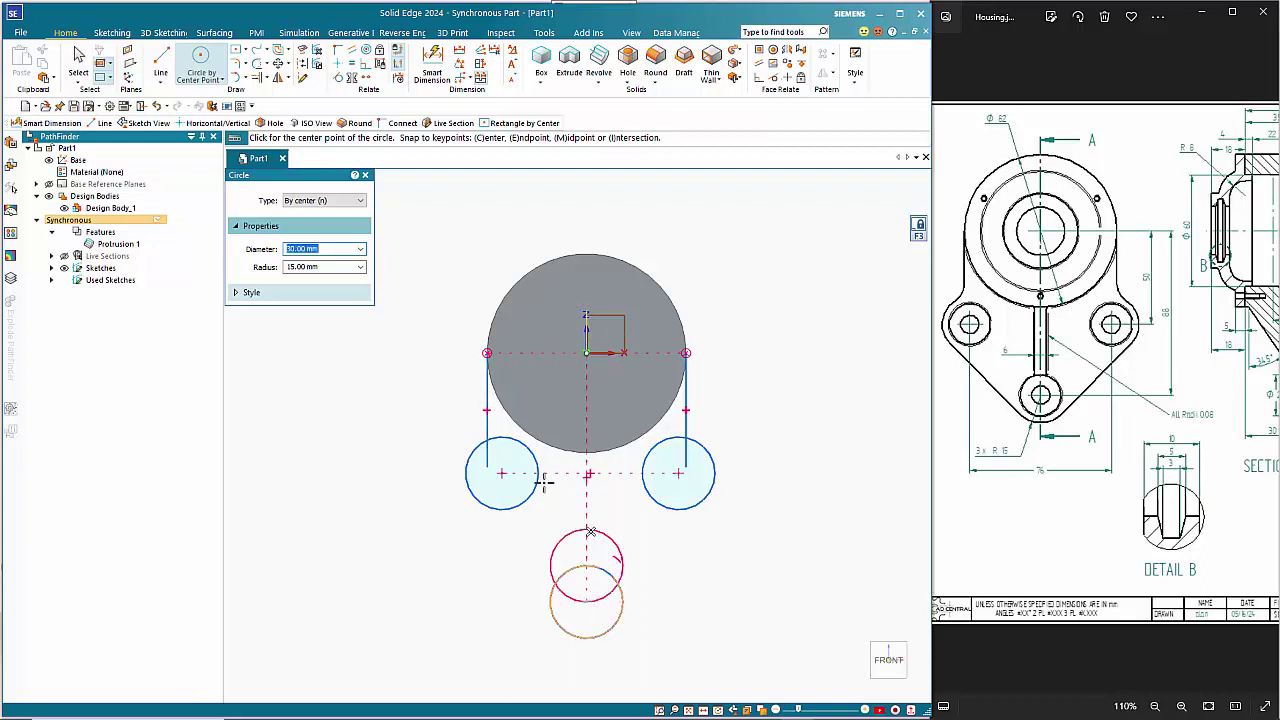
Dimension the left circle's center 50 mm vertically below the origin
left_click(445, 66)
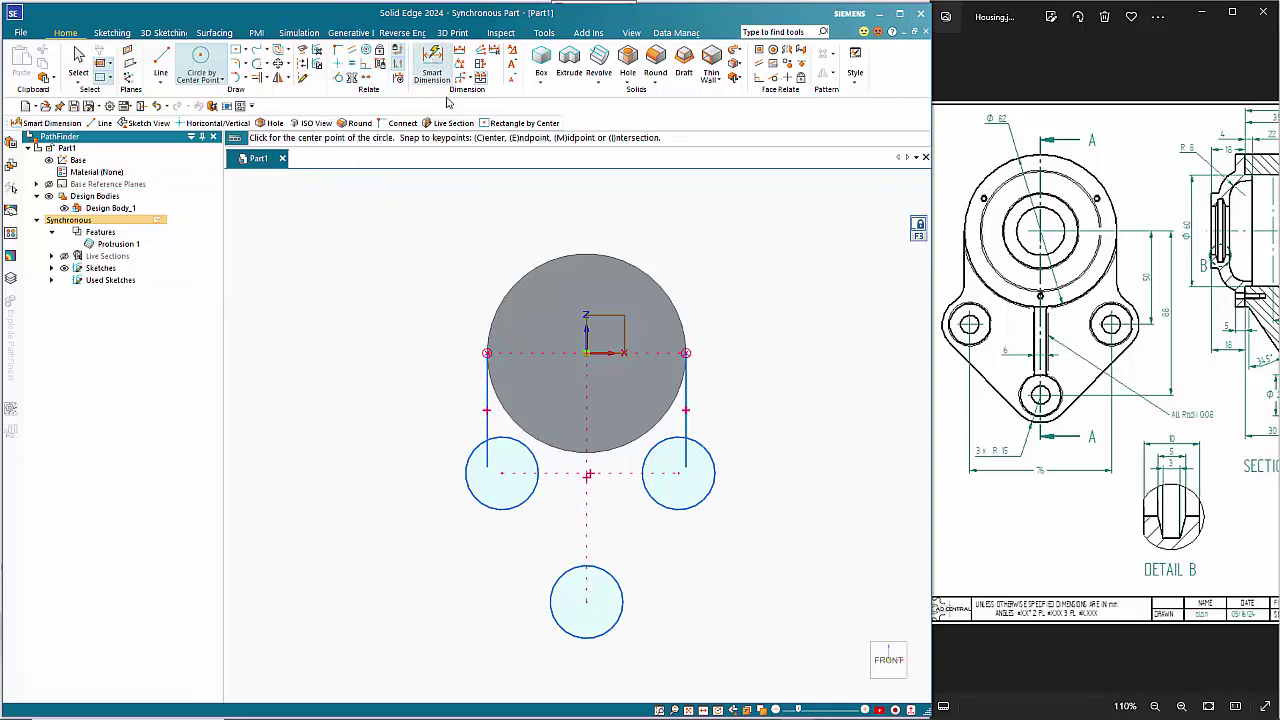
left_click(502, 508)
left_click(588, 353)
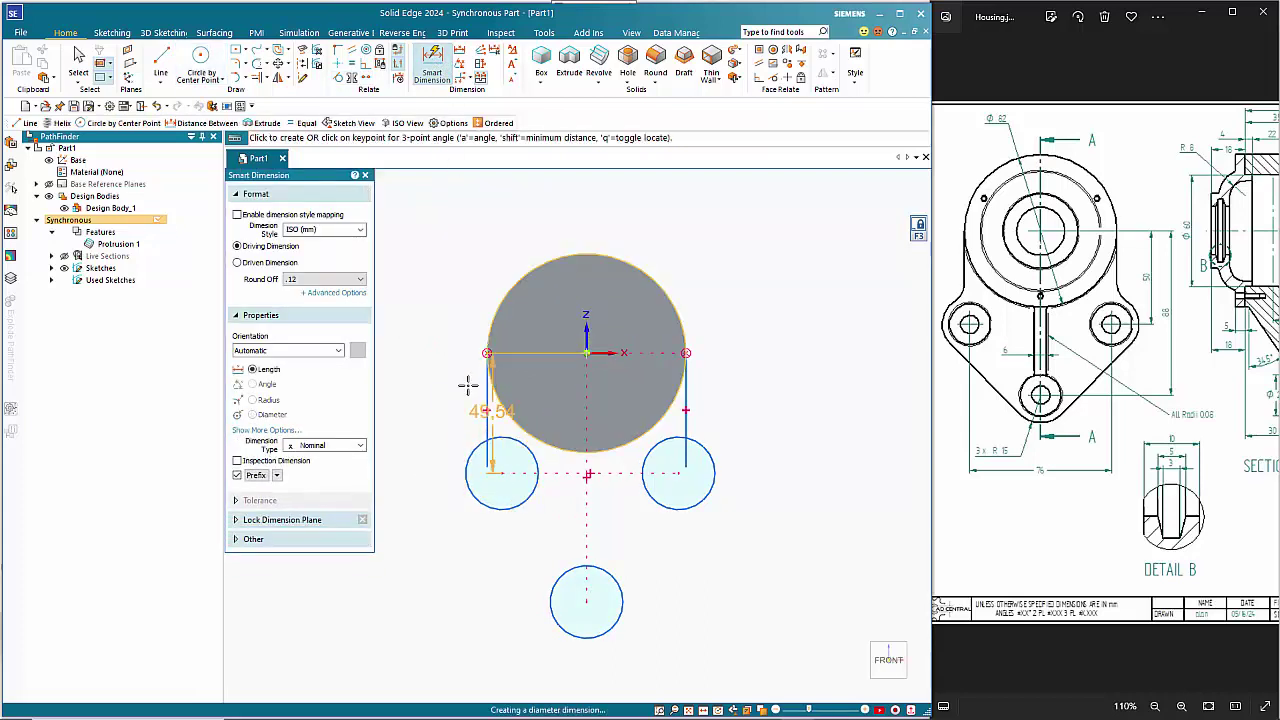
left_click(419, 402)
type("50")
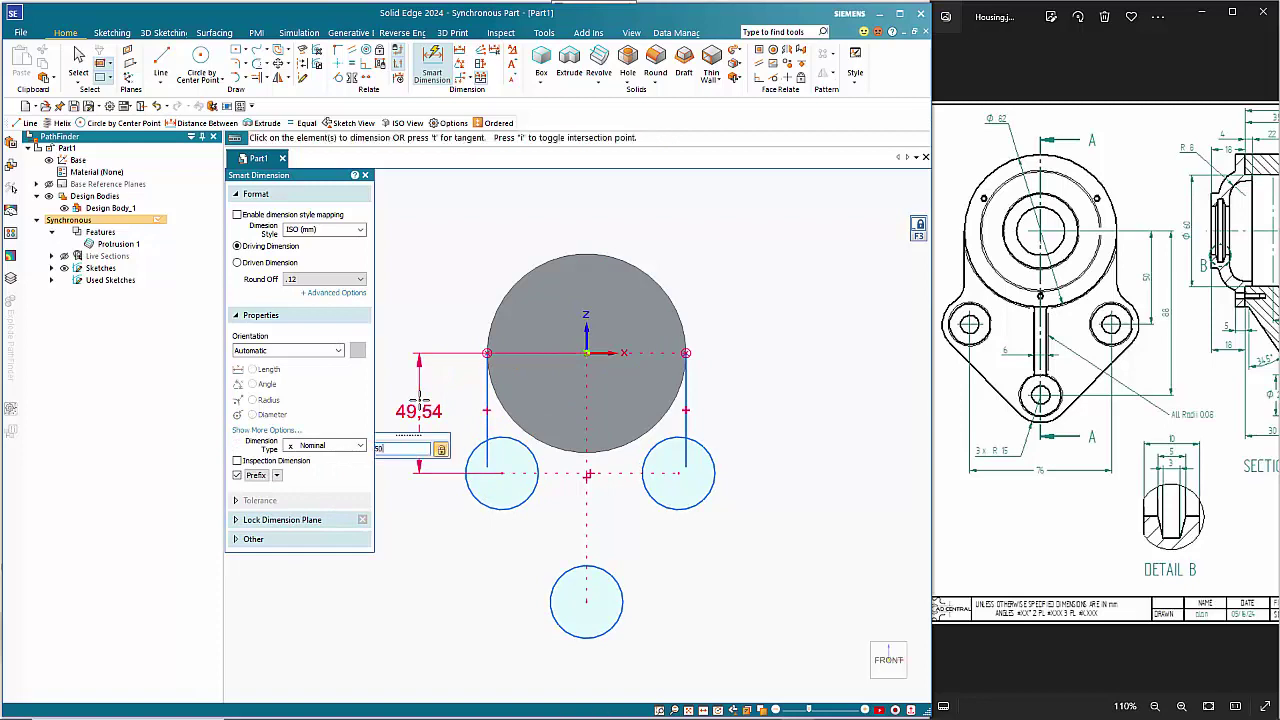
key("Return")
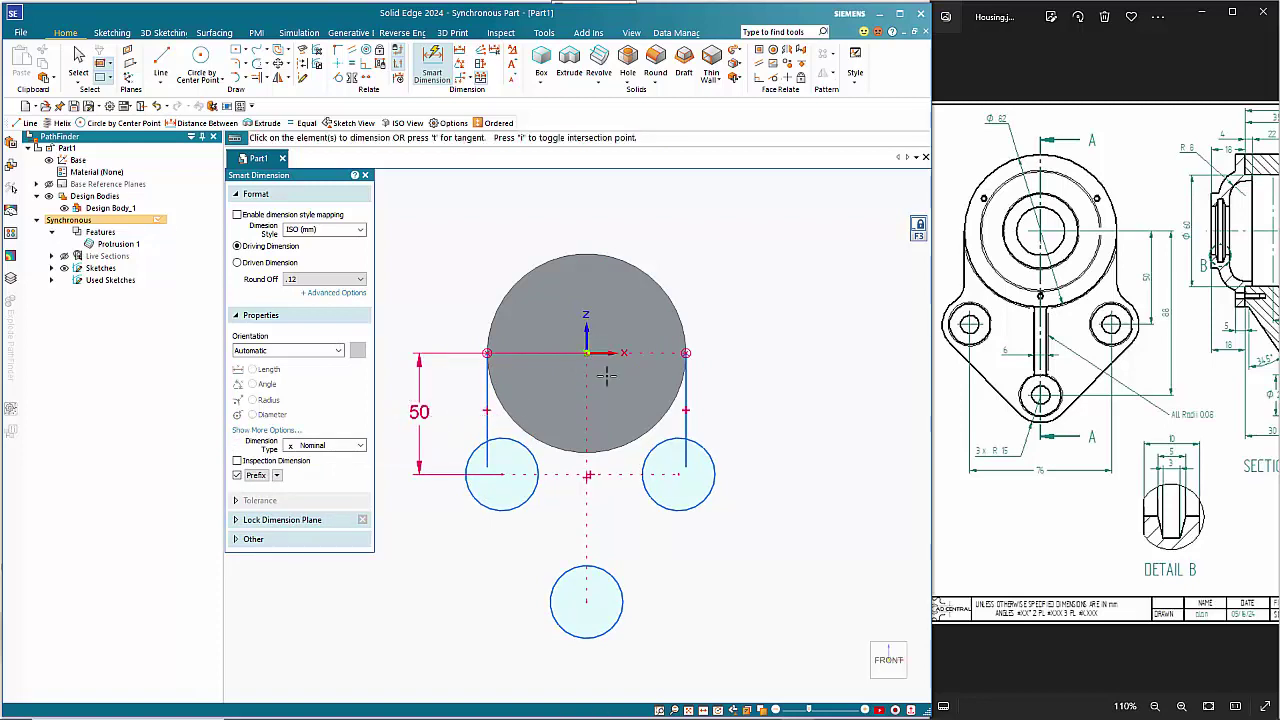
Dimension the lowest circle's center 88 mm vertically below the cylinder's center axis
left_click(606, 571)
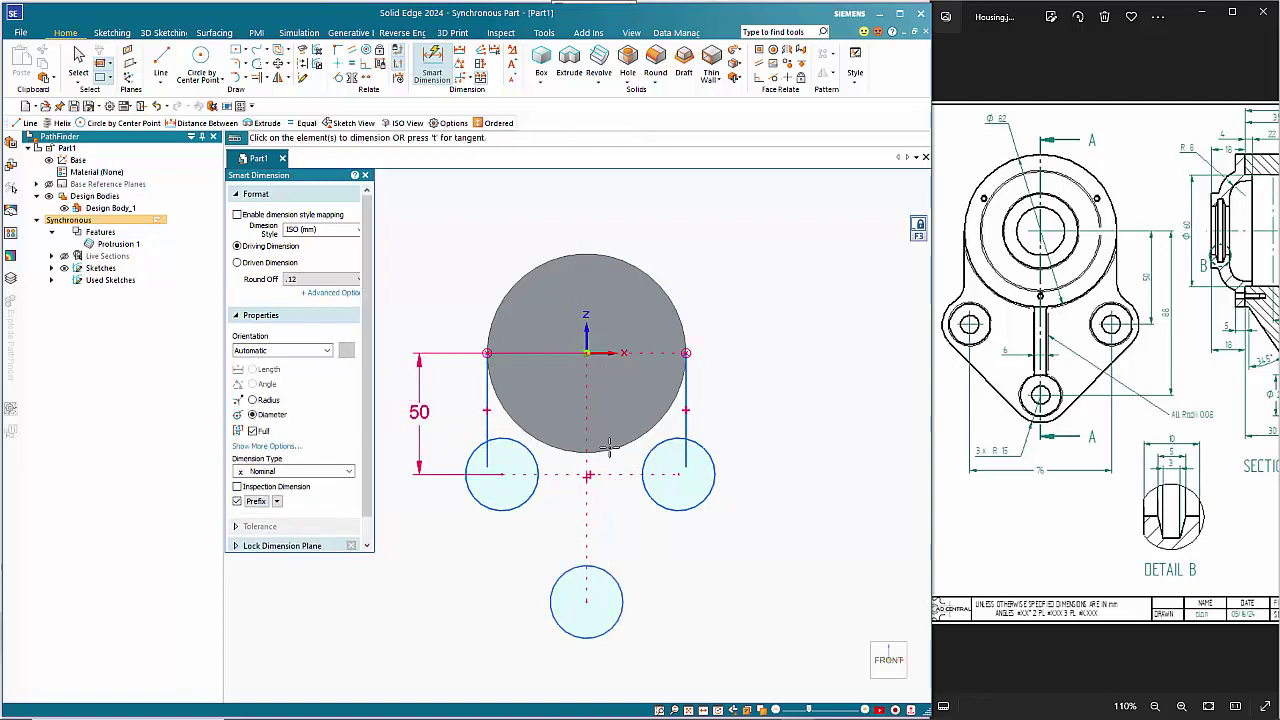
left_click(608, 352)
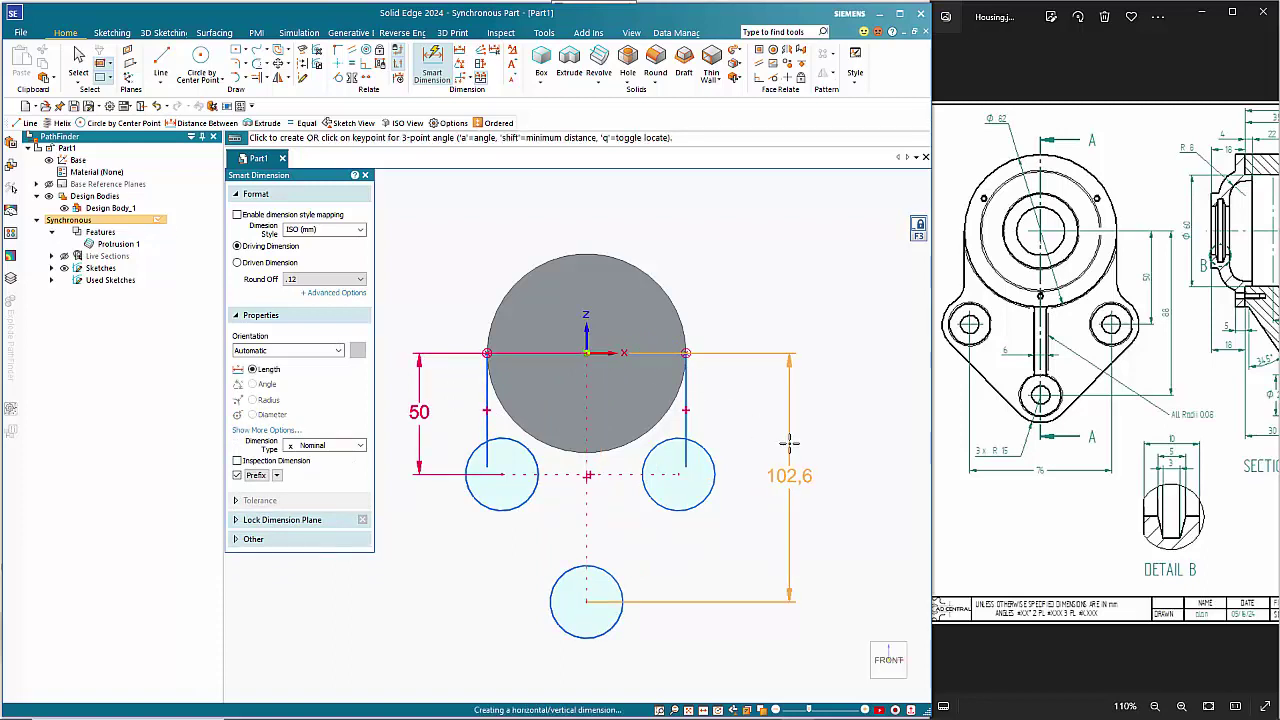
left_click(789, 443)
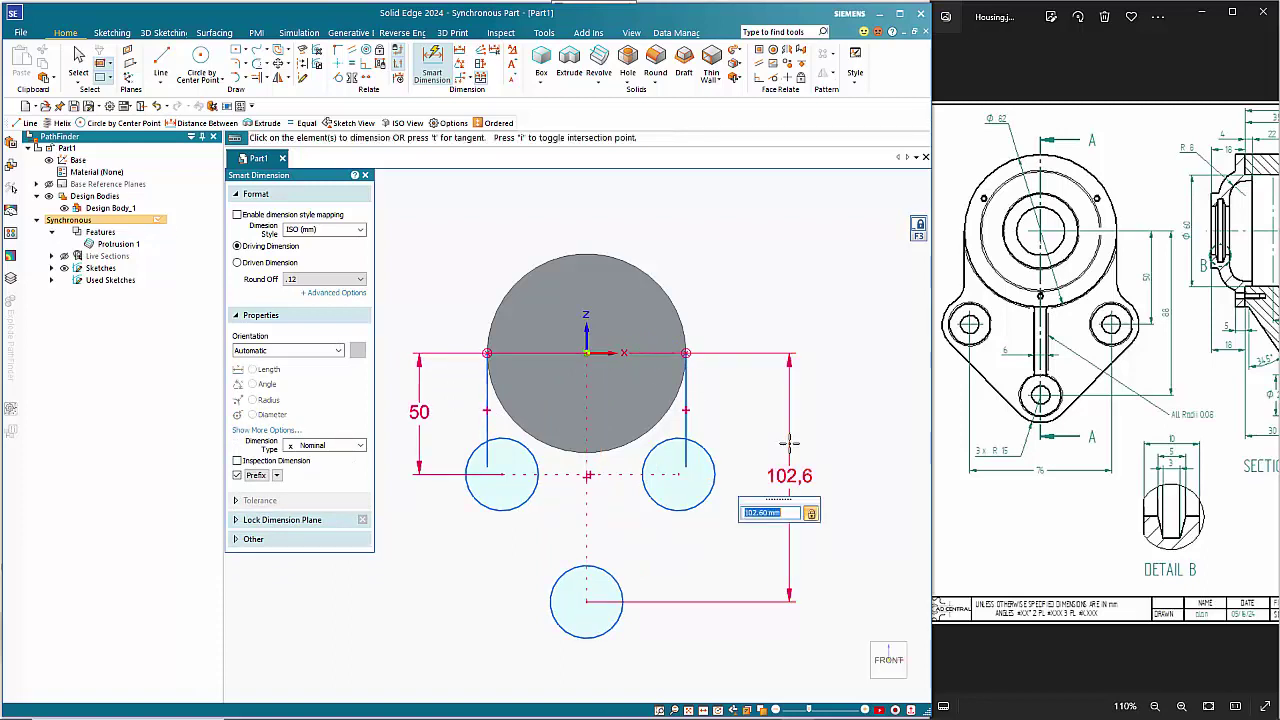
type("88")
key("Return")
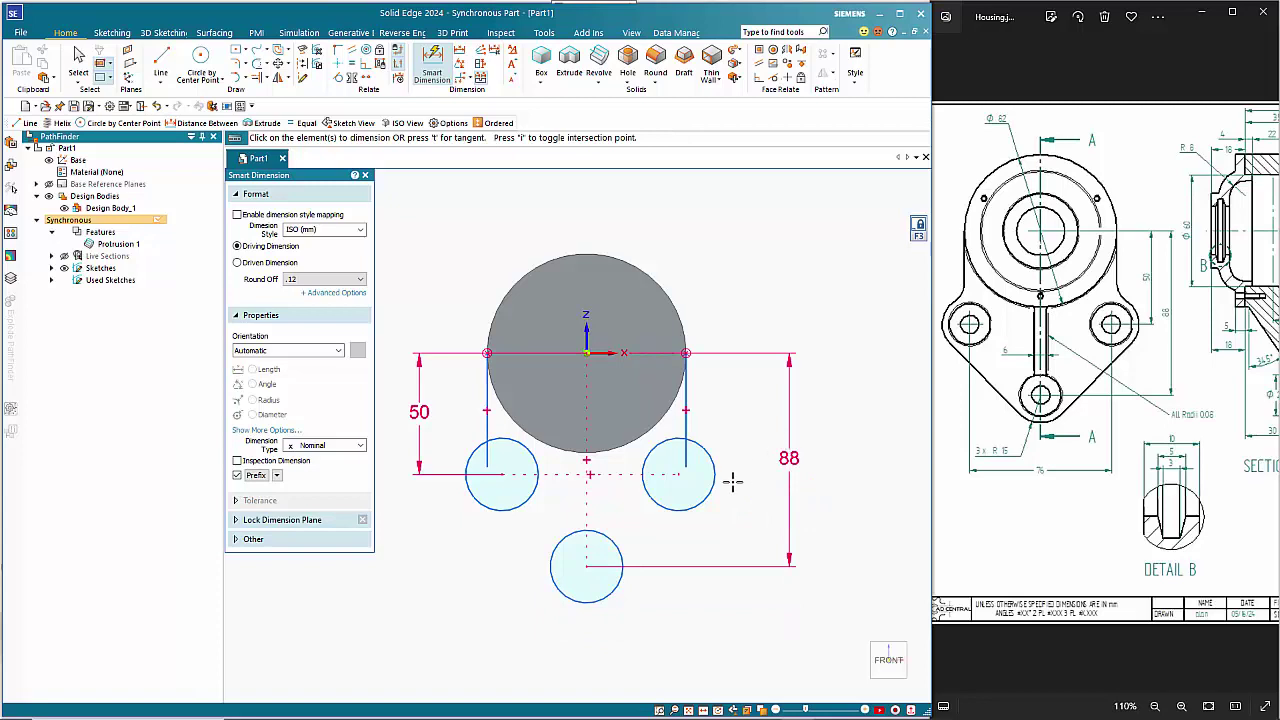
Dimension the right circle's center 38 mm horizontally from the origin
left_click(675, 511)
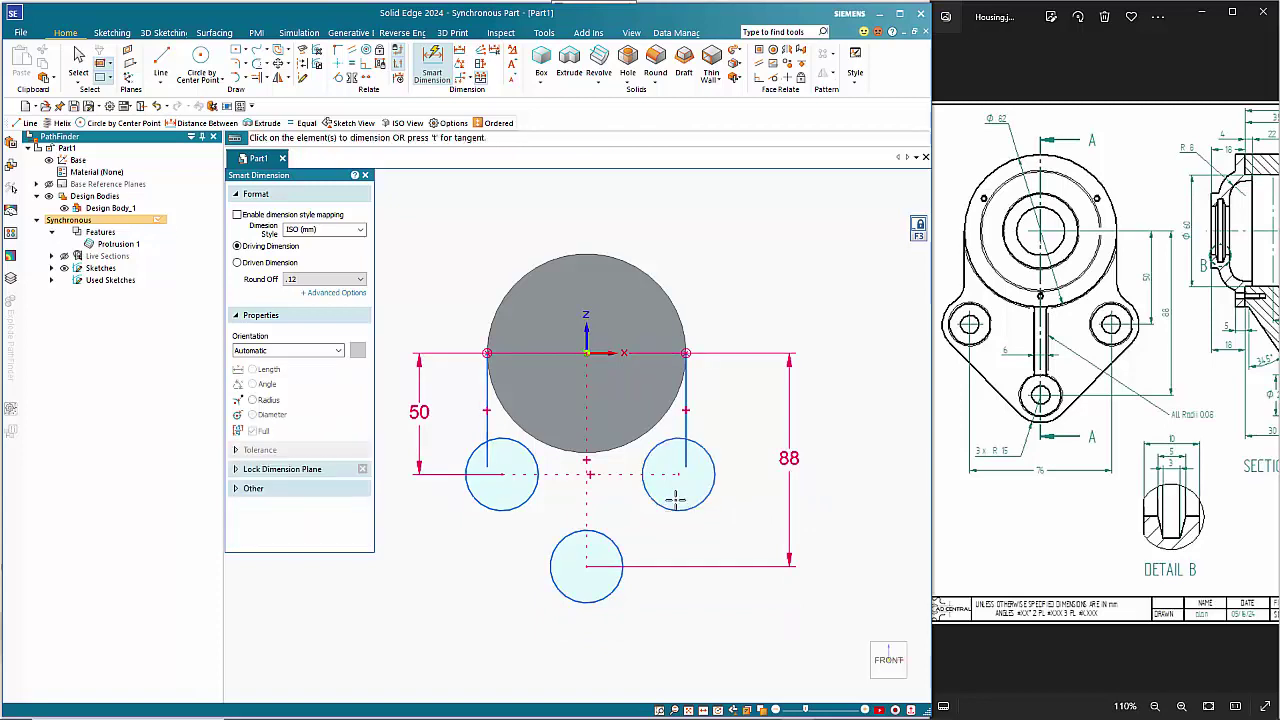
left_click(587, 353)
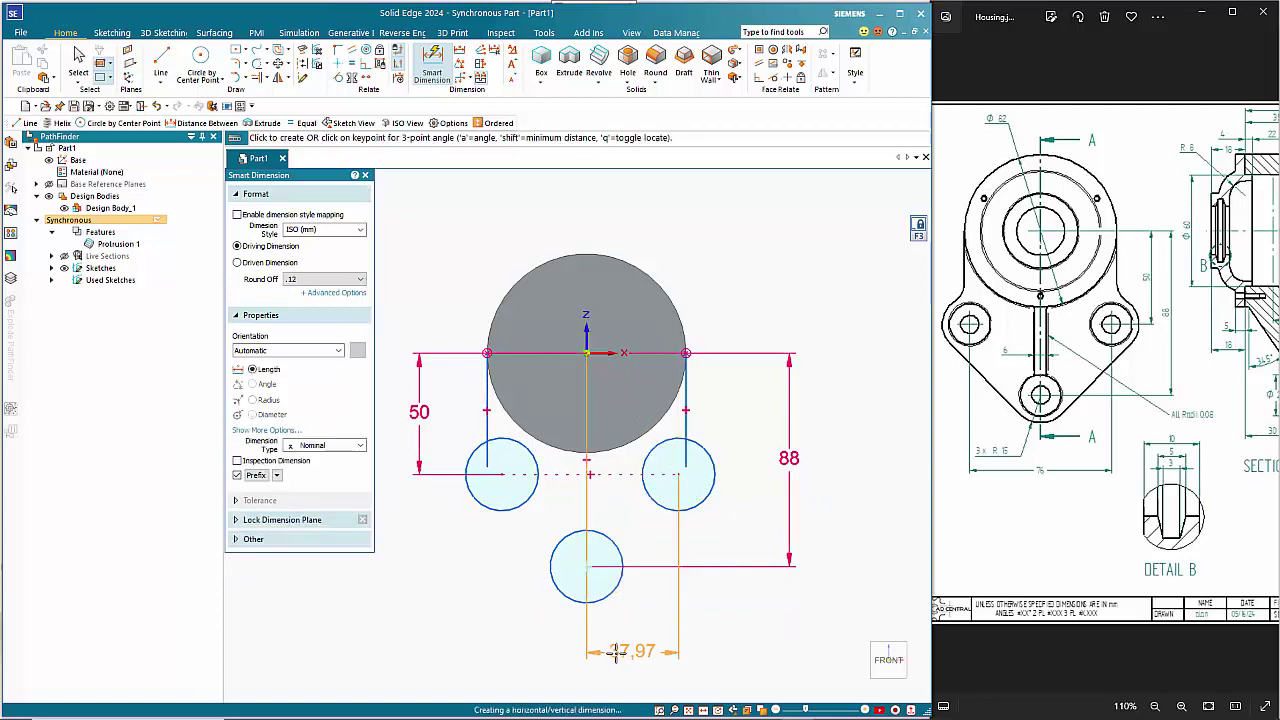
left_click(617, 653)
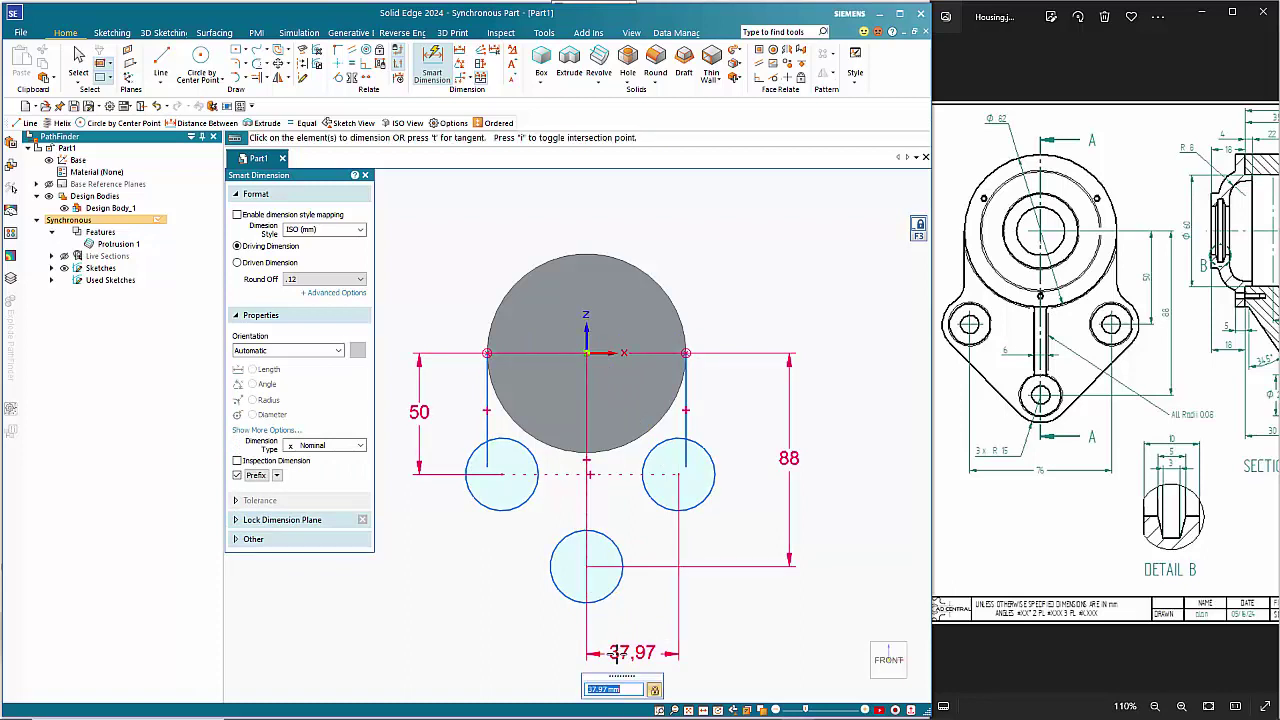
type("3")
type("6/2")
key("Return")
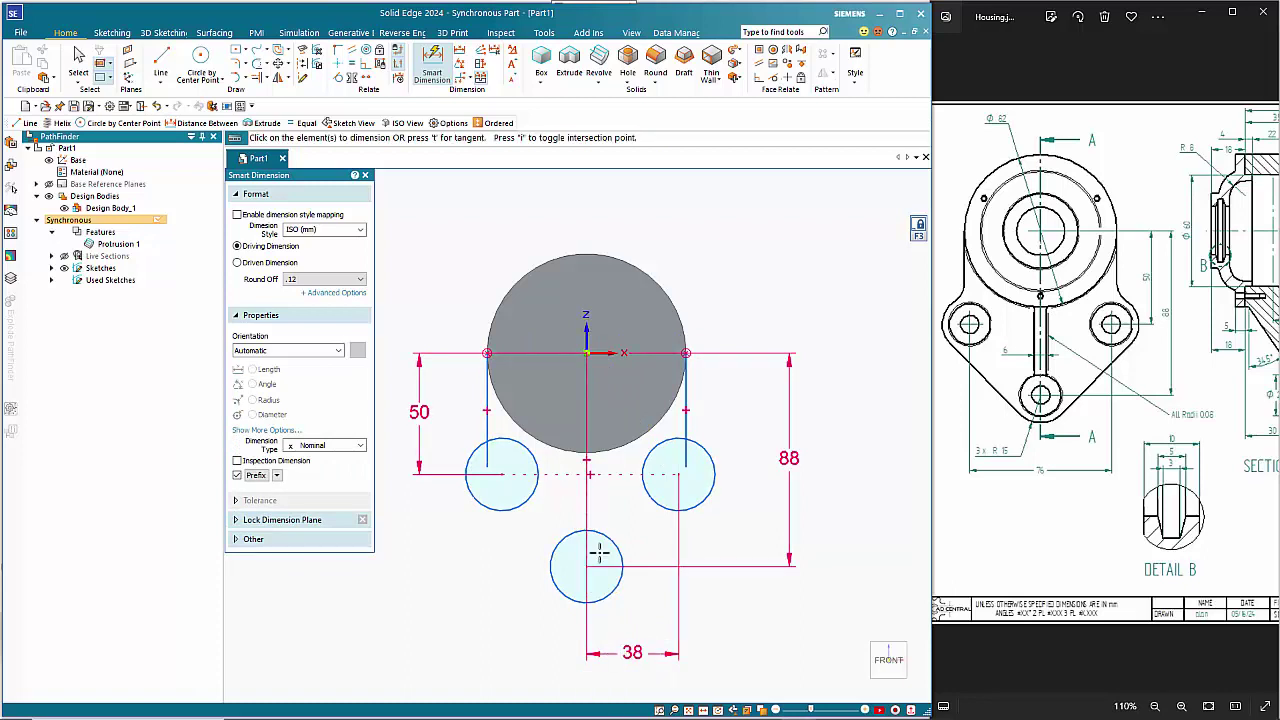
Add a 76 mm horizontal dimension between the centers of the left and right circles
left_click(510, 506)
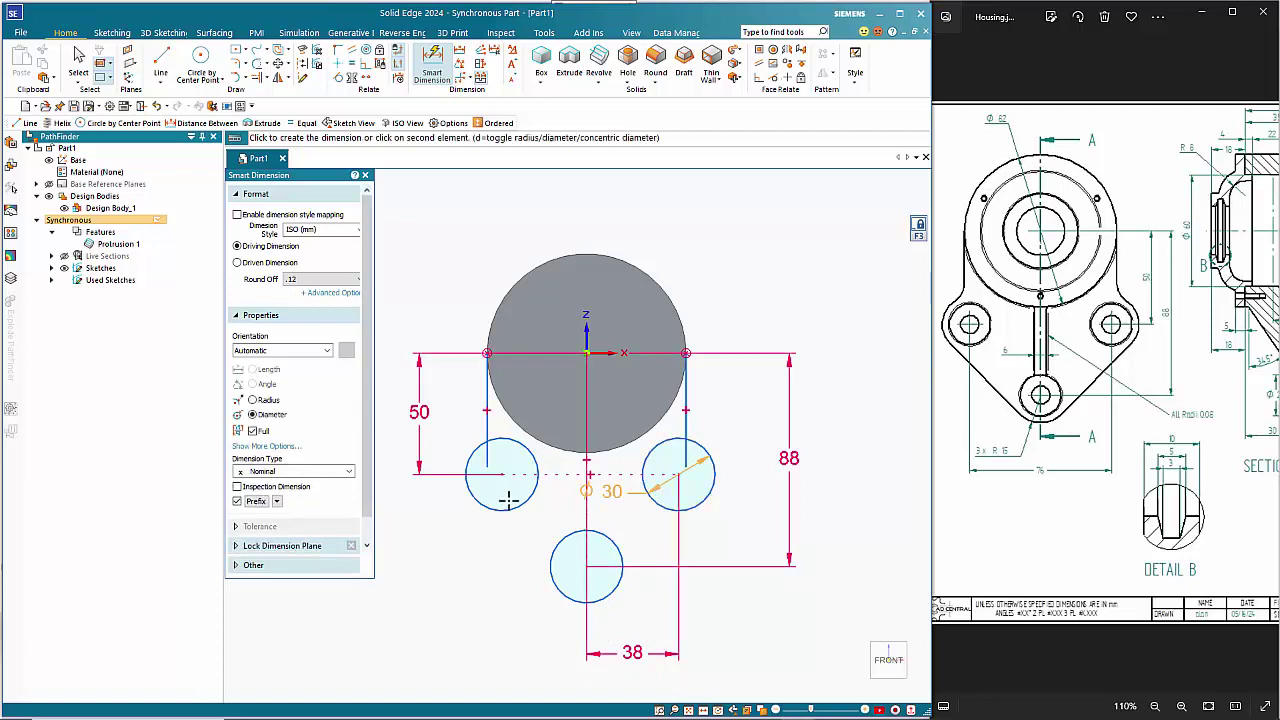
left_click(510, 508)
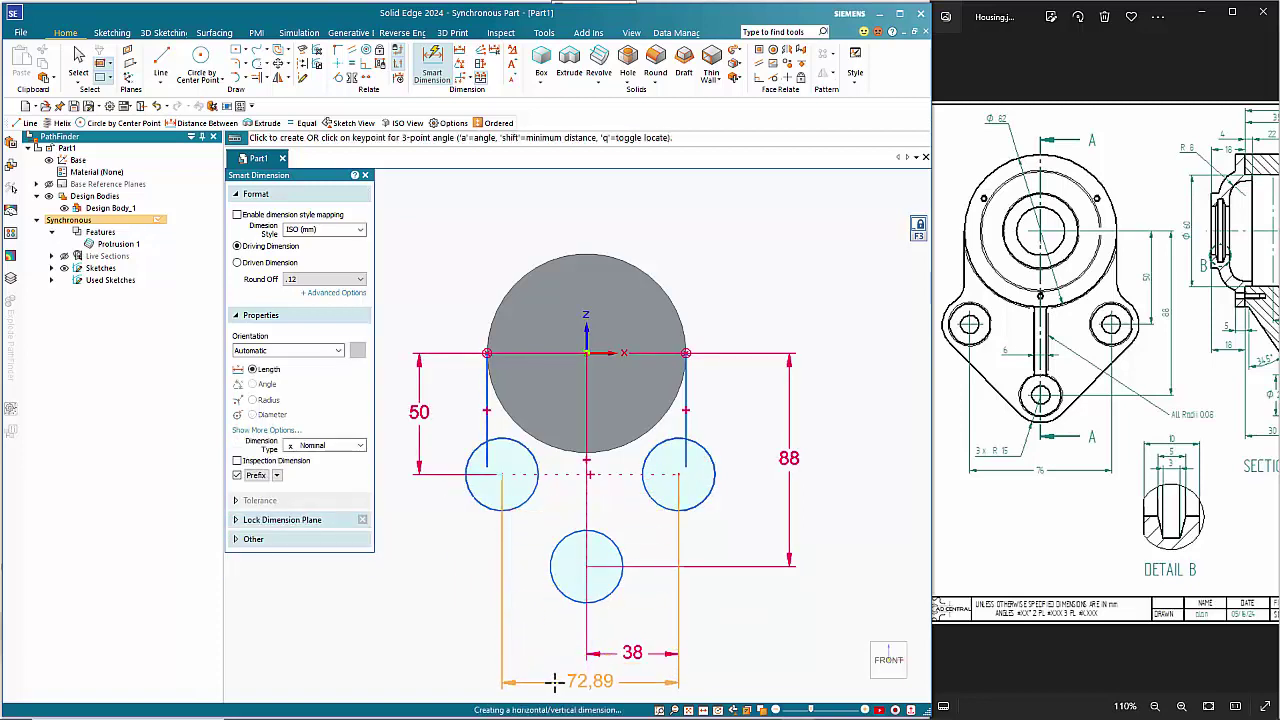
left_click(555, 680)
type("76")
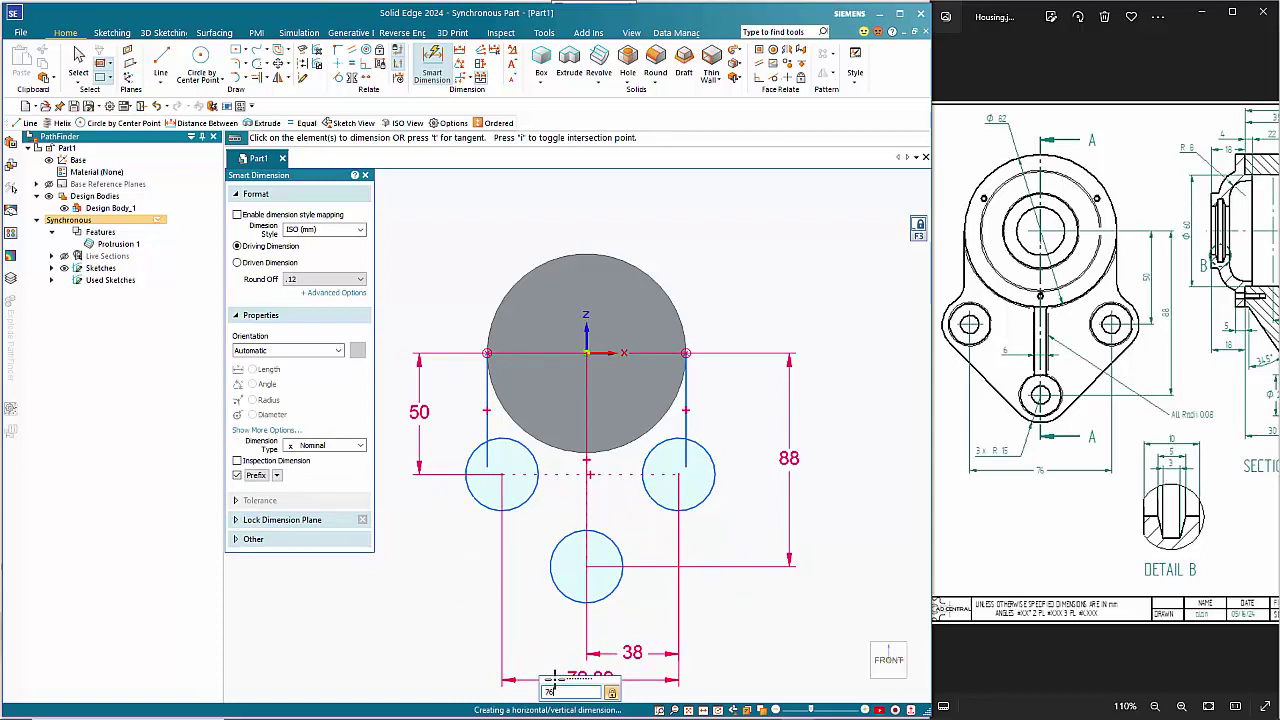
key("Return")
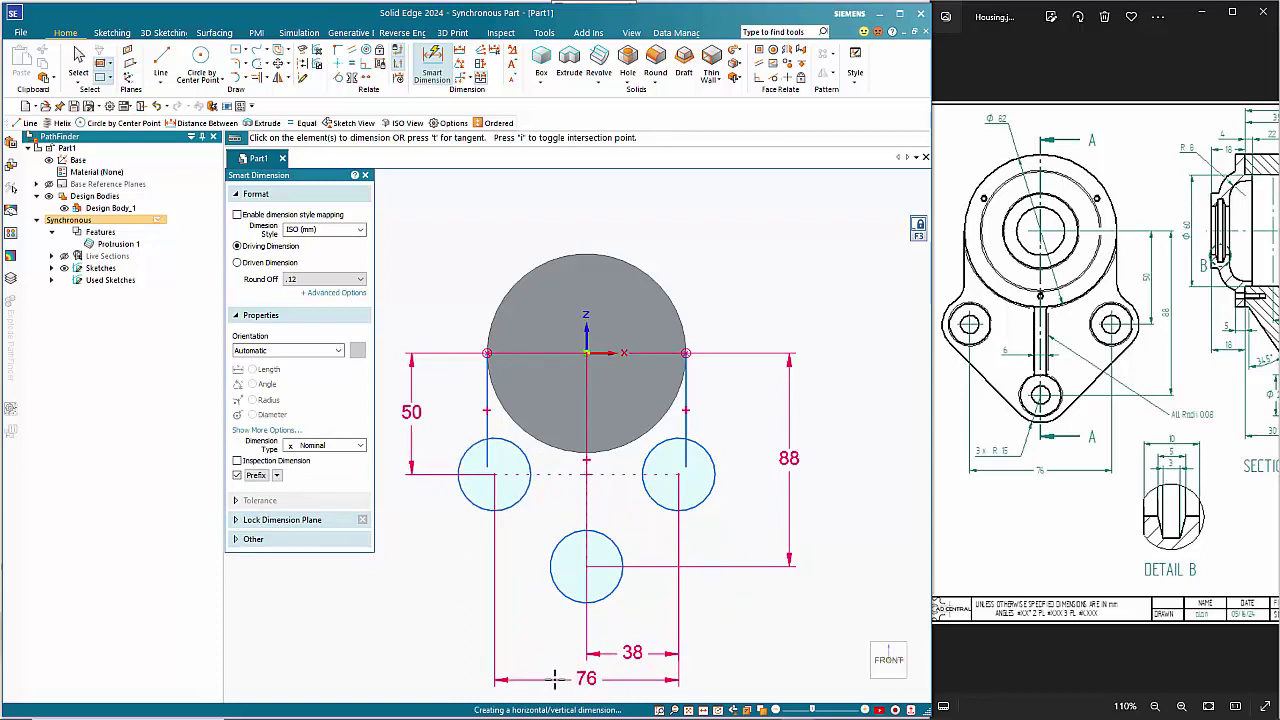
key("Escape")
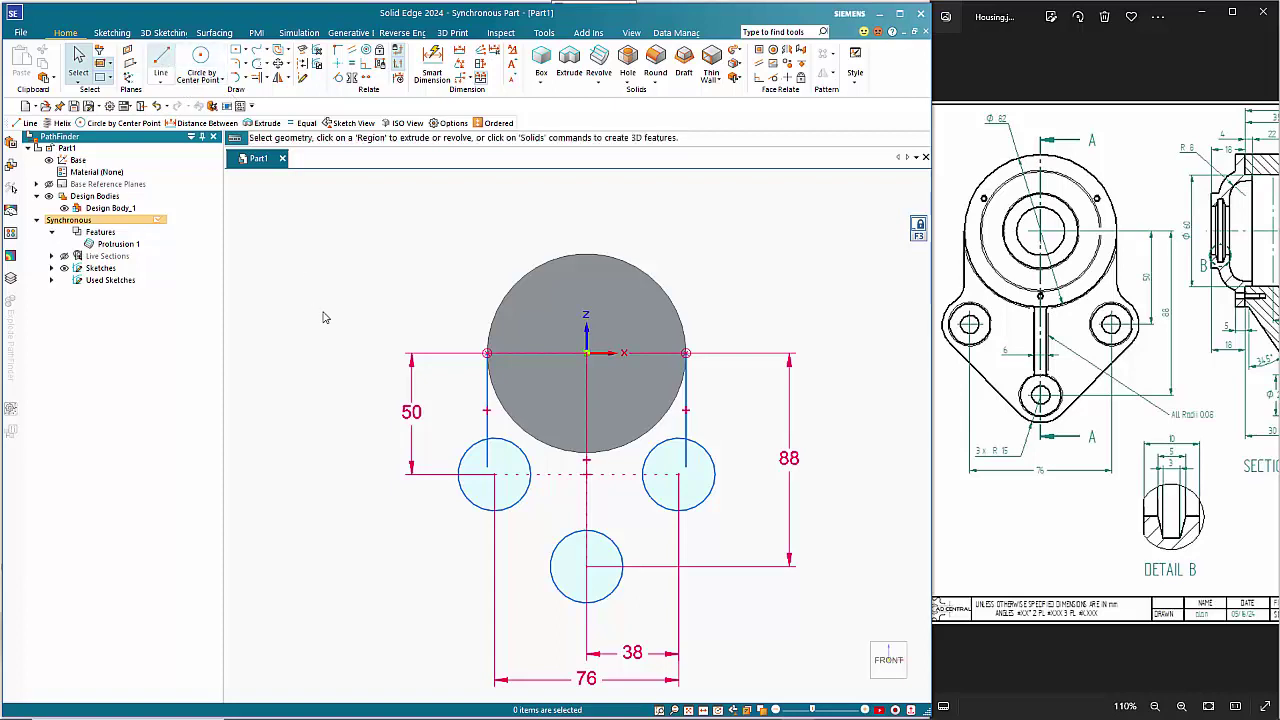
Draw straight lines from the lowest circle to the left and right circles, with both lines tangent to the lowest circle
key("l")
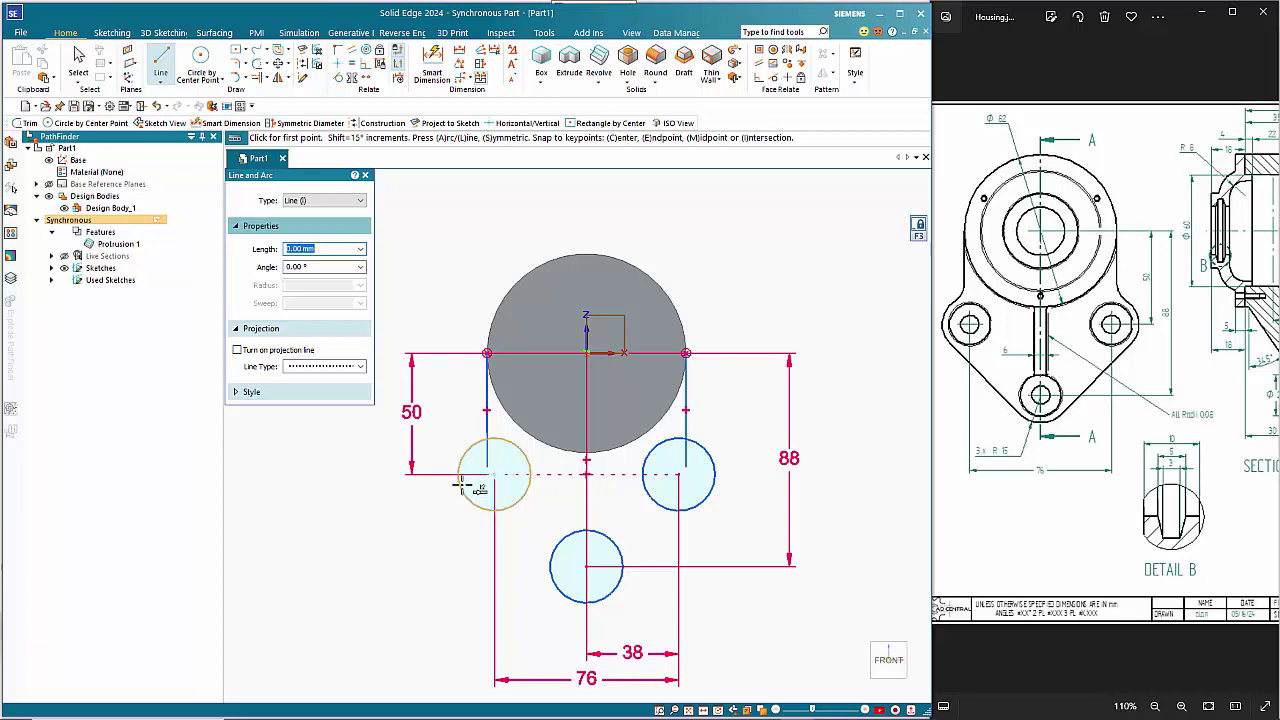
left_click(459, 488)
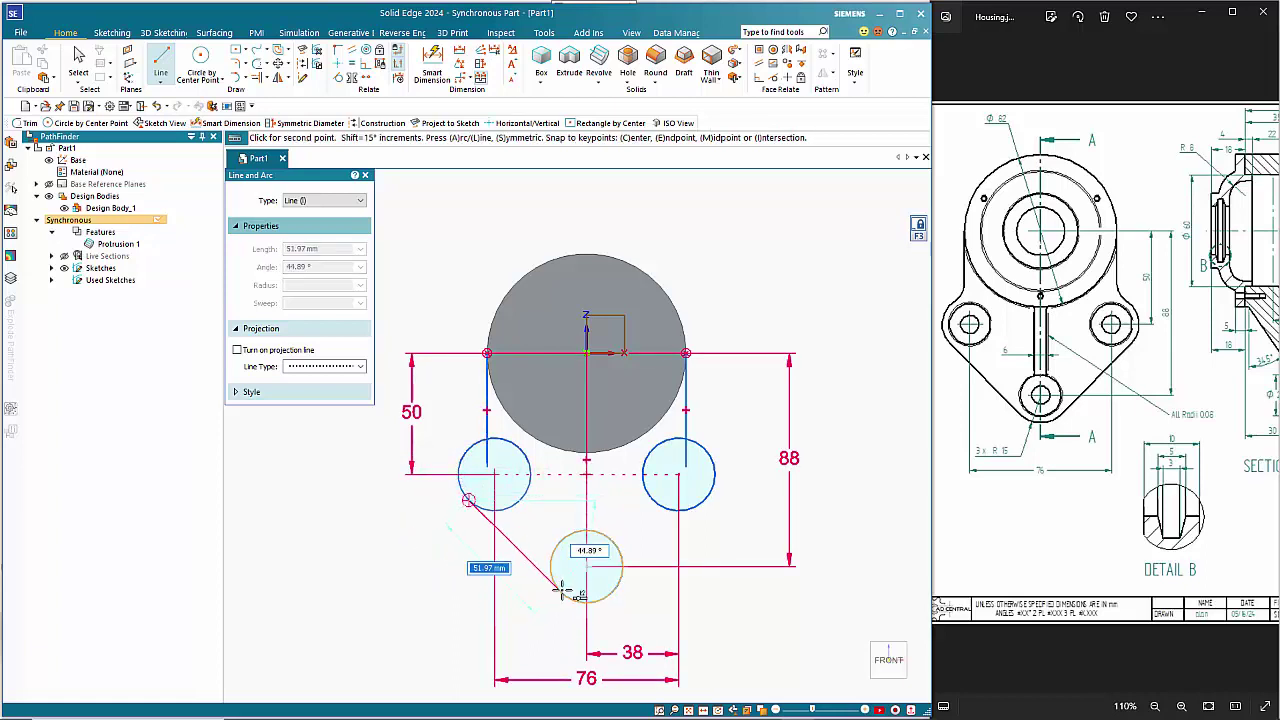
left_click(620, 590)
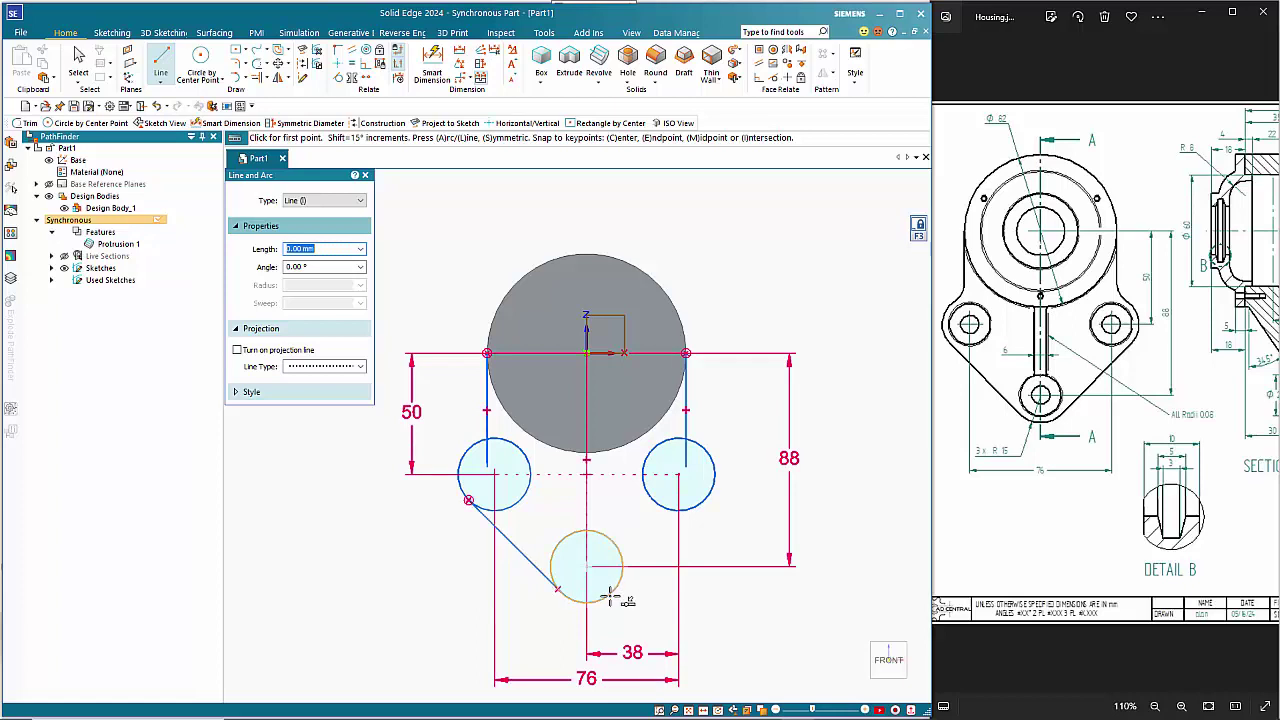
left_click(611, 592)
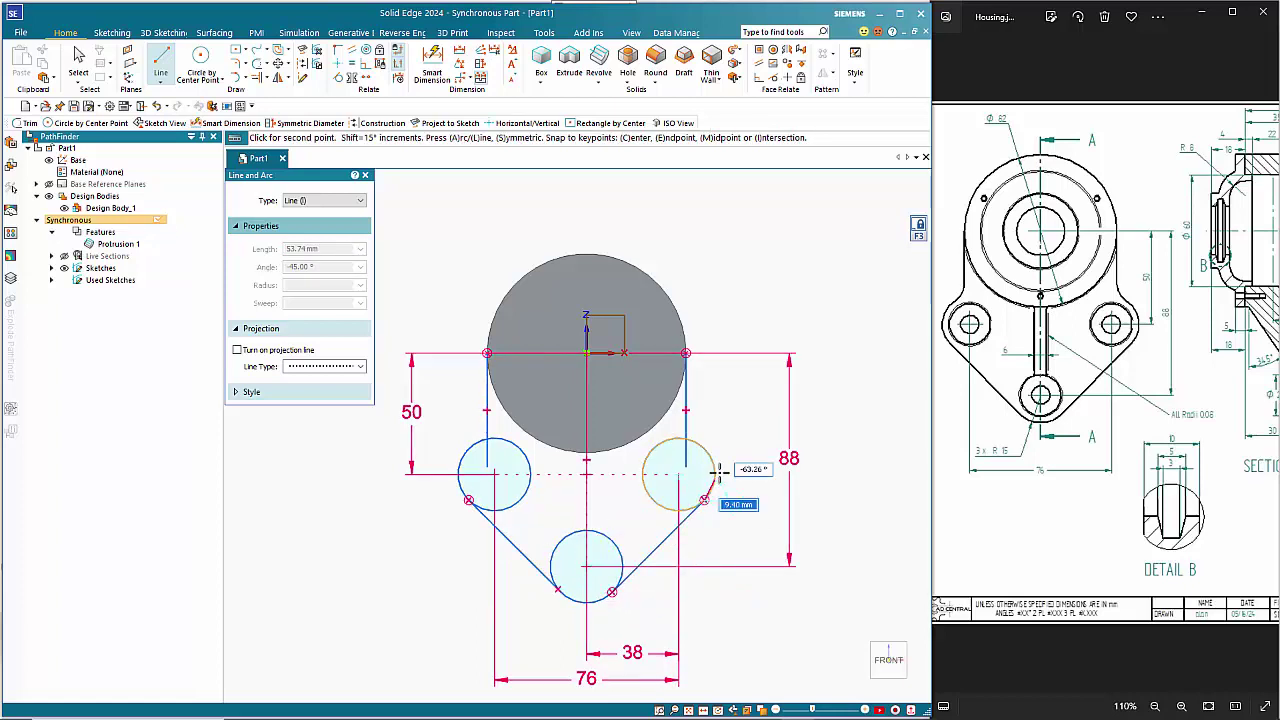
left_click(704, 500)
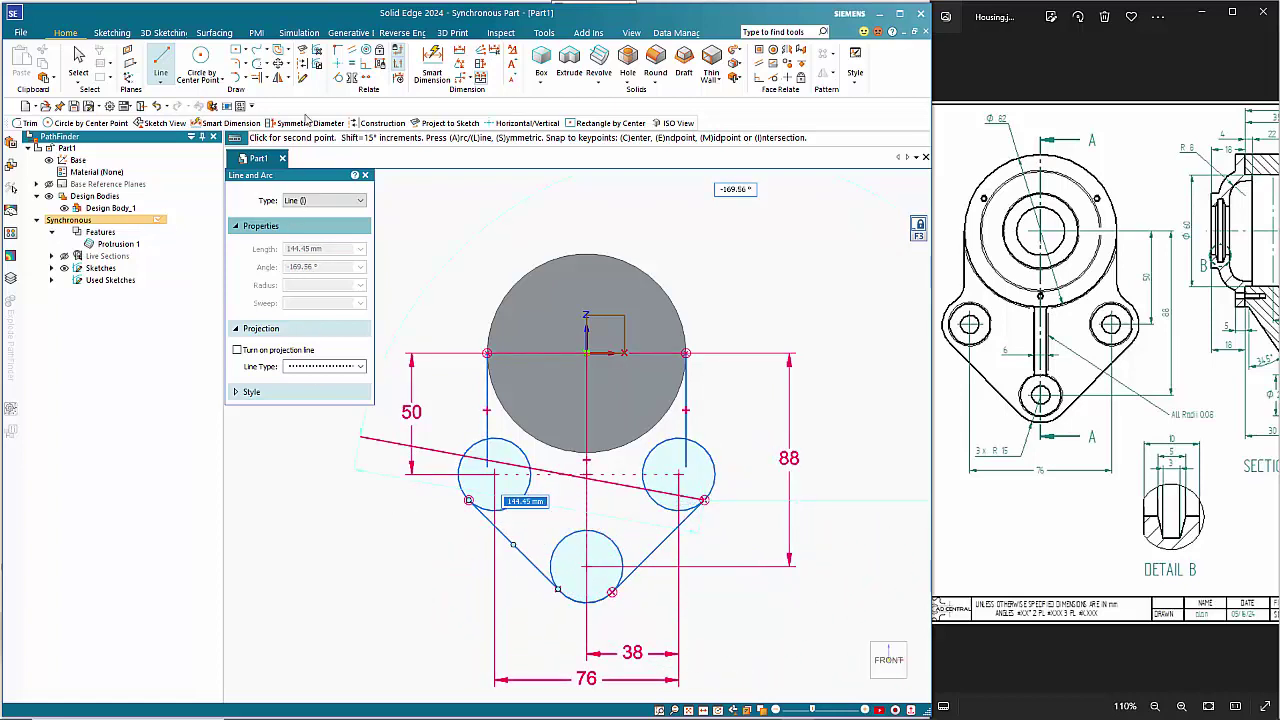
left_click(339, 79)
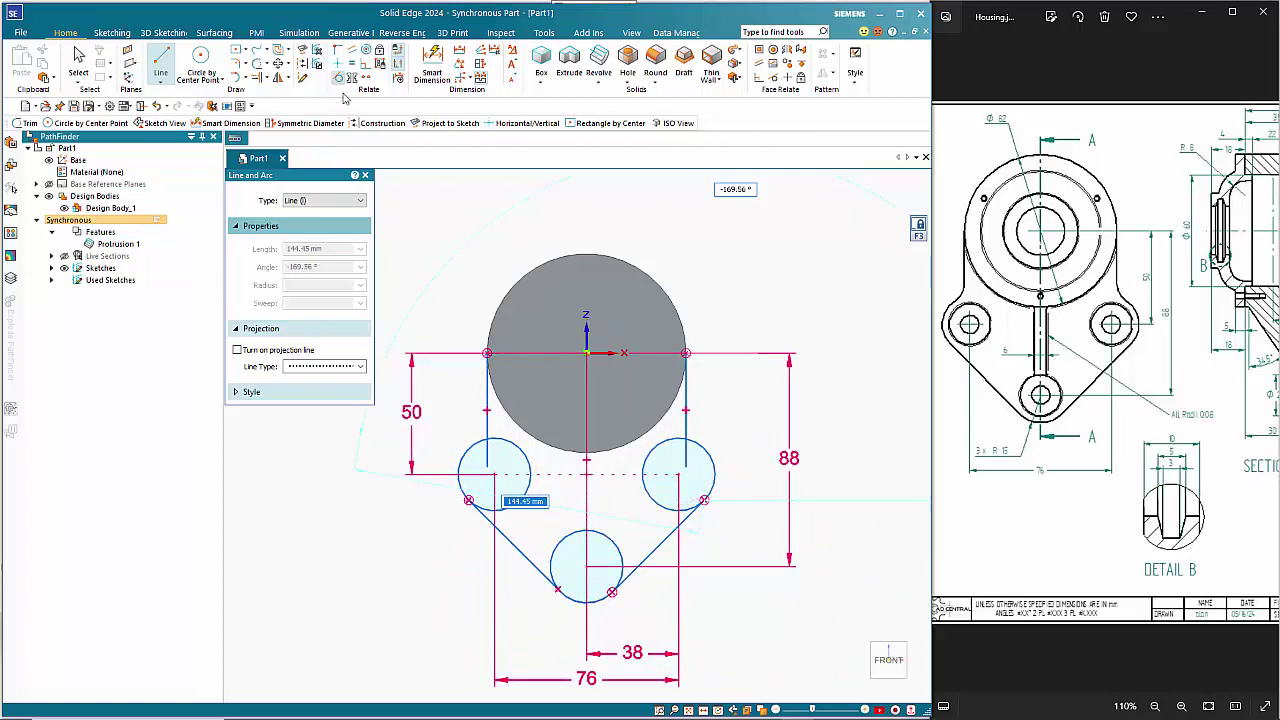
left_click(554, 567)
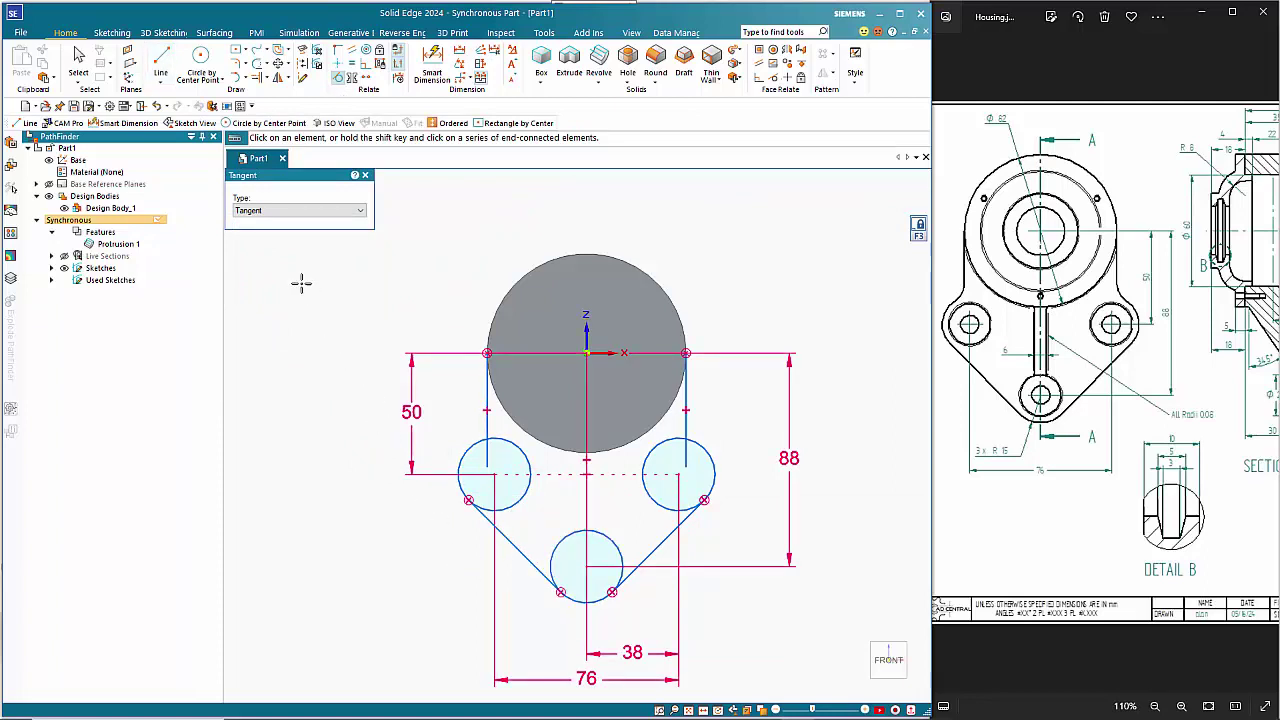
Trim the inner circle arcs and overhanging line ends so only the three-lug flange outline remains
left_click(258, 62)
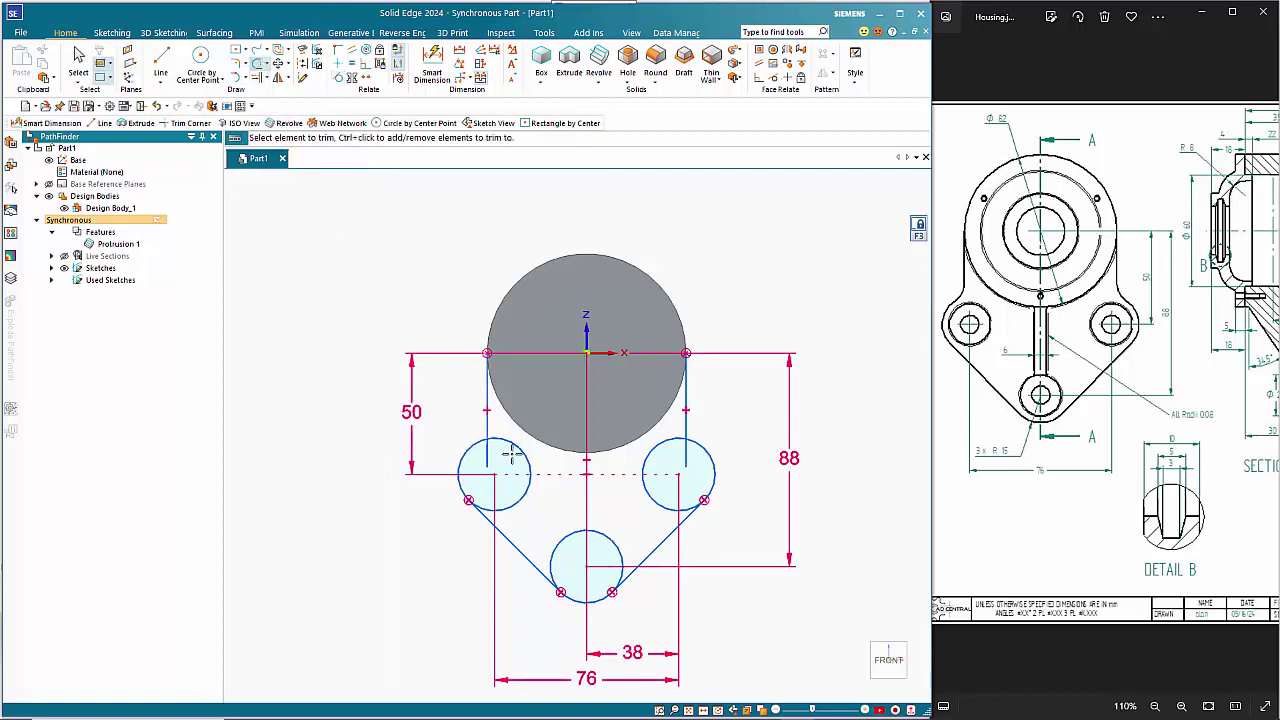
mouse_move(511, 456)
left_mouse_down()
mouse_move(503, 424)
mouse_move(494, 450)
left_mouse_up()
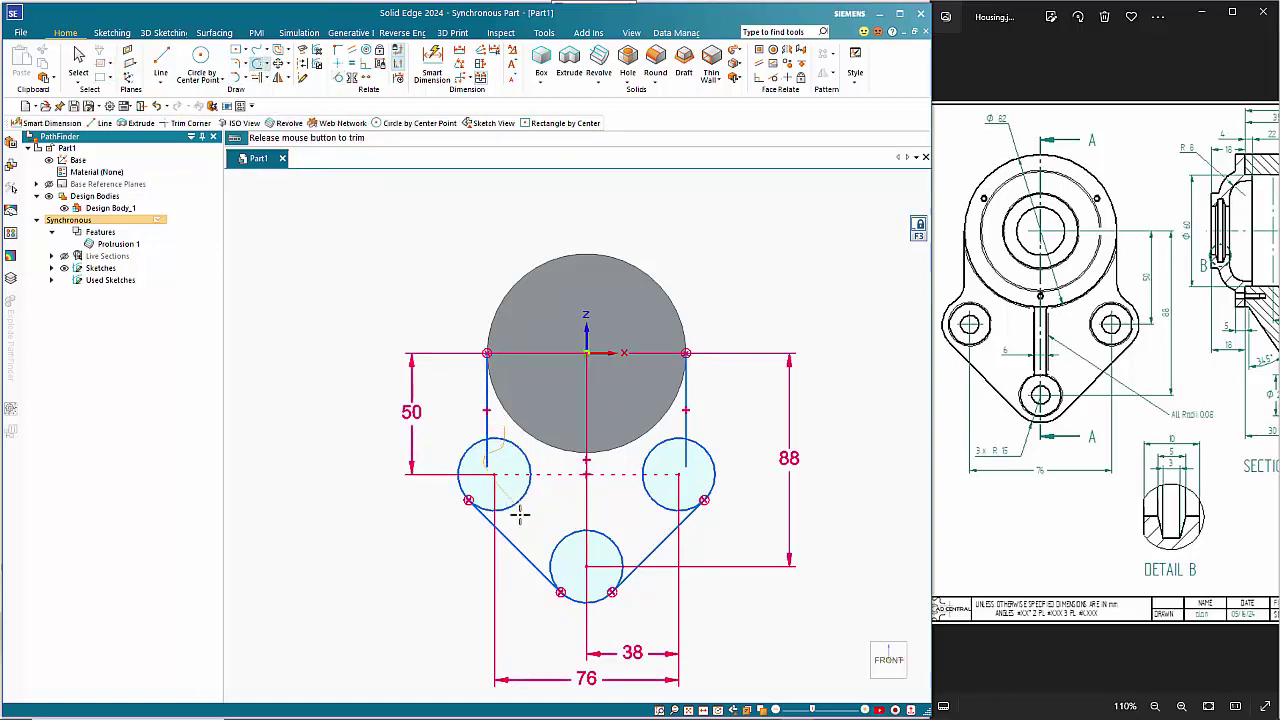
mouse_move(518, 514)
left_mouse_down()
mouse_move(574, 563)
mouse_move(629, 534)
mouse_move(687, 458)
left_mouse_up()
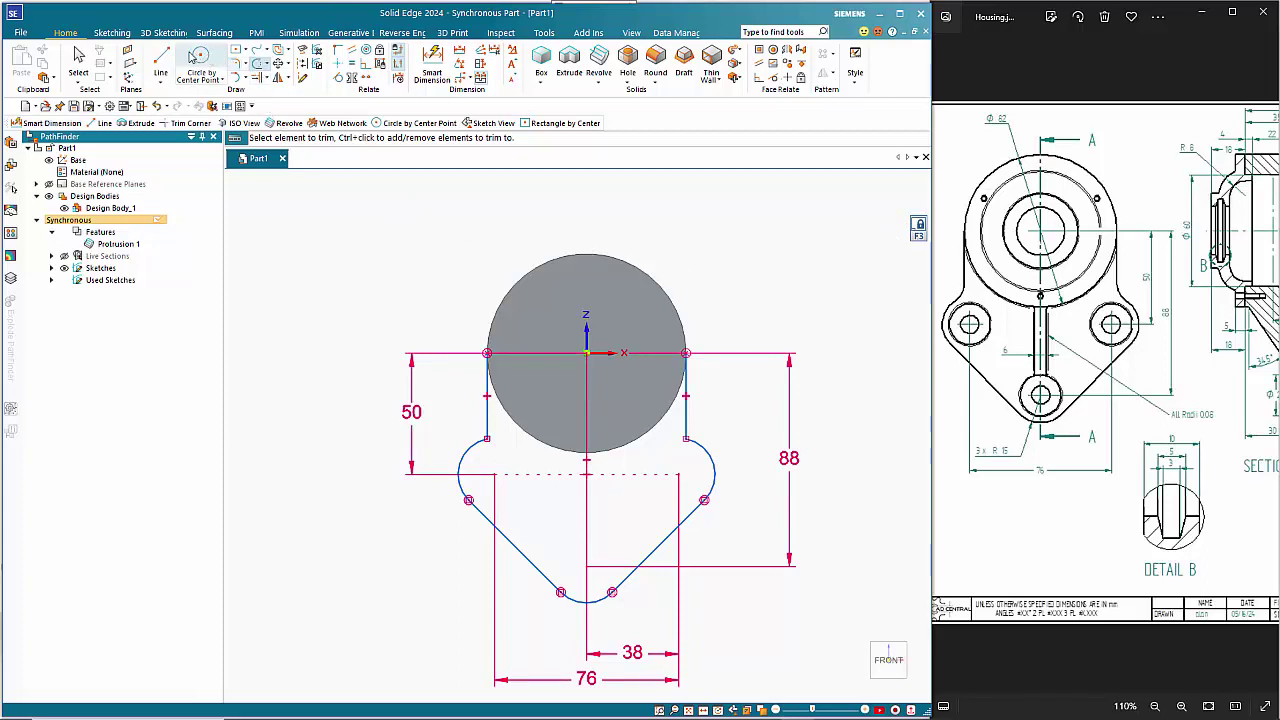
Add radius dimensions to the left, right and lowest lug arcs of the flange outline
left_click(435, 57)
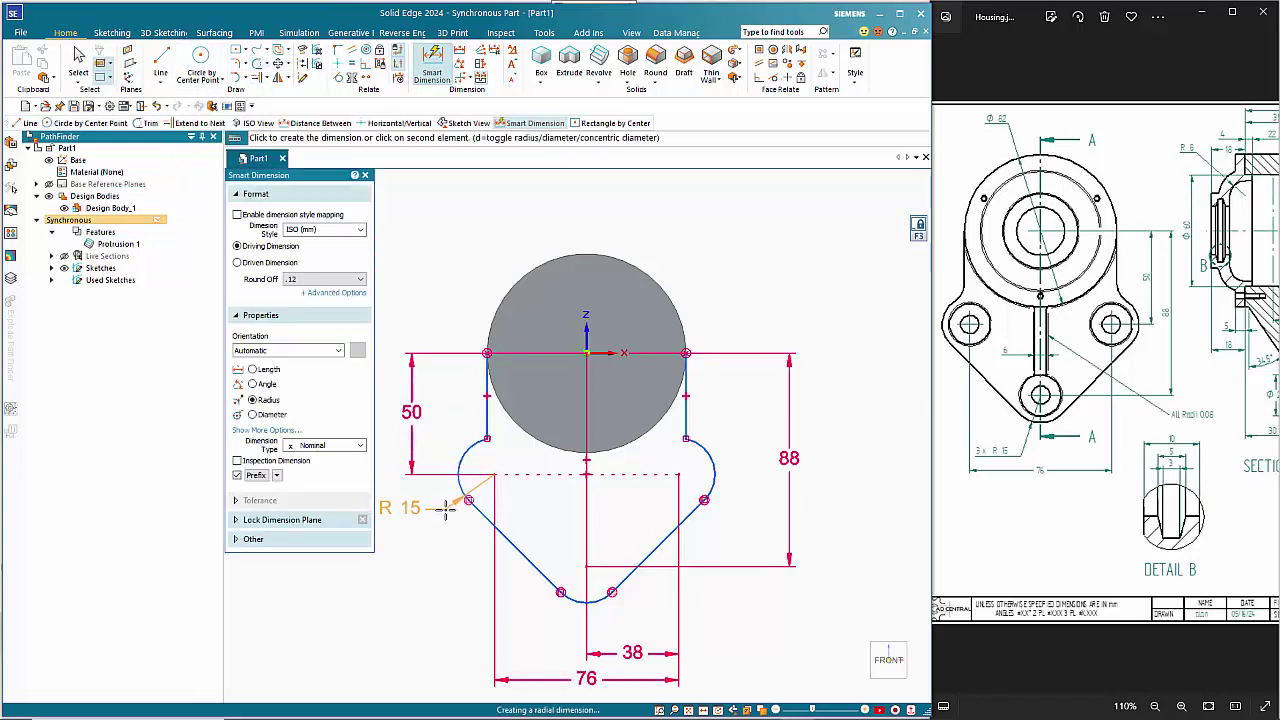
left_click(420, 506)
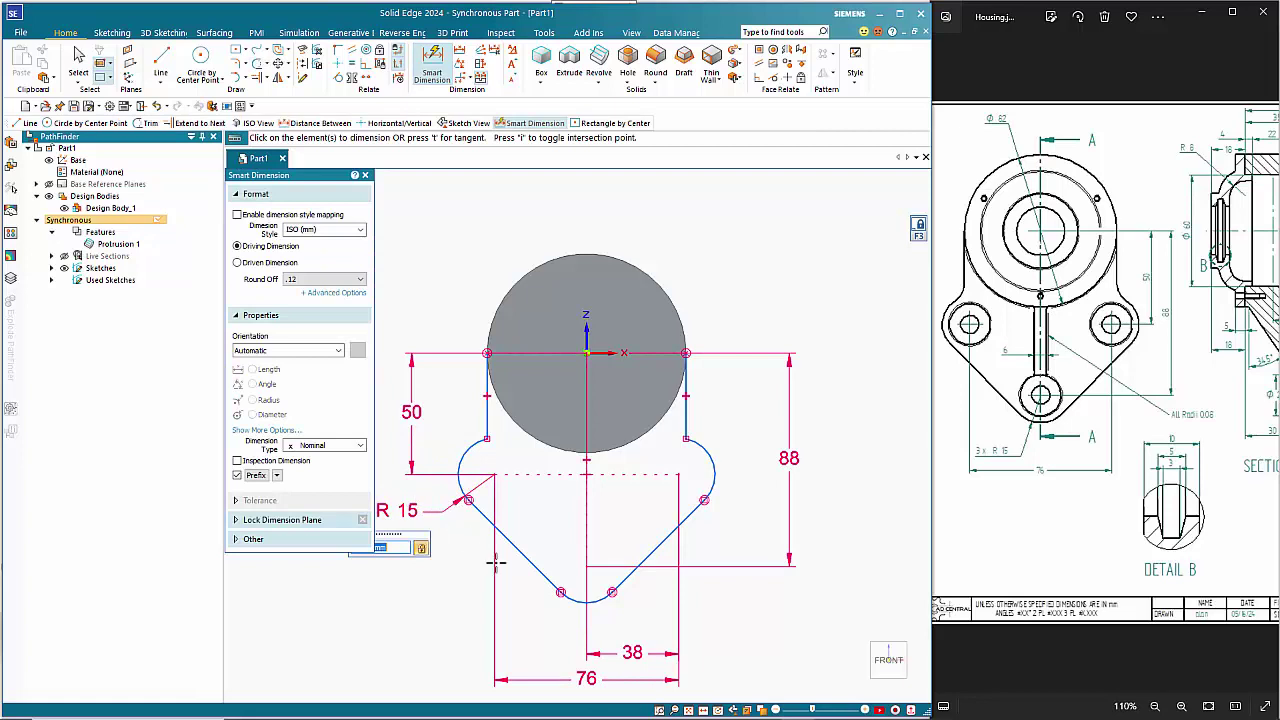
left_click(710, 472)
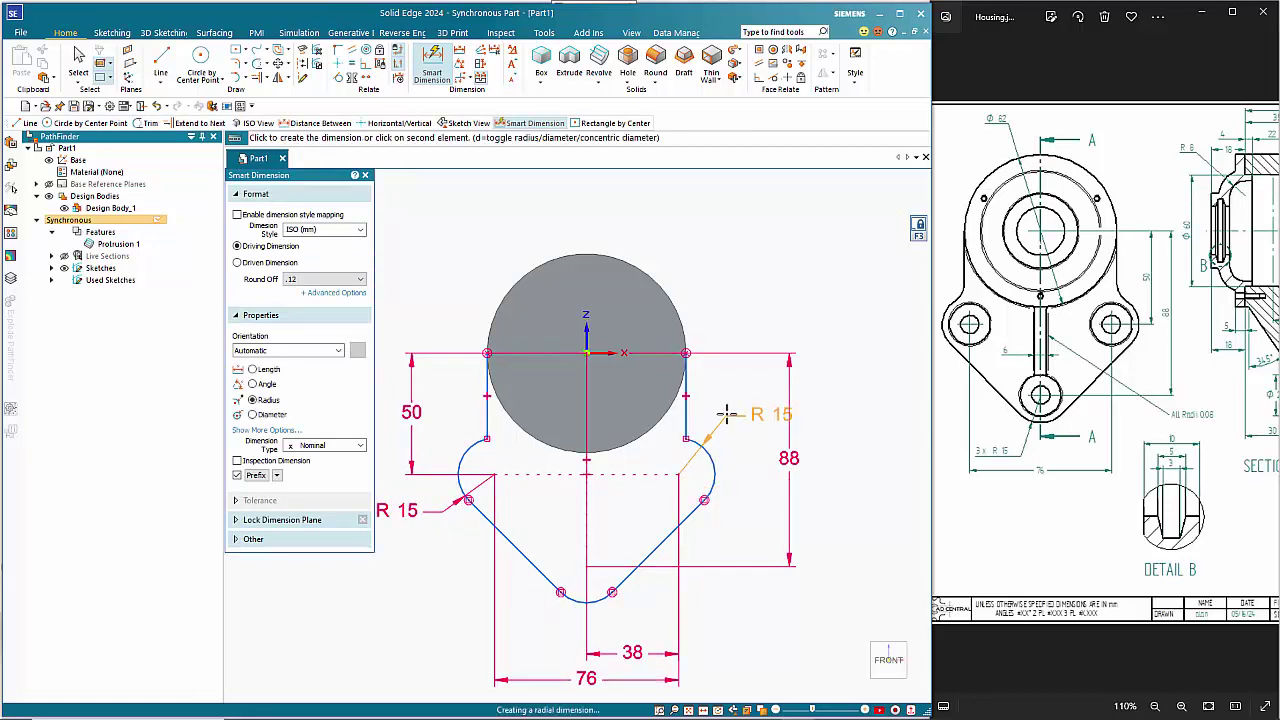
left_click(714, 404)
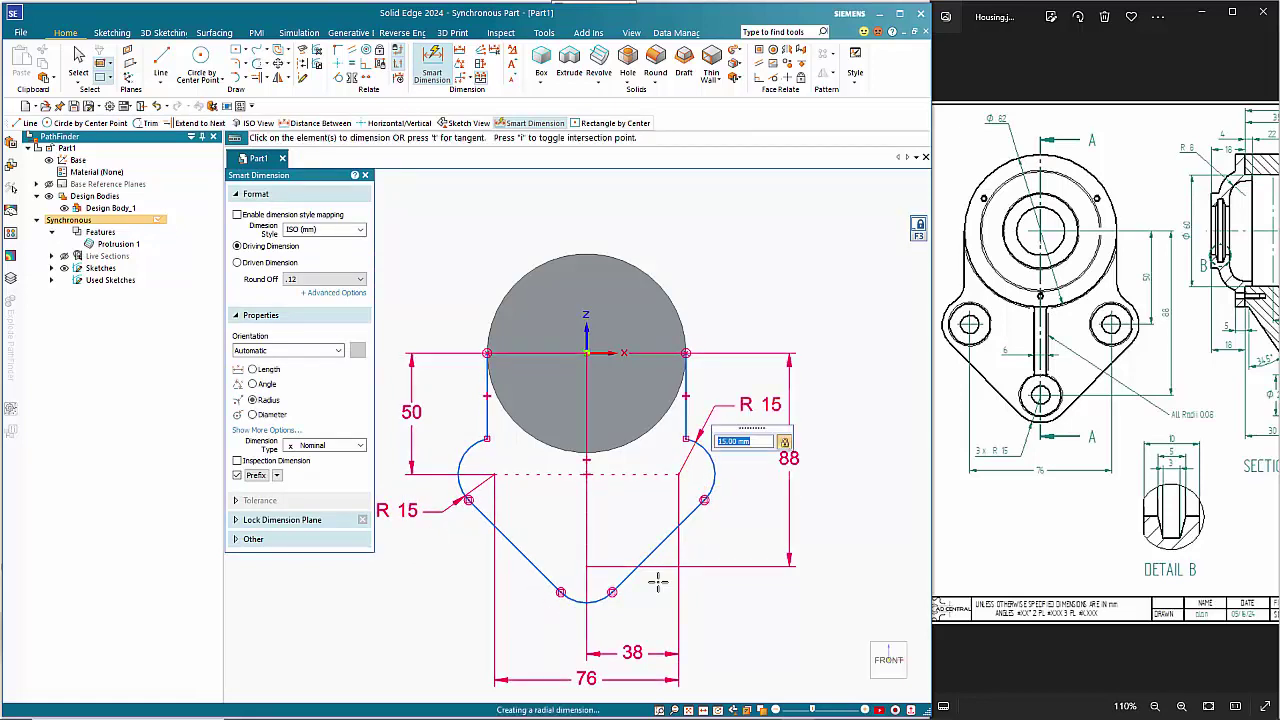
left_click(580, 600)
left_click(565, 640)
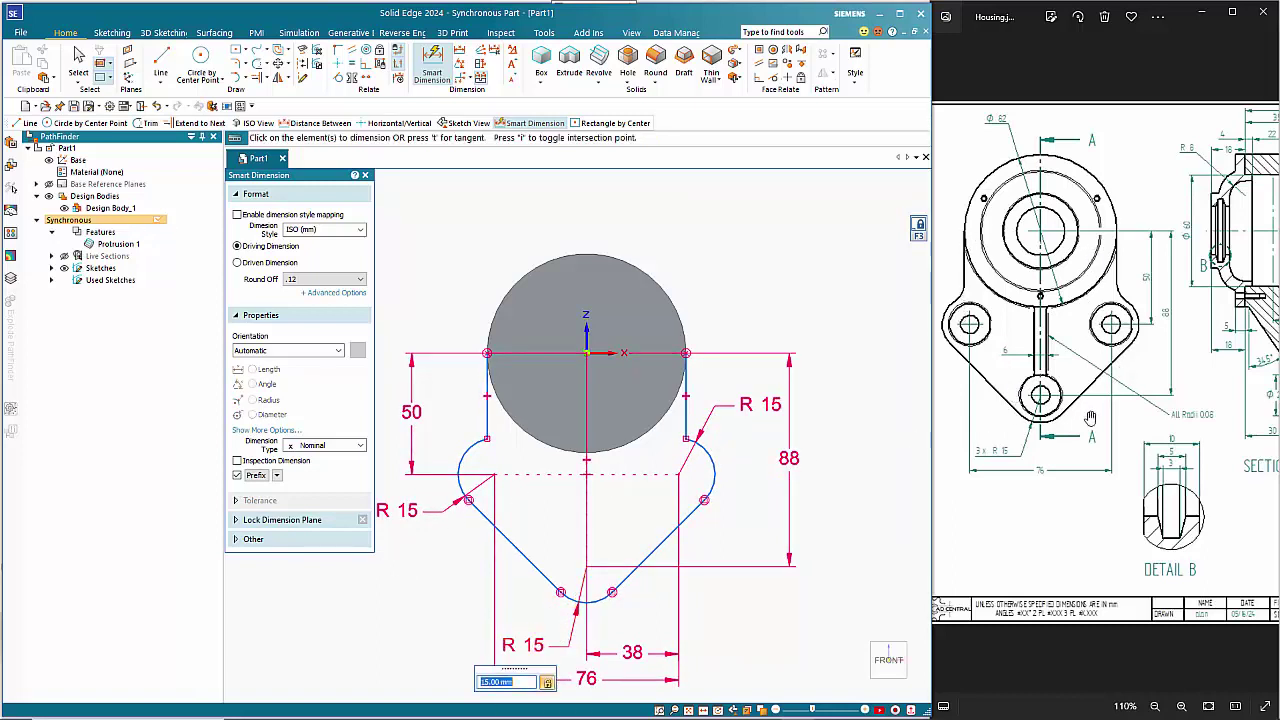
key("Escape")
key("Escape")
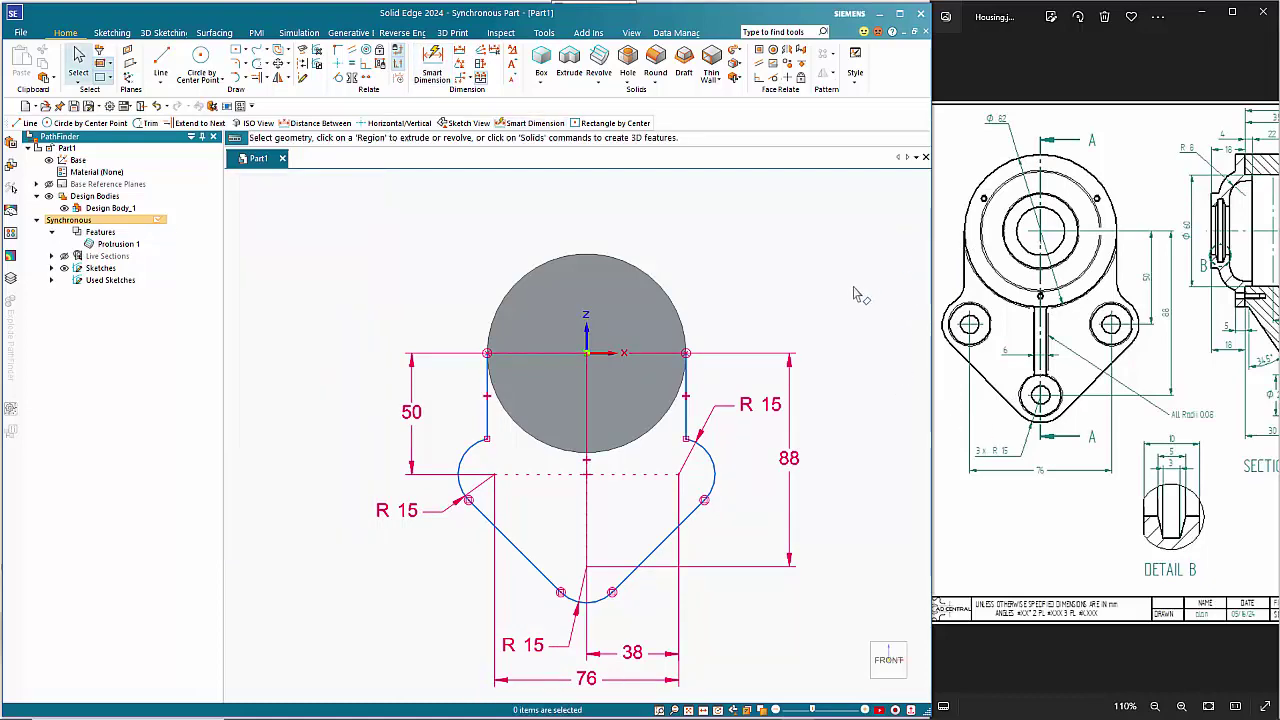
Move the whole flange sketch 23 mm along the positive Y axis with Design Intent turned off
mouse_move(862, 296)
middle_mouse_down()
mouse_move(651, 303)
mouse_move(726, 358)
middle_mouse_up()
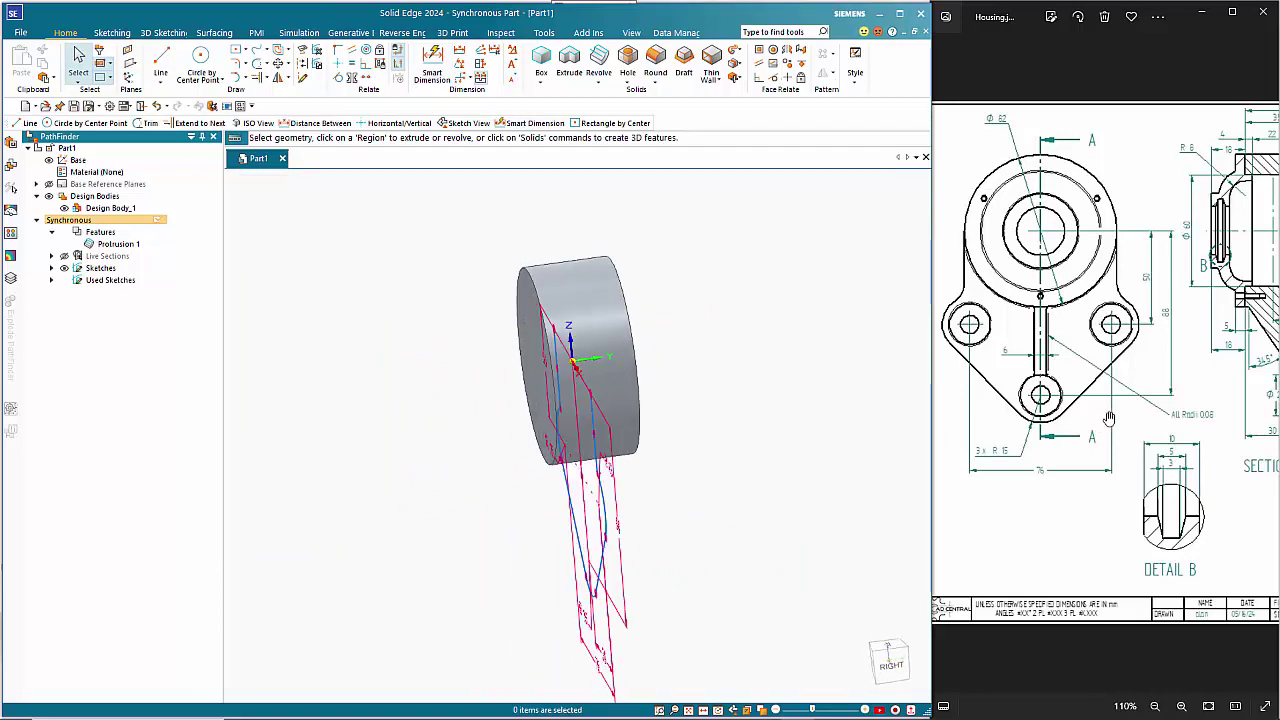
left_click_drag(1197, 394, 1032, 400)
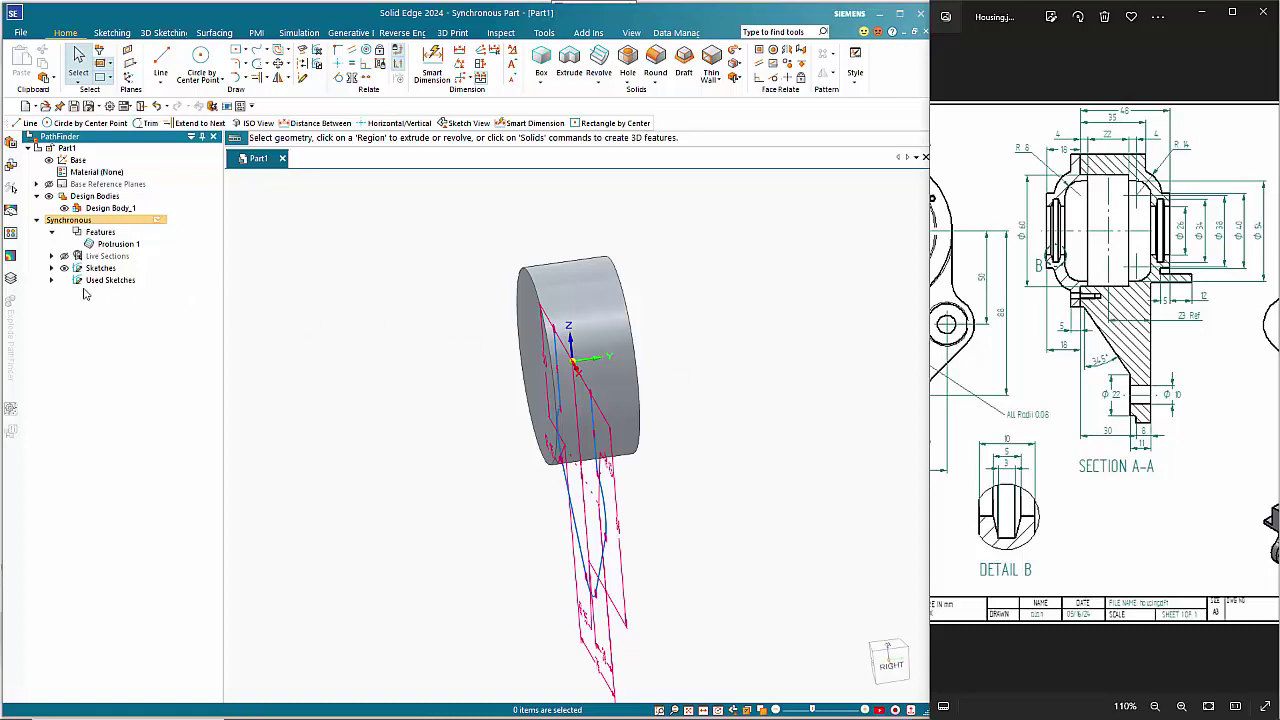
left_click(51, 268)
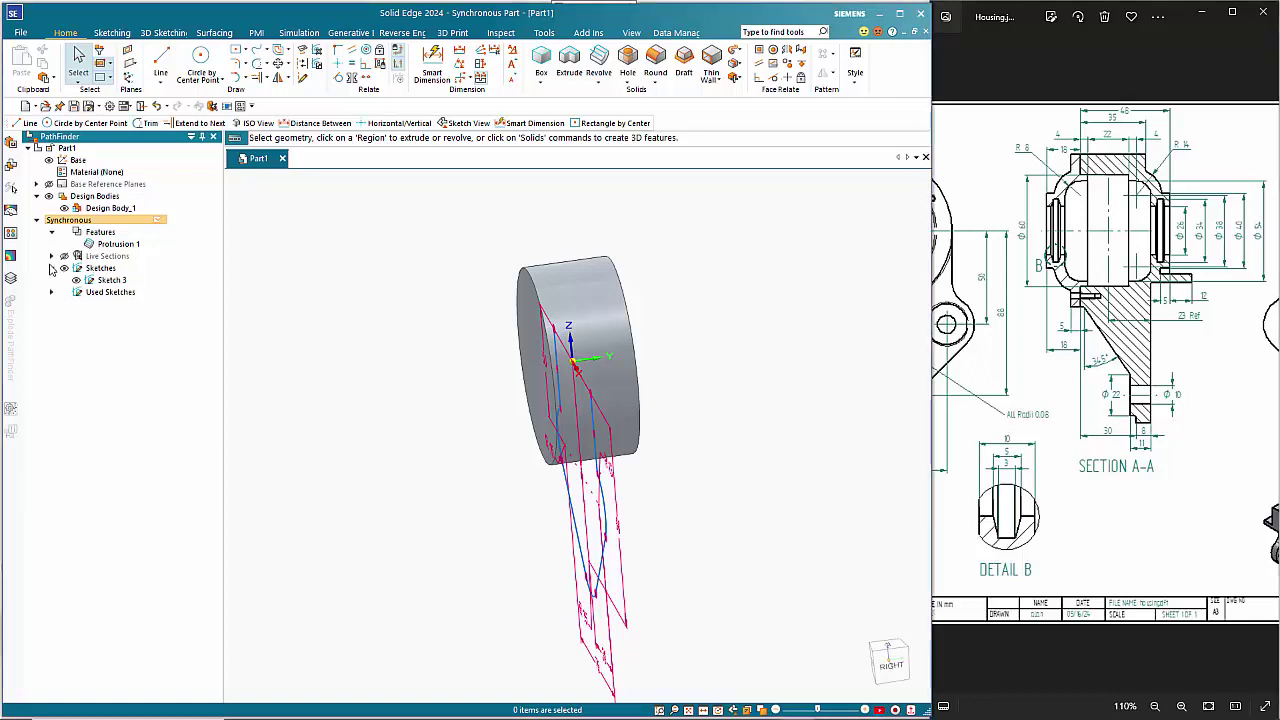
left_click(92, 281)
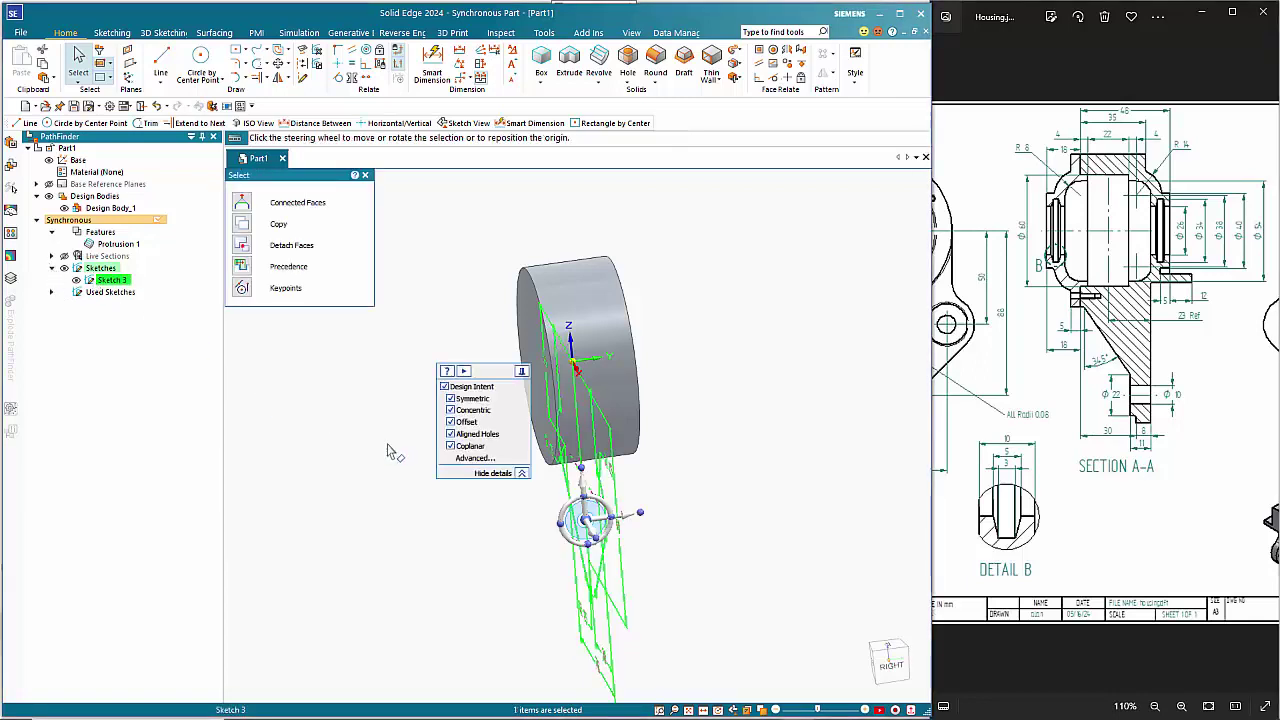
left_click_drag(480, 377, 858, 203)
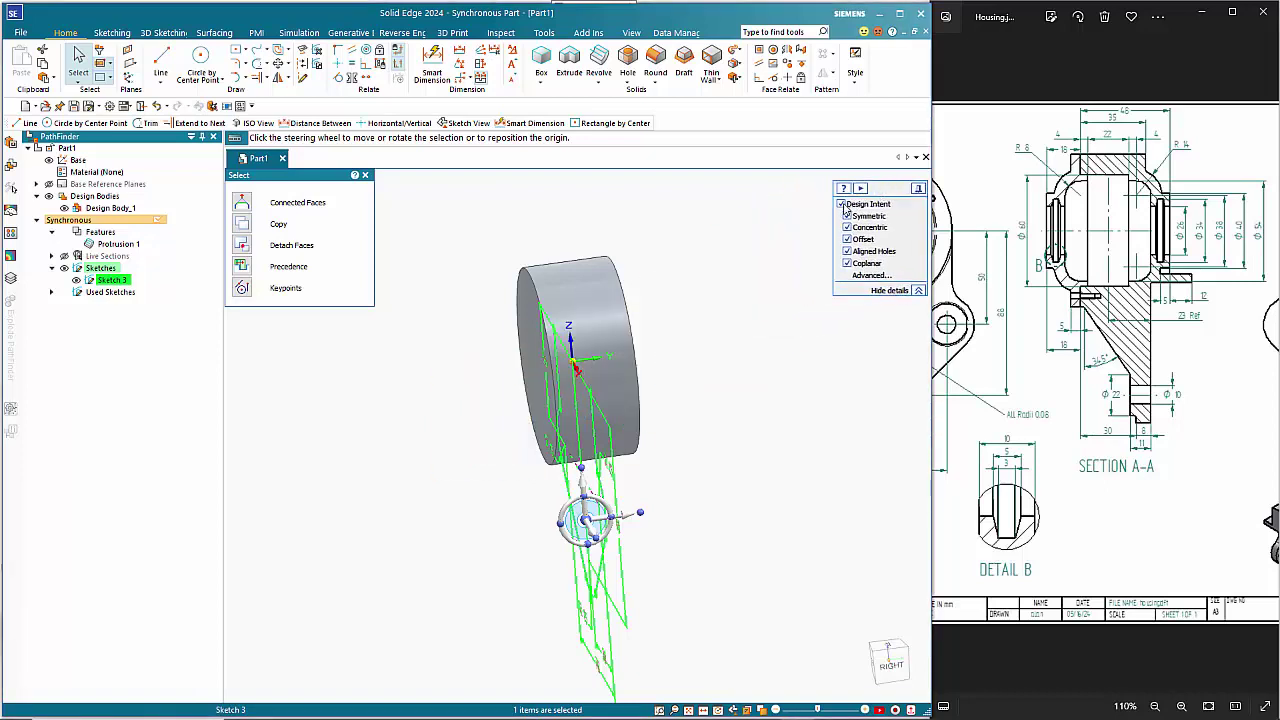
left_click(842, 205)
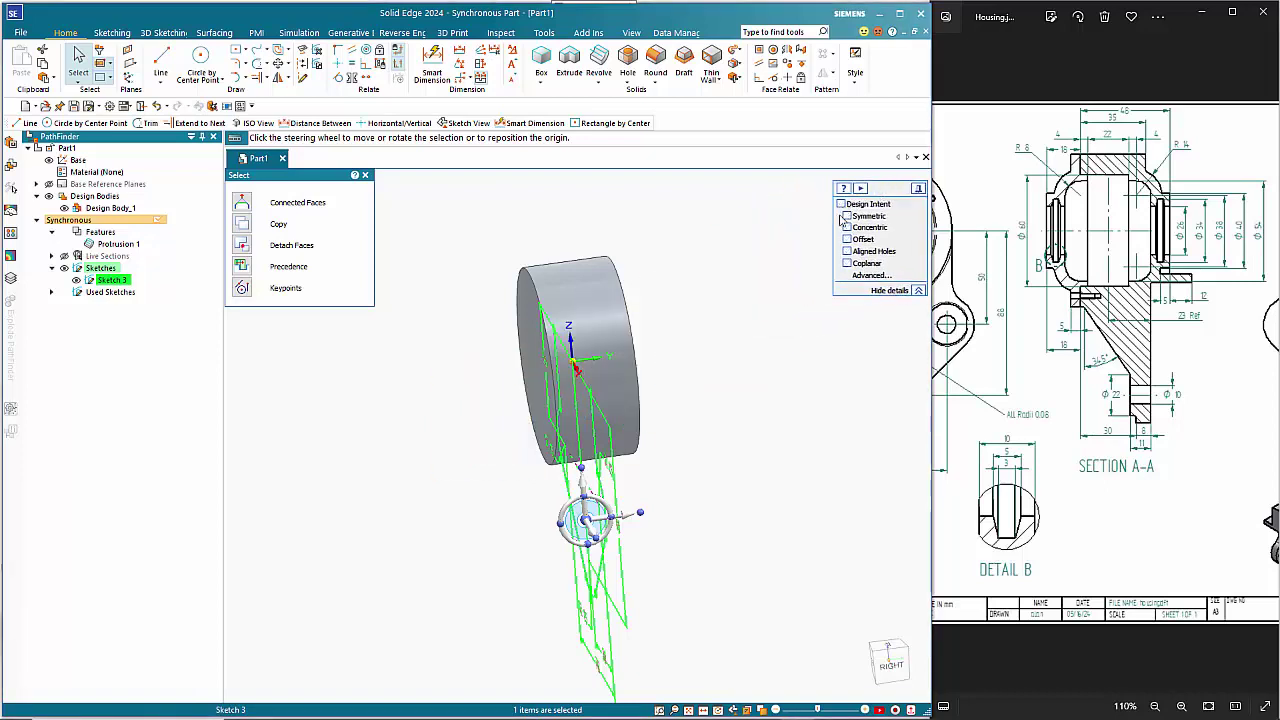
left_click(624, 526)
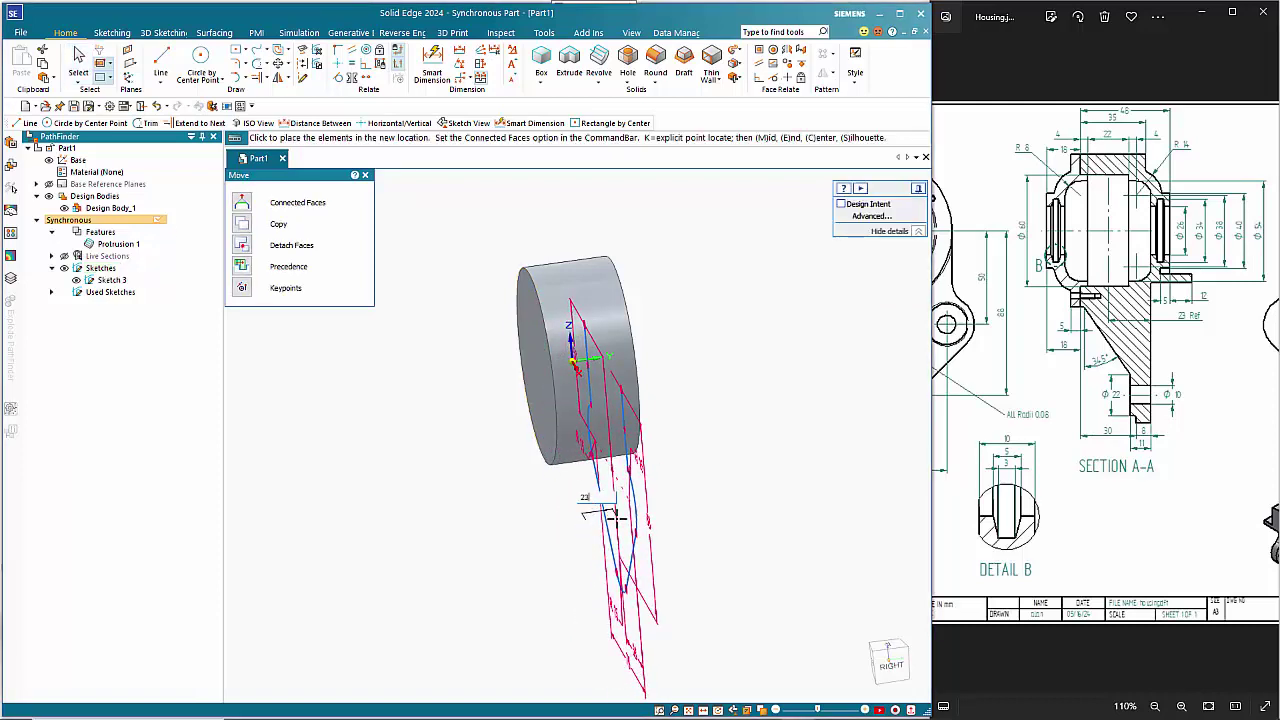
left_click(614, 516)
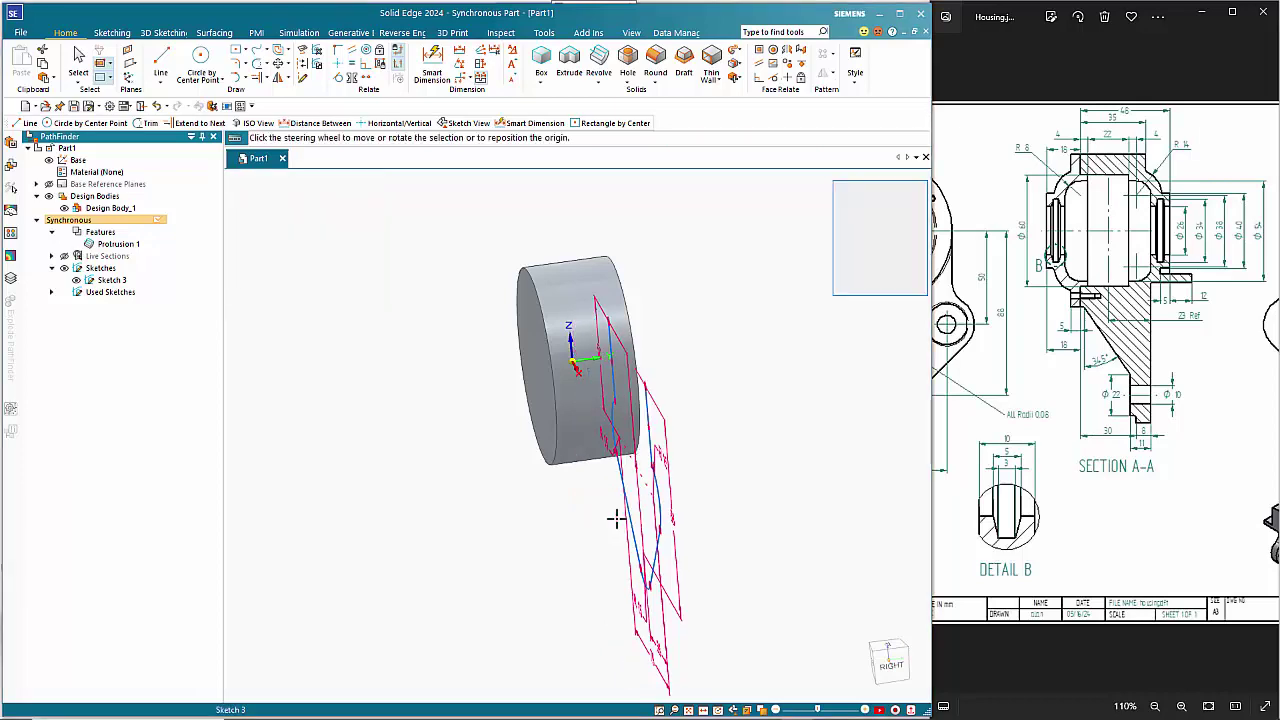
left_click(749, 498)
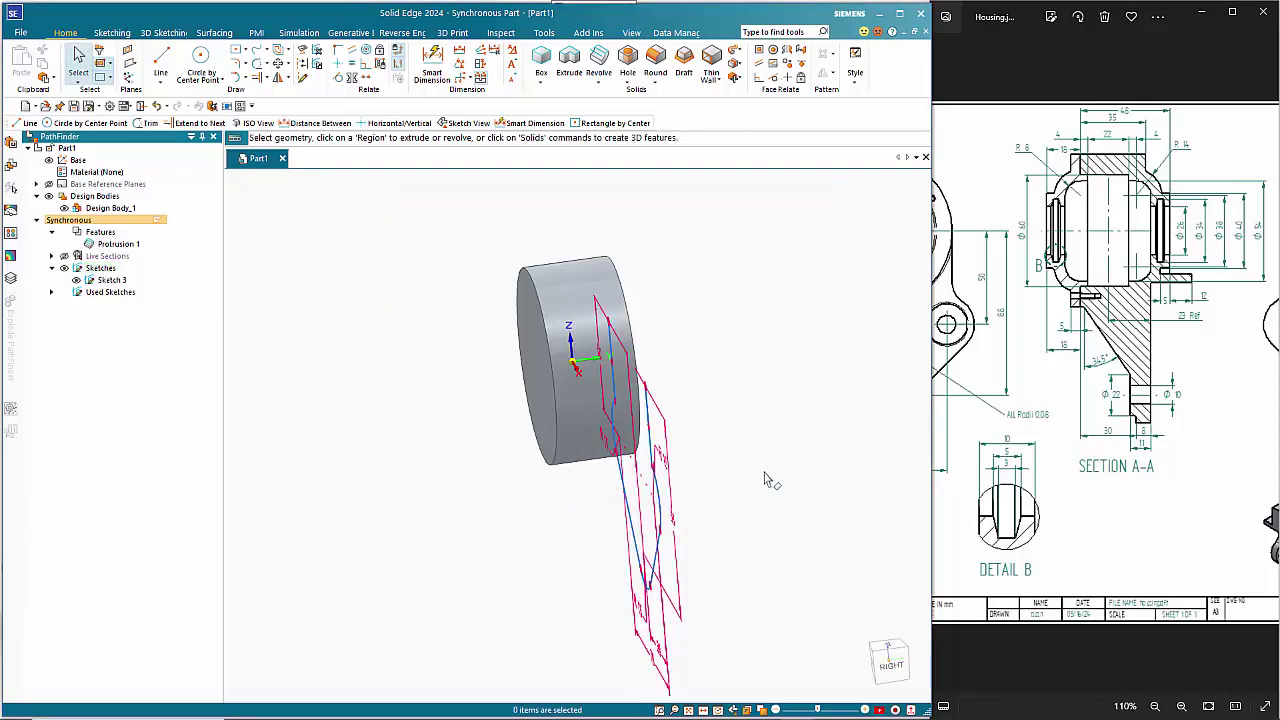
Close the flange outline with a straight line between the upper ends of its two vertical lines
mouse_move(765, 473)
middle_mouse_down()
mouse_move(675, 438)
mouse_move(658, 476)
mouse_move(720, 486)
mouse_move(570, 390)
middle_mouse_up()
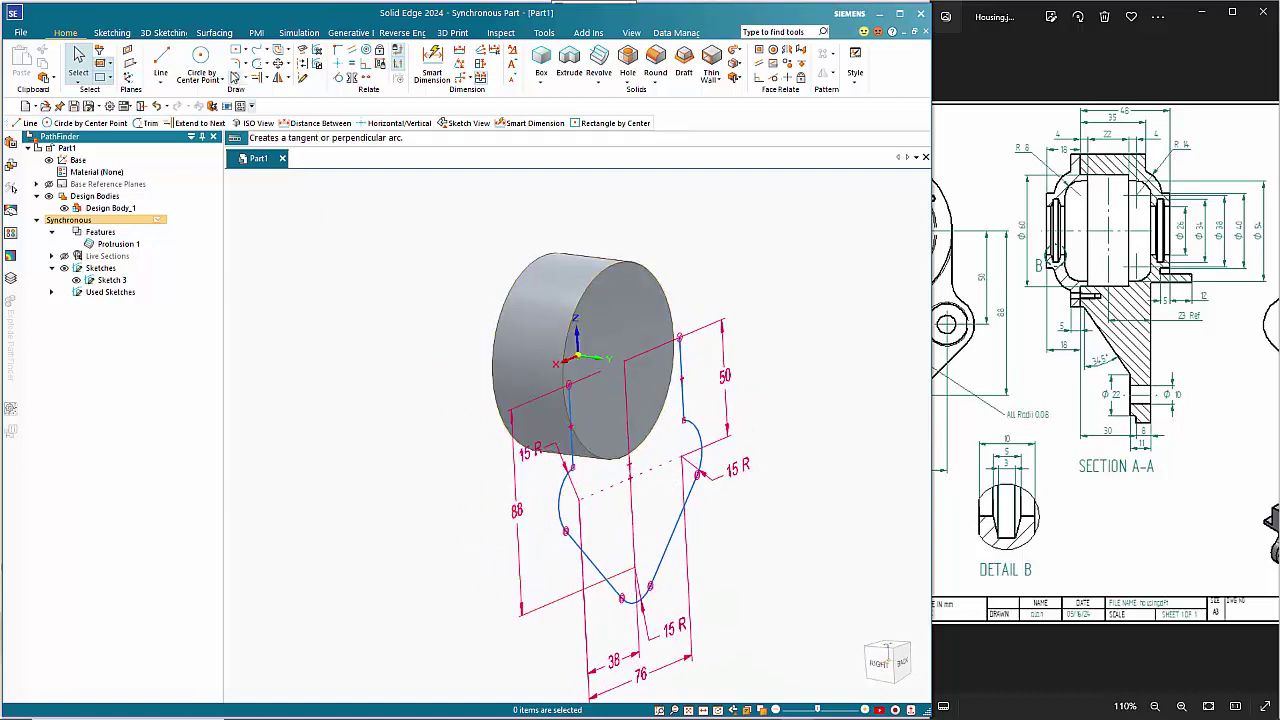
left_click(568, 384)
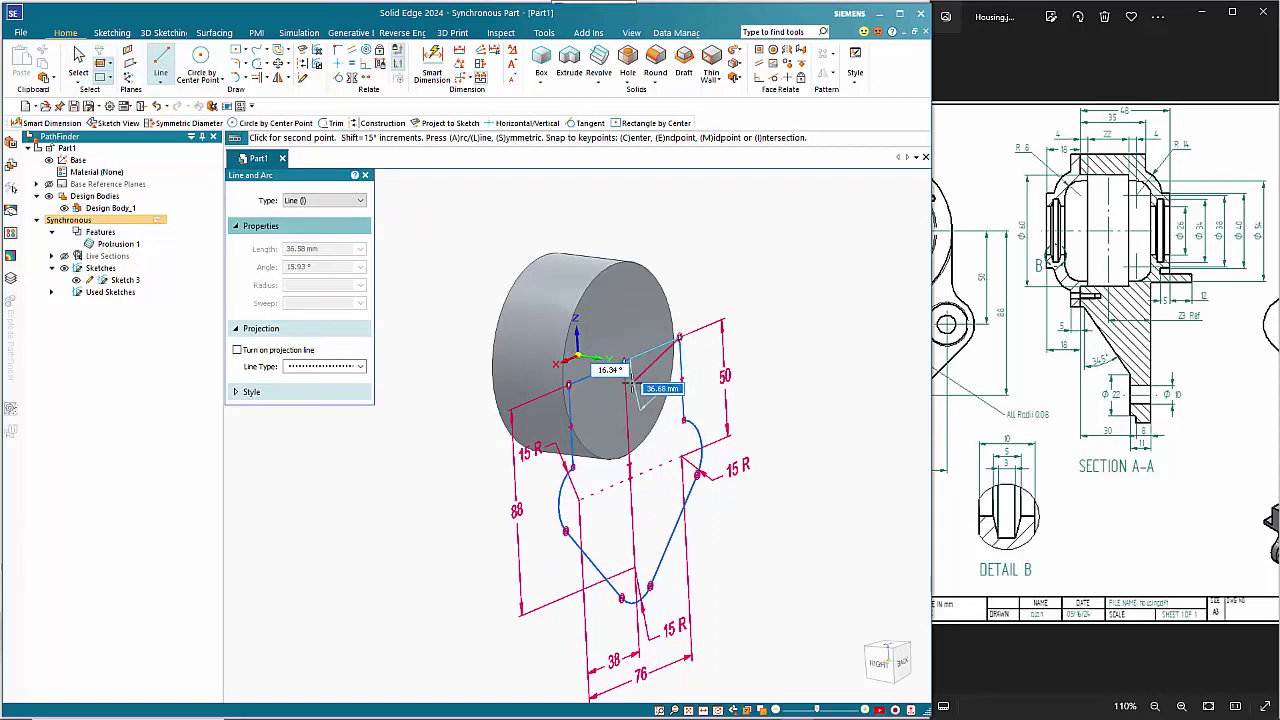
left_click(680, 337)
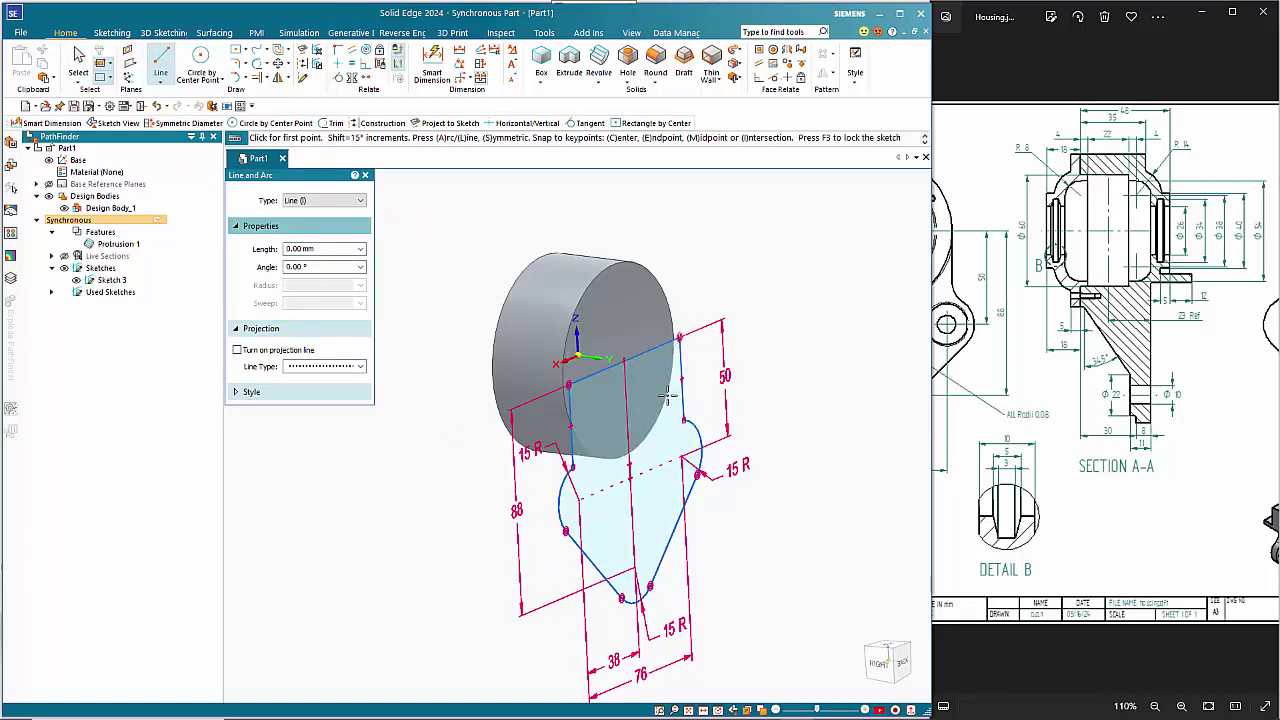
key("Escape")
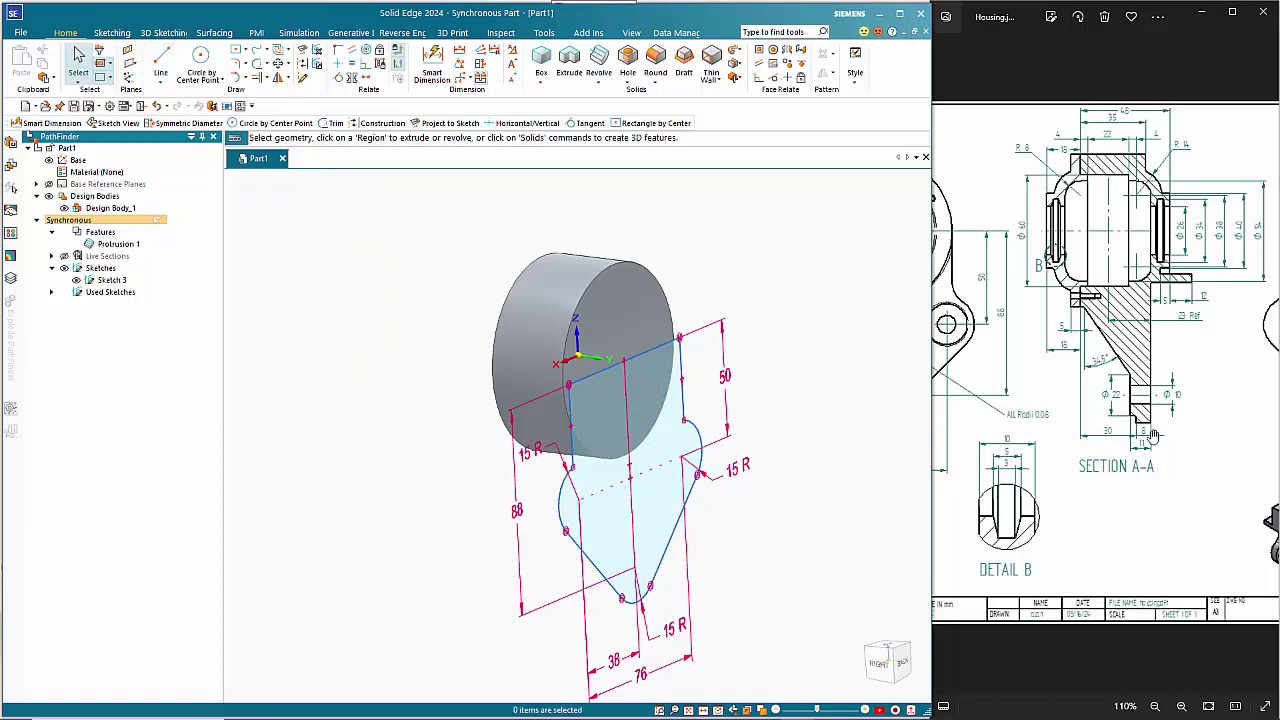
Extrude the closed flange region 8 mm toward the front of the cylindrical body
left_click(664, 505)
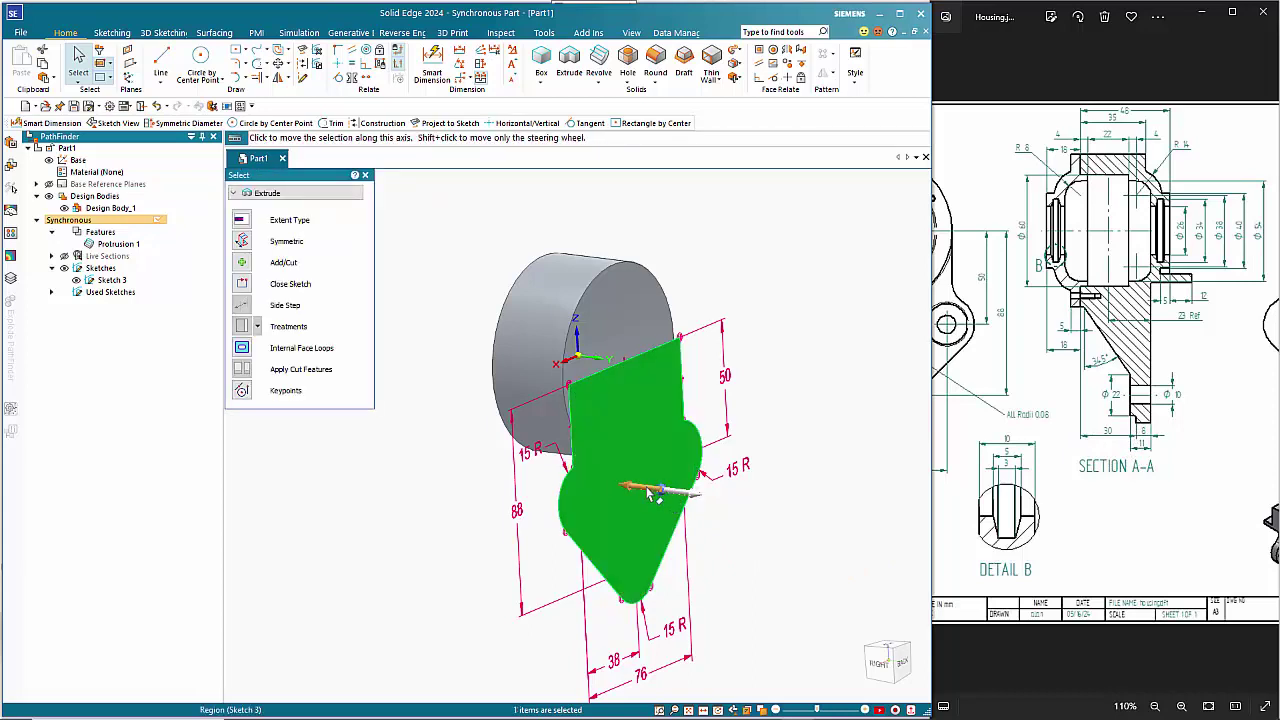
left_click(638, 494)
left_click(637, 494)
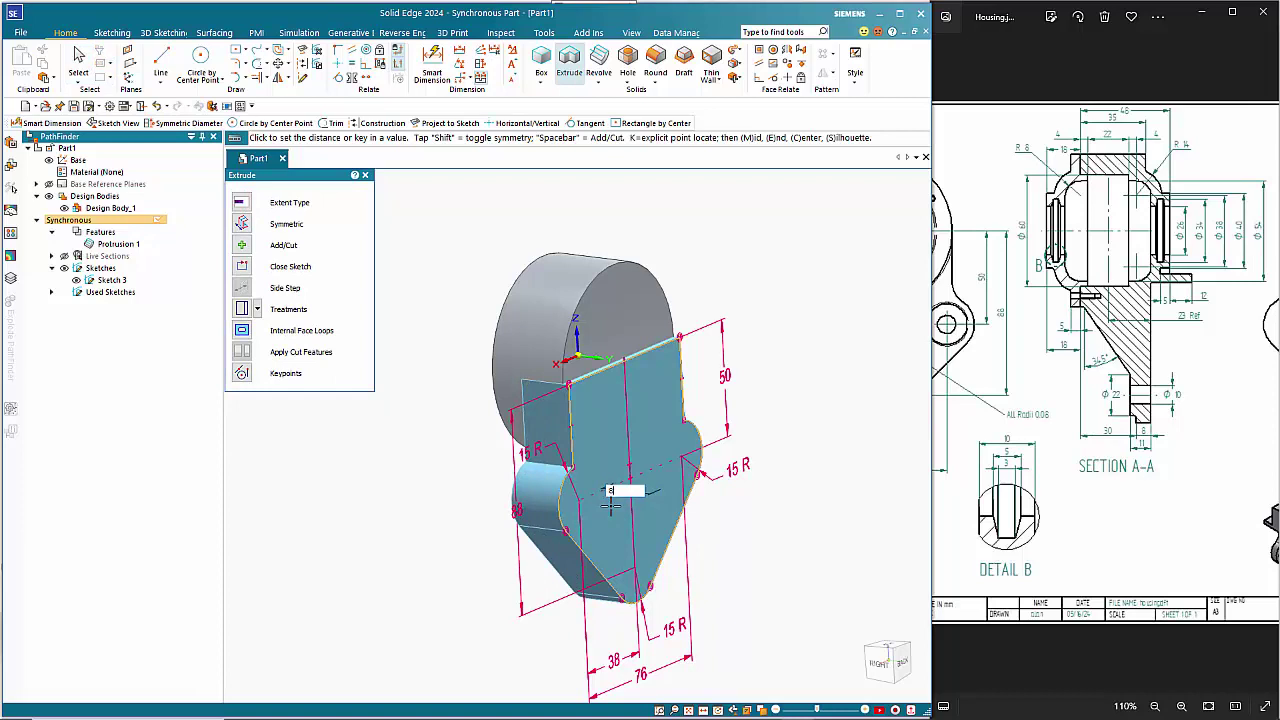
left_click(614, 500)
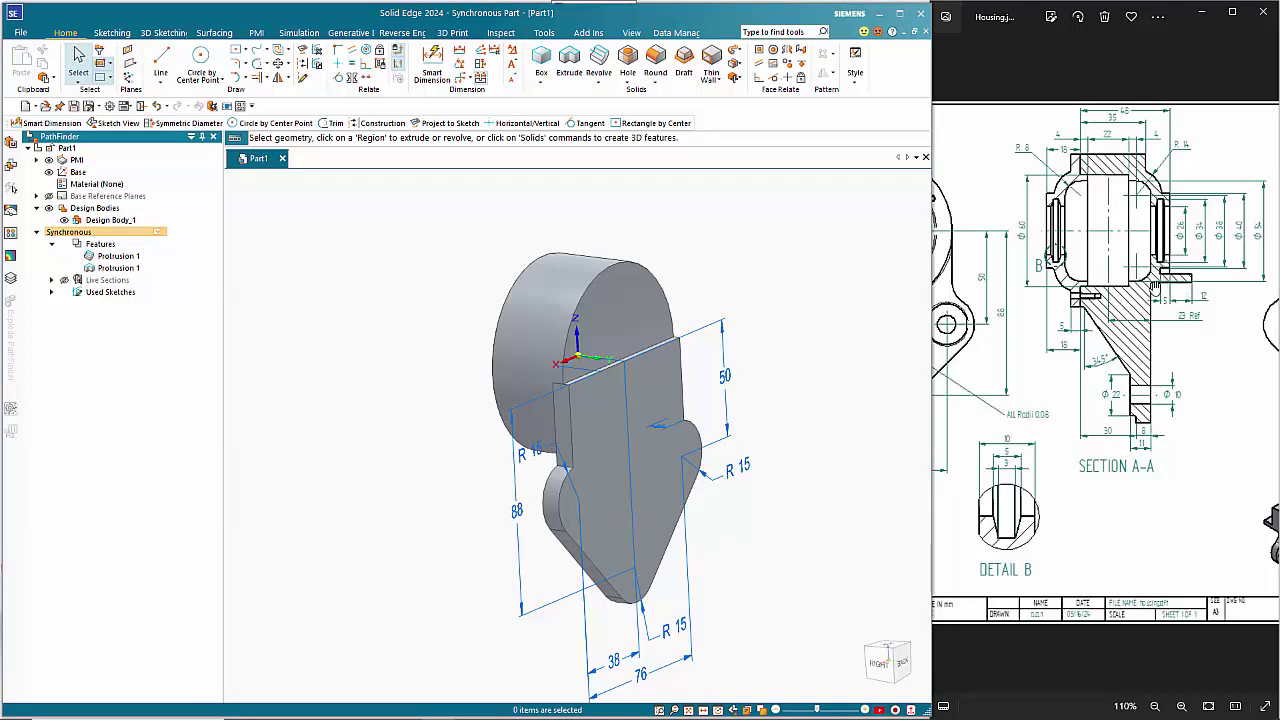
Draw two parallel horizontal lines, each 82 mm long, across the upper part of the flange's back face and hide the PMI dimensions
left_click_drag(1197, 328, 994, 320)
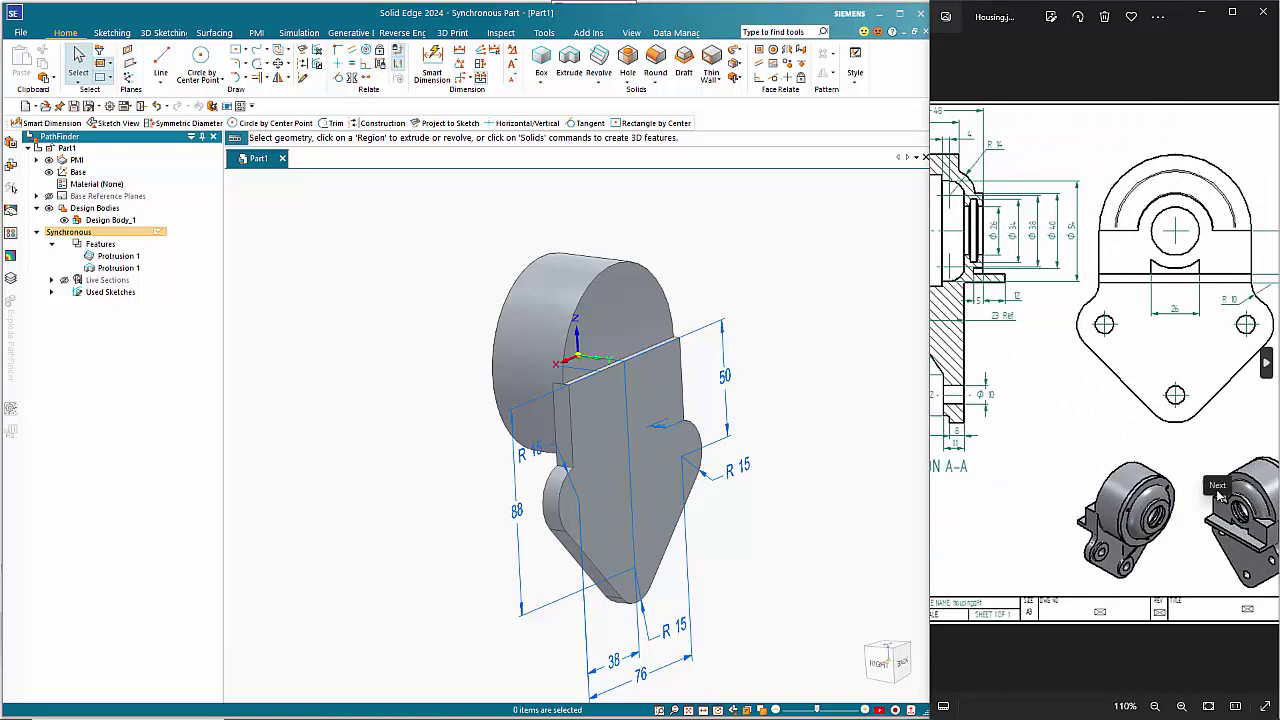
left_click_drag(1035, 370, 1173, 366)
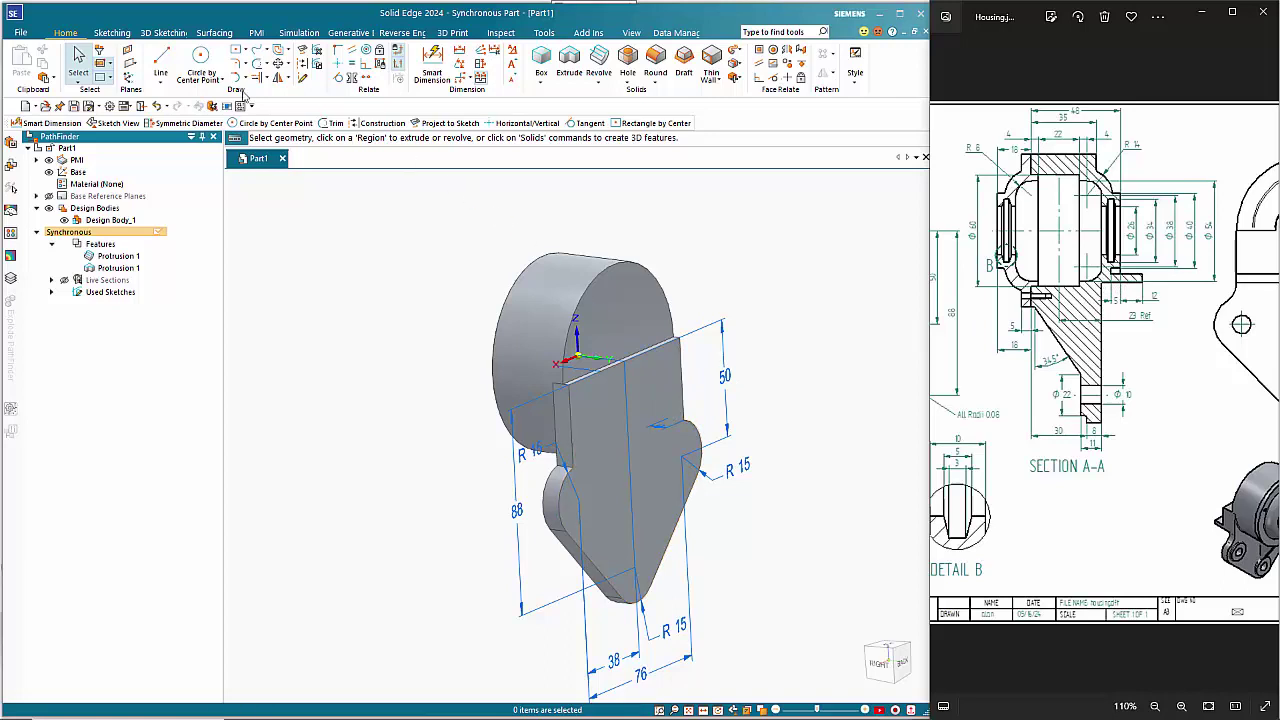
left_click(166, 66)
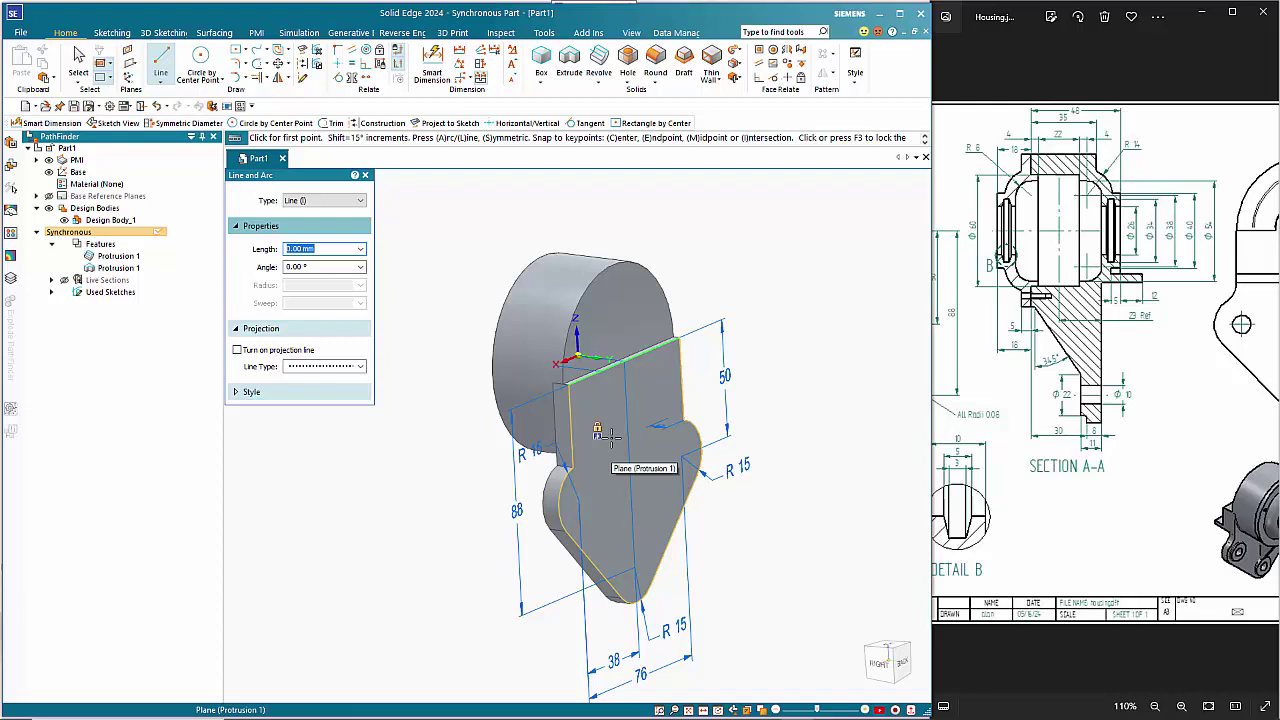
key("F3")
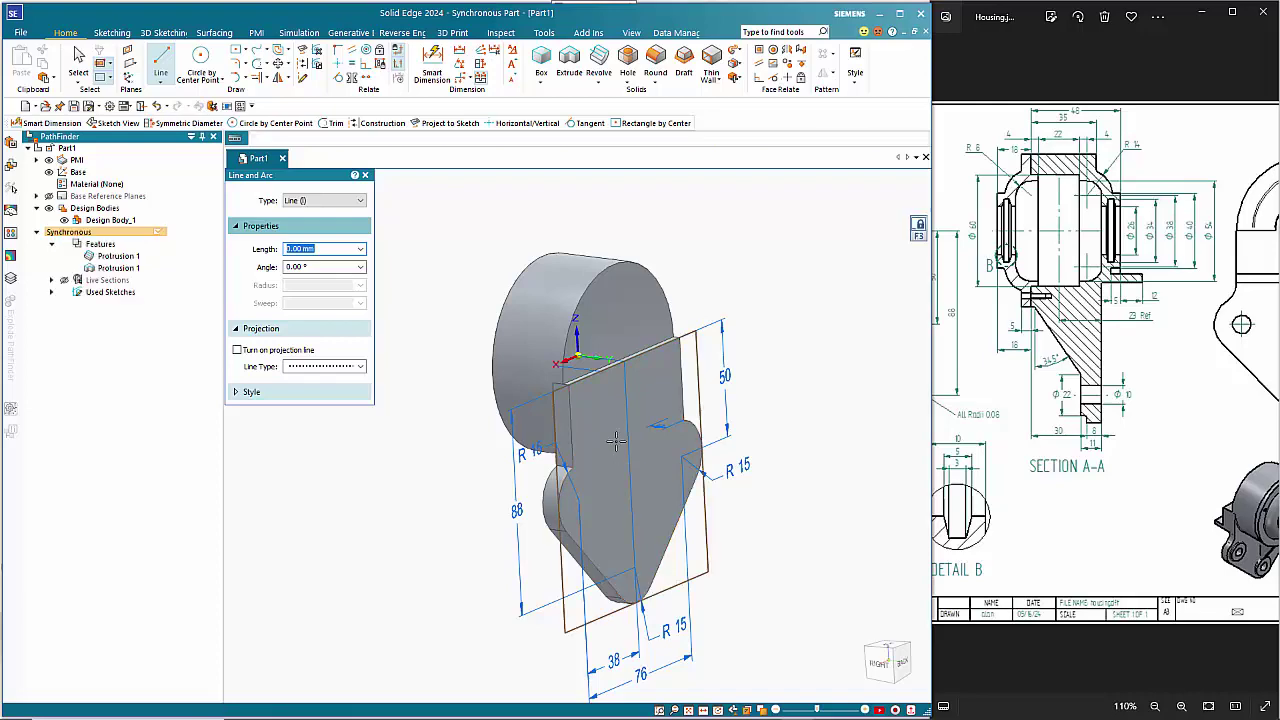
key("ctrl+h")
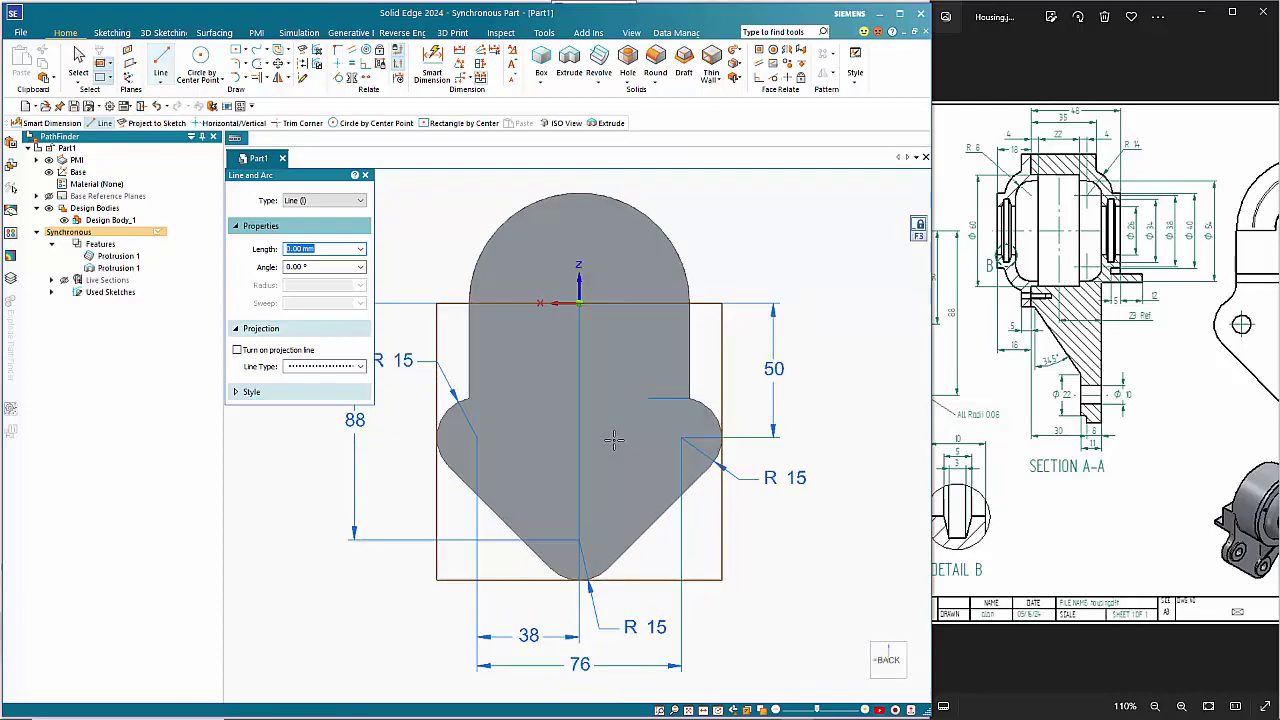
left_click(468, 366)
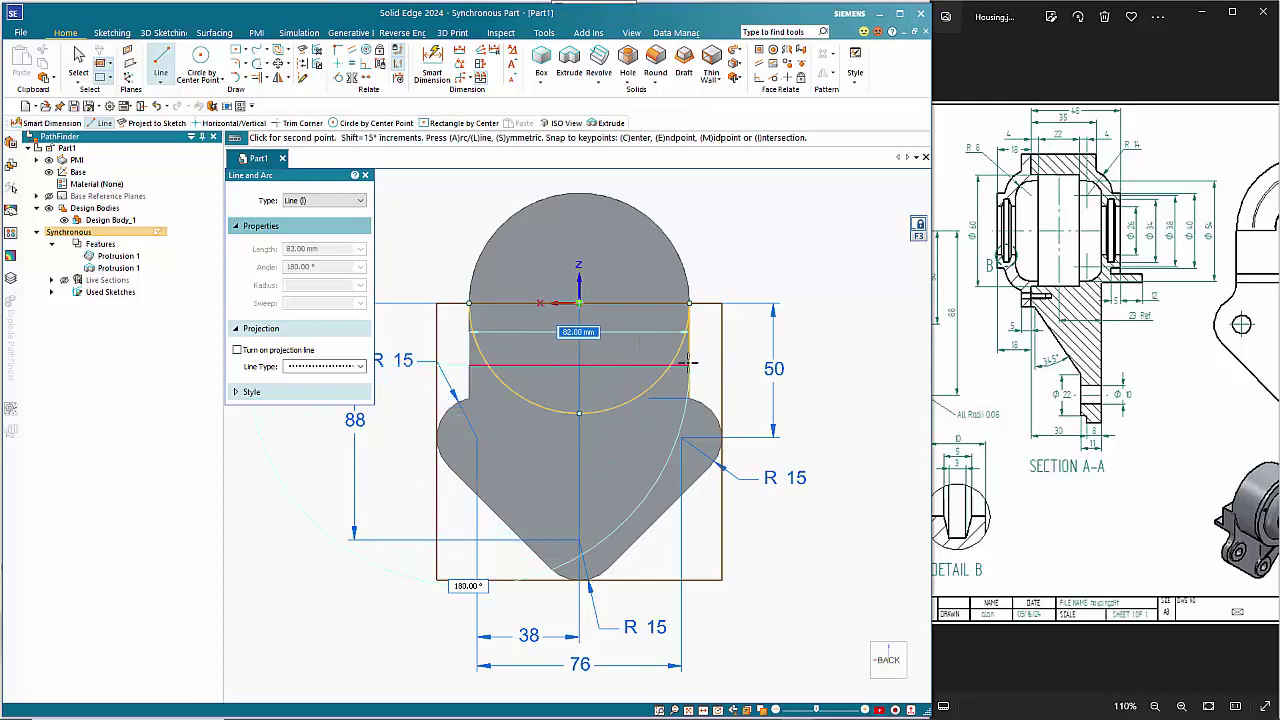
left_click(690, 366)
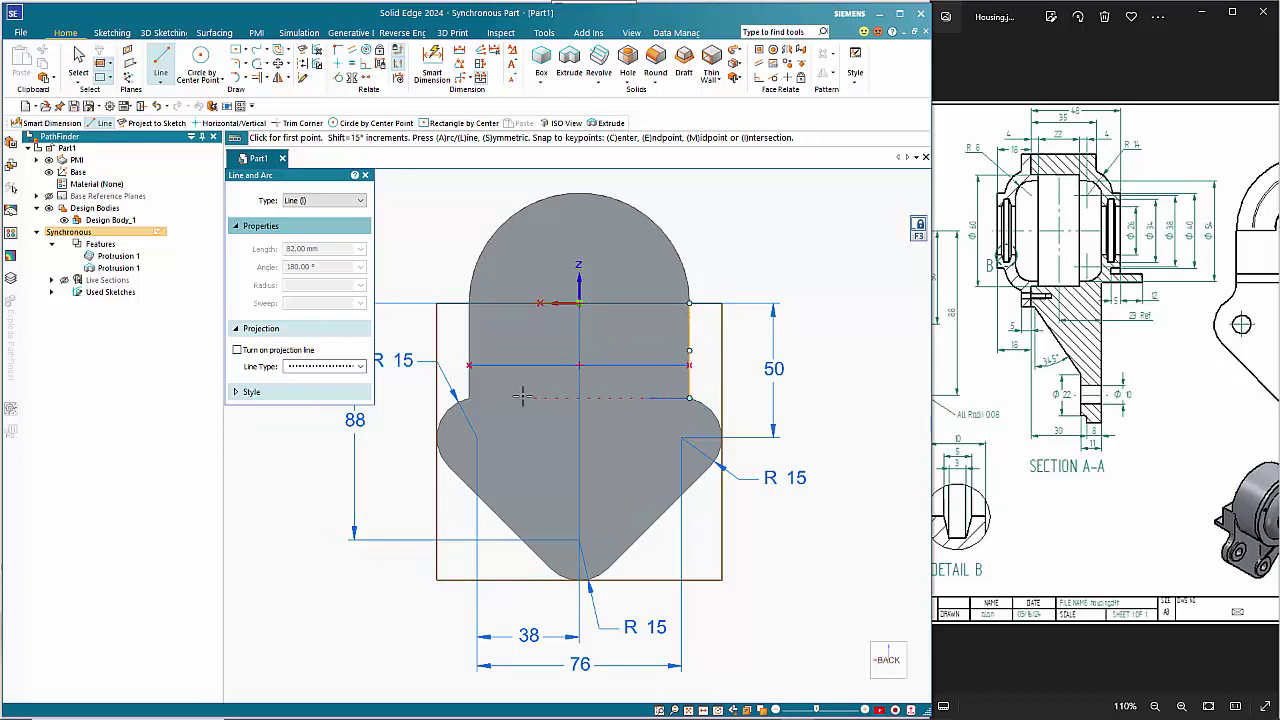
left_click(470, 387)
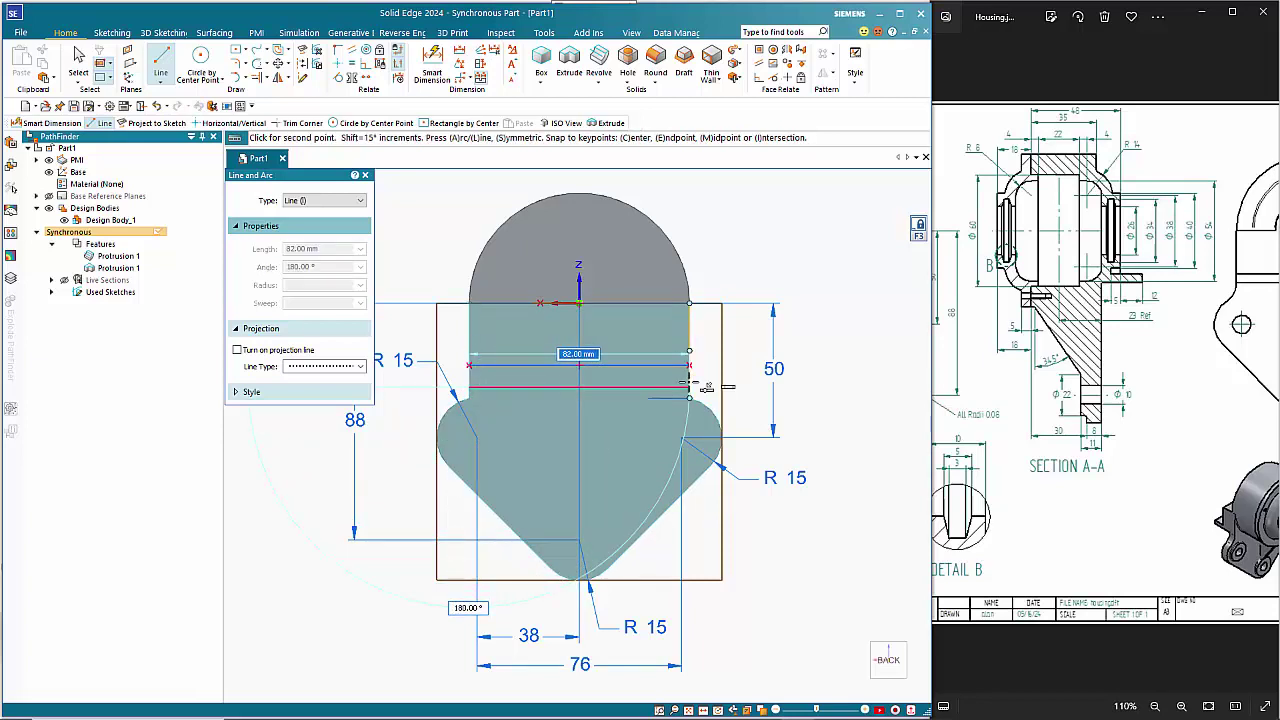
left_click(690, 387)
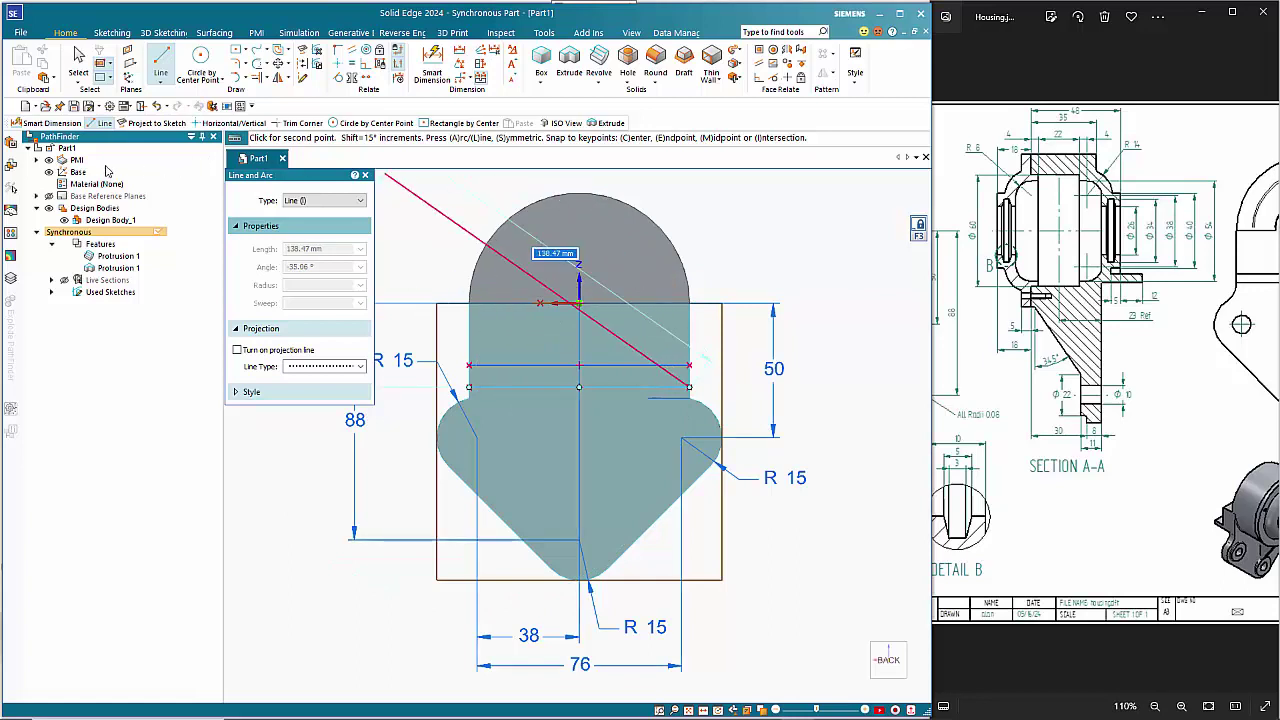
left_click(52, 160)
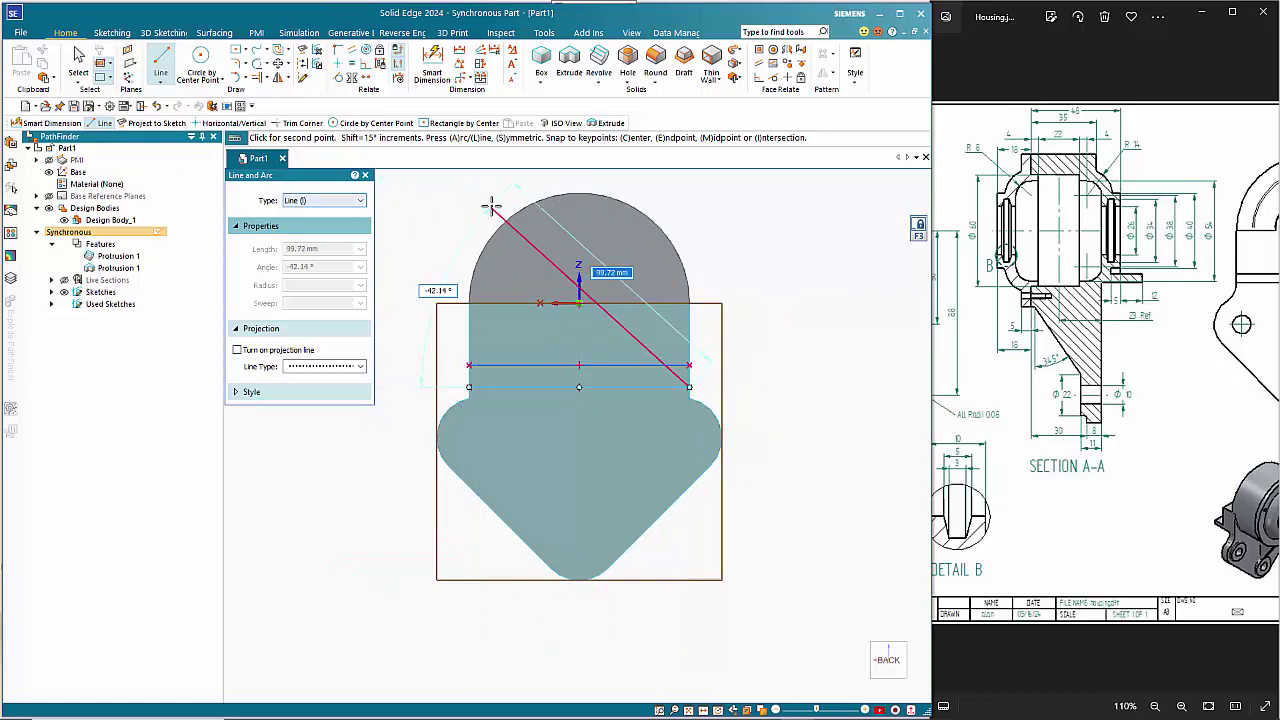
right_click(569, 235)
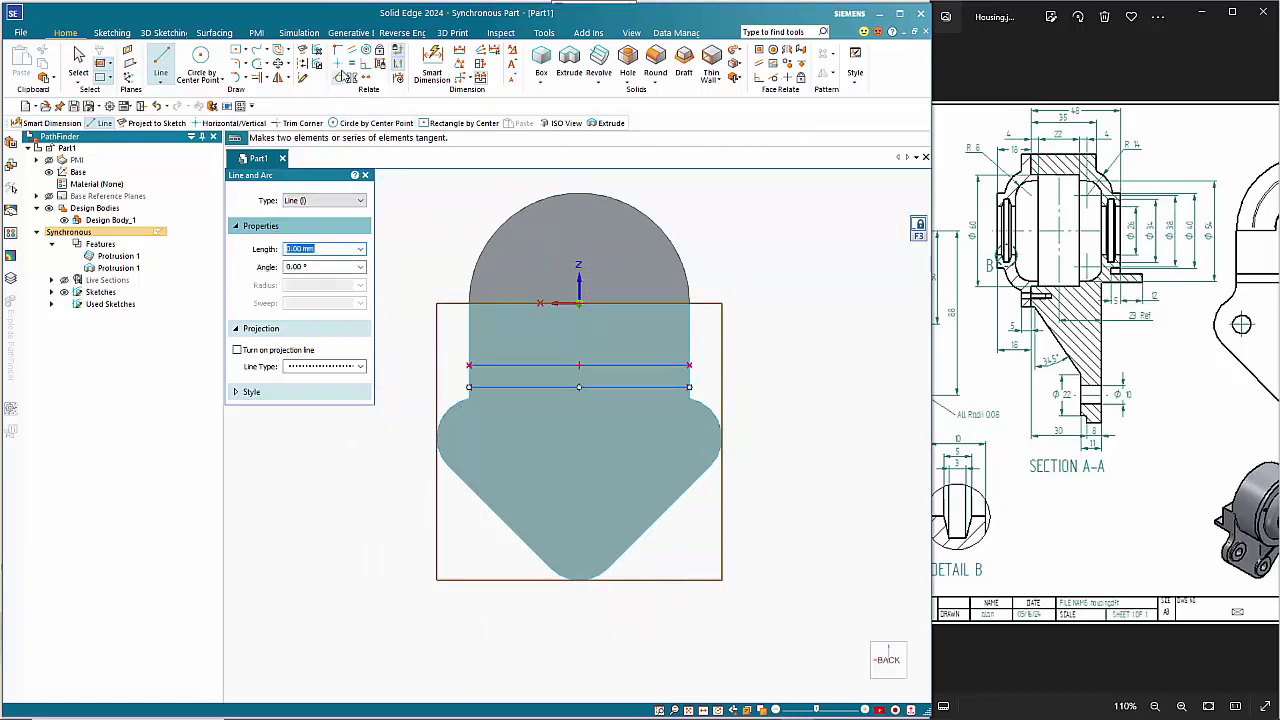
Dimension the upper line's distance from the flange's straight upper edge and set it to 23 mm
left_click(432, 65)
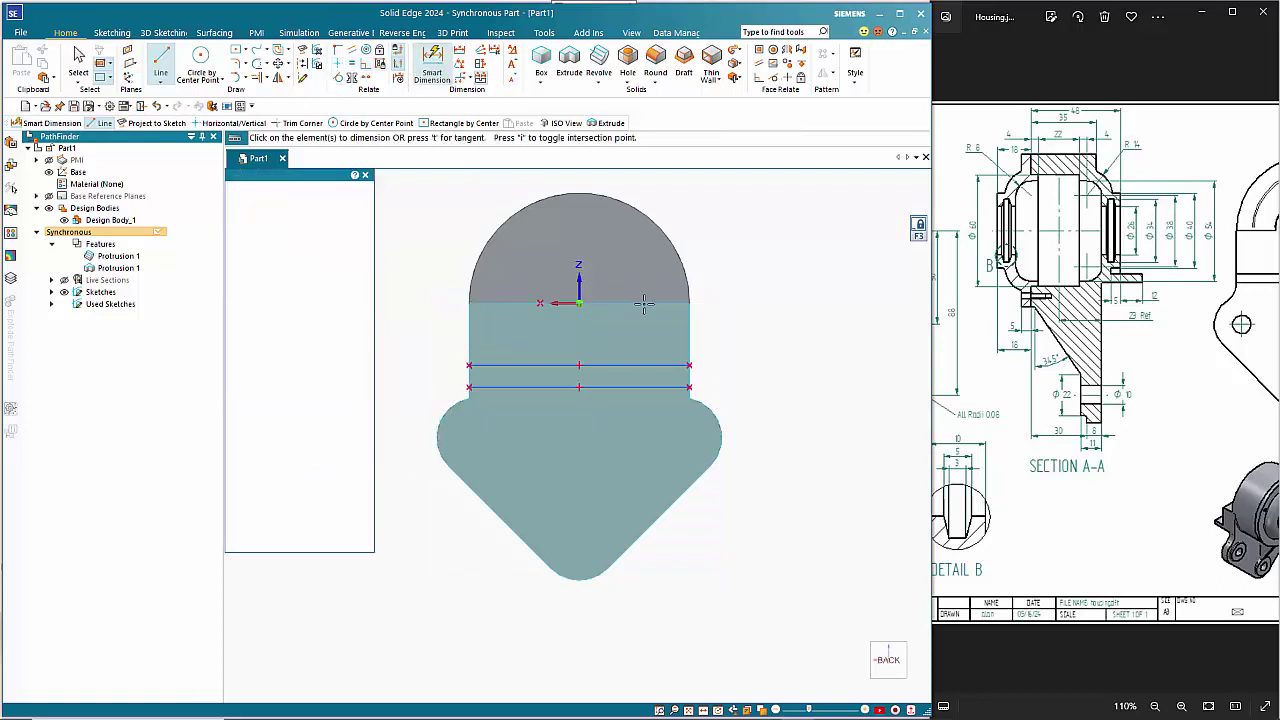
left_click(652, 366)
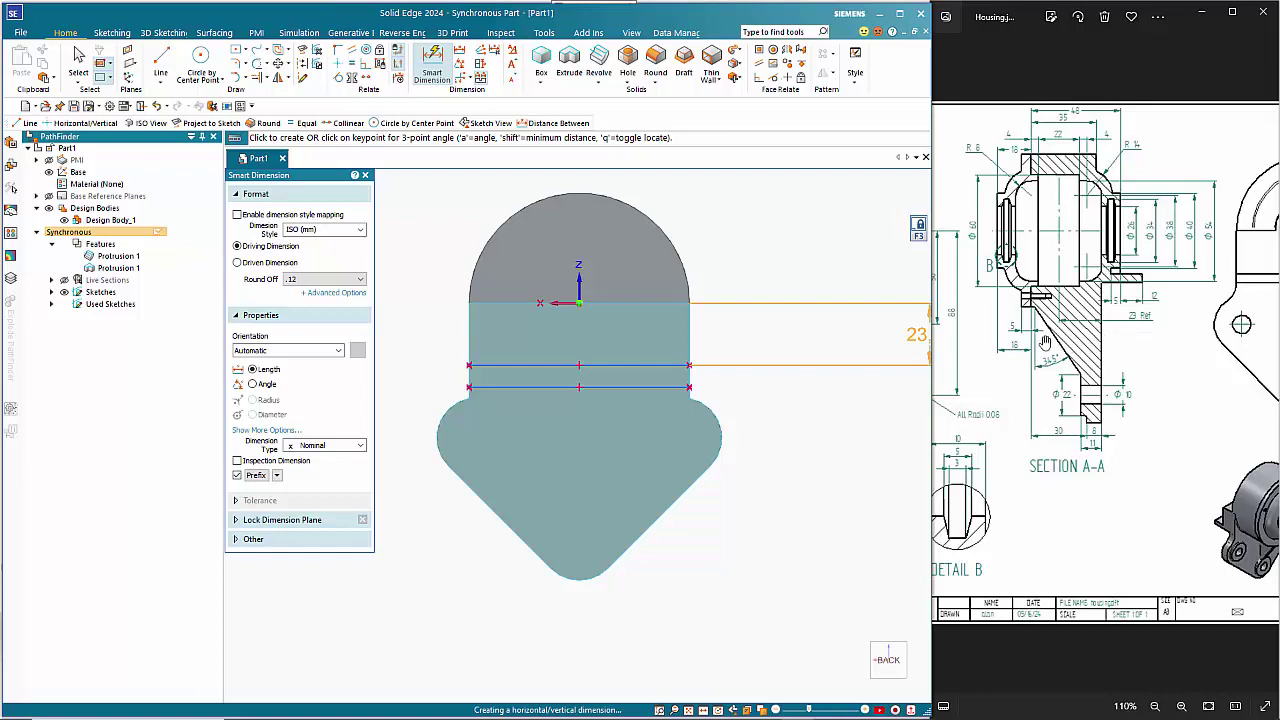
mouse_move(1045, 343)
left_mouse_down()
mouse_move(1186, 349)
mouse_move(1076, 345)
left_mouse_up()
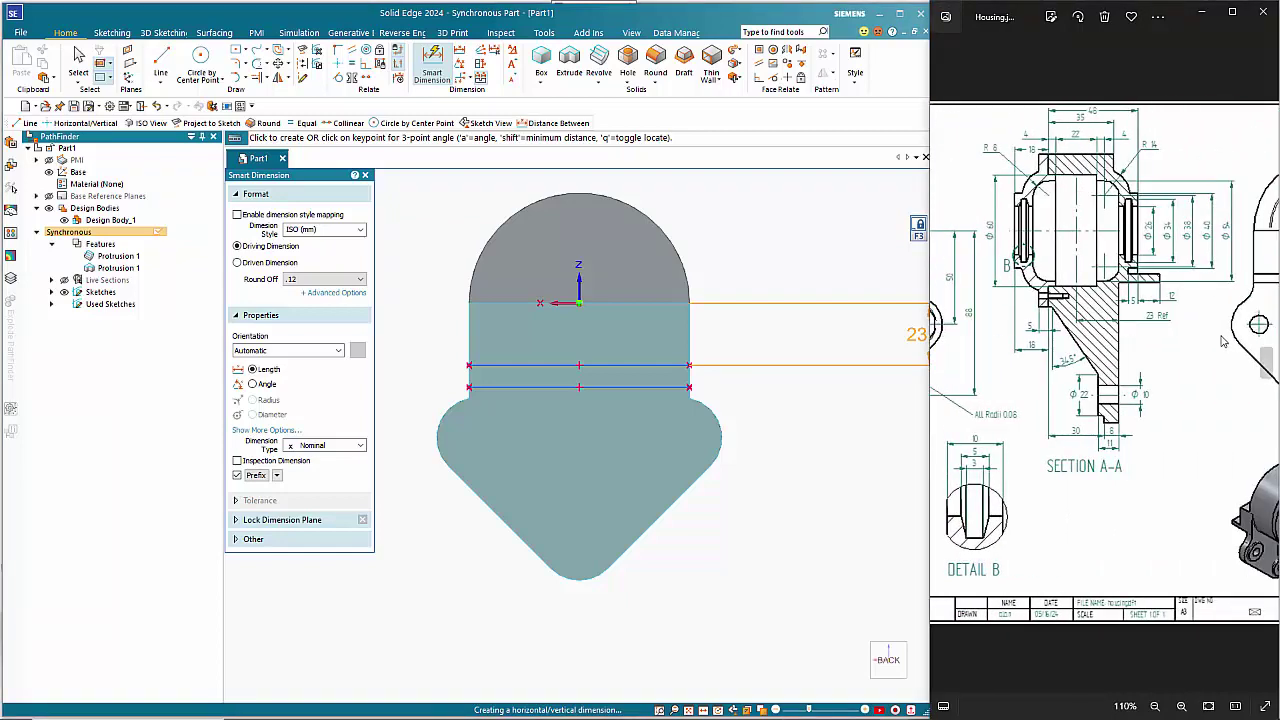
key("Right")
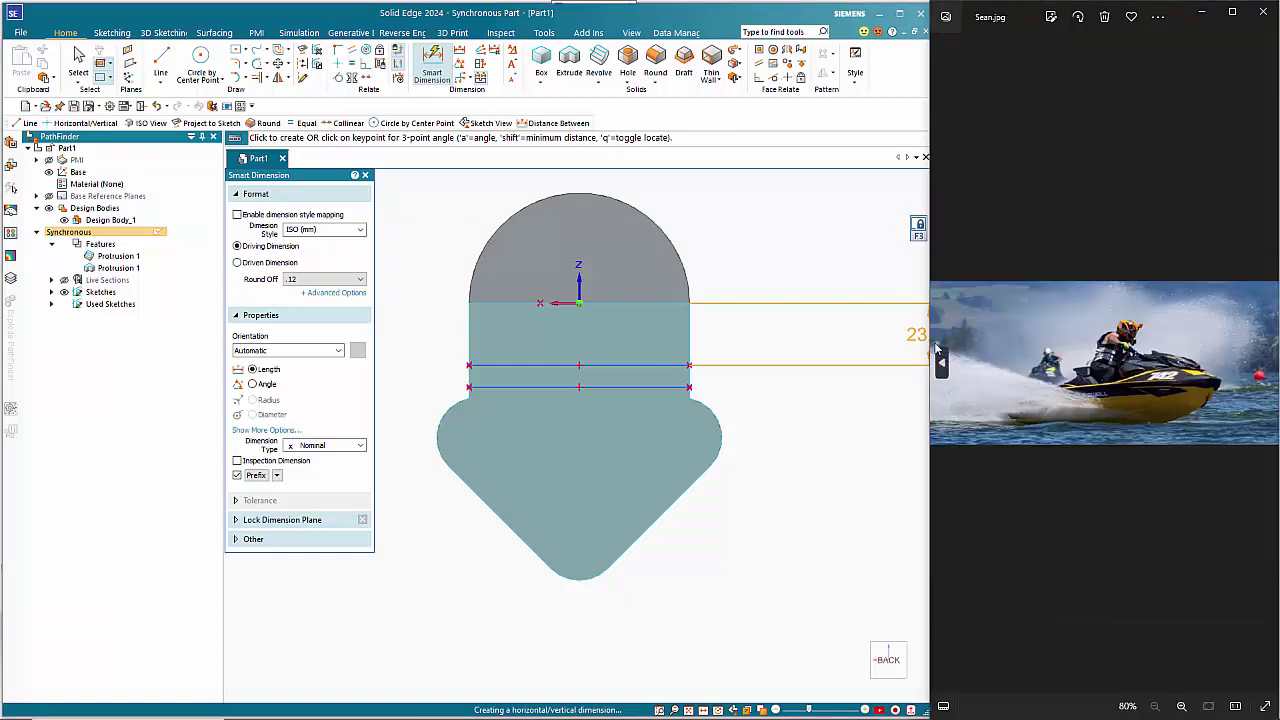
key("Left")
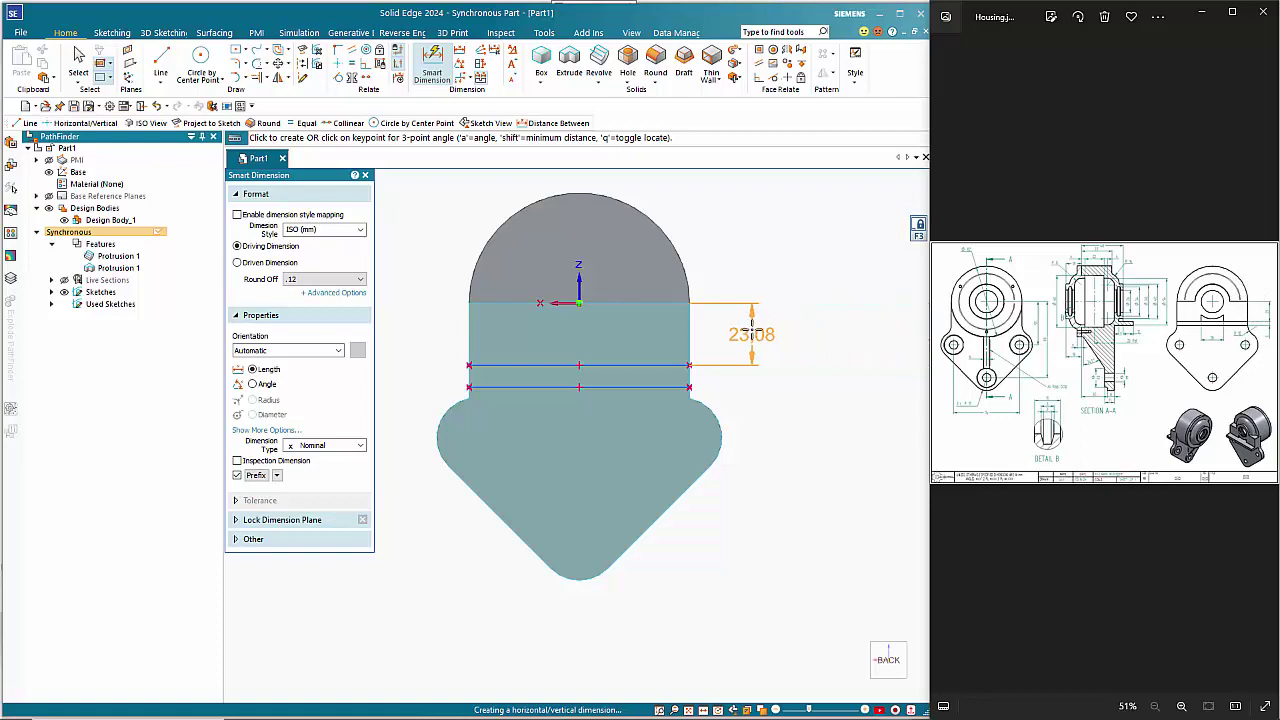
left_click(762, 334)
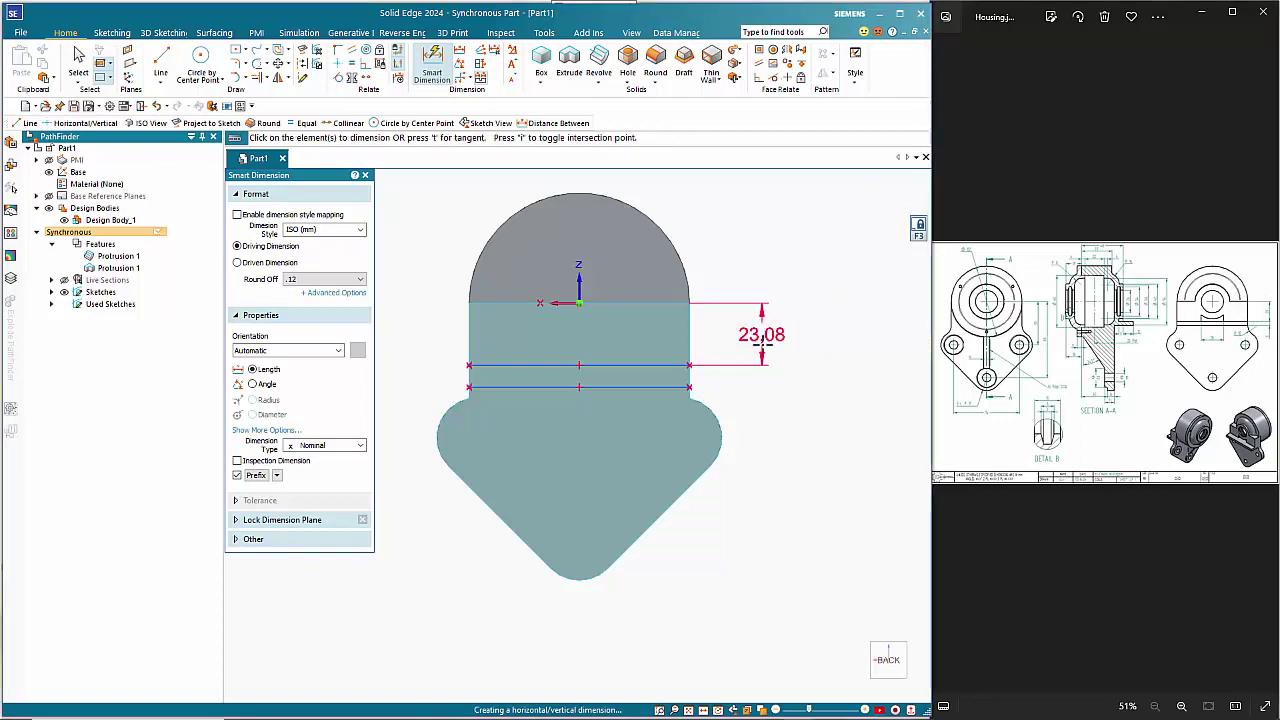
type("2")
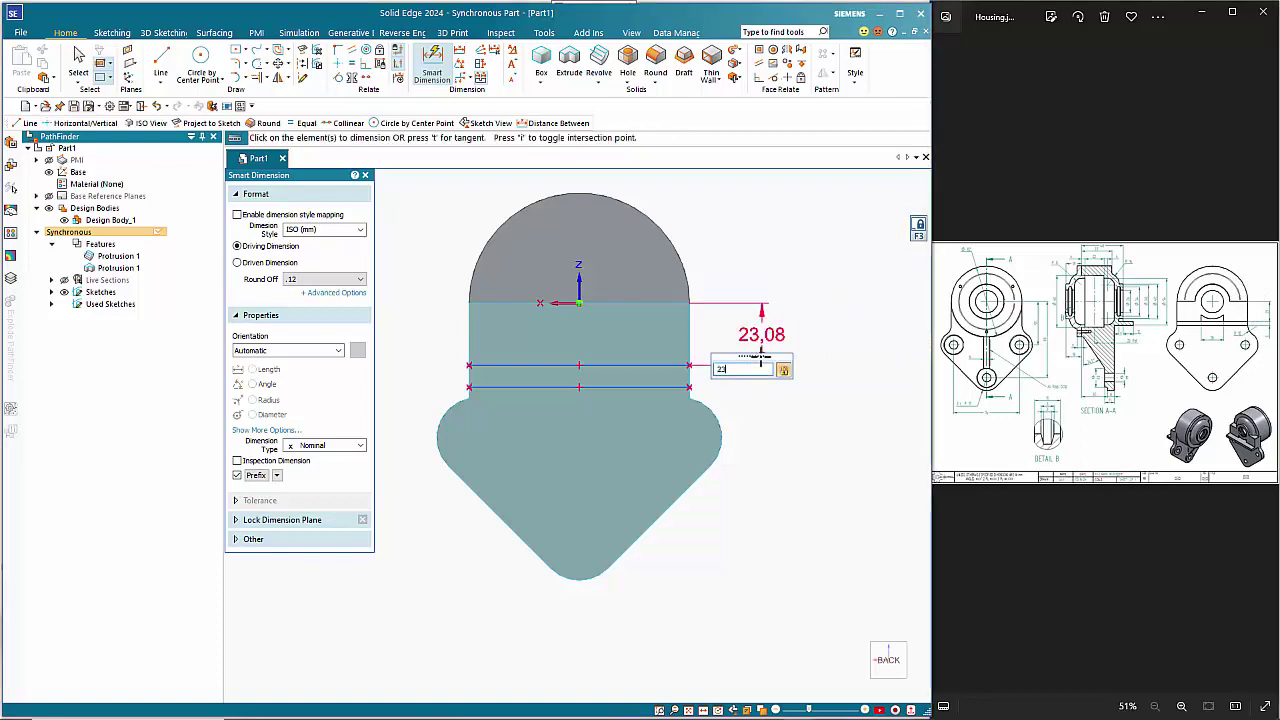
type("3")
key("Return")
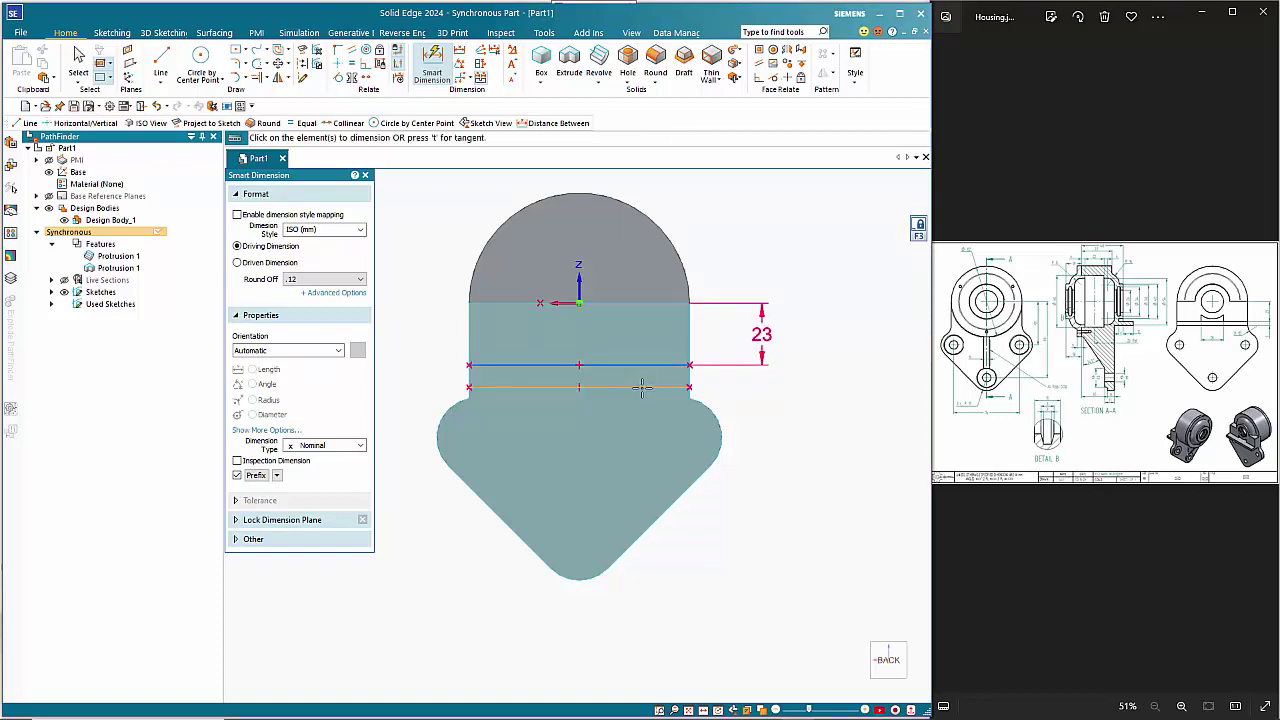
Dimension the spacing between the two horizontal lines and set it to 5 mm
left_click(643, 365)
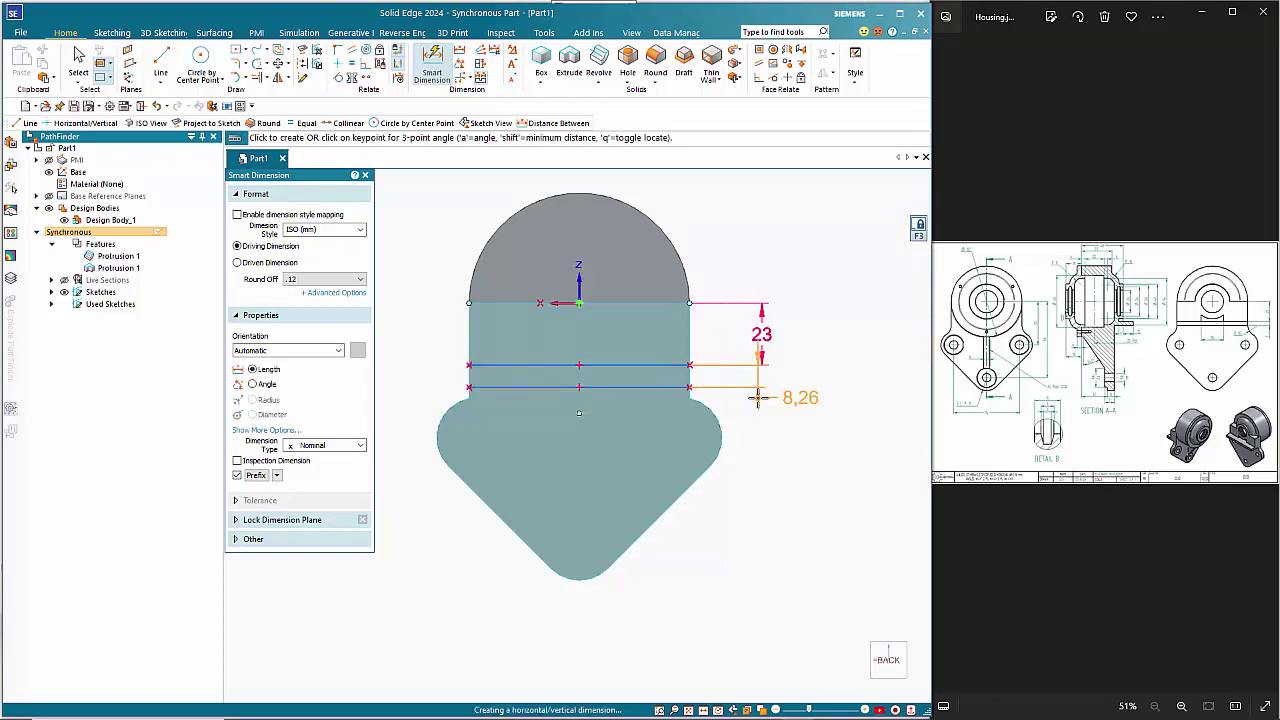
left_click(762, 401)
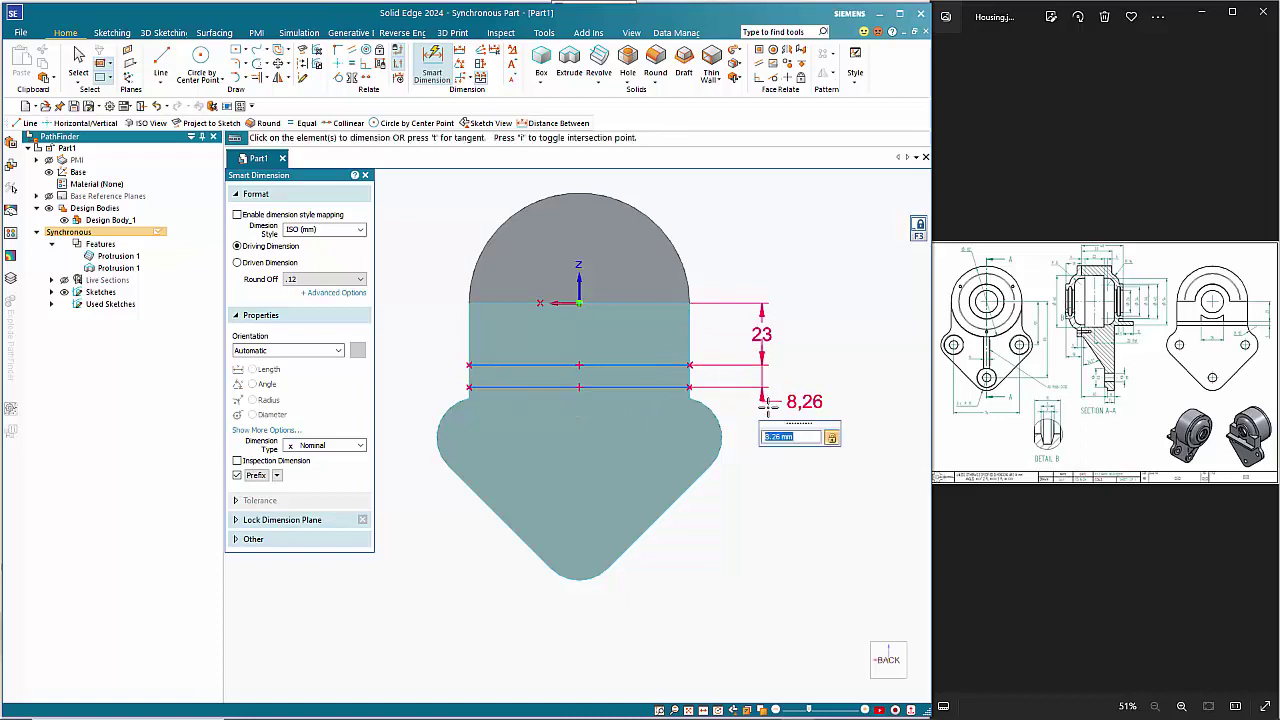
key("Return")
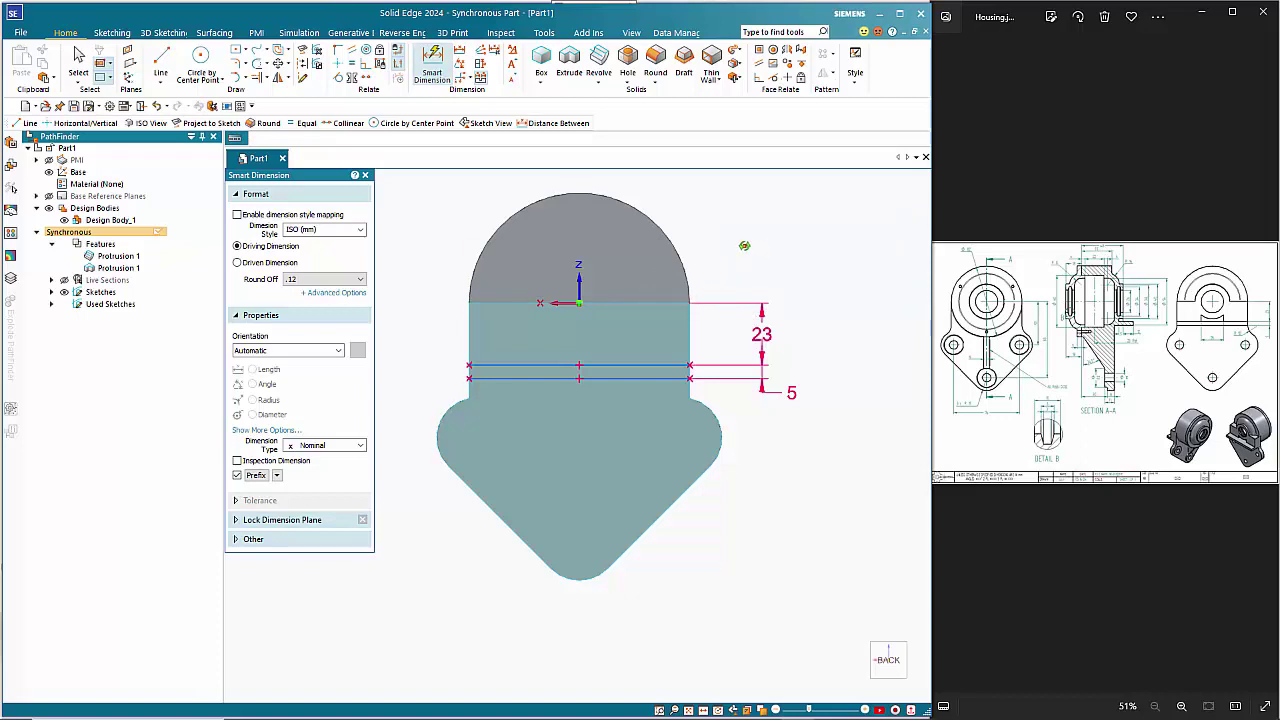
Extrude the 23 mm high region above the upper line 10 mm outward from the flange's back face
key("ctrl+i")
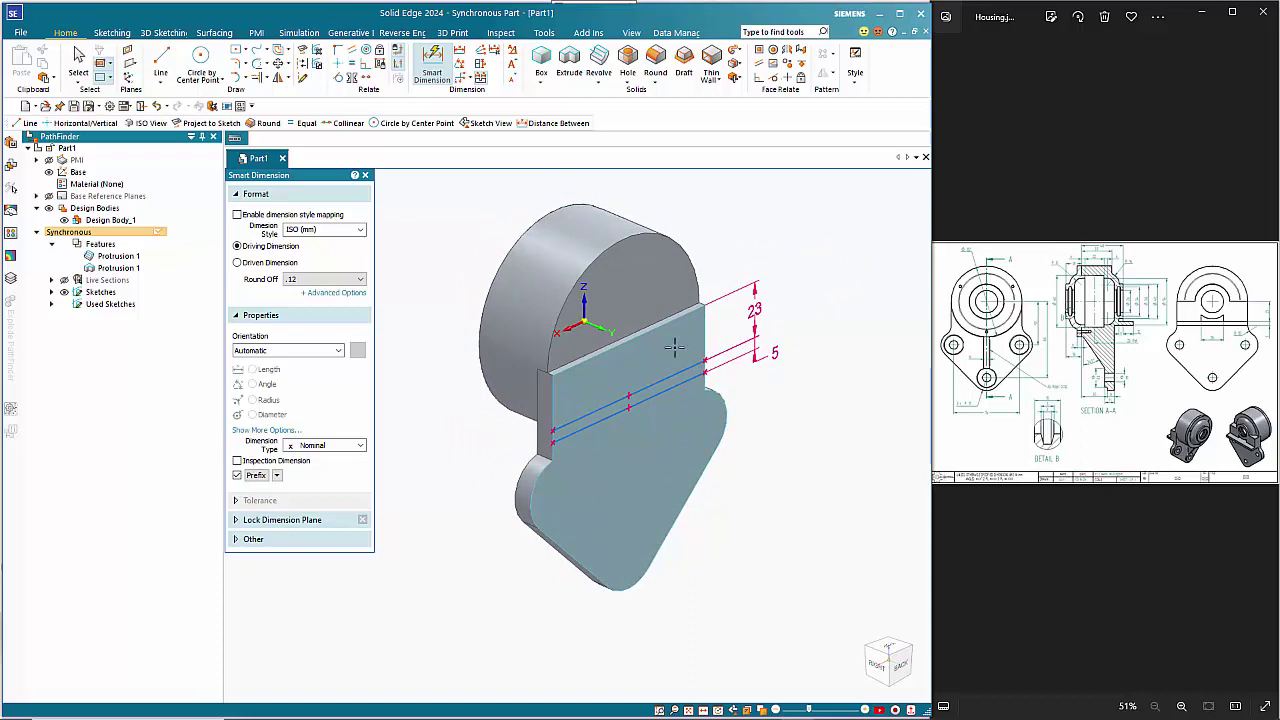
key("Escape")
left_click(672, 353)
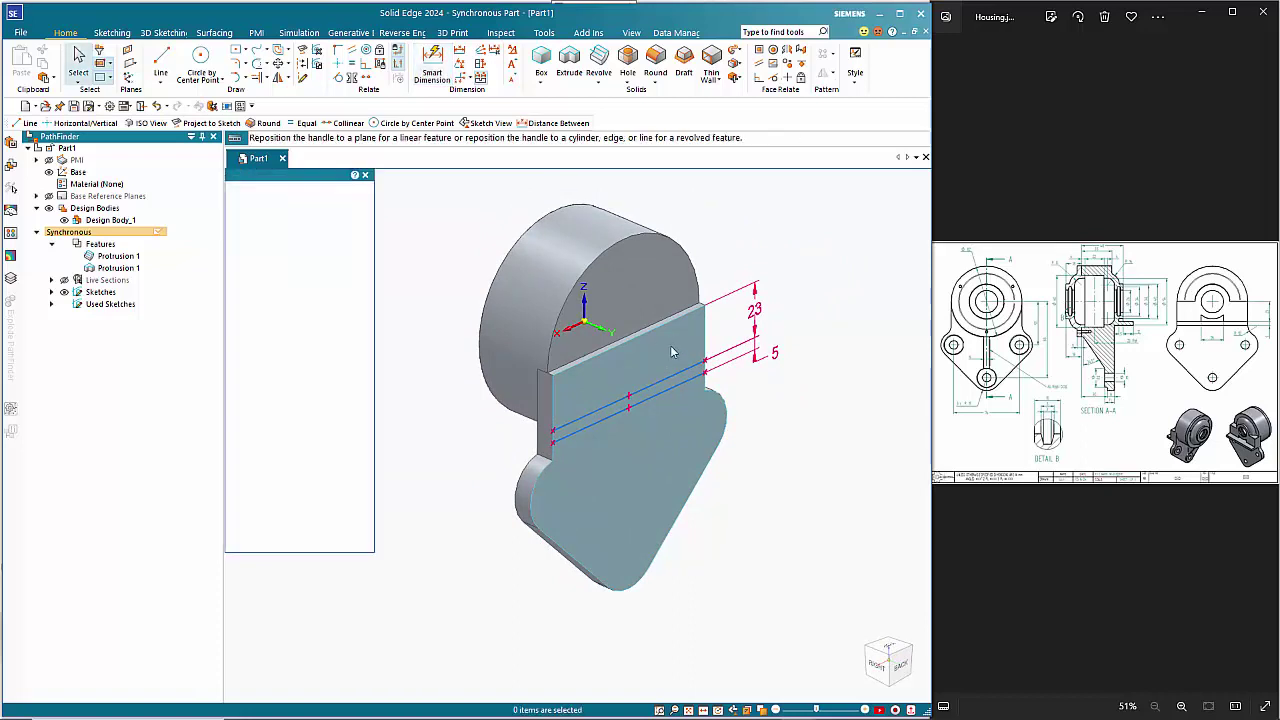
left_click(682, 359)
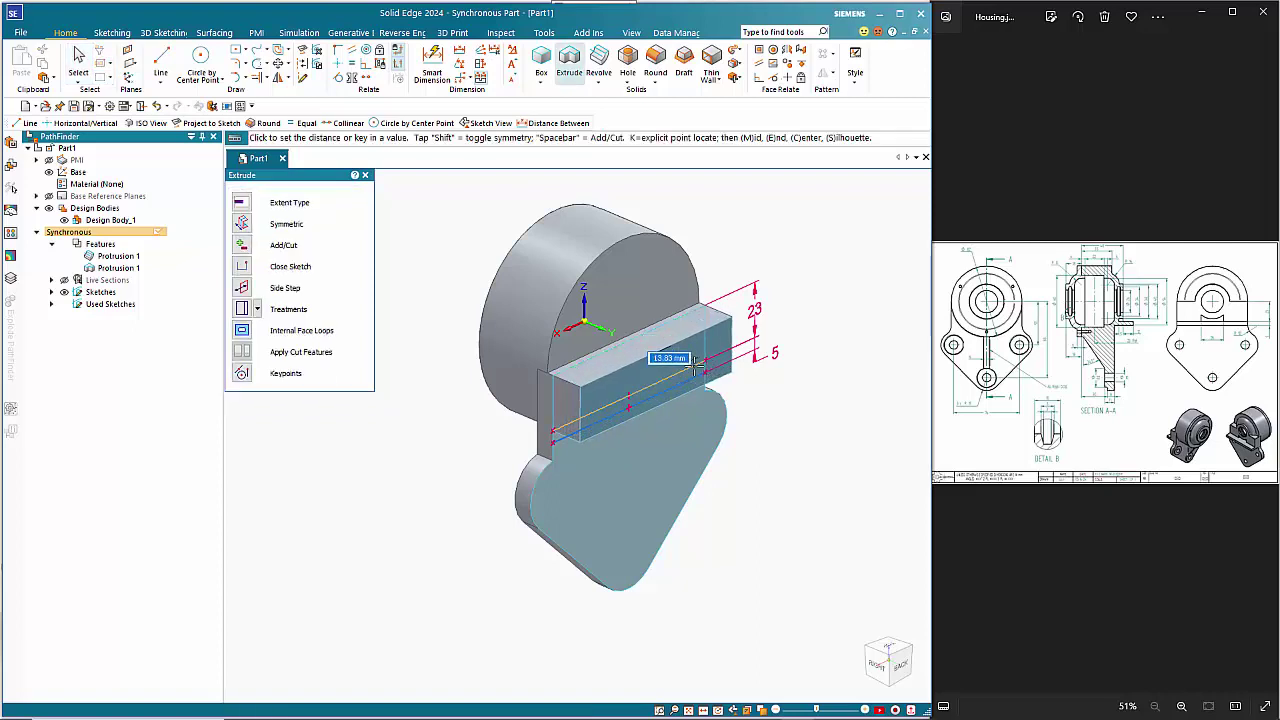
type("10")
key("Return")
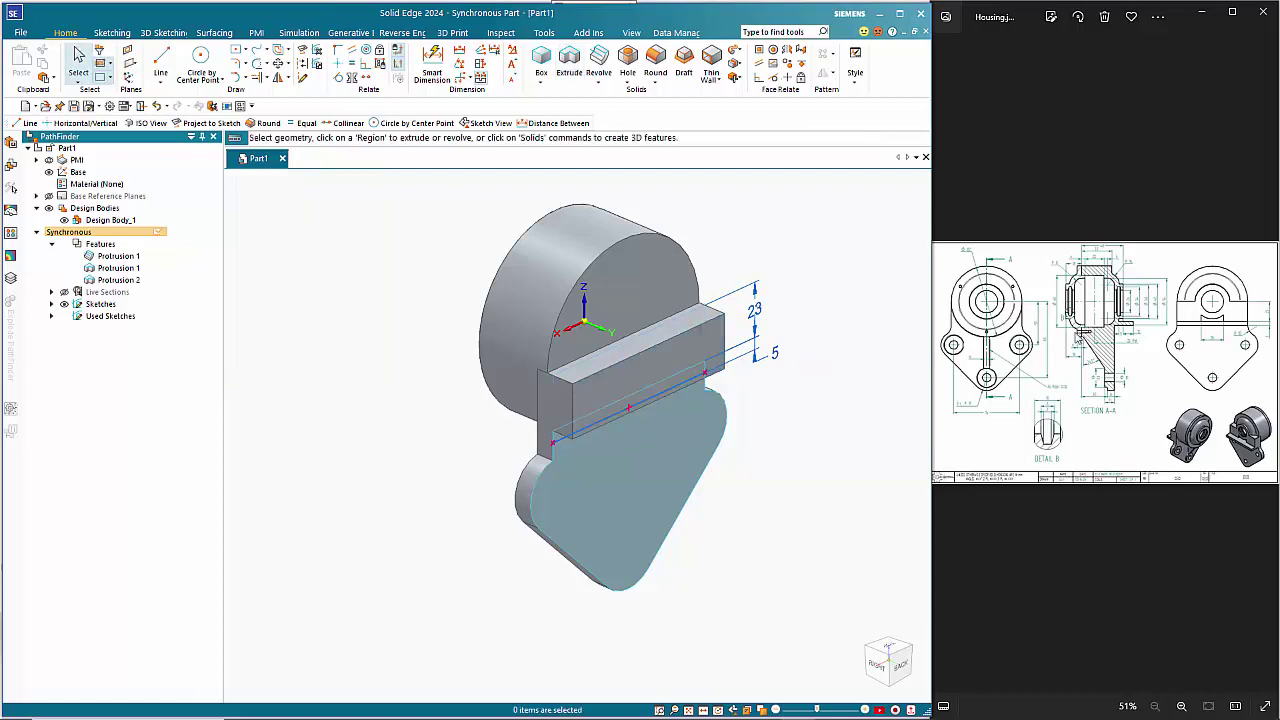
Extrude the 5 mm strip between the two lines outward so it forms a ledge projecting past the block above it
scroll(1077, 338, "up", 5)
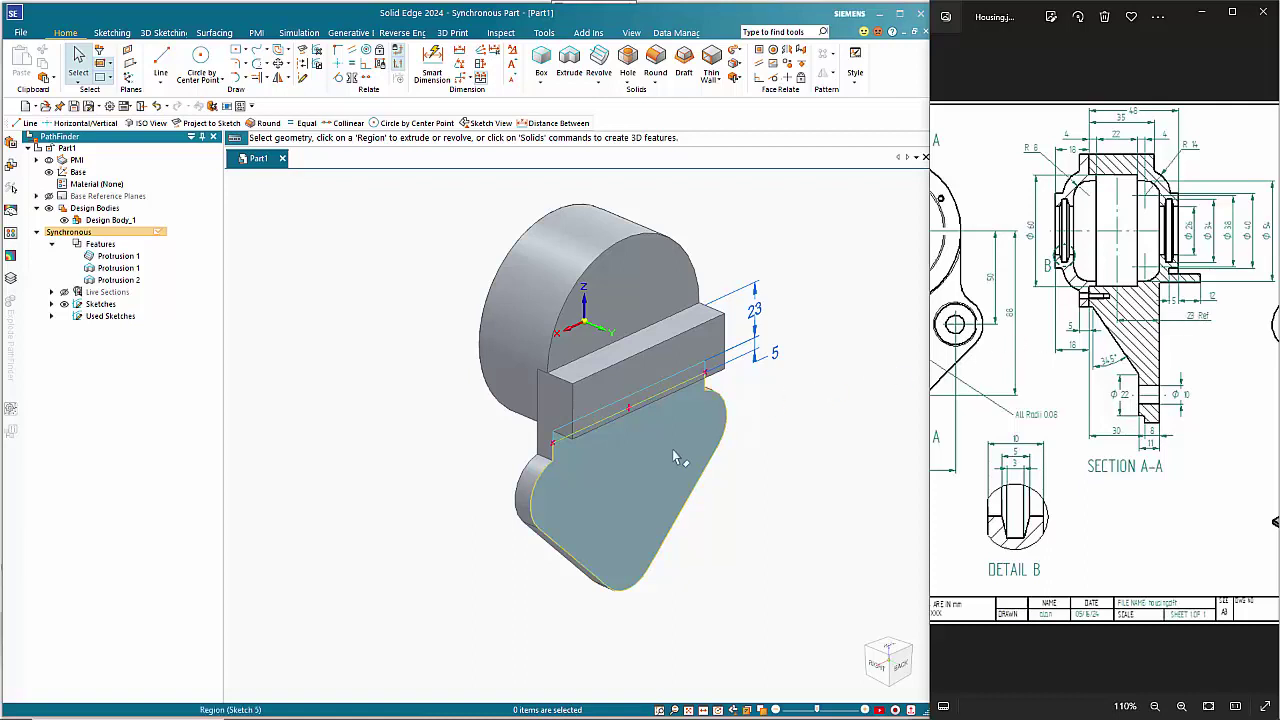
scroll(683, 448, "up", 4)
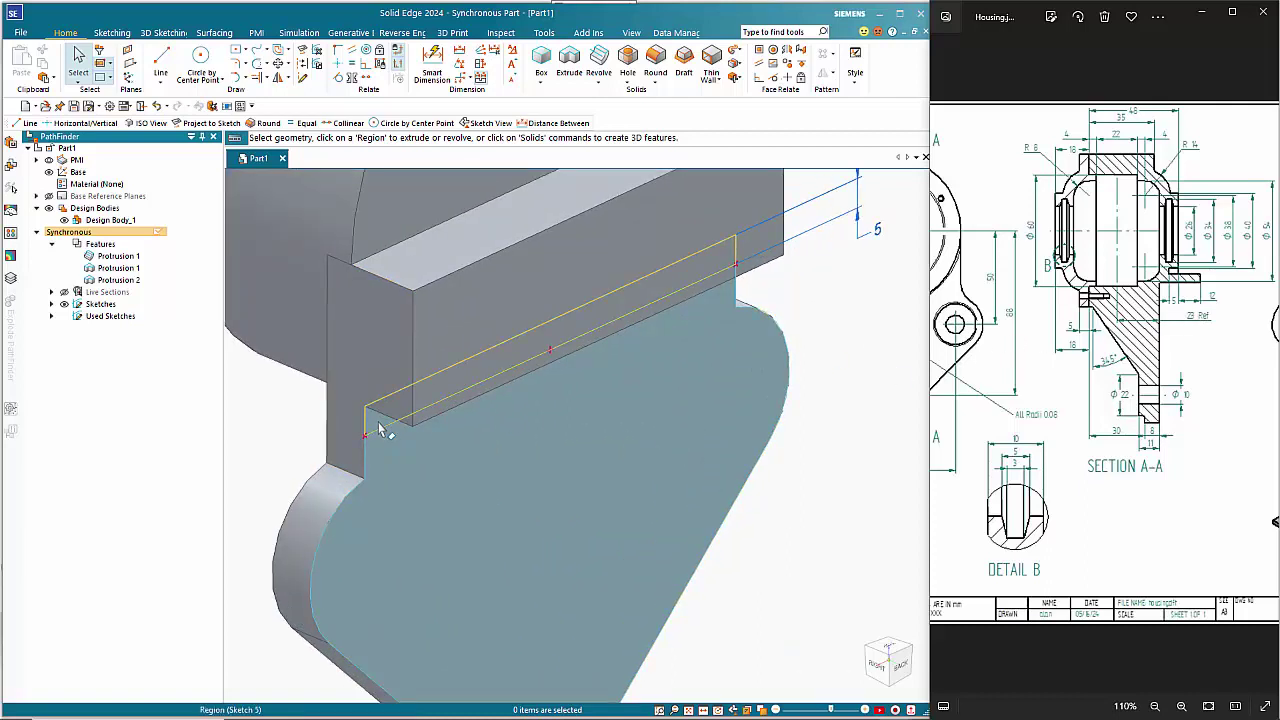
left_click(533, 433)
scroll(533, 433, "down", 3)
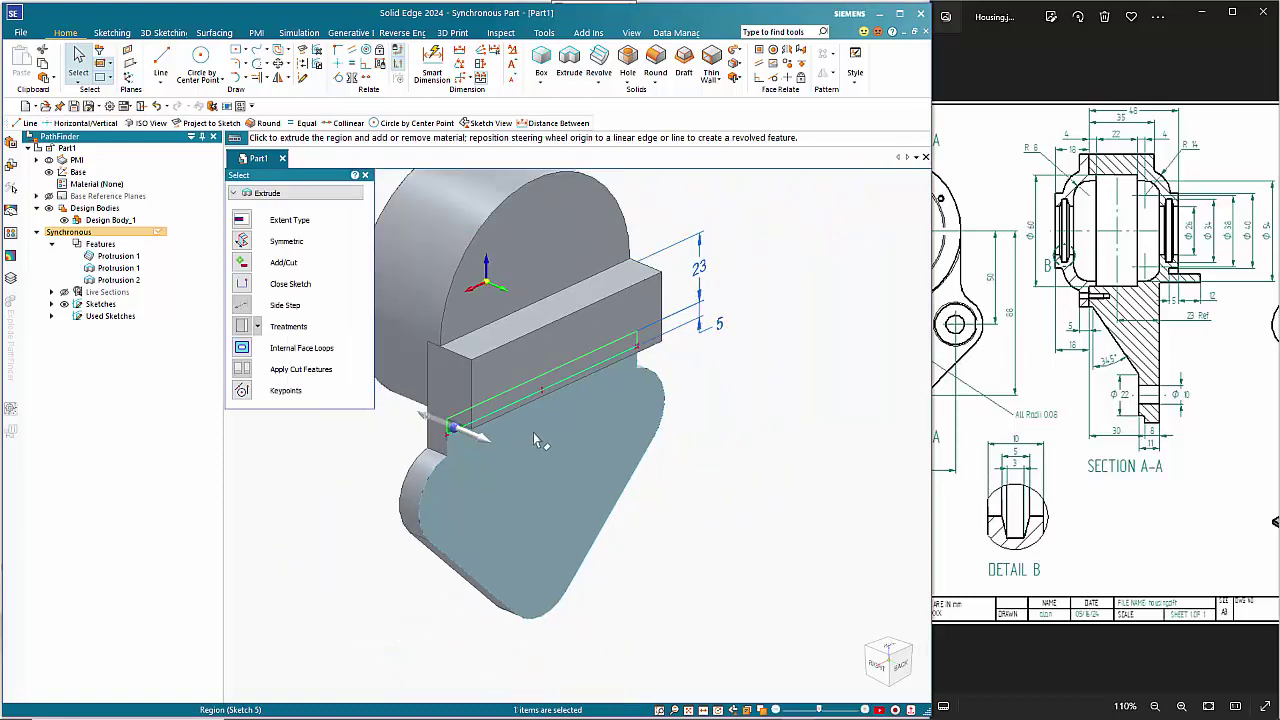
left_click(456, 433)
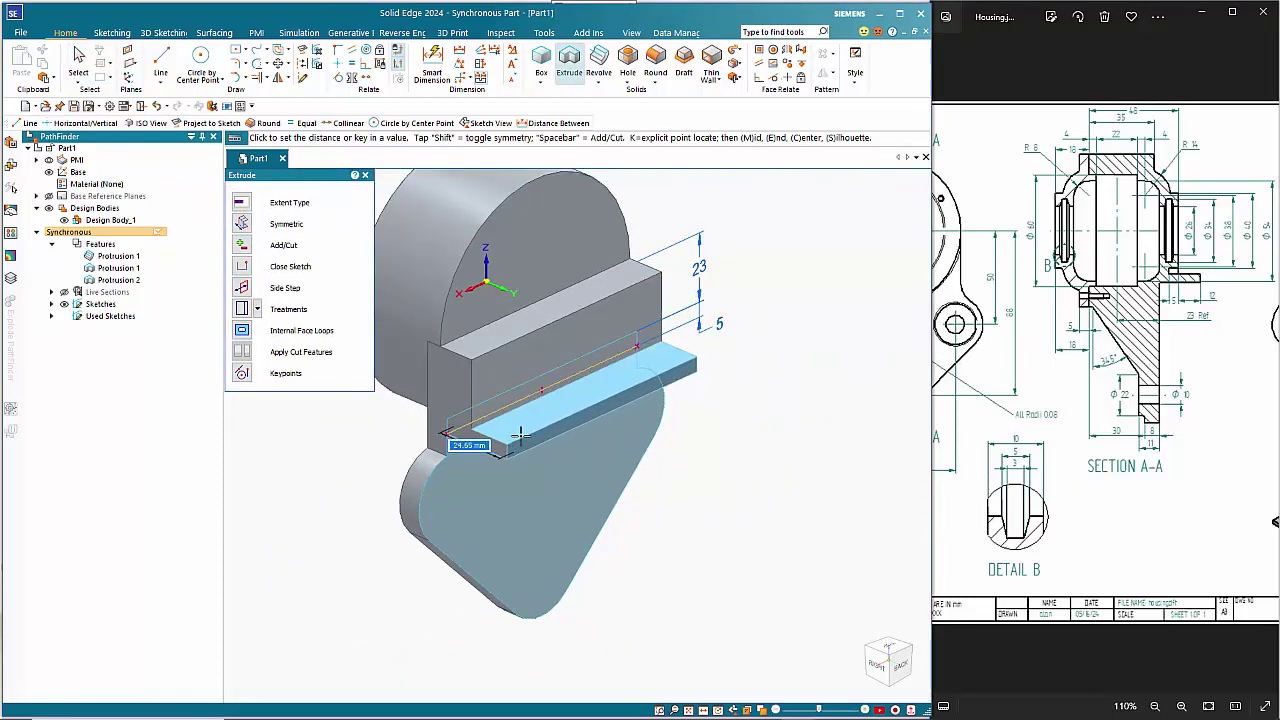
left_click(520, 433)
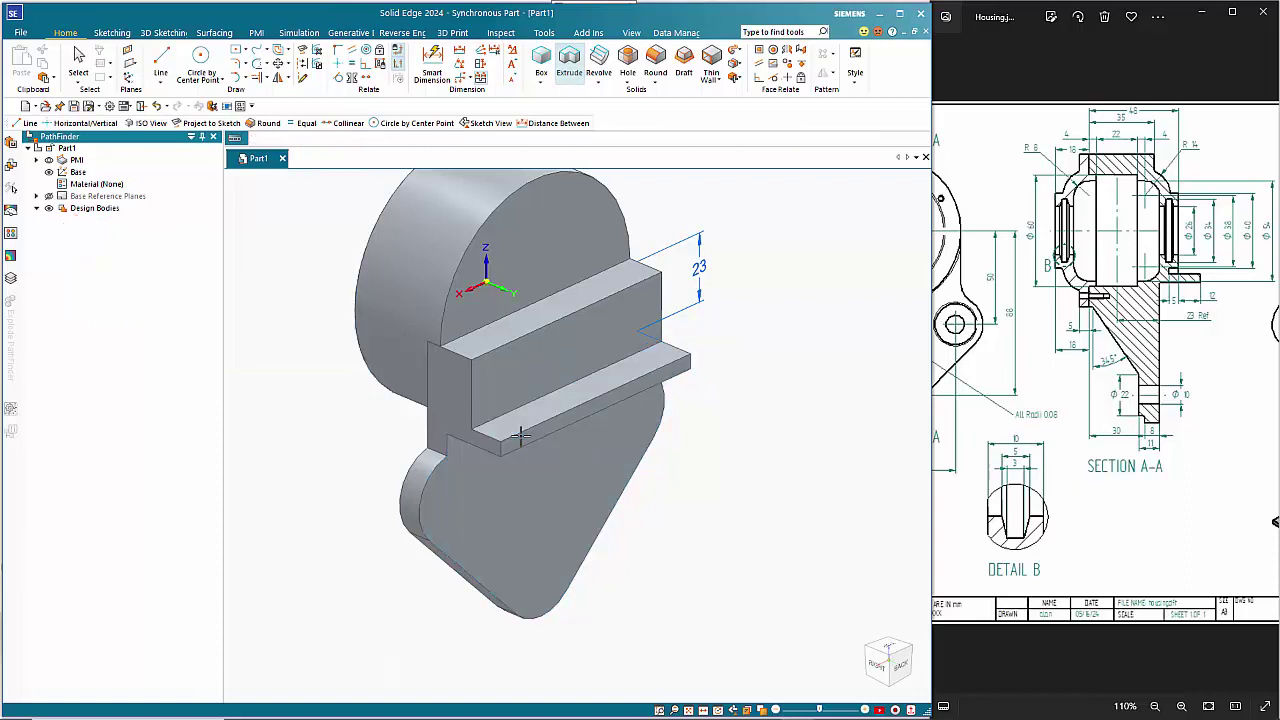
scroll(698, 518, "down", 3)
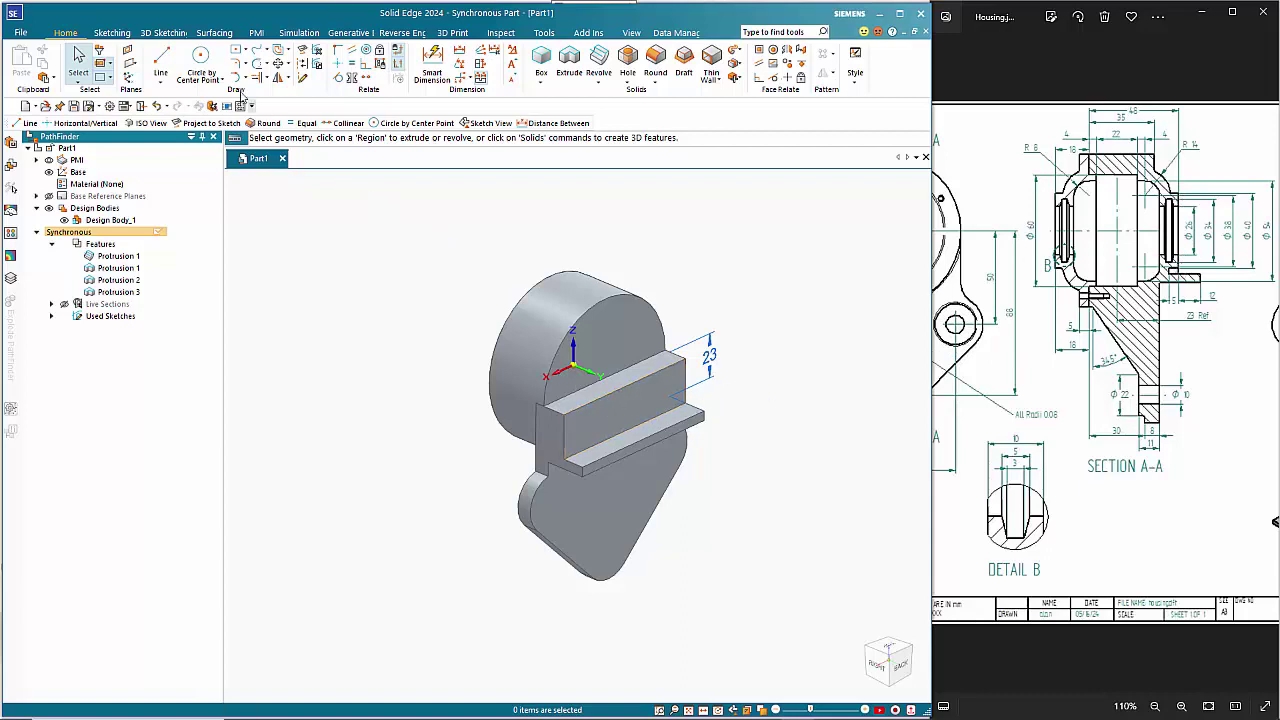
Sketch a 40 mm diameter circle on the raised block's outer face, centred on the midpoint of its upper edge
left_click(201, 60)
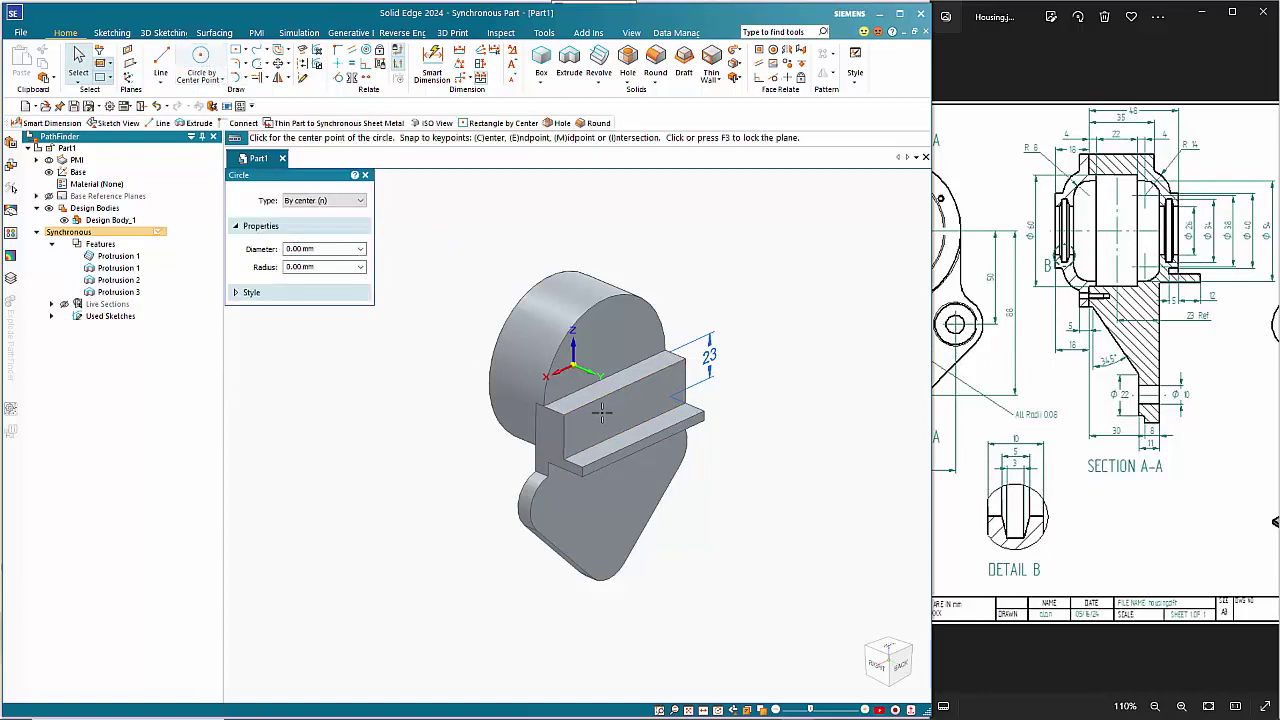
key("F3")
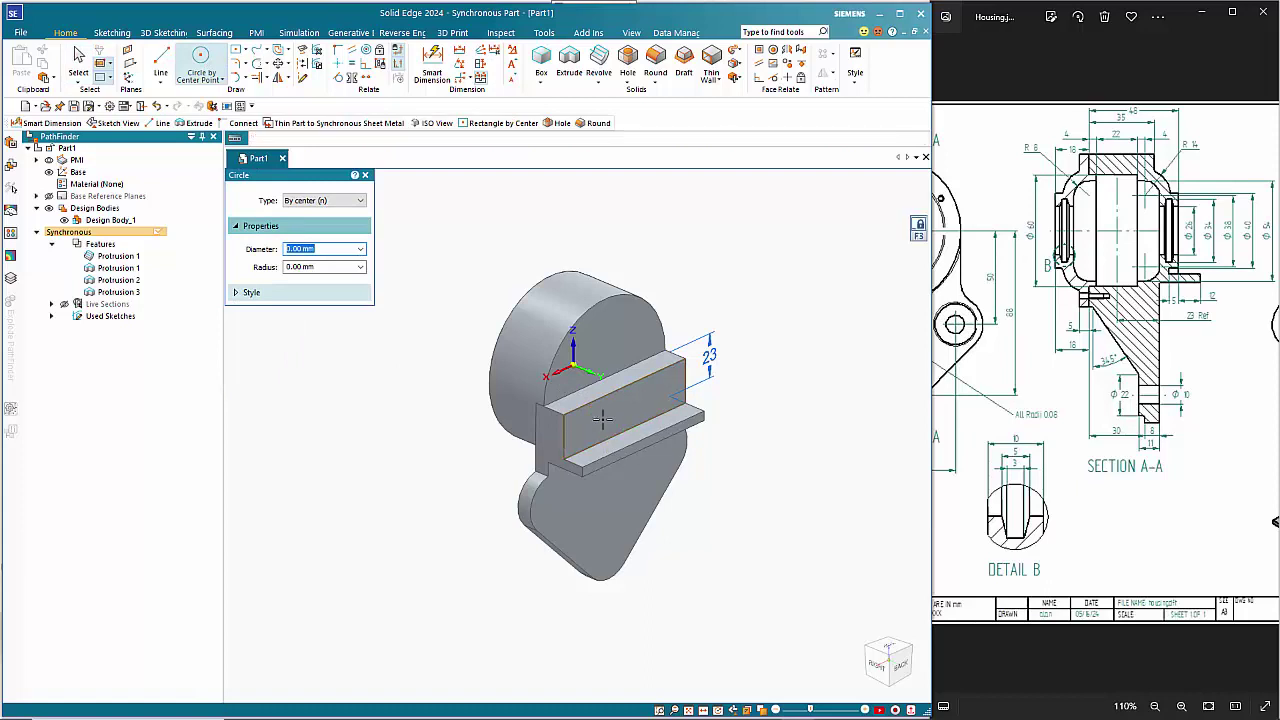
key("ctrl+h")
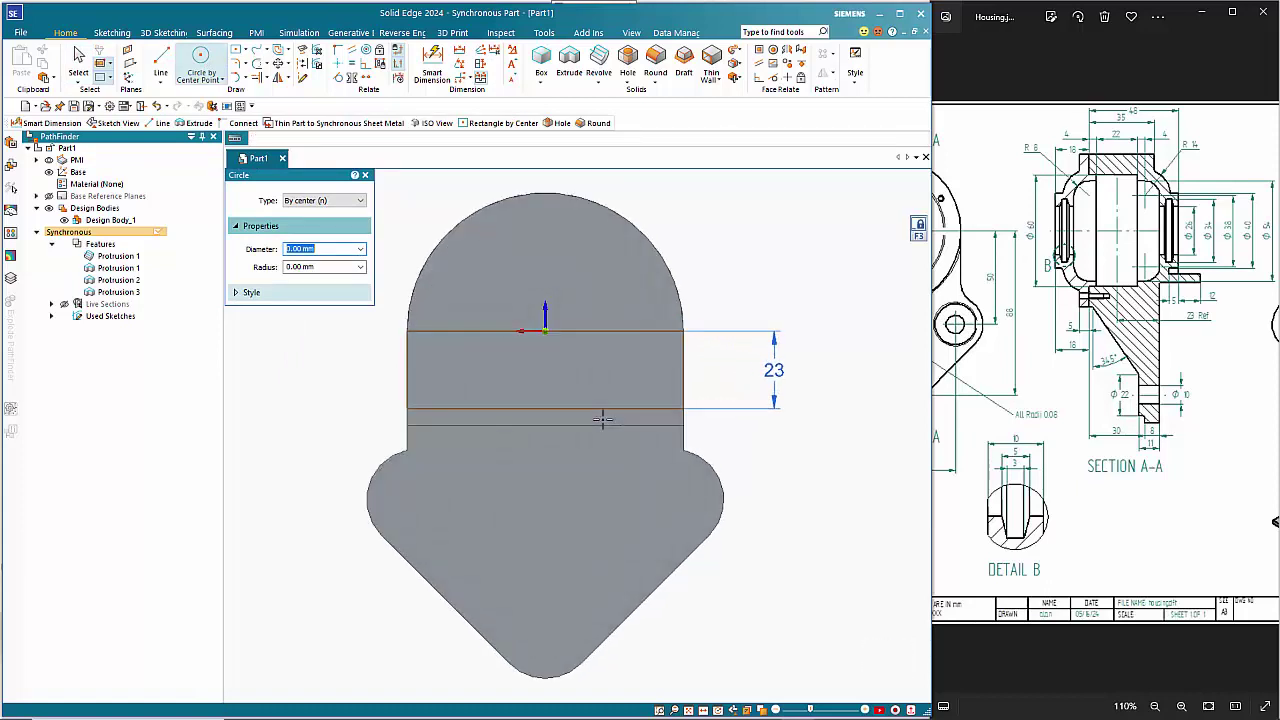
left_click(545, 331)
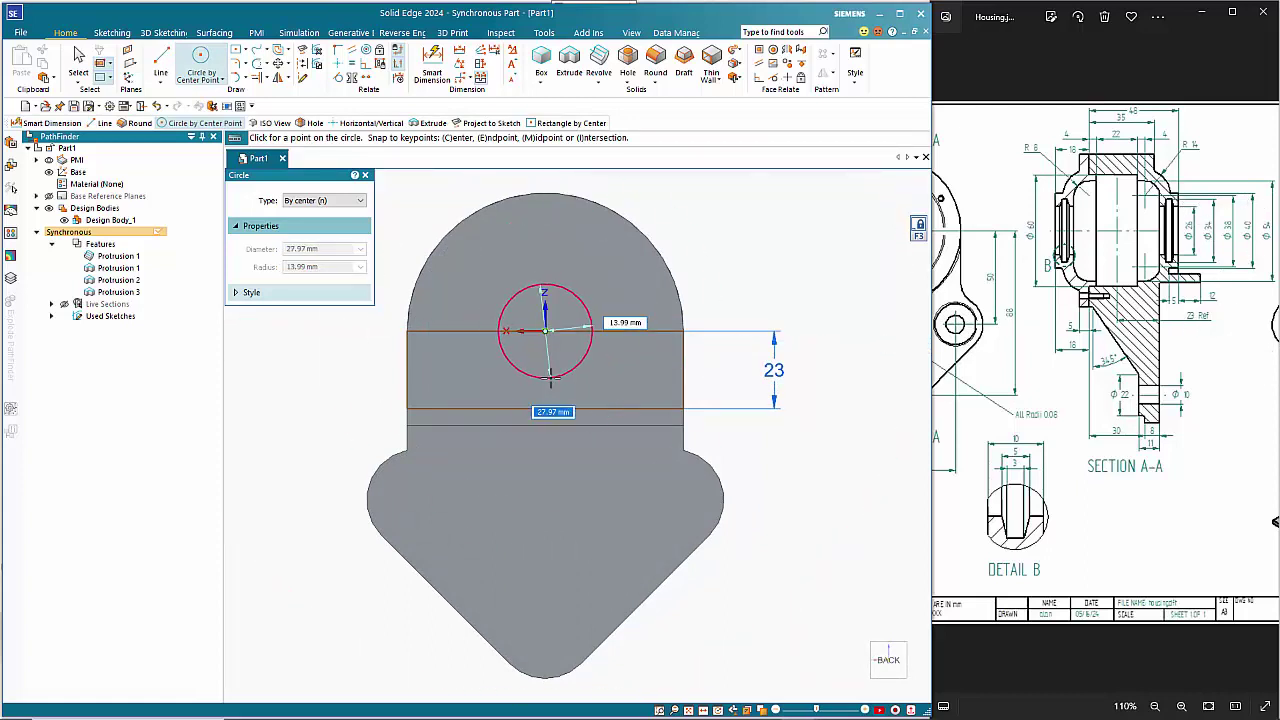
type("40")
key("Return")
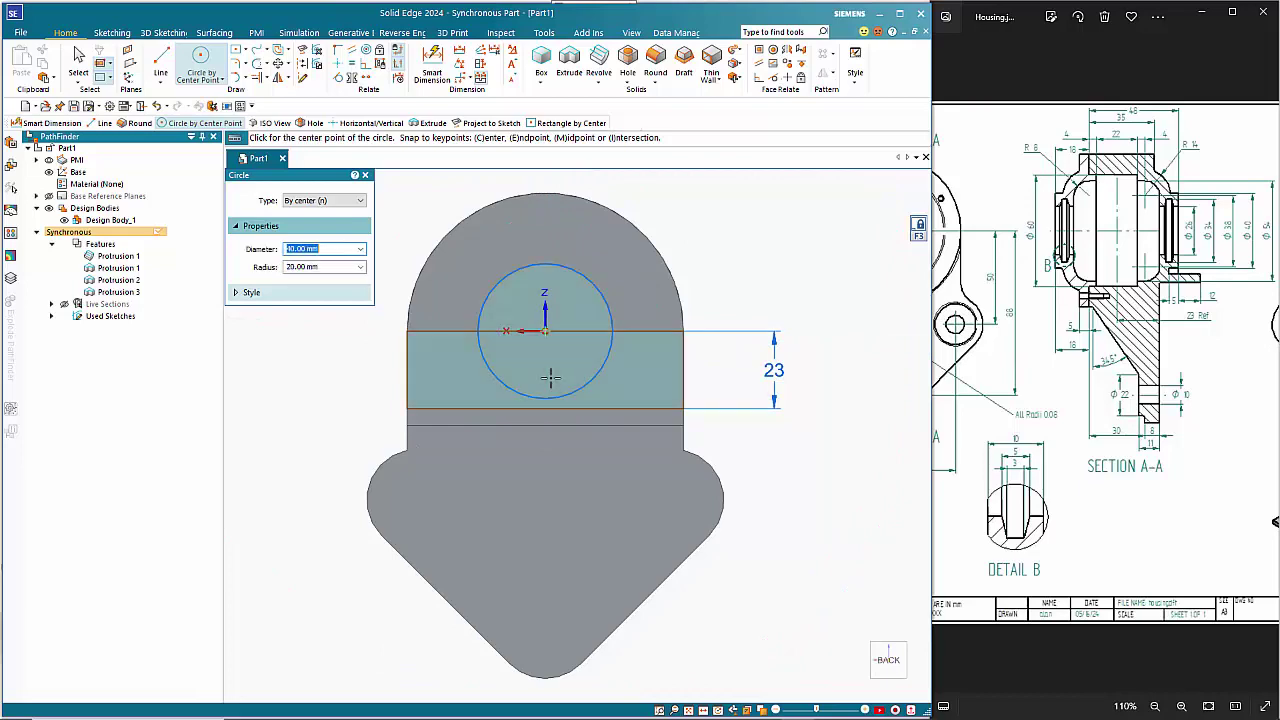
key("Escape")
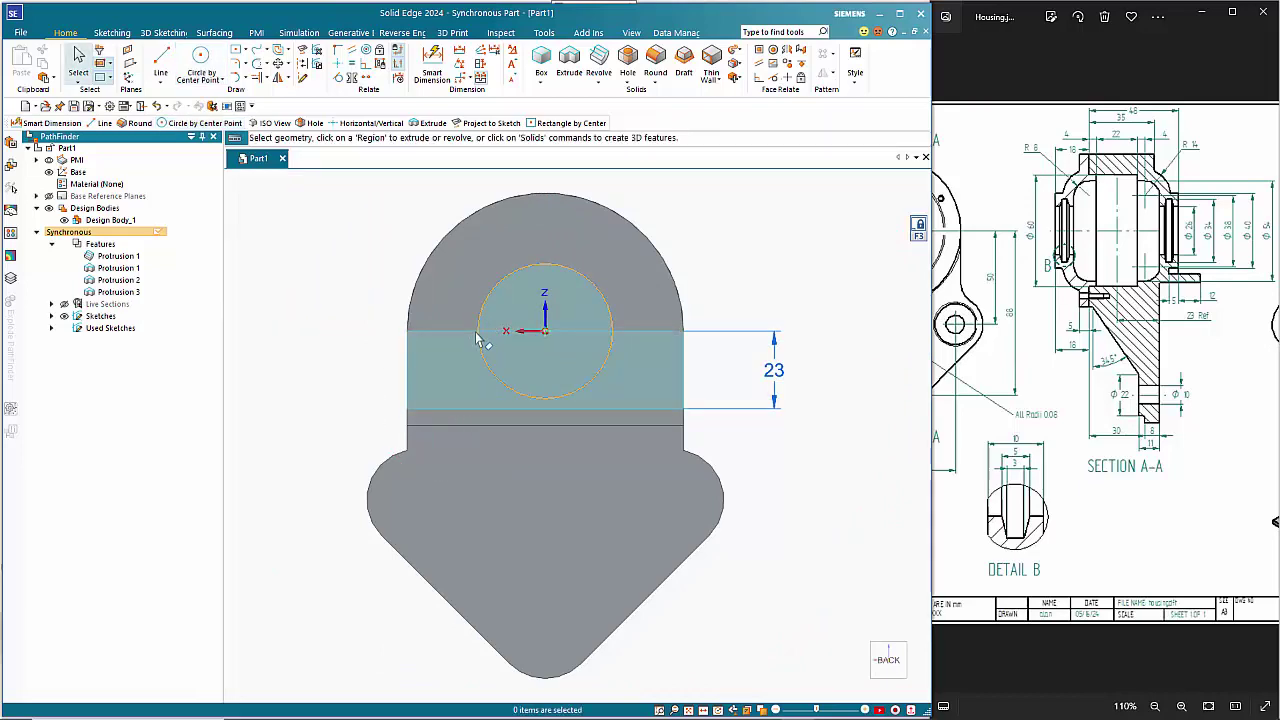
Extrude the upper half of the circle back to the flat face of the large cylinder
key("ctrl+i")
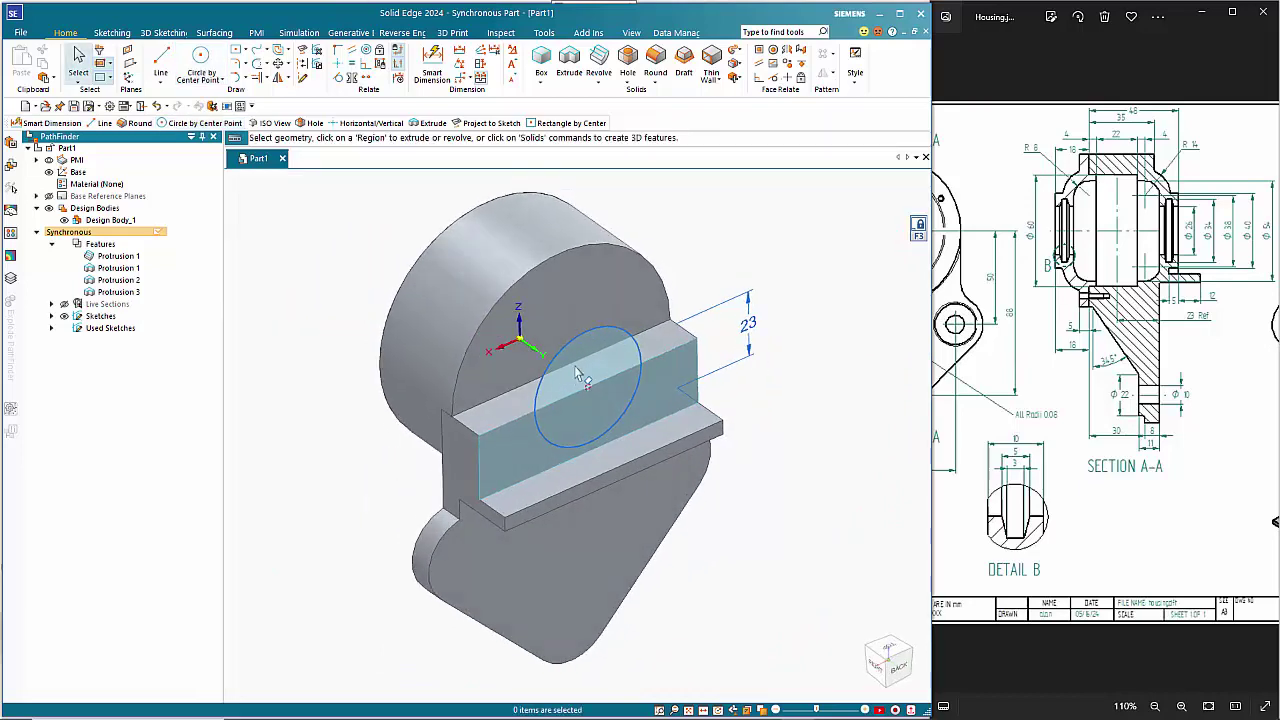
left_click(580, 368)
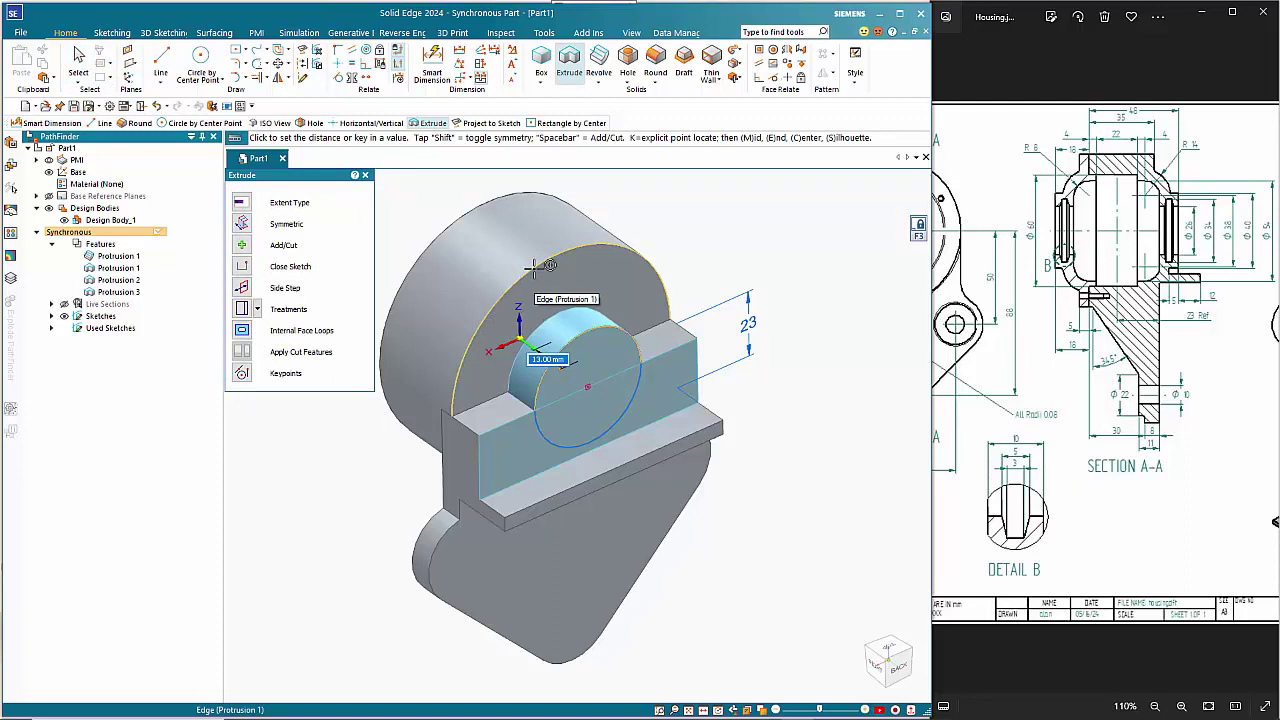
left_click(534, 268)
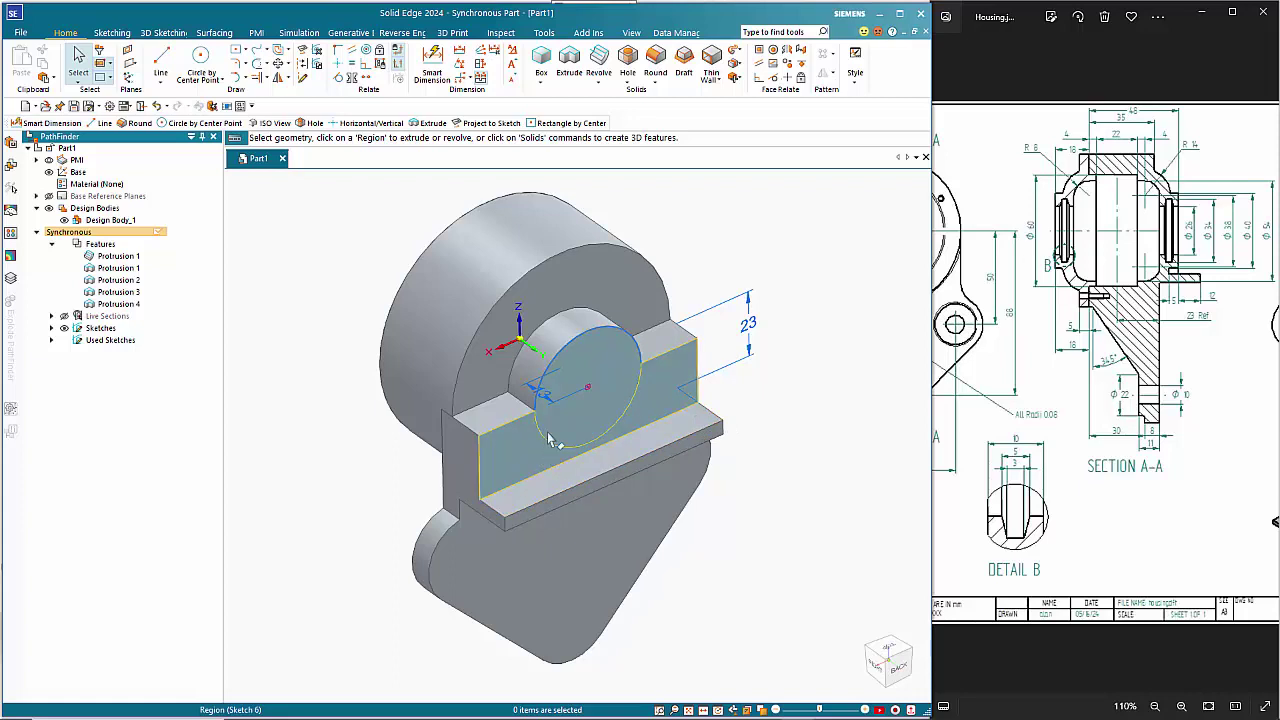
Sketch two vertical lines about 9 mm long on the block's outer face, joining the circle's lower arc to the block's lower edge on both sides
left_click(160, 60)
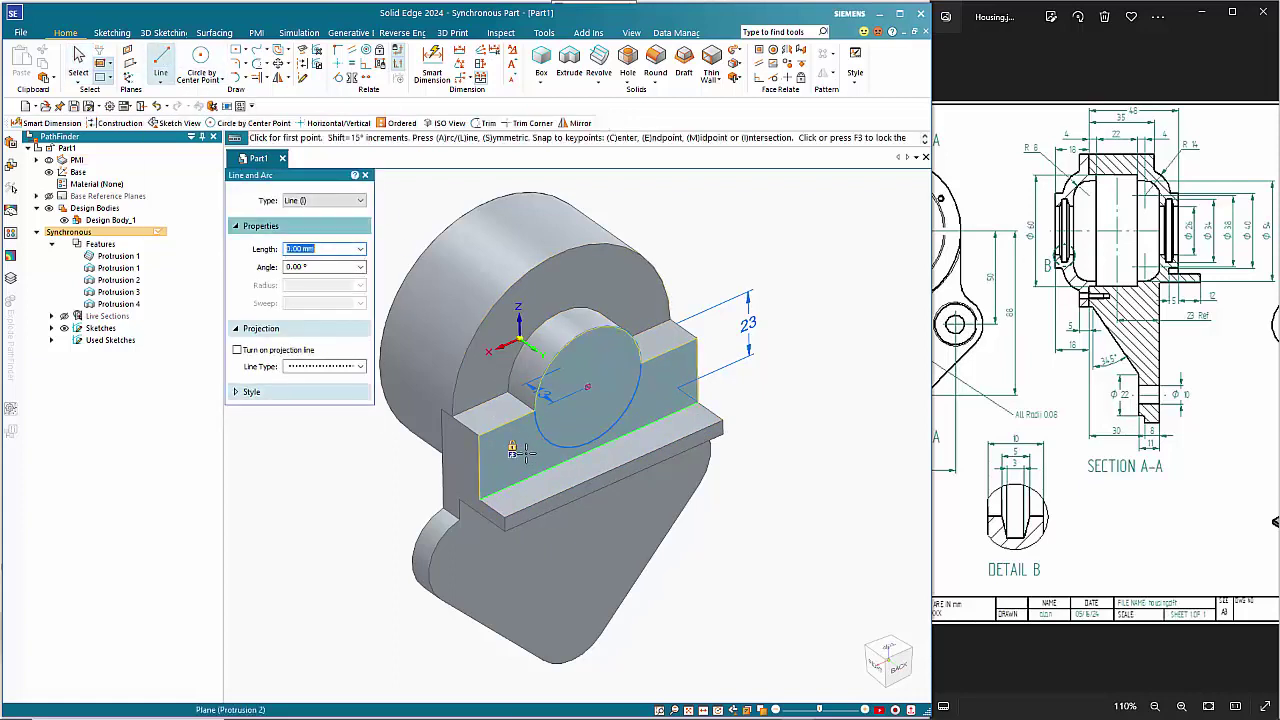
key("F3")
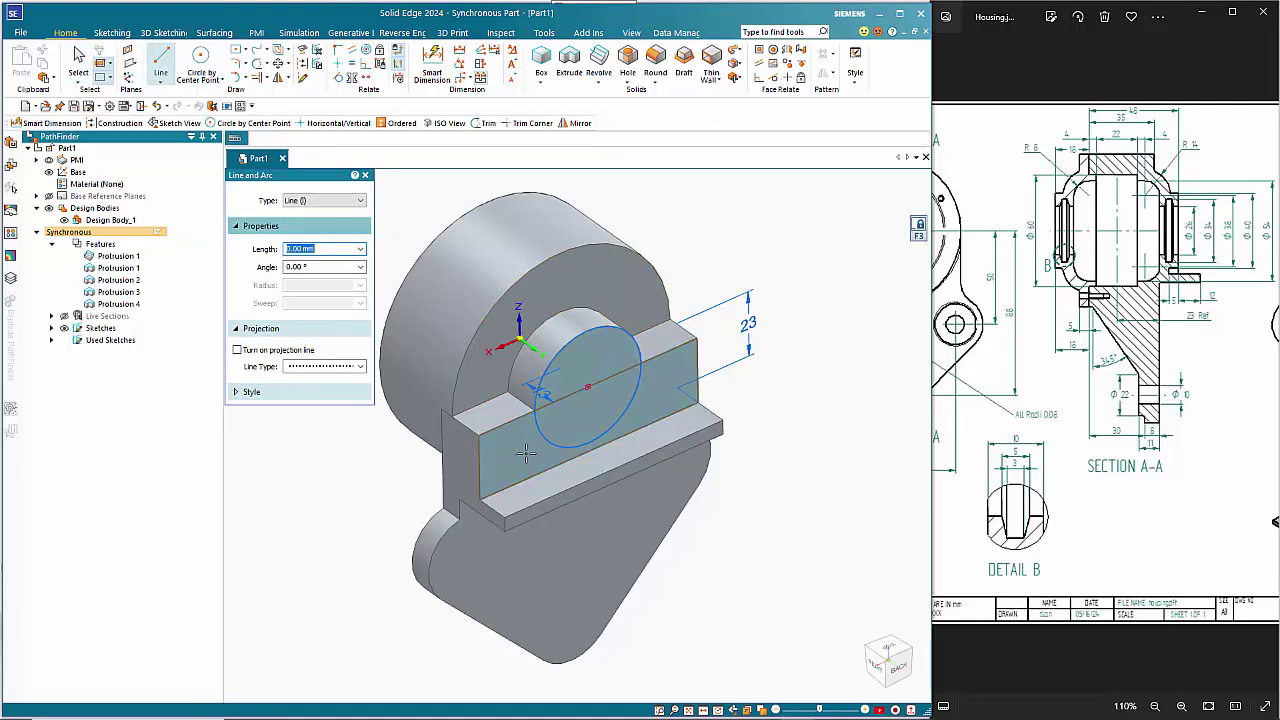
key("ctrl+h")
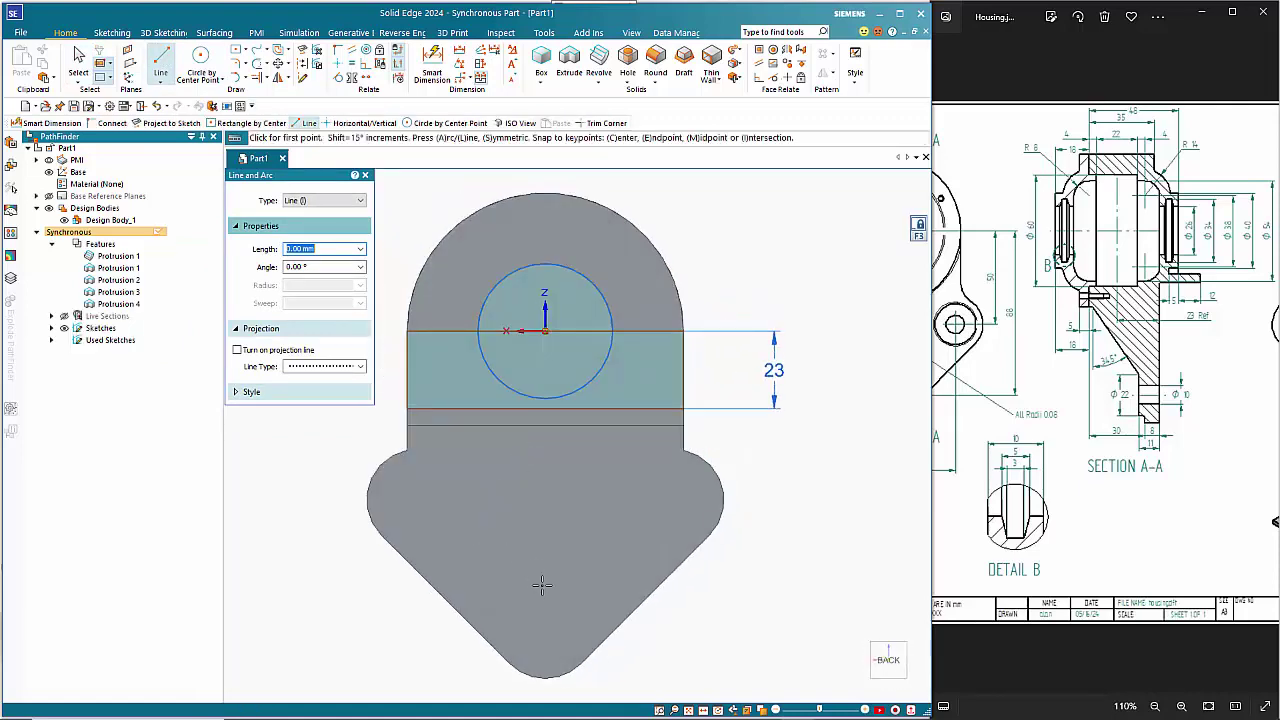
left_click(1174, 395)
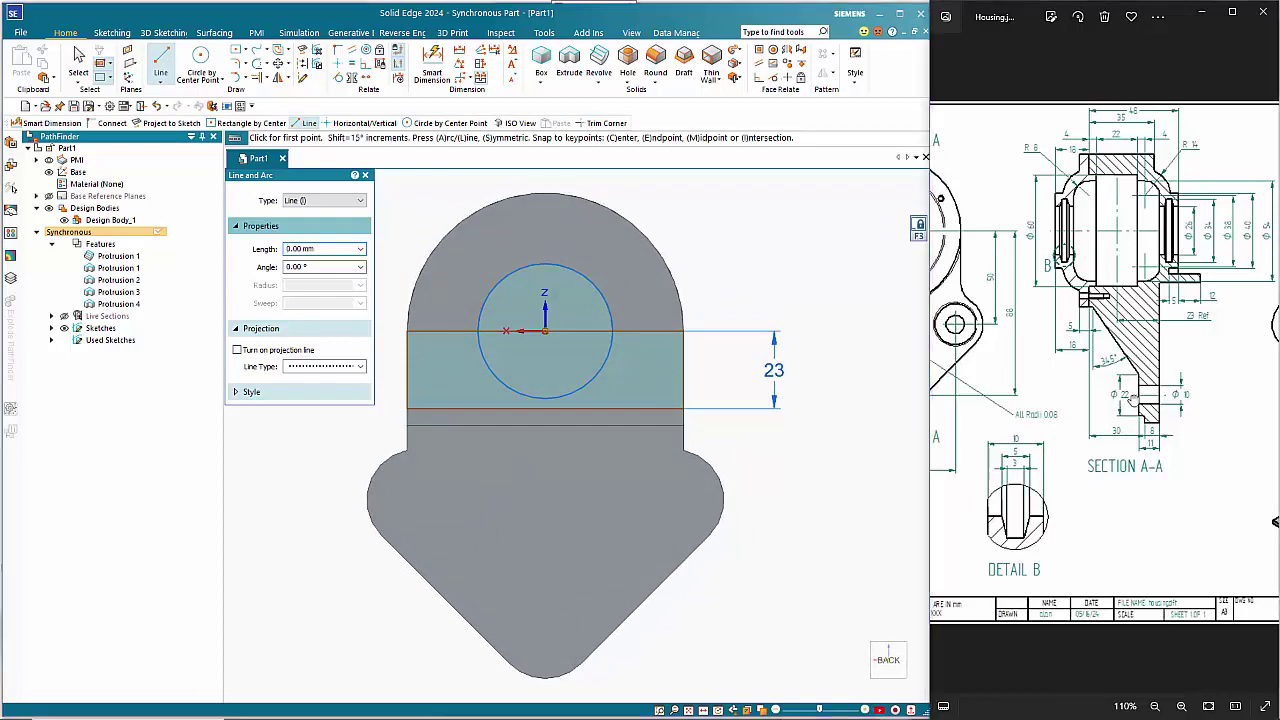
left_click_drag(1187, 388, 1026, 391)
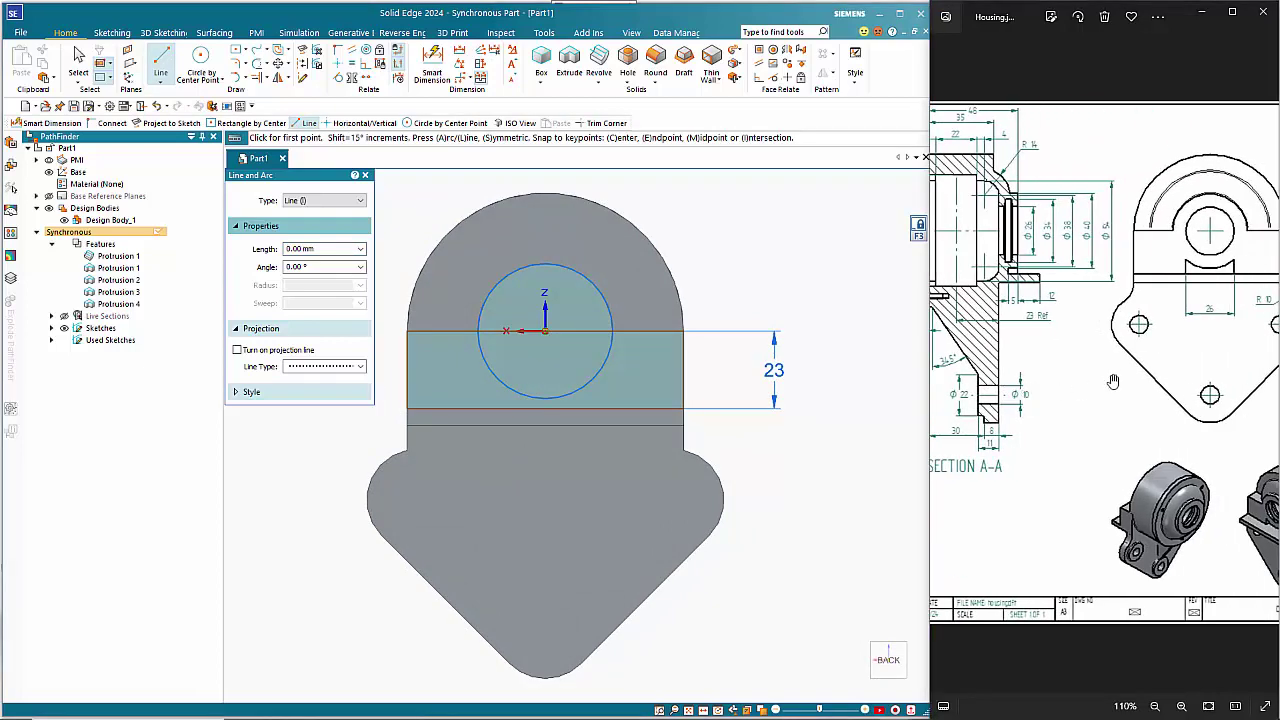
left_click_drag(1113, 381, 1089, 381)
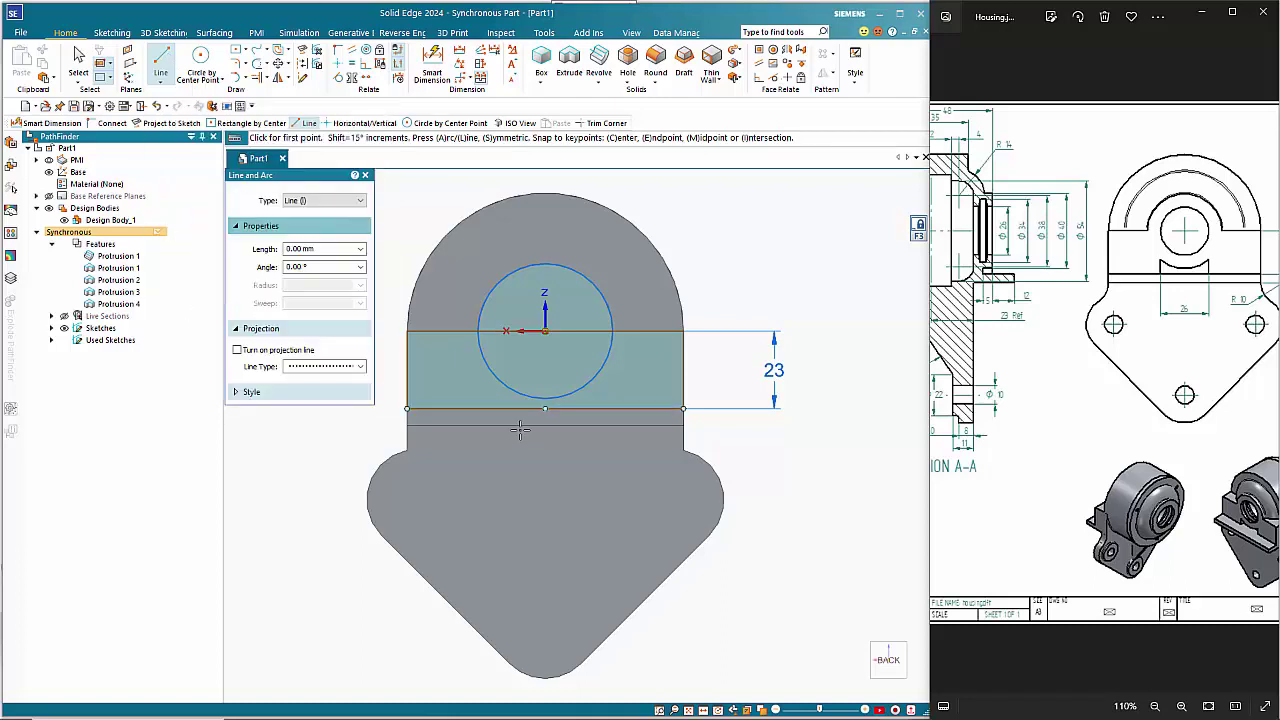
left_click(497, 380)
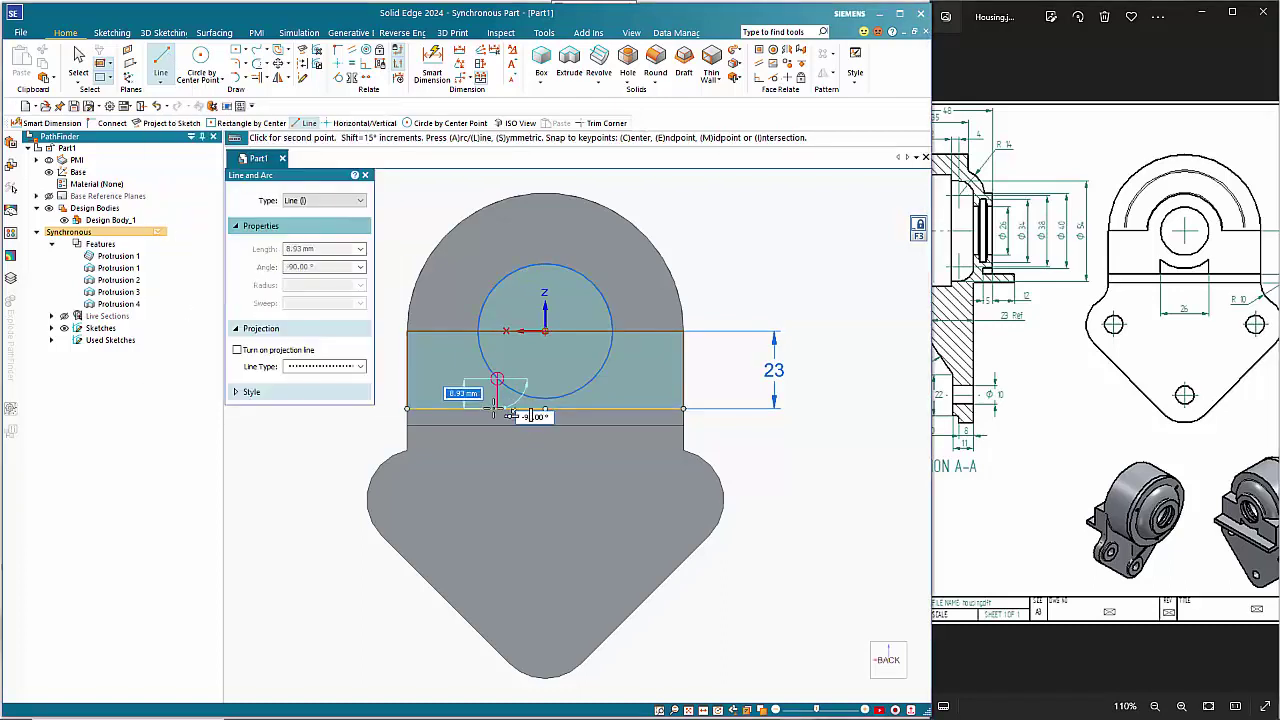
left_click(497, 408)
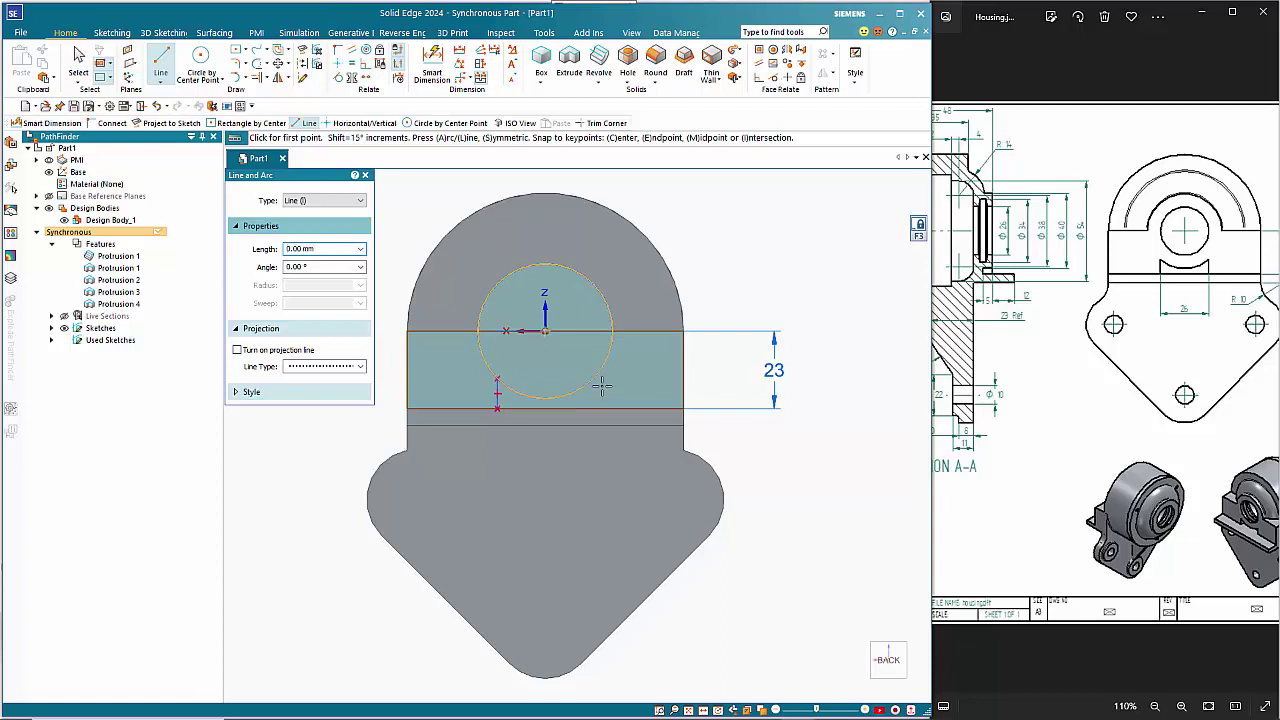
left_click(600, 372)
right_click(586, 395)
left_click(595, 408)
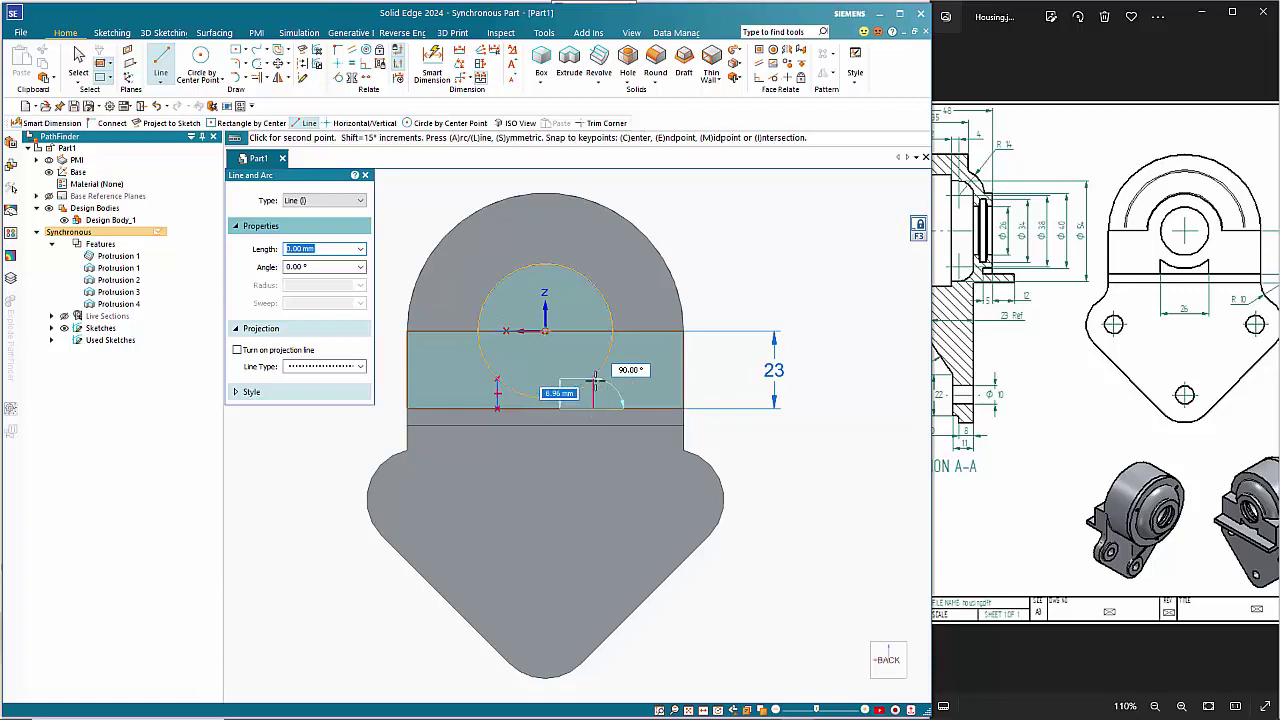
left_click(593, 380)
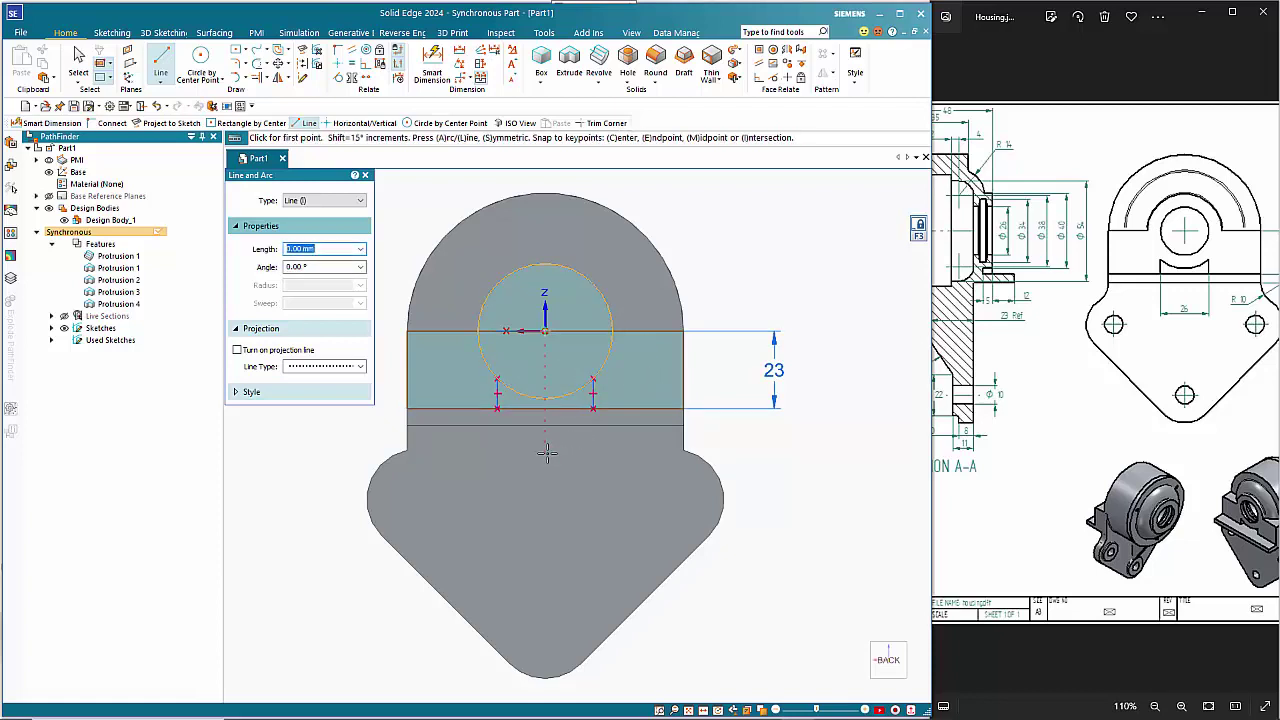
Dimension the right vertical line's horizontal distance from the circle's centre and set it to 13 mm
scroll(571, 405, "up", 4)
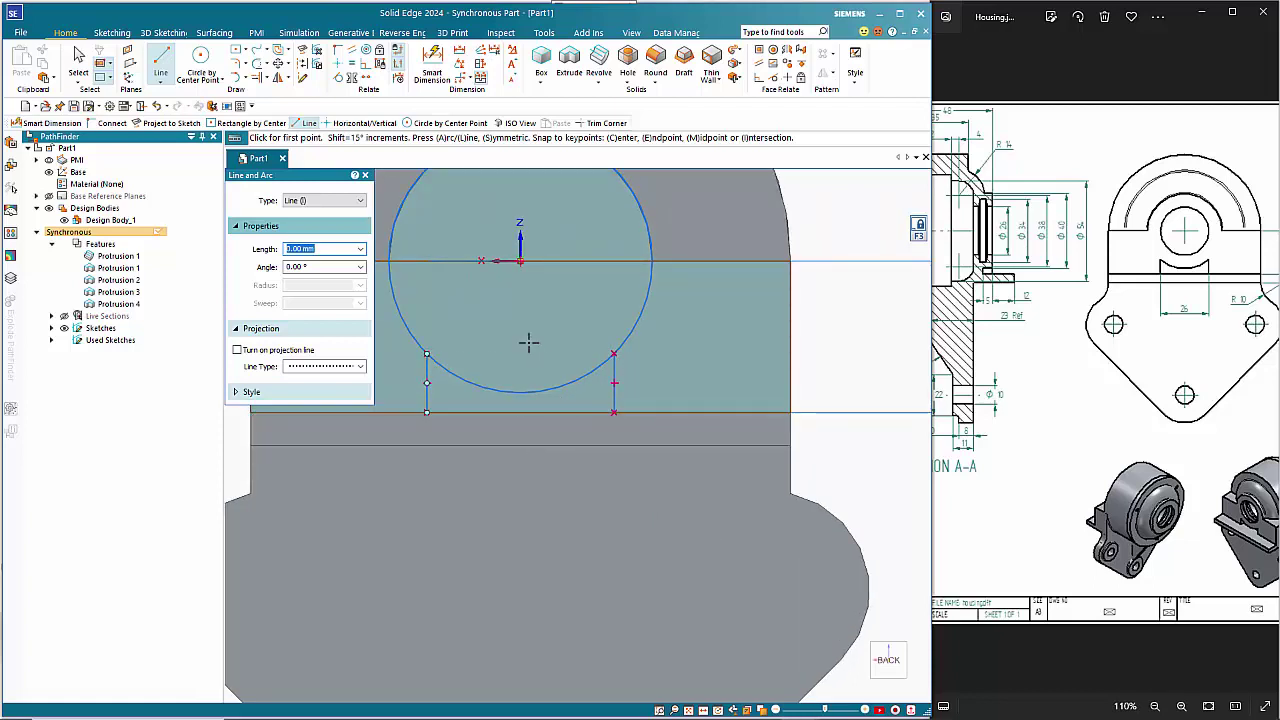
scroll(506, 196, "down", 2)
left_click(433, 62)
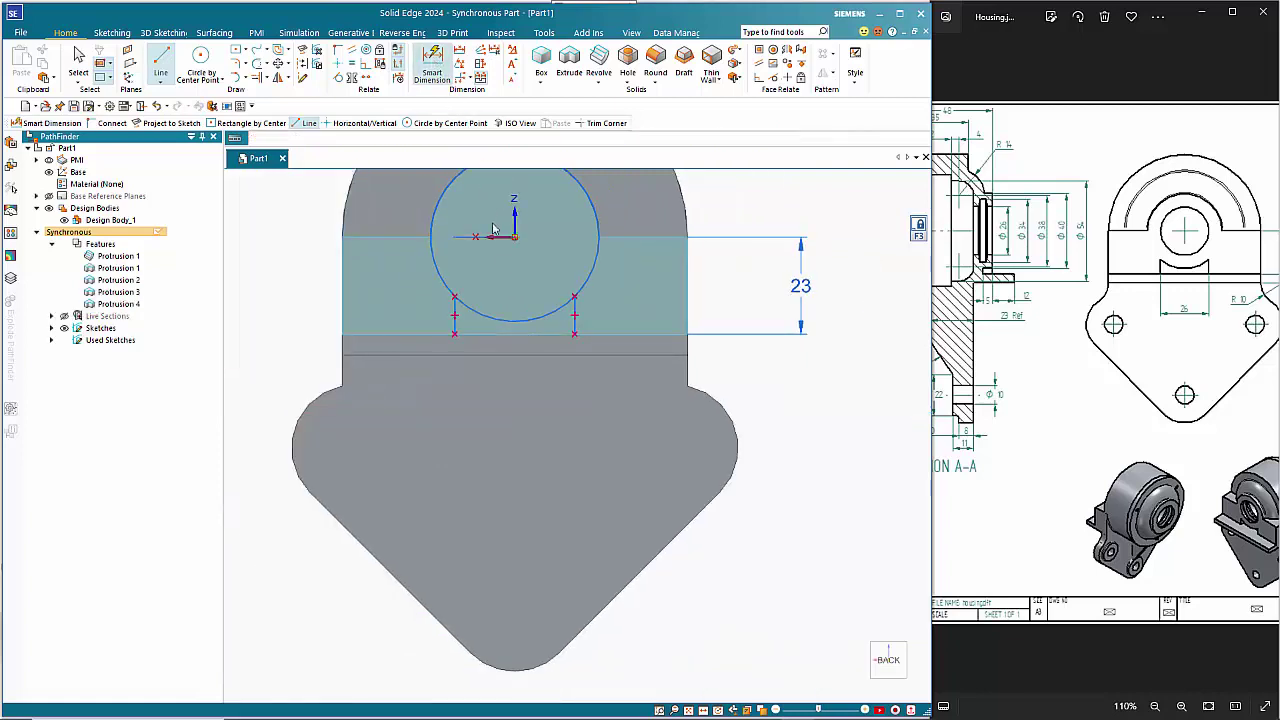
left_click(570, 303)
left_click(575, 314)
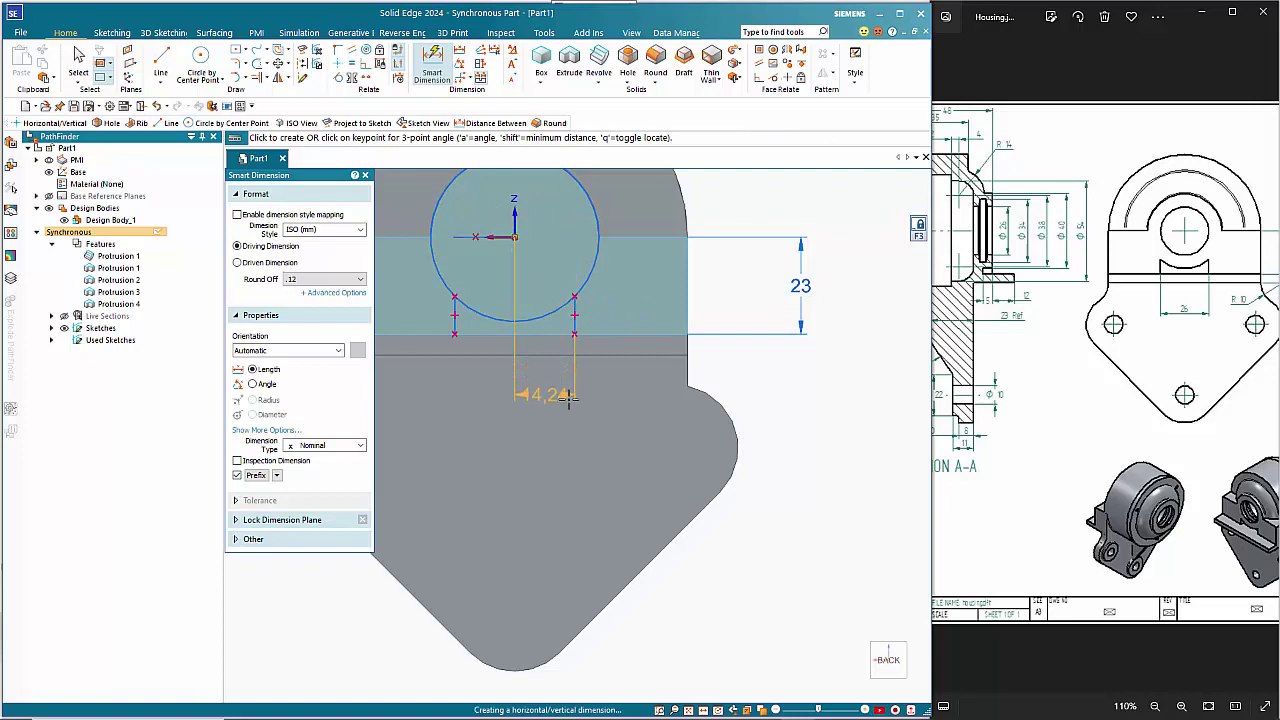
left_click(570, 438)
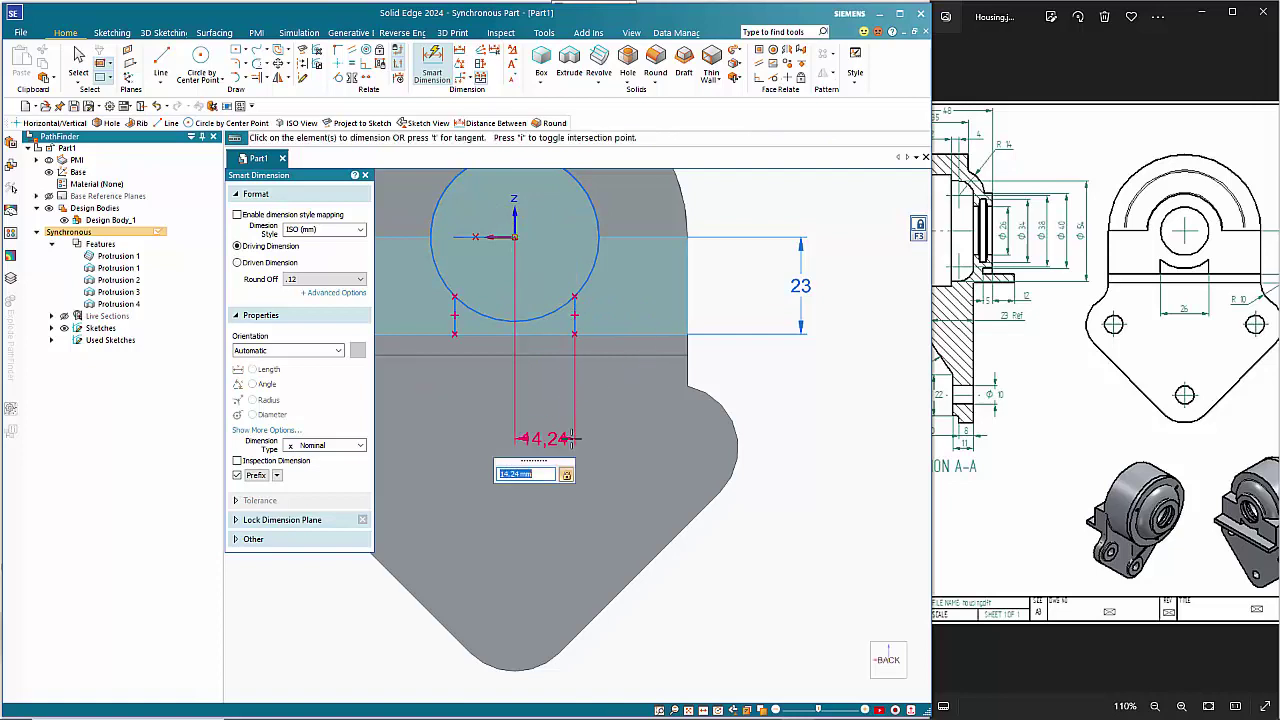
key("Return")
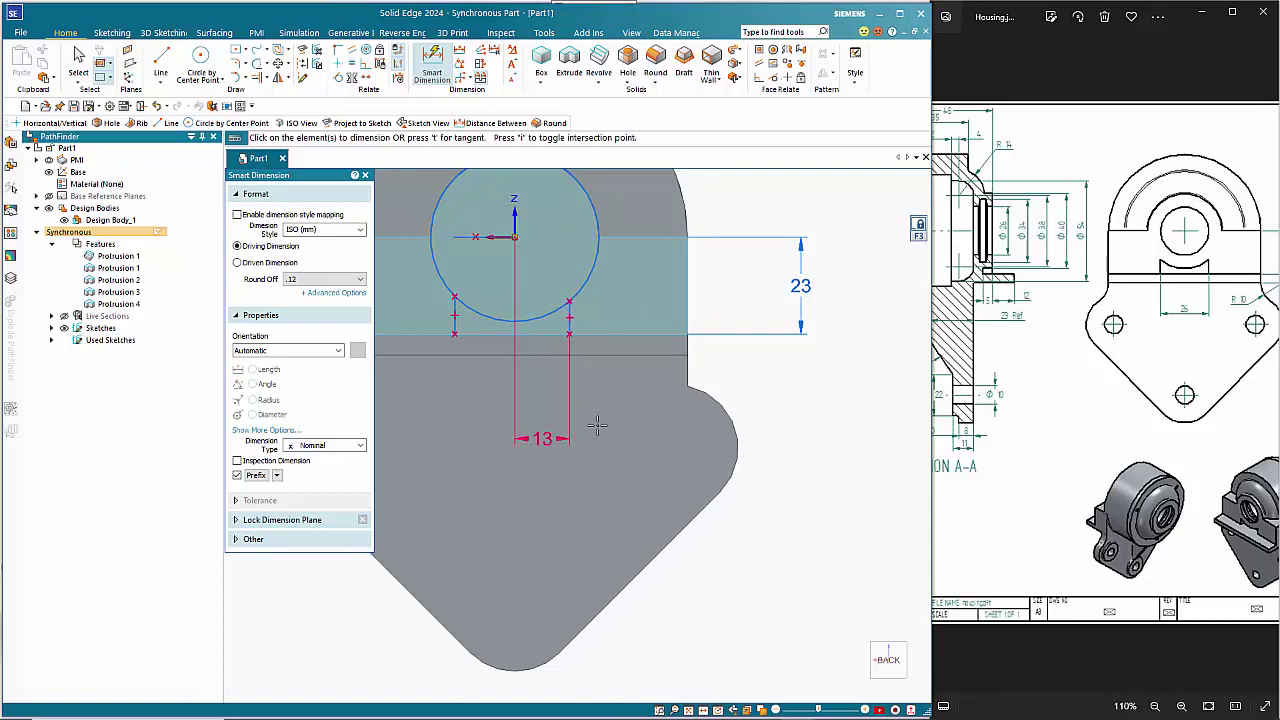
Dimension the left vertical line's horizontal distance from the circle's centre and set it to 13 mm
left_click(514, 236)
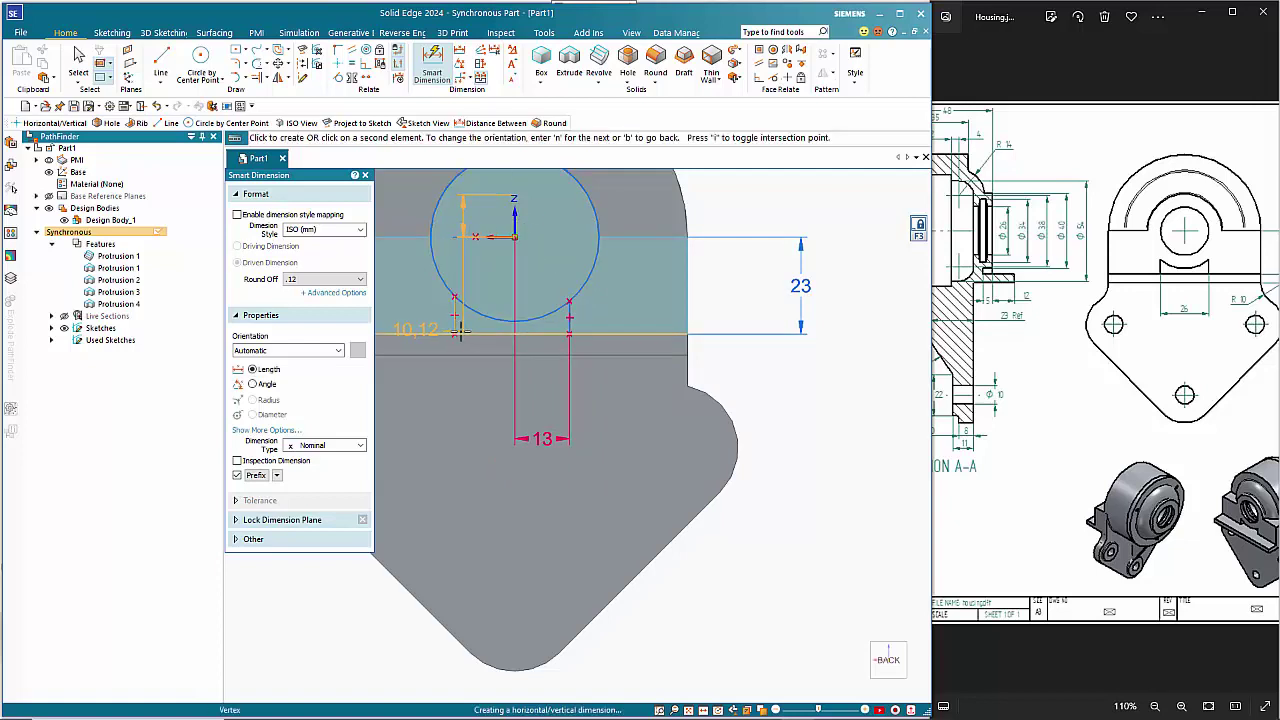
left_click(454, 331)
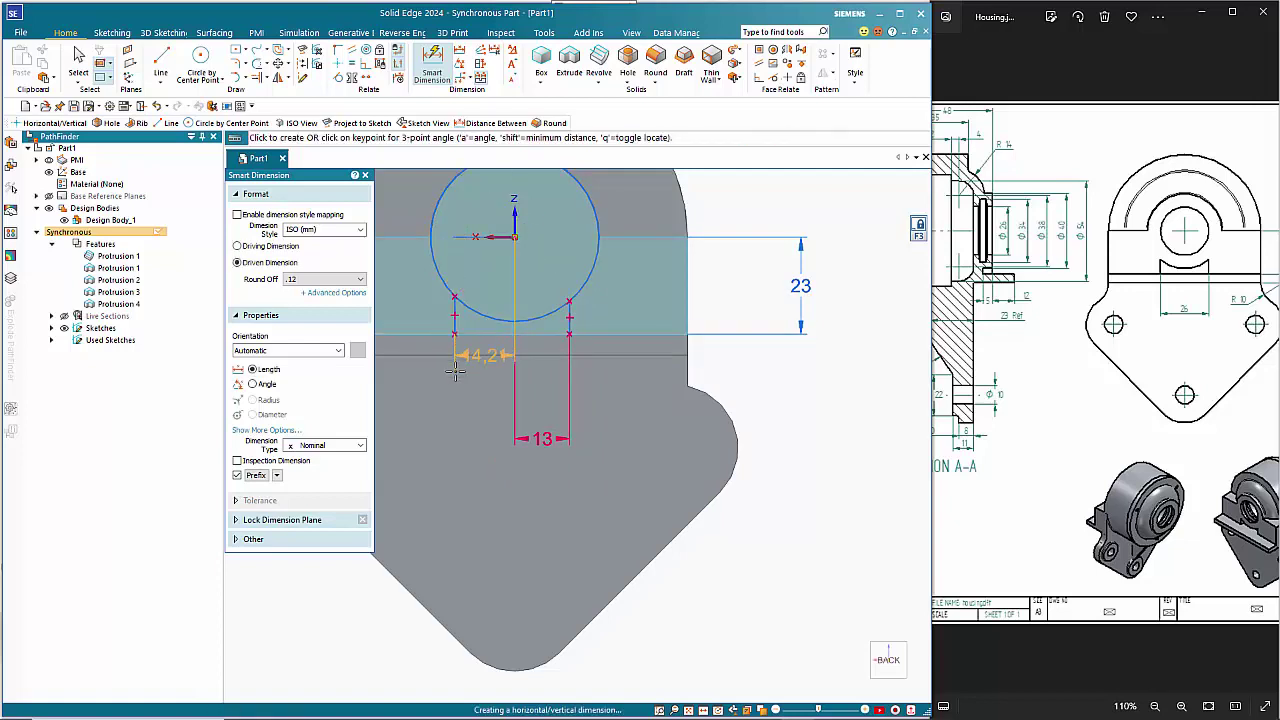
left_click(470, 437)
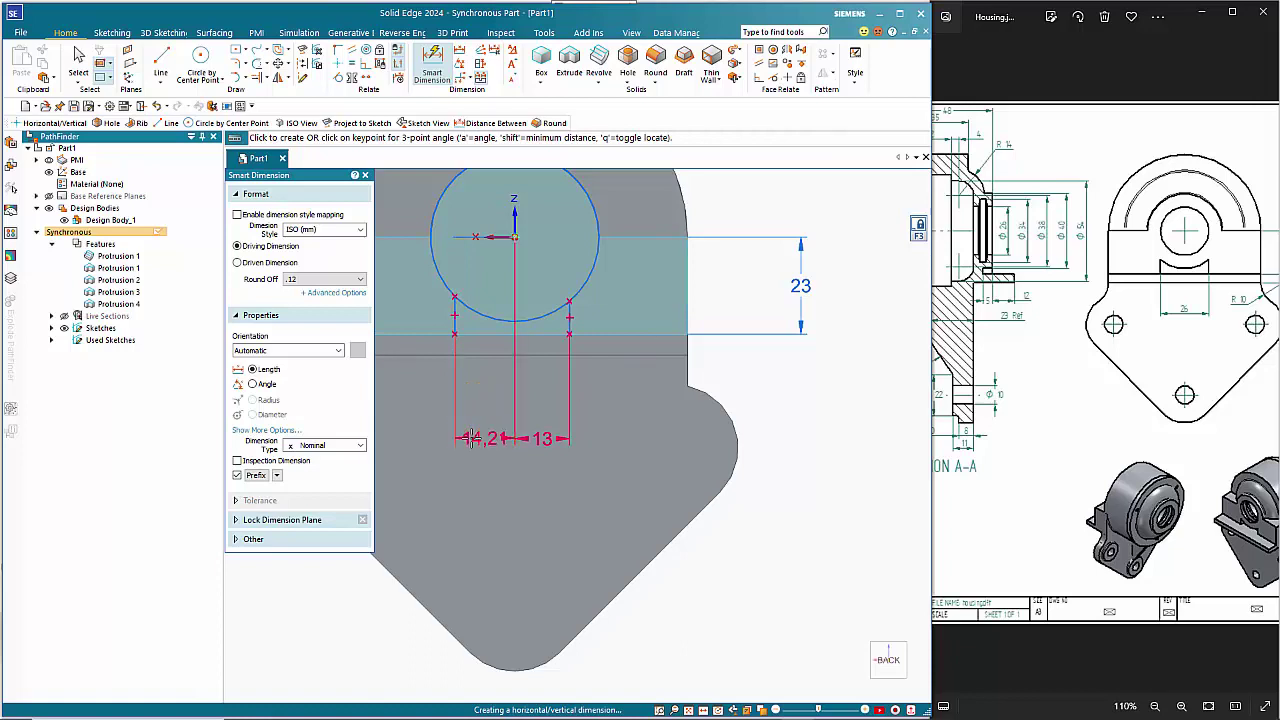
type("13")
key("Return")
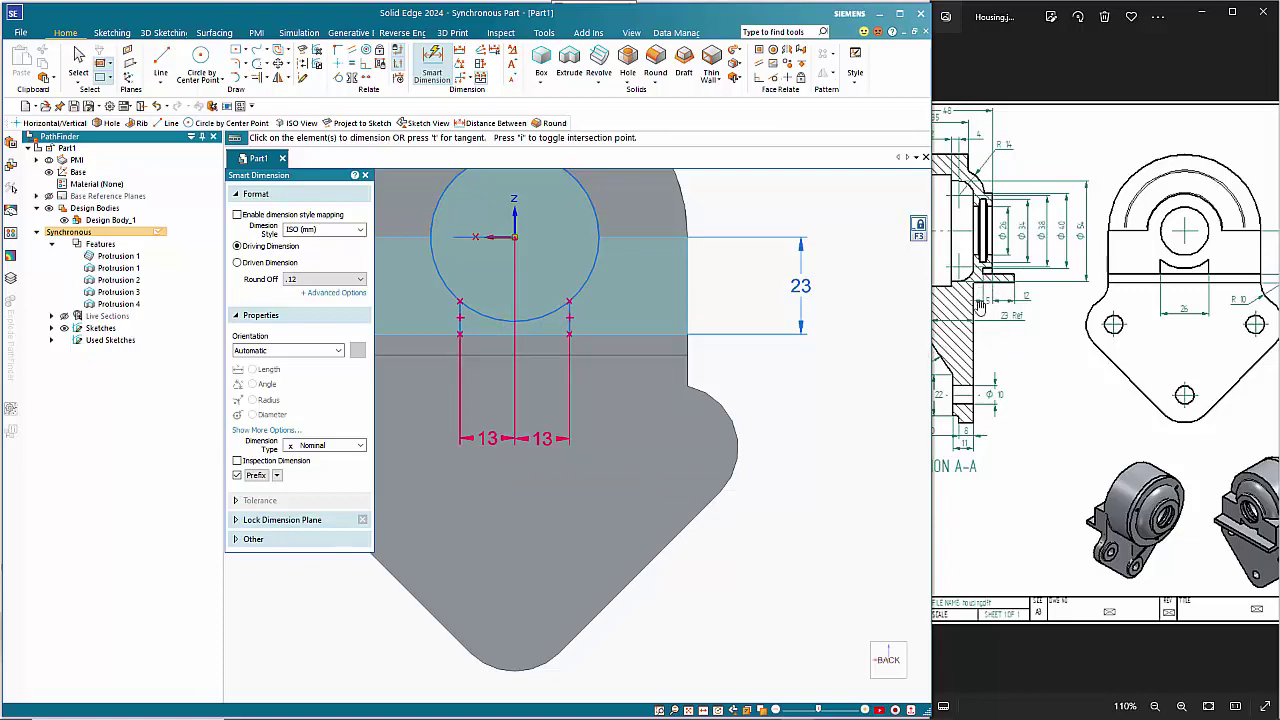
key("Escape")
Cut the region below the circle and between the two vertical lines 5 mm deep into the block
key("ctrl+i")
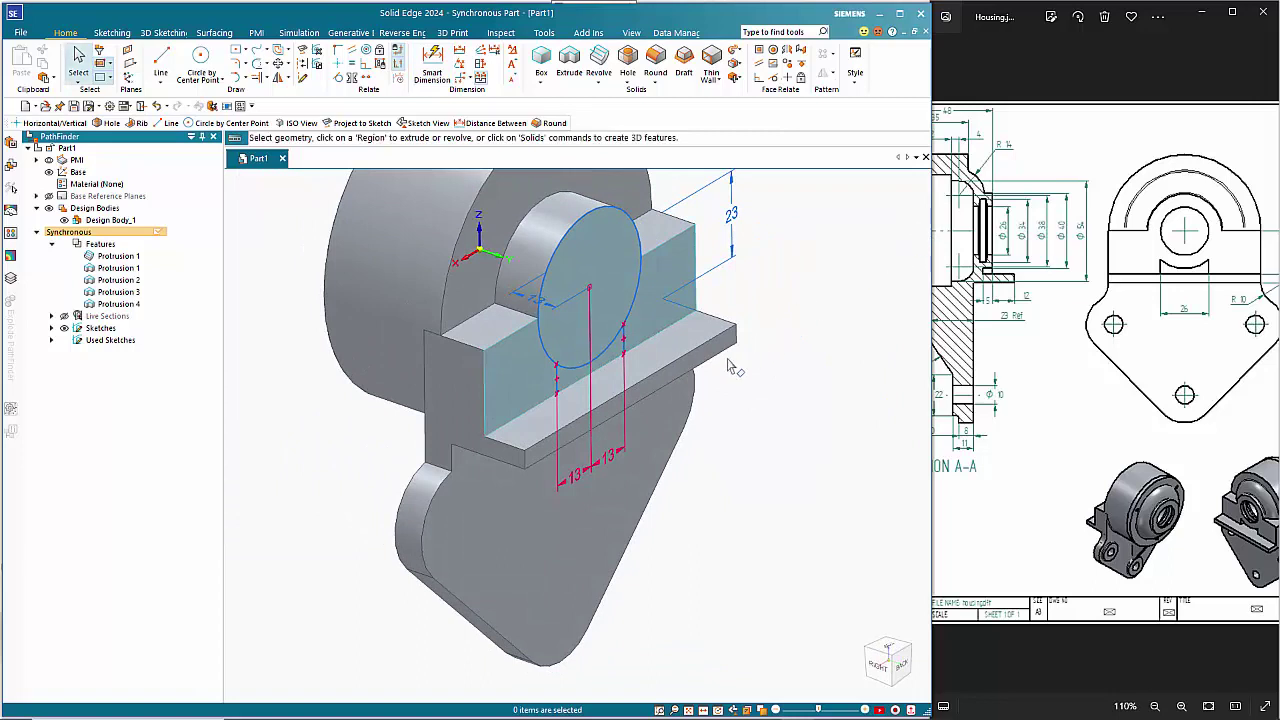
scroll(517, 374, "up", 3)
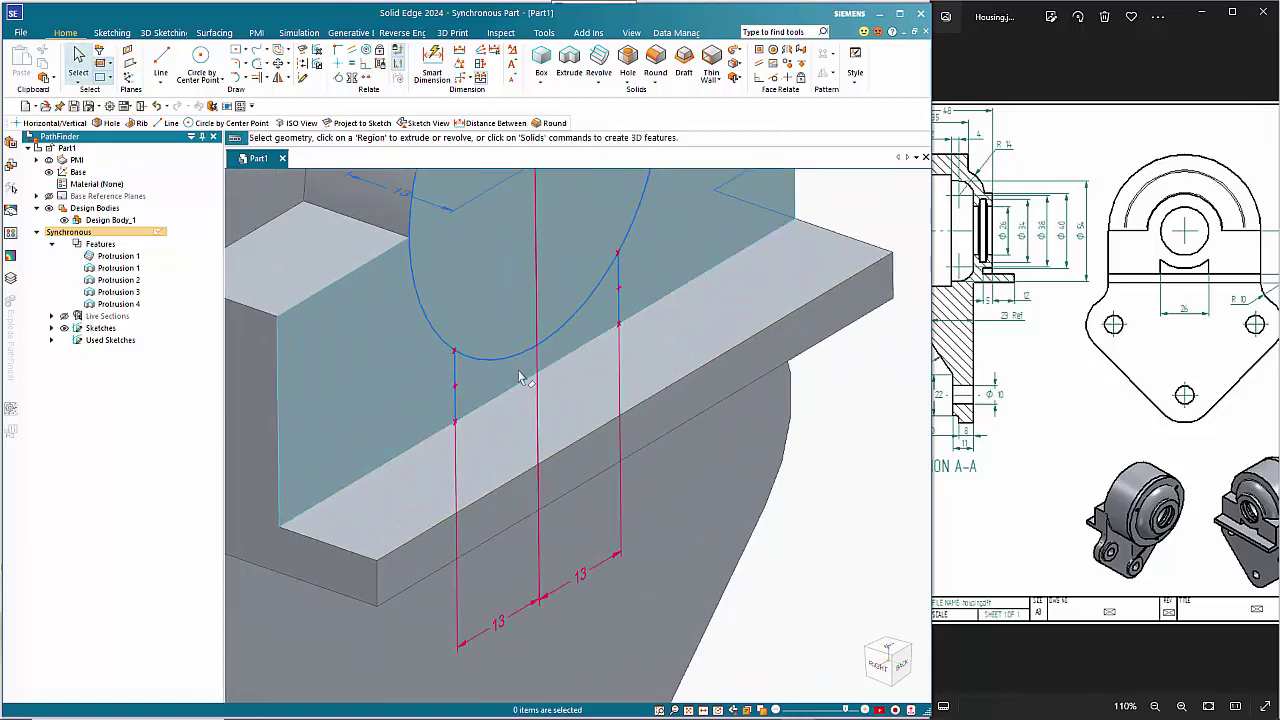
left_click(492, 382)
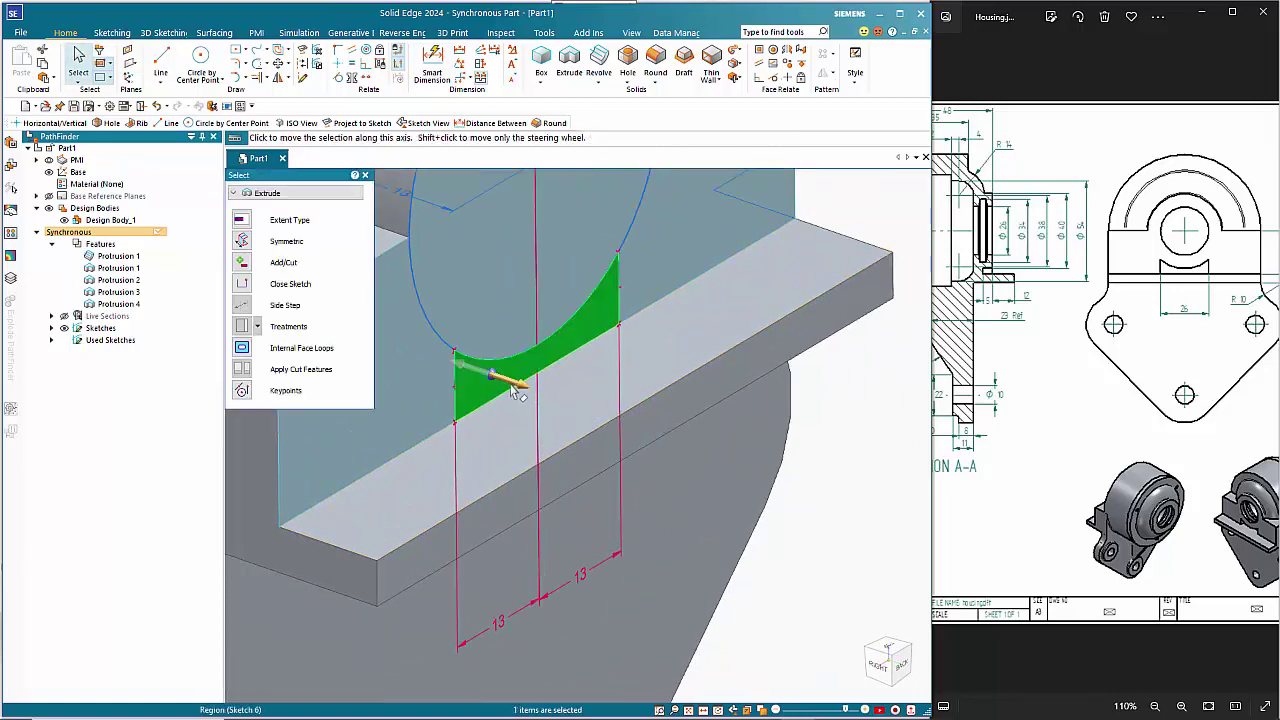
left_click(514, 385)
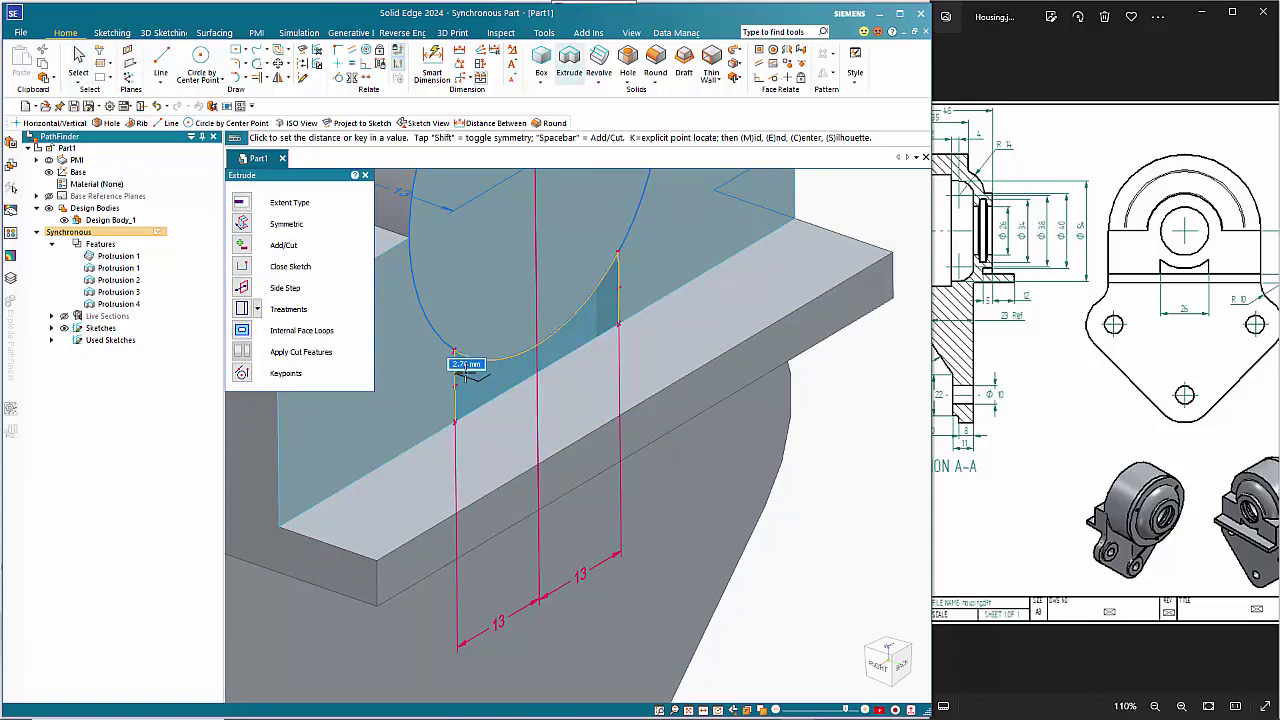
type("5")
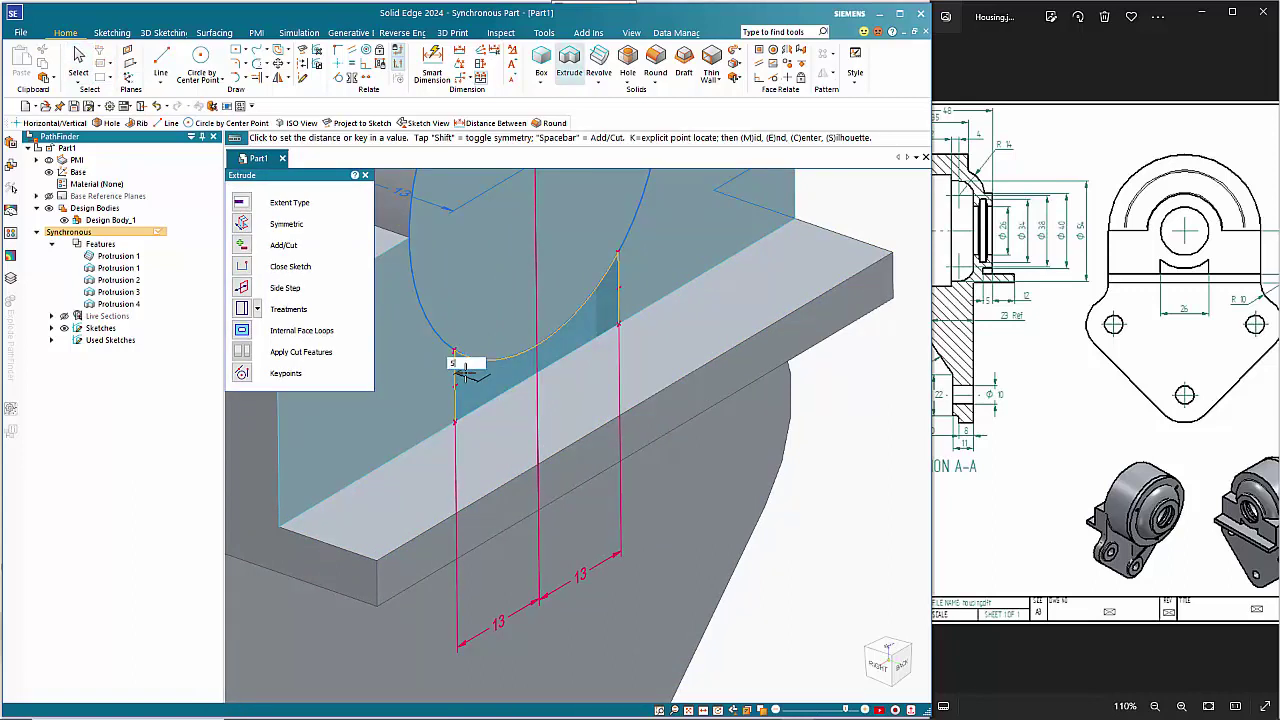
key("Return")
scroll(586, 402, "down", 3)
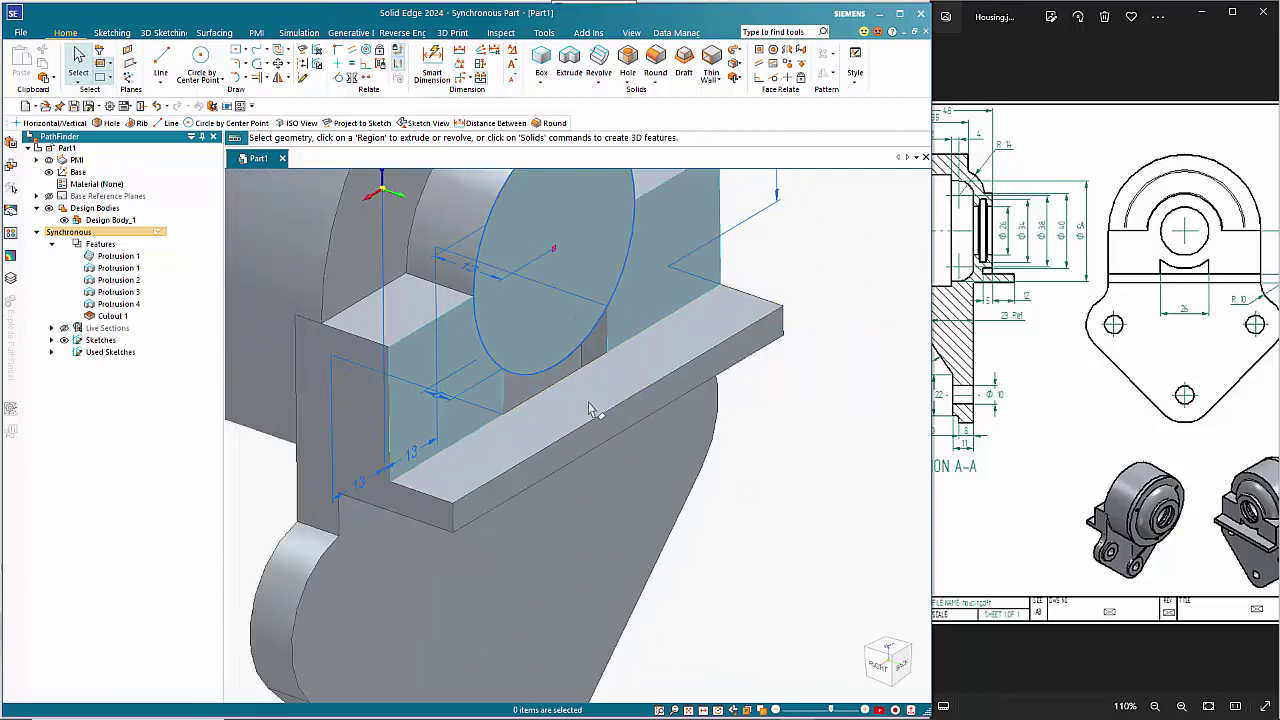
mouse_move(590, 371)
middle_mouse_down()
mouse_move(582, 266)
mouse_move(582, 358)
middle_mouse_up()
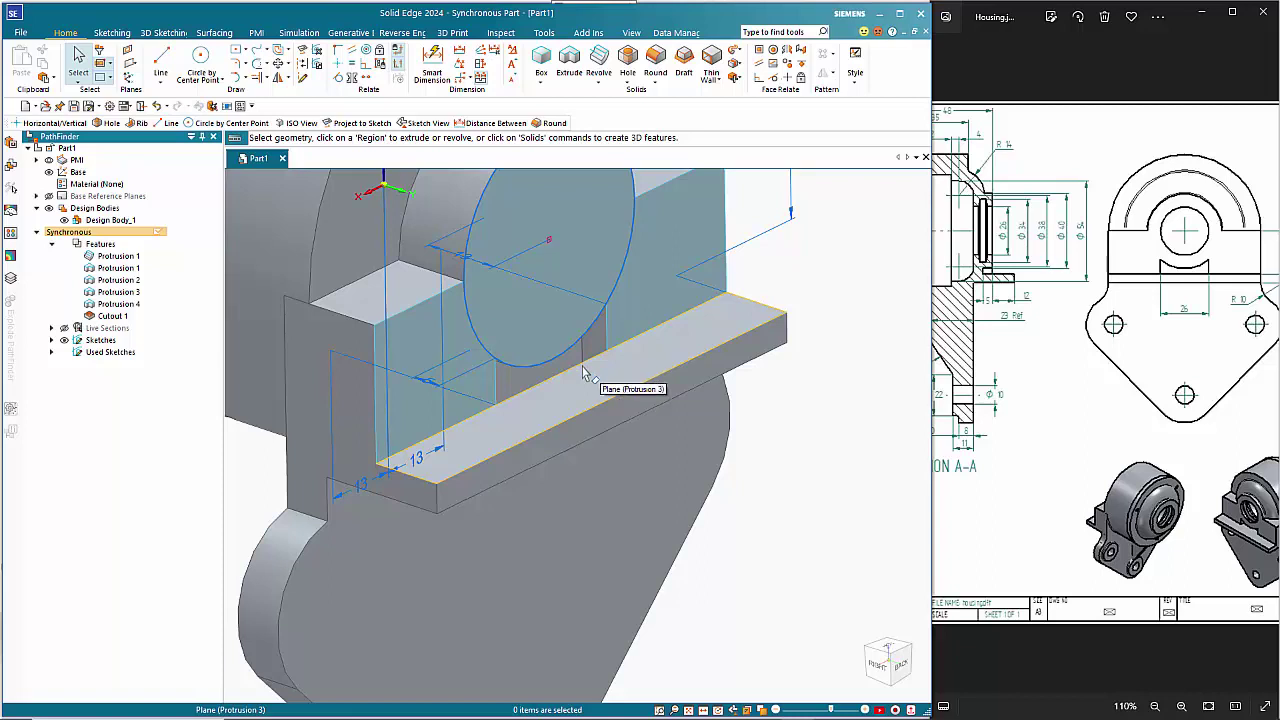
Undo the notch cut and sketch a 26 mm line along the block's lower edge joining the lower ends of the two vertical lines
key("ctrl+z")
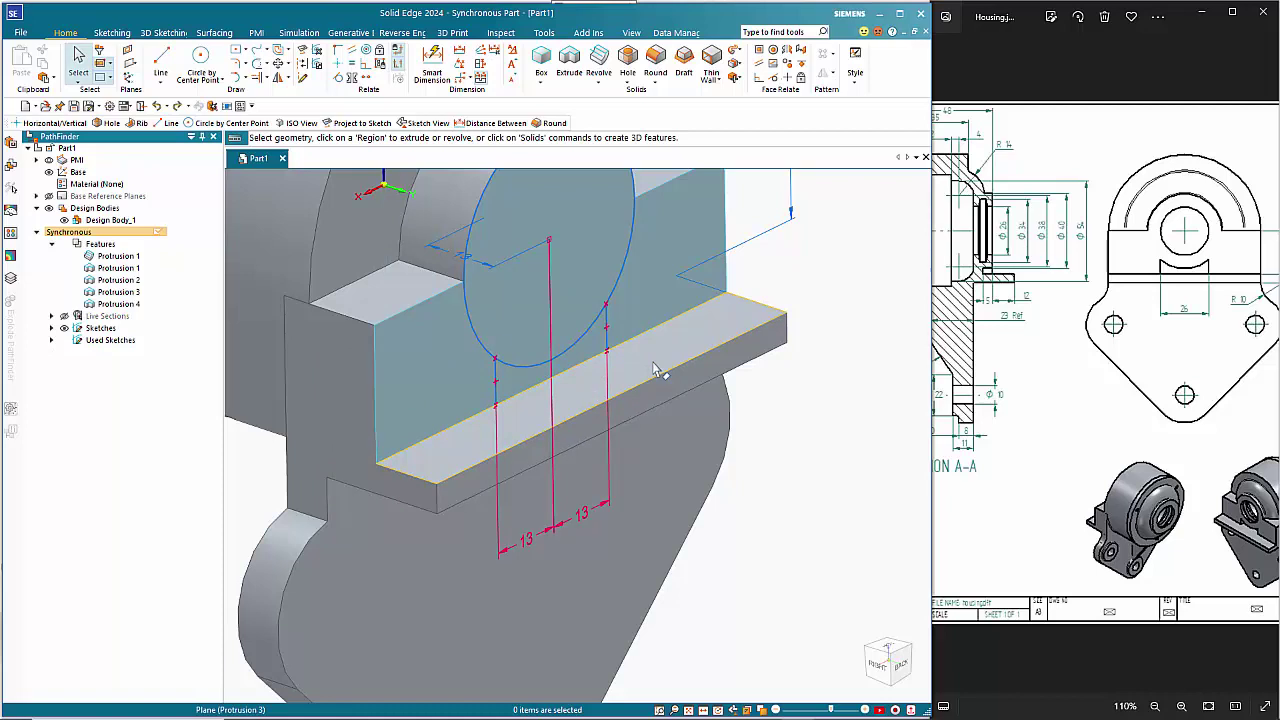
scroll(640, 363, "up", 2)
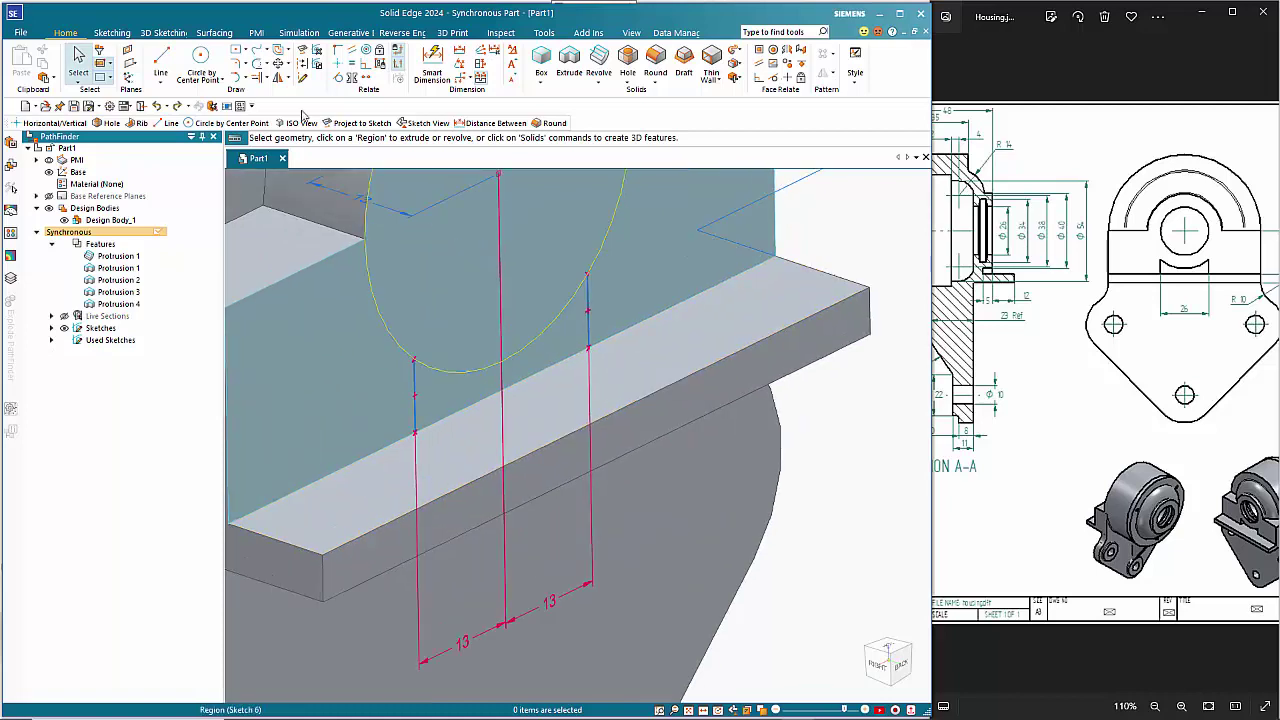
left_click(160, 60)
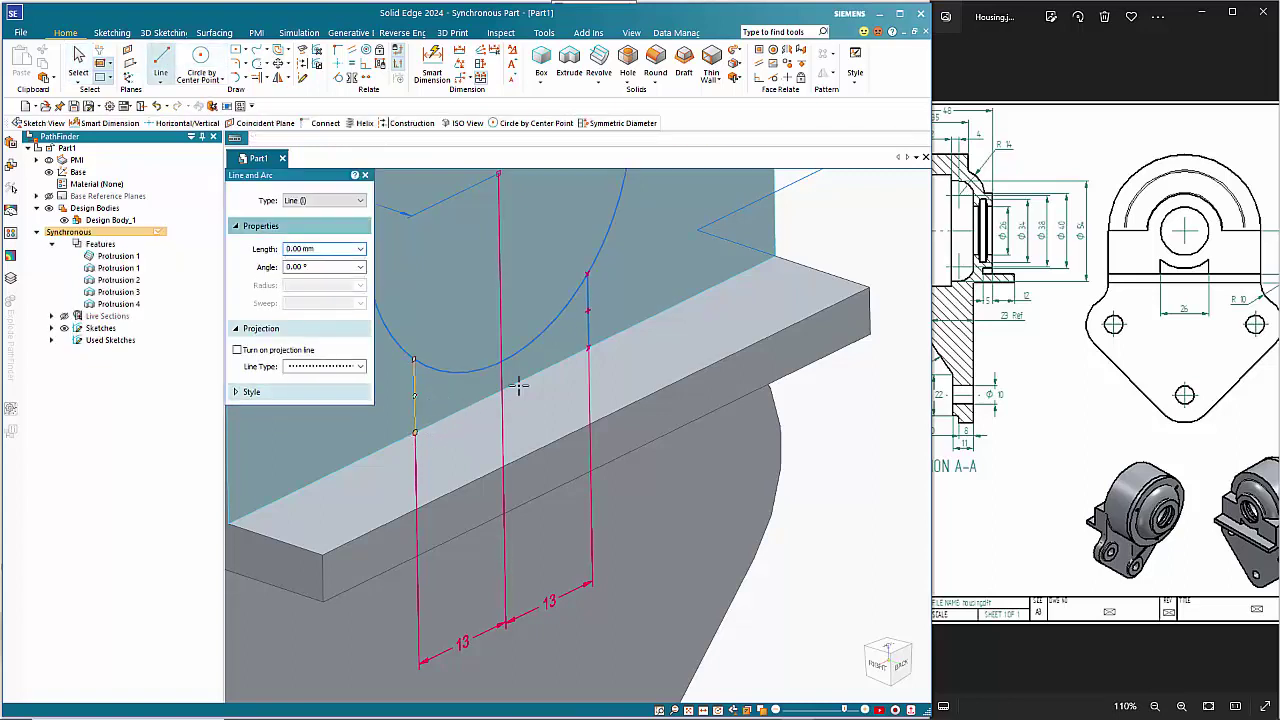
left_click(414, 432)
left_click(588, 348)
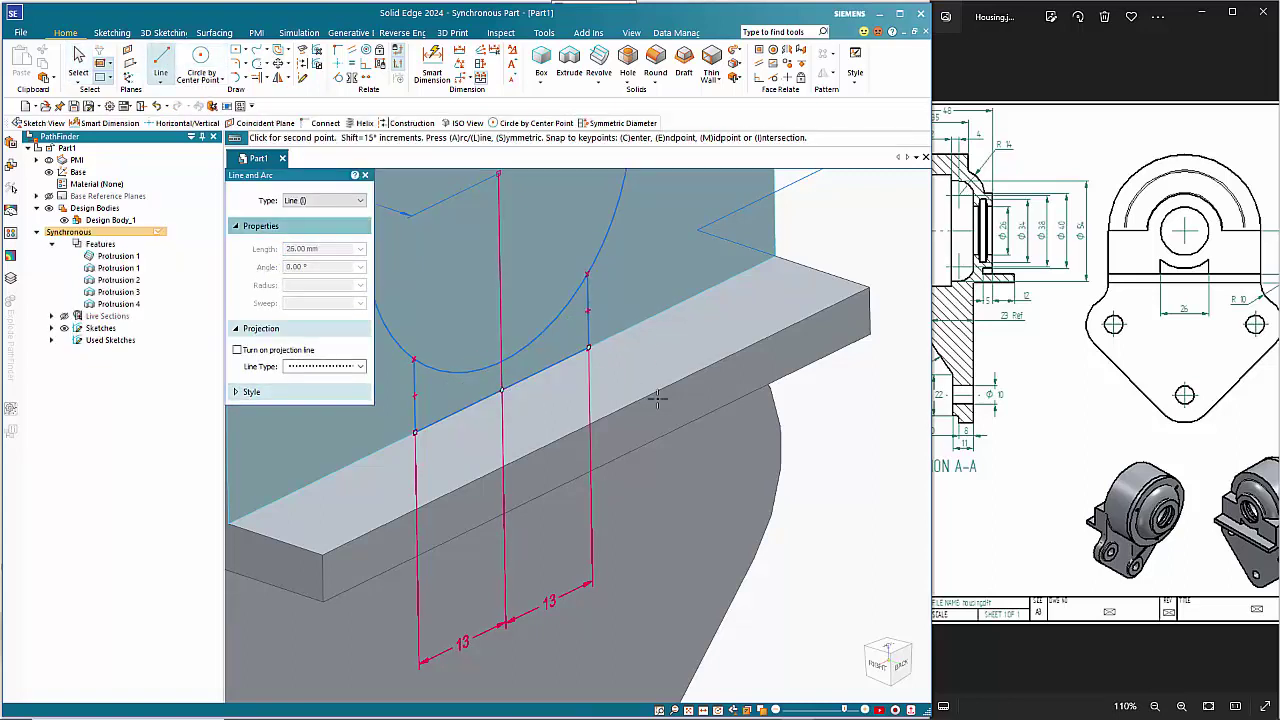
right_click(642, 332)
key("Escape")
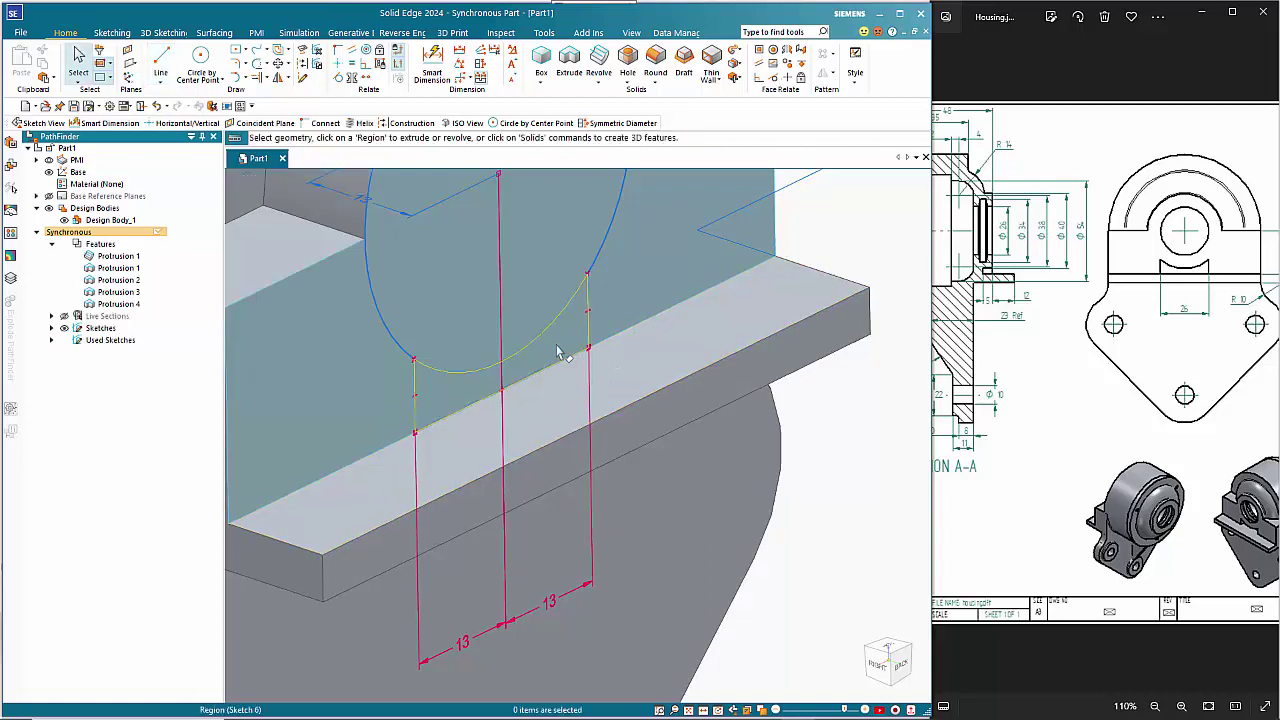
Cut the closed region between the circle's lower arc, the two vertical lines and the bottom line into the block
left_click(563, 355)
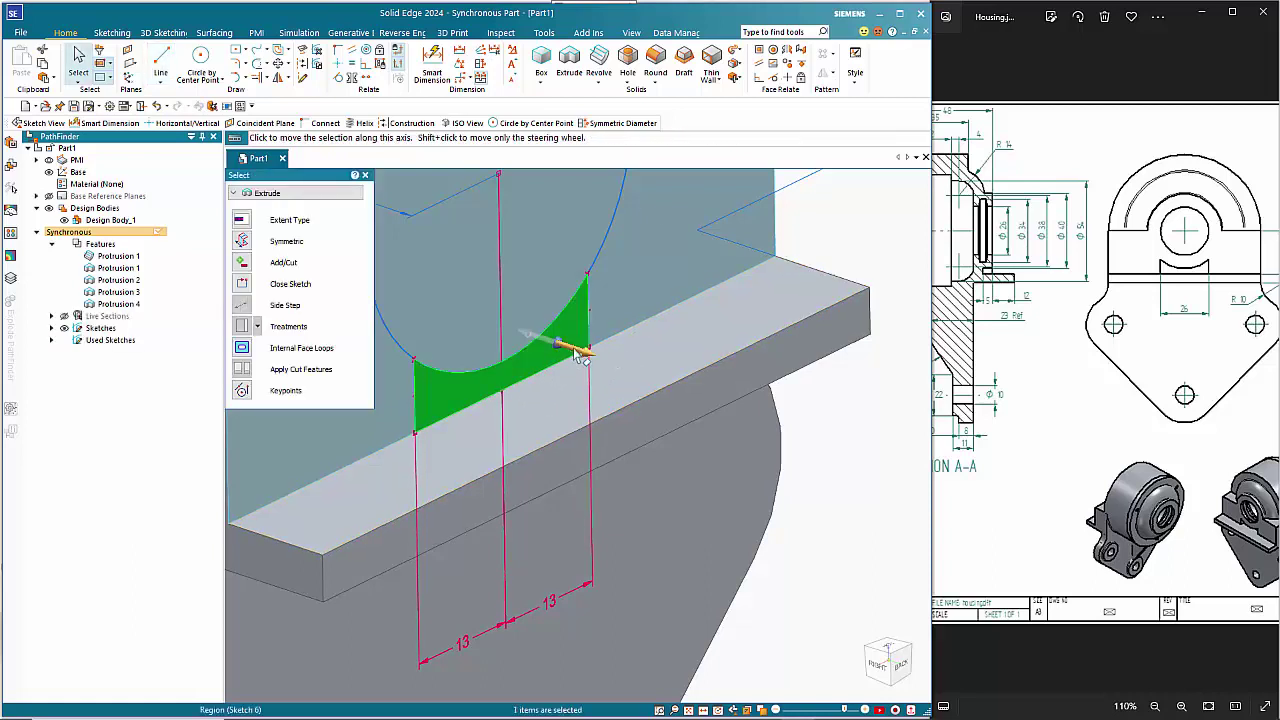
left_click(584, 353)
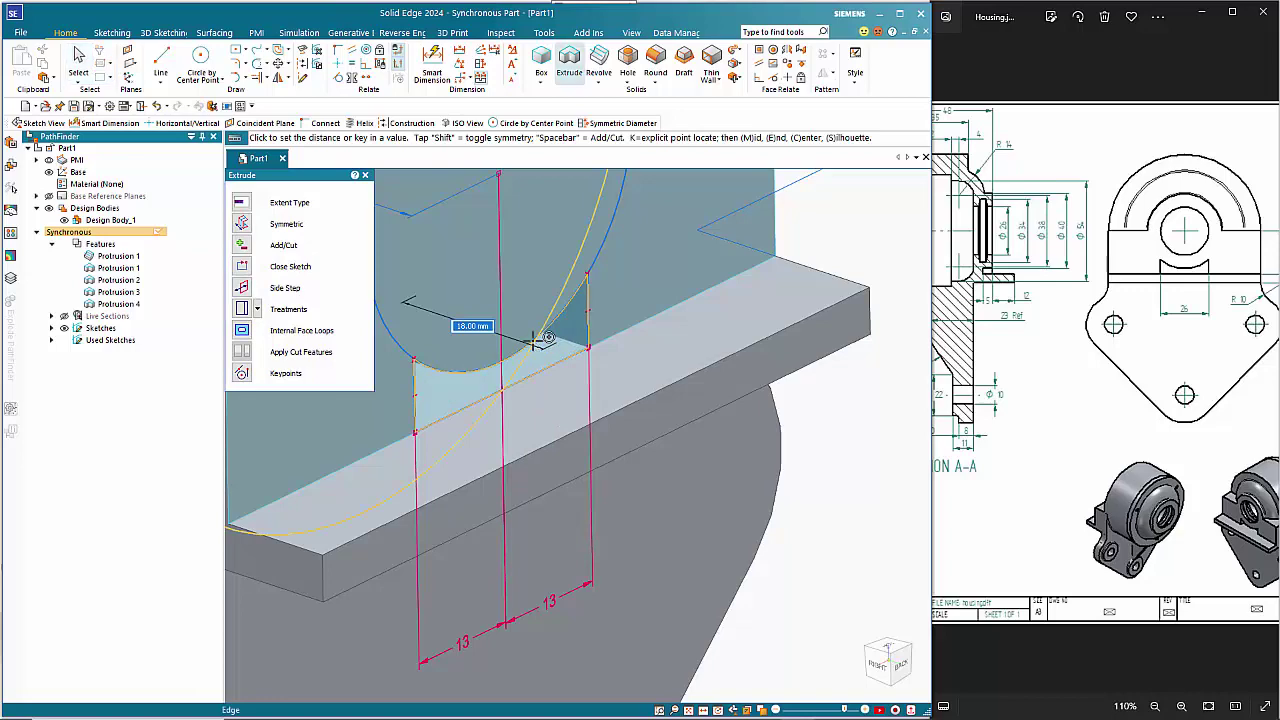
left_click(537, 340)
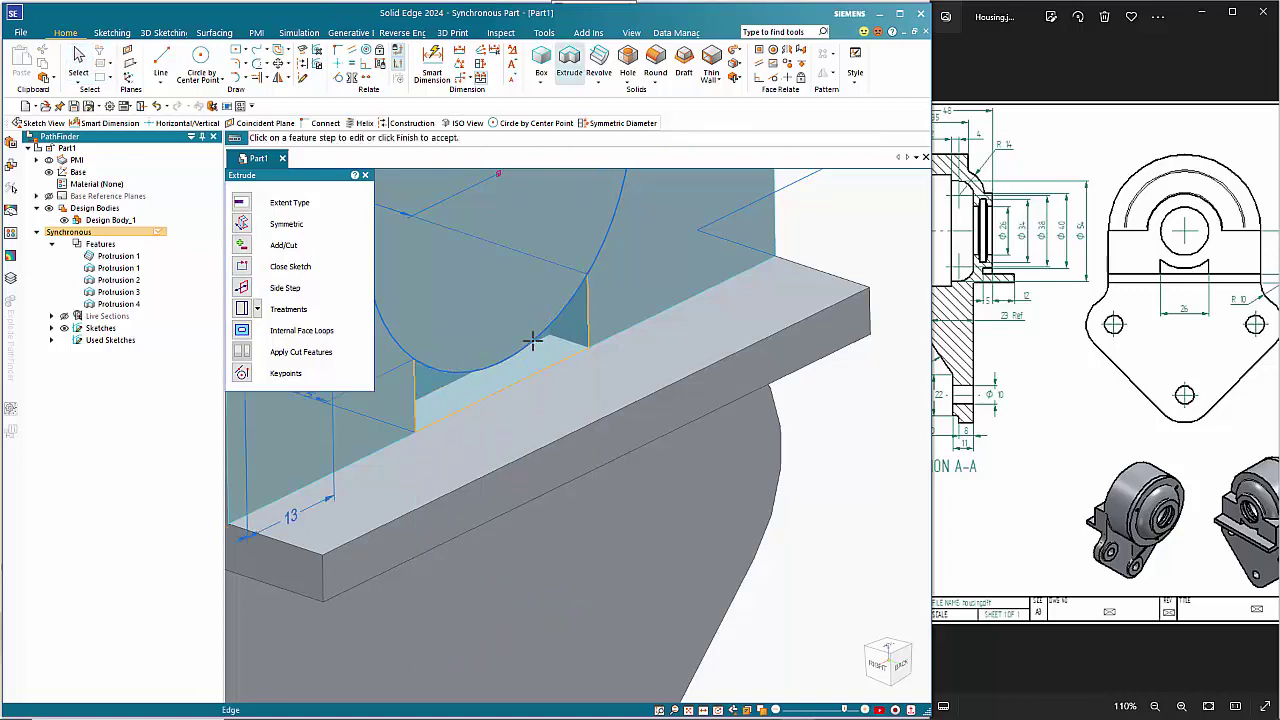
scroll(530, 385, "down", 3)
middle_click_drag(524, 377, 524, 351)
scroll(534, 373, "up", 2)
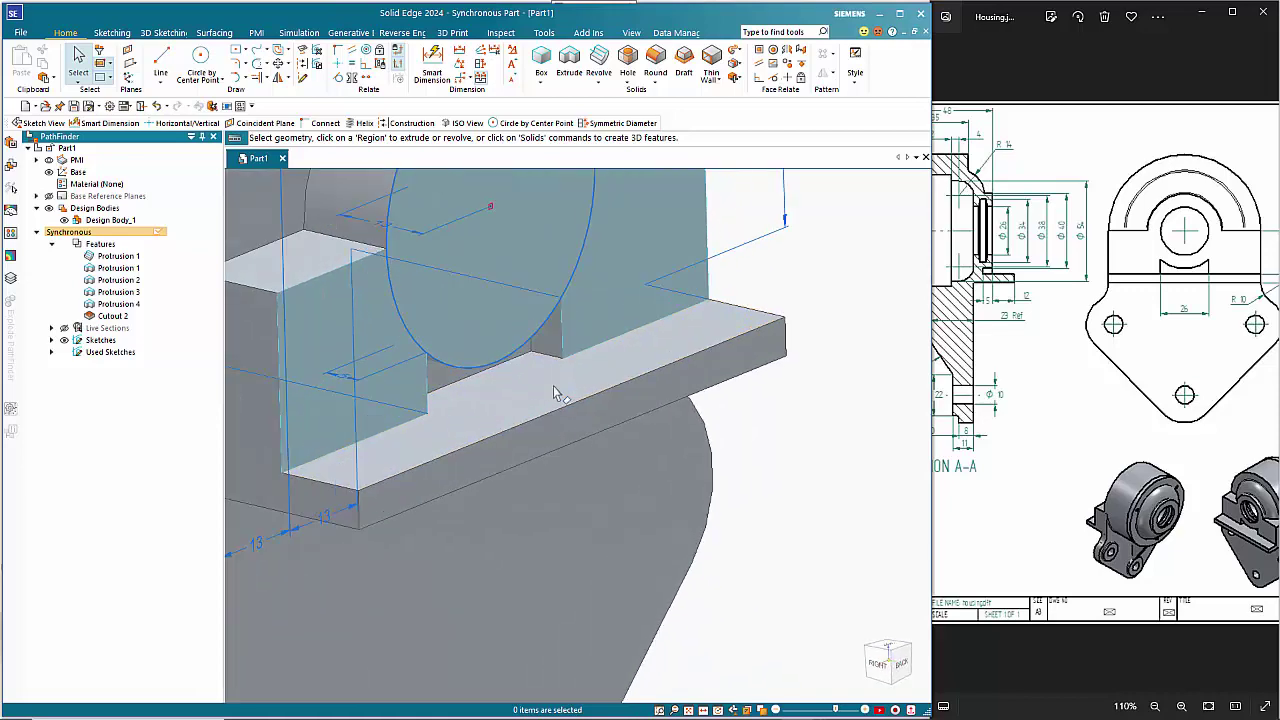
scroll(552, 391, "down", 4)
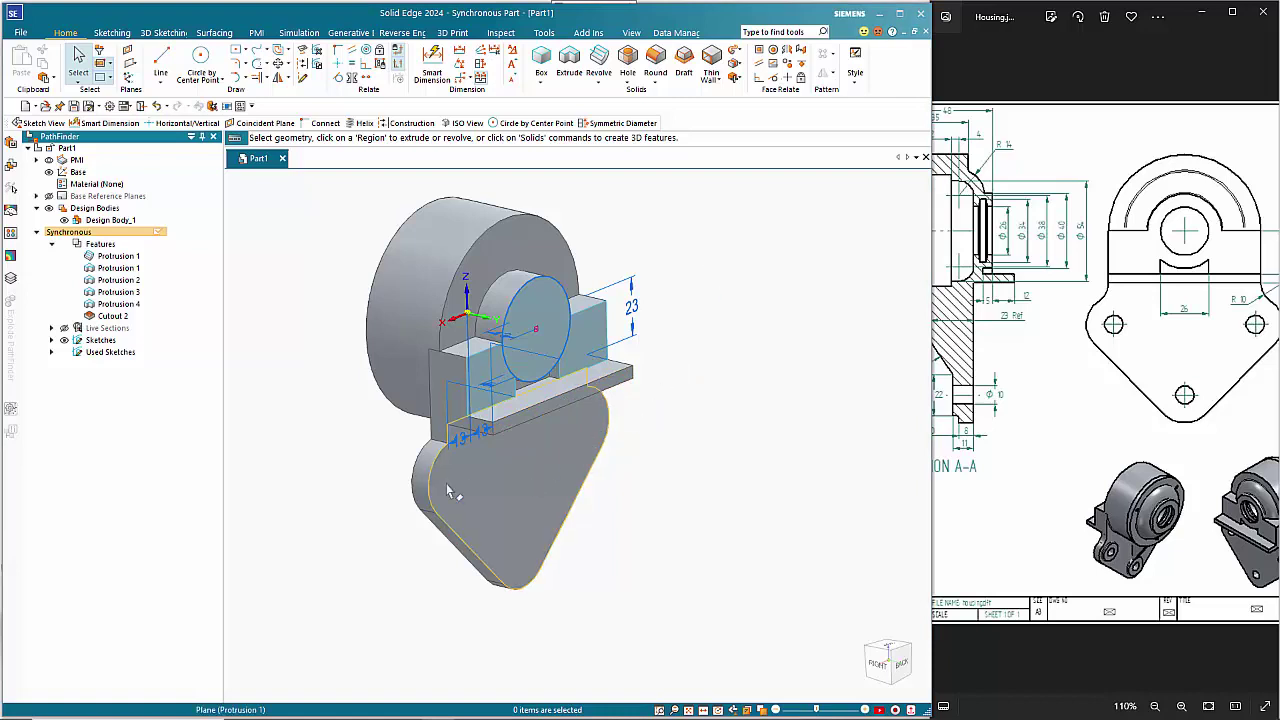
Sketch three 22 mm diameter circles on the triangular flange's front face, centred on its three rounded corners
key("ctrl+r")
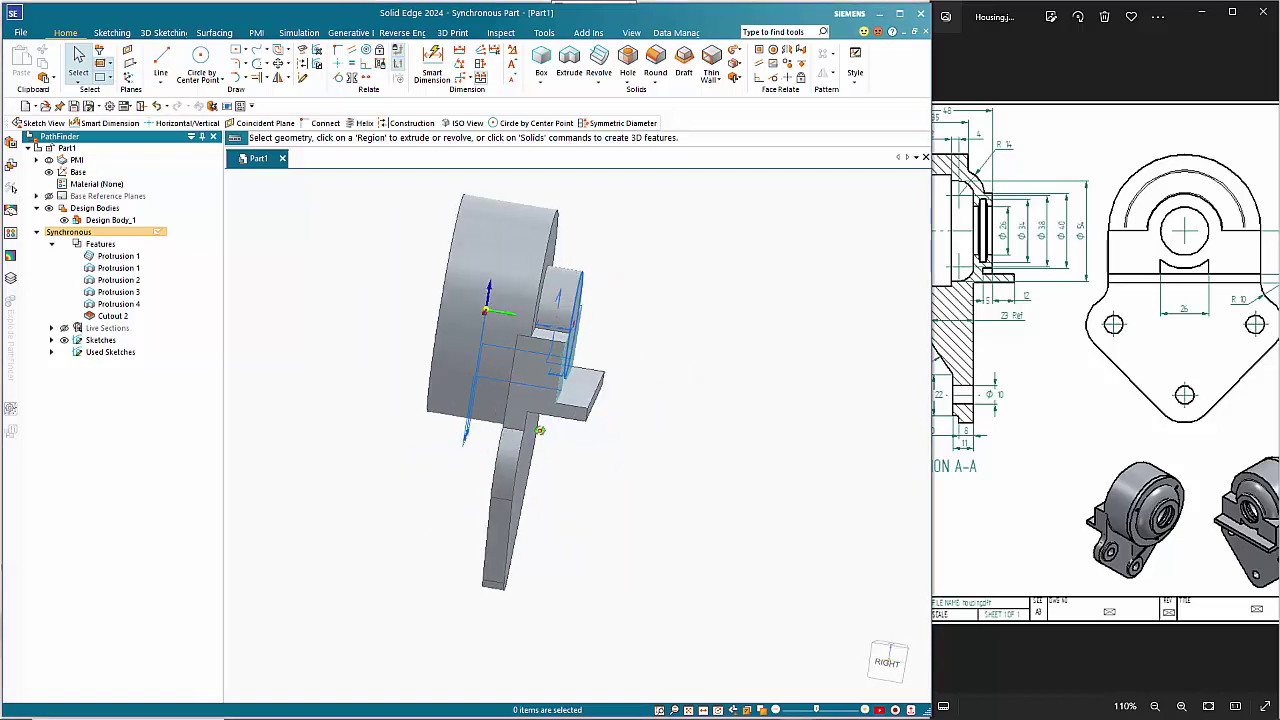
middle_click_drag(540, 431, 568, 426)
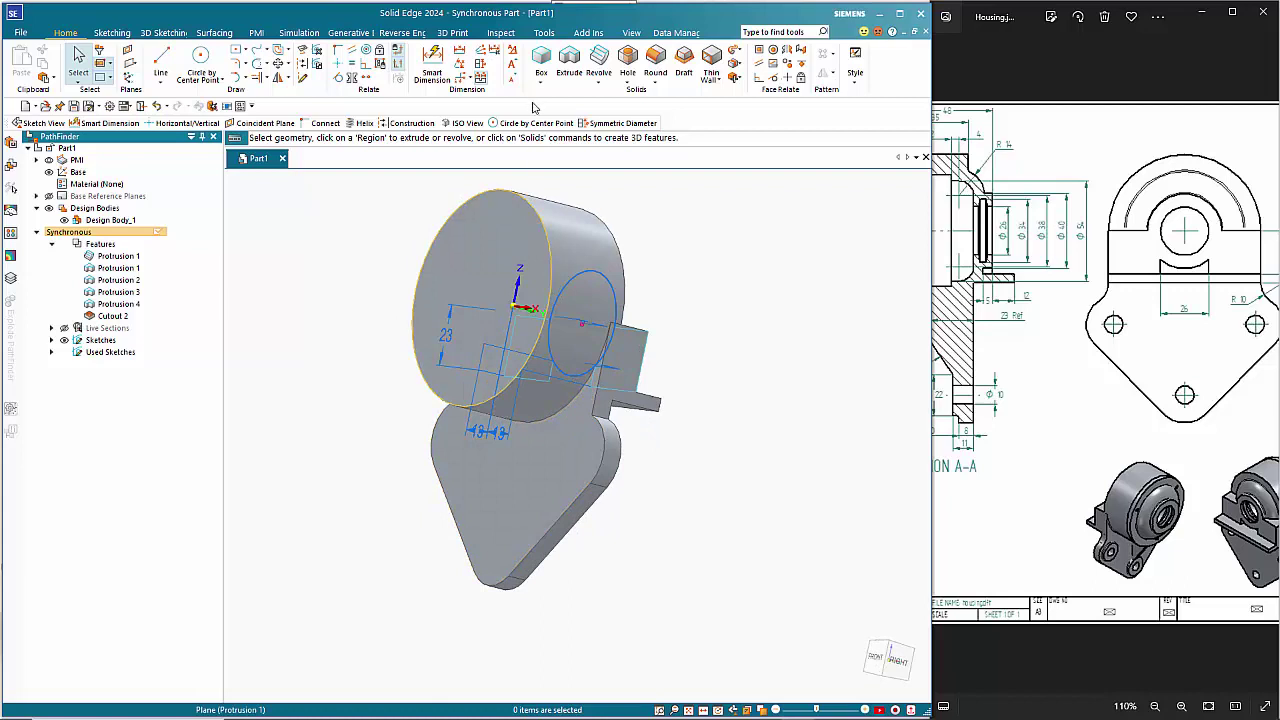
left_click(202, 60)
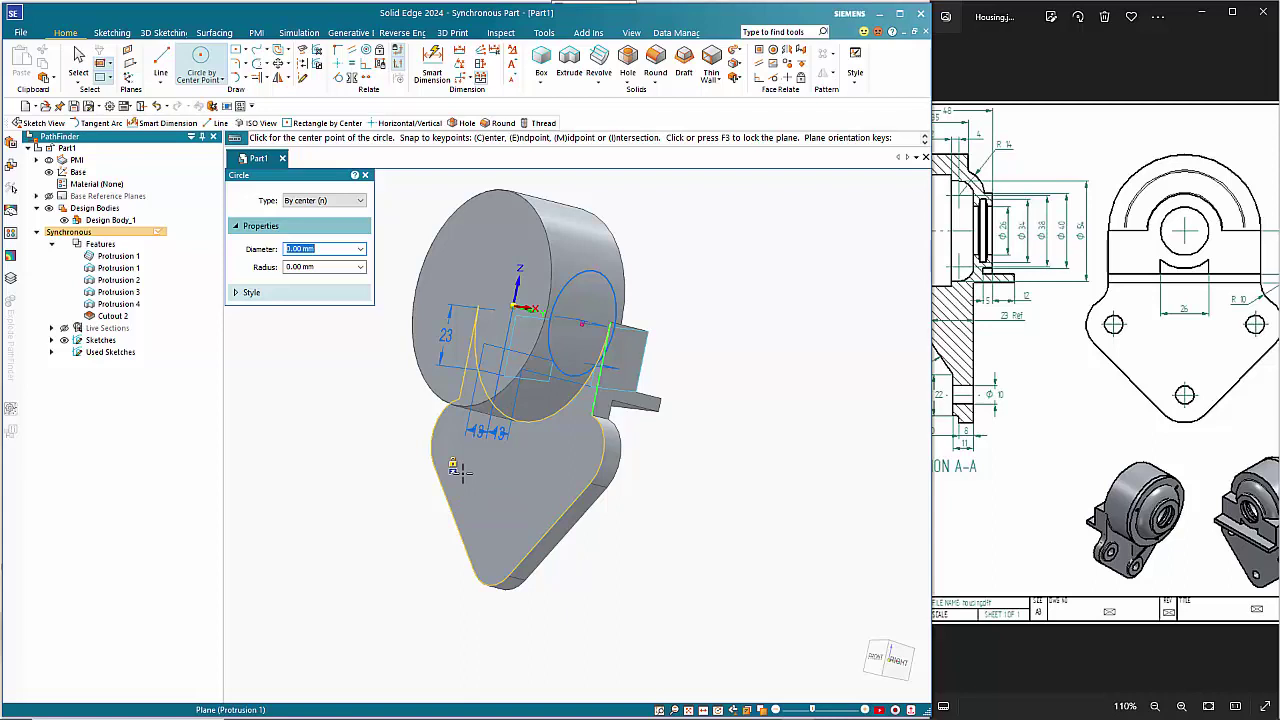
left_click(455, 470)
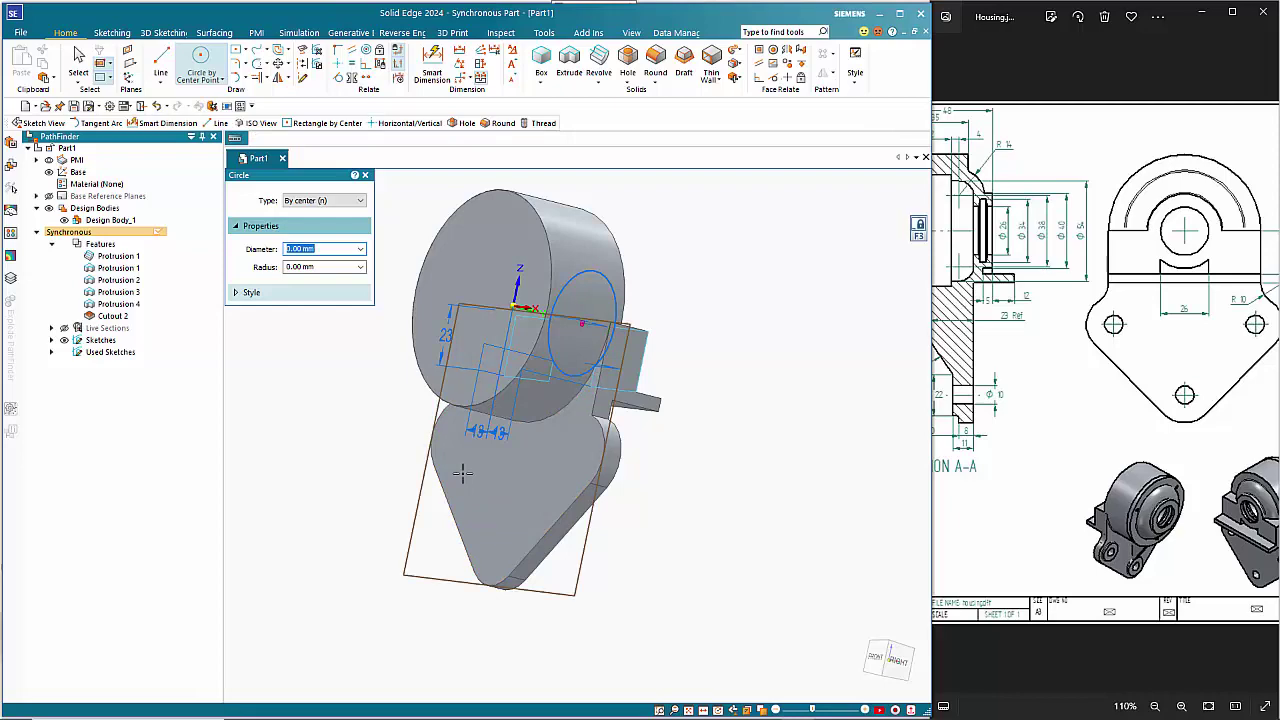
key("ctrl+h")
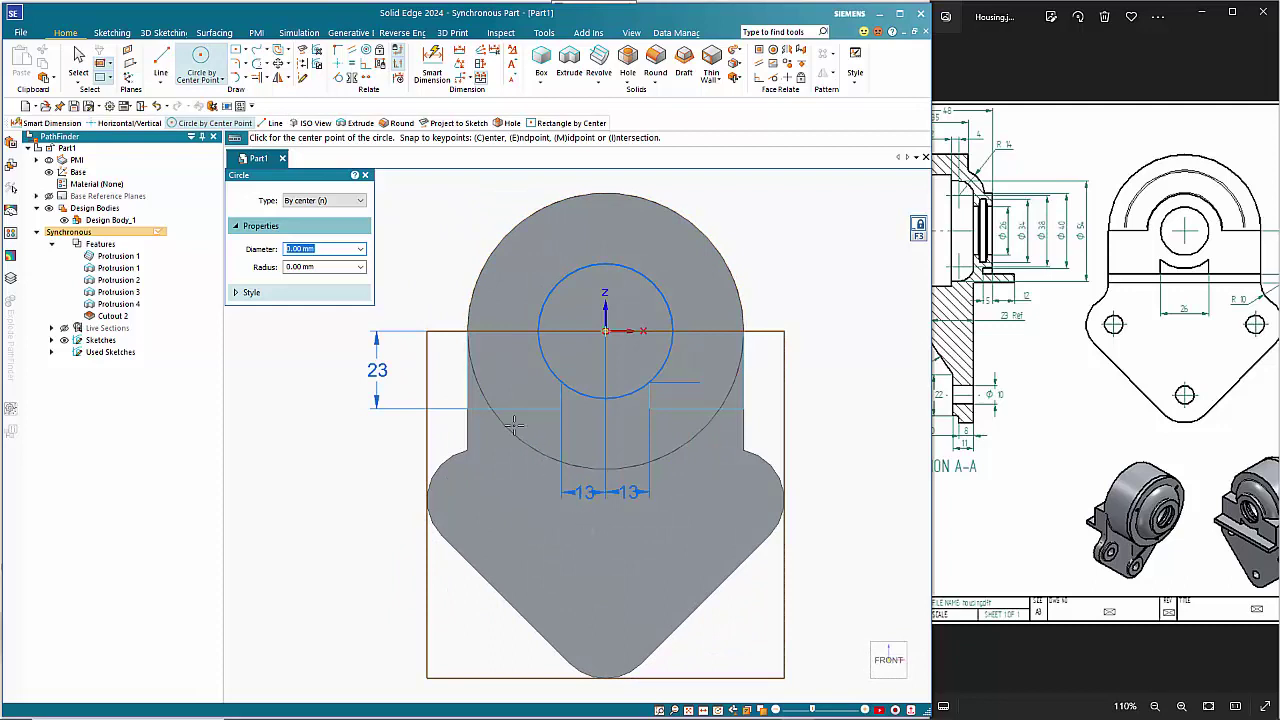
type("22")
key("Return")
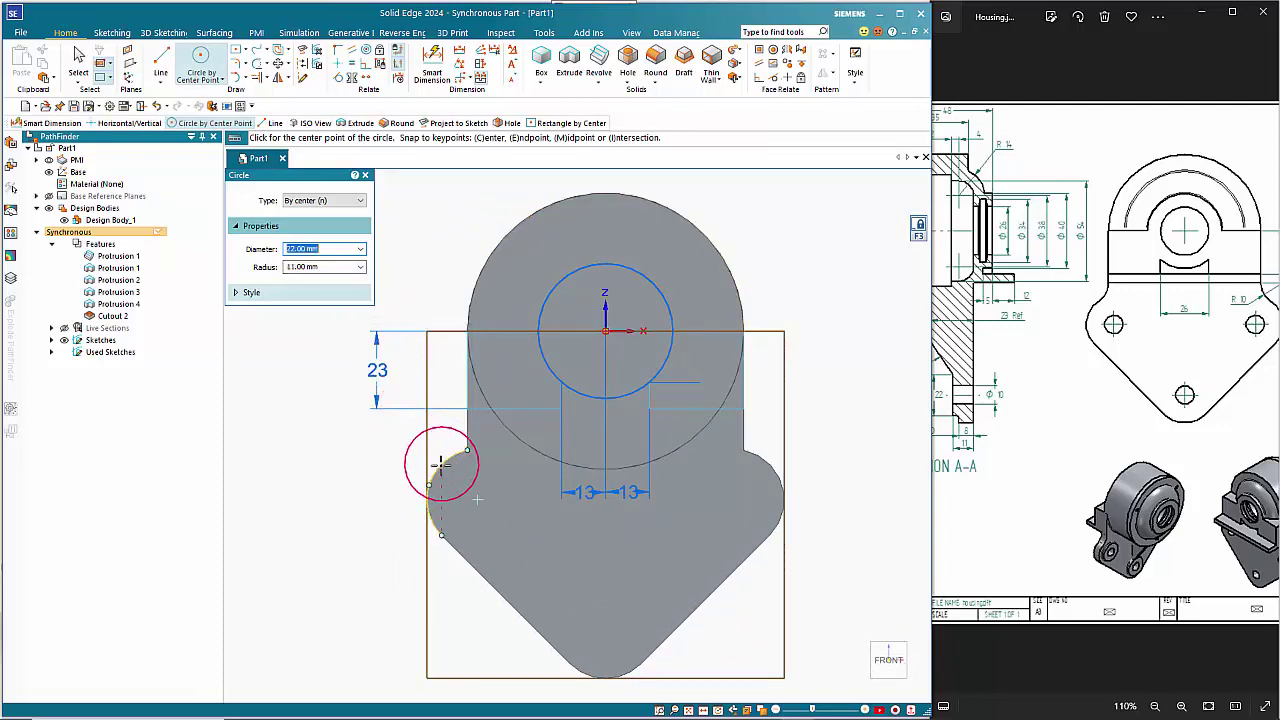
left_click(477, 500)
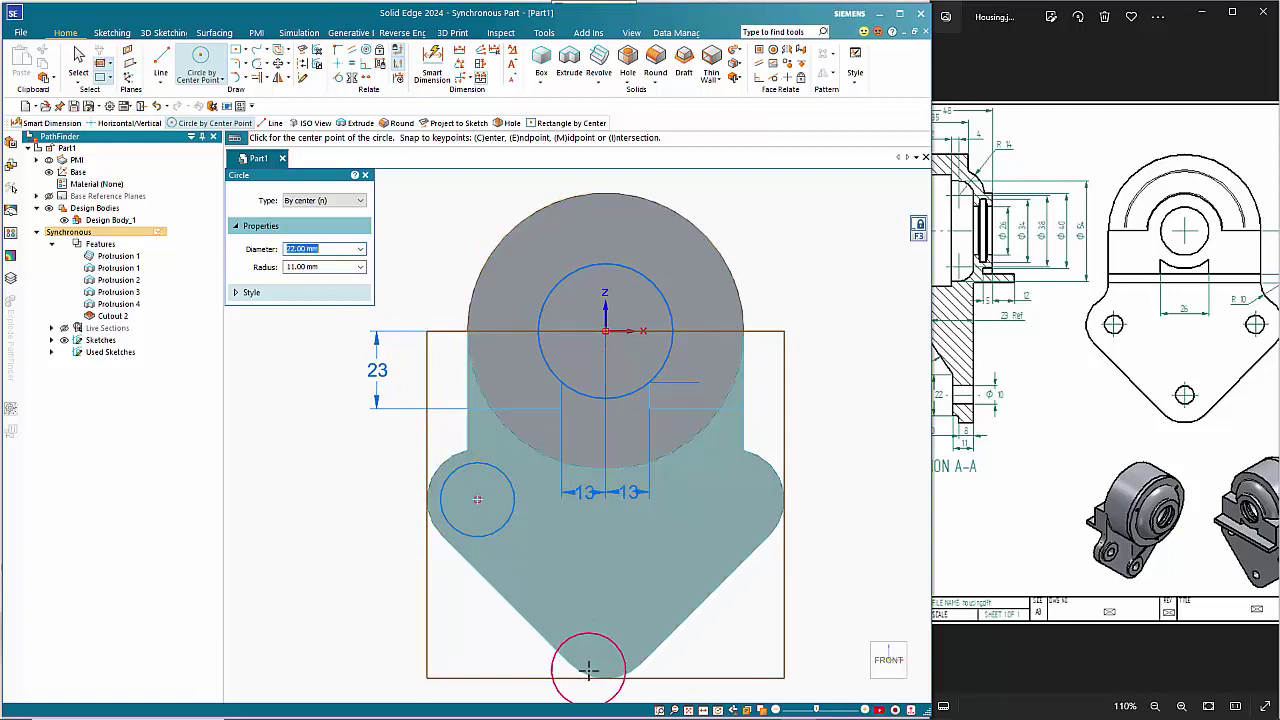
left_click(605, 627)
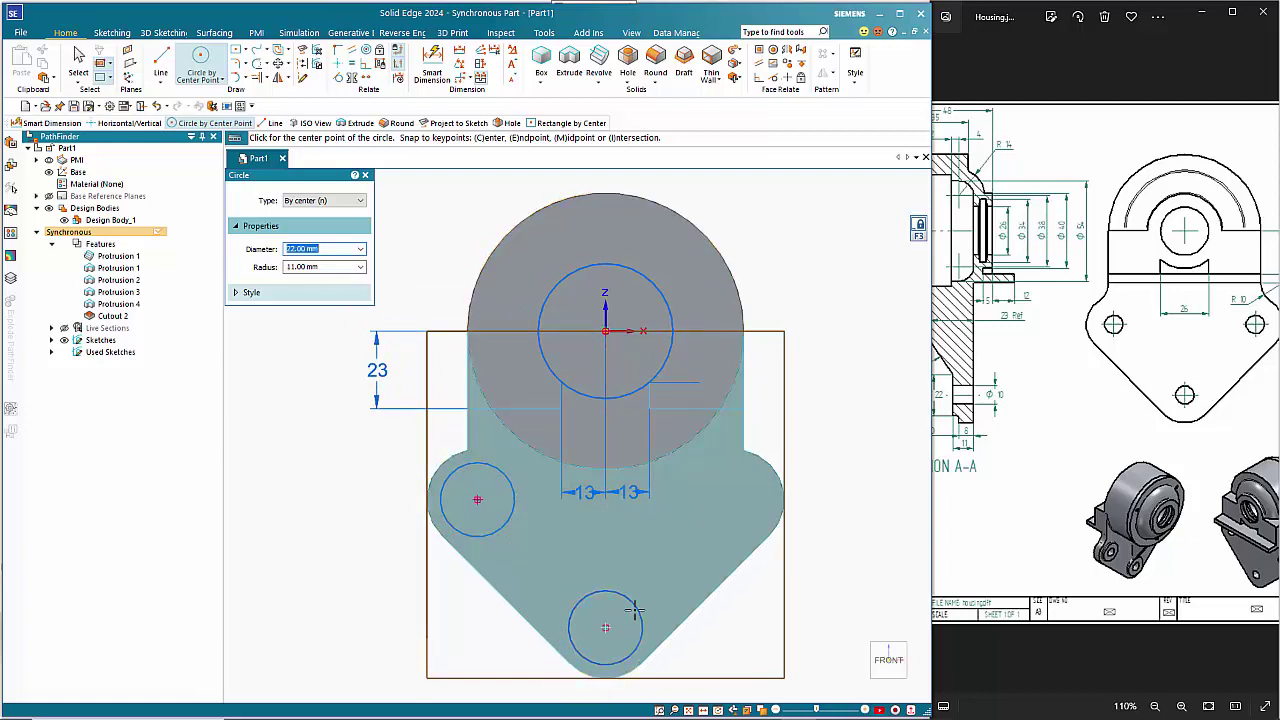
left_click(735, 499)
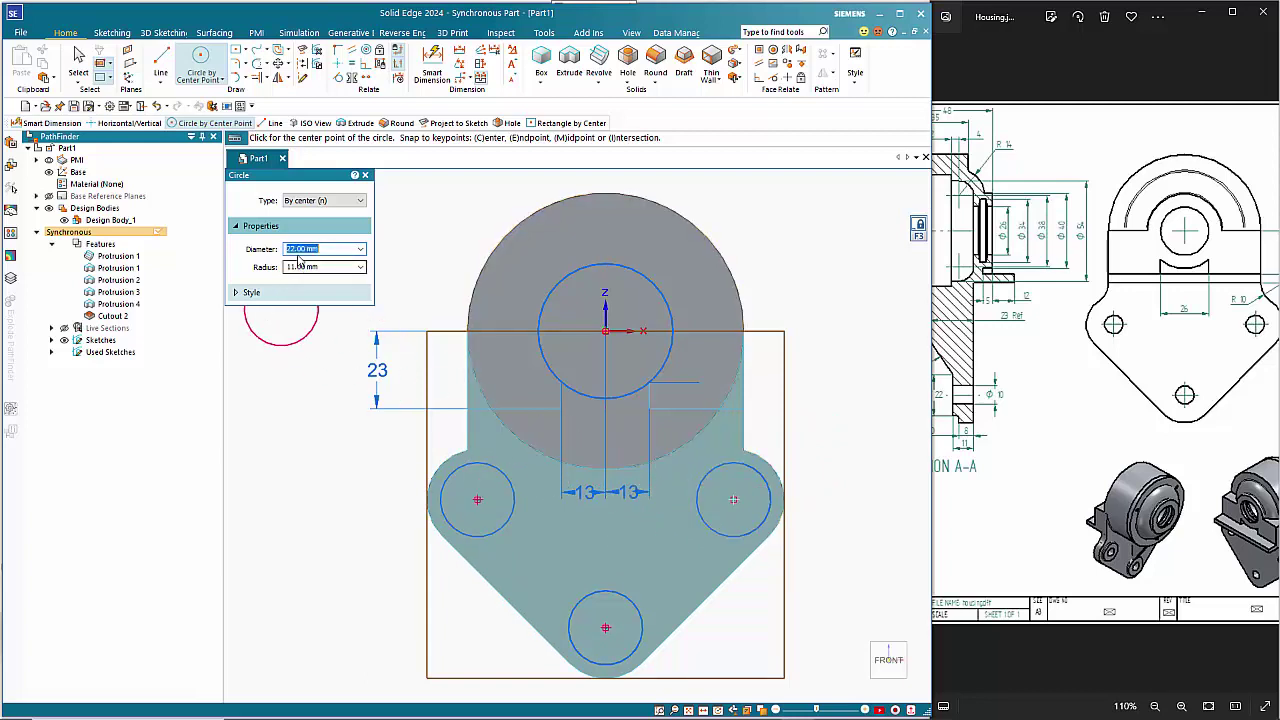
Sketch a concentric 10 mm diameter circle inside each of the three 22 mm circles on the flange
type("10")
key("Return")
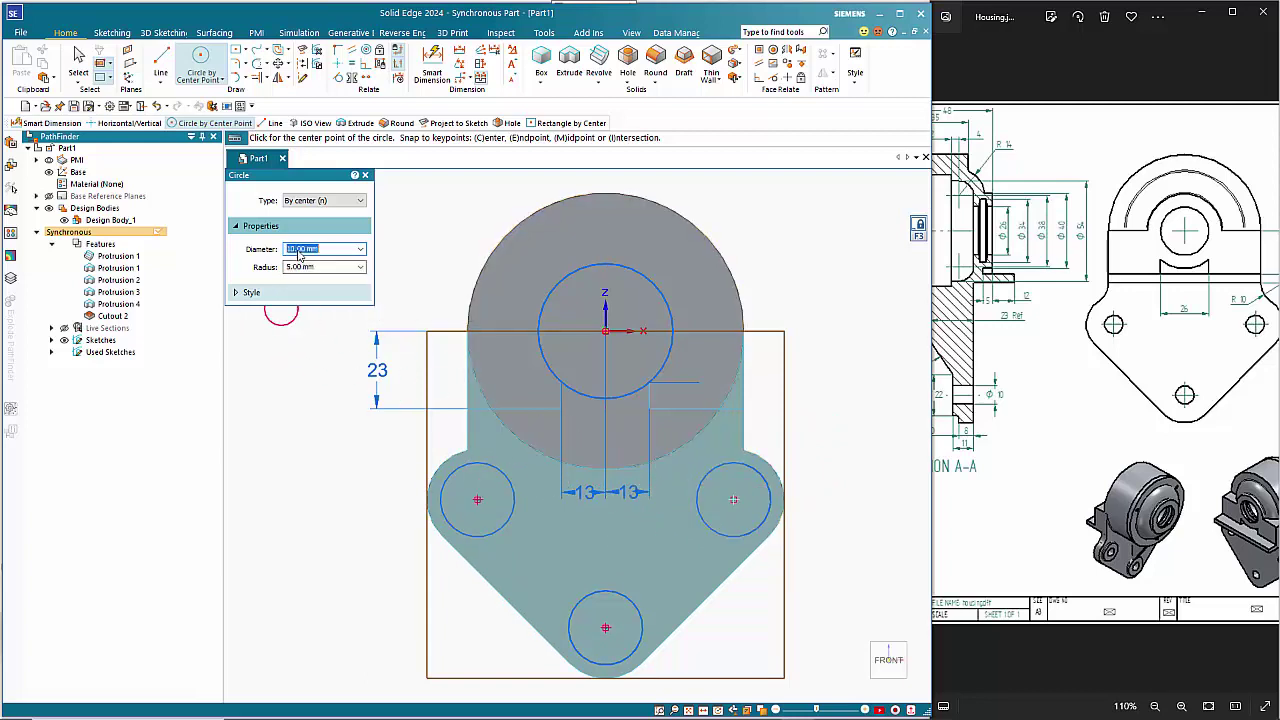
left_click(477, 498)
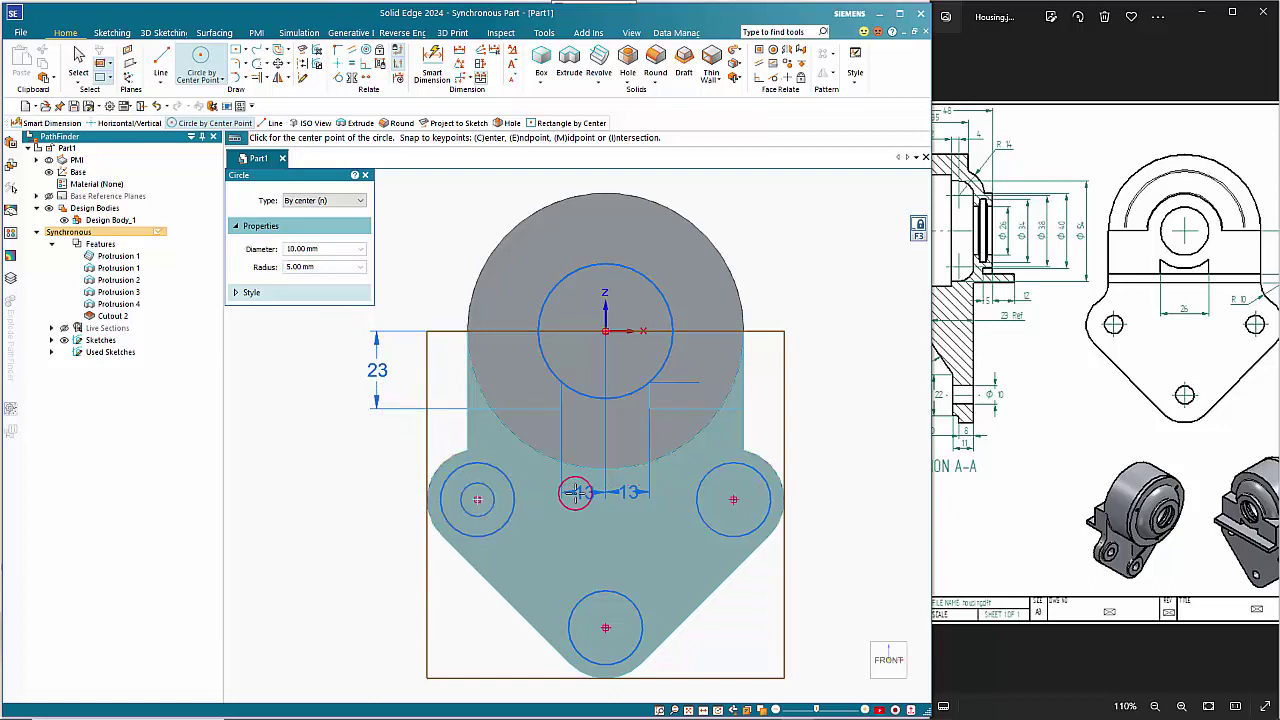
left_click(733, 500)
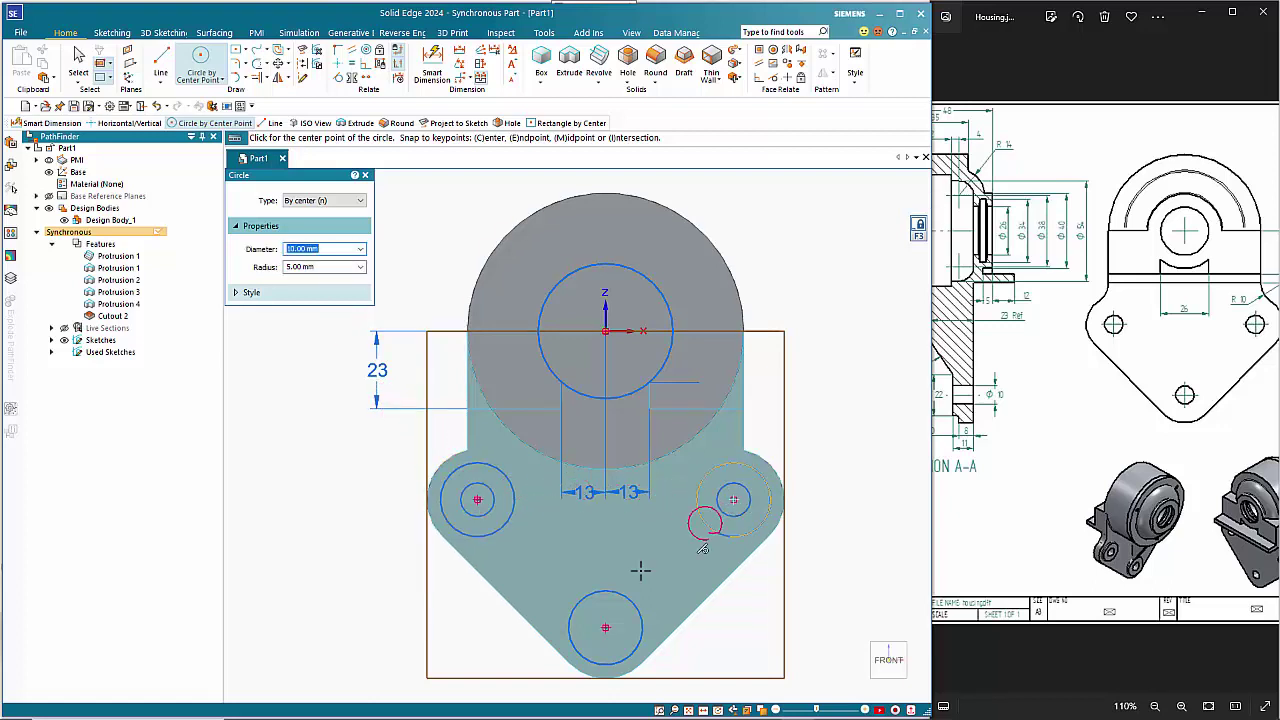
left_click(605, 627)
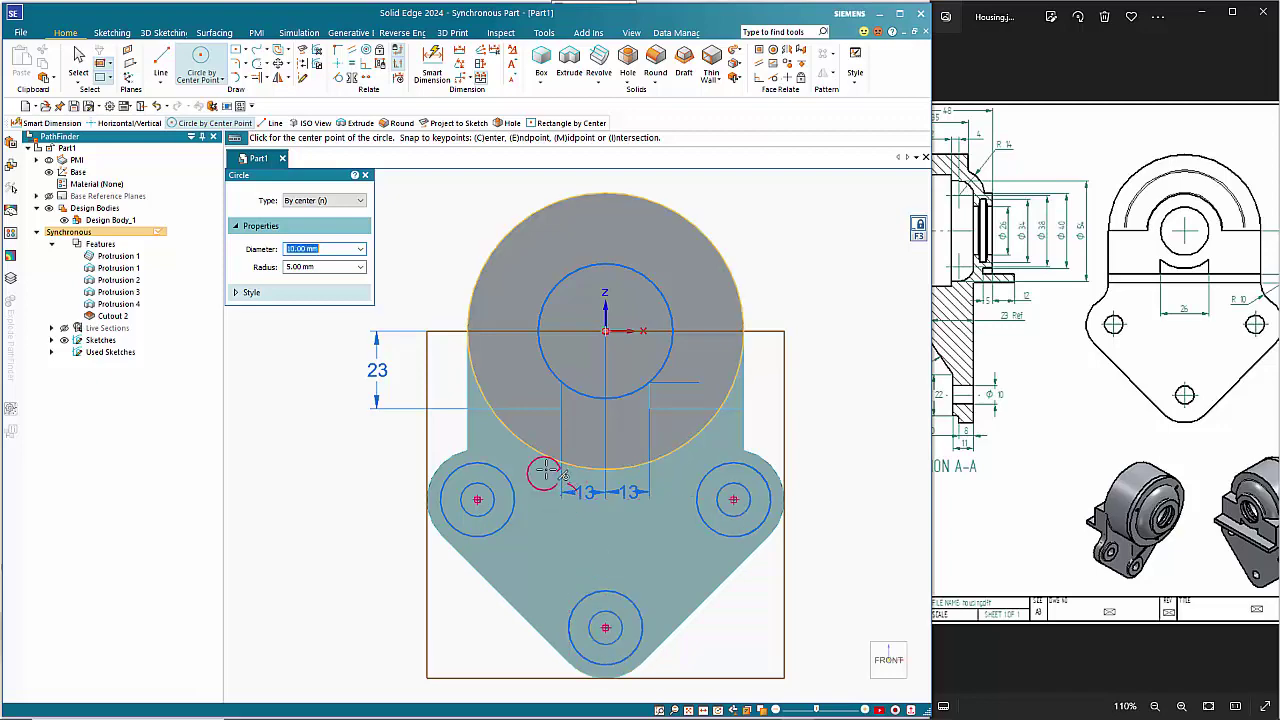
key("Escape")
Extrude the three ring regions between the 22 mm and 10 mm circles 3 mm outward from the flange's front face
middle_click_drag(545, 472, 496, 480)
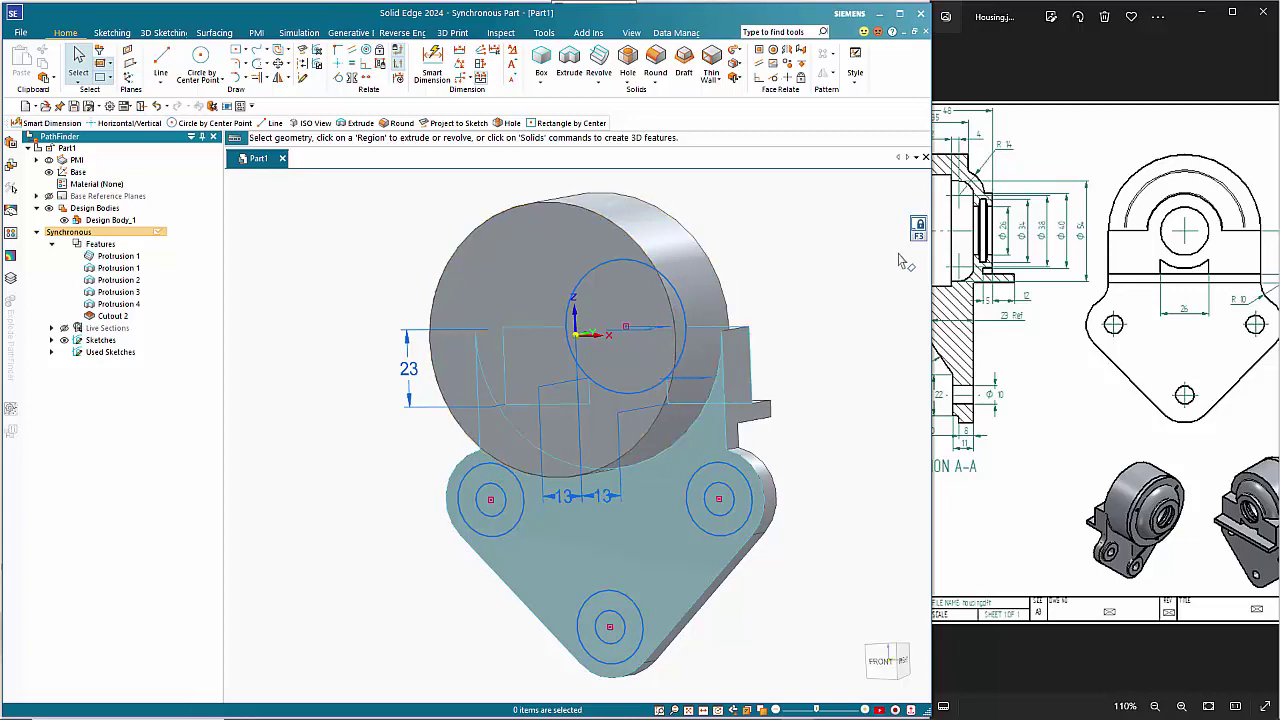
left_click(478, 530)
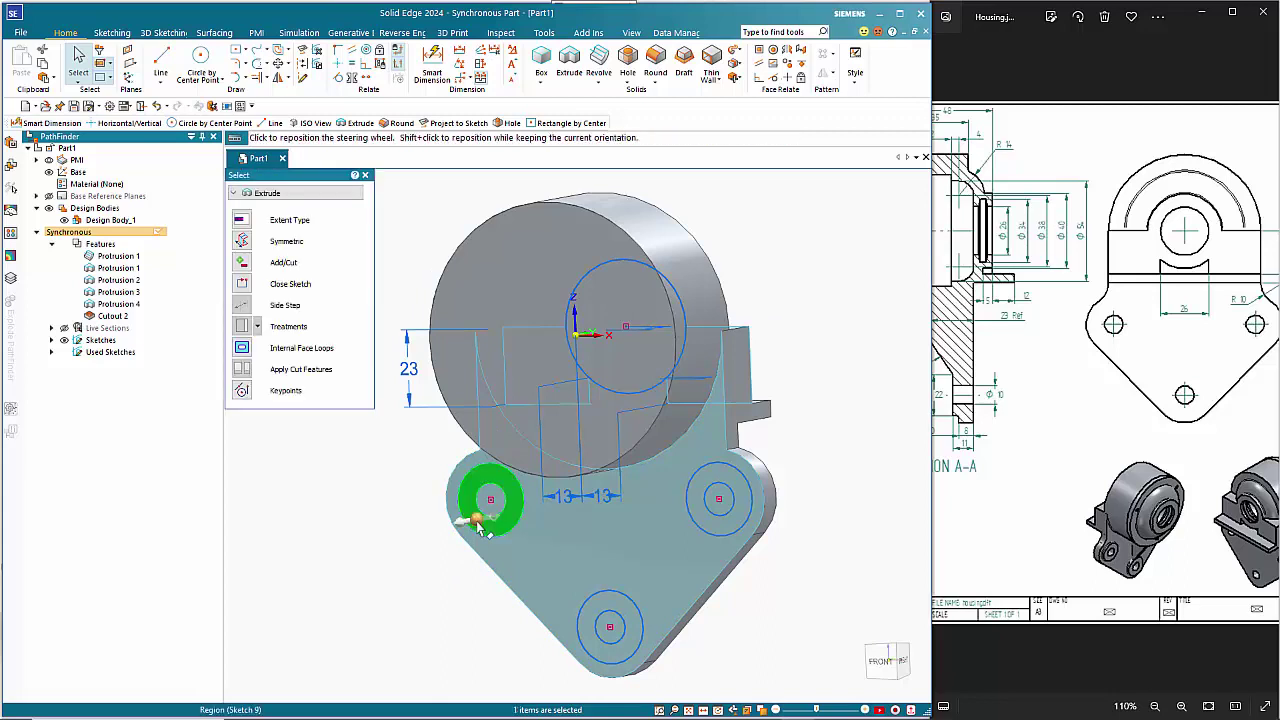
left_click(590, 624)
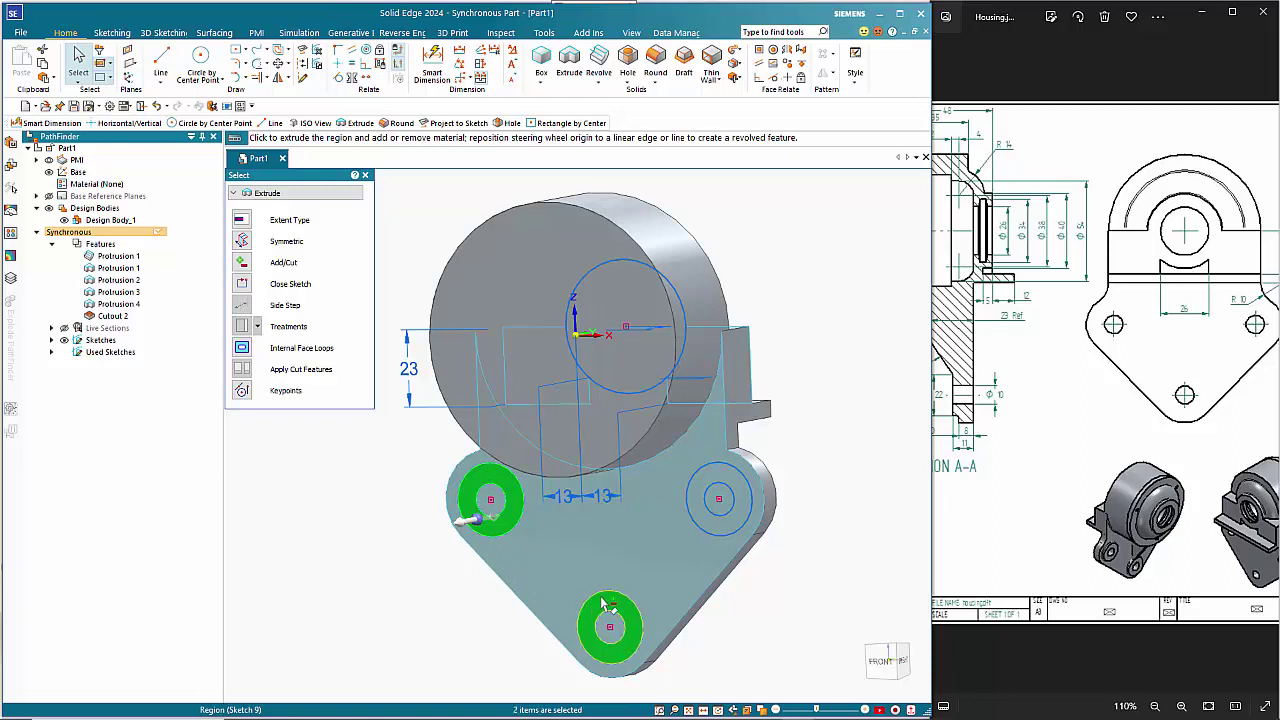
left_click(716, 533)
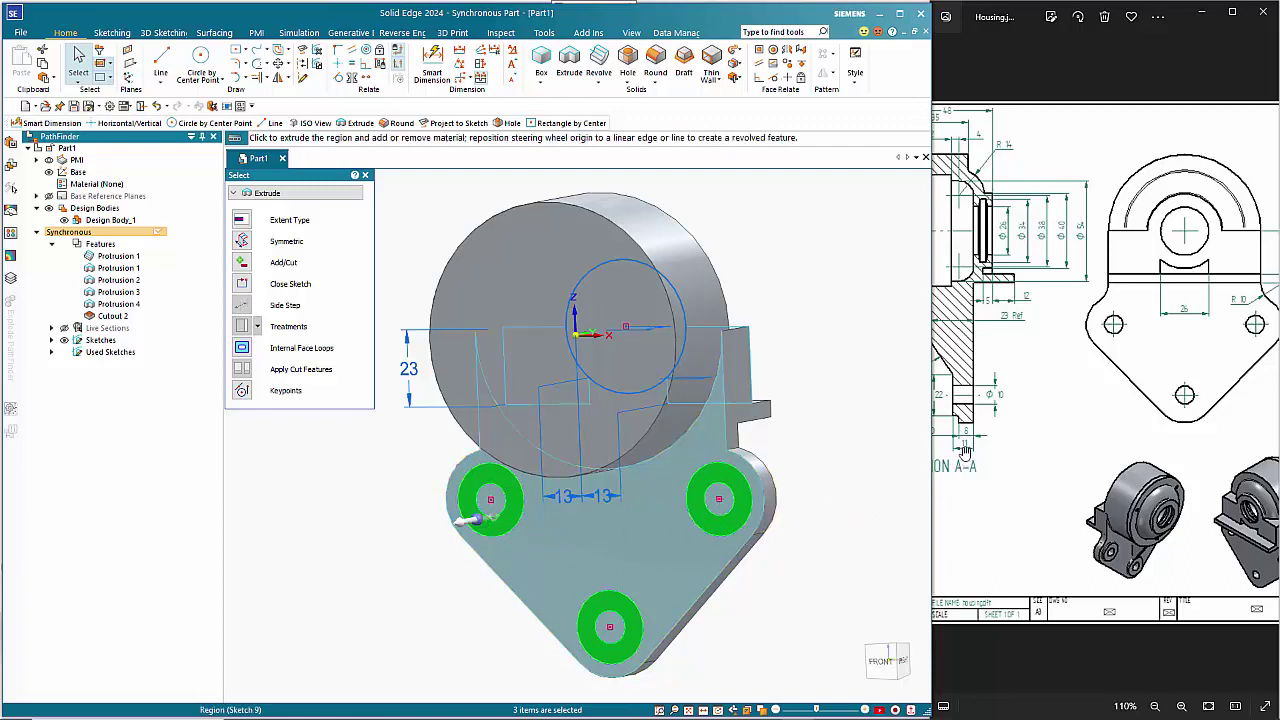
left_click(470, 523)
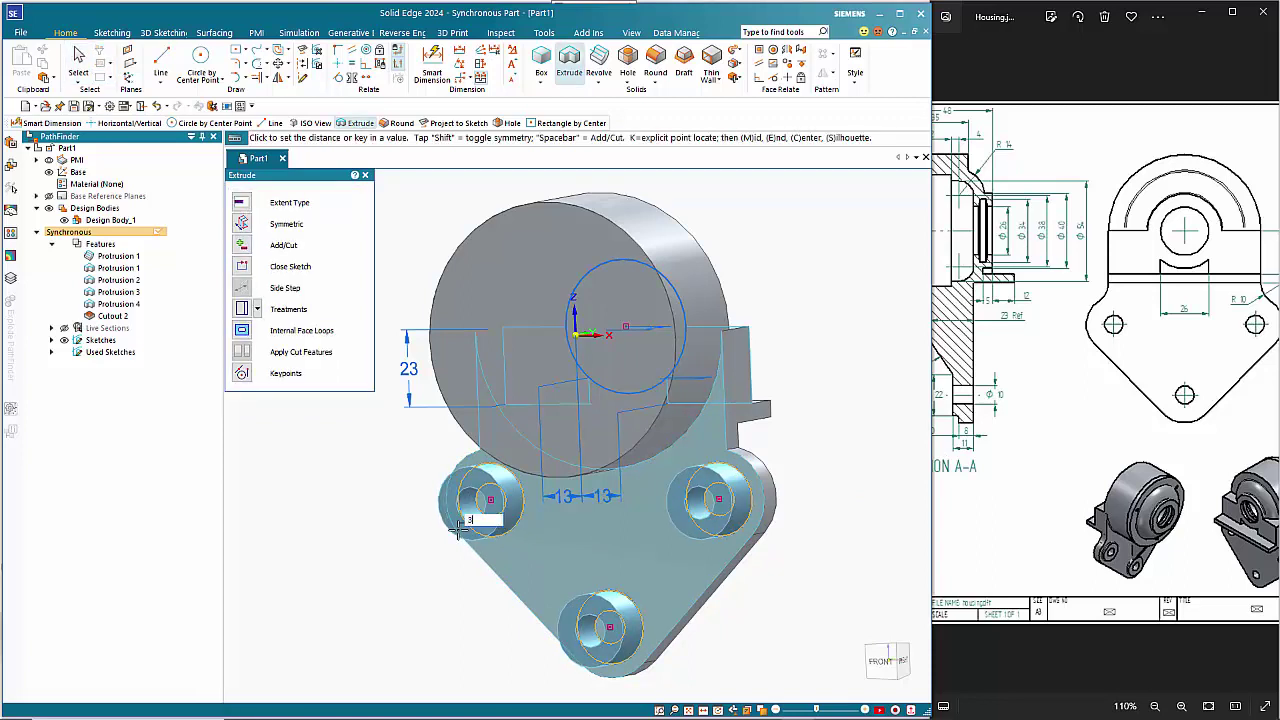
left_click(457, 530)
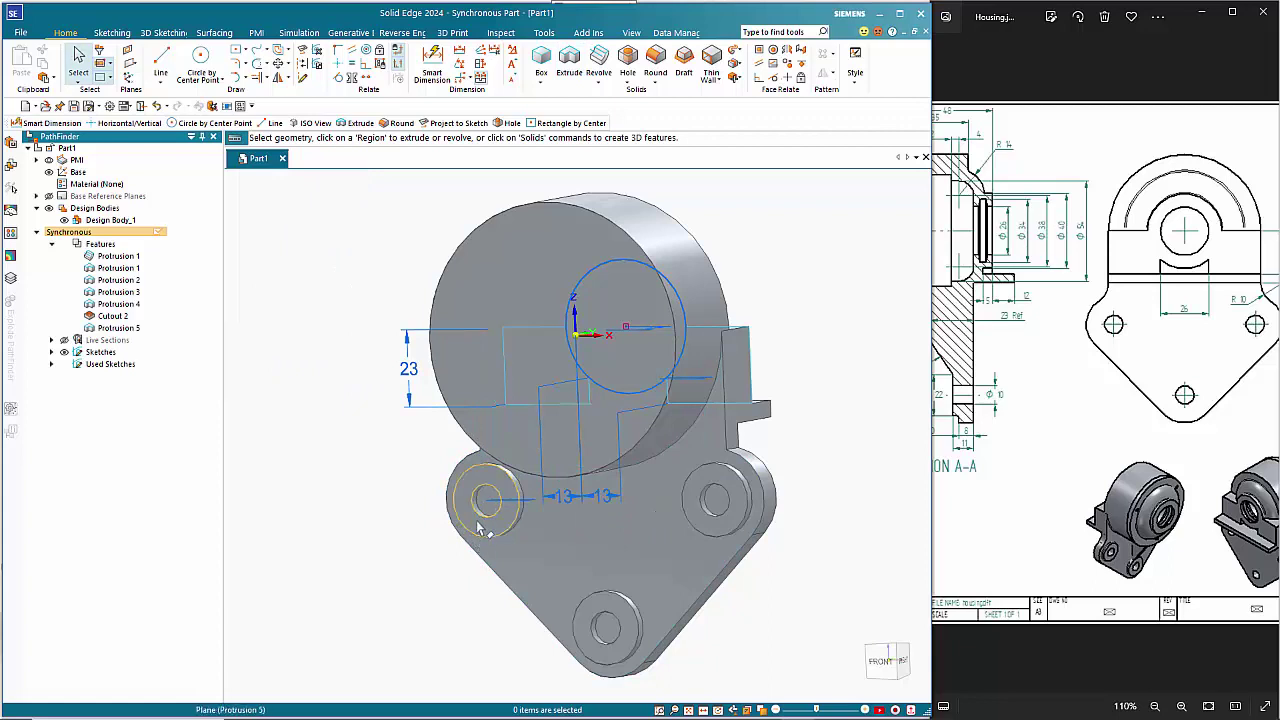
Move the floor faces inside the three ring bosses back beyond the flange to open the 10 mm holes right through
left_click(487, 507)
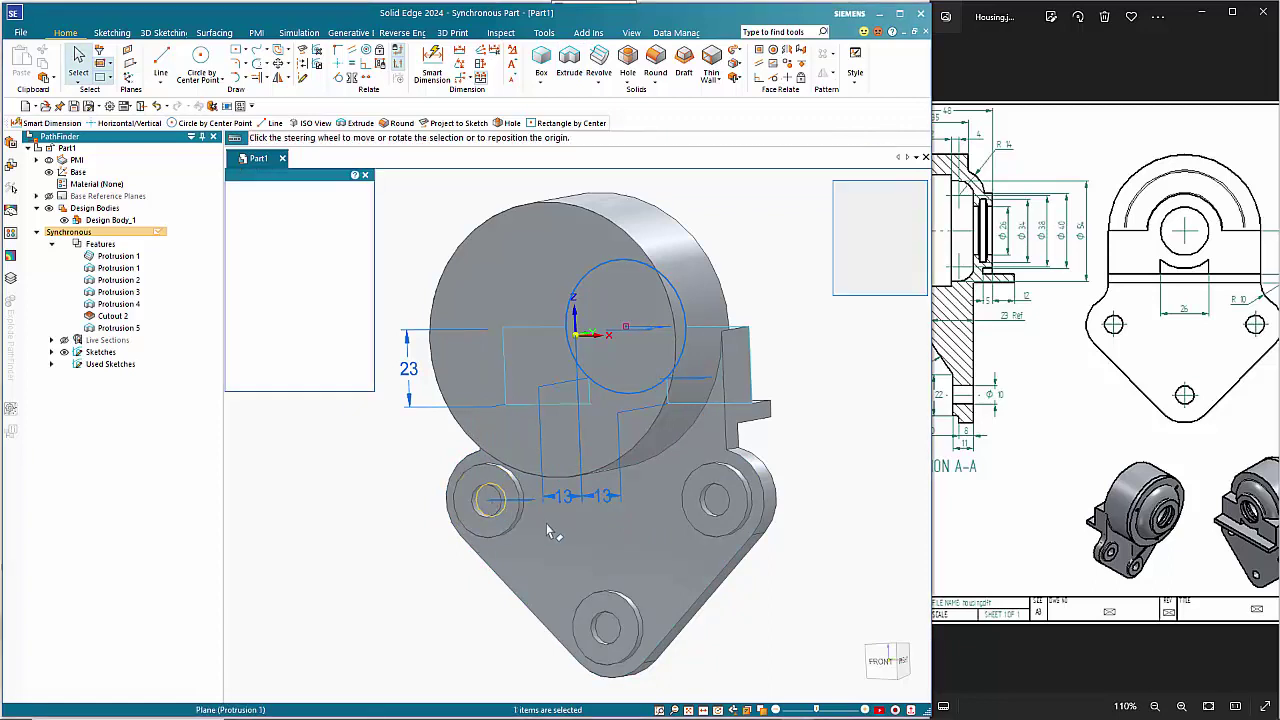
left_click(718, 504, "ctrl")
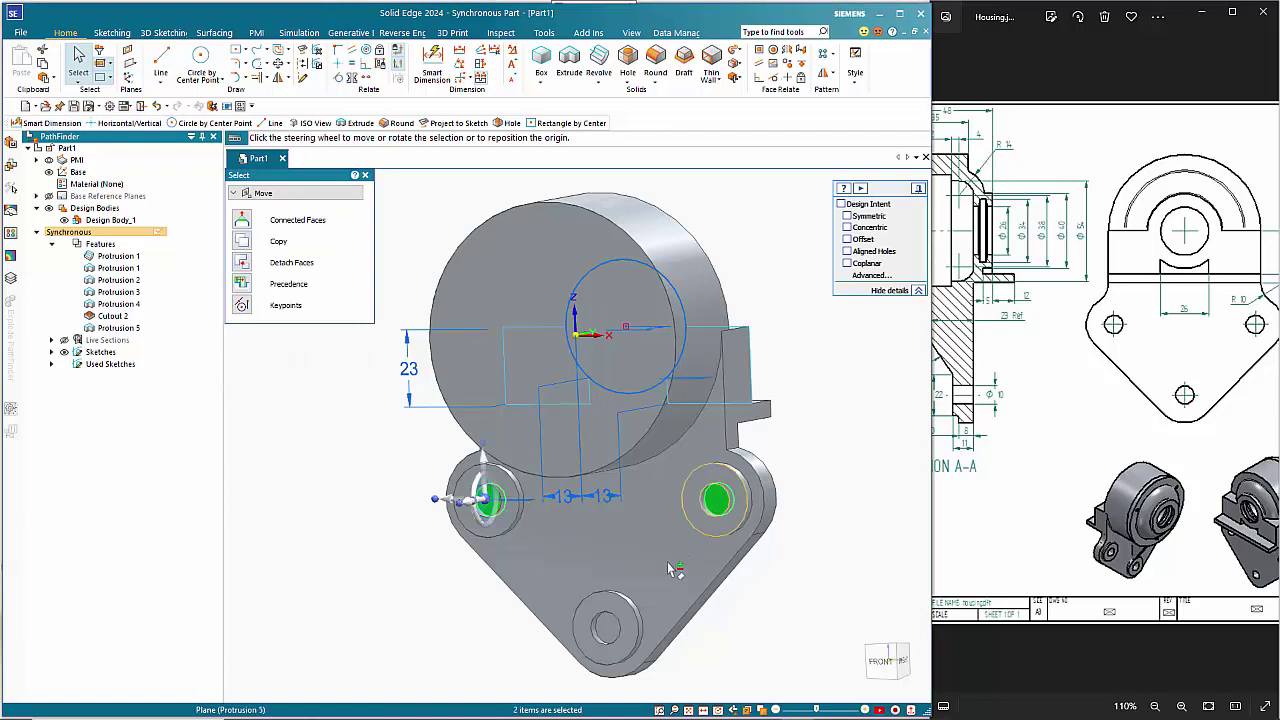
left_click(610, 630, "ctrl")
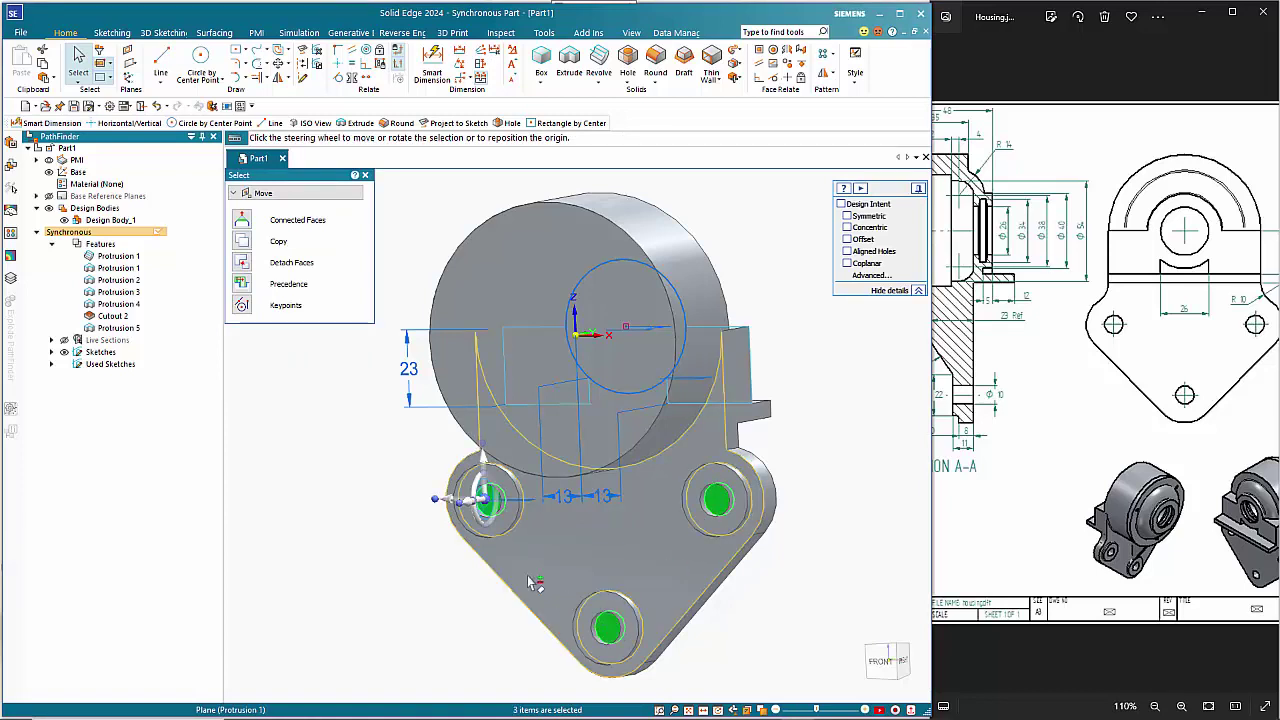
left_click(467, 500)
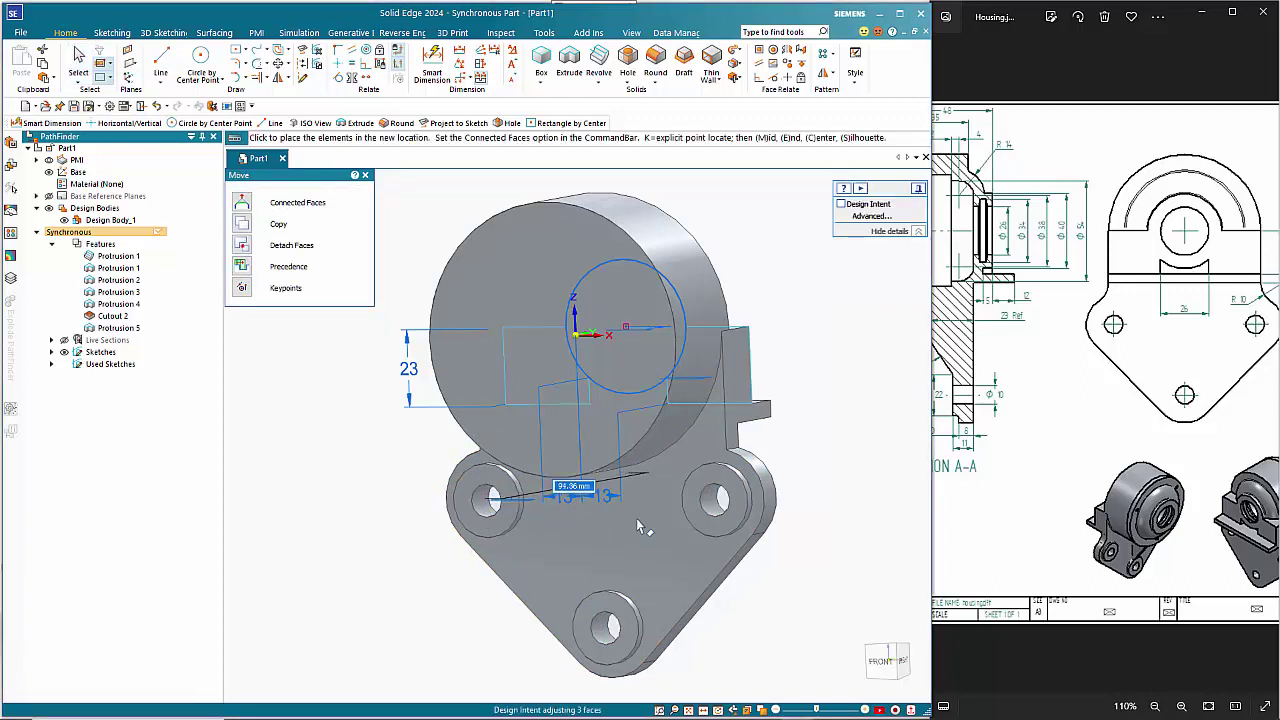
key("Escape")
key("Escape")
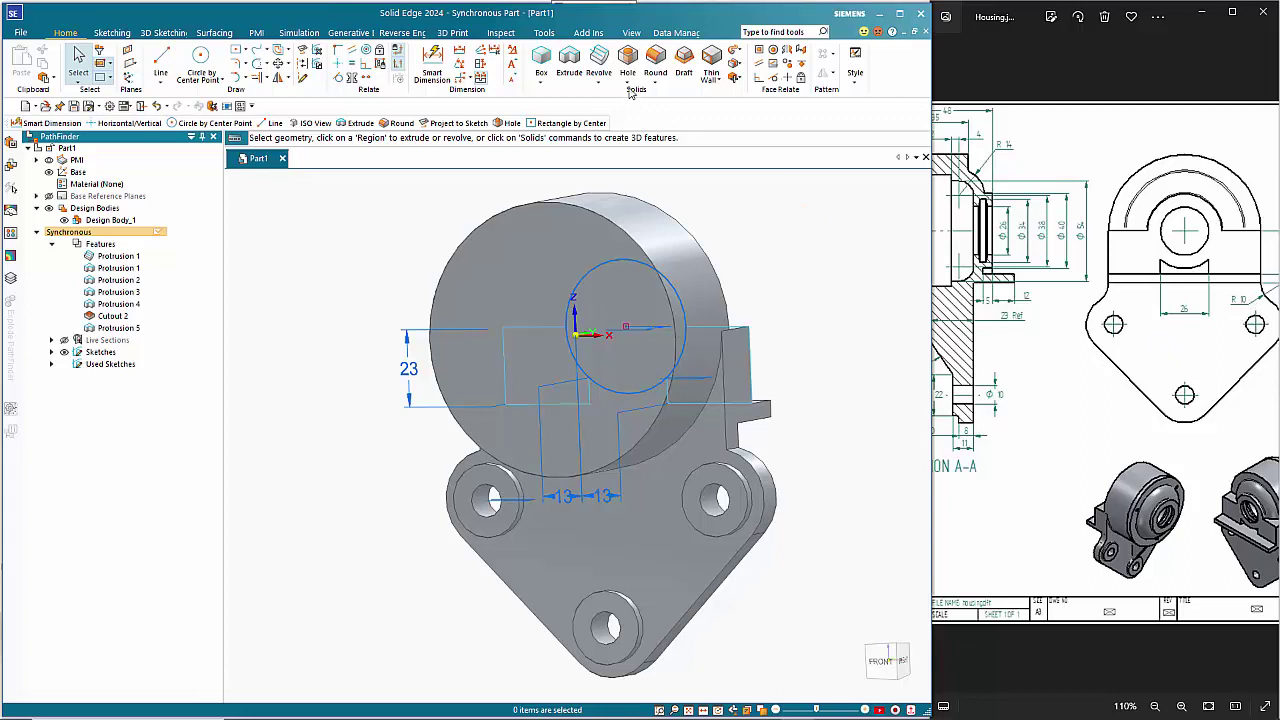
Round the two inner corner edges where the triangular flange meets the wider housing body with a 10 mm radius
left_click(655, 62)
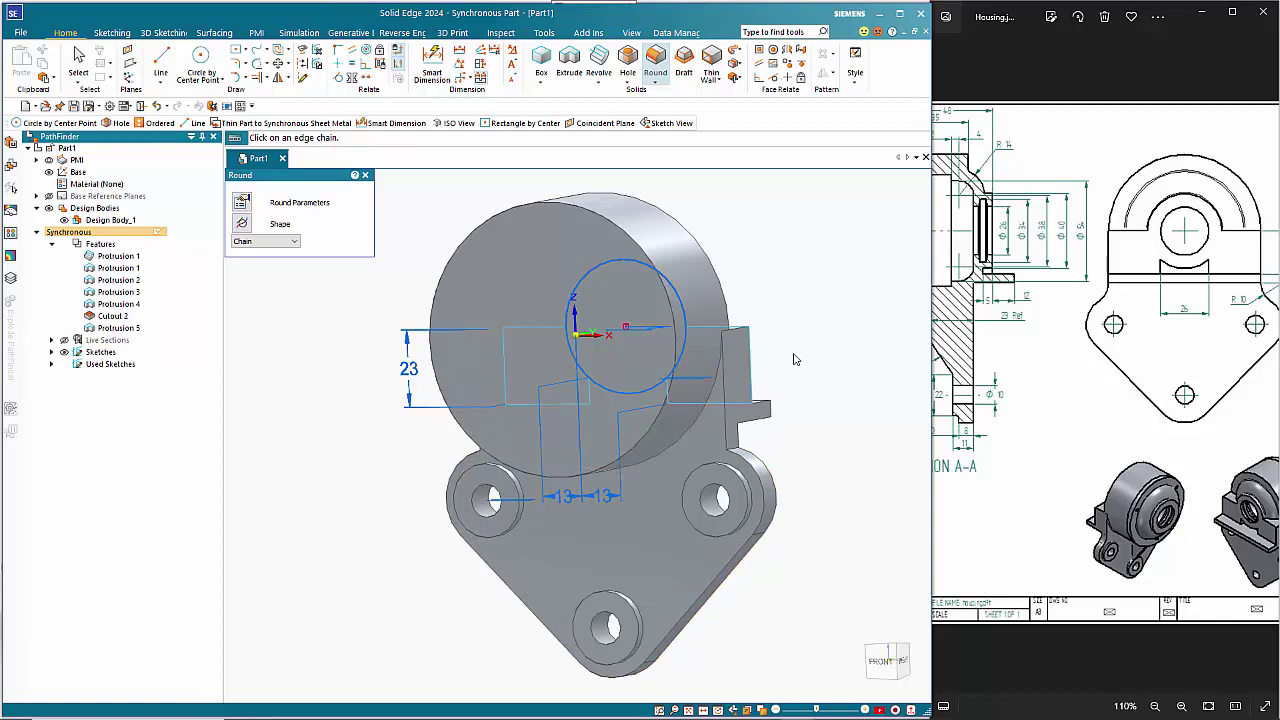
middle_click_drag(808, 351, 566, 417)
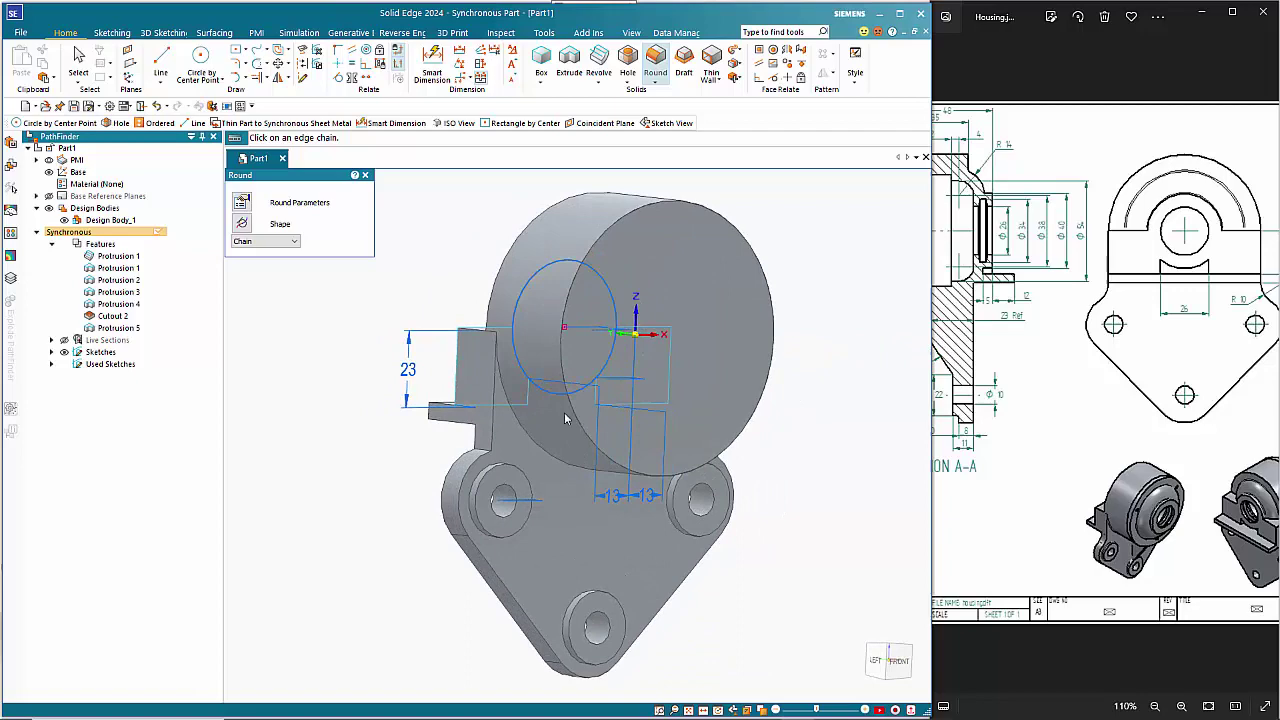
left_click(490, 453)
middle_click_drag(794, 449, 731, 457)
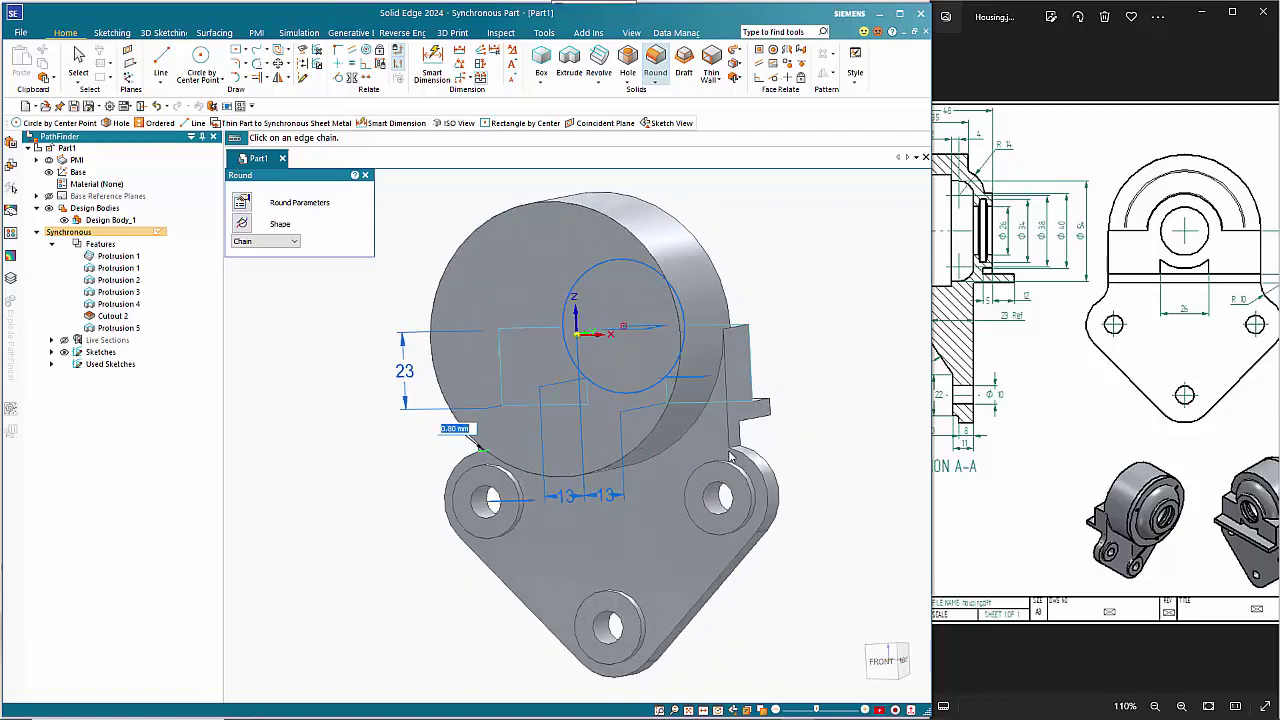
left_click(740, 449)
type("10")
key("Return")
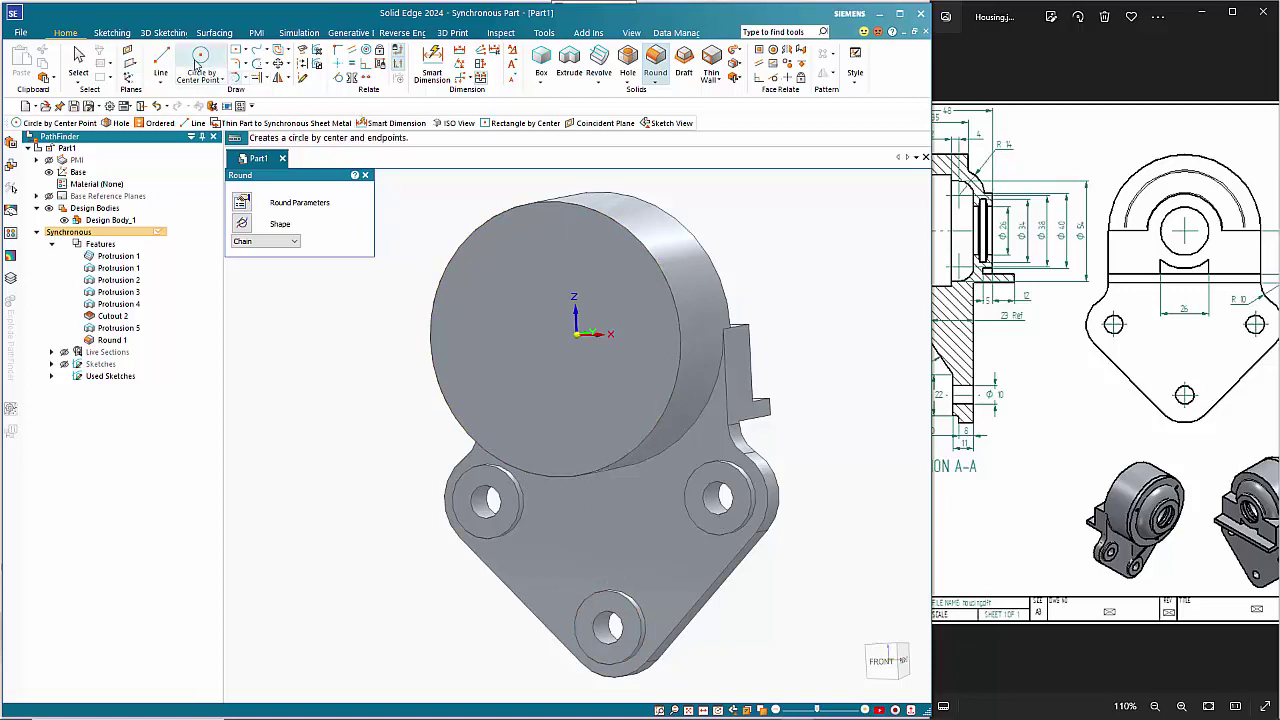
Lock sketching to the vertical YZ base plane and start a line at the lowest ring boss's upper front corner
left_click(160, 60)
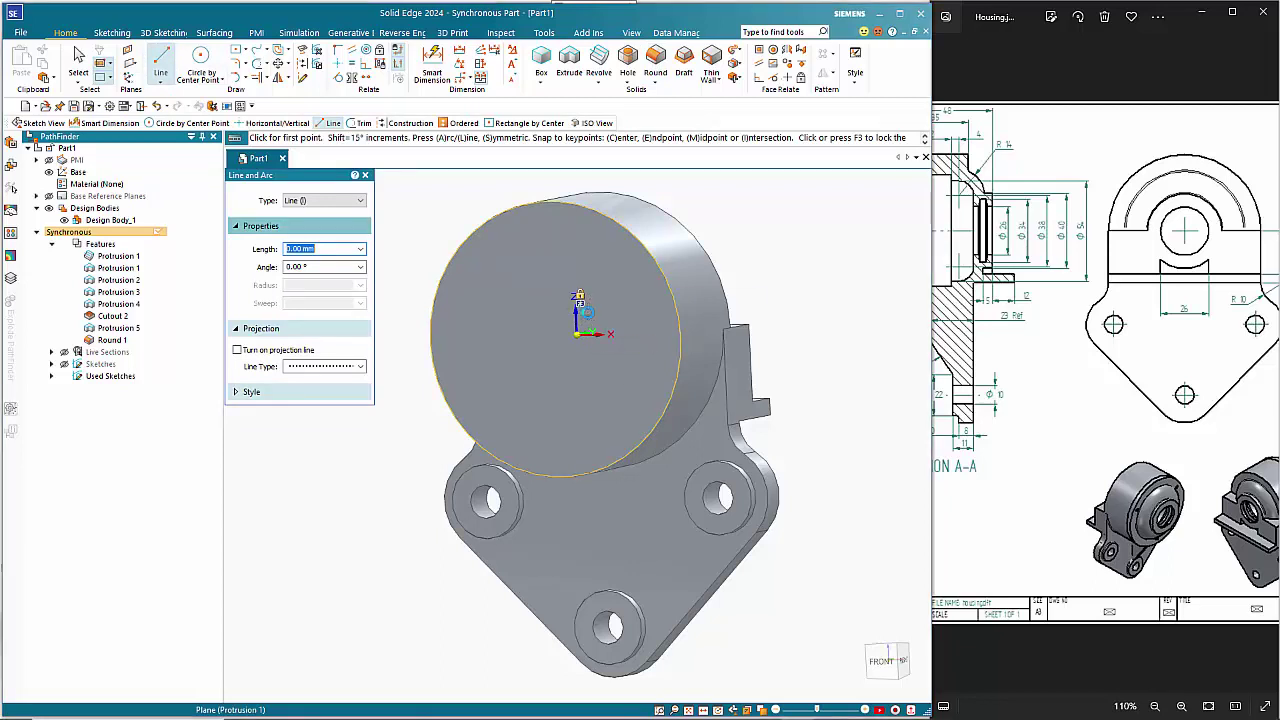
right_click(584, 318)
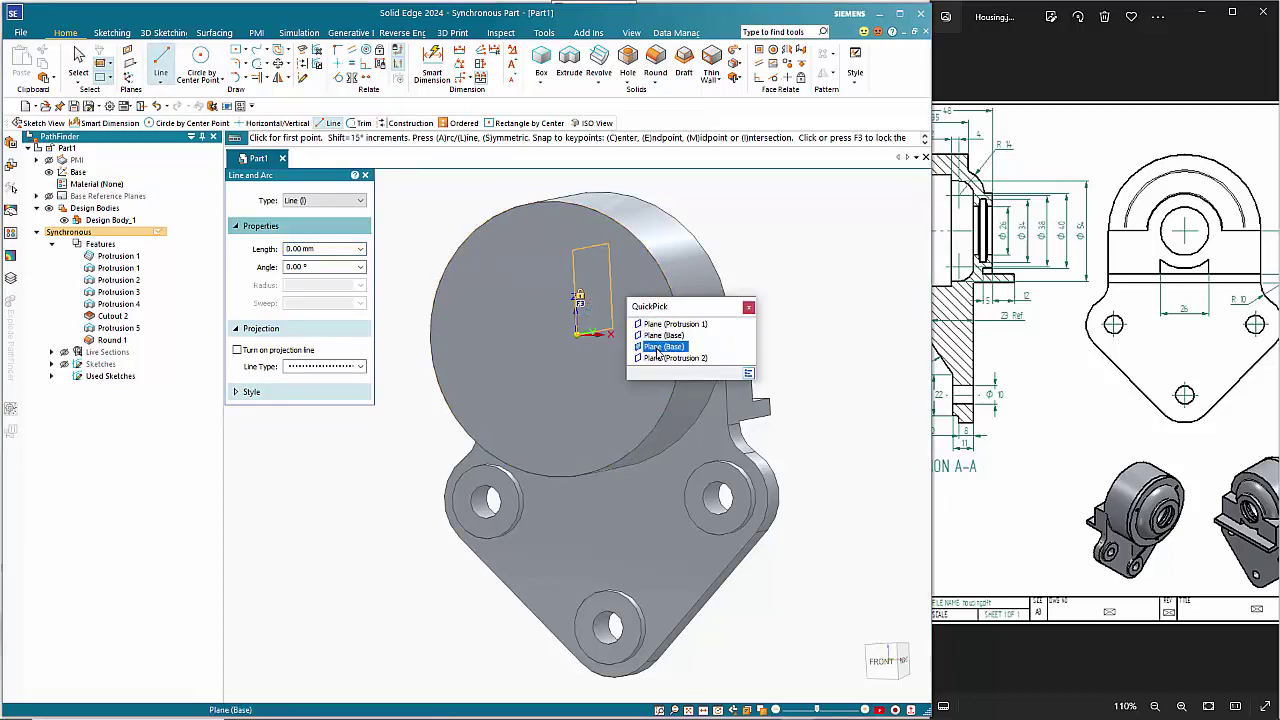
left_click(657, 347)
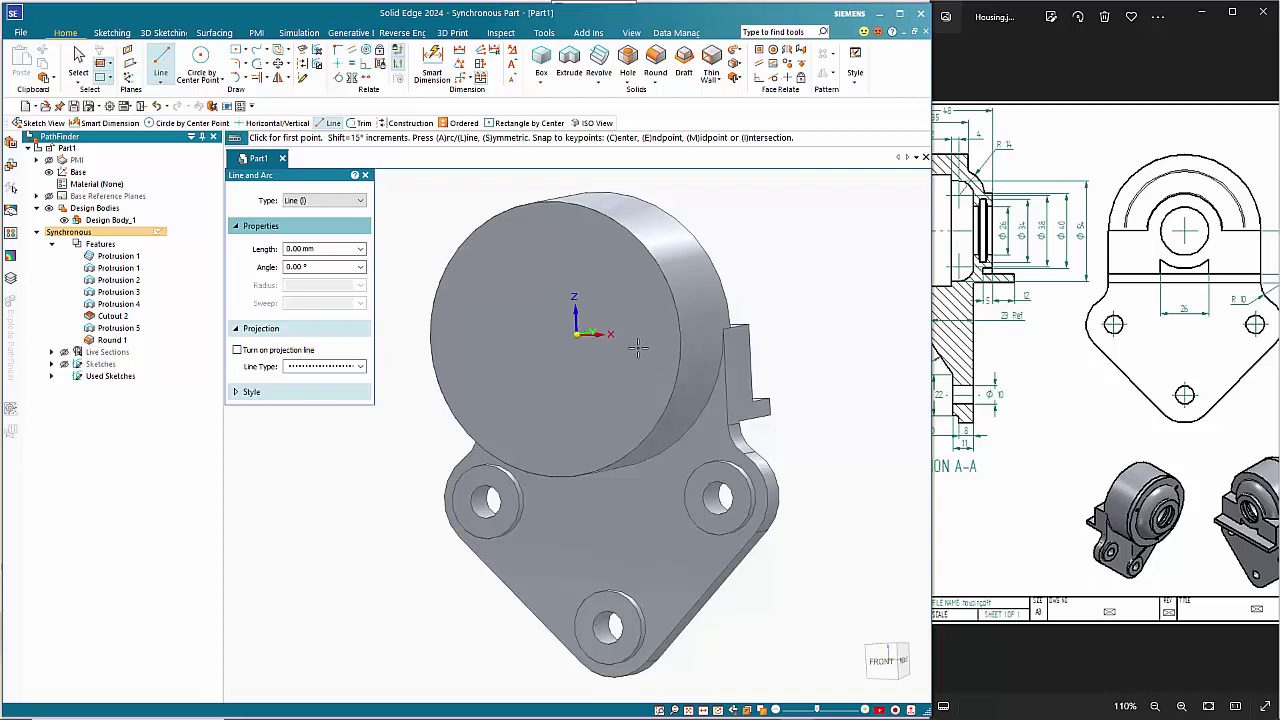
key("ctrl+r")
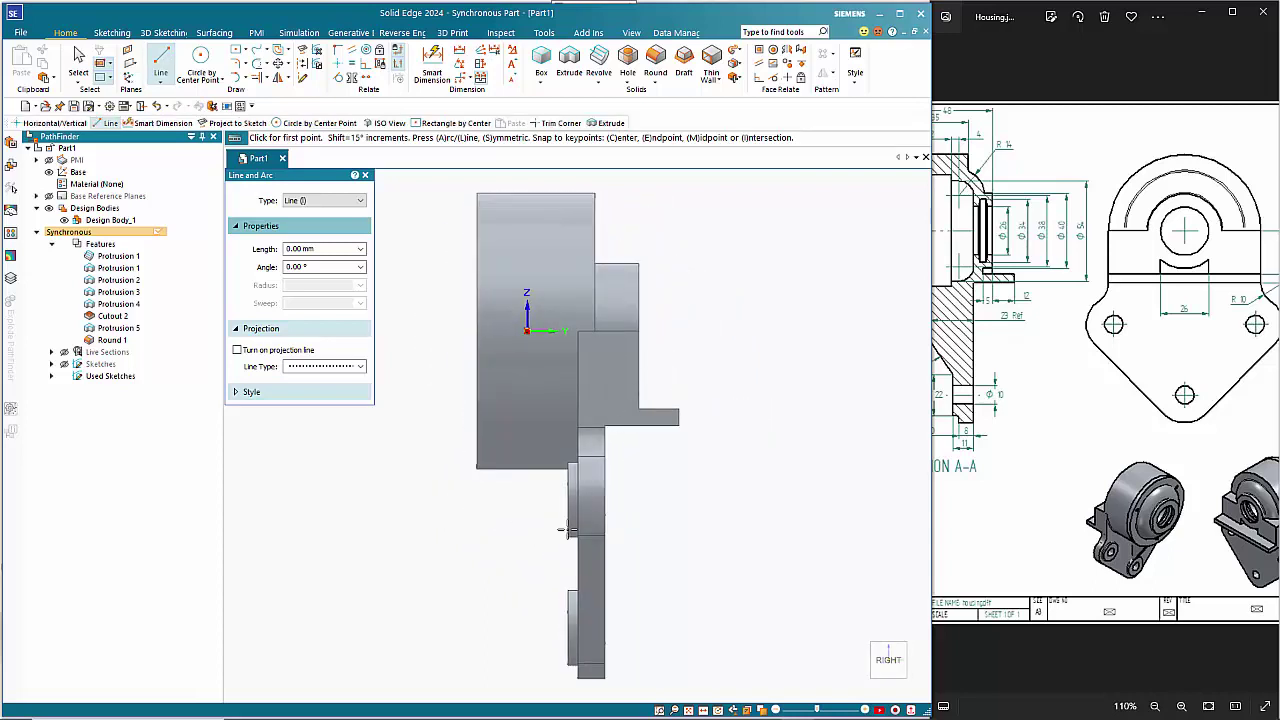
left_click(566, 665)
left_click(566, 590)
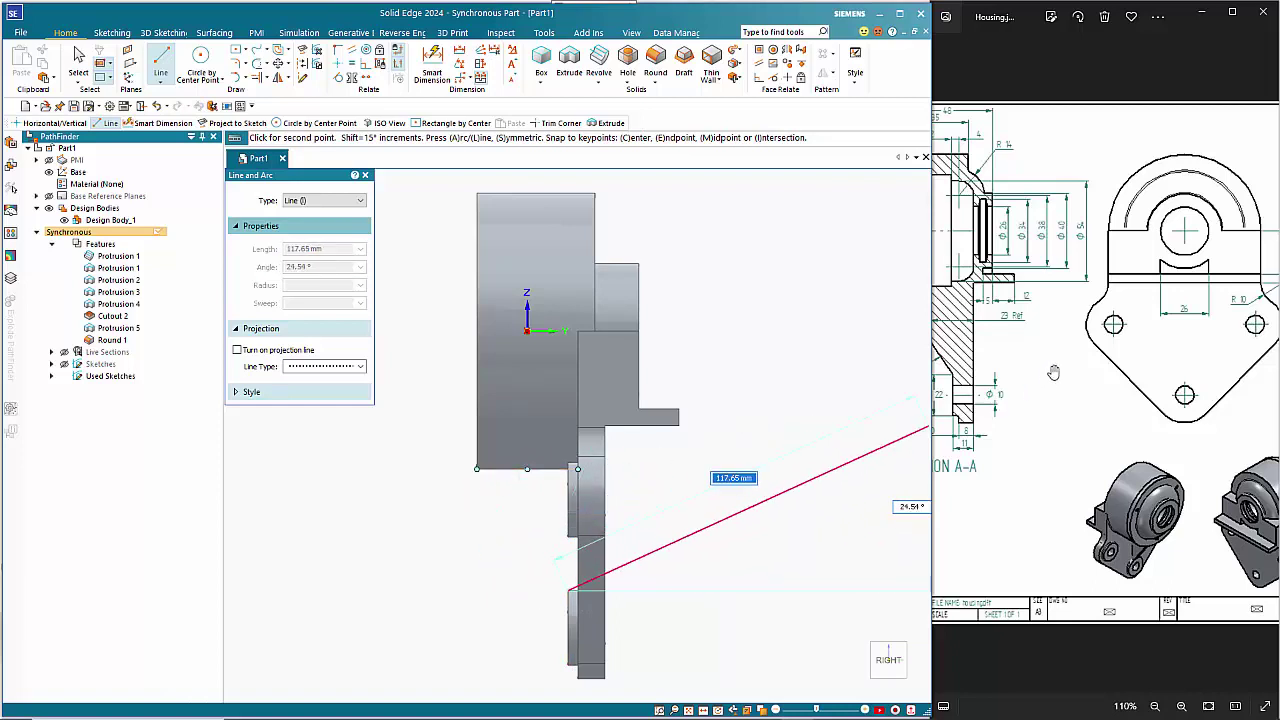
left_click_drag(1053, 372, 1183, 379)
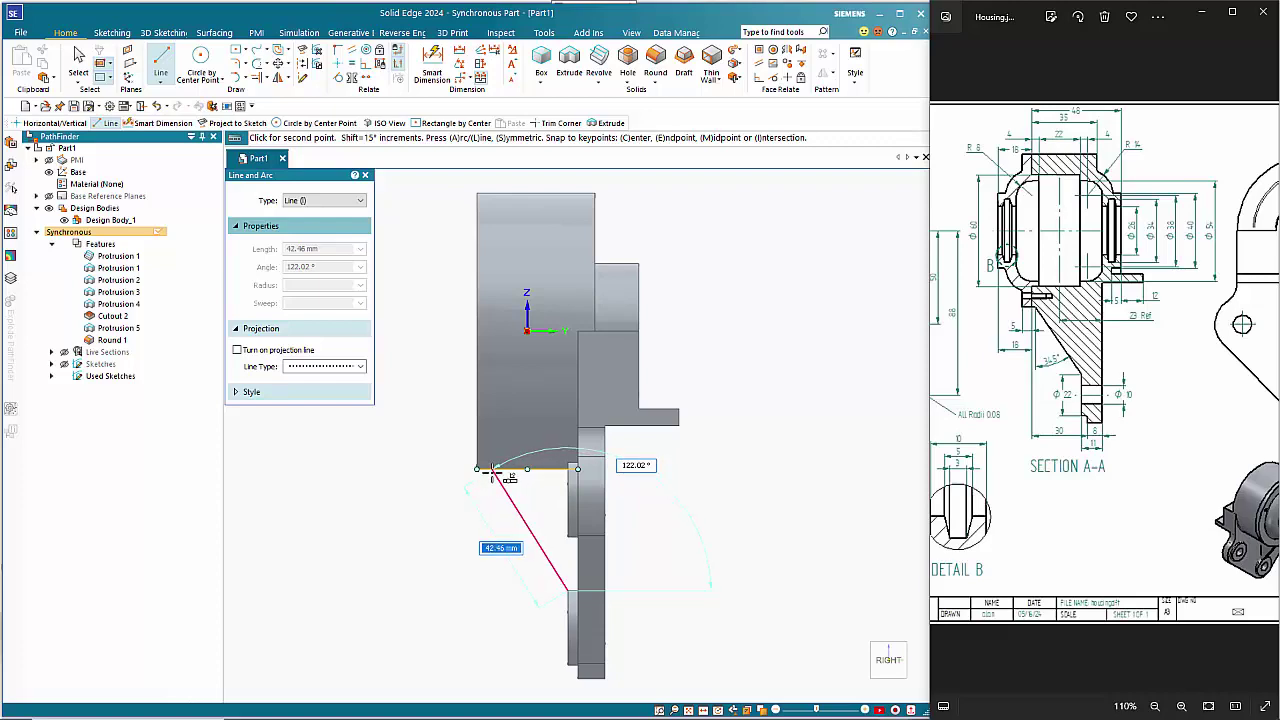
scroll(1080, 350, "down", 5)
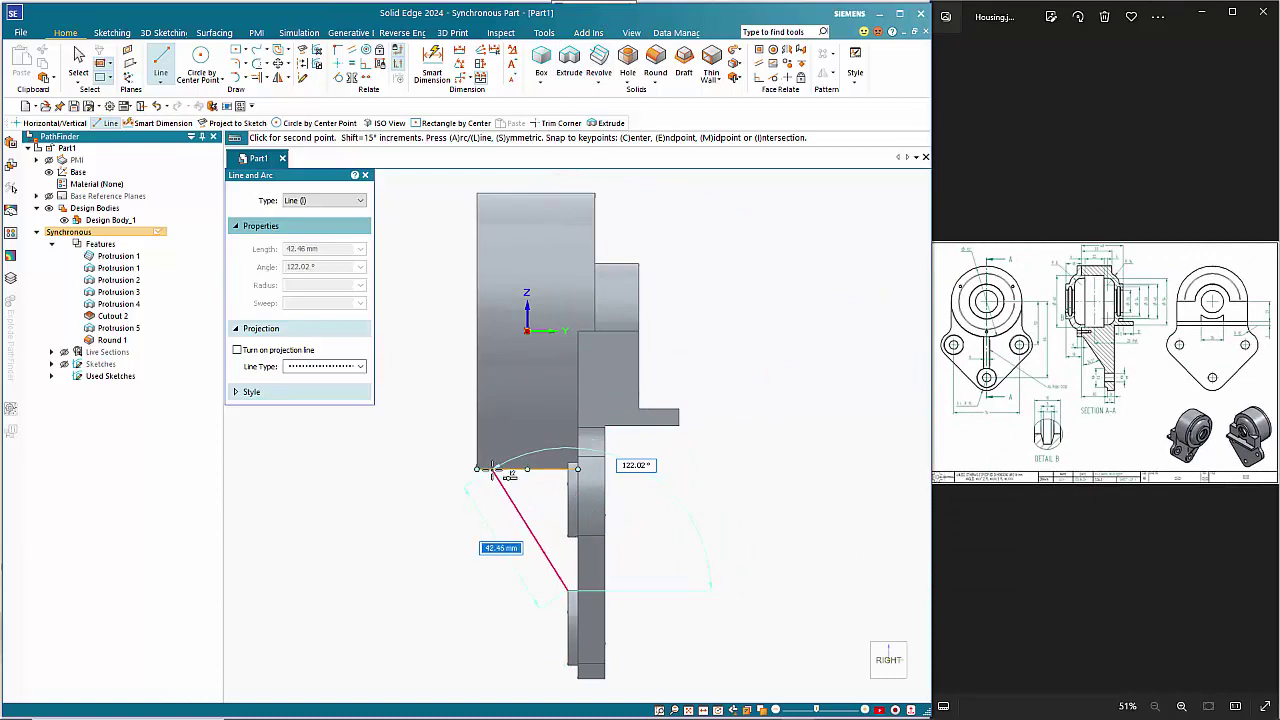
type("34.5")
key("Tab")
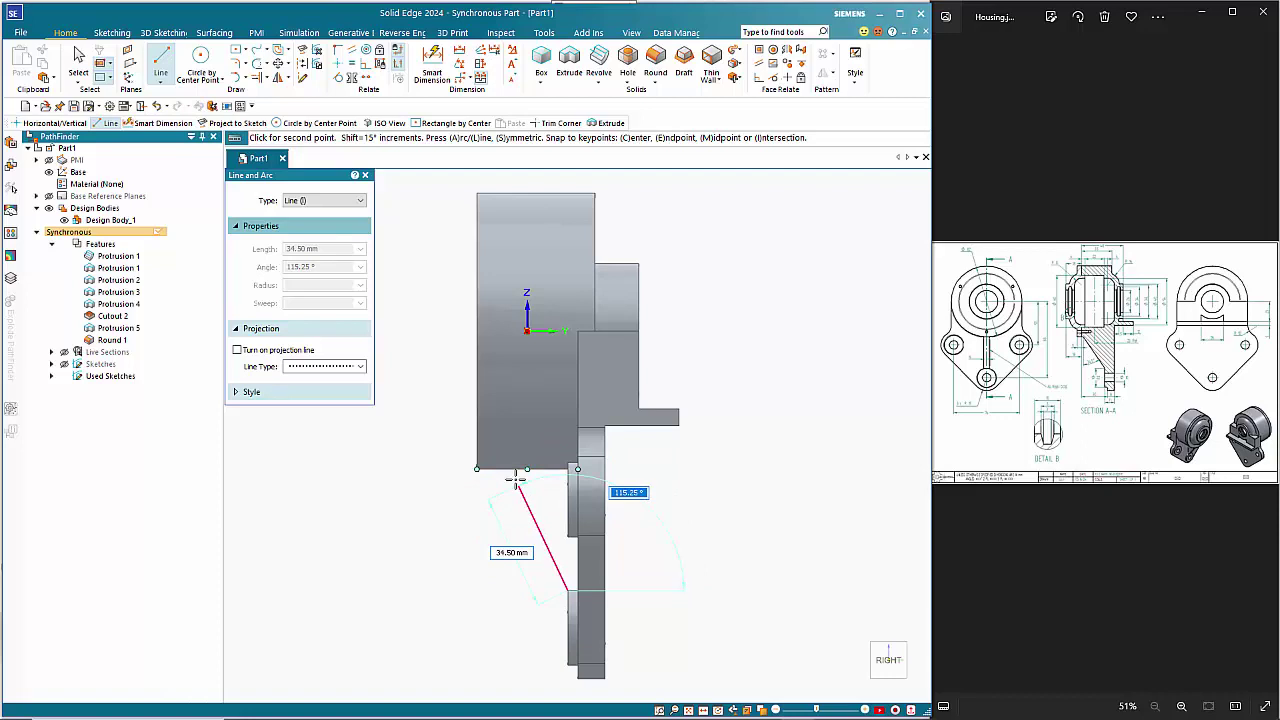
key("Tab")
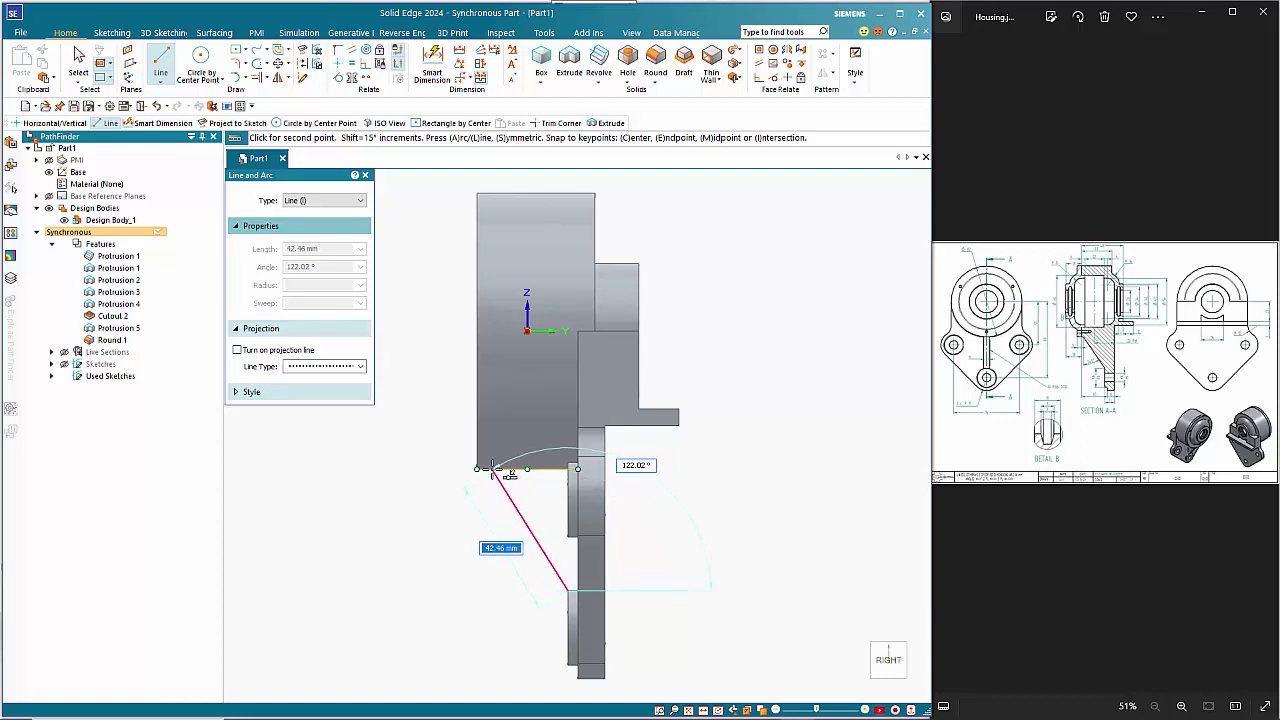
Finish the slanted line at an angle of 90+34.5 degrees, ending on the underside of the large cylinder
key("Tab")
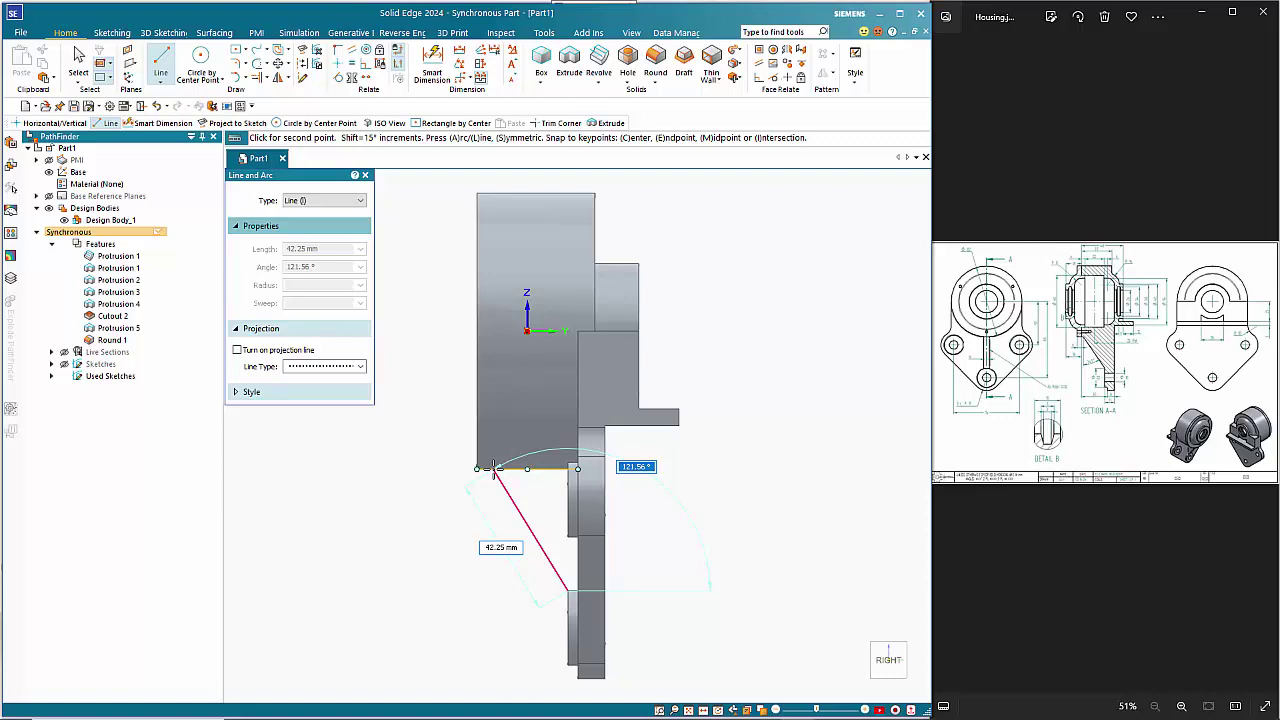
type("90+34.5")
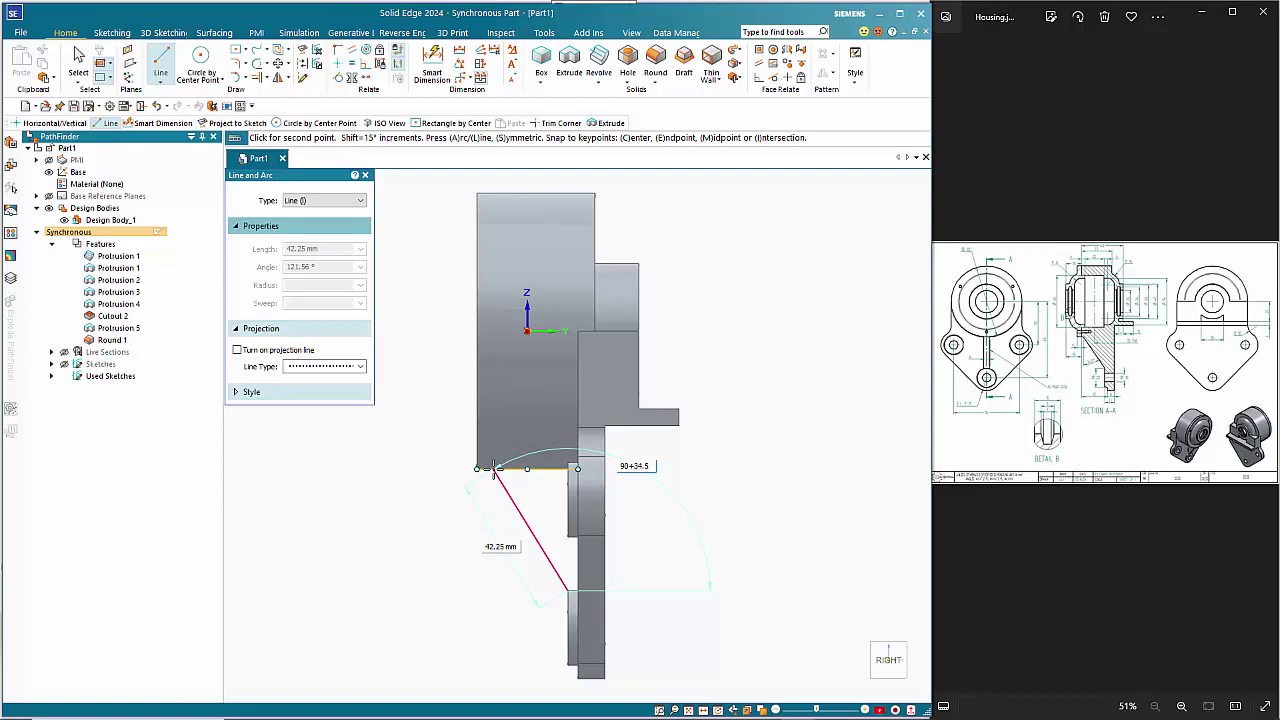
key("Tab")
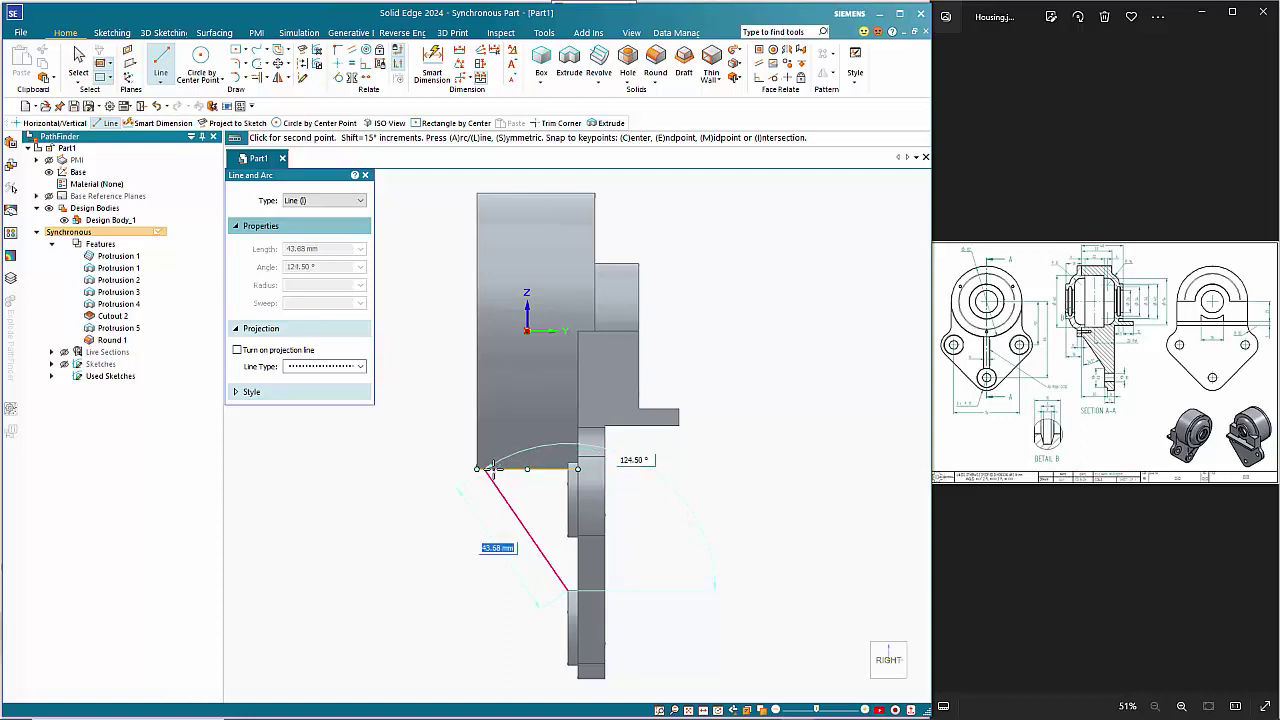
left_click(493, 469)
right_click(406, 477)
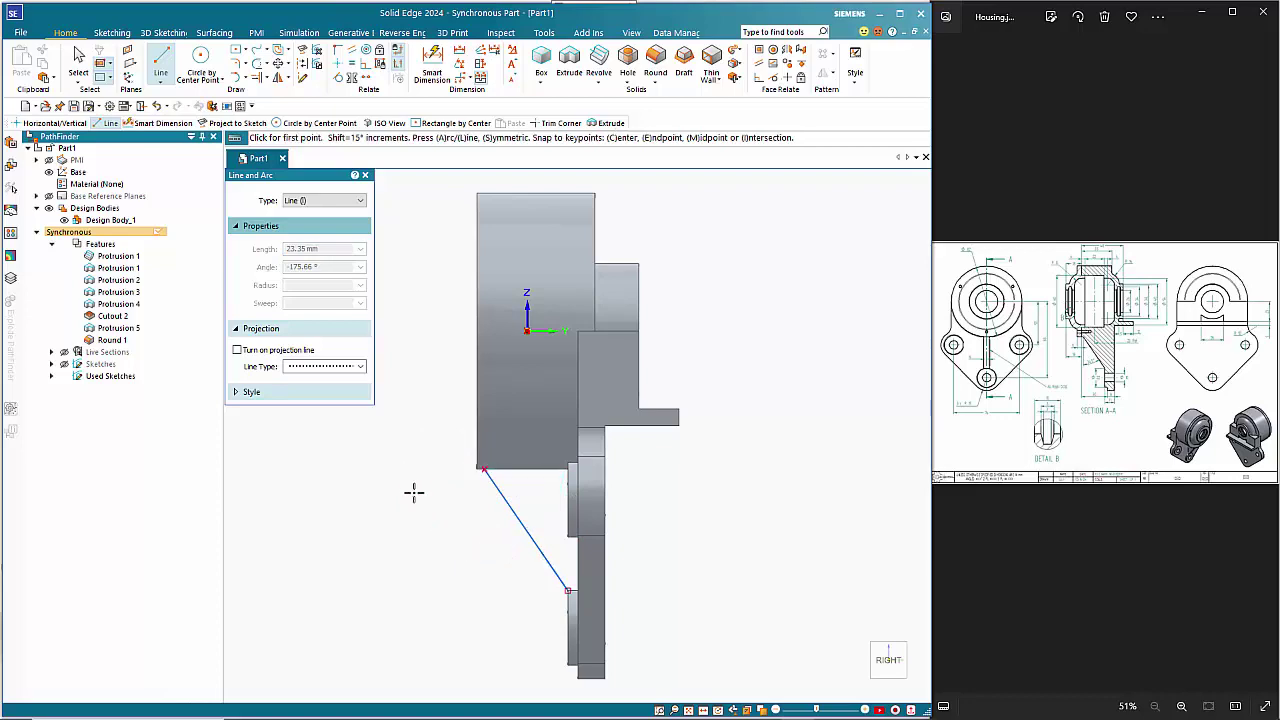
Create a centred, finite-depth rib from the slanted line to fill the space between the cylinder and the flange
middle_click_drag(419, 543, 704, 474)
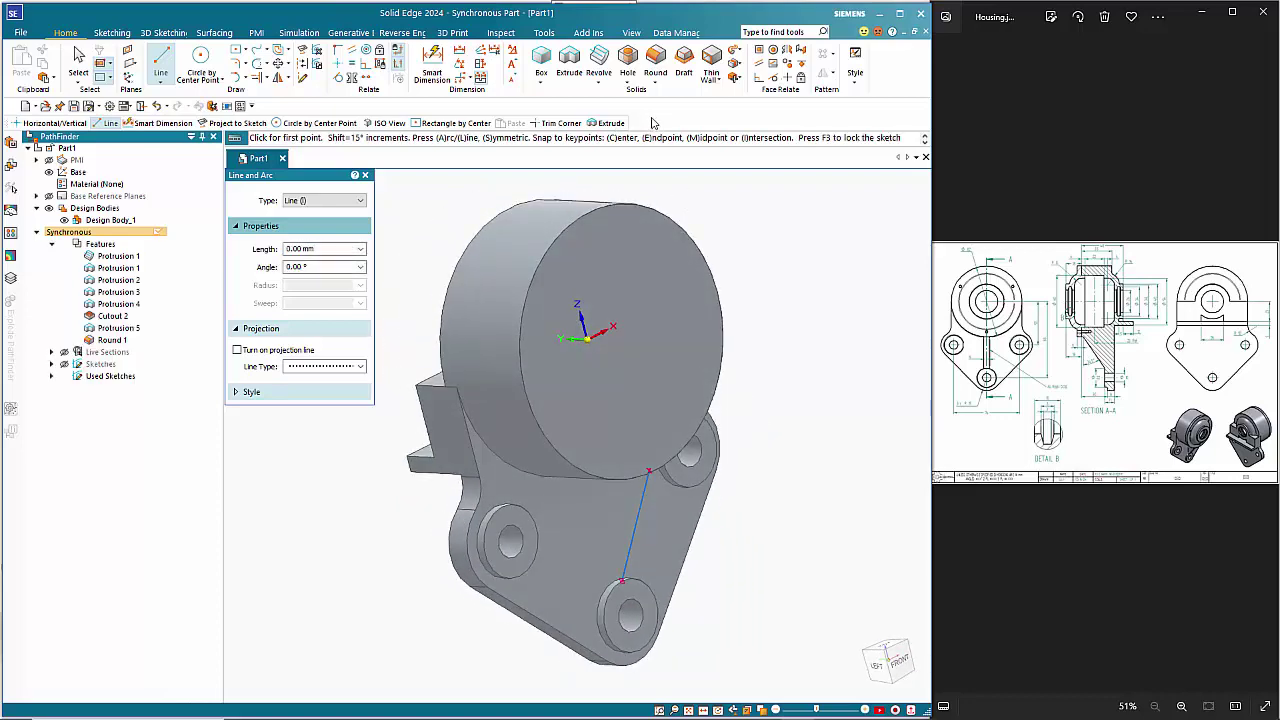
left_click(717, 80)
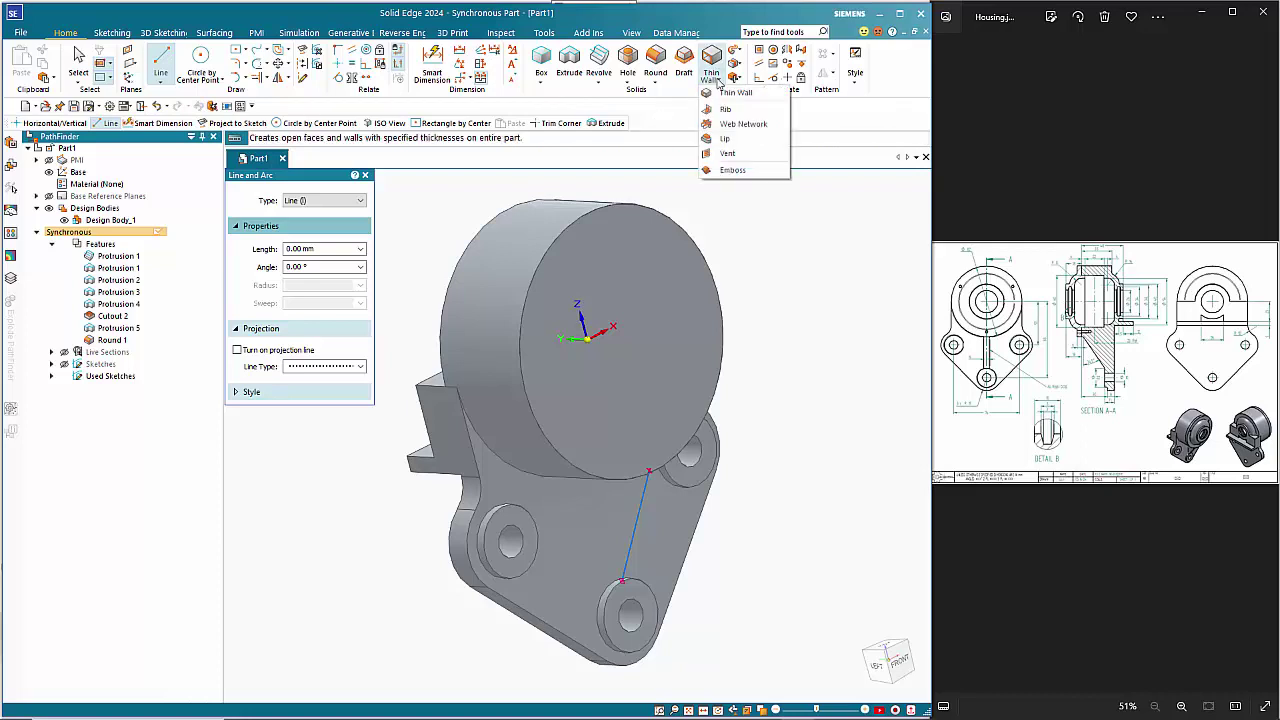
left_click(725, 110)
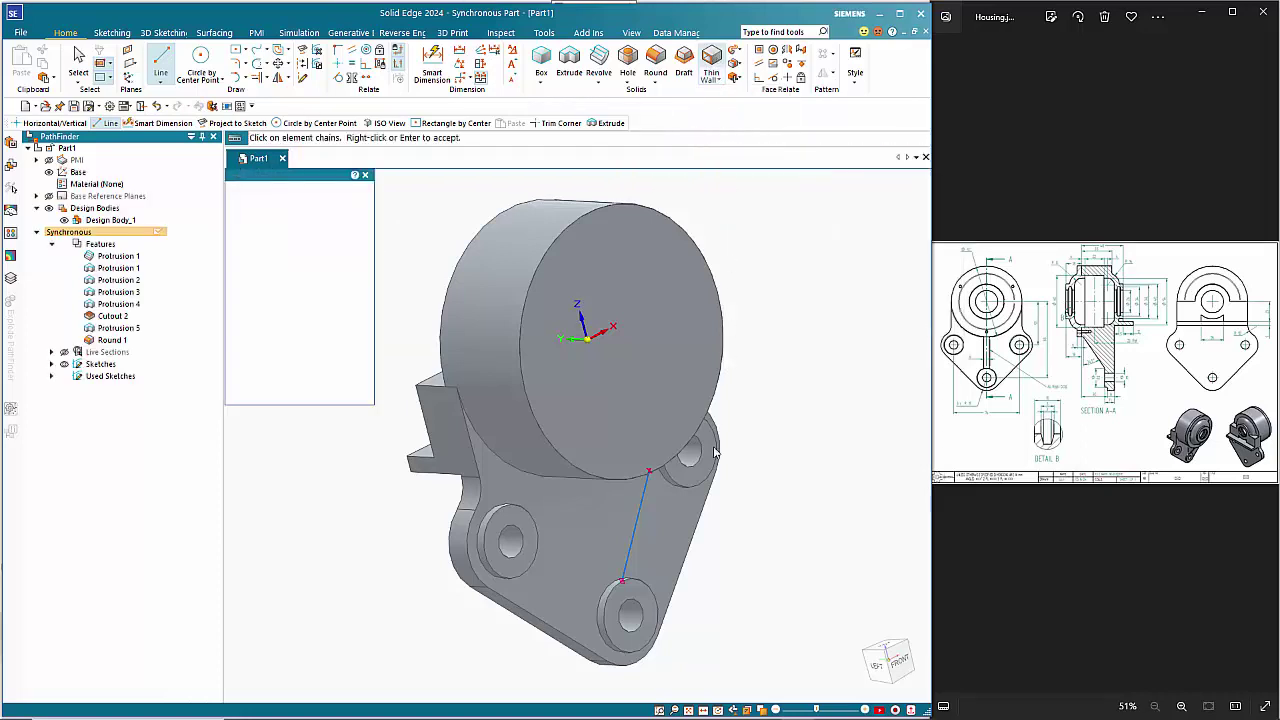
left_click(638, 517)
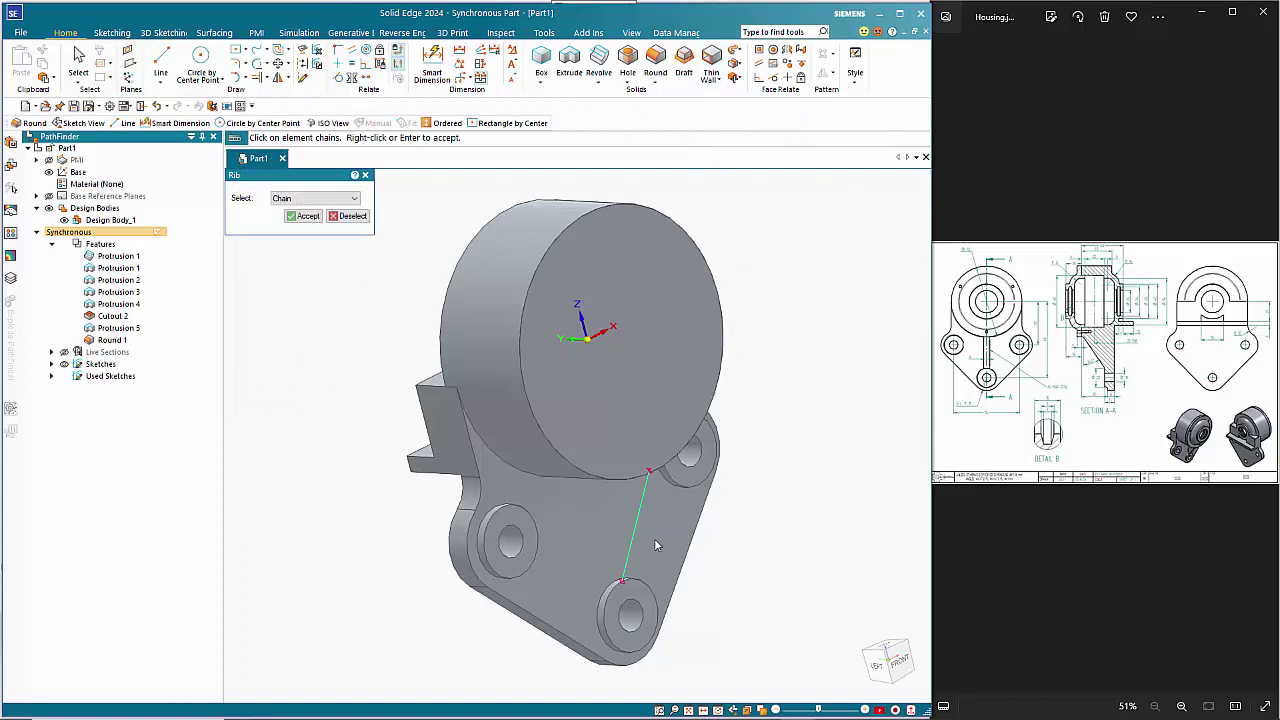
right_click(370, 528)
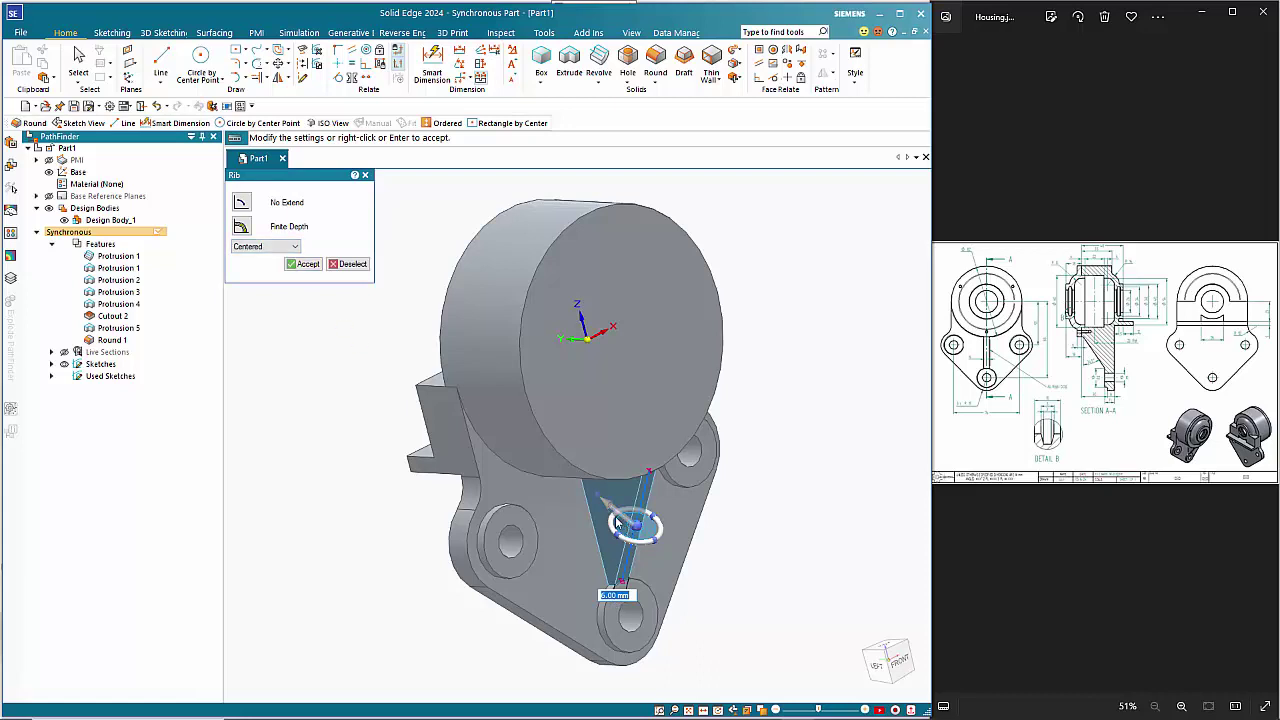
right_click(382, 544)
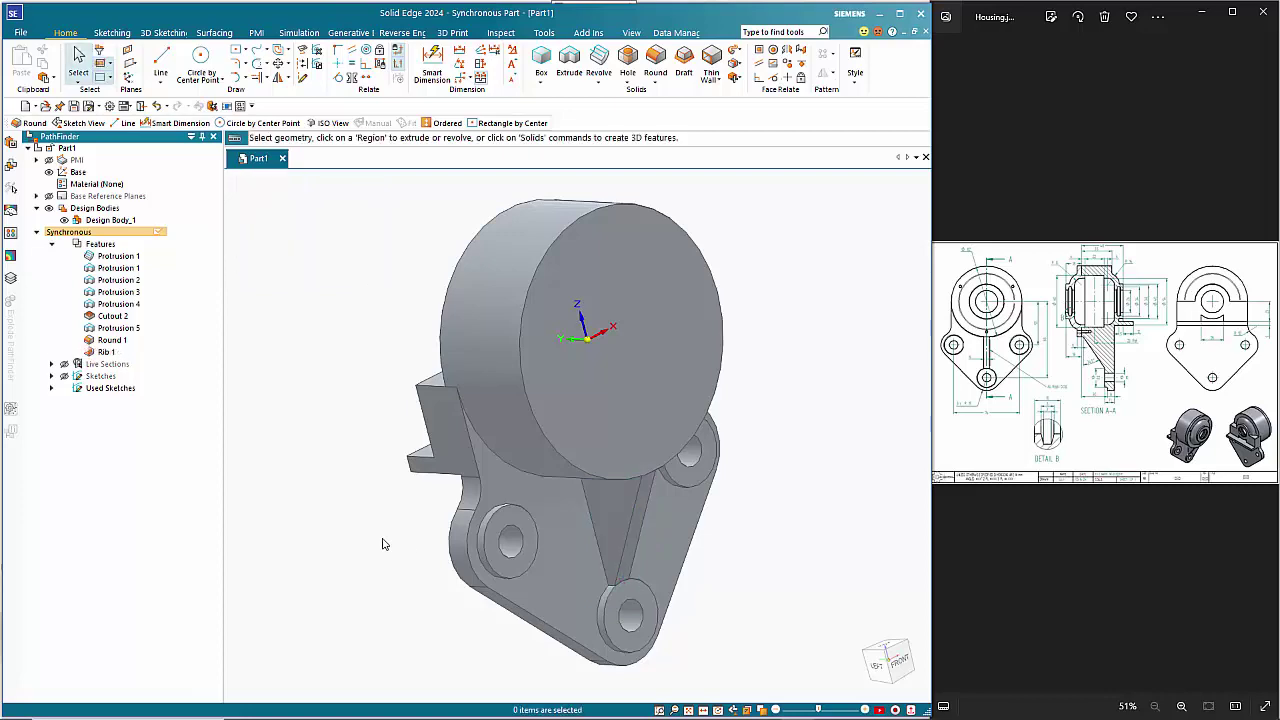
Examine the rib's junction with the lowest boss and the housing's back side, and read section A-A of the drawing
scroll(615, 590, "up", 5)
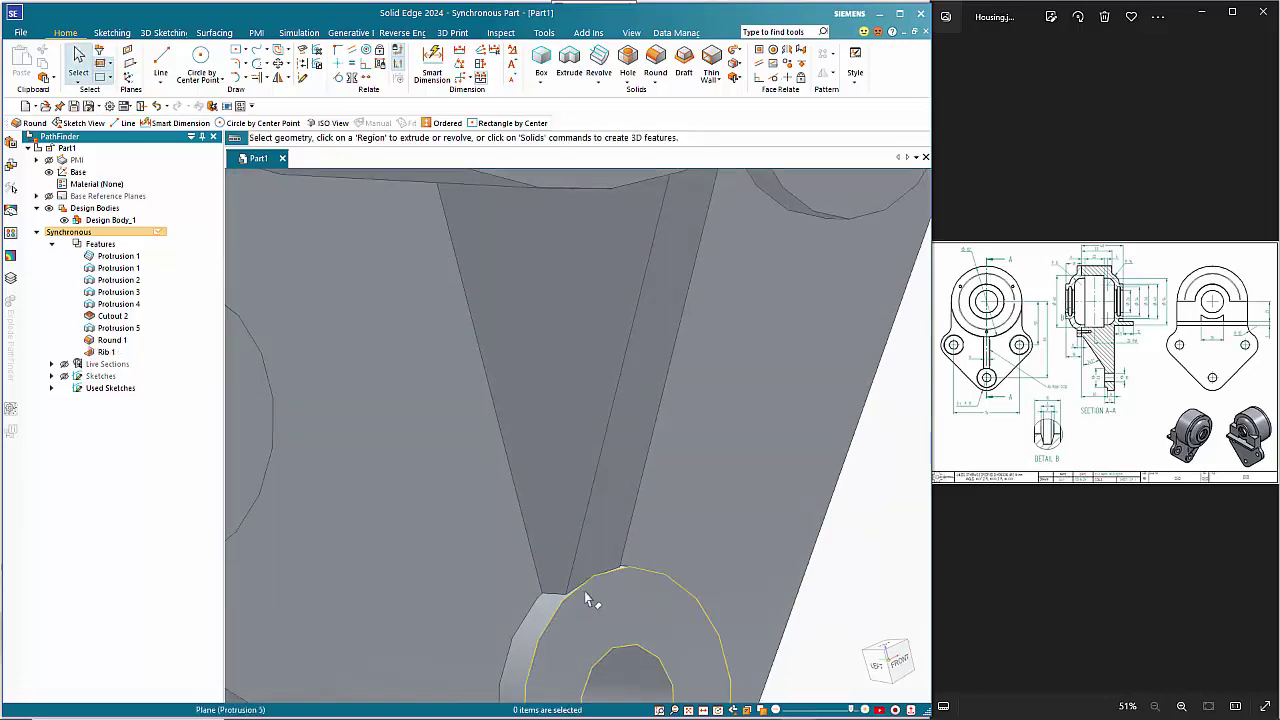
scroll(588, 588, "down", 8)
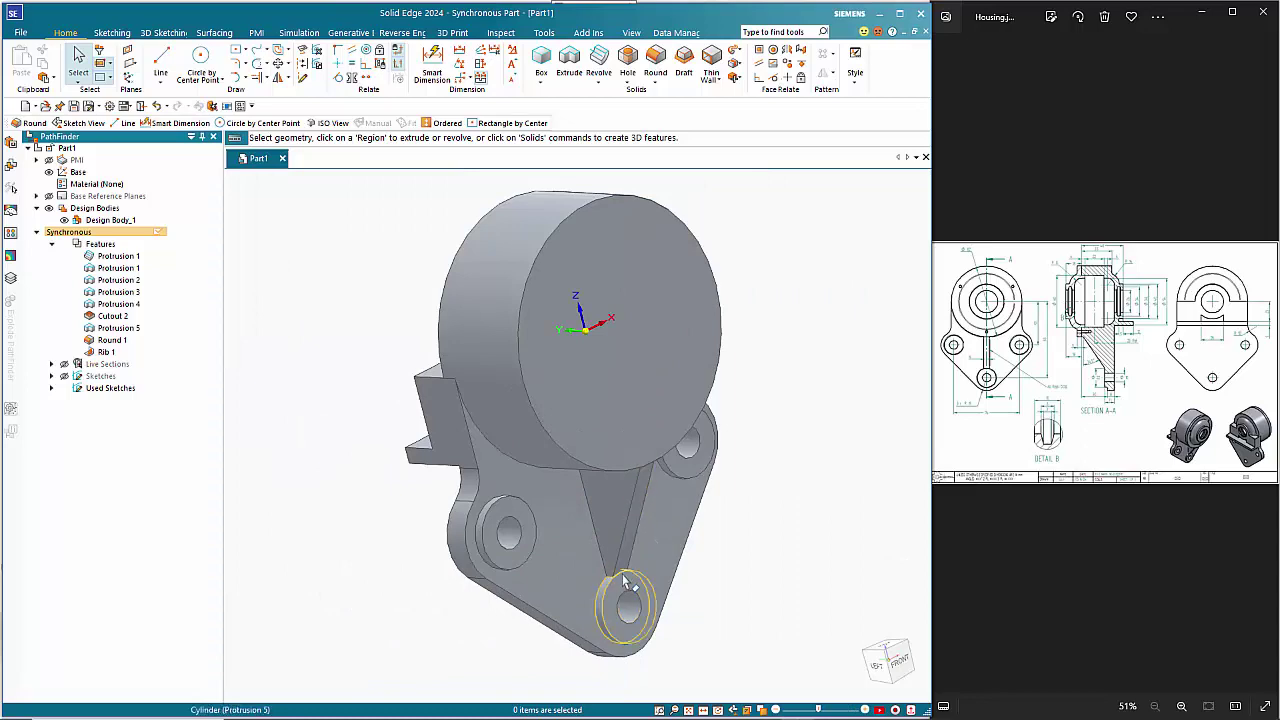
scroll(623, 578, "up", 4)
scroll(623, 578, "down", 4)
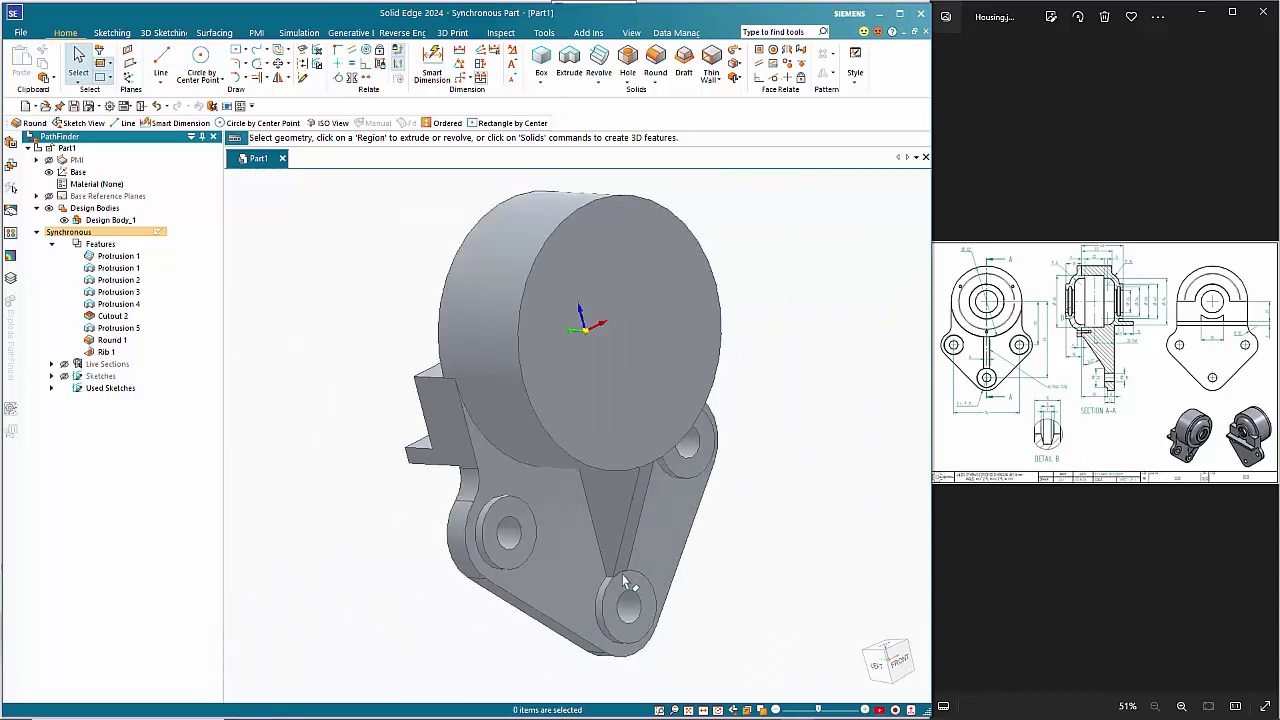
middle_click_drag(711, 569, 760, 443)
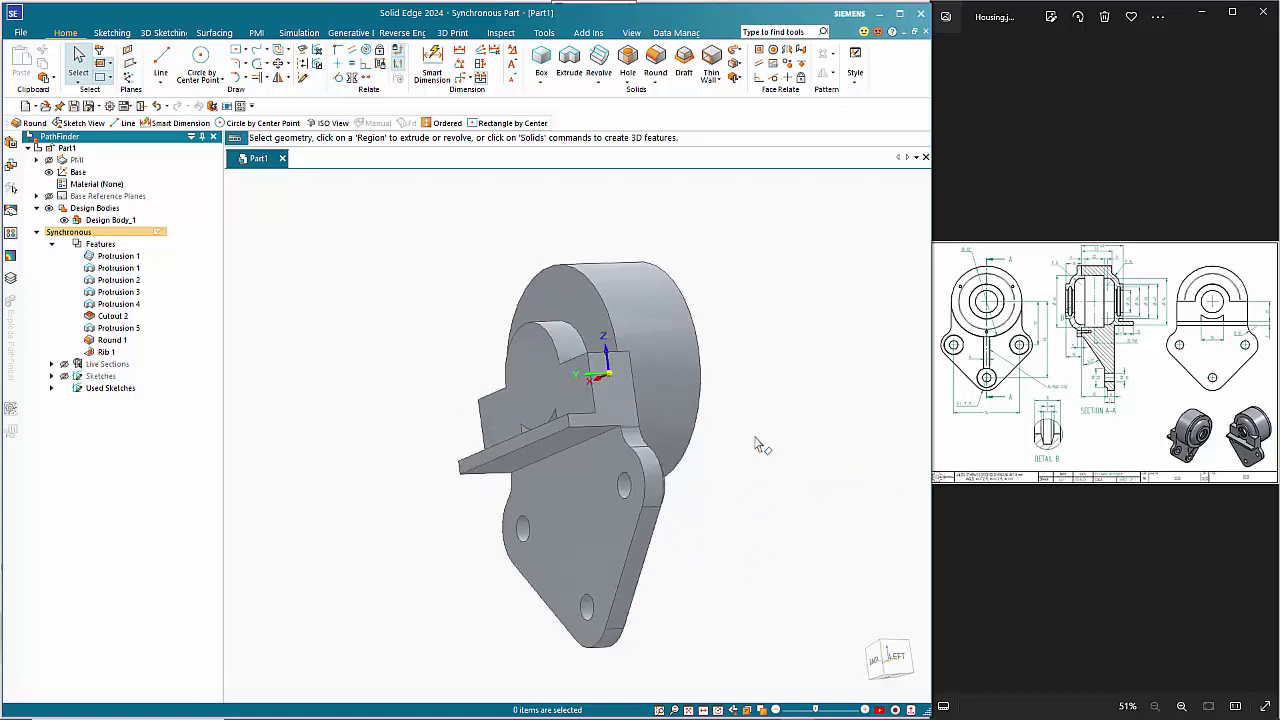
middle_click_drag(460, 346, 685, 387)
middle_click_drag(702, 366, 685, 367)
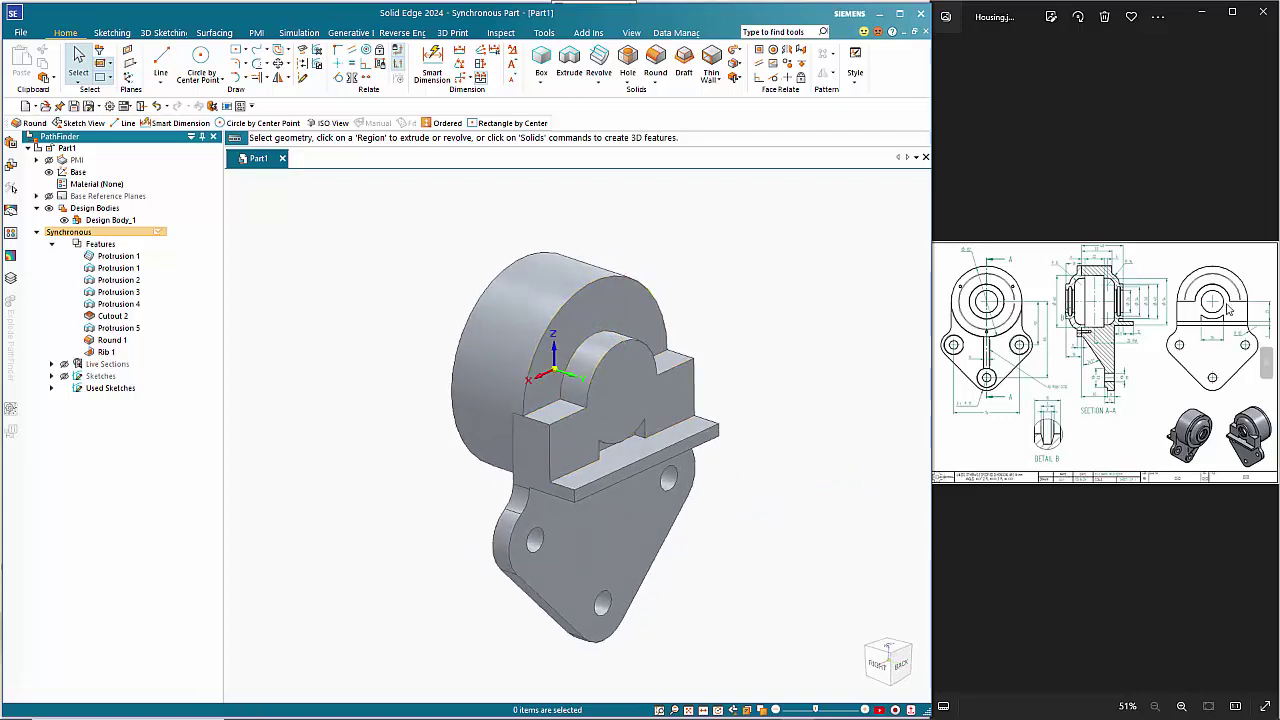
scroll(1178, 343, "up", 2)
scroll(1176, 341, "up", 1)
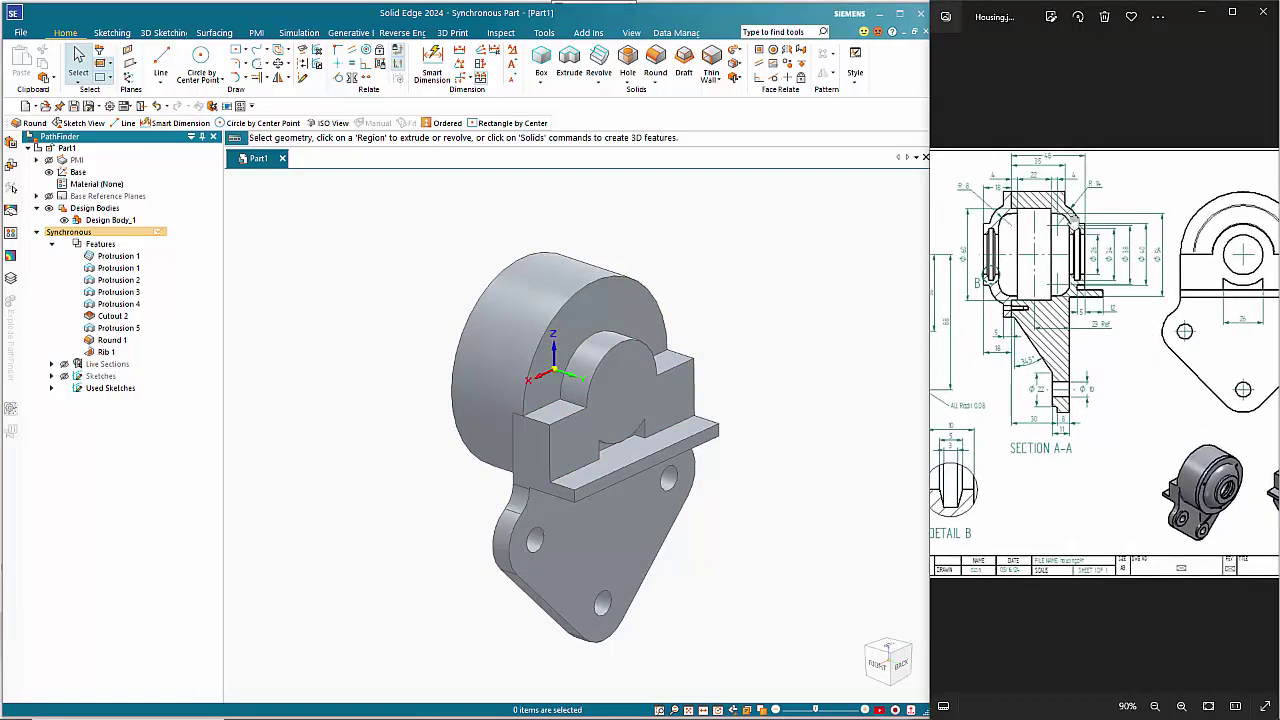
scroll(1097, 174, "up", 2)
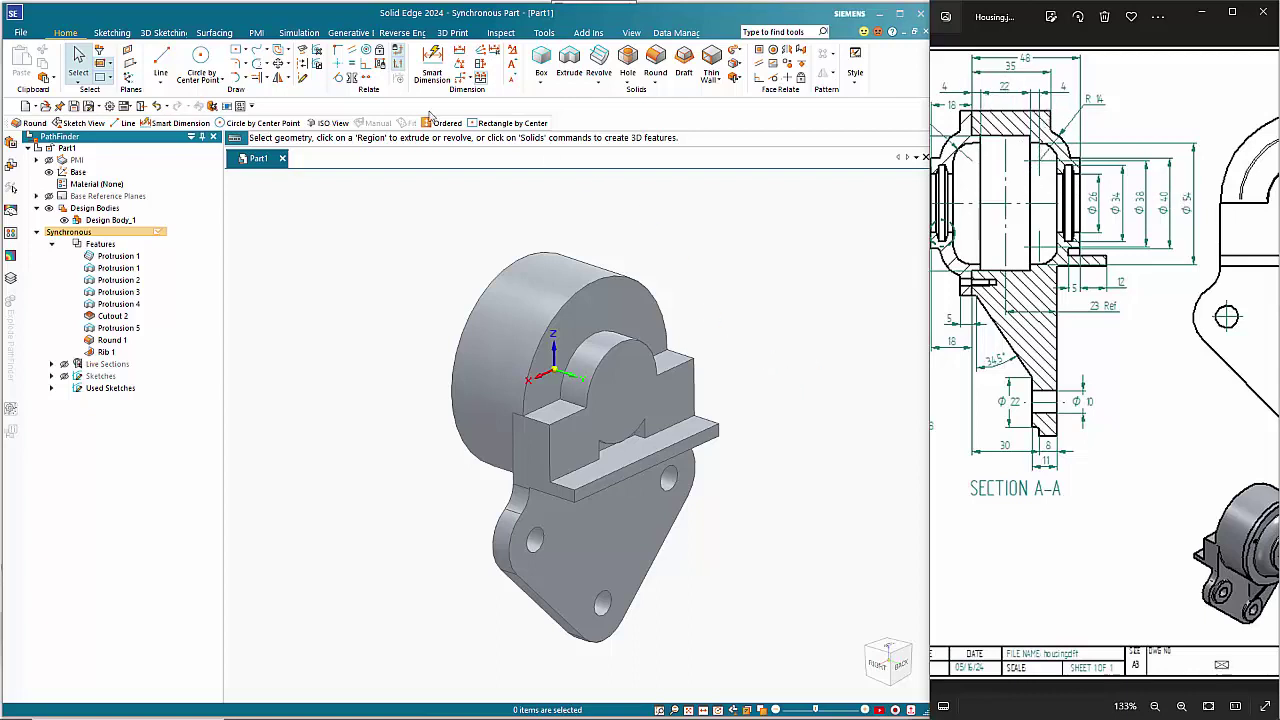
Sketch a 28 mm diameter circle on the vertical YZ base plane, in the upper half of the large cylinder near its front face
left_click(202, 57)
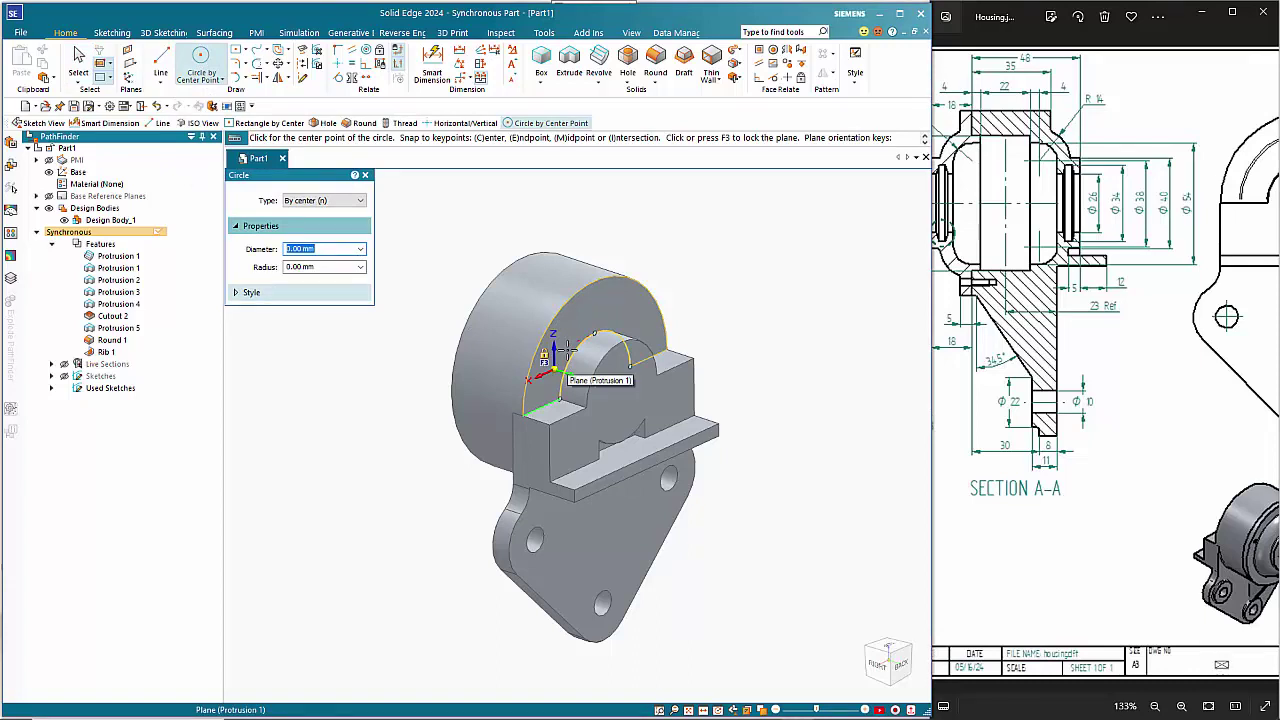
right_click(566, 350)
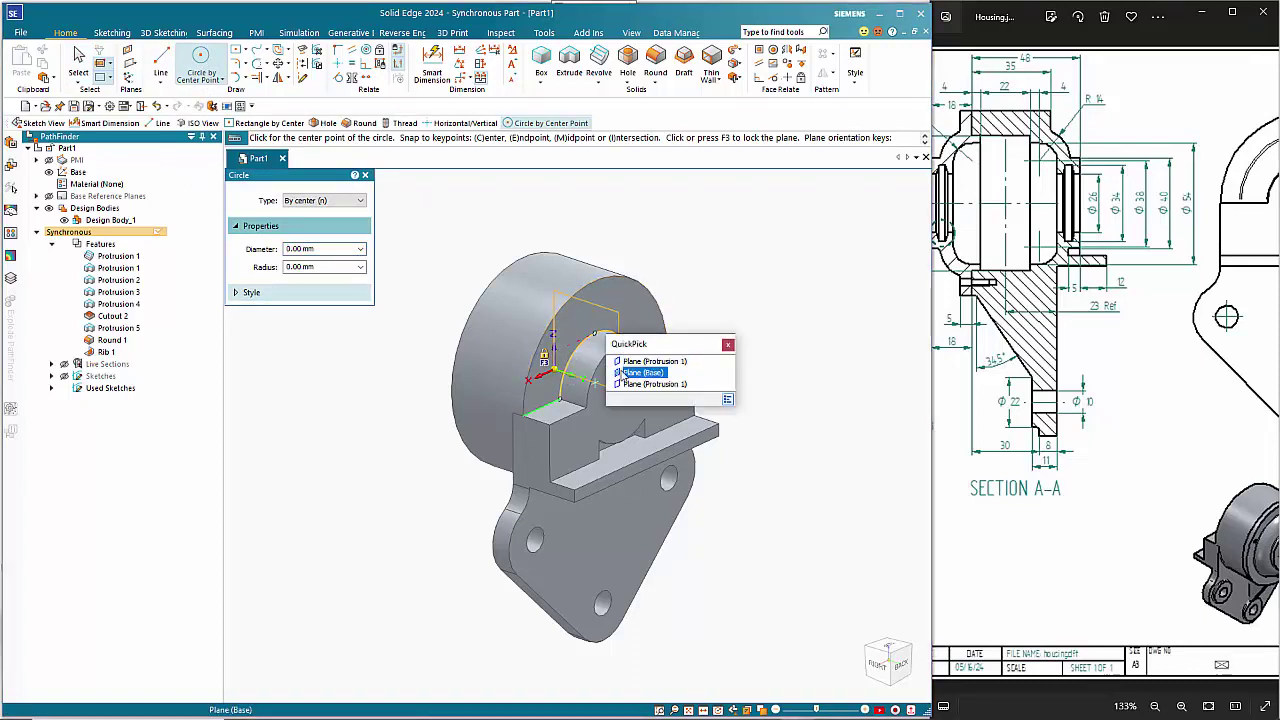
left_click(621, 372)
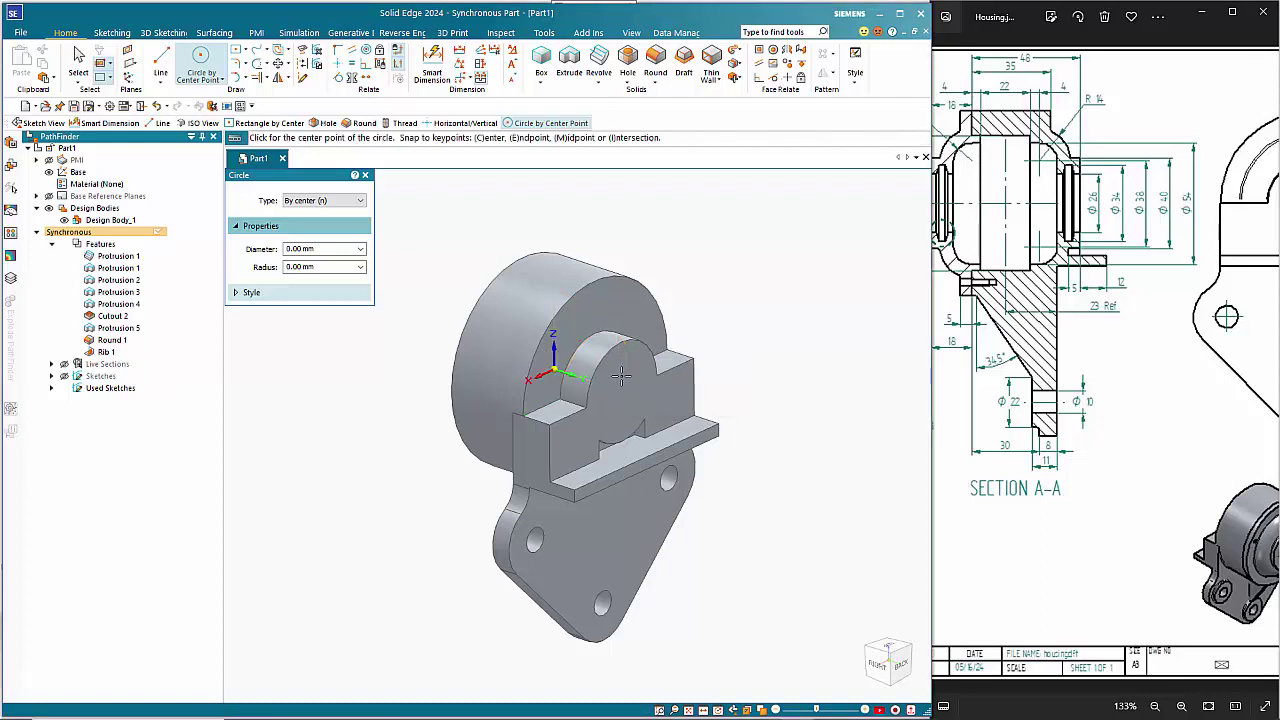
key("ctrl+h")
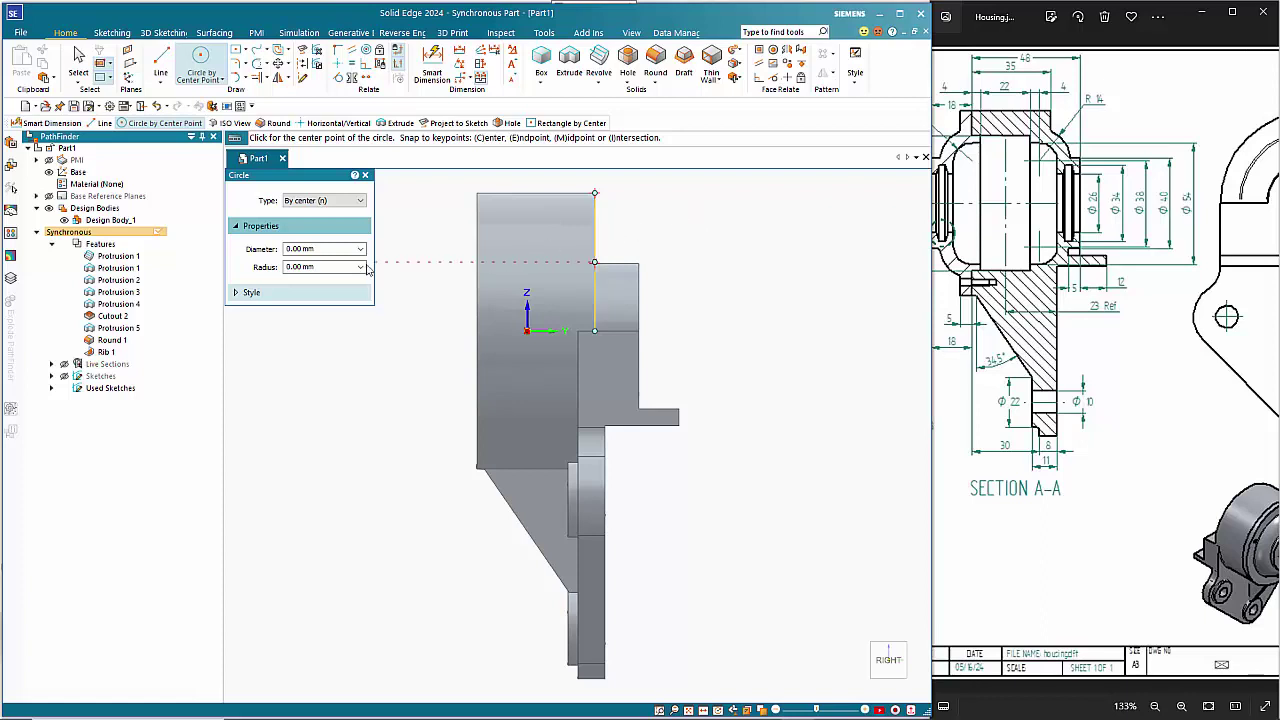
left_click(334, 249)
type("28")
key("Return")
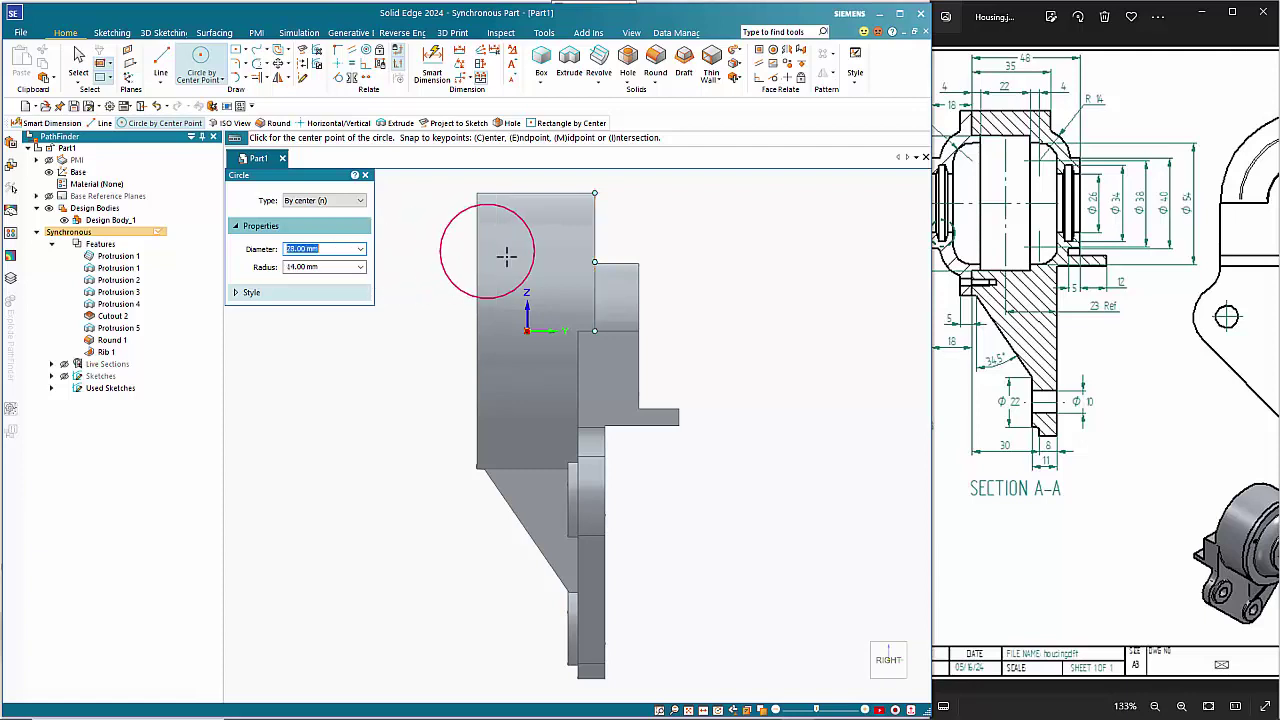
left_click(578, 271)
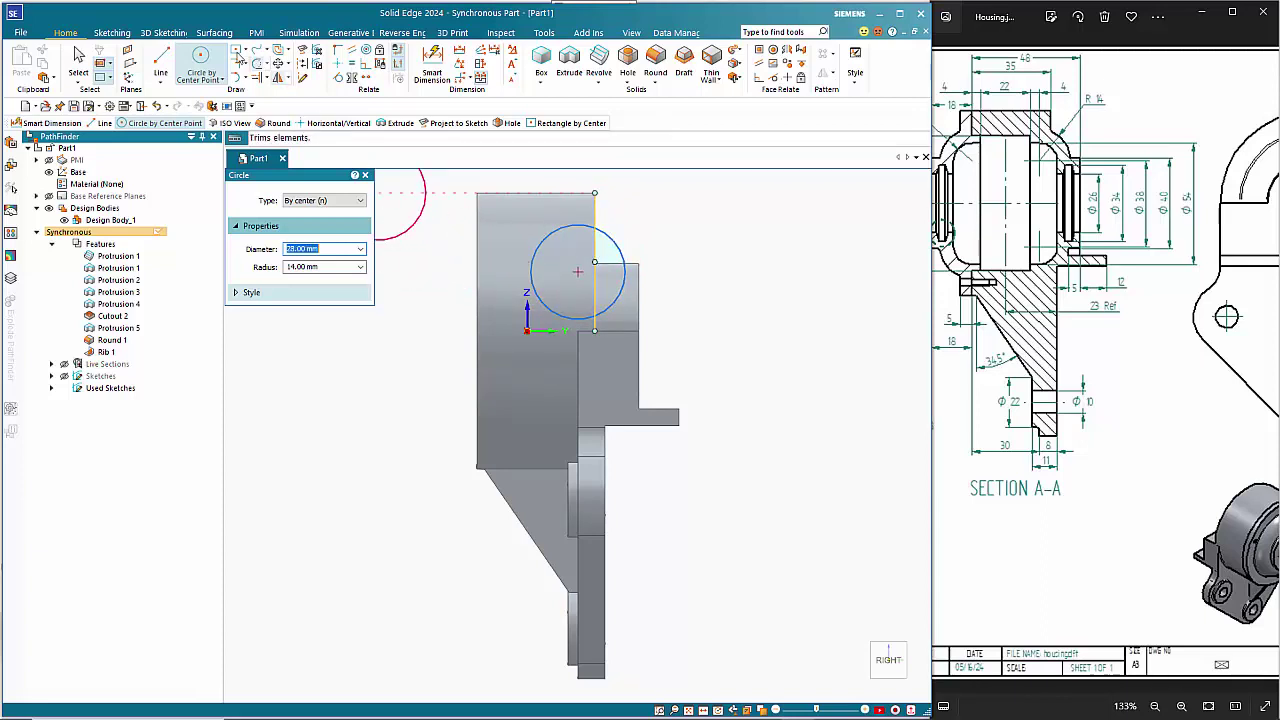
Dimension the horizontal distance from the vertical base axis to the circle's centre and set it to 15 mm
left_click(429, 60)
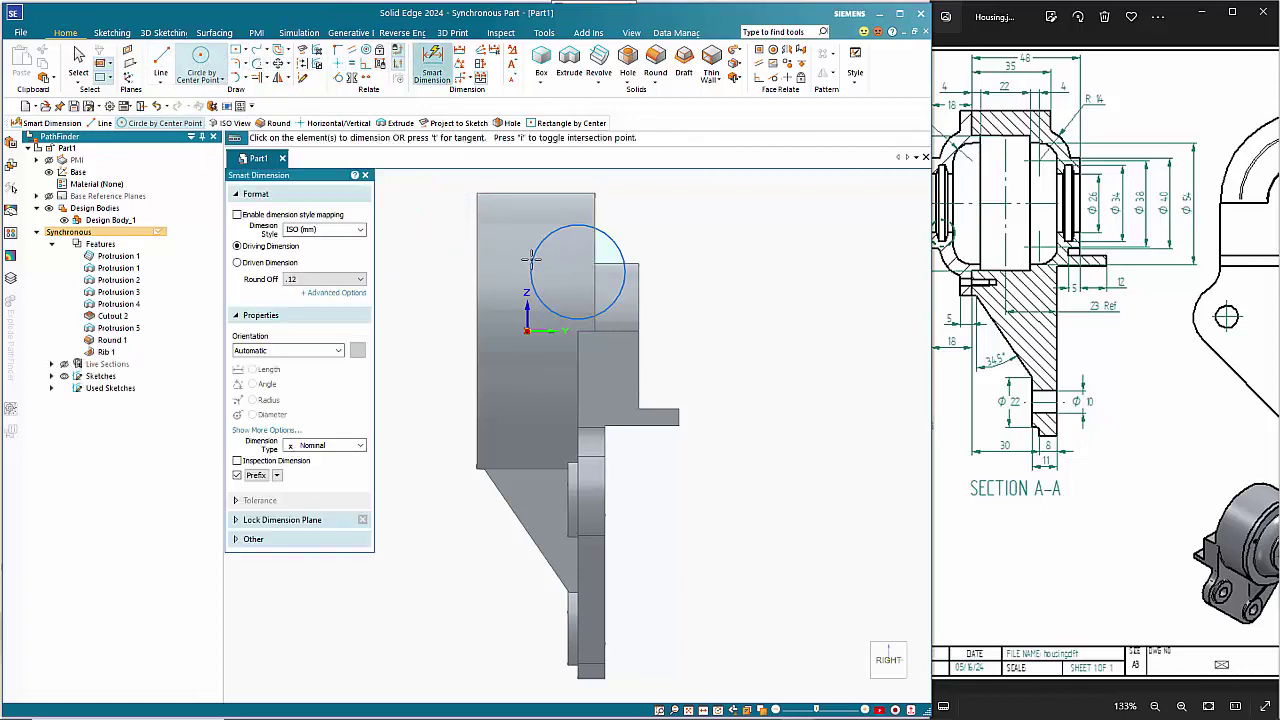
left_click(531, 268)
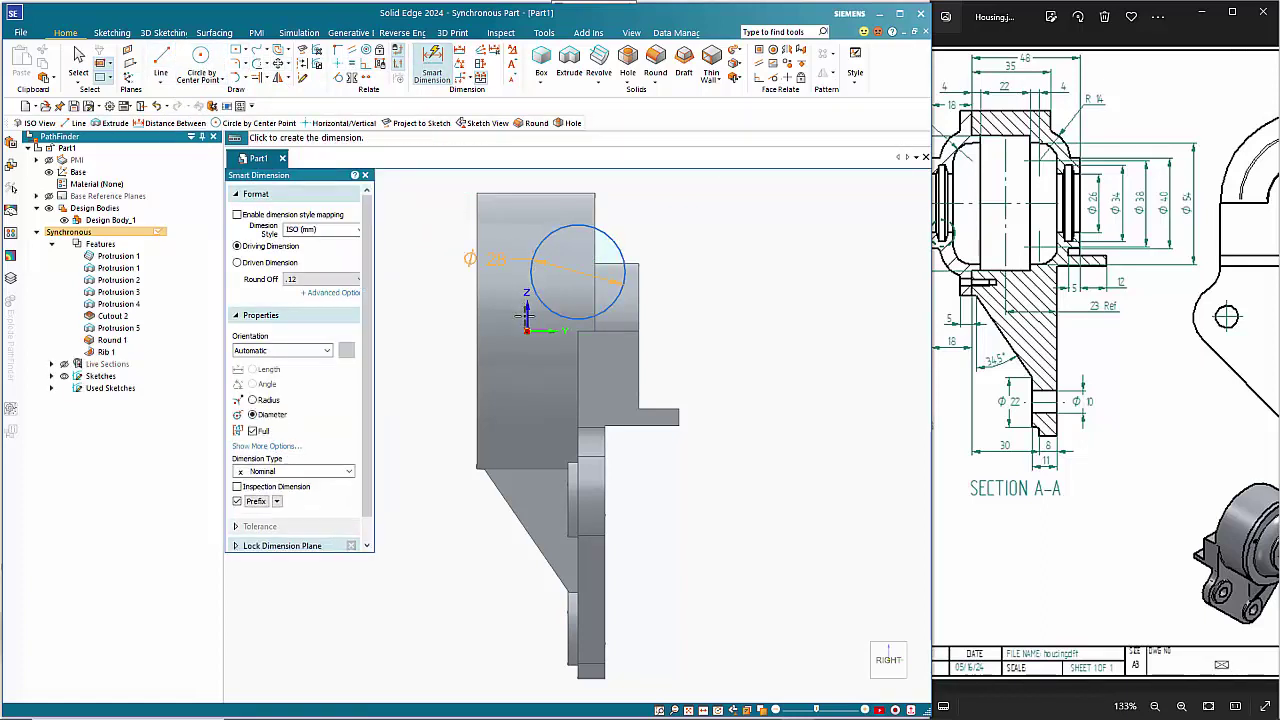
left_click(527, 312)
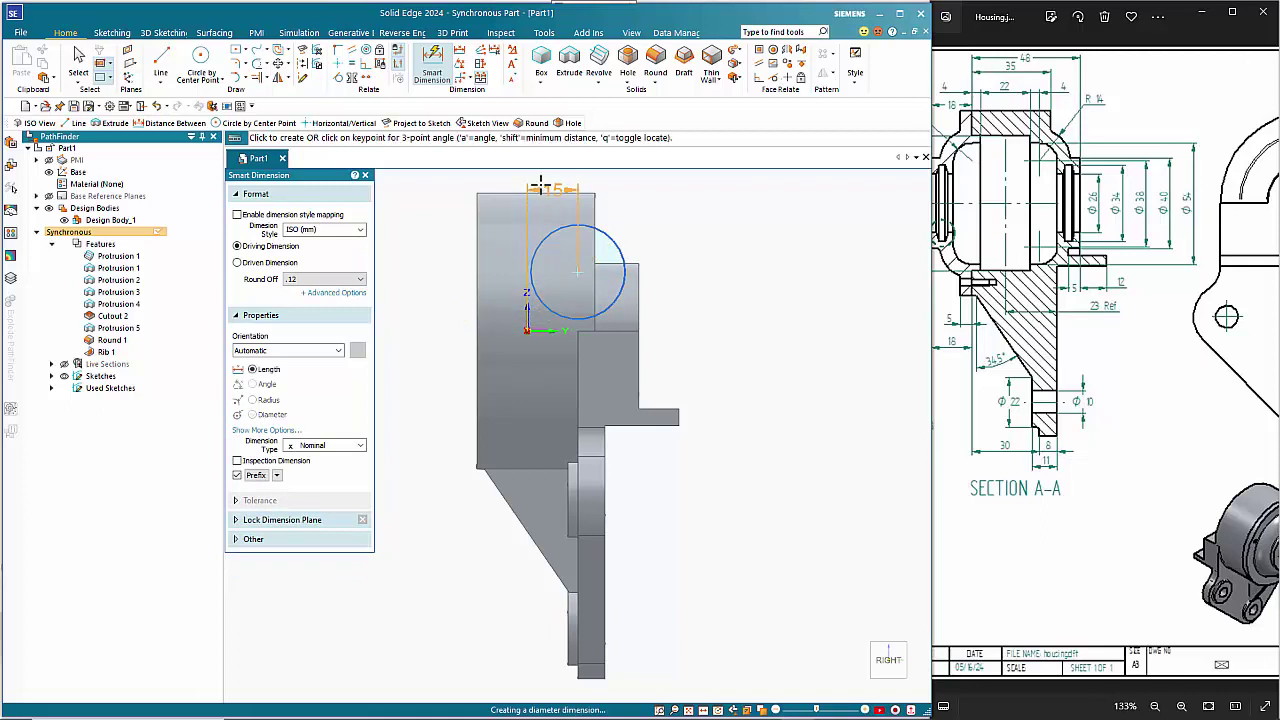
left_click(541, 176)
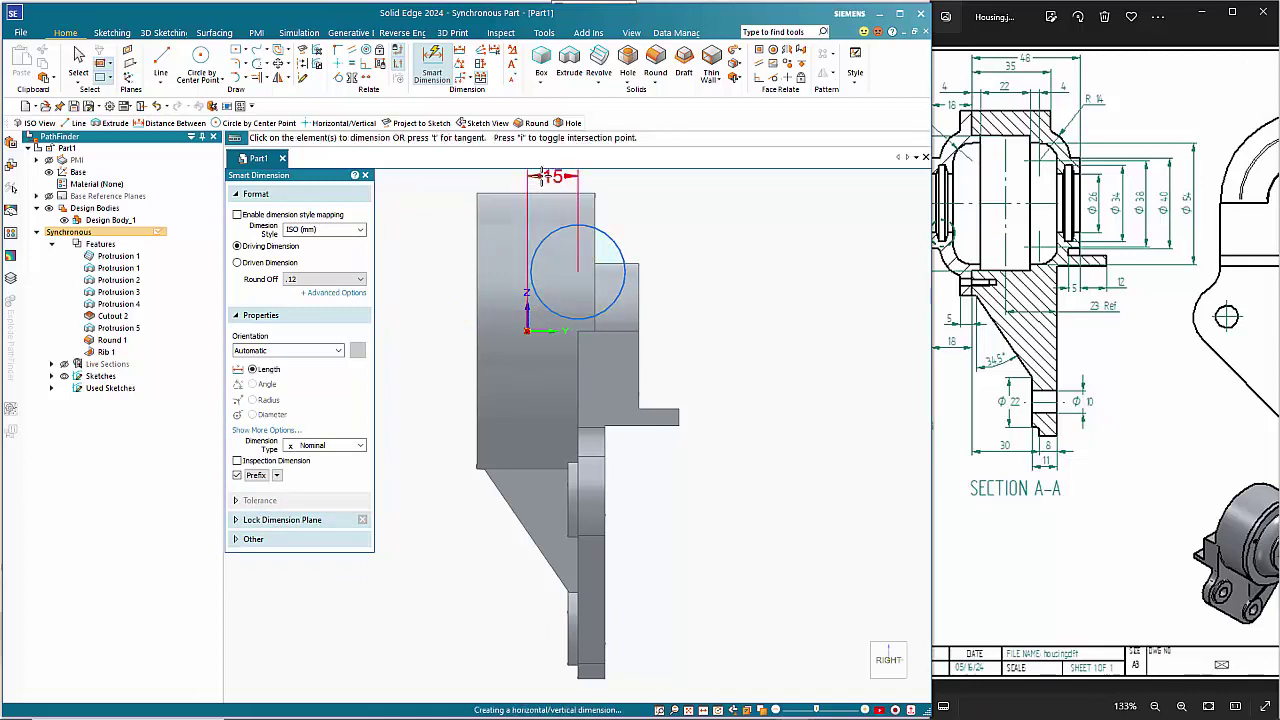
type("15")
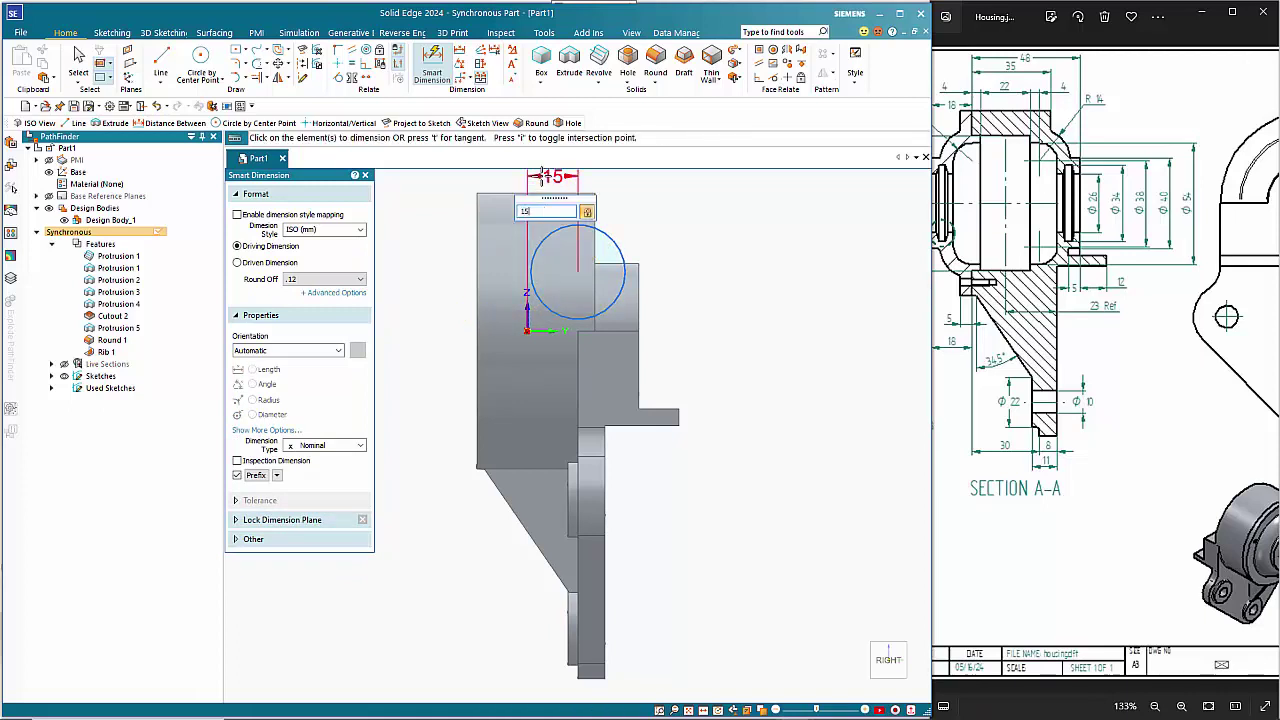
key("Return")
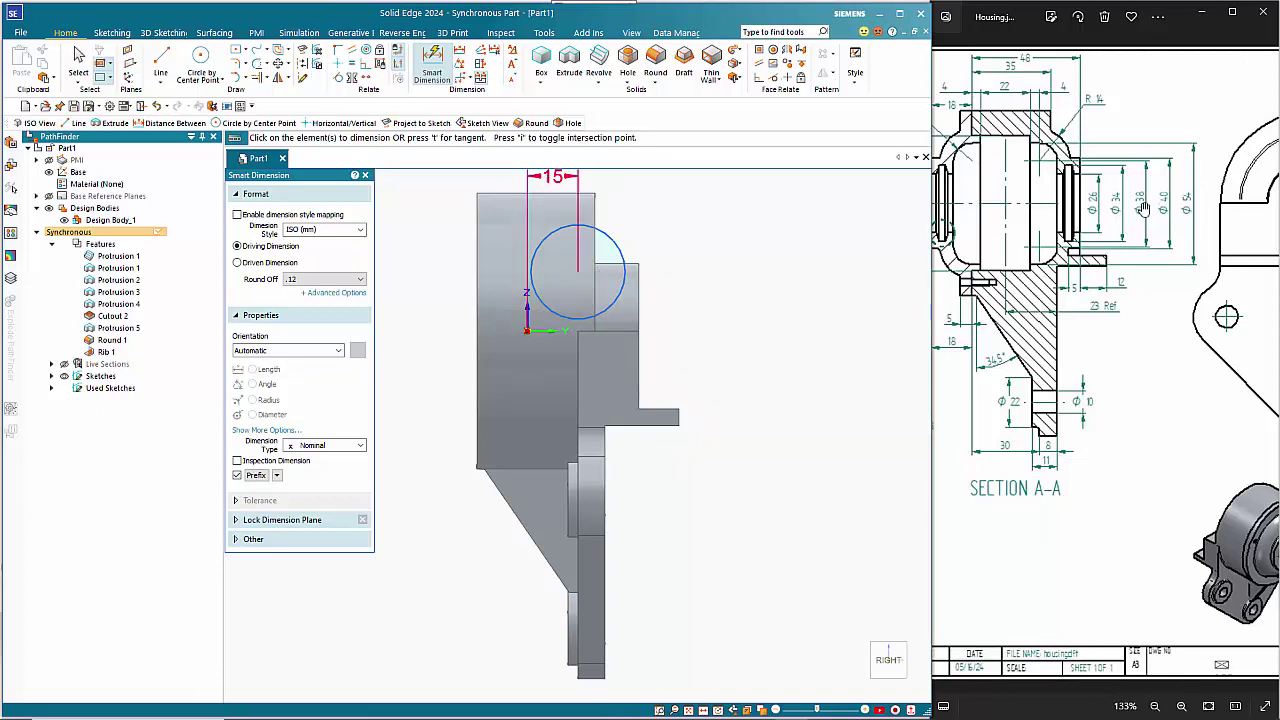
Dimension the vertical distance from the horizontal base axis to the circle's centre and set it to 19 mm
left_click(547, 307)
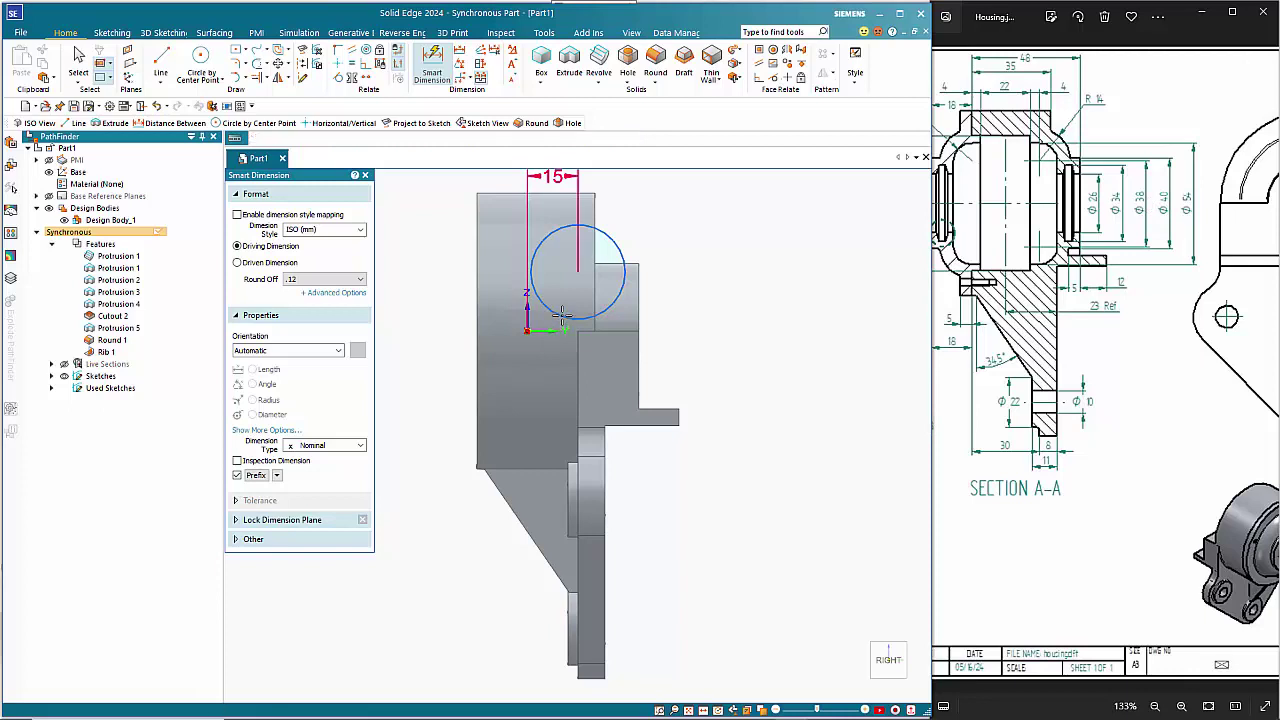
left_click(547, 332)
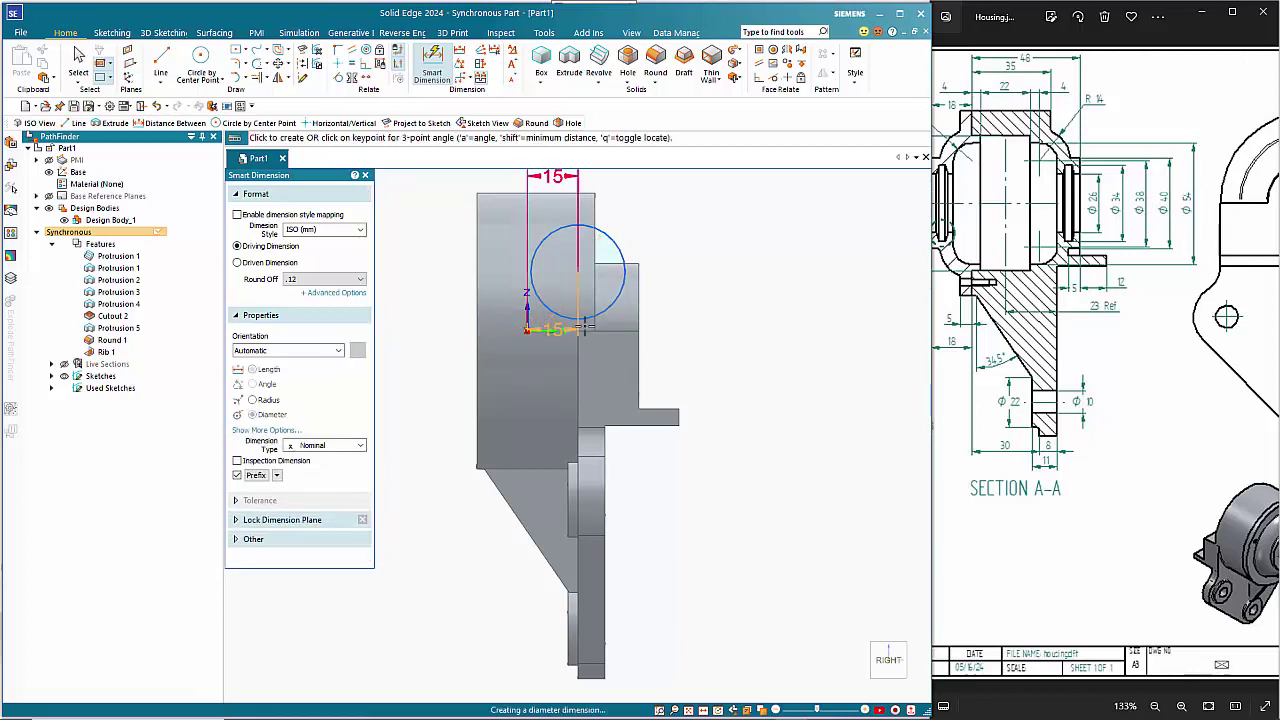
left_click(697, 307)
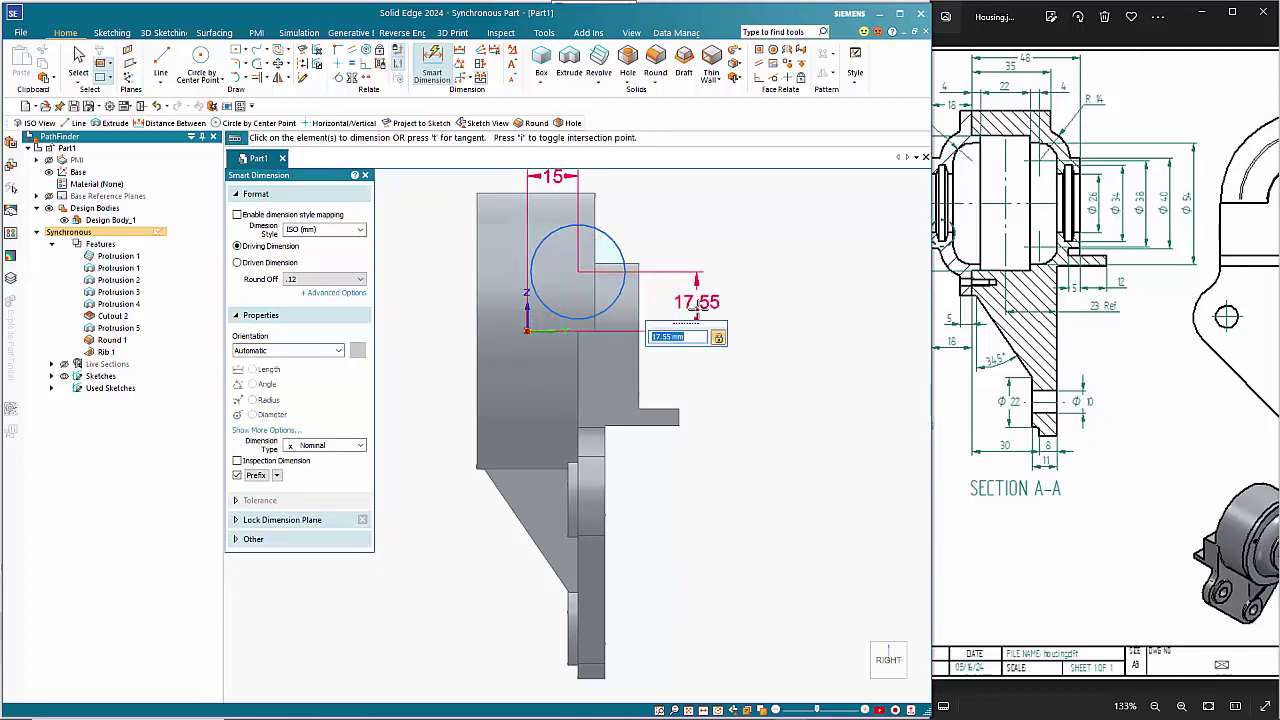
type("15")
key("Return")
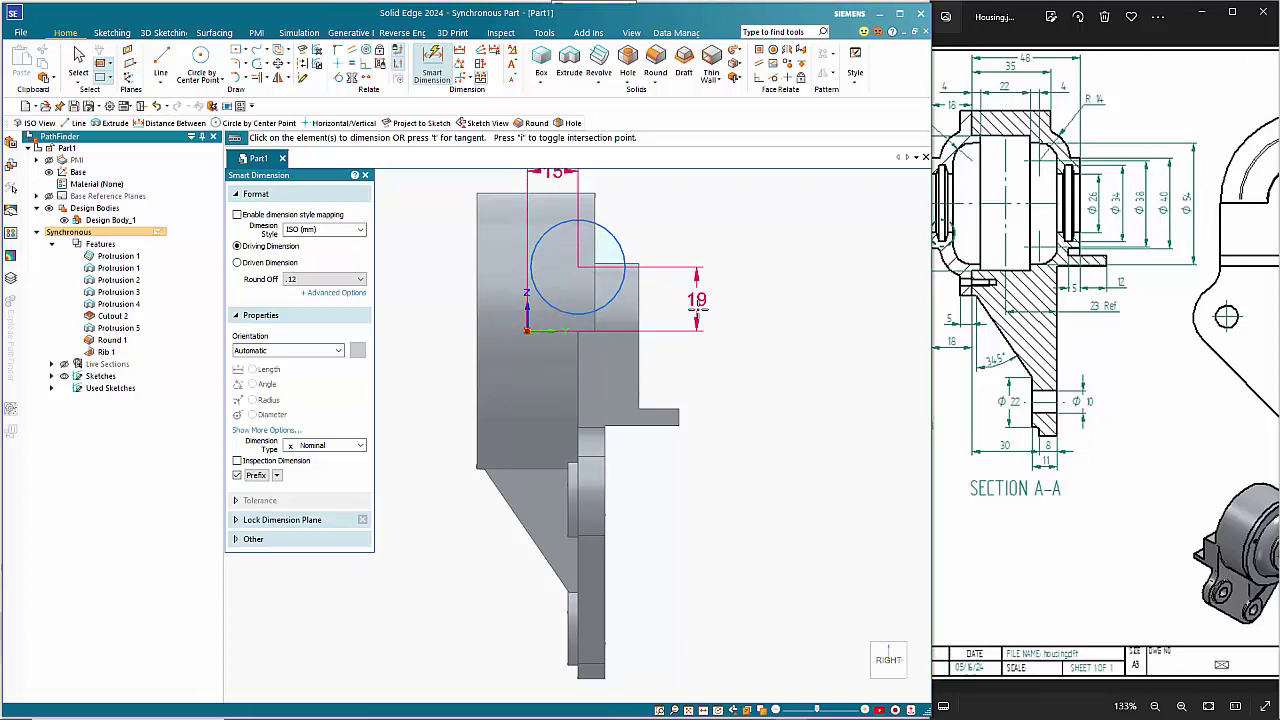
key("Escape")
Start a Revolve of the circle using Chain selection, set its extent type, and move the axis handle to the horizontal Y base axis
mouse_move(817, 384)
middle_mouse_down()
mouse_move(761, 384)
mouse_move(736, 414)
mouse_move(759, 296)
mouse_move(809, 309)
mouse_move(749, 286)
mouse_move(690, 292)
mouse_move(681, 260)
mouse_move(672, 270)
middle_mouse_up()
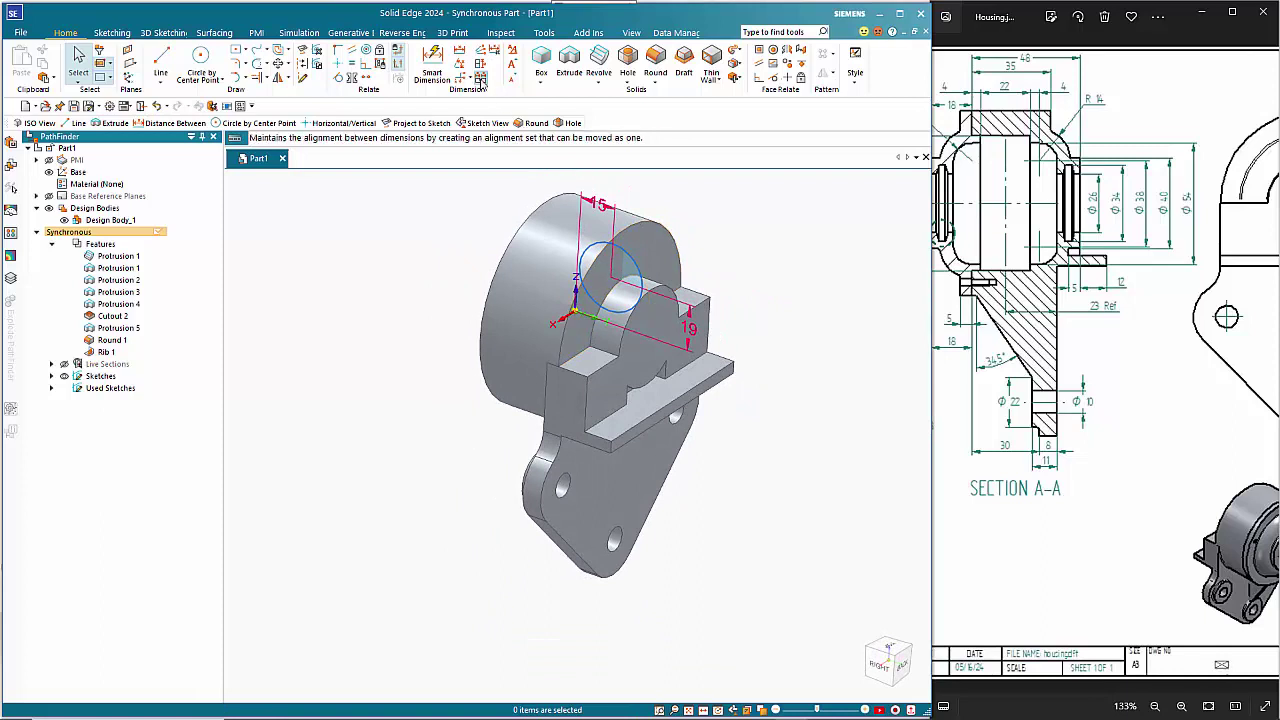
left_click(596, 60)
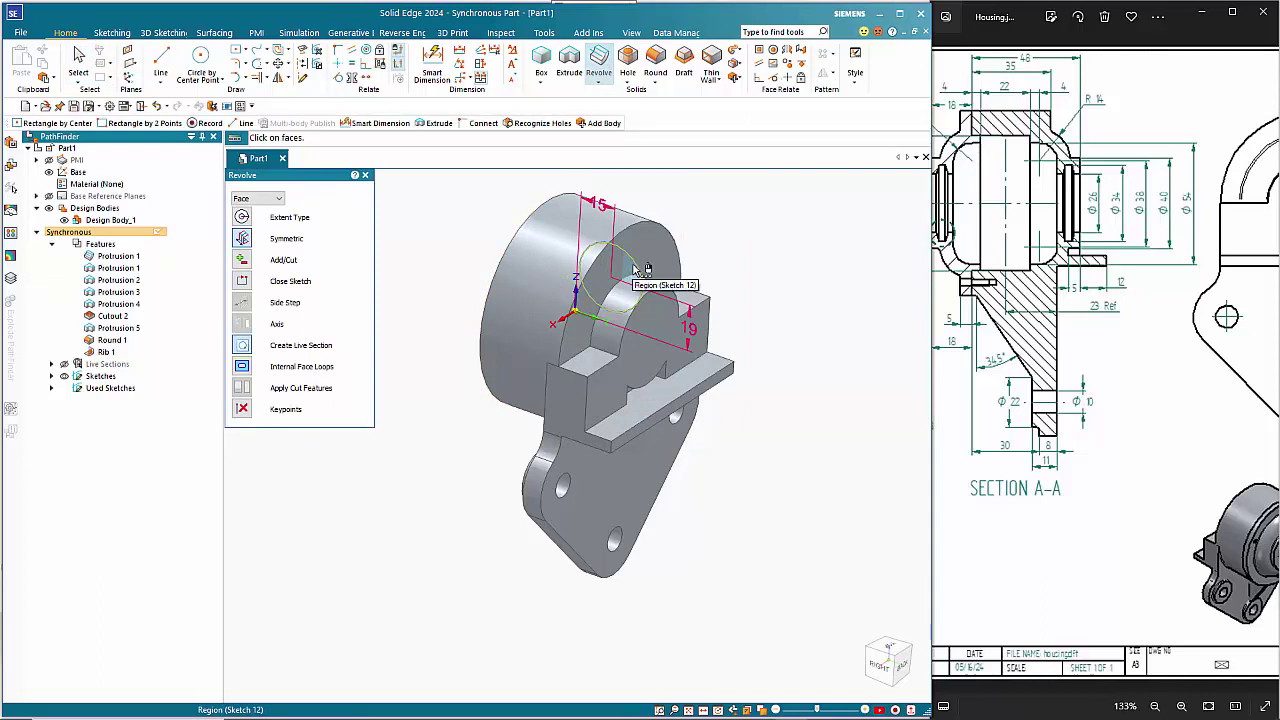
left_click(257, 198)
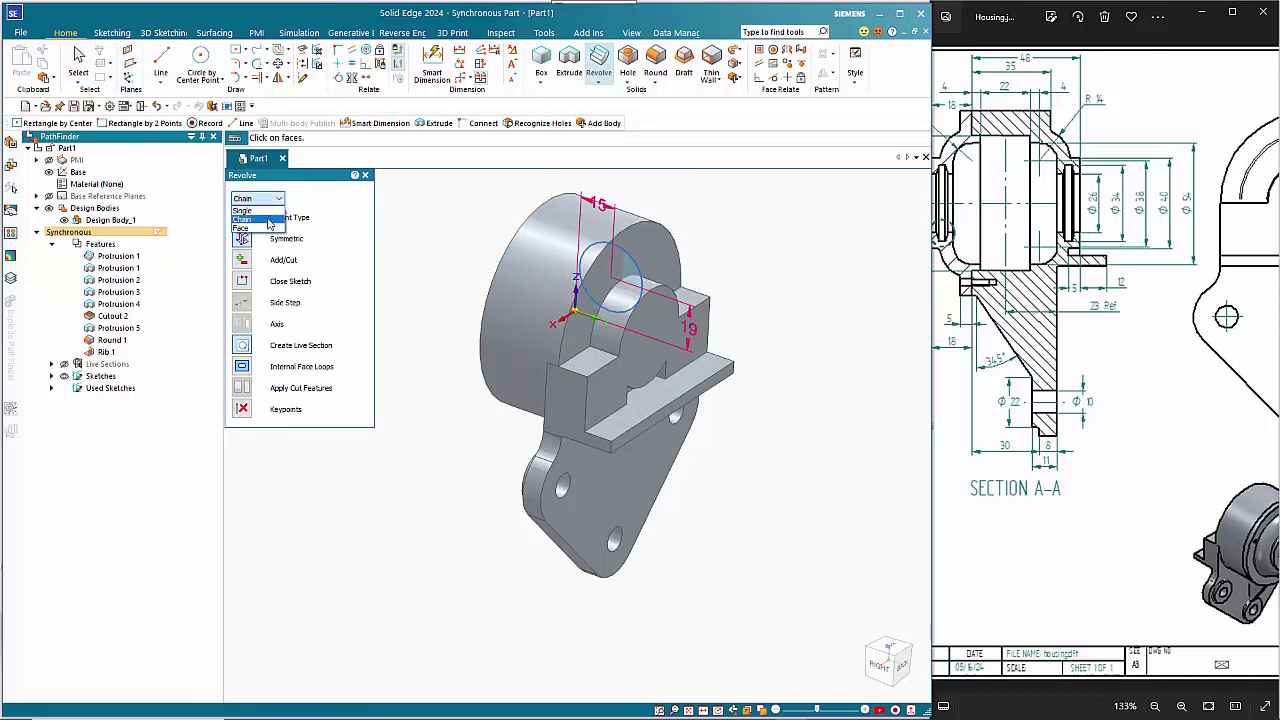
left_click(264, 220)
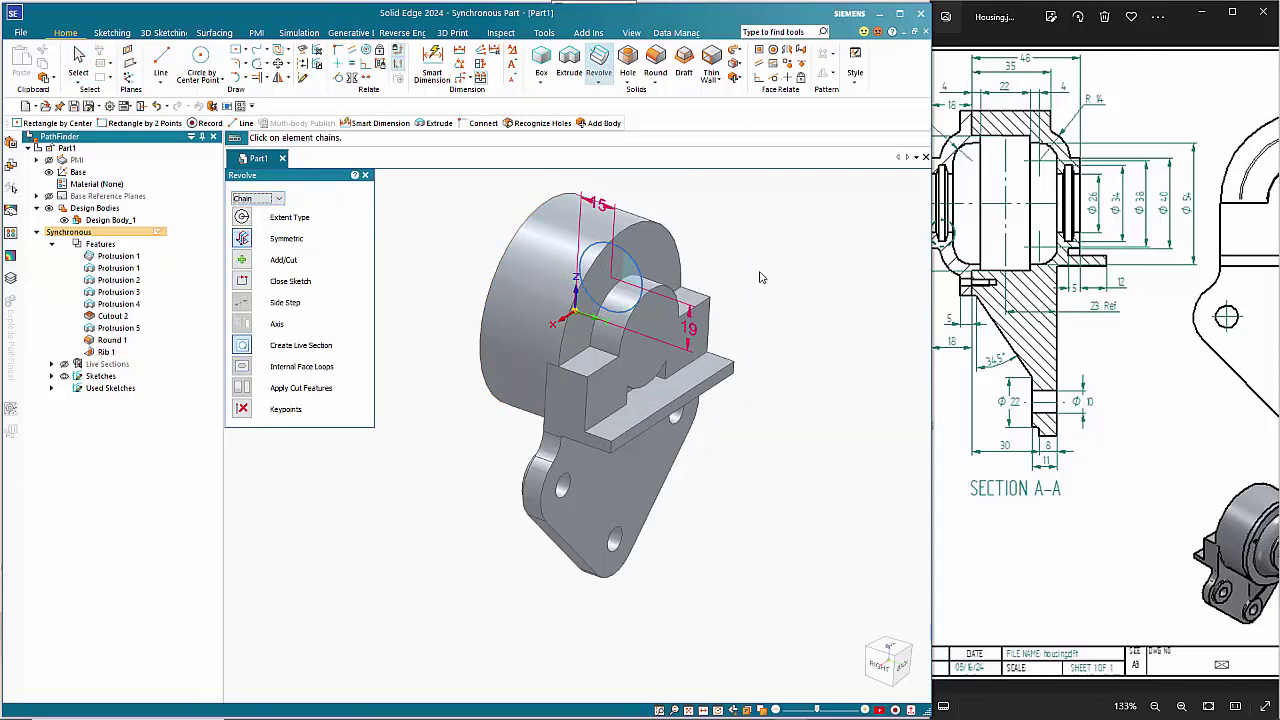
left_click(640, 266)
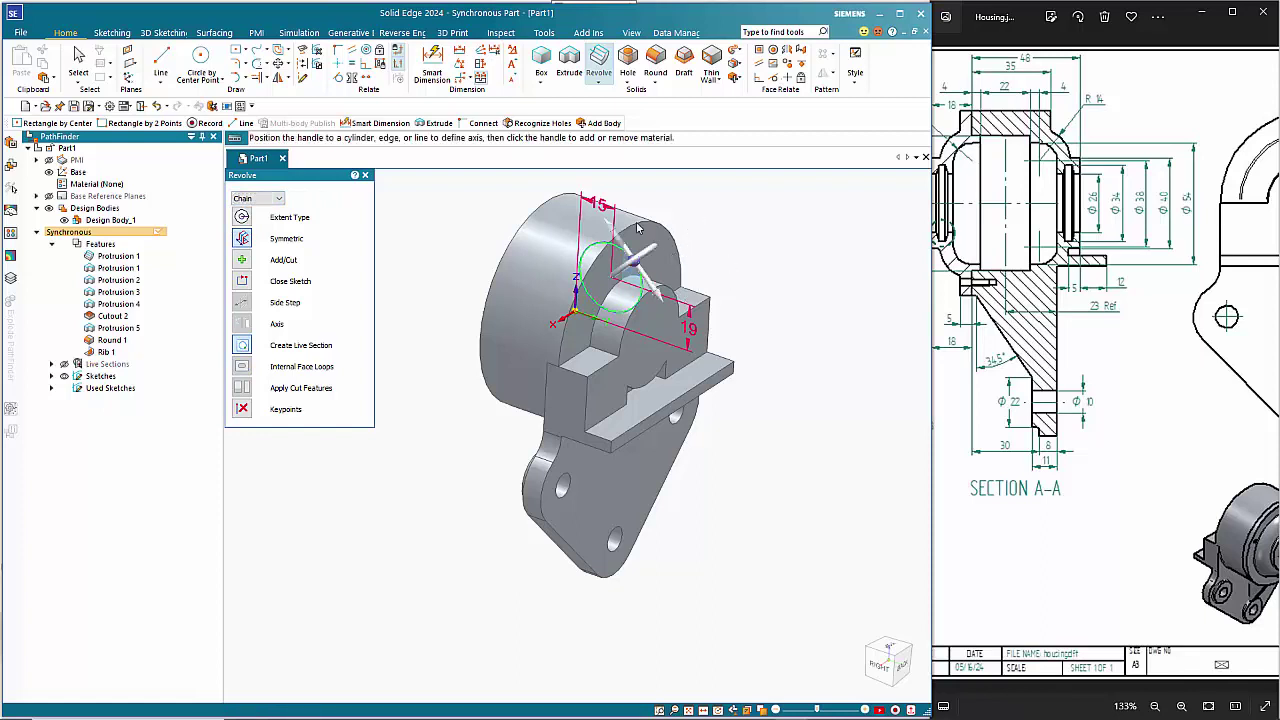
left_click(242, 217)
left_click(252, 236)
left_click(636, 263)
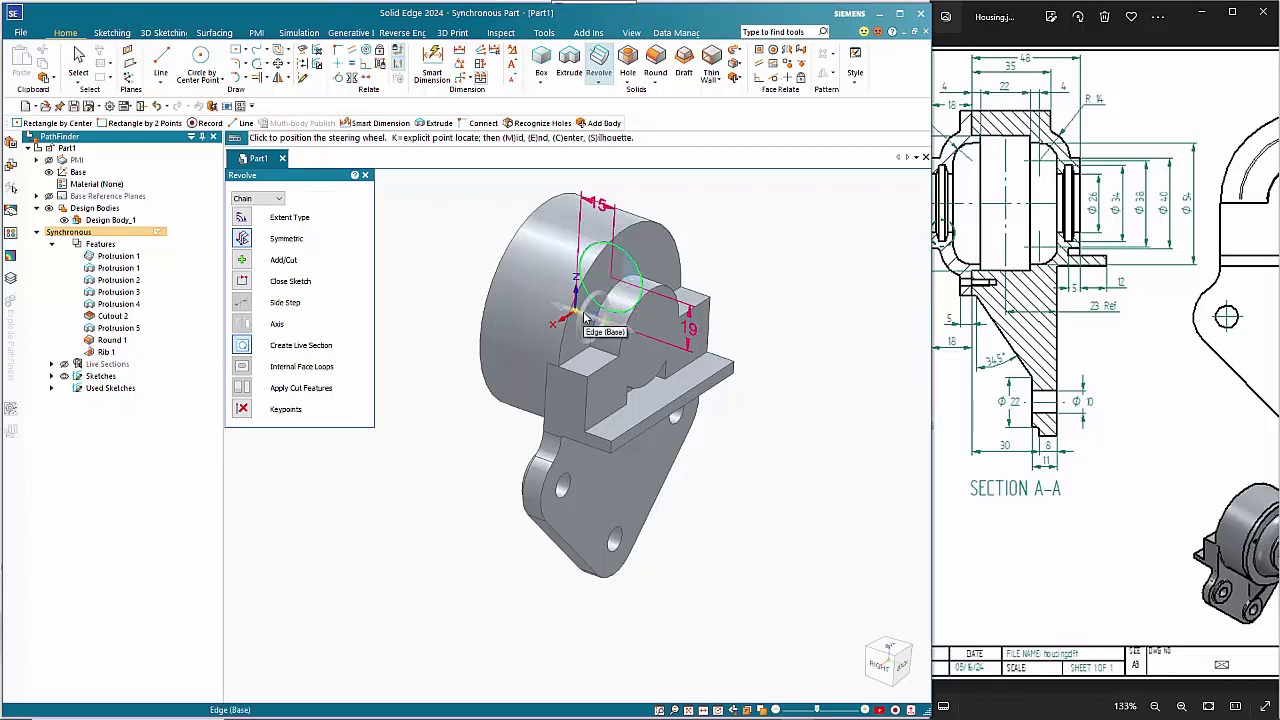
Revolve the sketched circle above the boss by 180° about the large cylinder's axis to add a rounded bulge
left_click(588, 318)
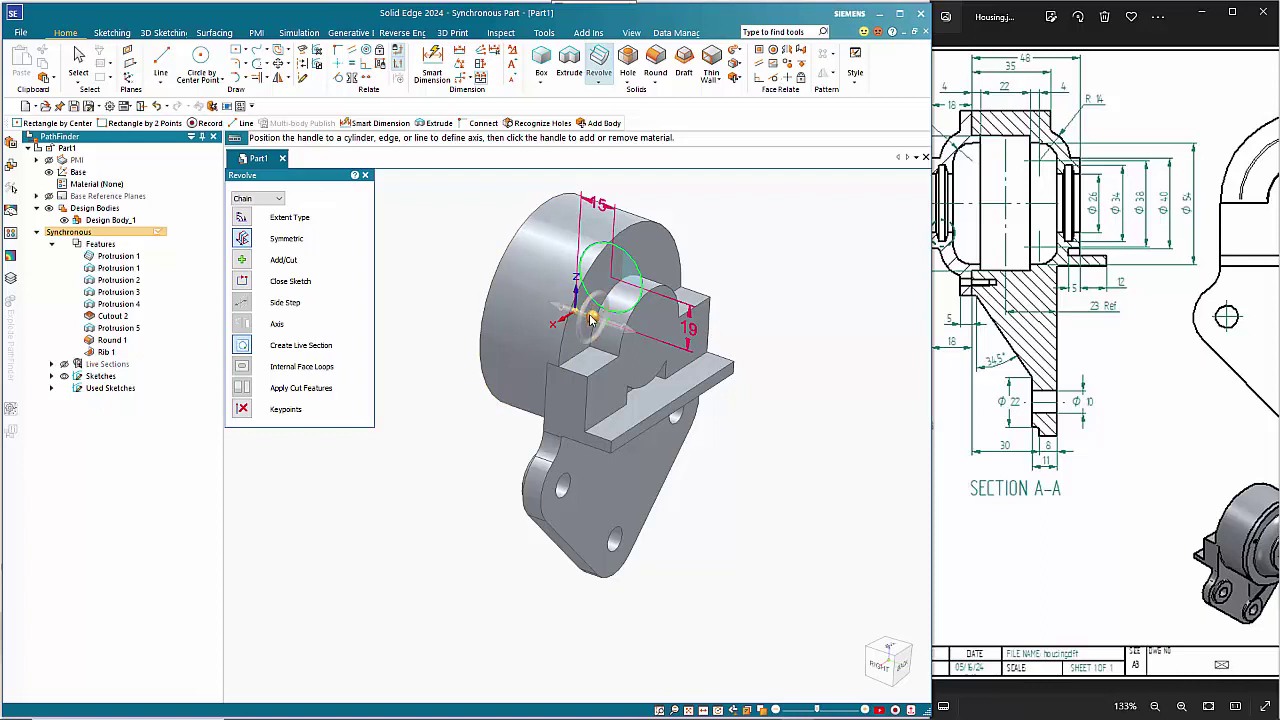
left_click(587, 317)
left_click(592, 306)
left_click(592, 303)
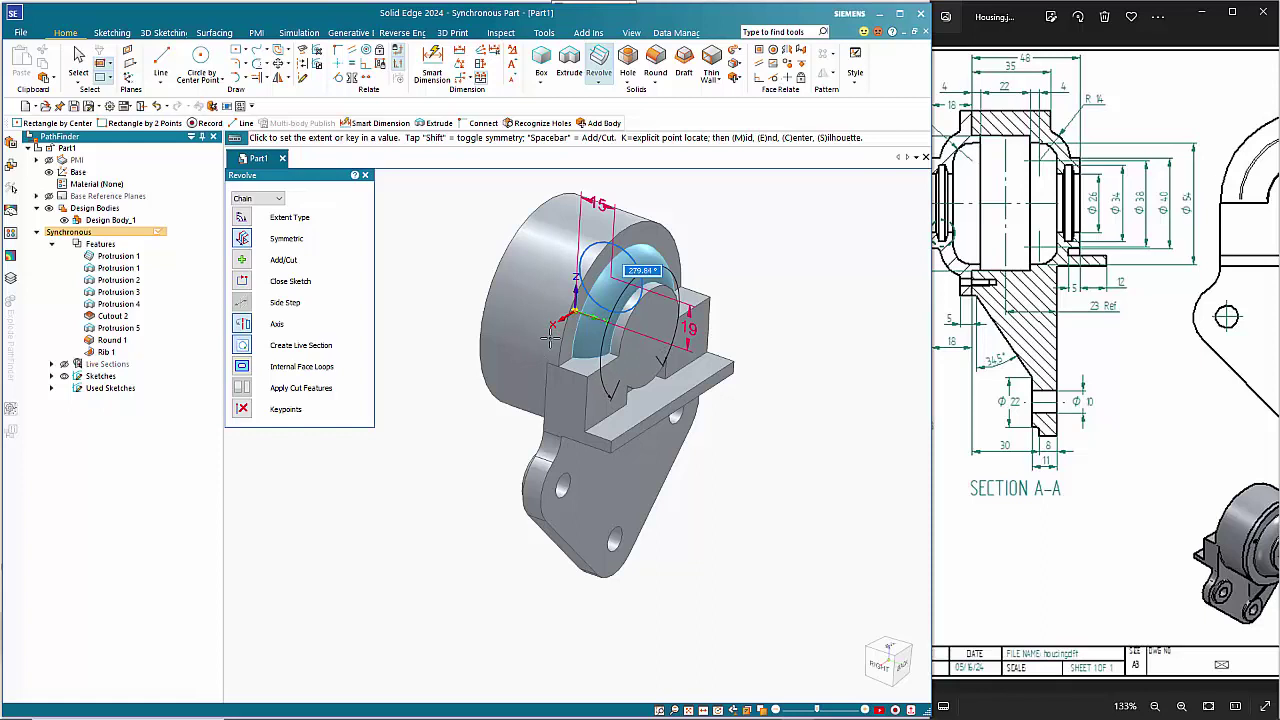
type("180")
key("Return")
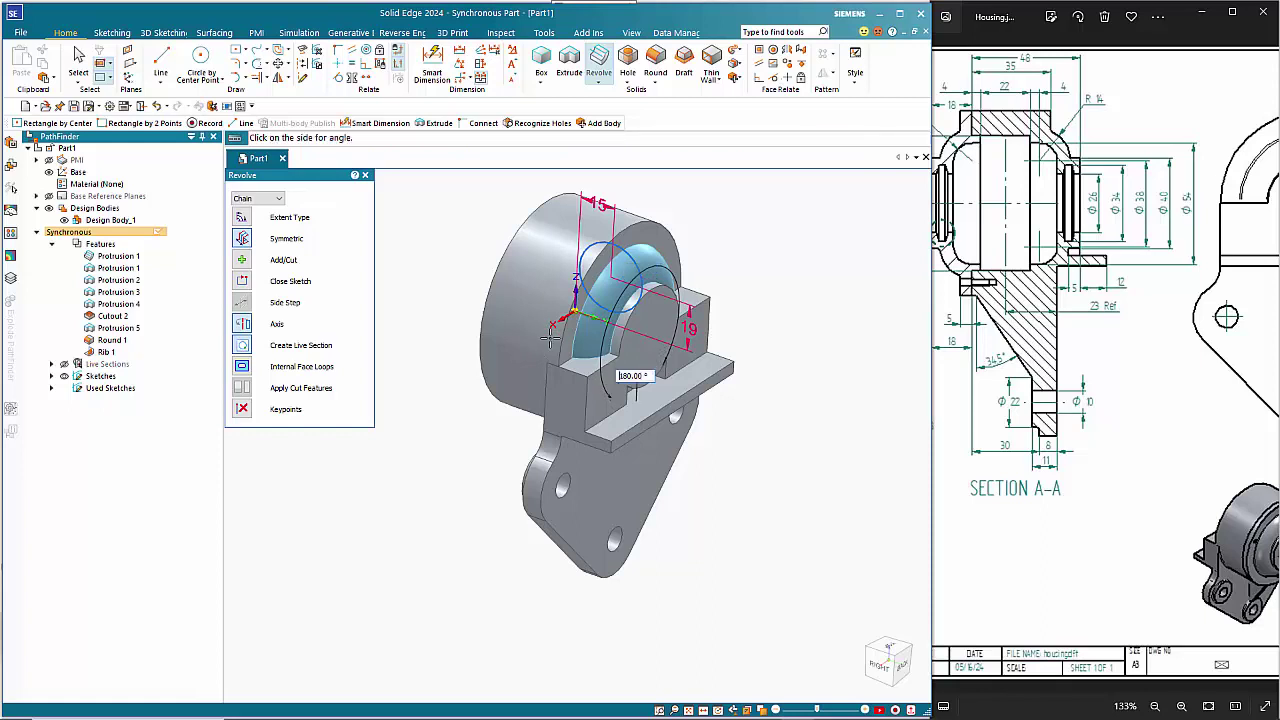
left_click(763, 432)
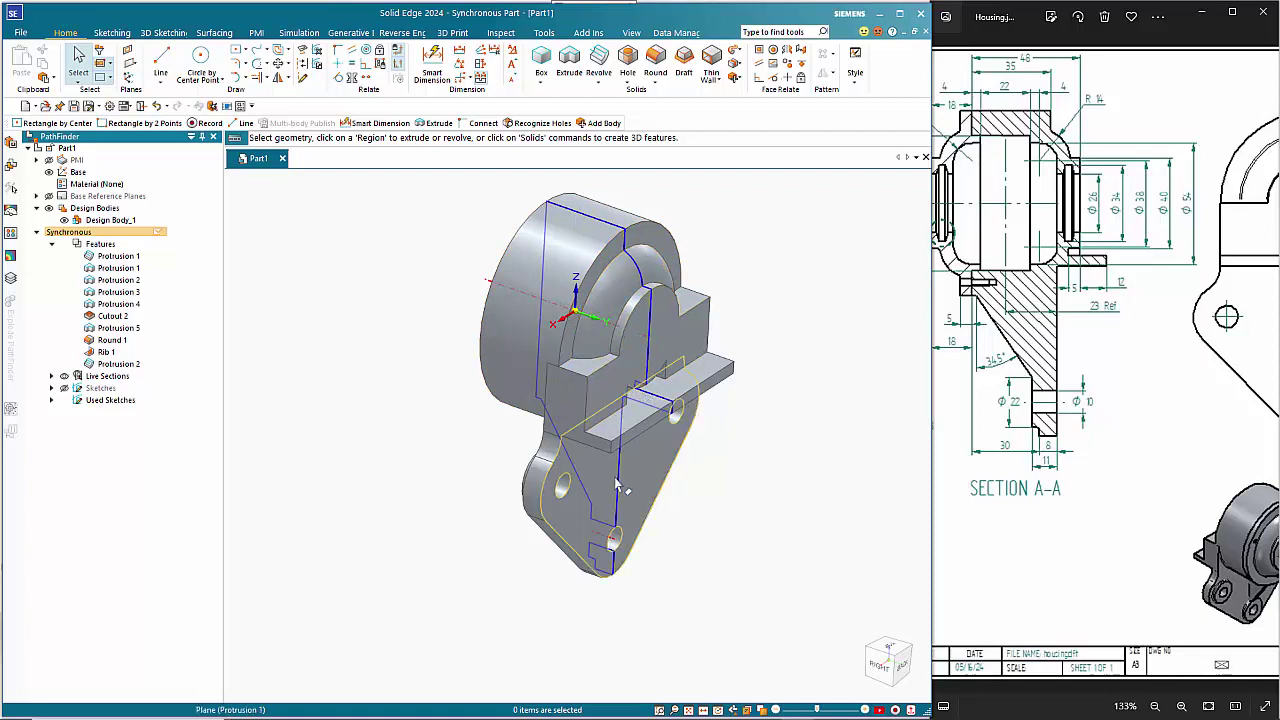
Hide Live Section 2
left_click(52, 376)
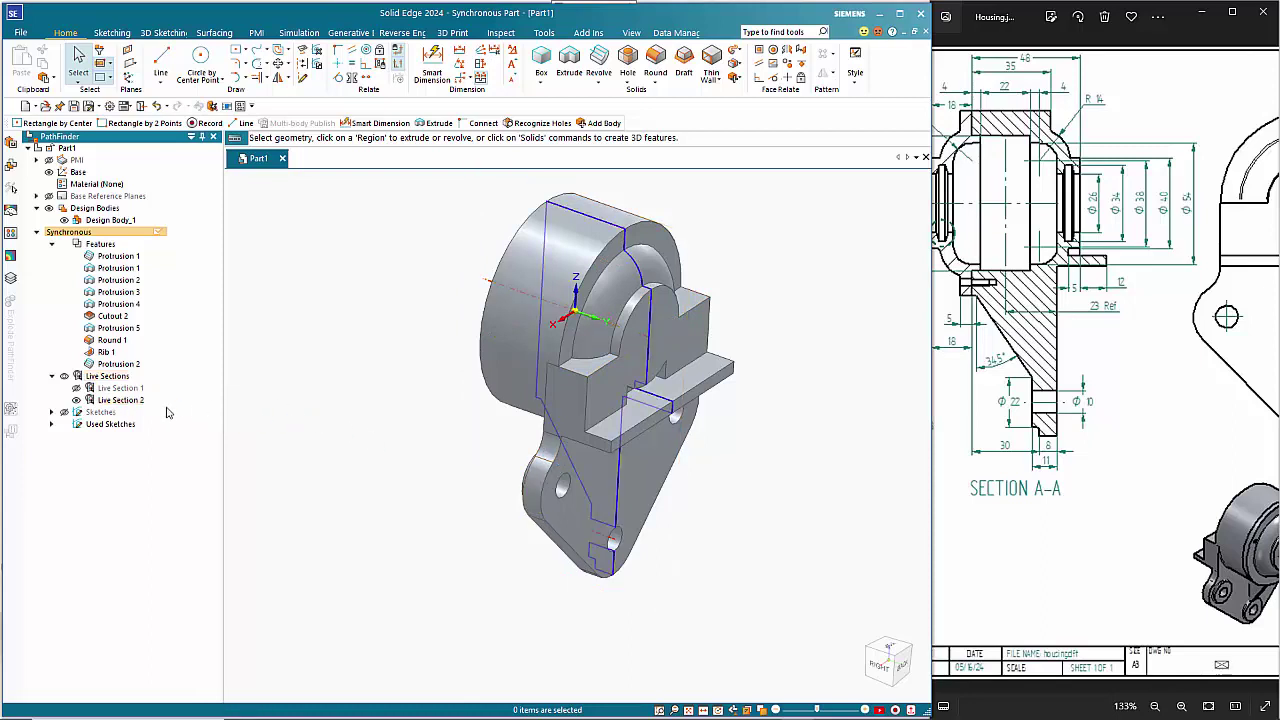
left_click(77, 400)
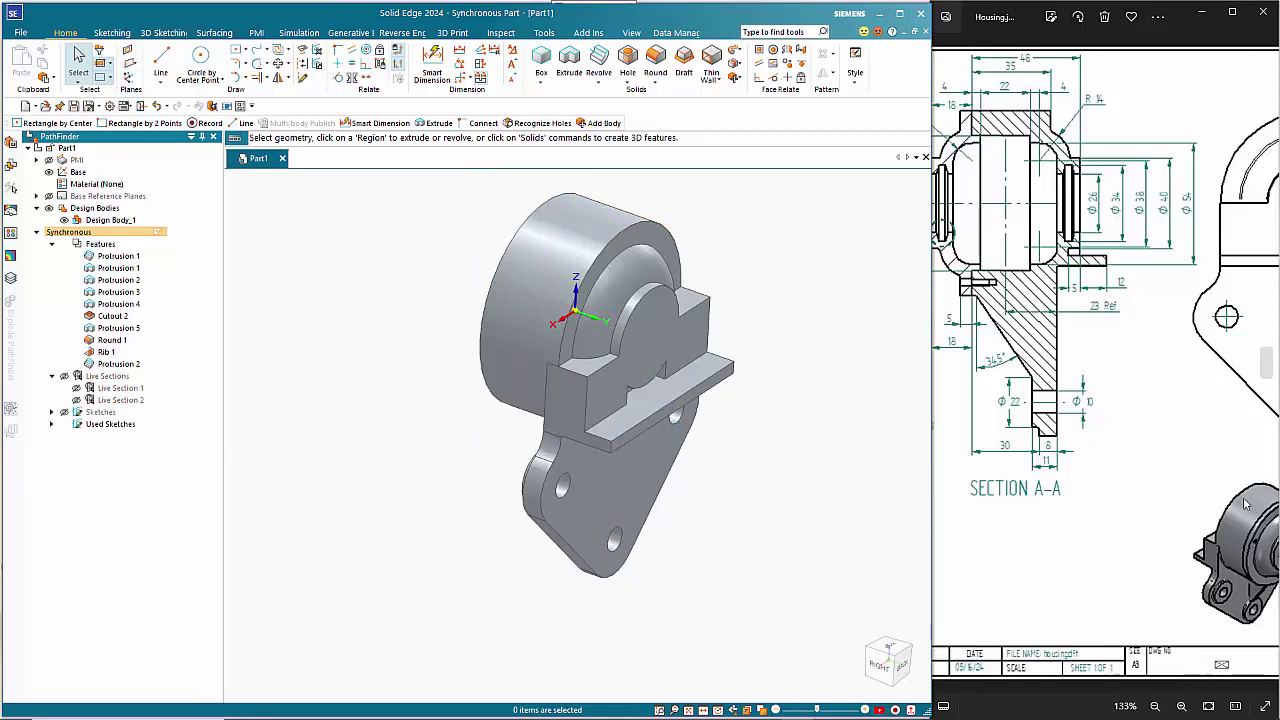
Lock sketching to the vertical YZ plane and draw a 26 mm horizontal line inward from the large cylinder's back face, just below its top
left_click(1044, 289)
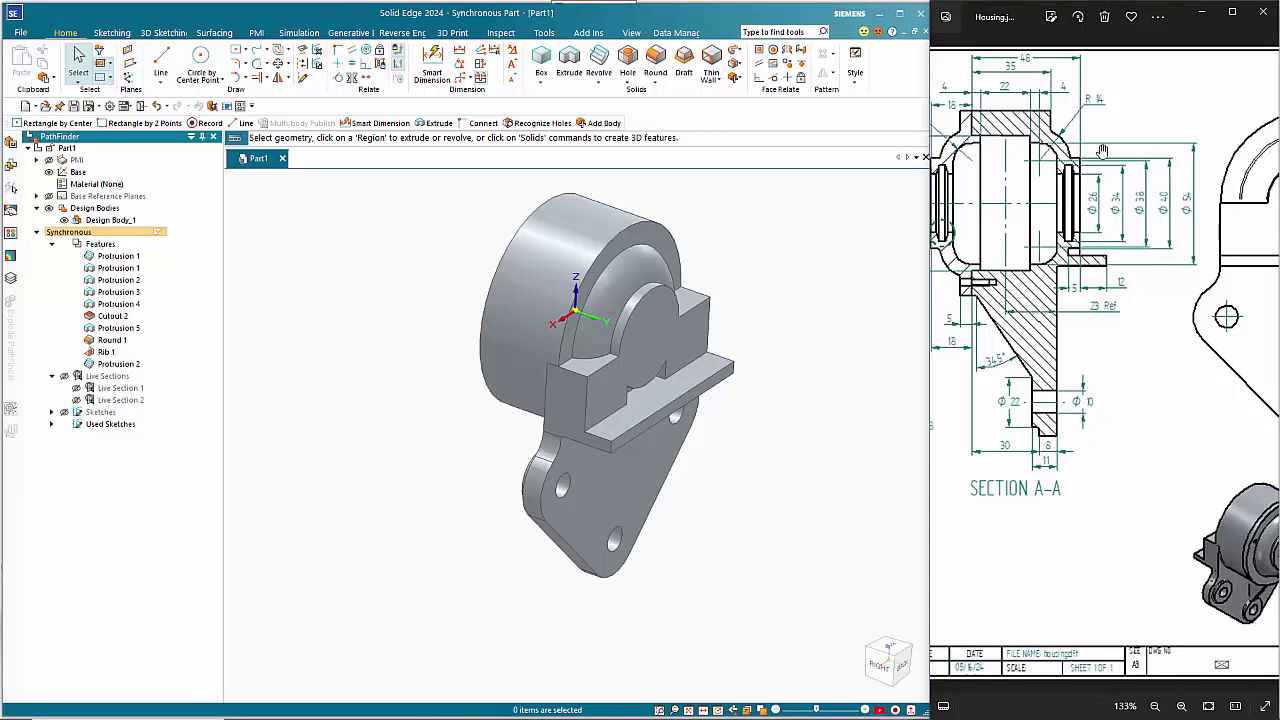
left_click_drag(1040, 164, 1104, 180)
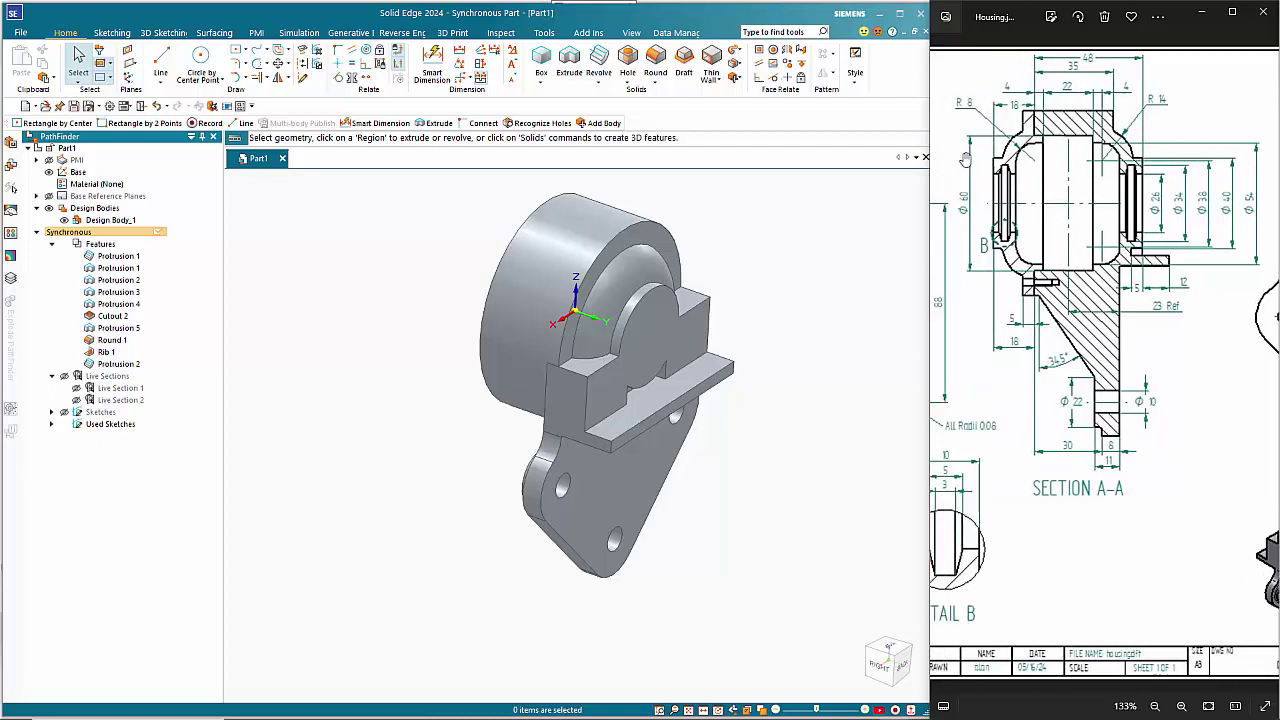
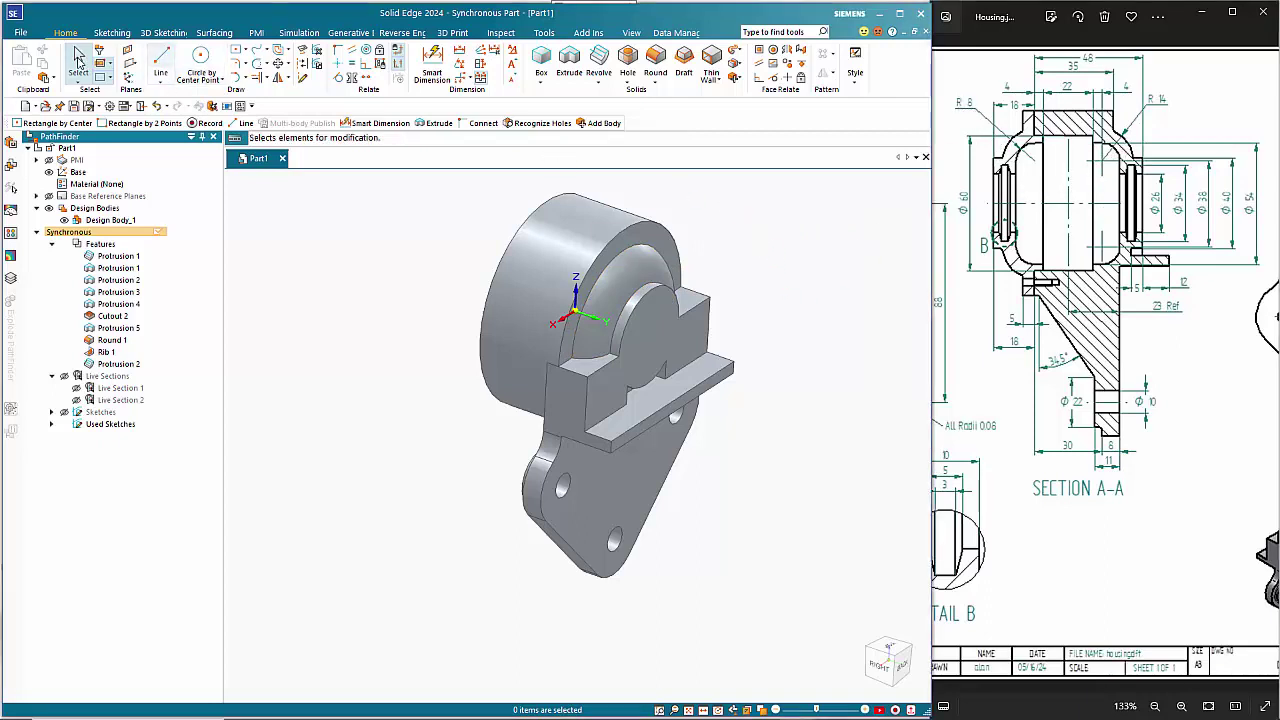
left_click(160, 58)
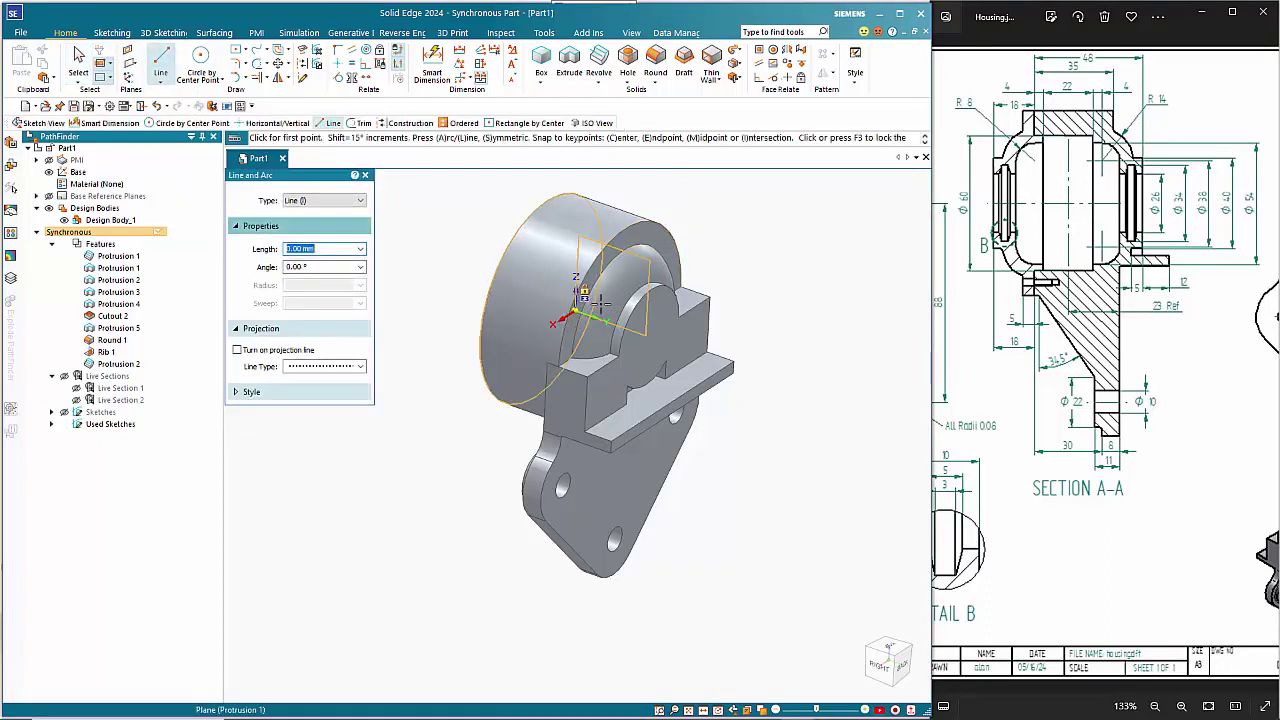
key("F3")
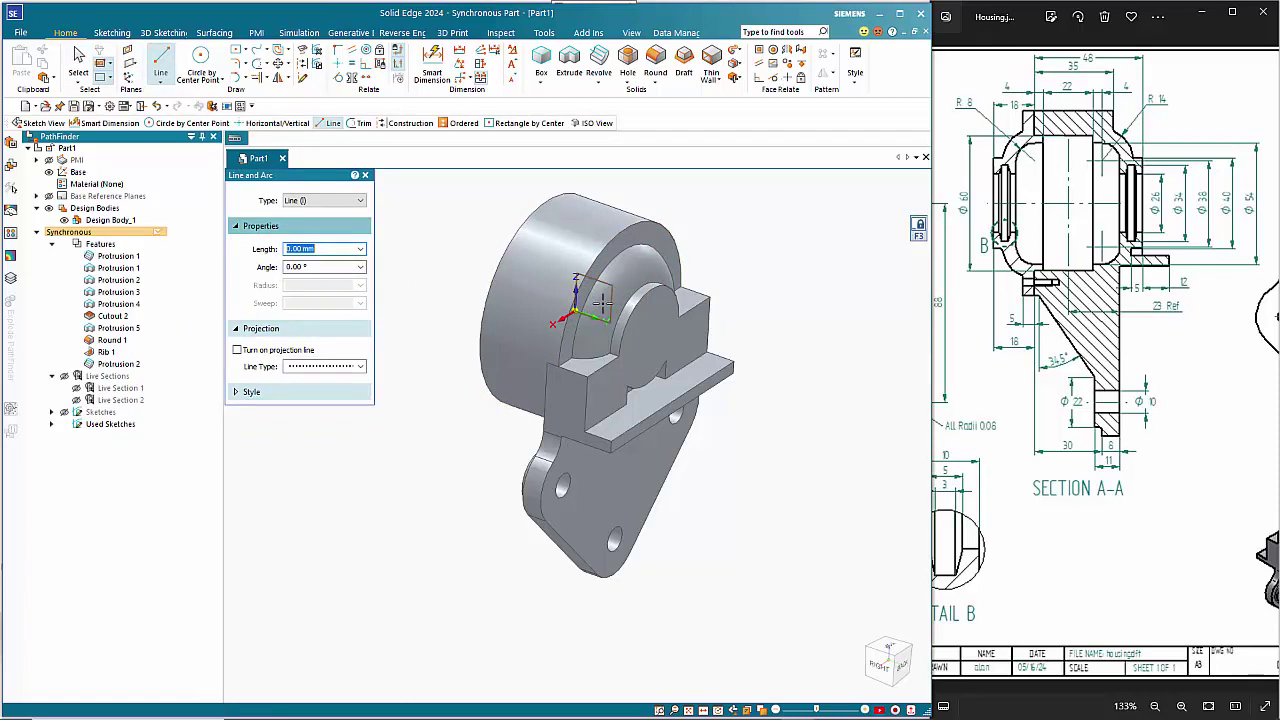
key("ctrl+h")
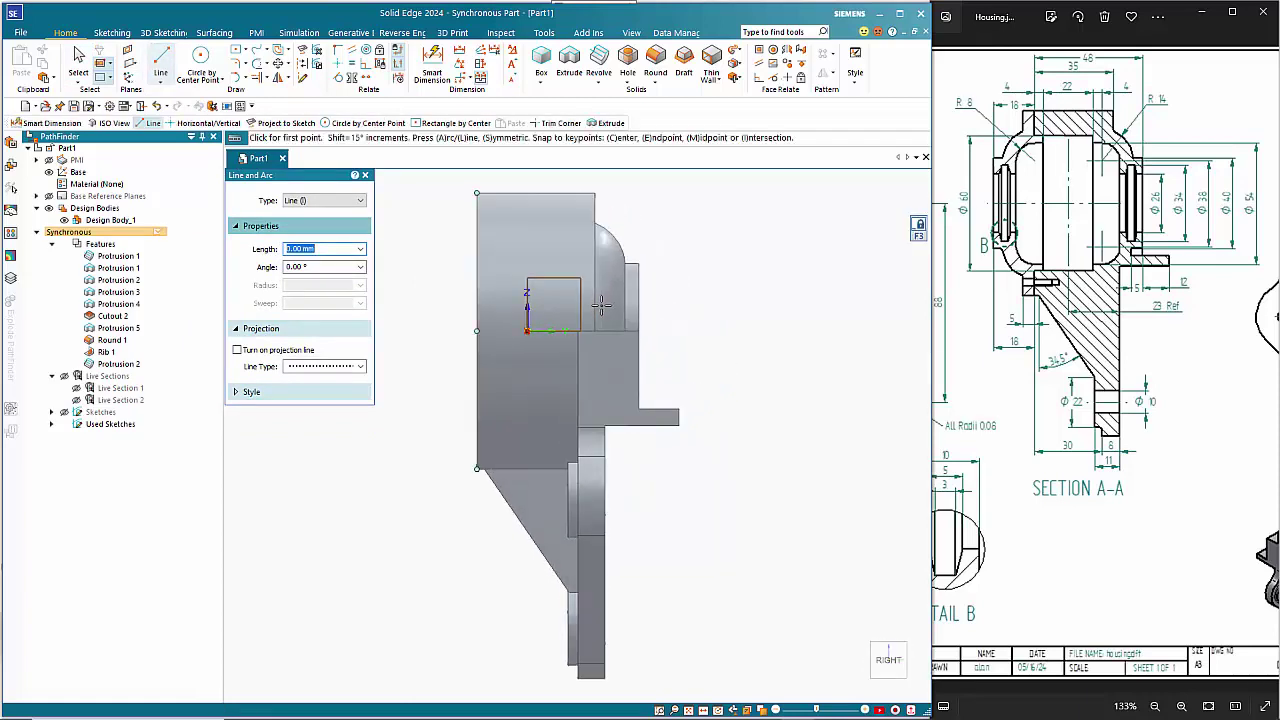
left_click(478, 218)
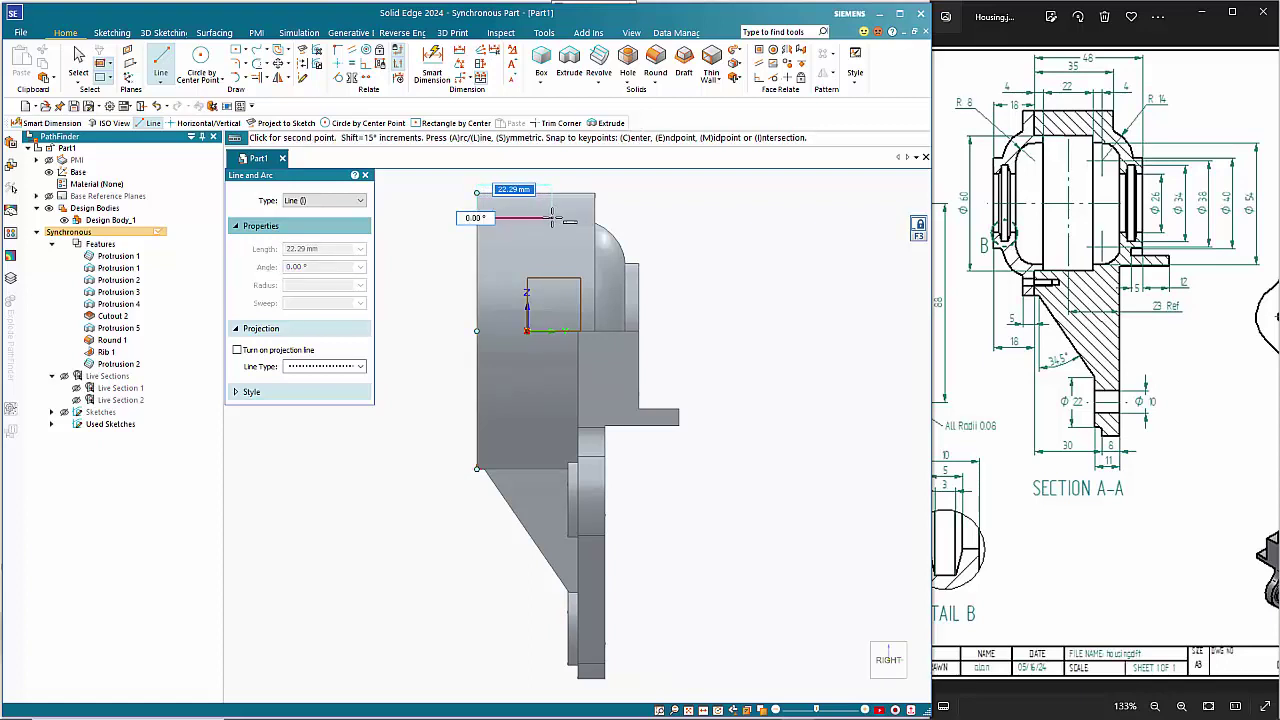
type("26")
key("Tab")
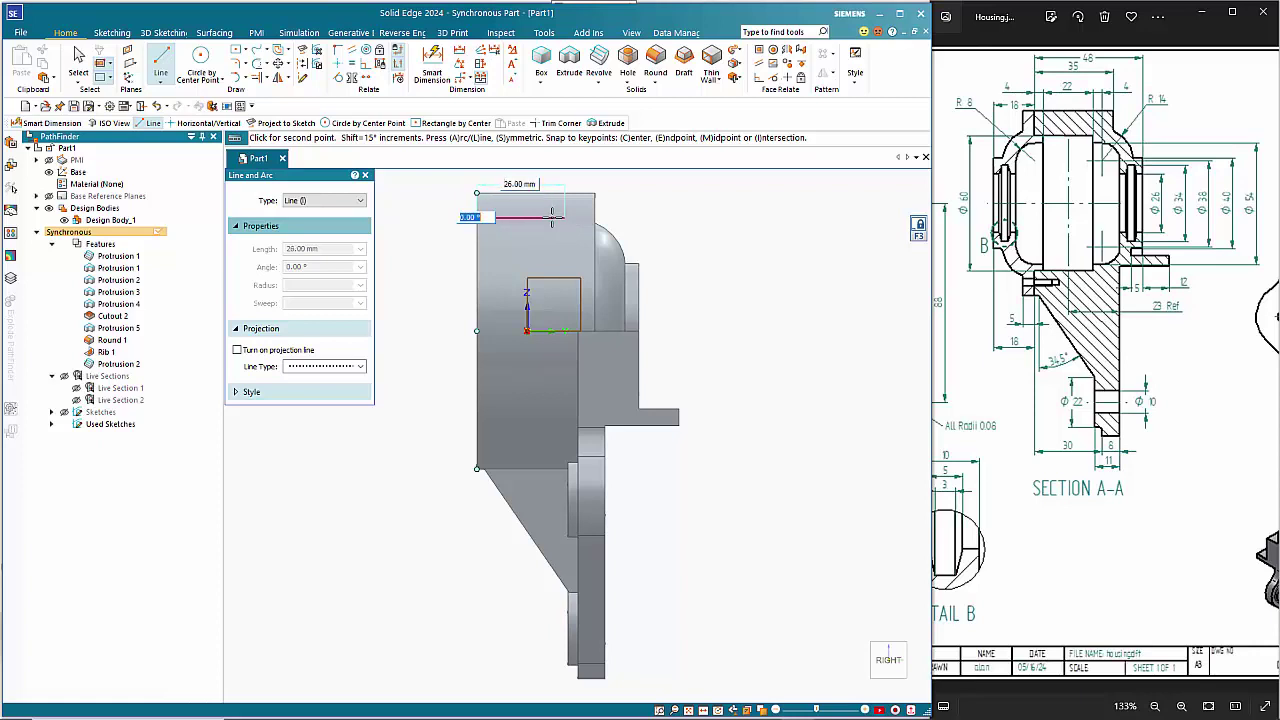
key("Return")
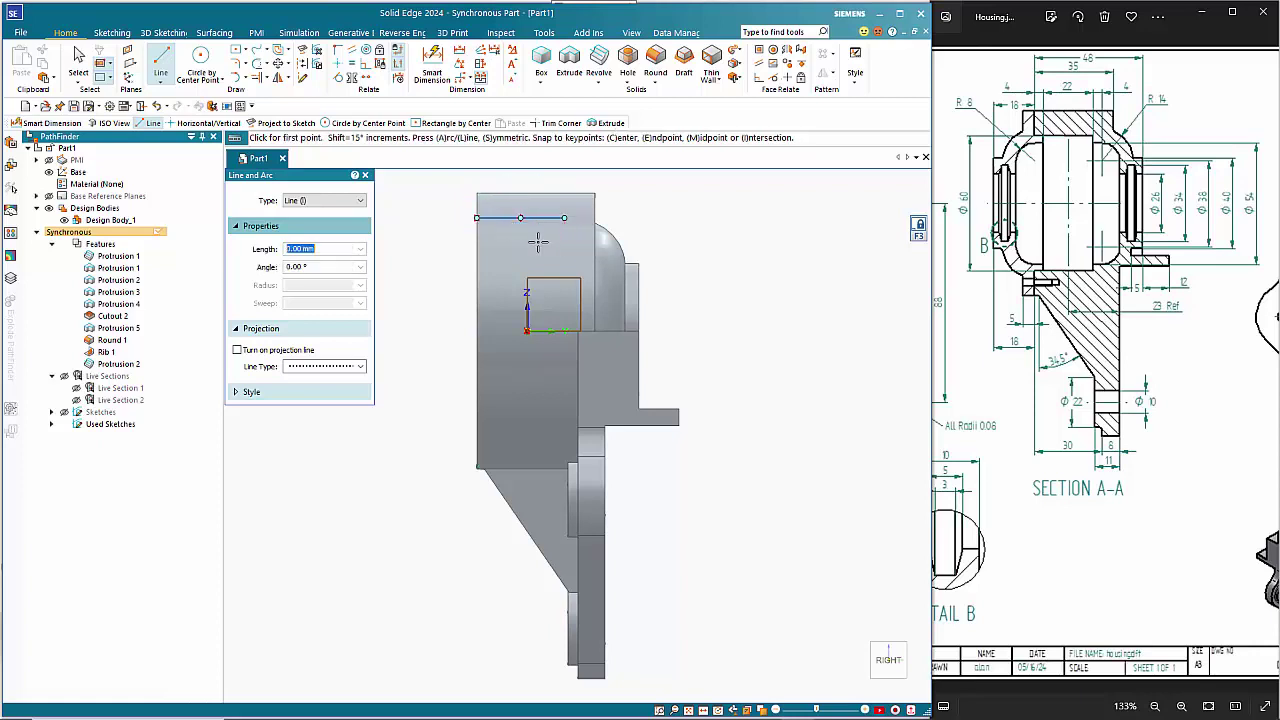
Draw a 16 mm diameter circle below the free end of the 26 mm line, near the cylinder's front face
left_click(200, 57)
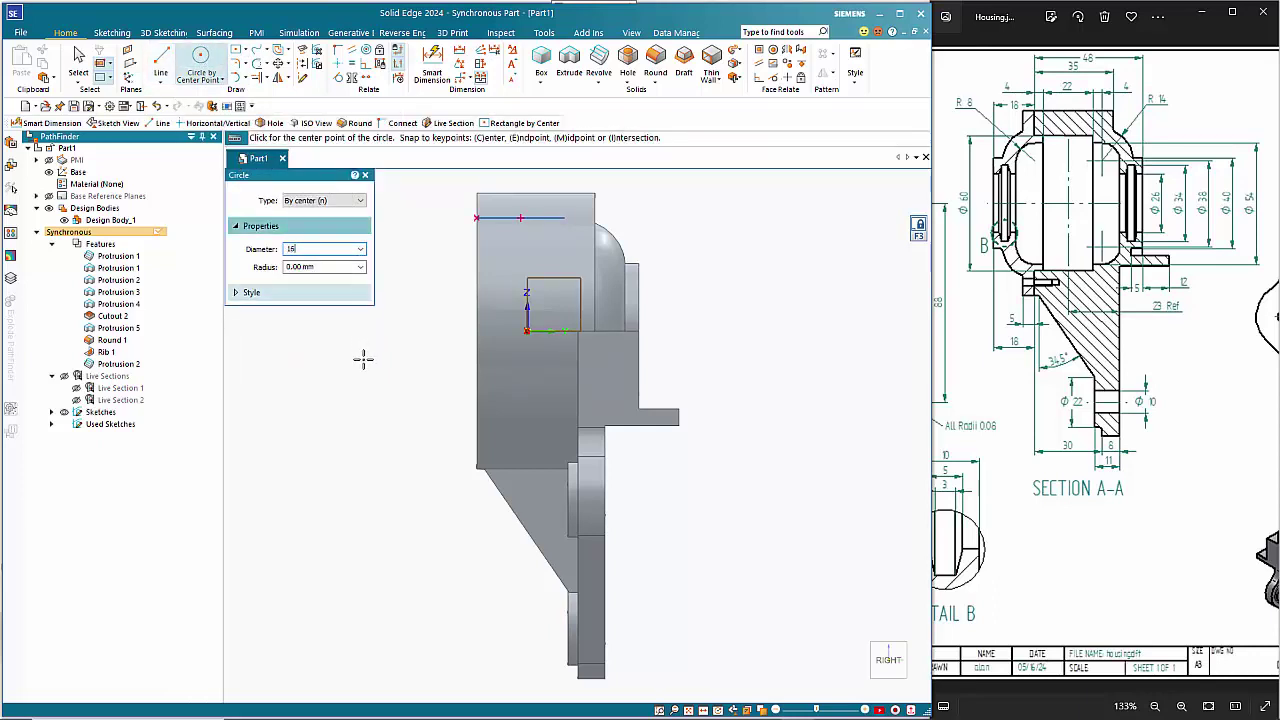
type("15")
key("Return")
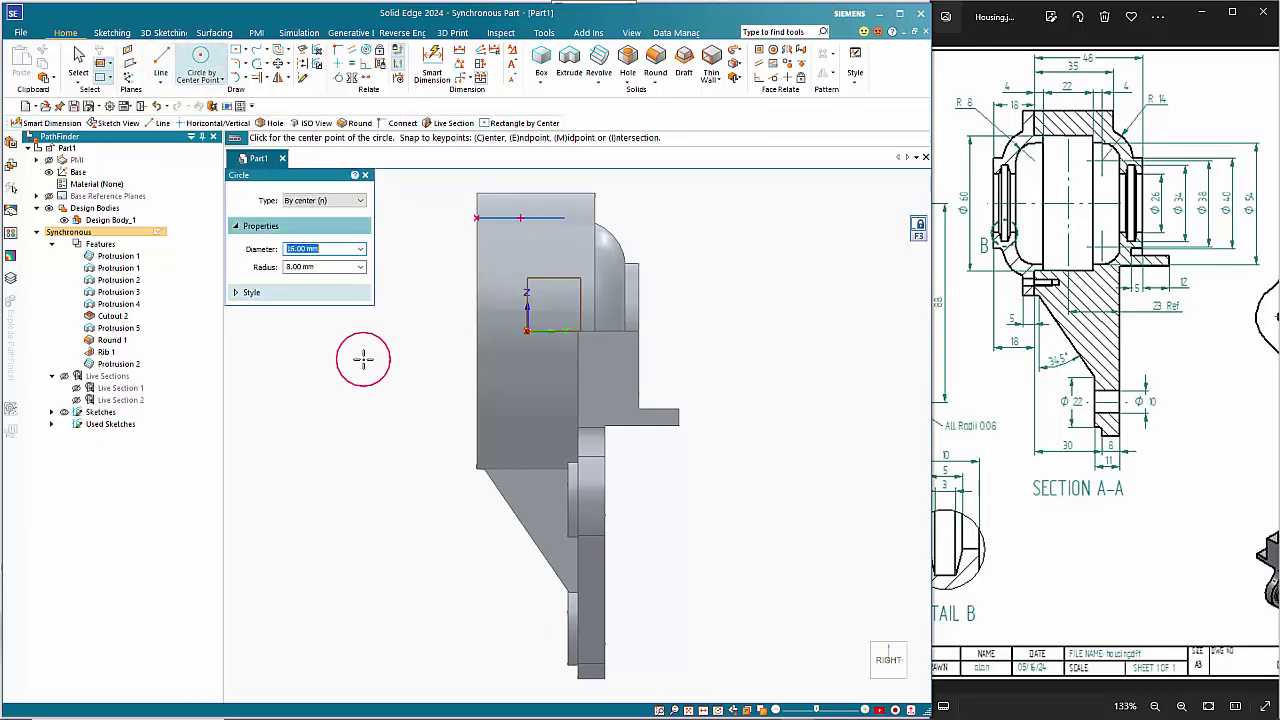
left_click(577, 266)
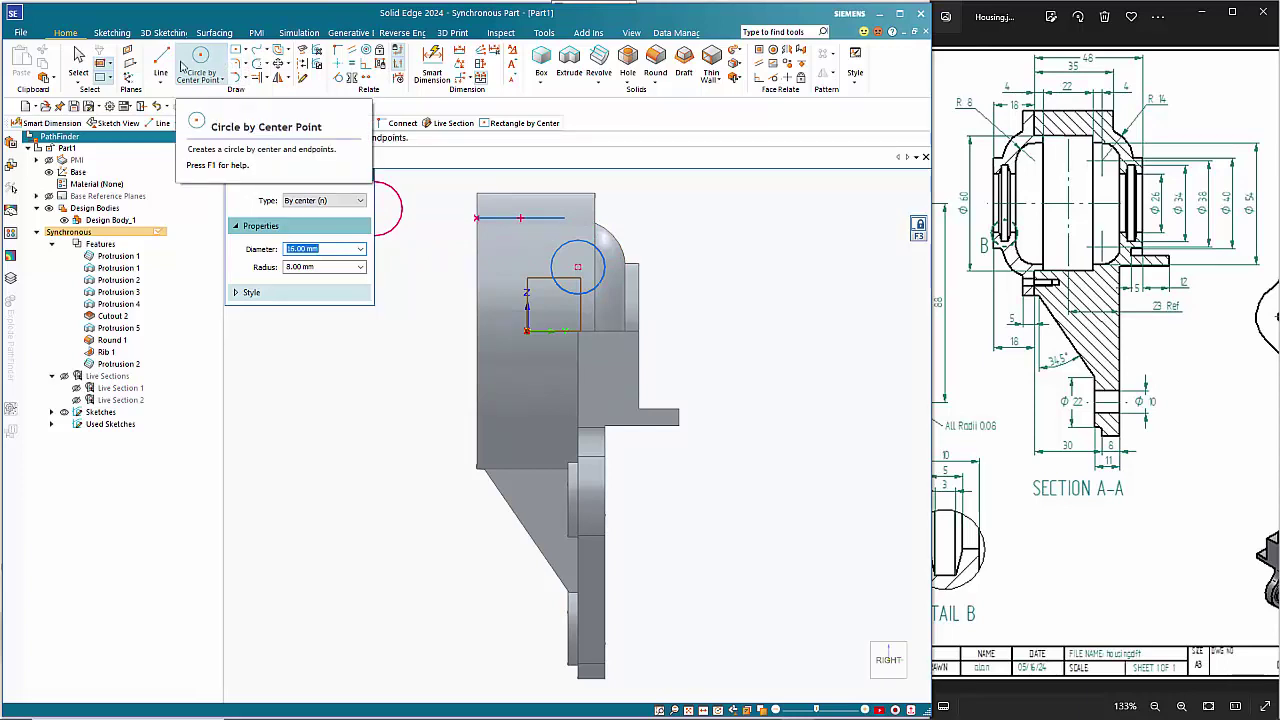
left_click(160, 62)
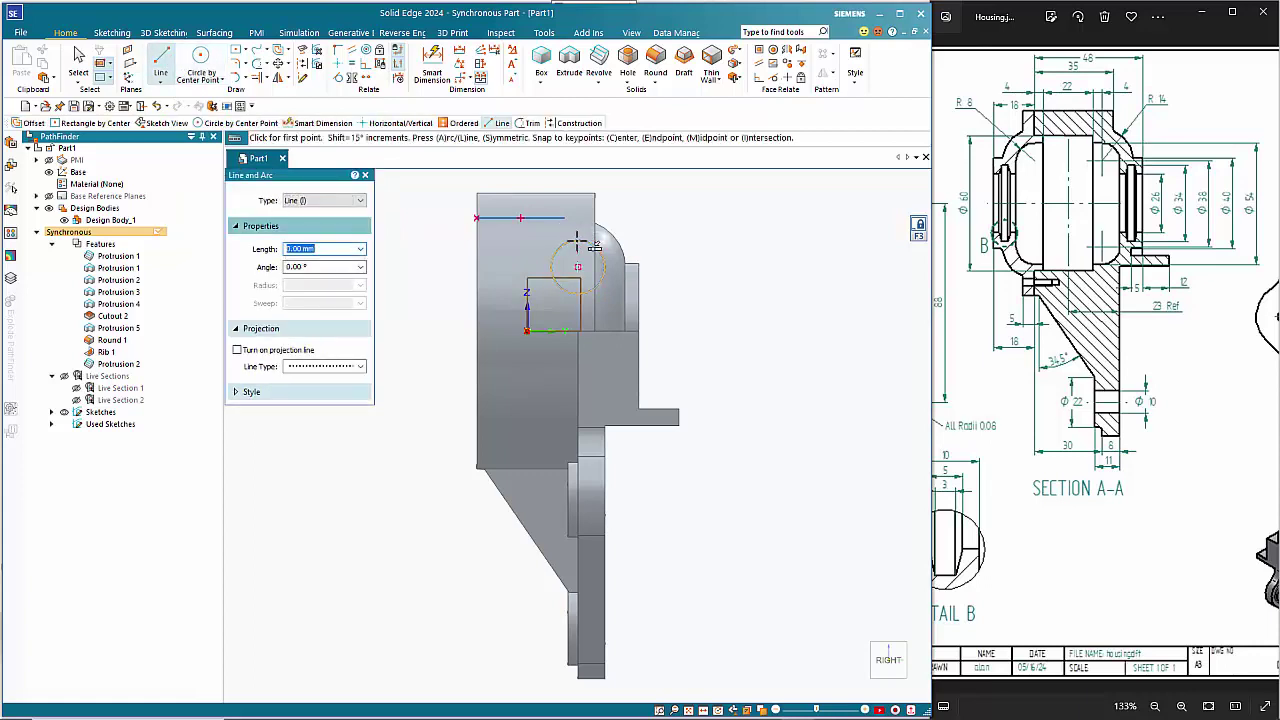
left_click(576, 240)
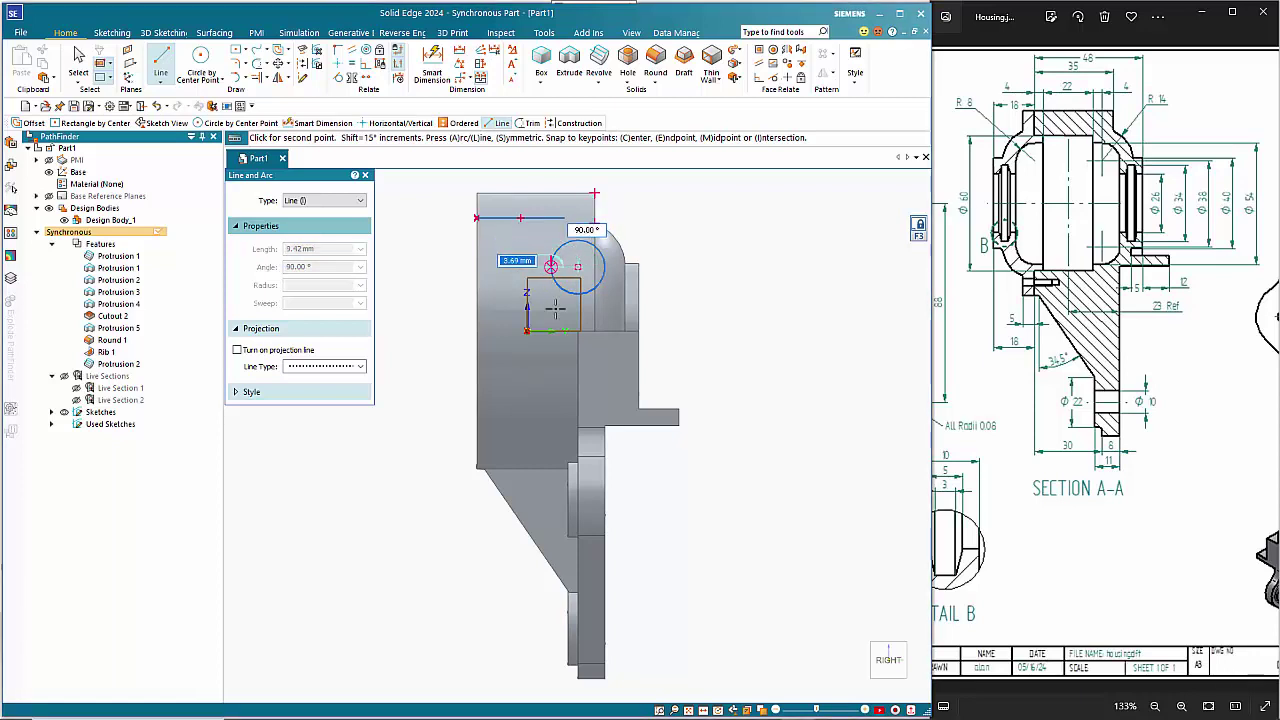
key("Escape")
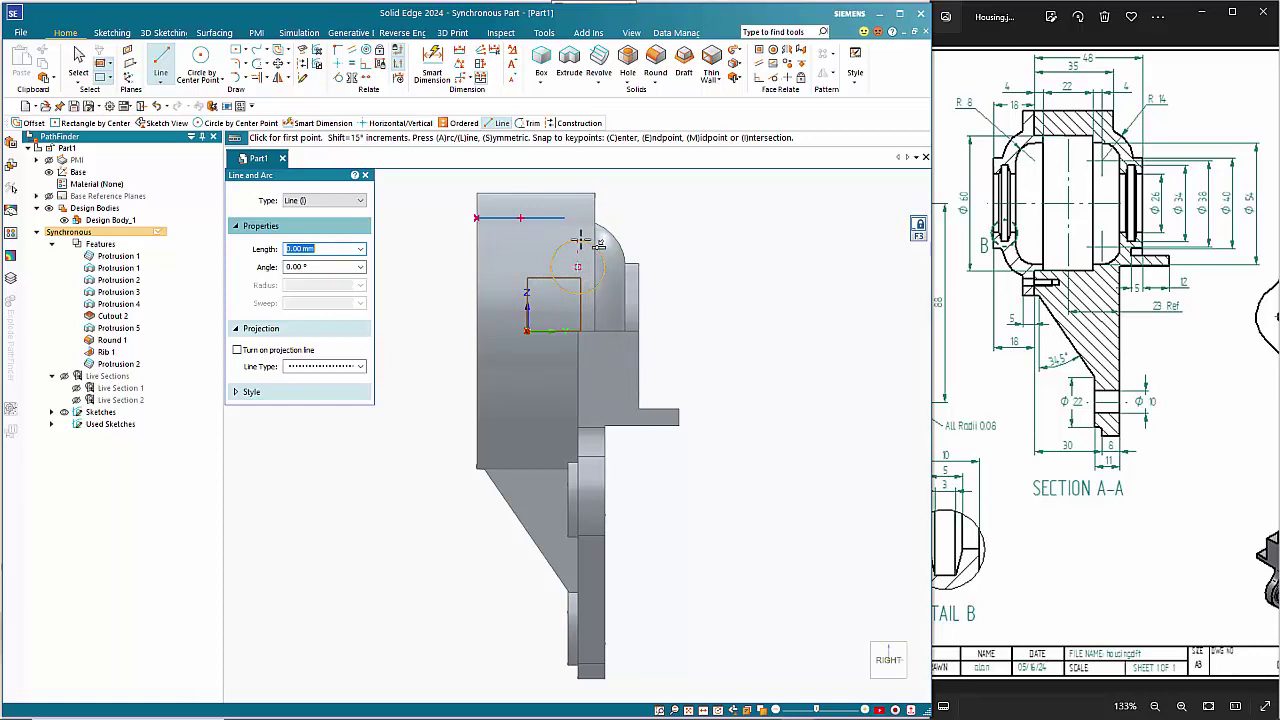
scroll(580, 240, "up", 5)
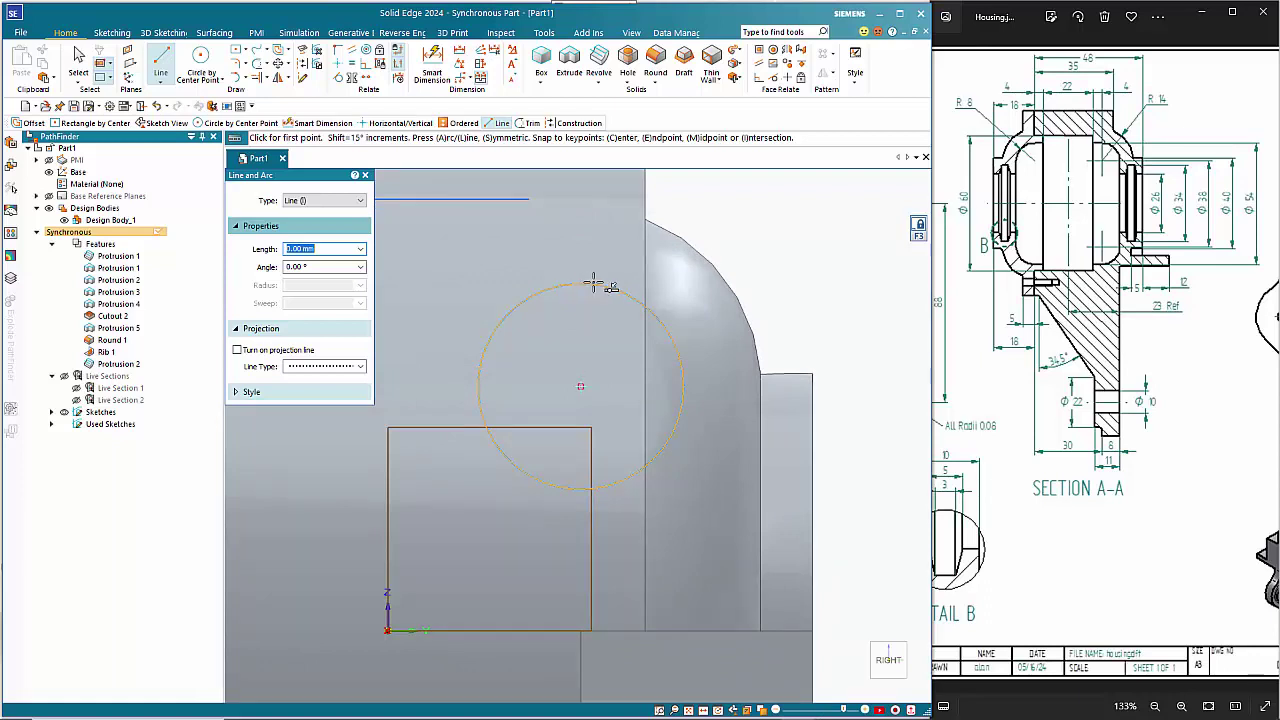
left_click(582, 284)
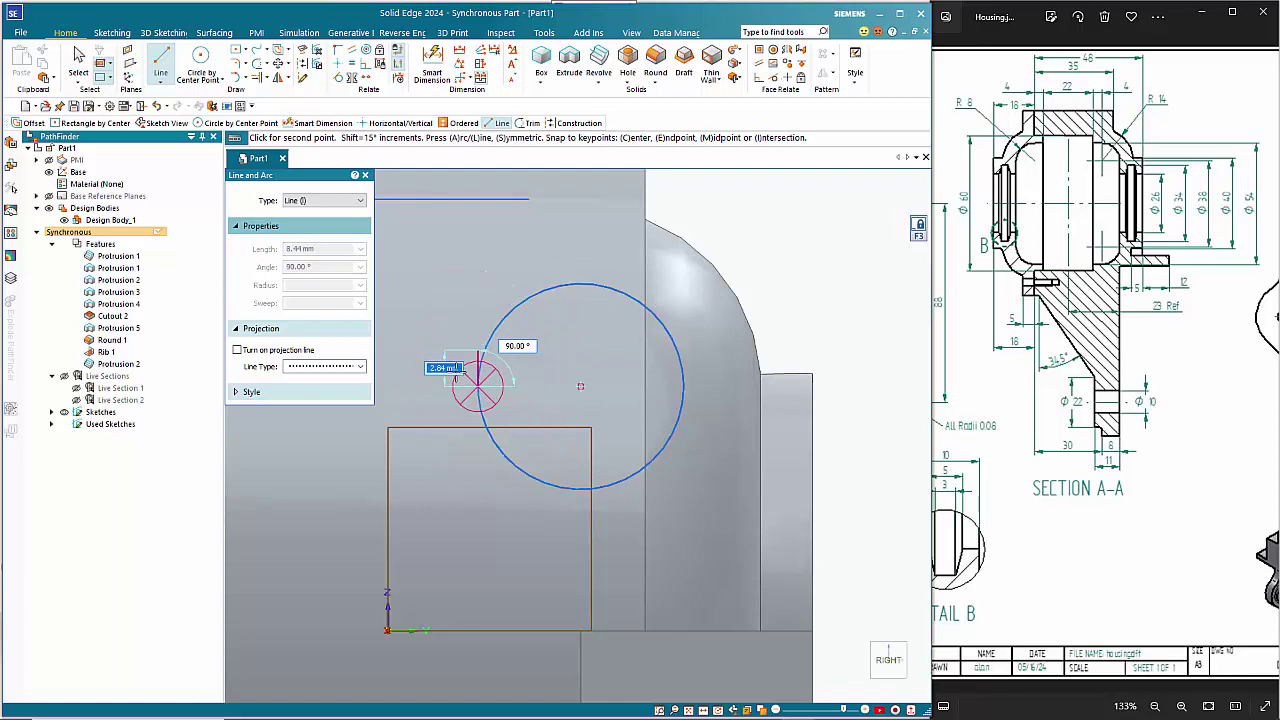
right_click(576, 328)
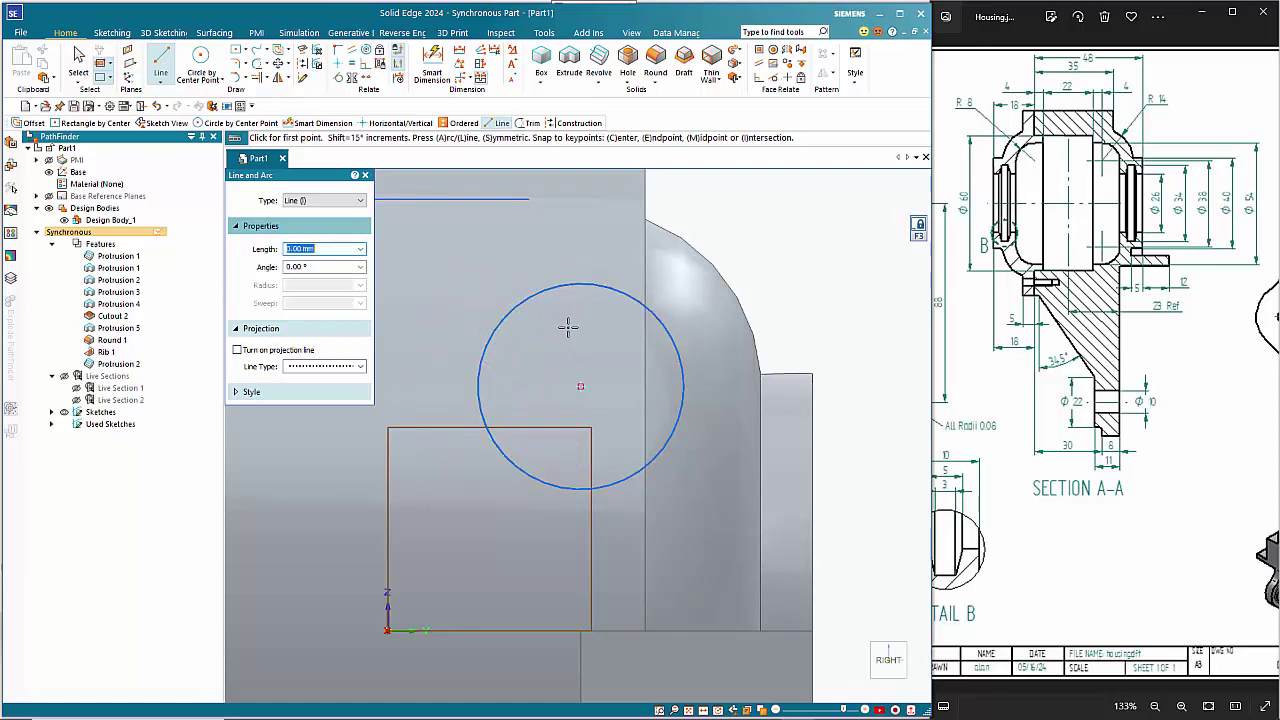
Draw a line about 10 mm long that ends at the circle's uppermost point, and constrain it horizontal
left_click(448, 281)
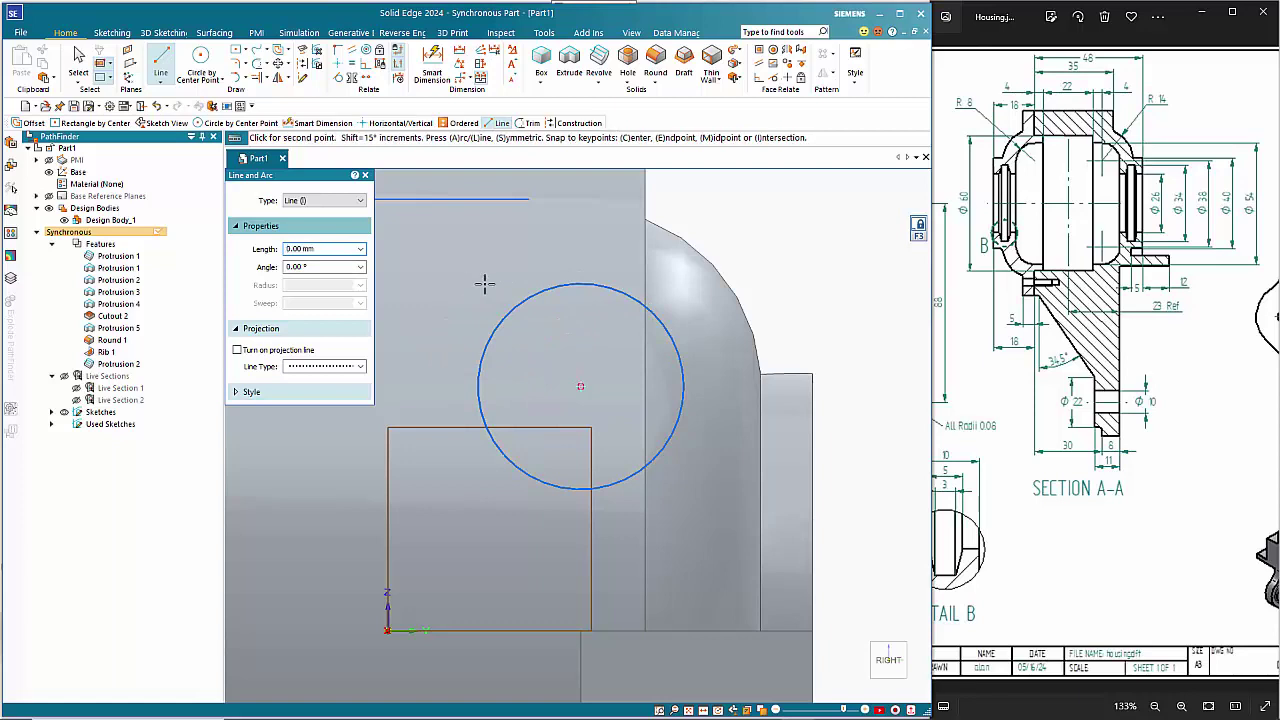
left_click(582, 286)
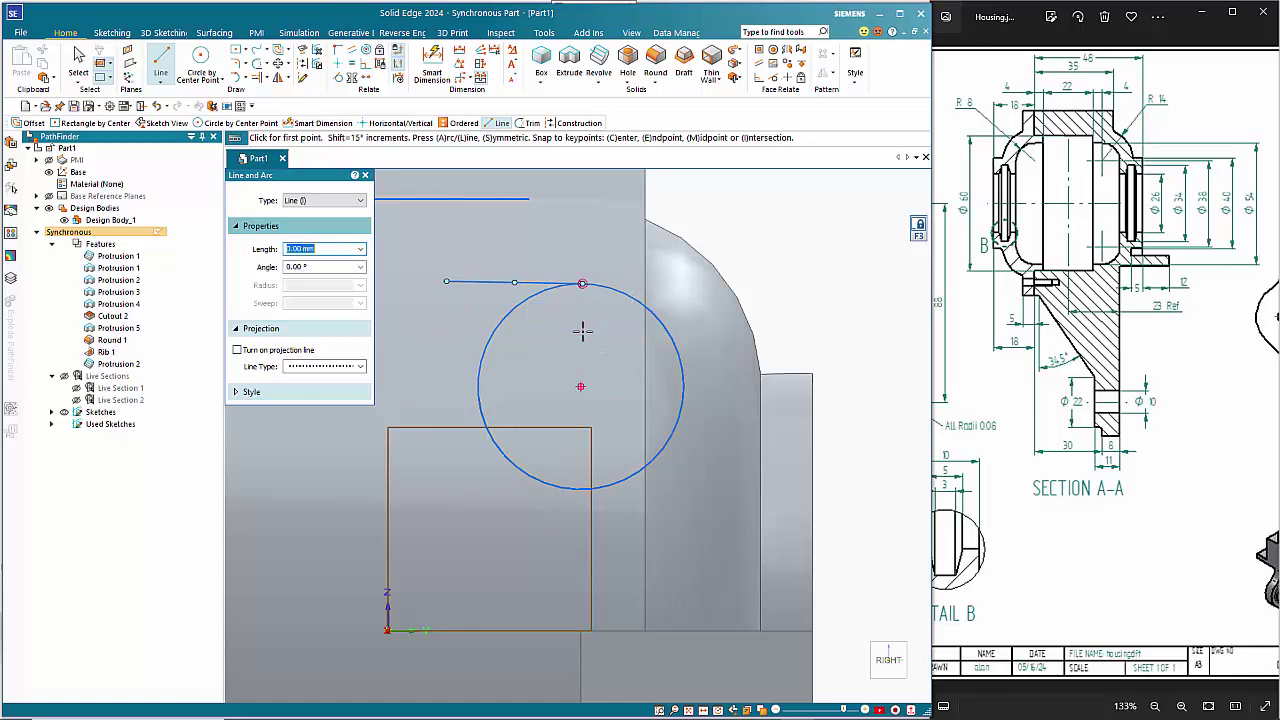
key("Escape")
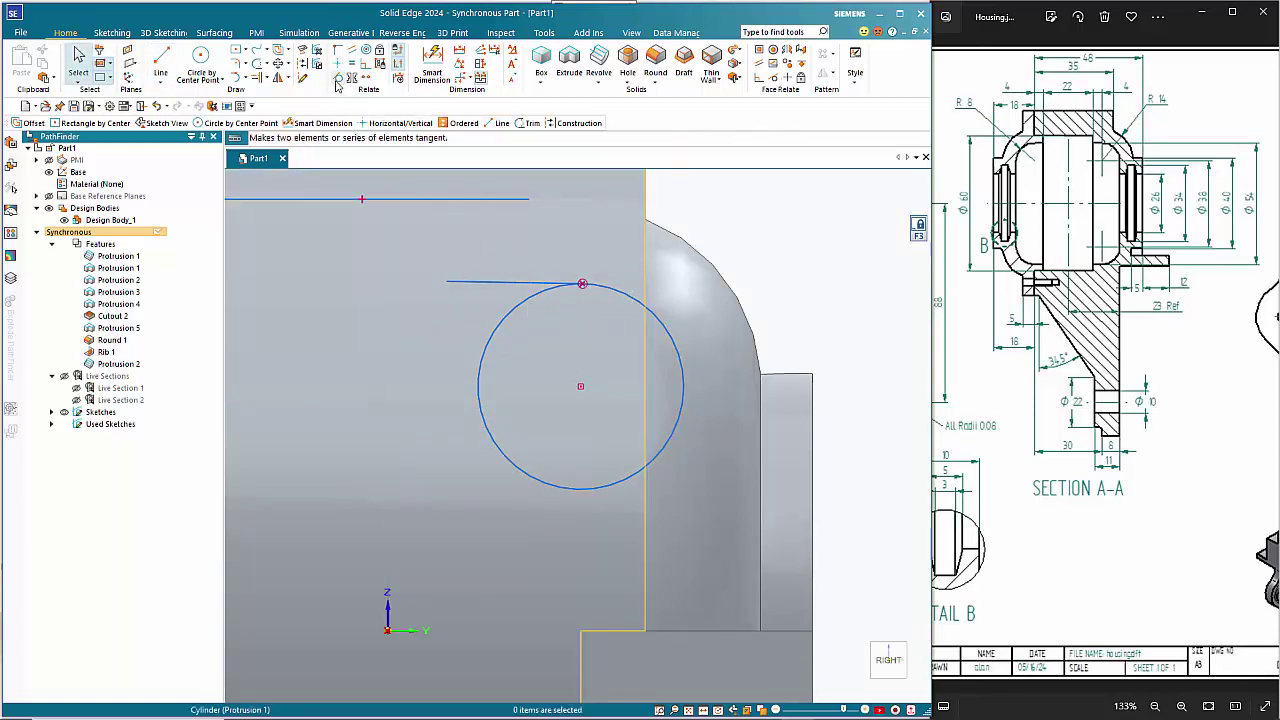
left_click(338, 63)
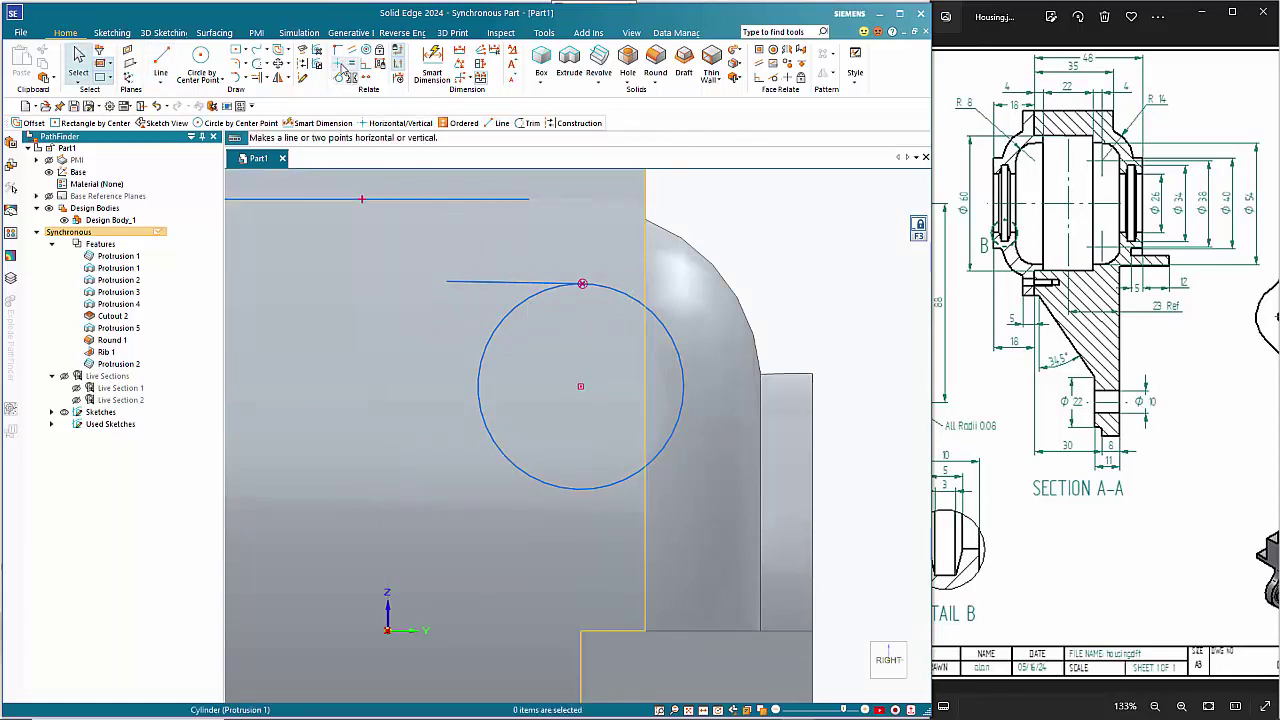
left_click(487, 281)
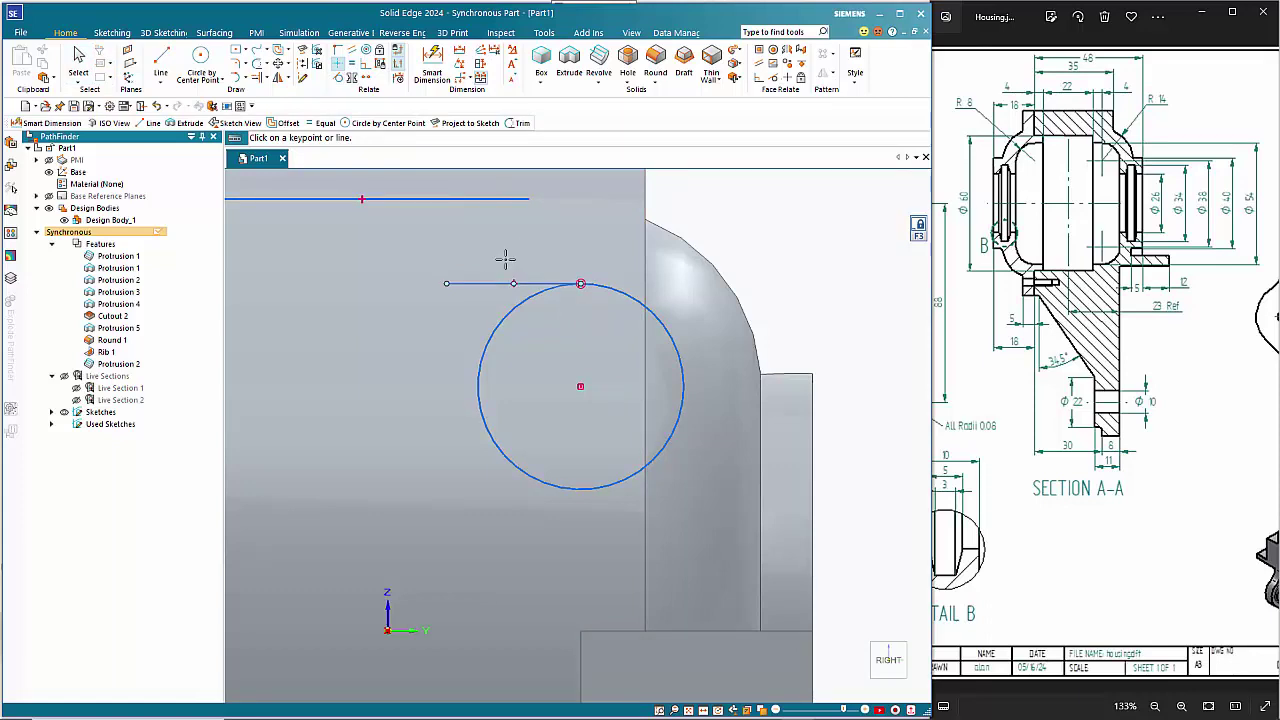
key("Escape")
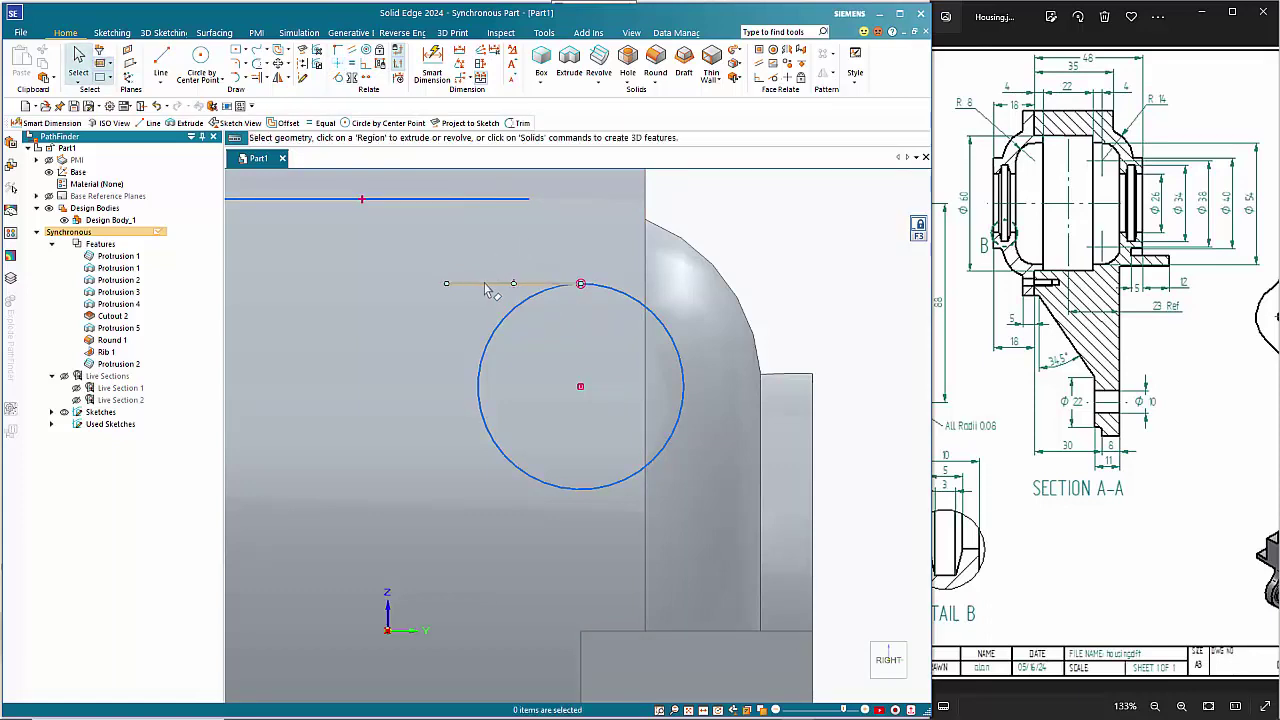
Set the length of the short horizontal line on top of the circle to 4 mm
left_click(485, 285)
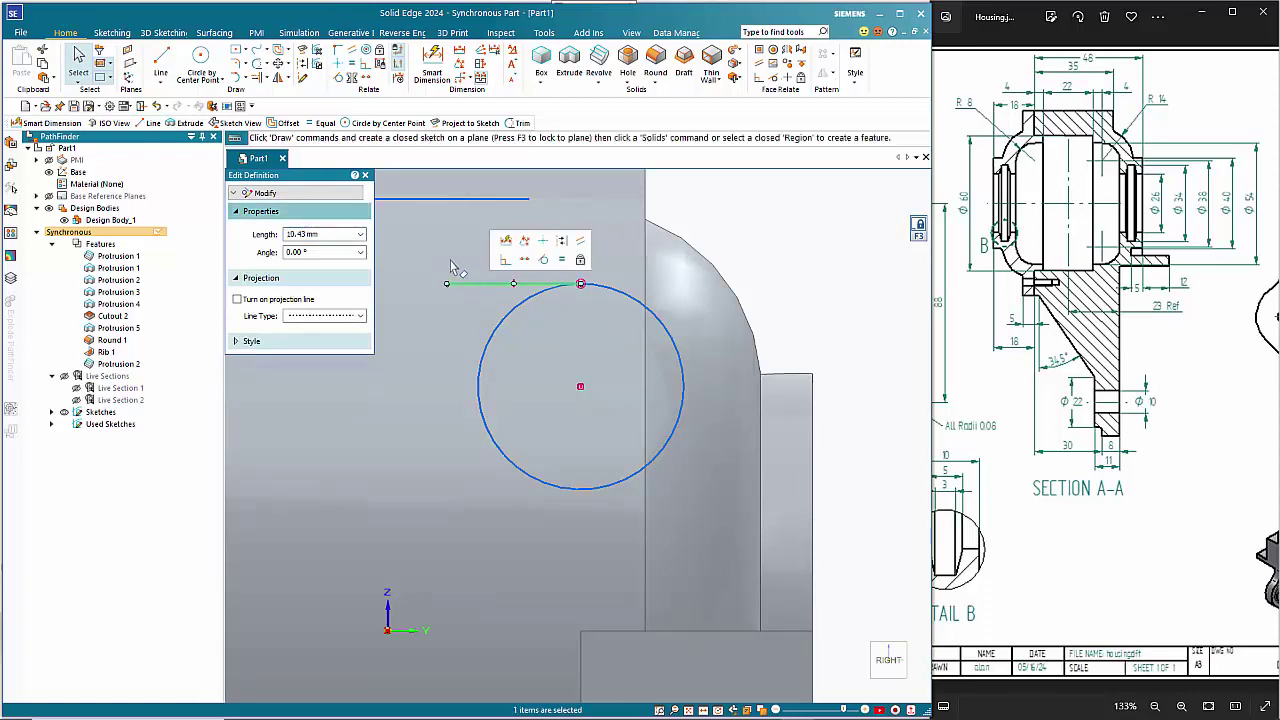
left_click(332, 238)
type("4")
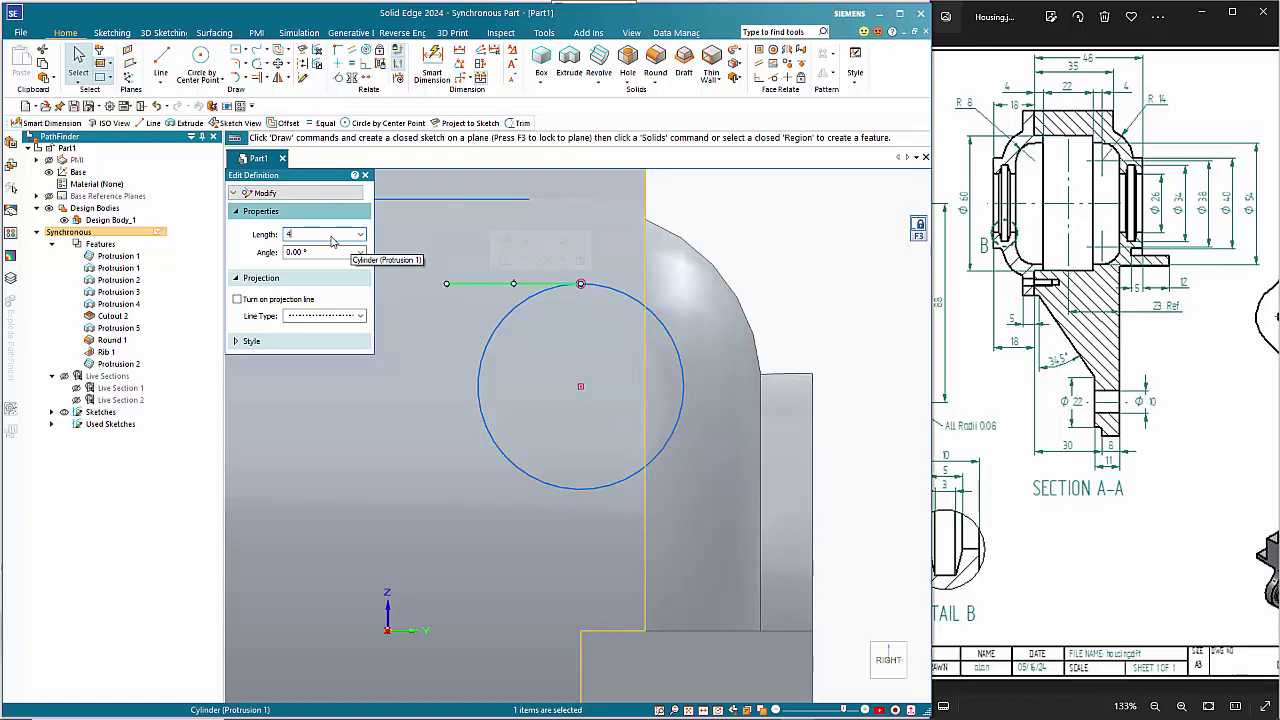
key("Tab")
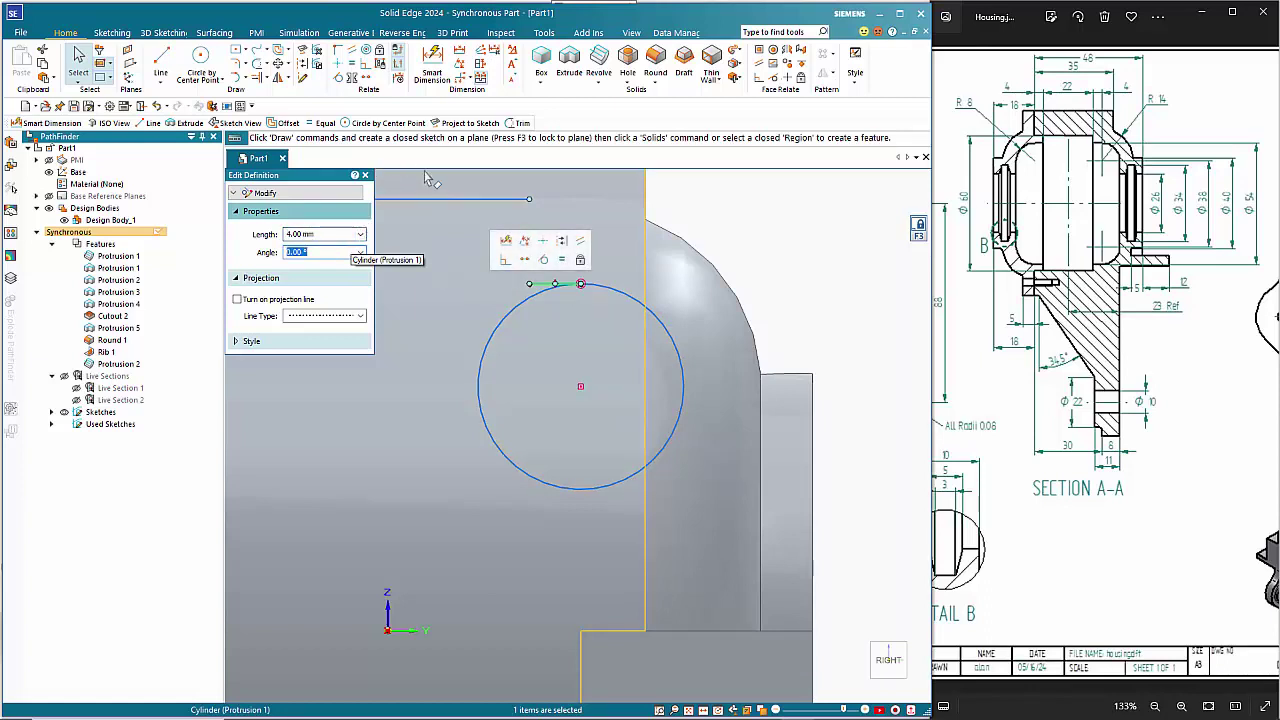
Draw a vertical line about 4.6 mm long upward from the short line's free end and corner-trim it with the 26 mm line
left_click(157, 62)
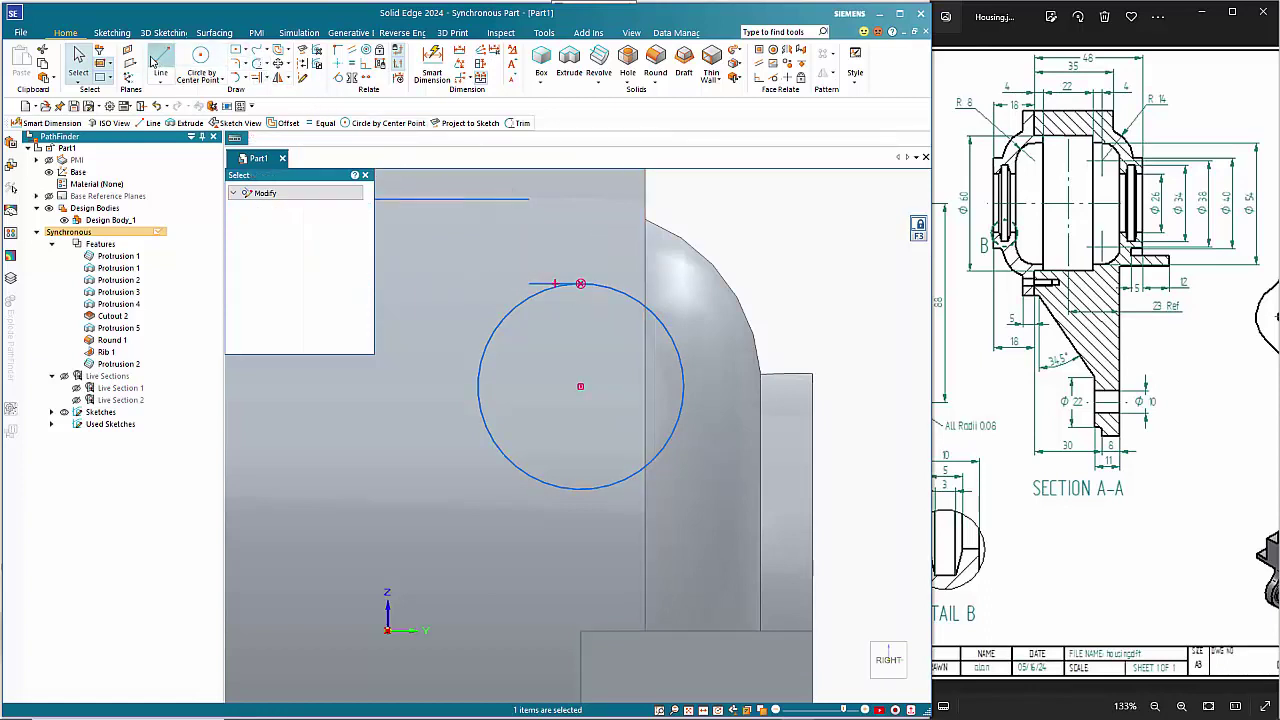
left_click(529, 283)
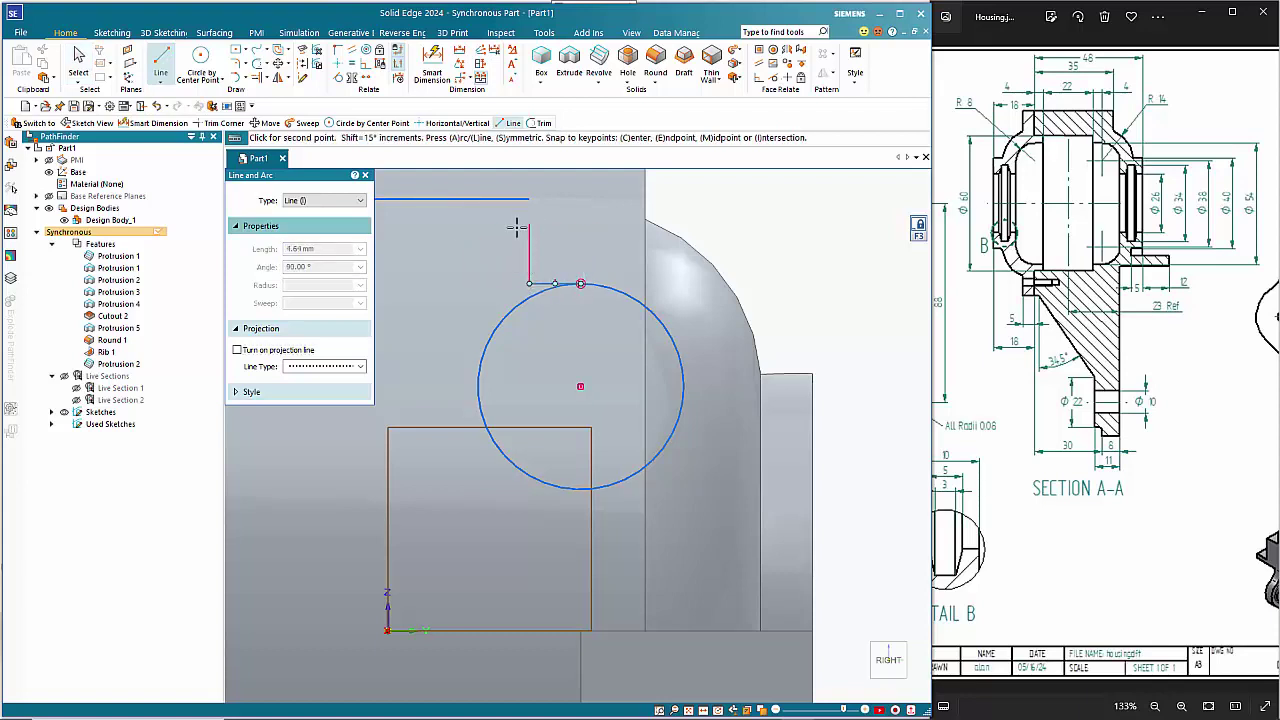
left_click(529, 224)
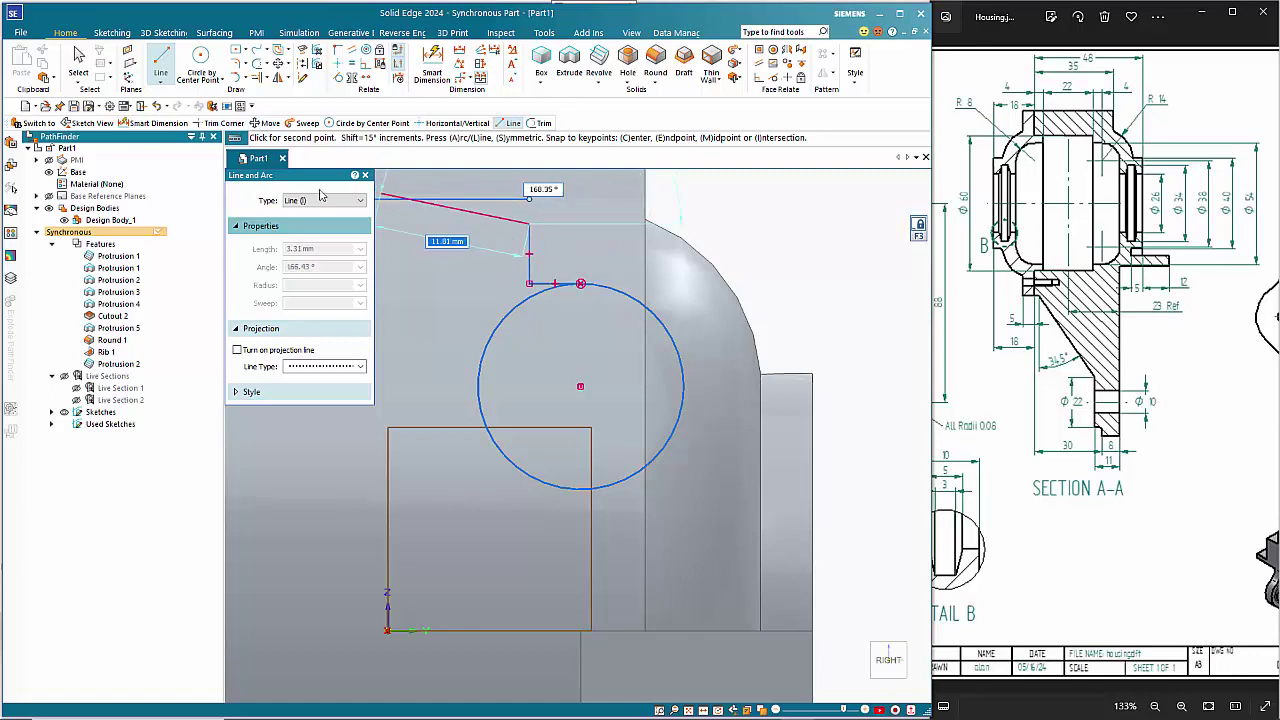
left_click(268, 66)
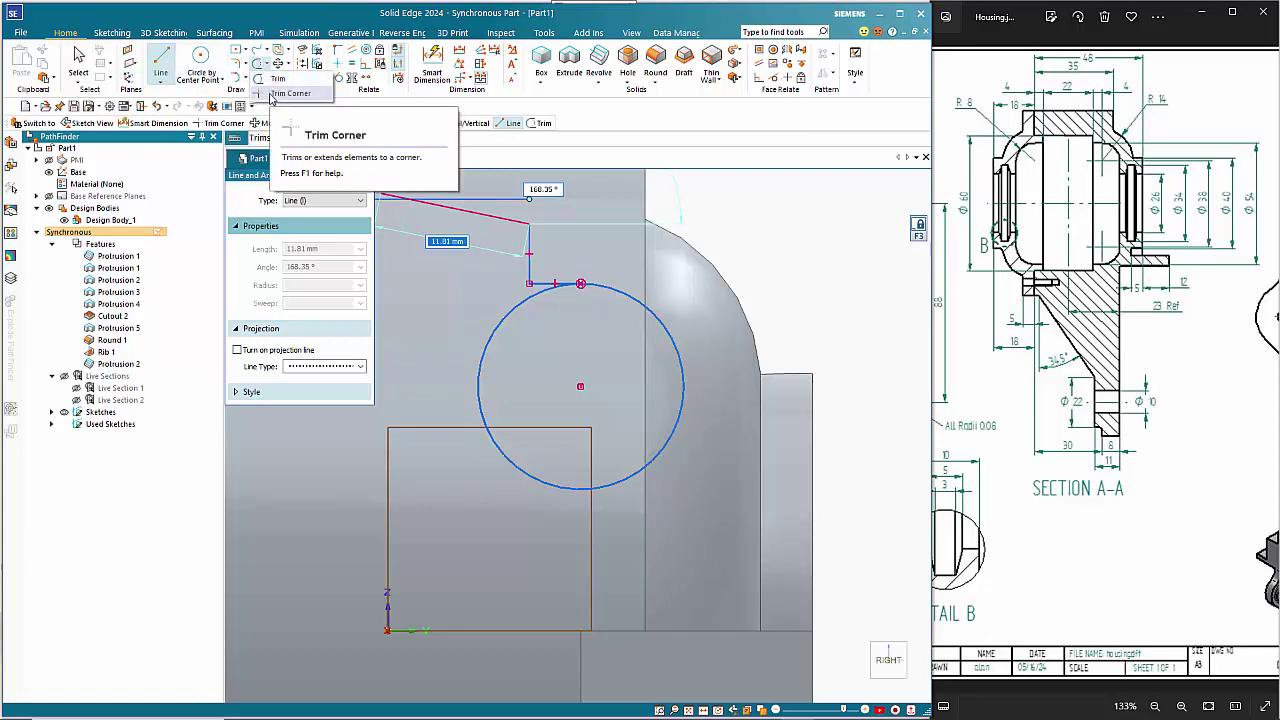
left_click(271, 94)
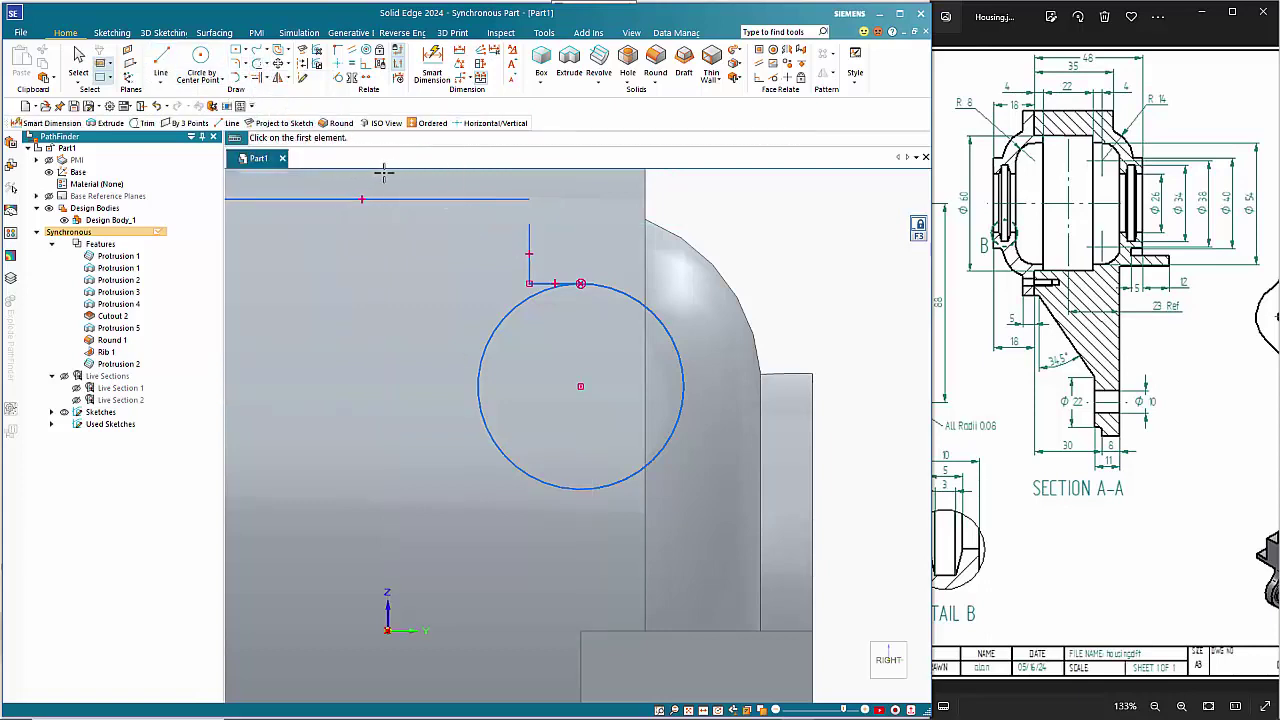
left_click(462, 199)
left_click(535, 243)
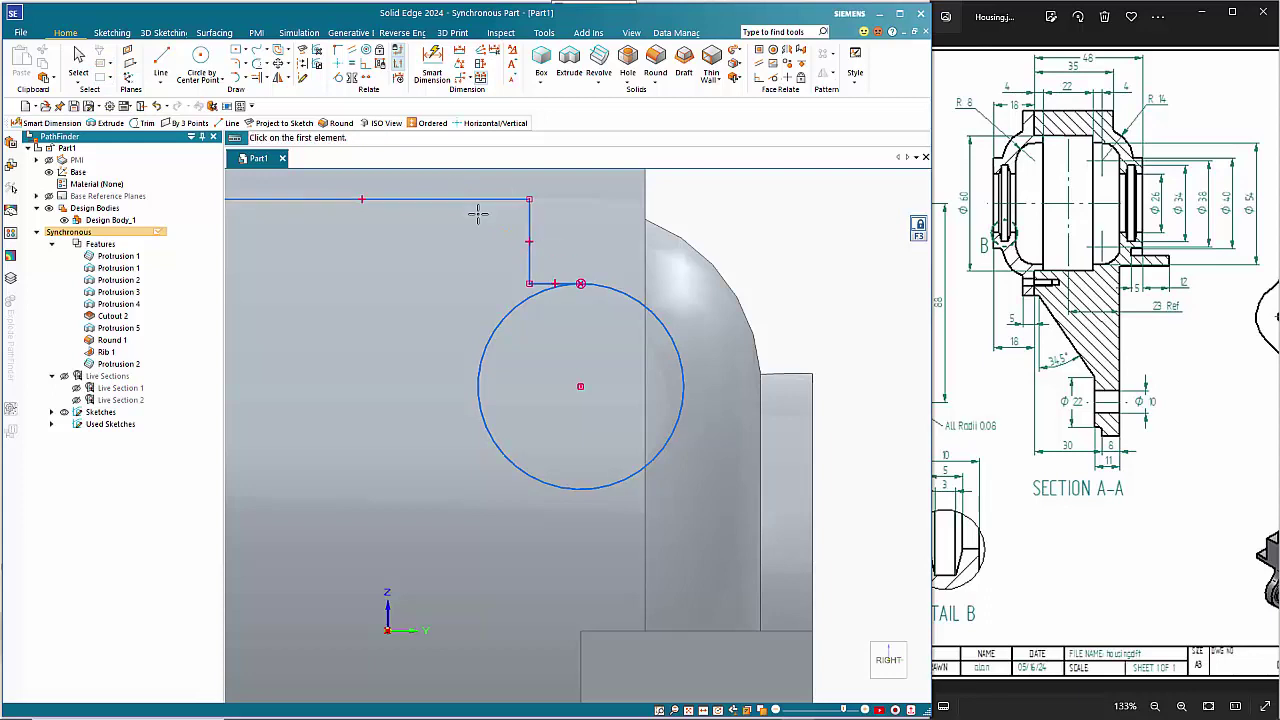
Close the profile from the circle's frontmost point down to the cylinder axis and horizontally to the back face, and trim the circle to its upper front quarter arc
scroll(474, 263, "down", 3)
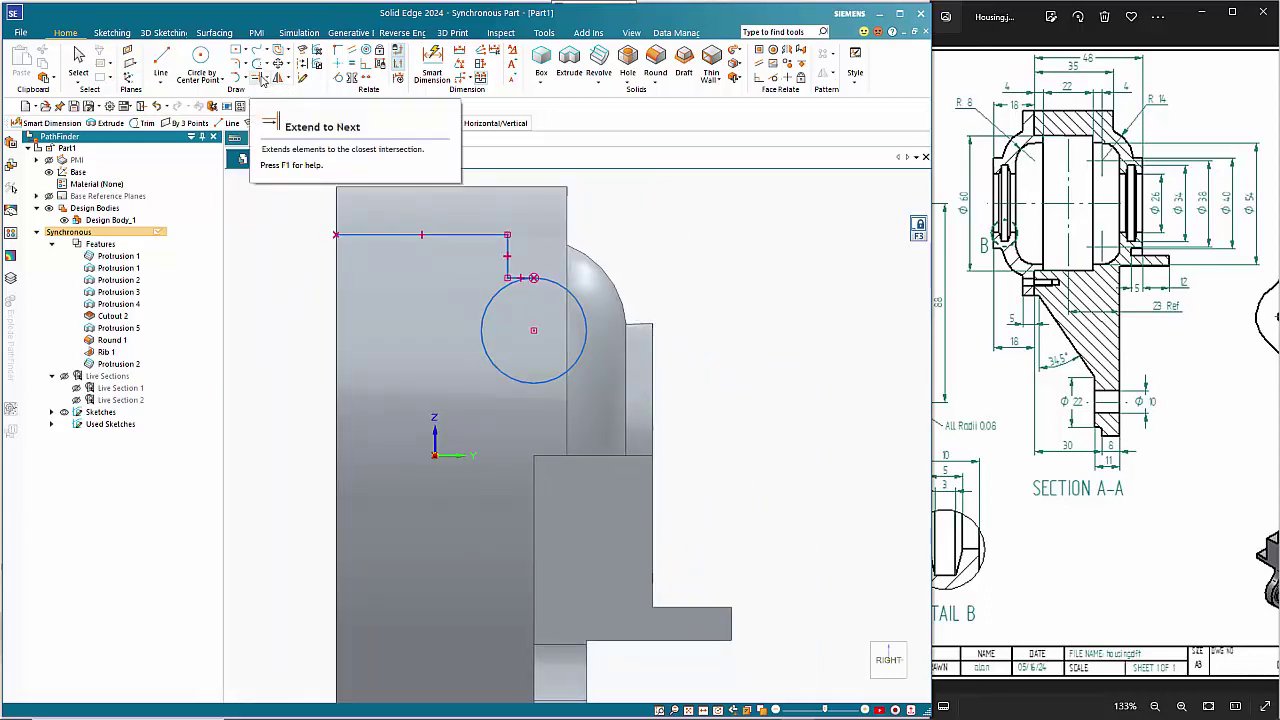
left_click(260, 79)
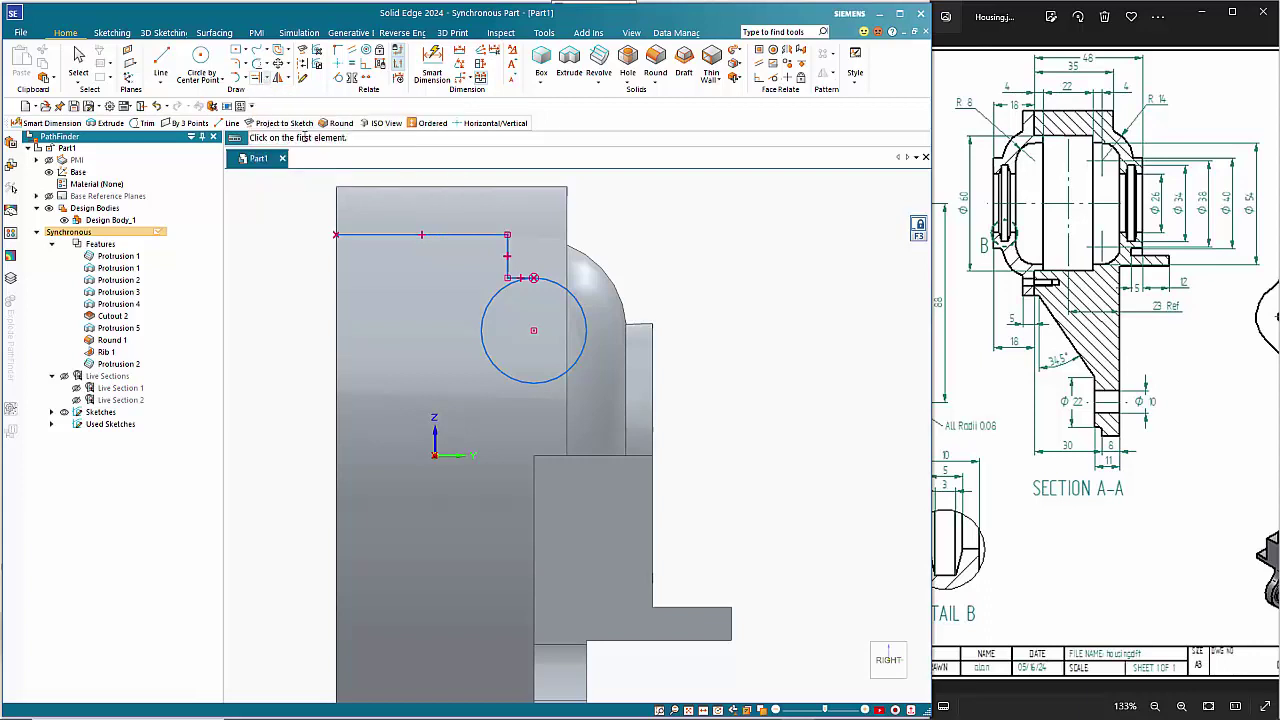
left_click(160, 58)
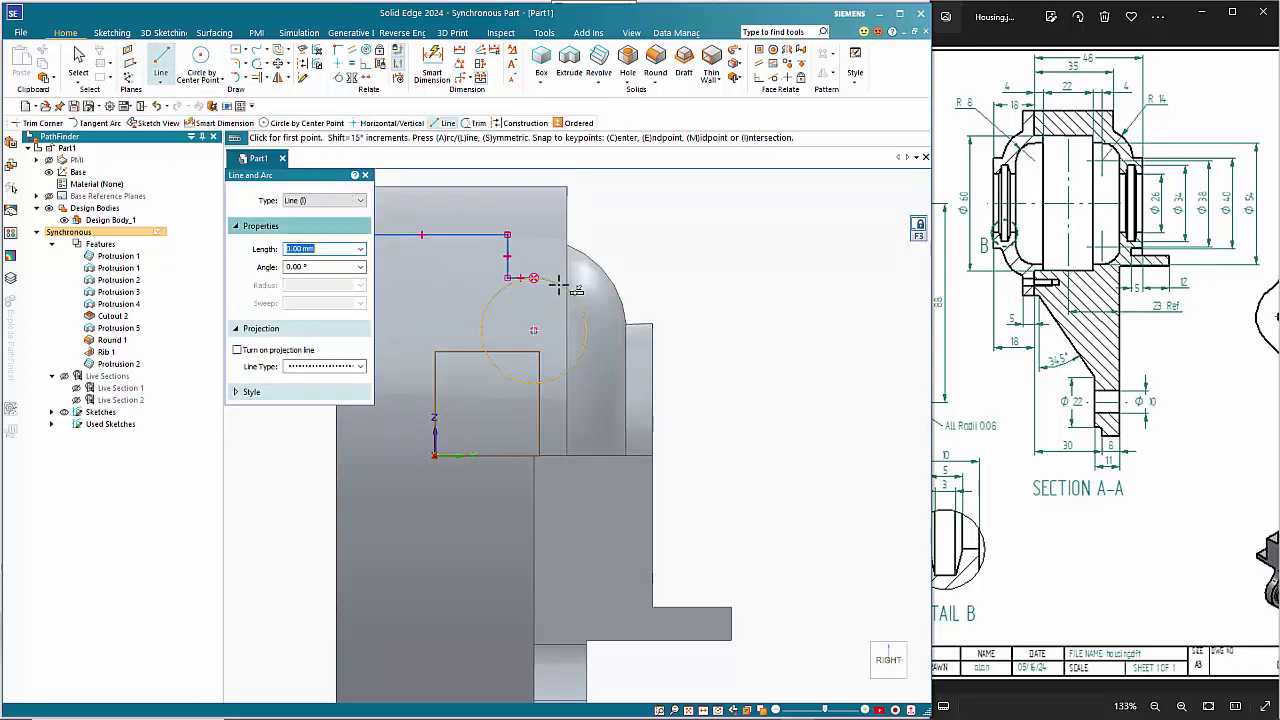
left_click(586, 330)
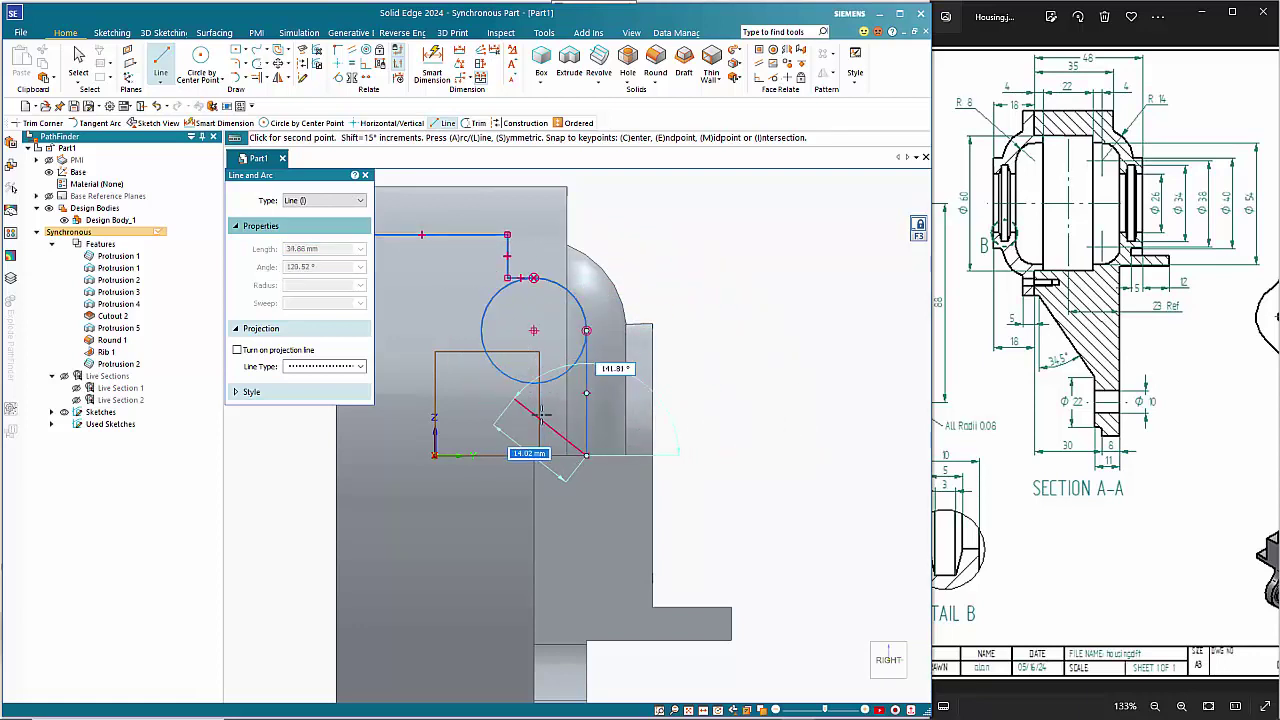
scroll(581, 417, "down", 2)
left_click(584, 441)
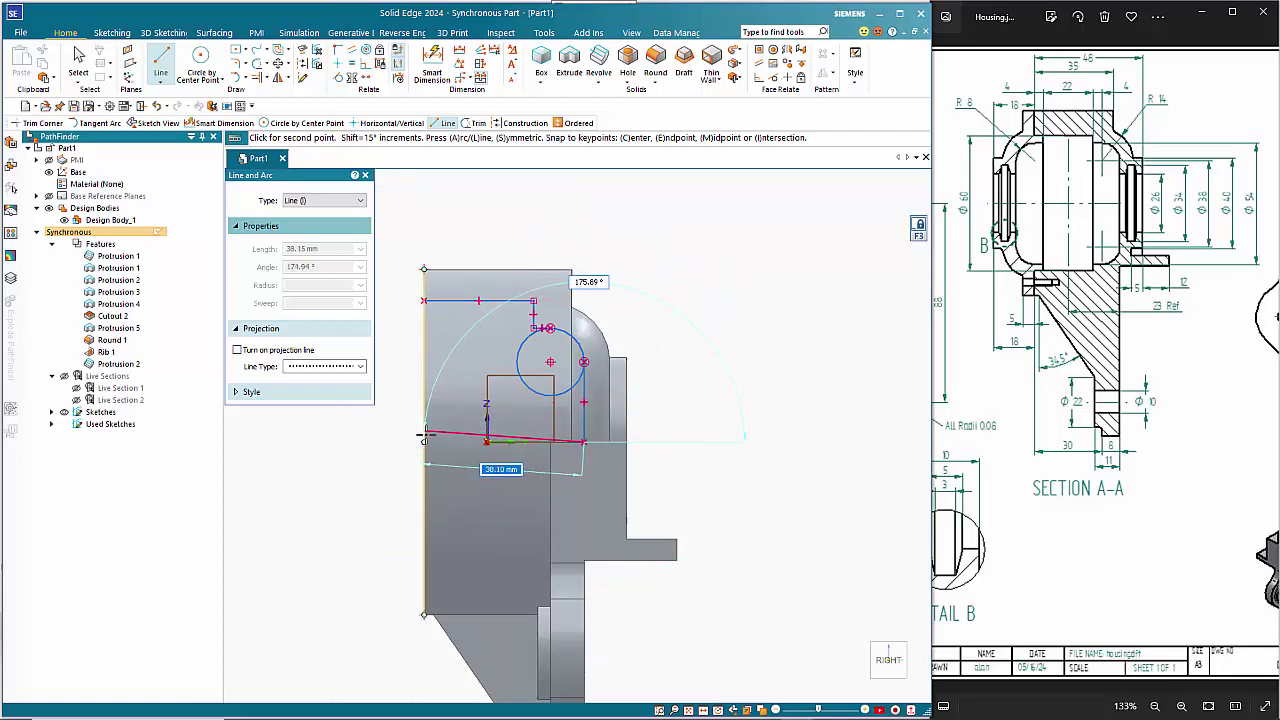
left_click(424, 441)
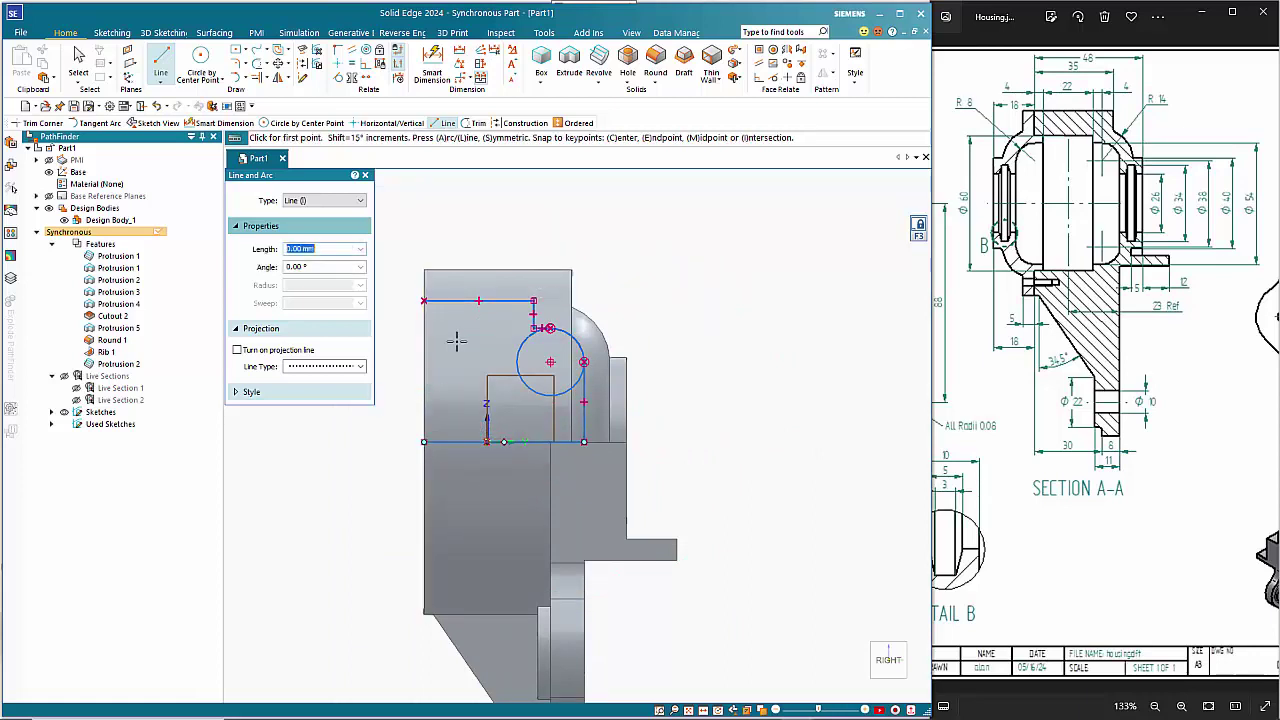
key("t")
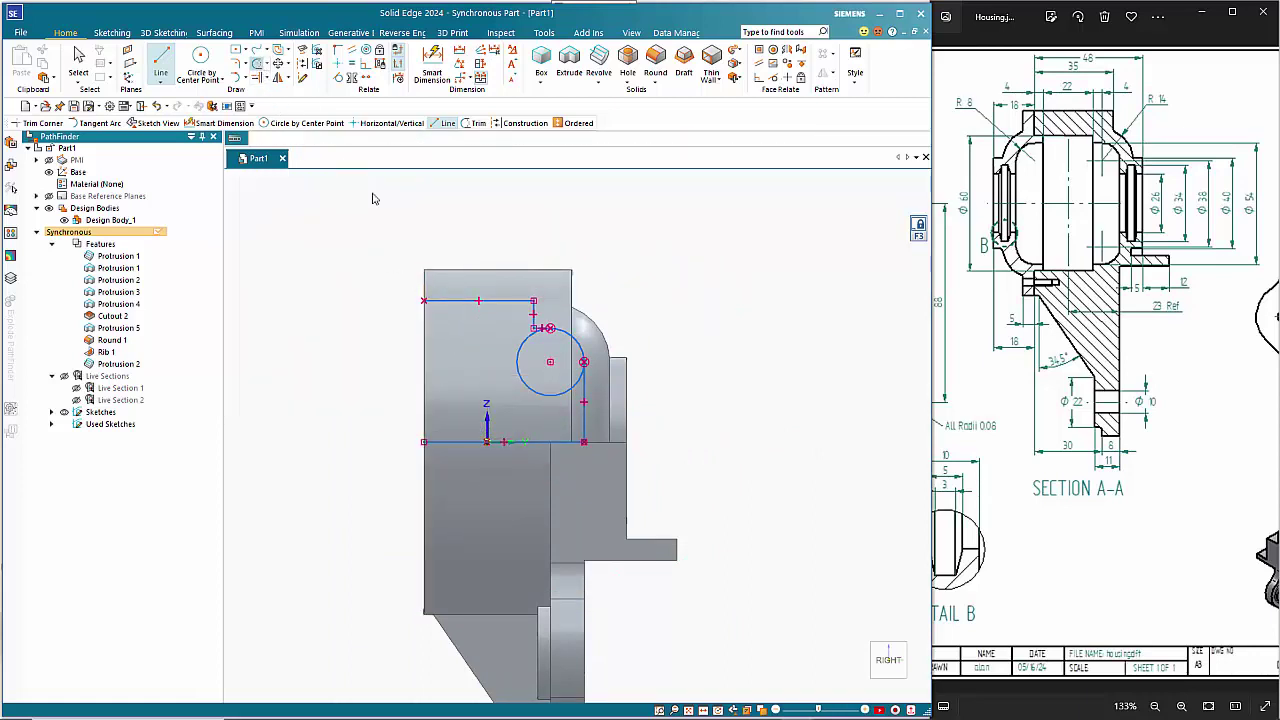
left_click(515, 356)
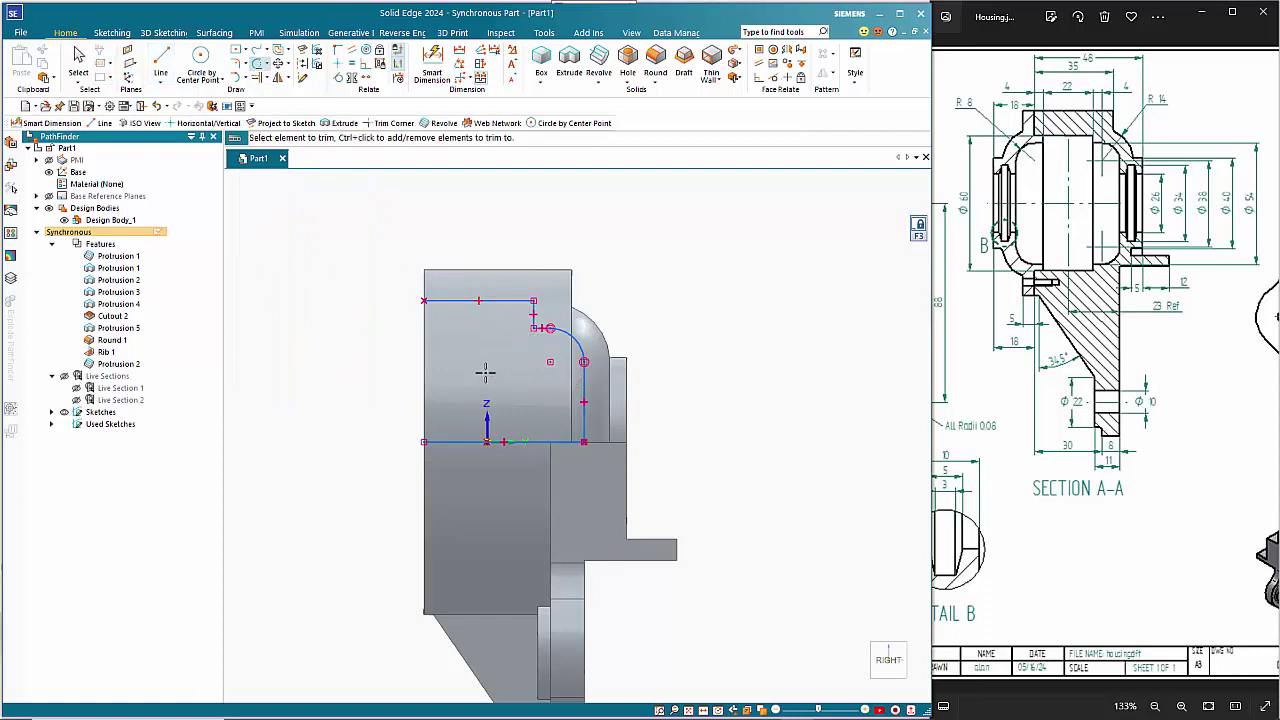
Dimension the arc's radius, the short horizontal line's length and the length of the upper horizontal line
left_click(433, 74)
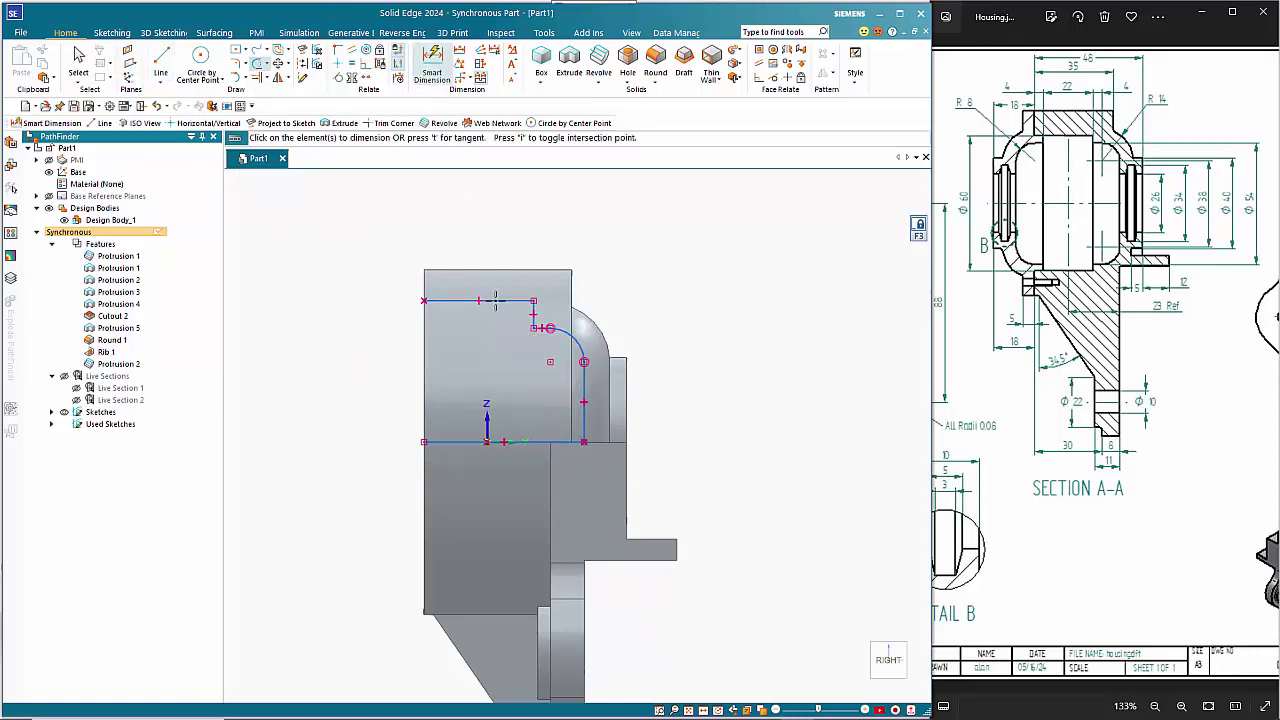
left_click(568, 337)
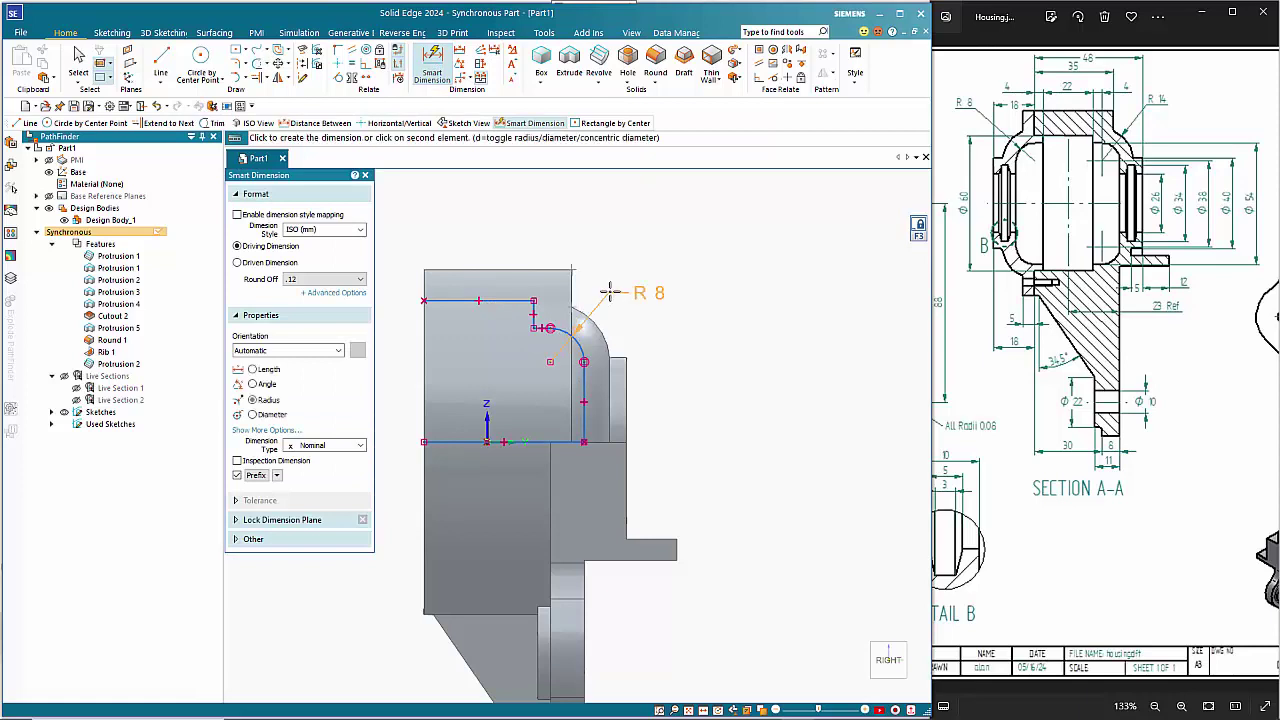
left_click(585, 300)
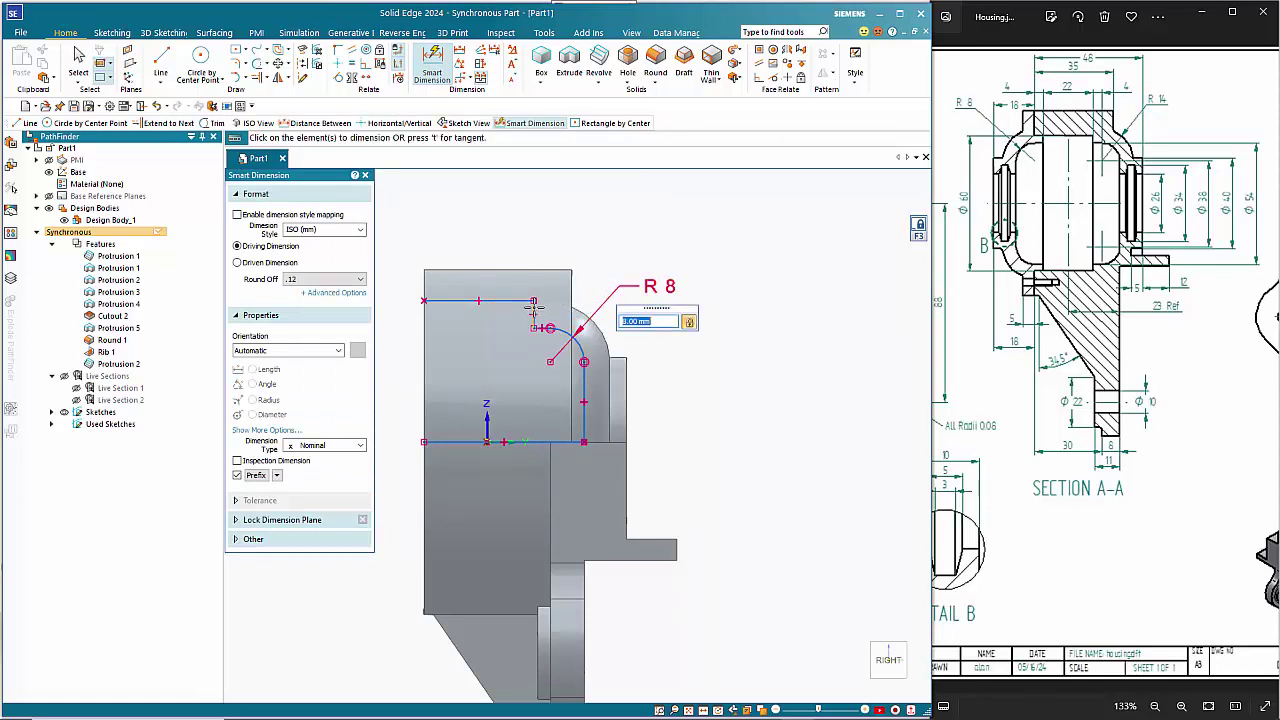
left_click(543, 328)
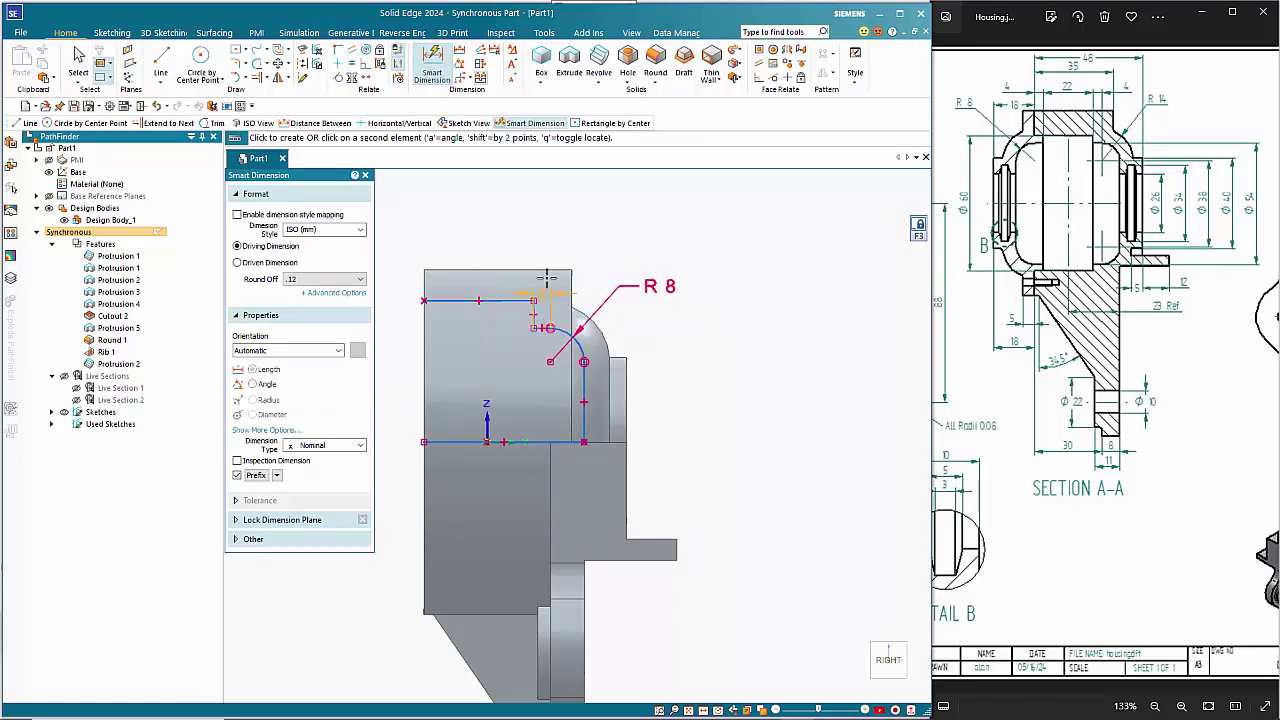
left_click(566, 232)
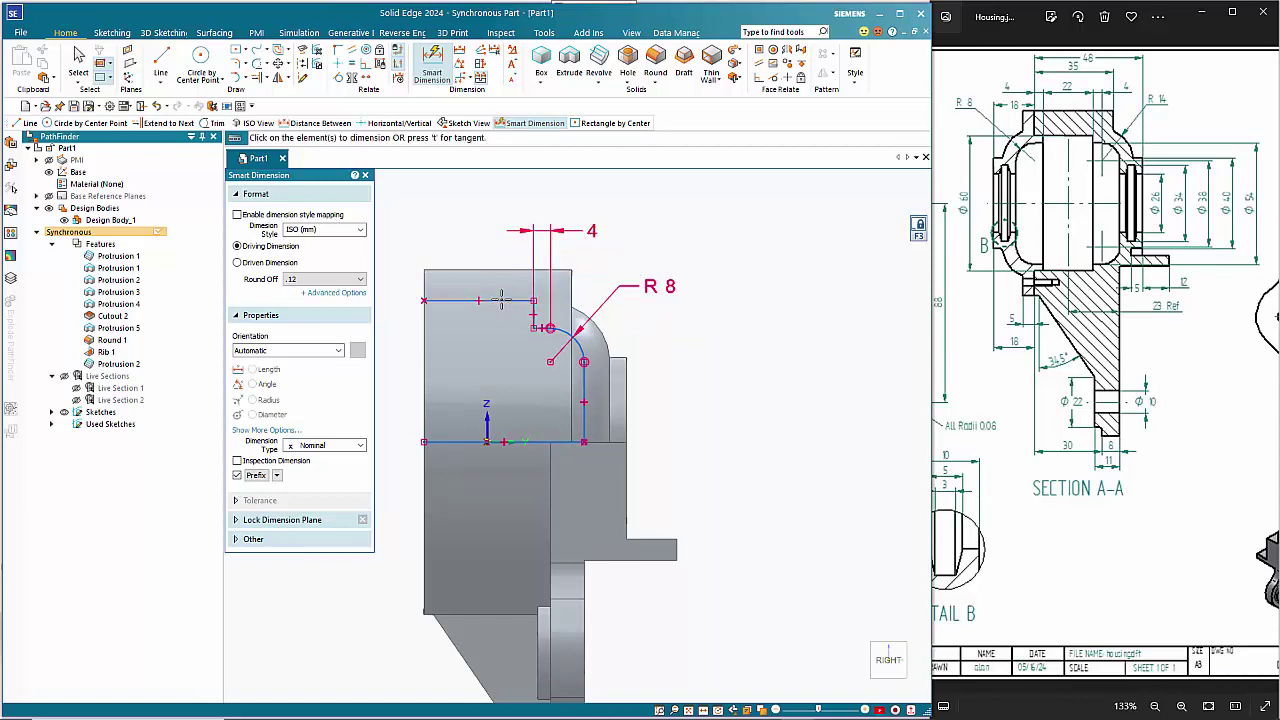
left_click(497, 269)
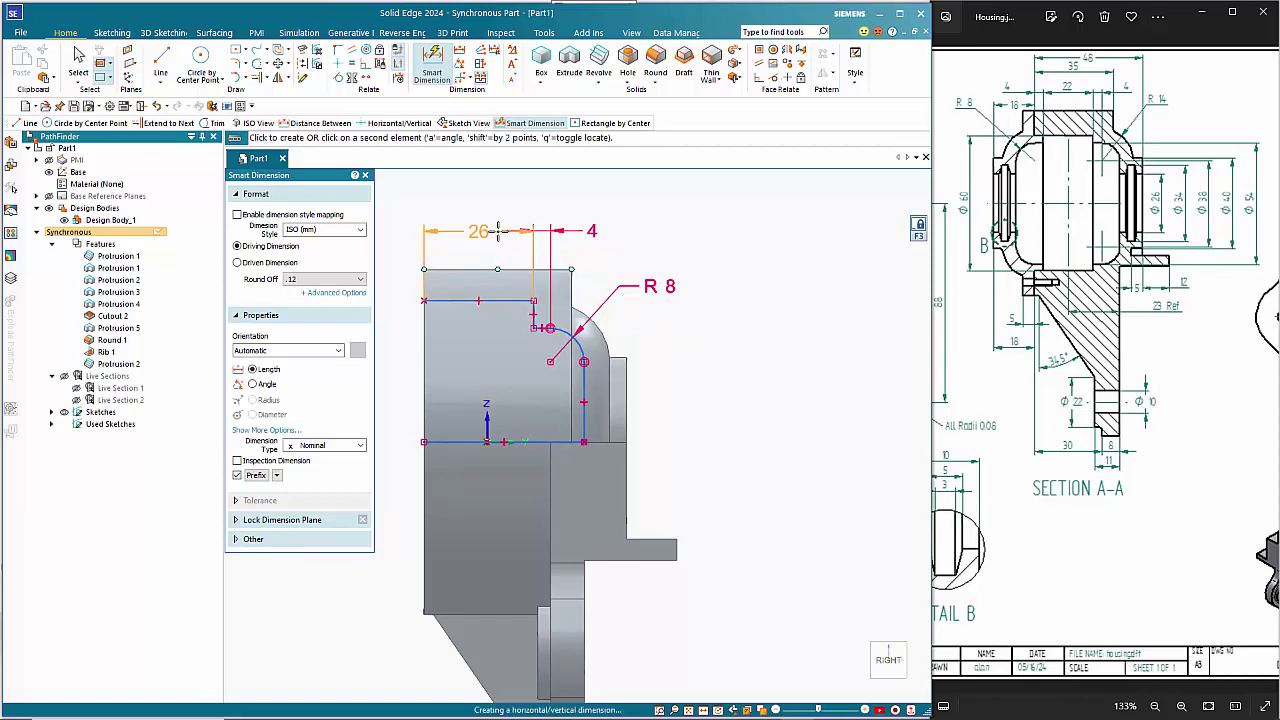
left_click(499, 231)
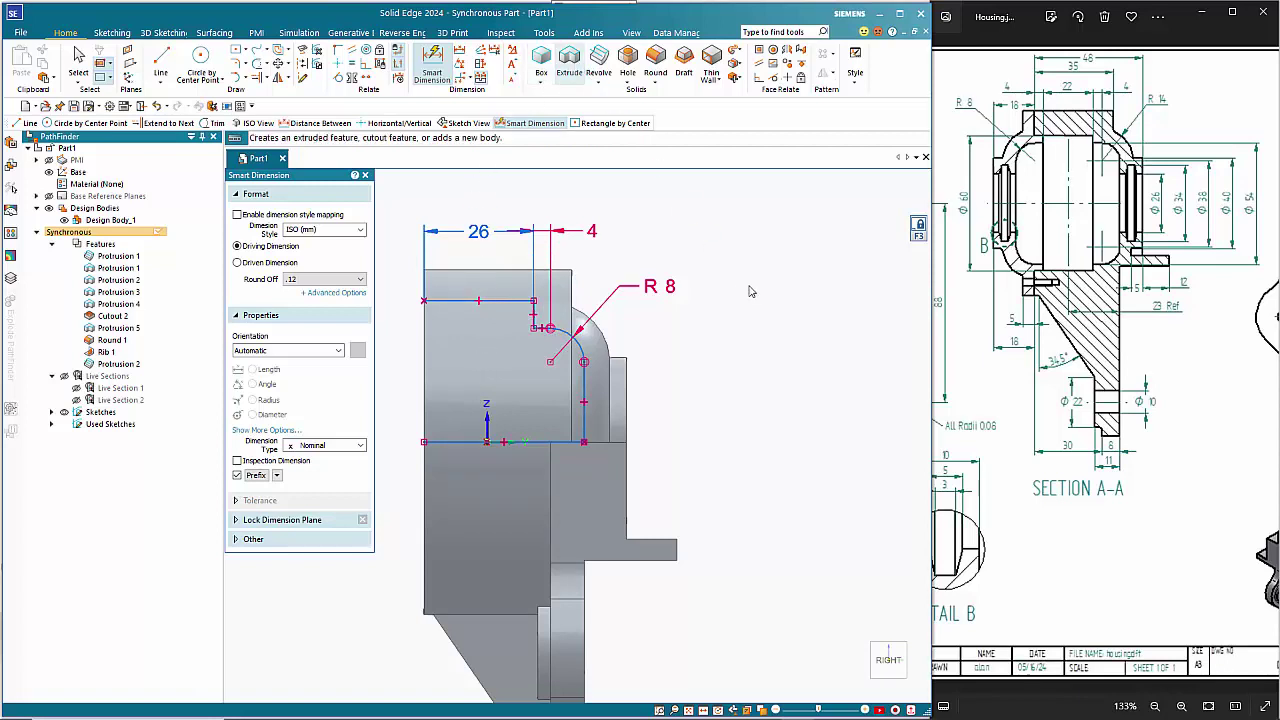
Try to revolve the cavity profile chain 360° about its horizontal line on the cylinder axis, with the material side facing inward
middle_click_drag(754, 287, 811, 264)
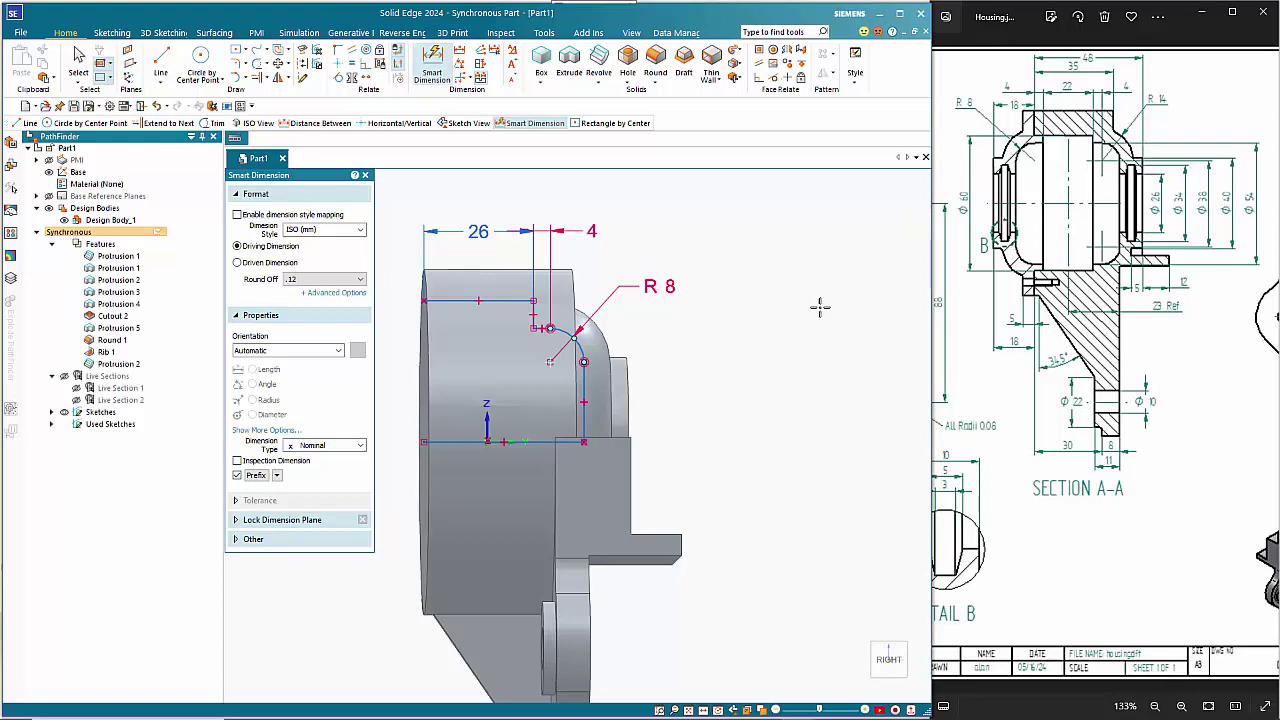
mouse_move(820, 306)
middle_mouse_down()
mouse_move(862, 301)
mouse_move(814, 262)
middle_mouse_up()
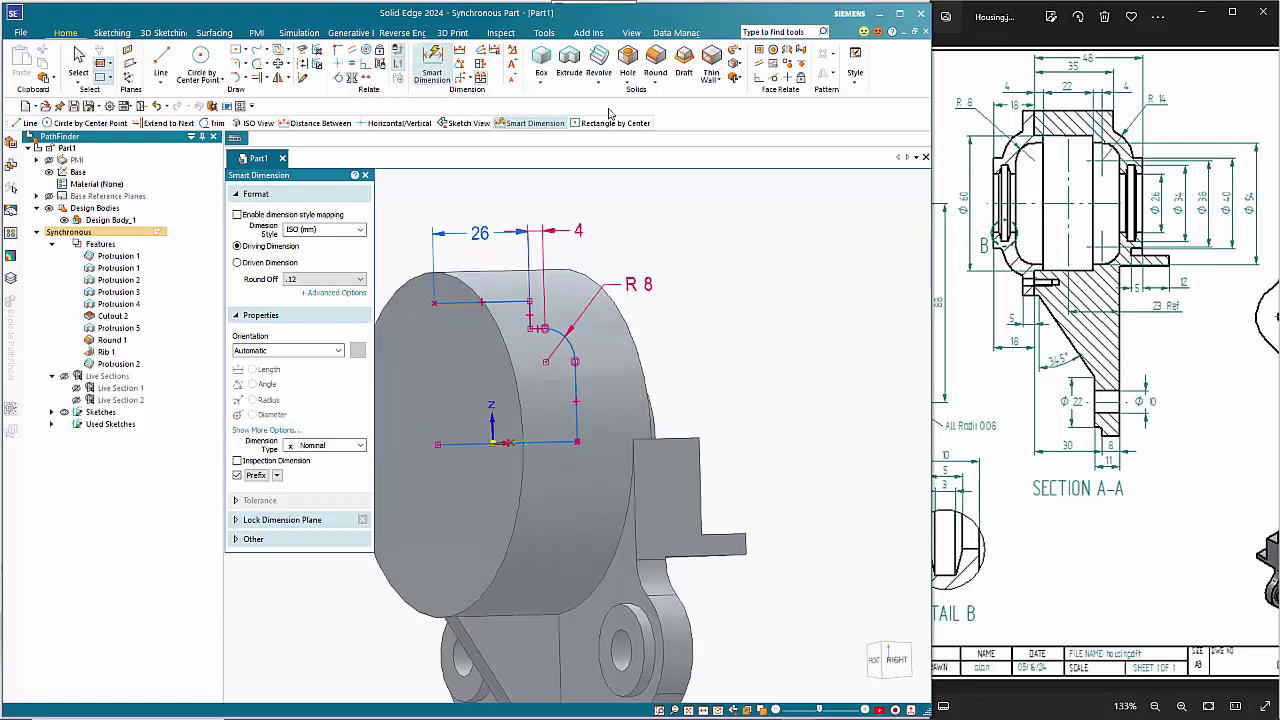
left_click(598, 62)
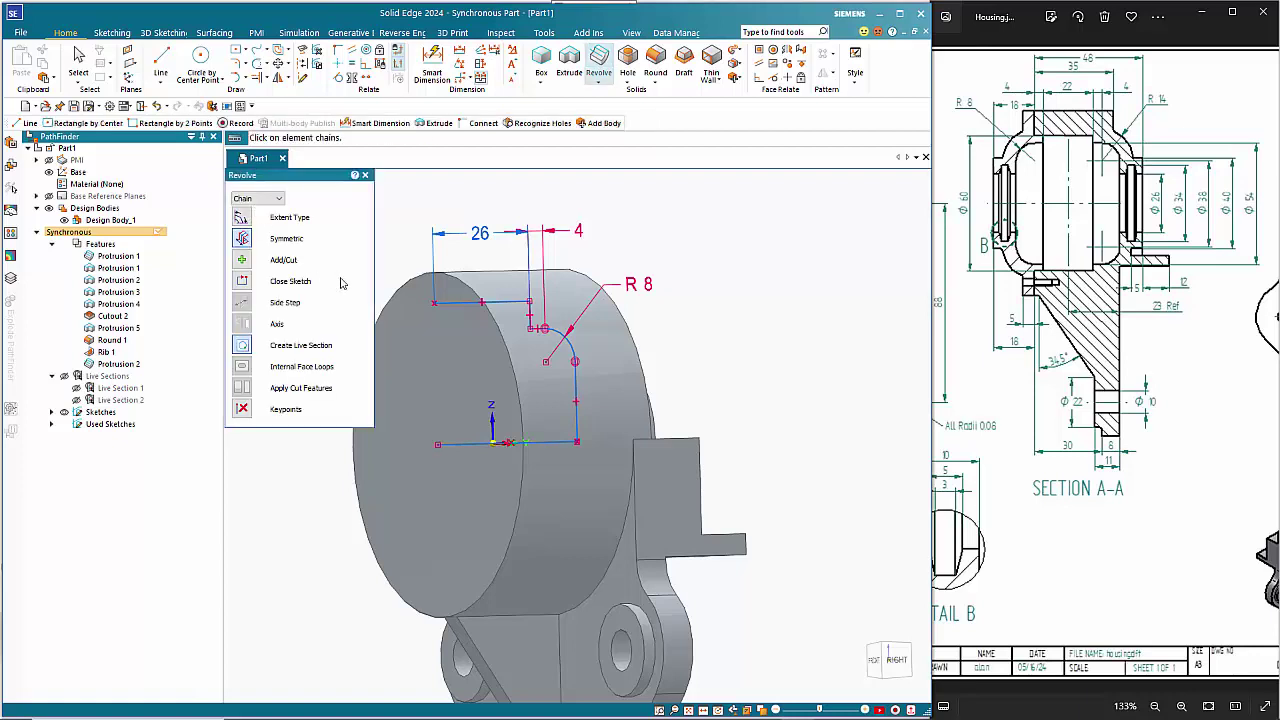
left_click(452, 318)
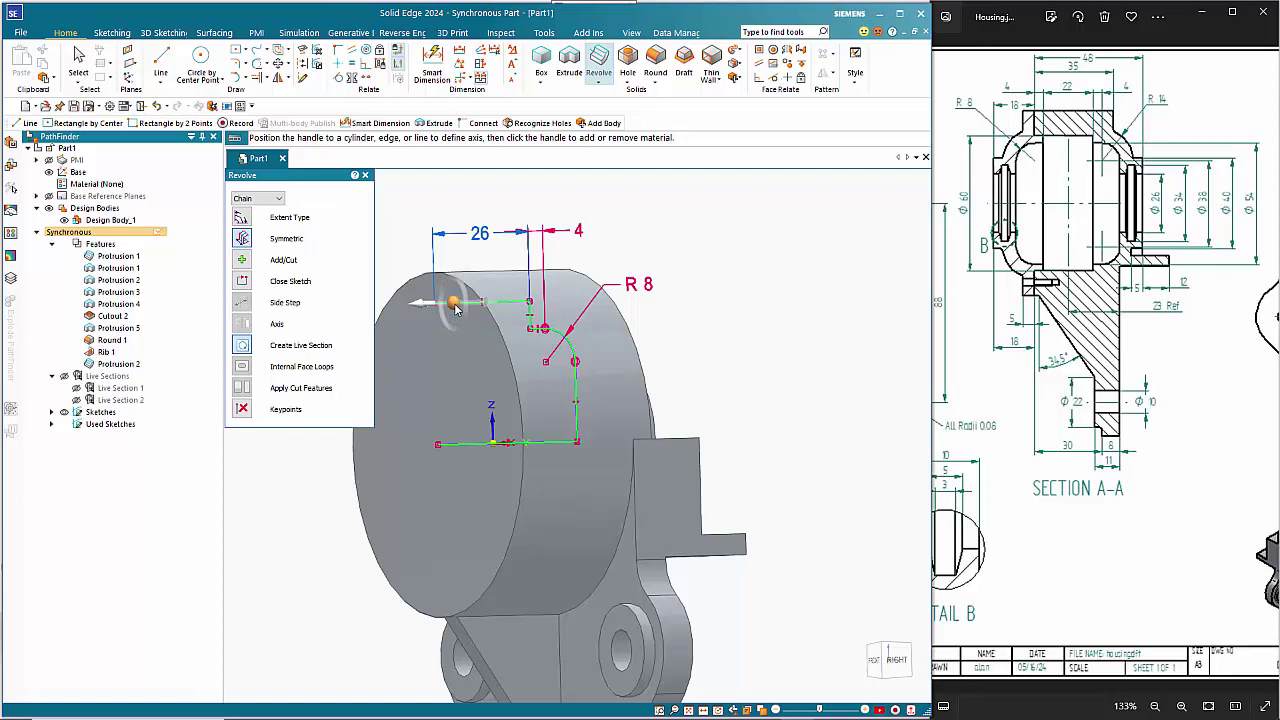
left_click(453, 304)
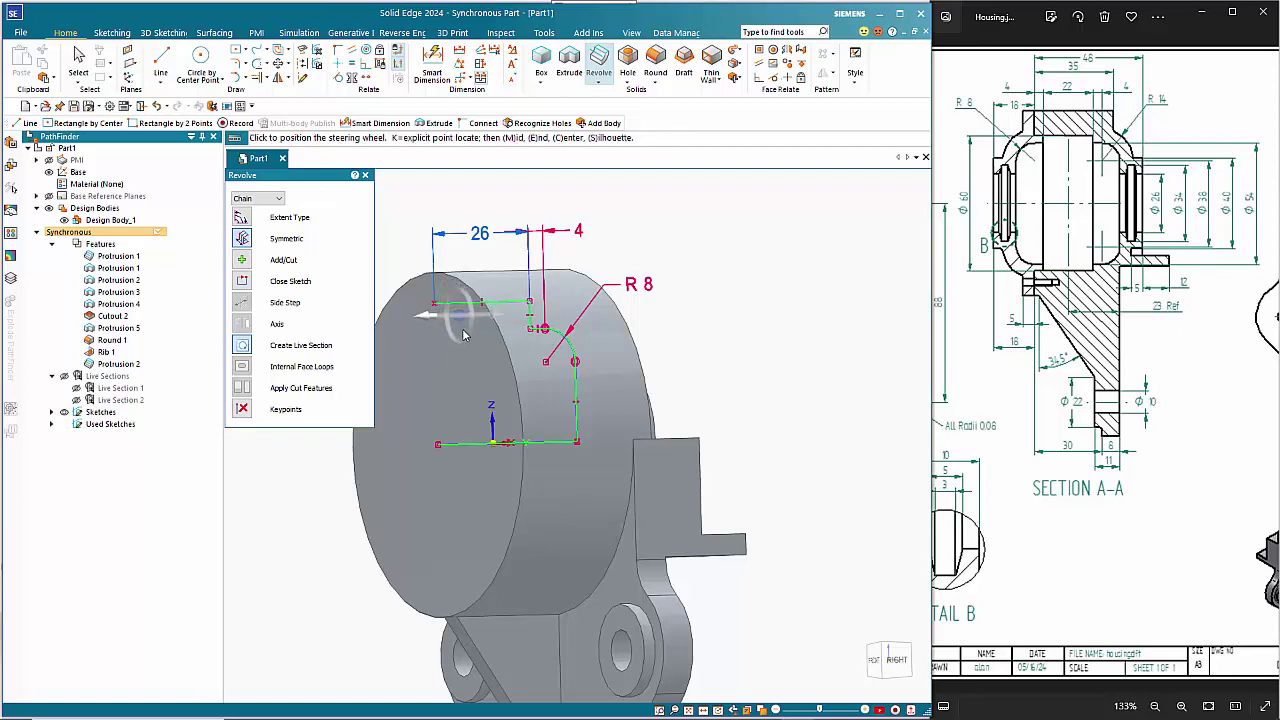
left_click(480, 446)
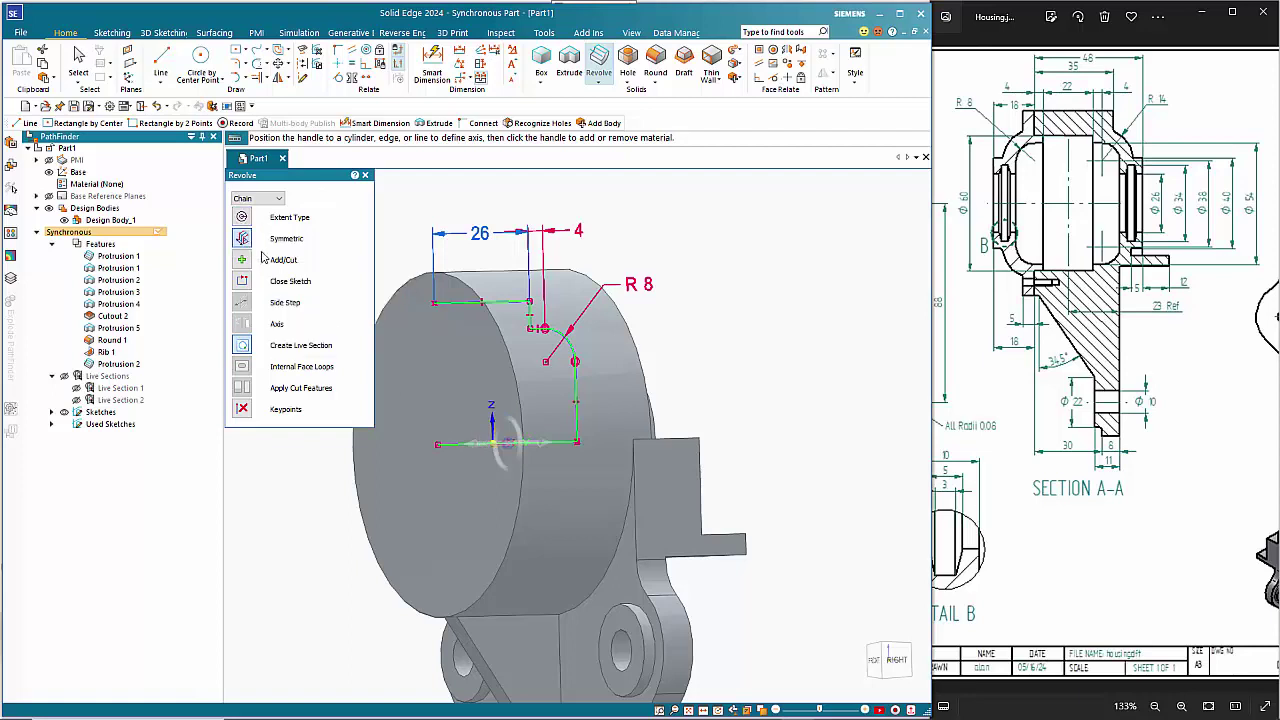
left_click(515, 444)
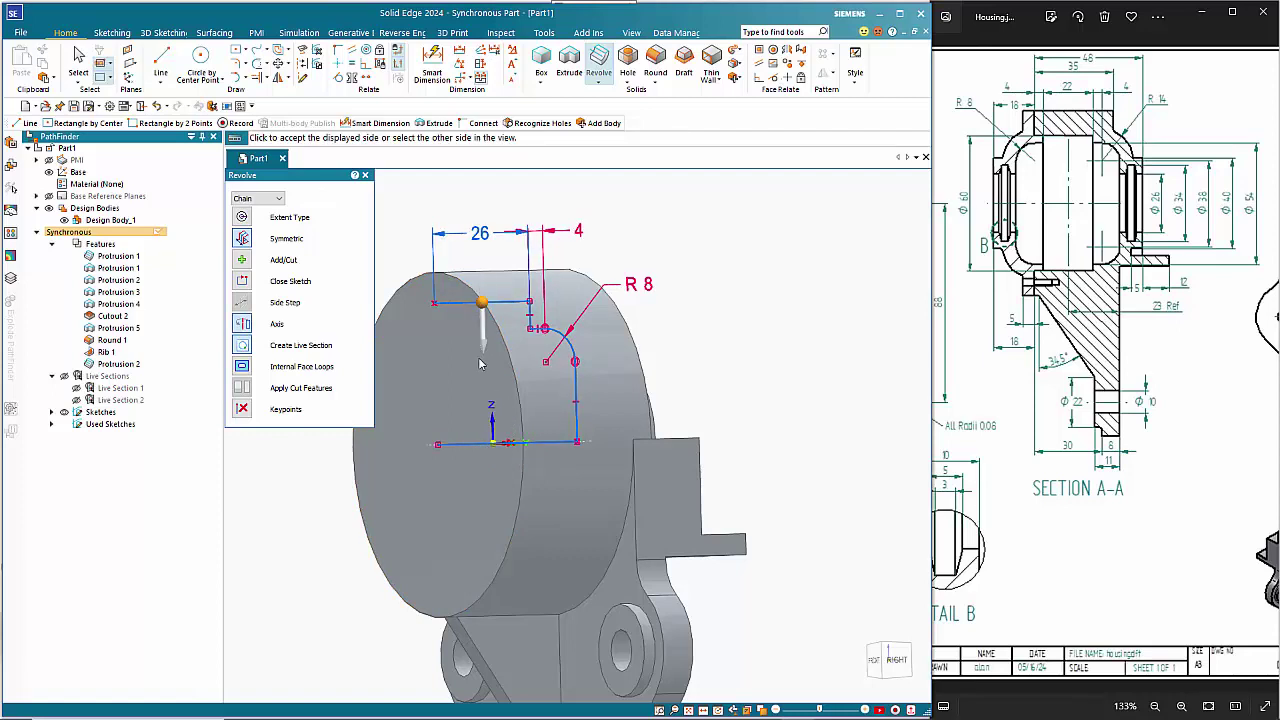
left_click(484, 322)
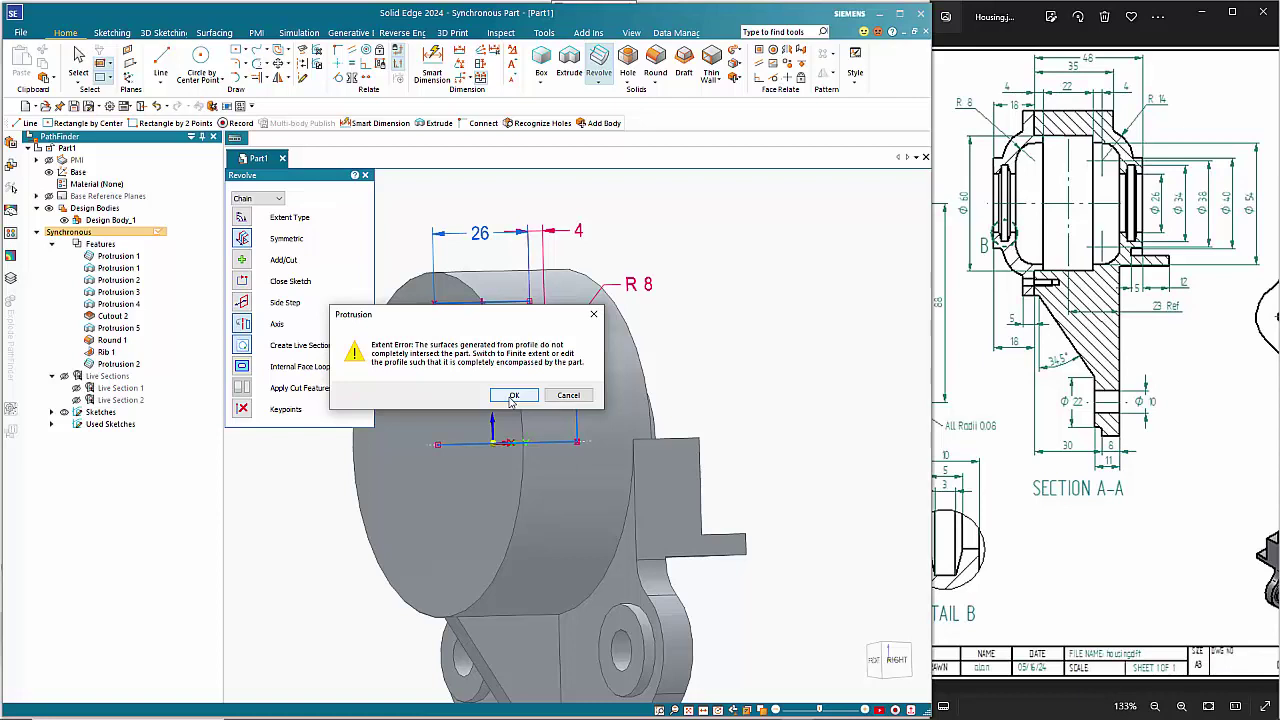
left_click(512, 396)
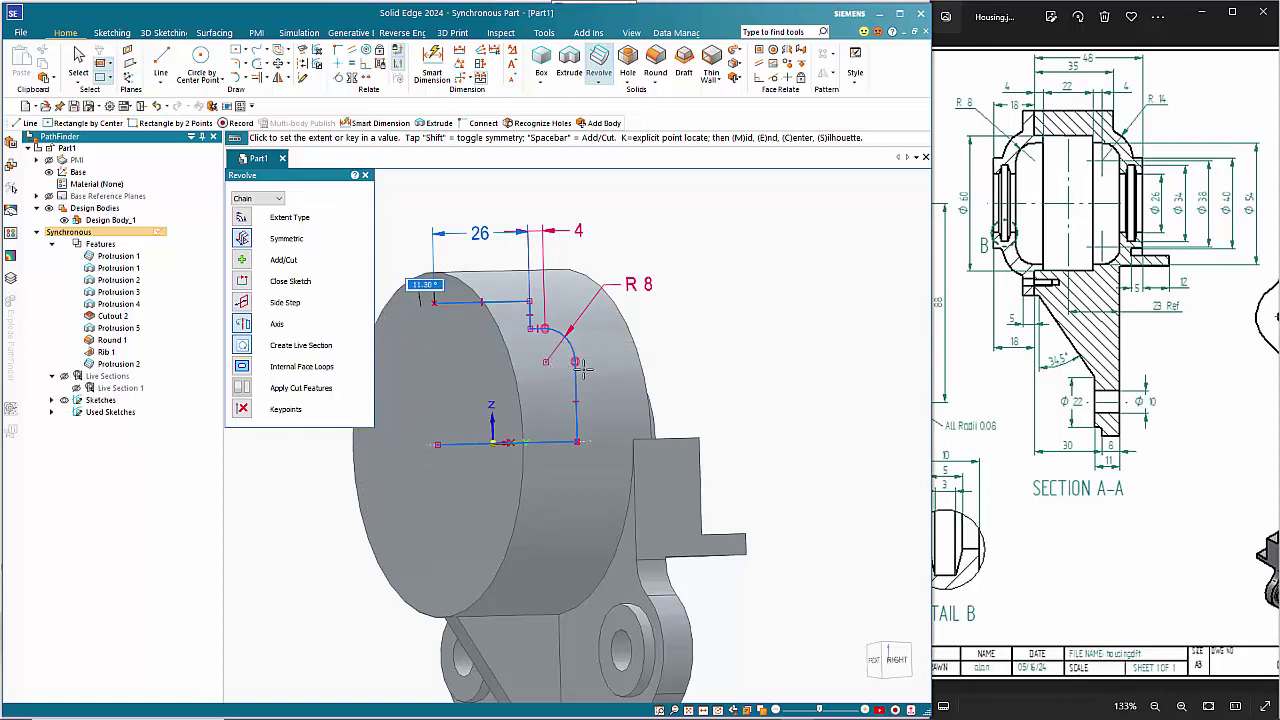
Try to give the revolve of the cavity profile a 360° extent while it is still set to add material
scroll(590, 365, "up", 5)
scroll(586, 362, "down", 1)
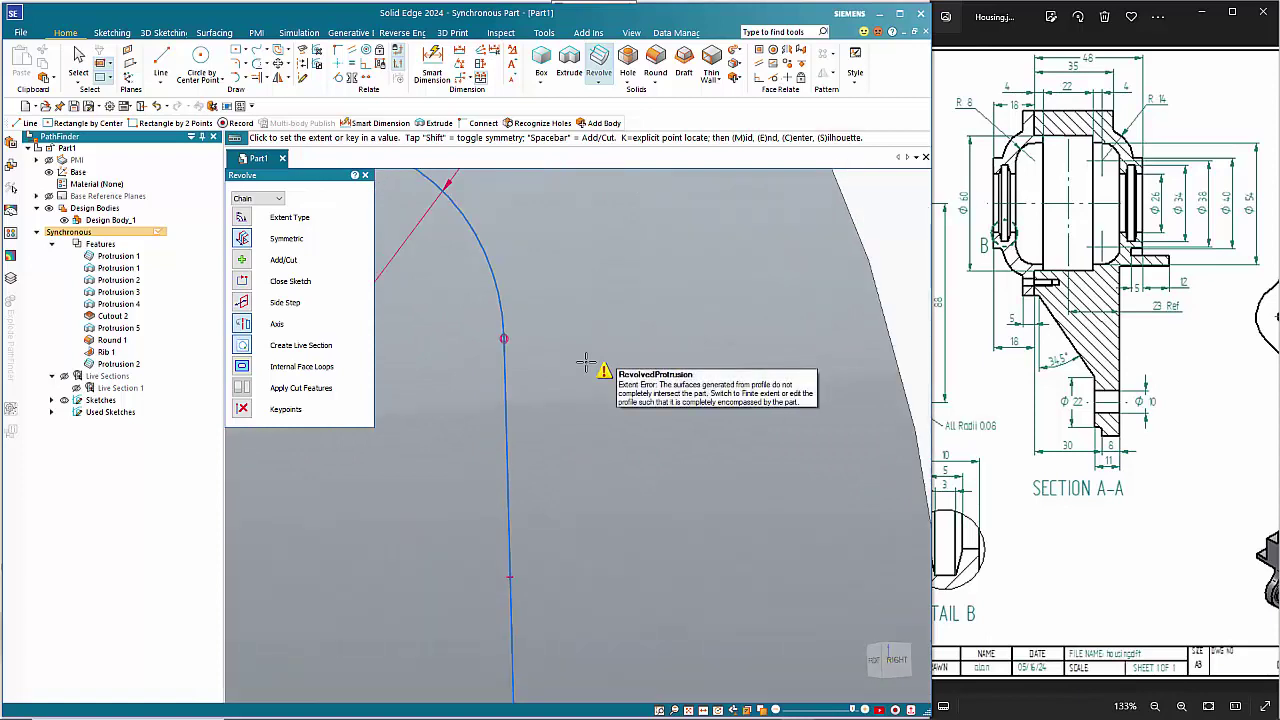
scroll(542, 360, "down", 3)
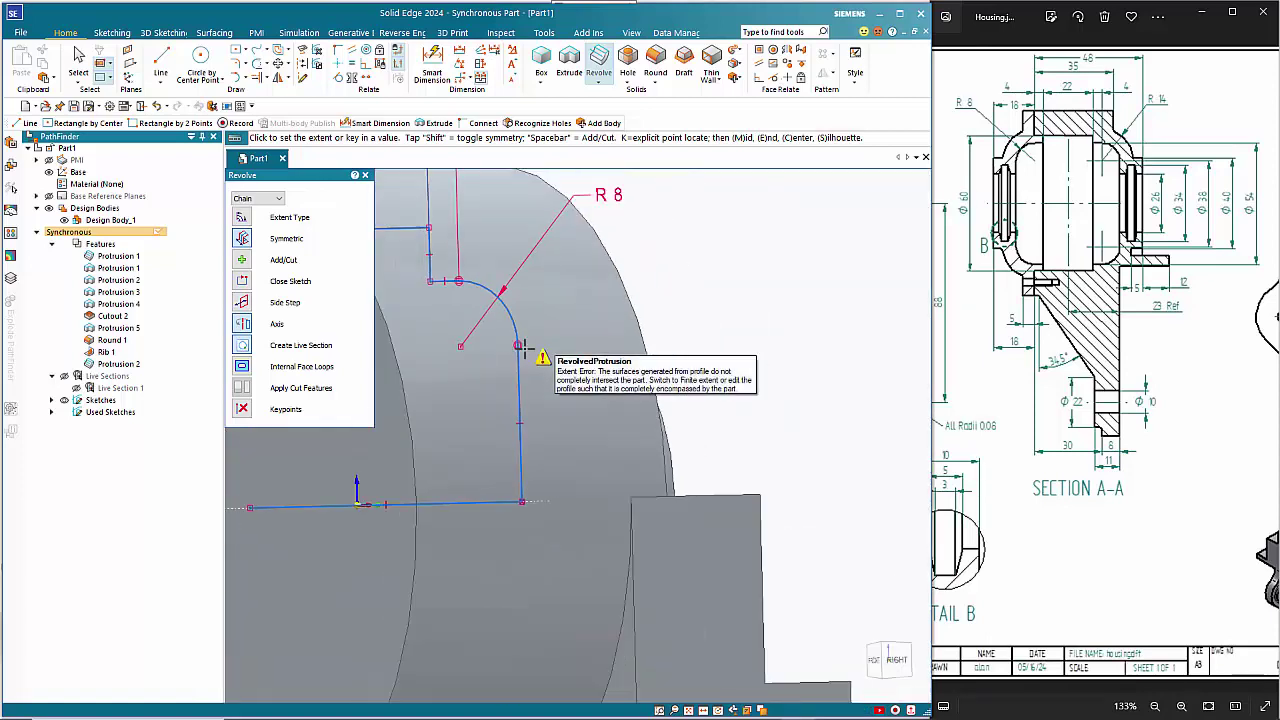
scroll(542, 375, "down", 3)
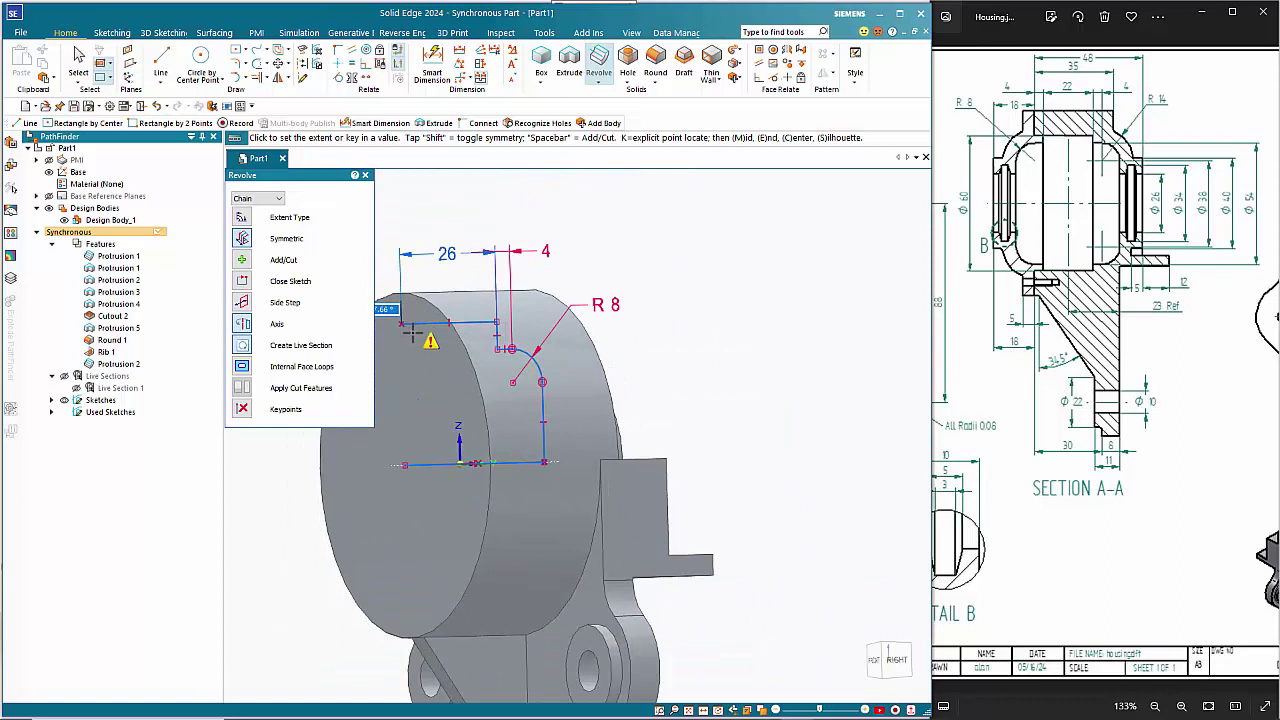
scroll(470, 366, "down", 2)
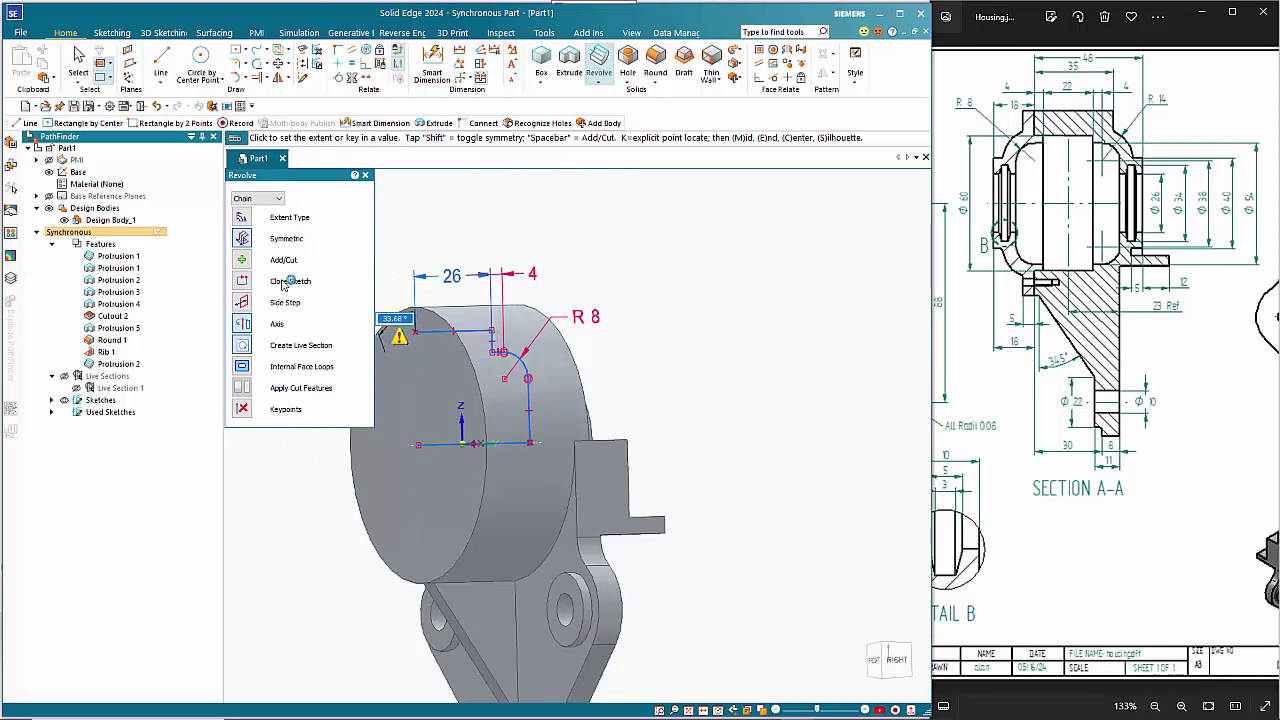
left_click(242, 283)
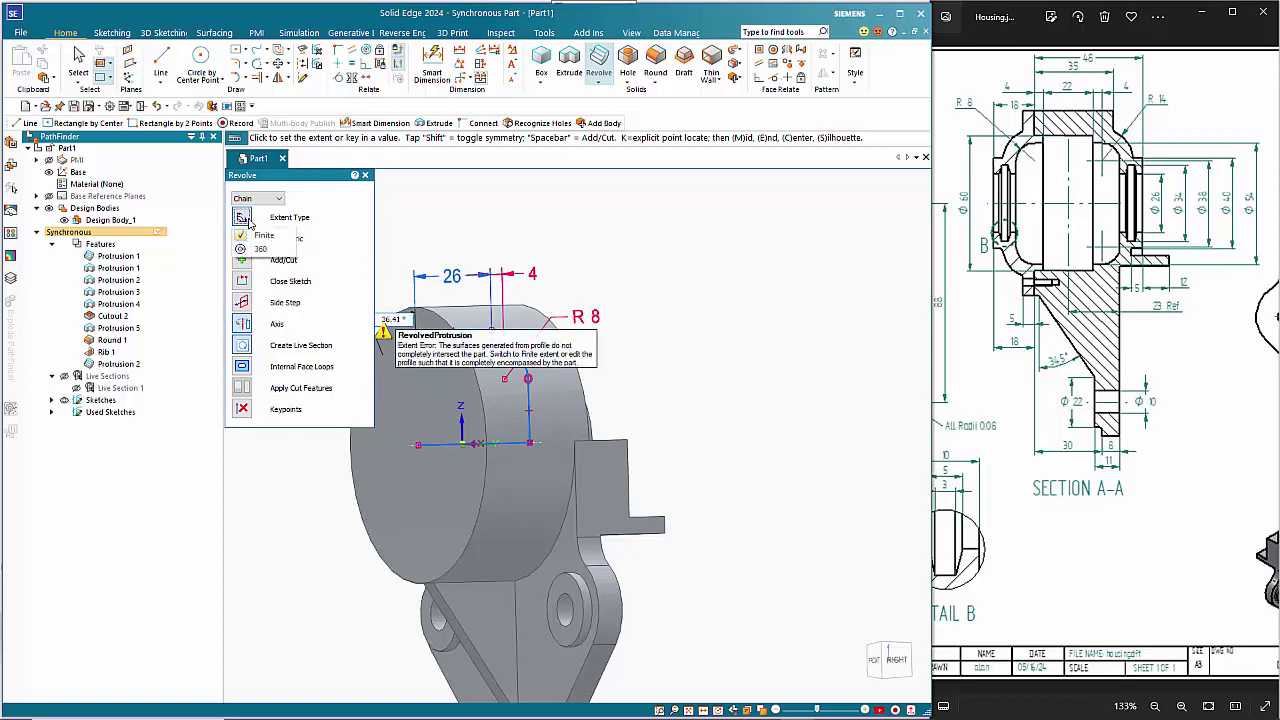
left_click(251, 251)
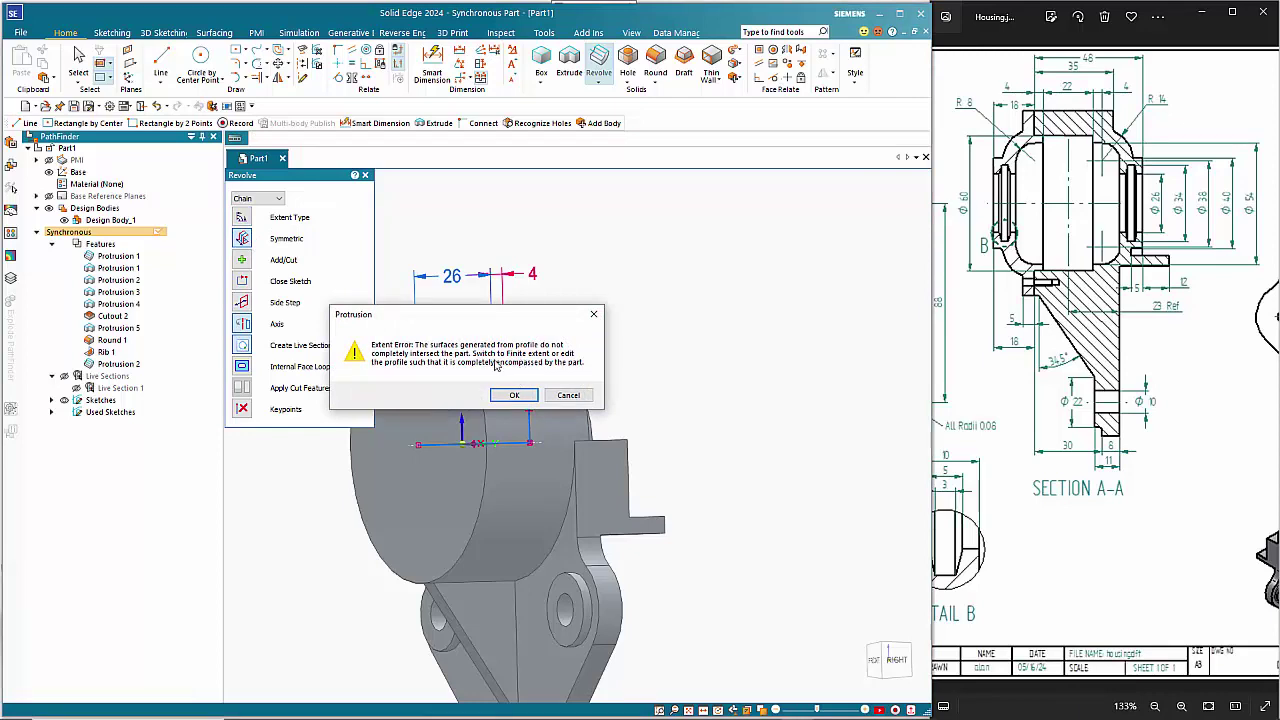
left_click(514, 395)
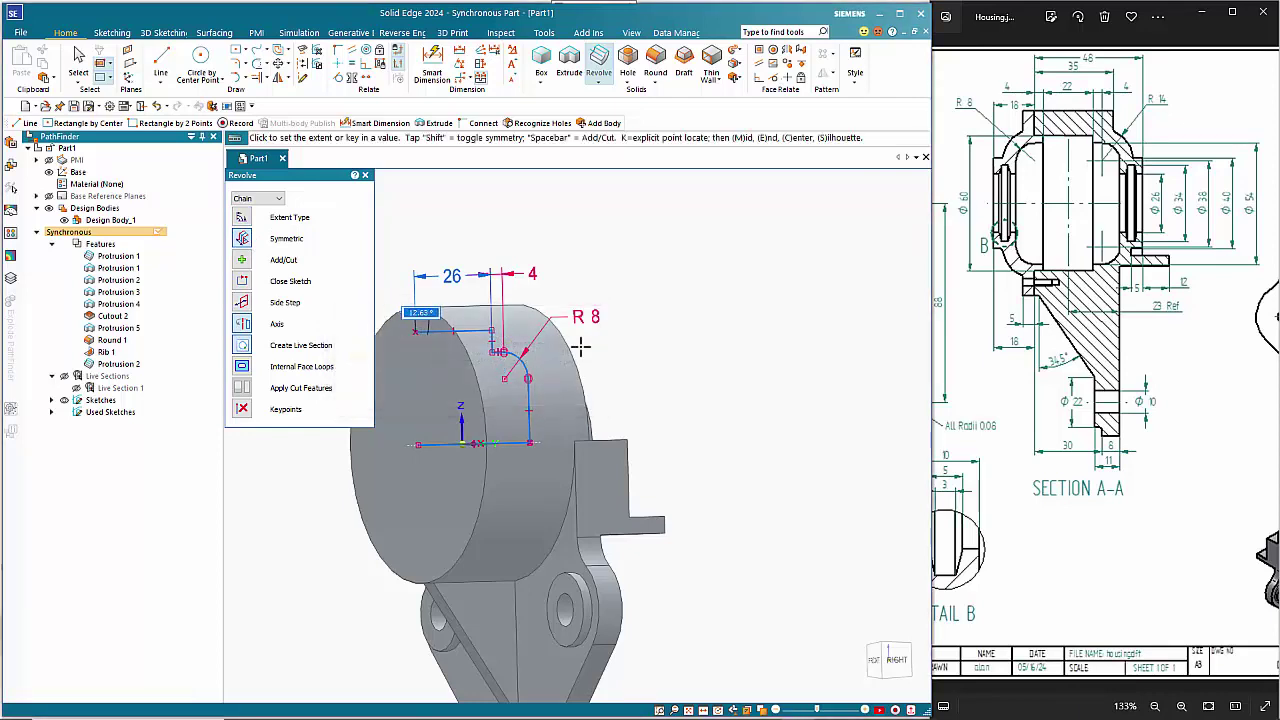
Switch the revolve to Cut with a 360° extent to hollow out the large cylinder
left_click(247, 261)
left_click(247, 296)
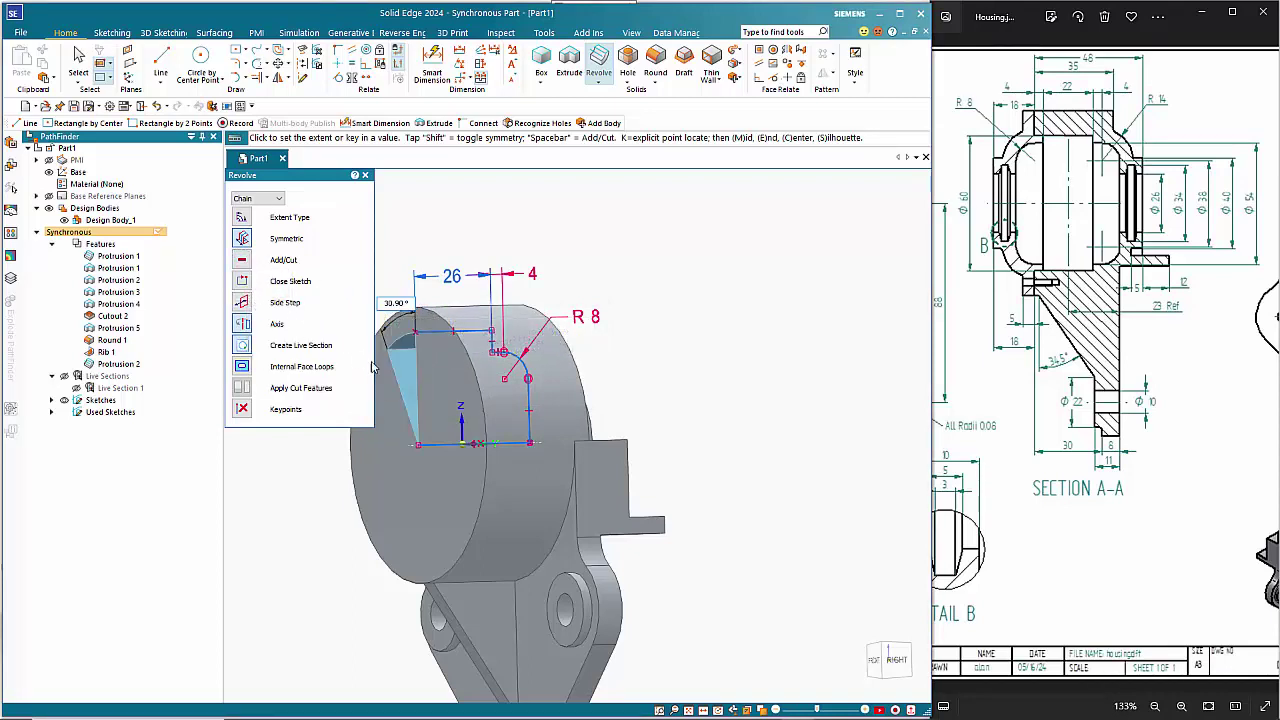
left_click(244, 221)
left_click(261, 250)
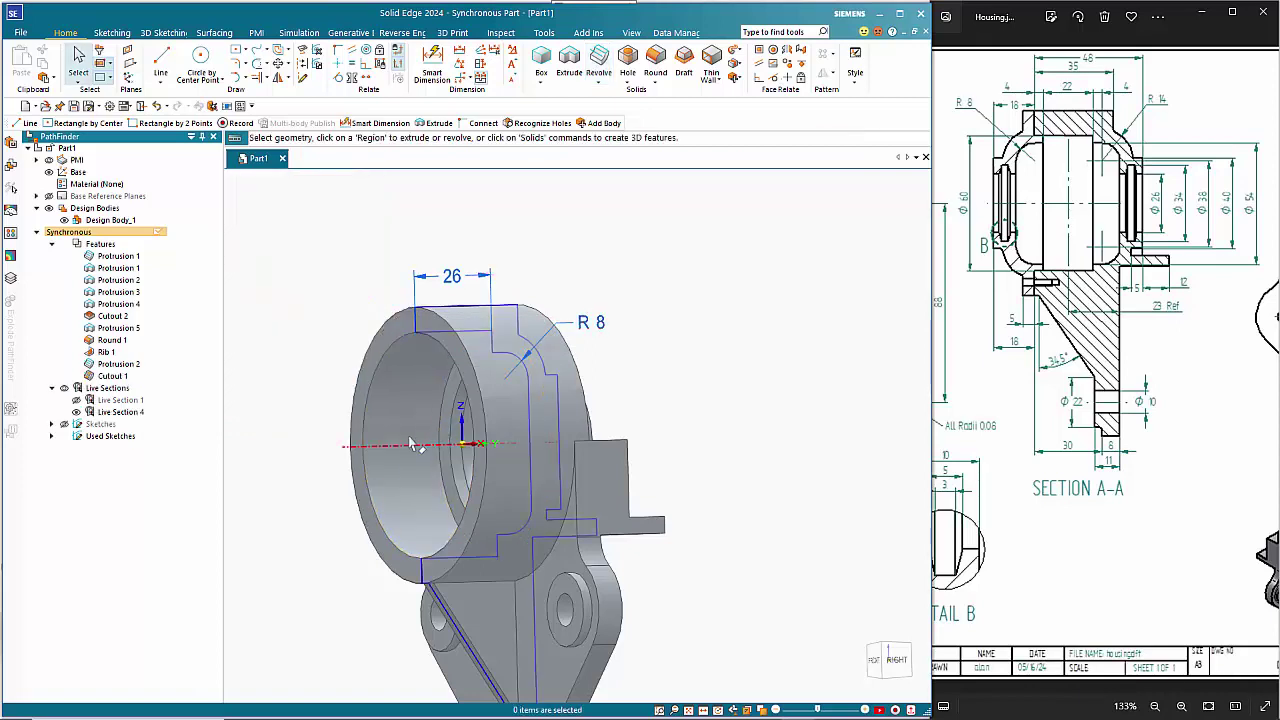
Lock sketching to the base plane seen in the right view and draw a 3 mm symmetric horizontal line inside the front wall for Detail B's groove
key("ctrl+r")
key("ctrl+i")
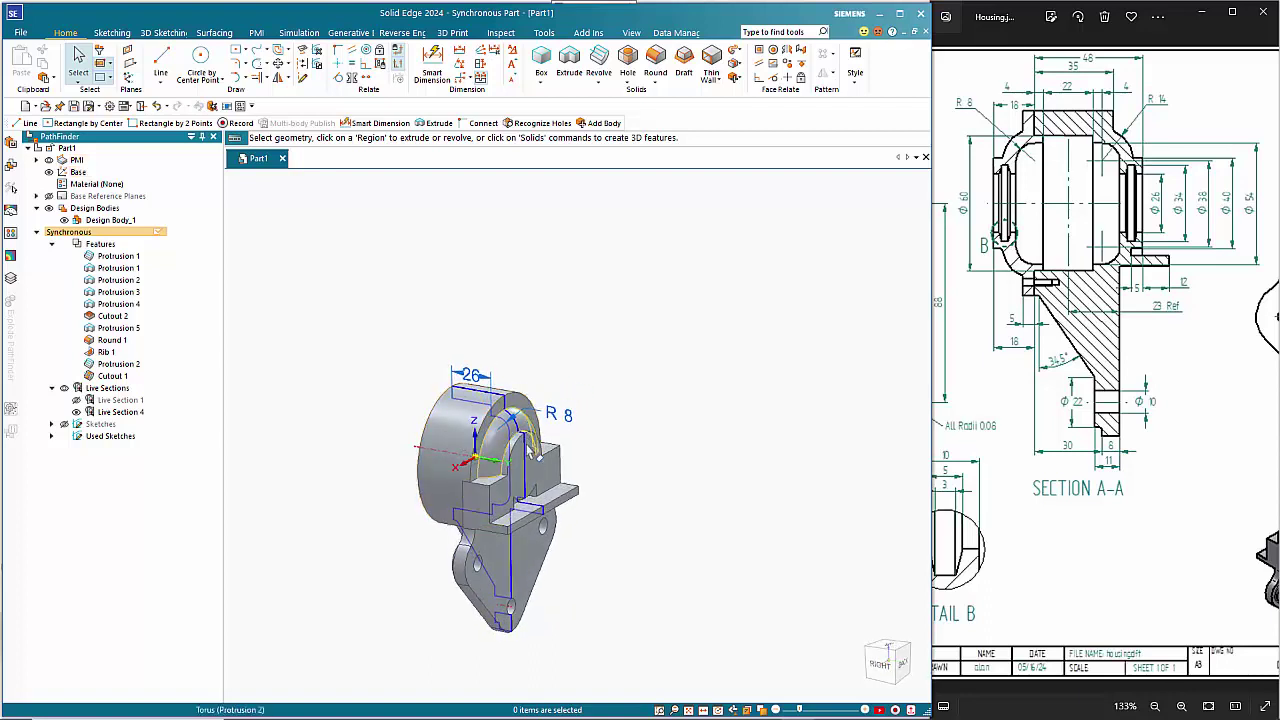
scroll(518, 434, "up", 5)
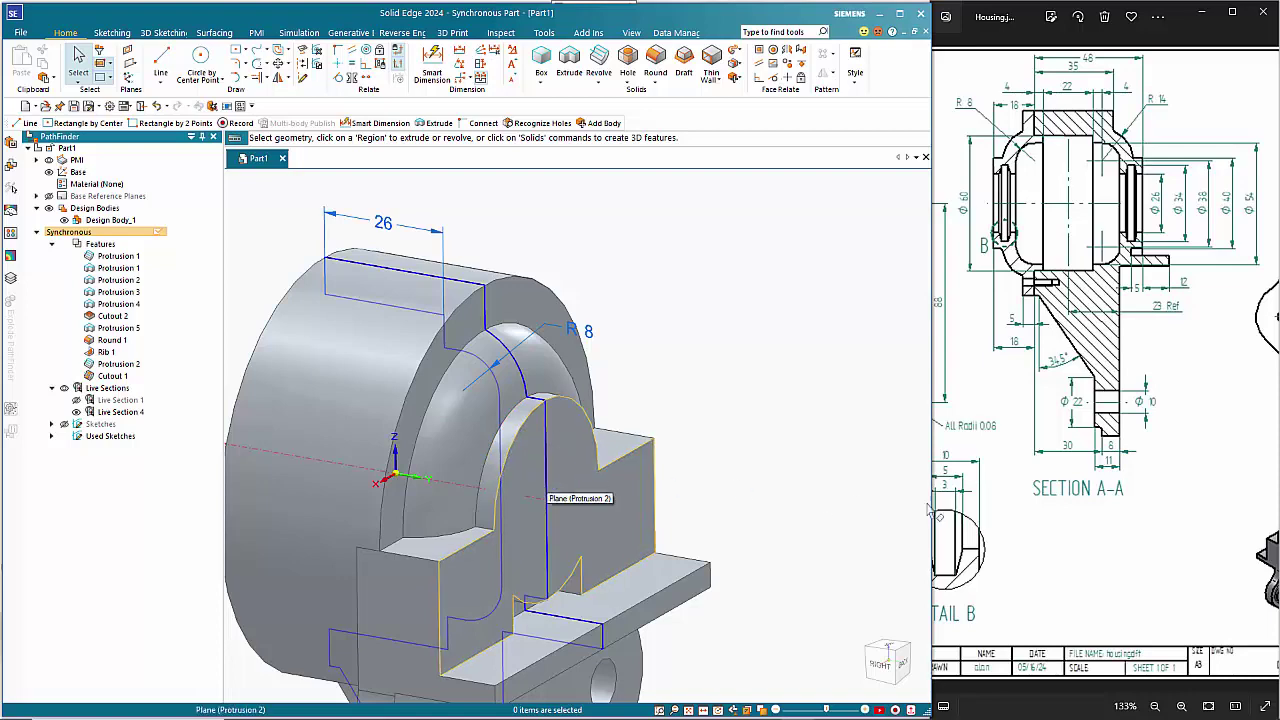
left_click_drag(981, 553, 1041, 551)
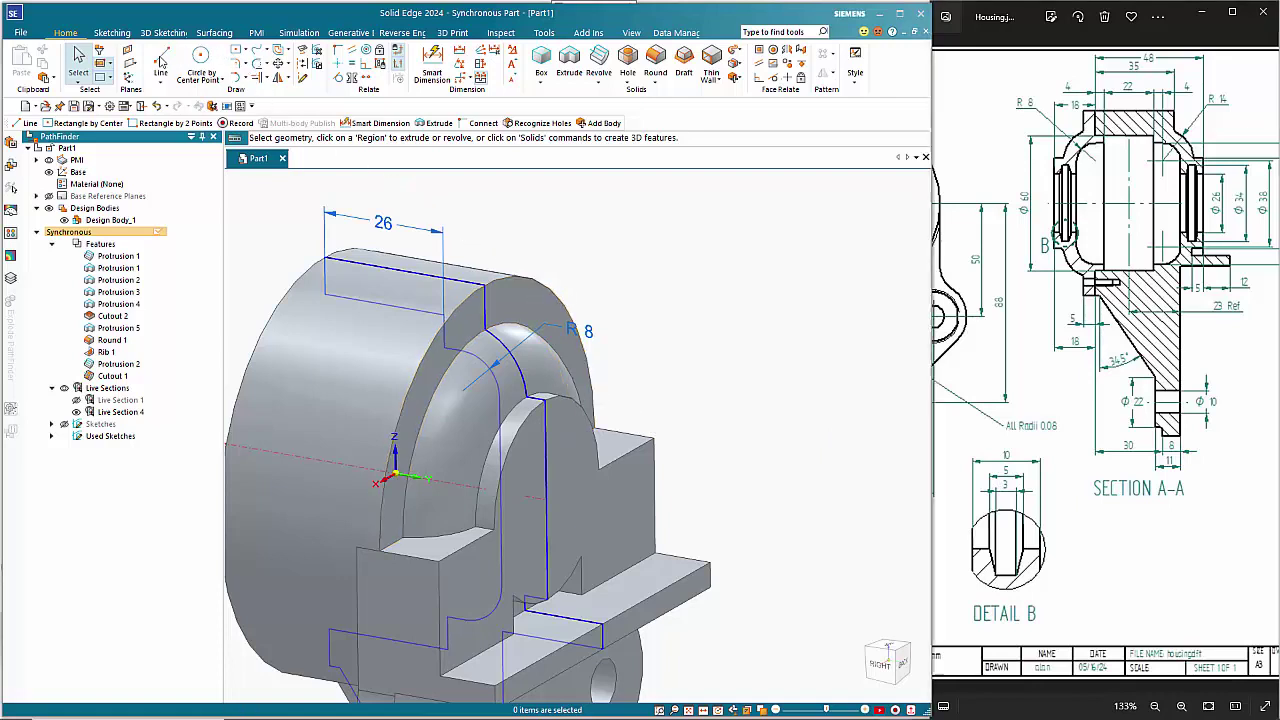
left_click(161, 58)
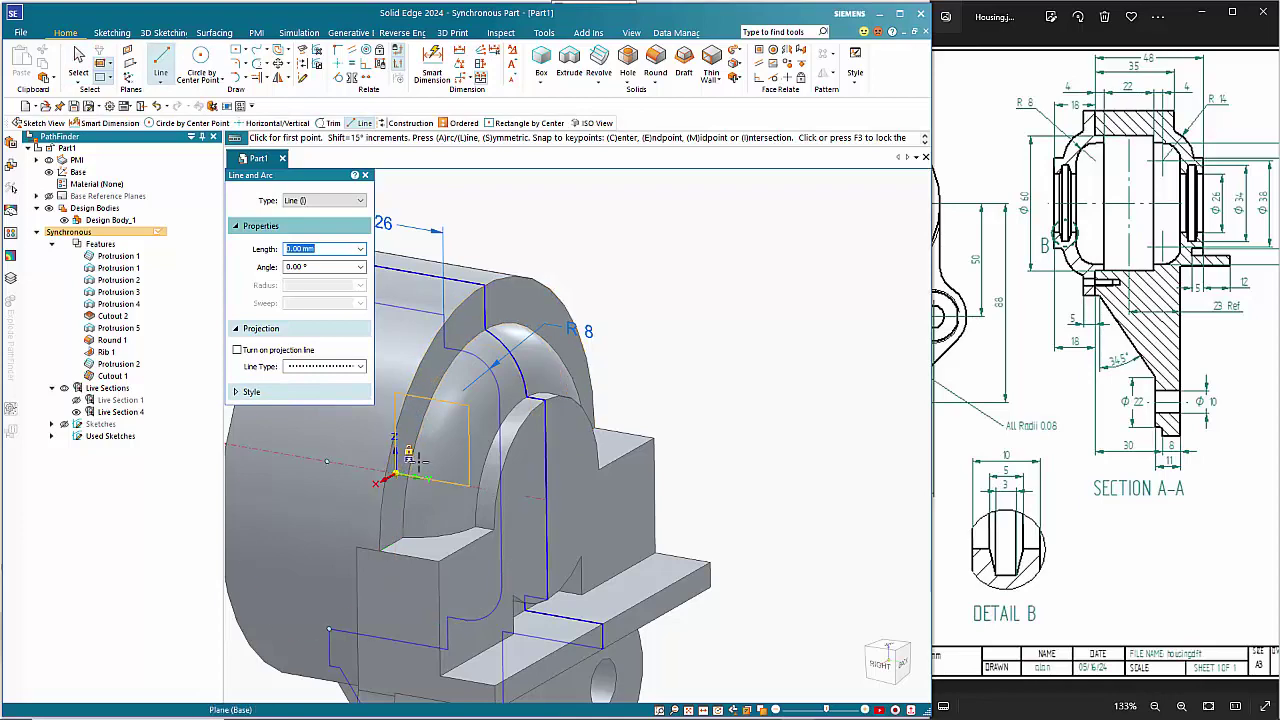
key("F3")
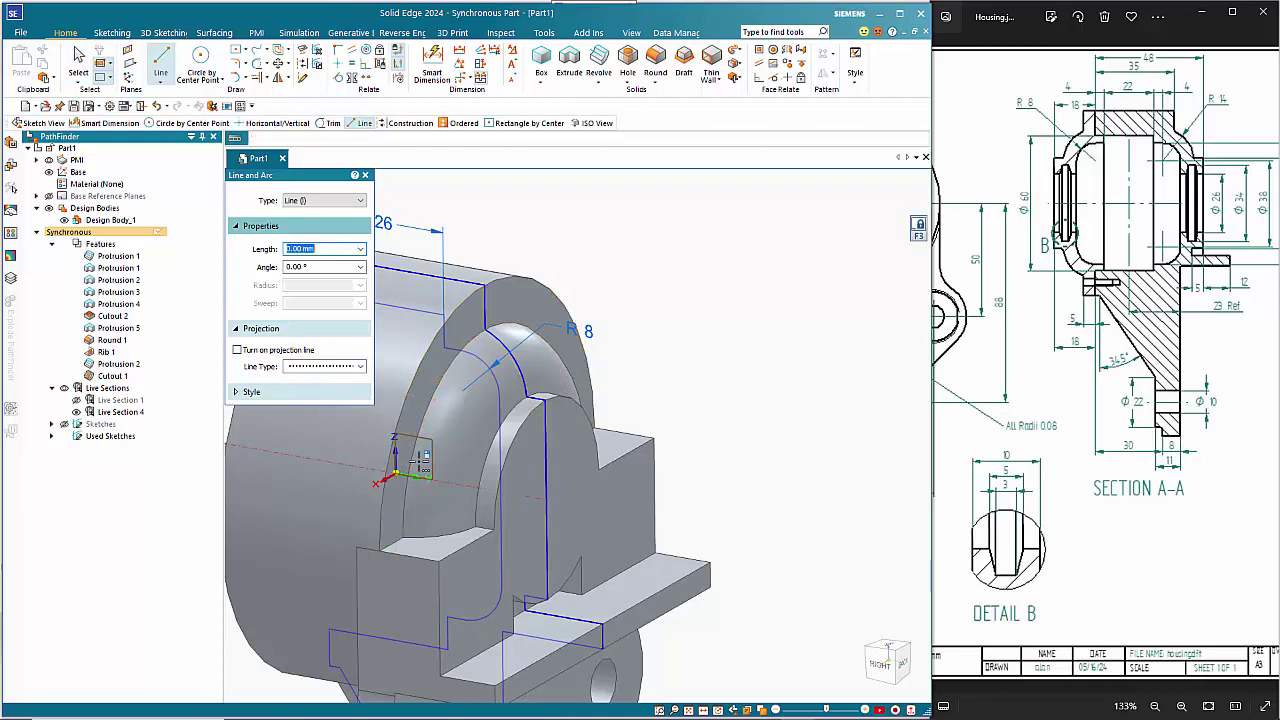
key("ctrl+h")
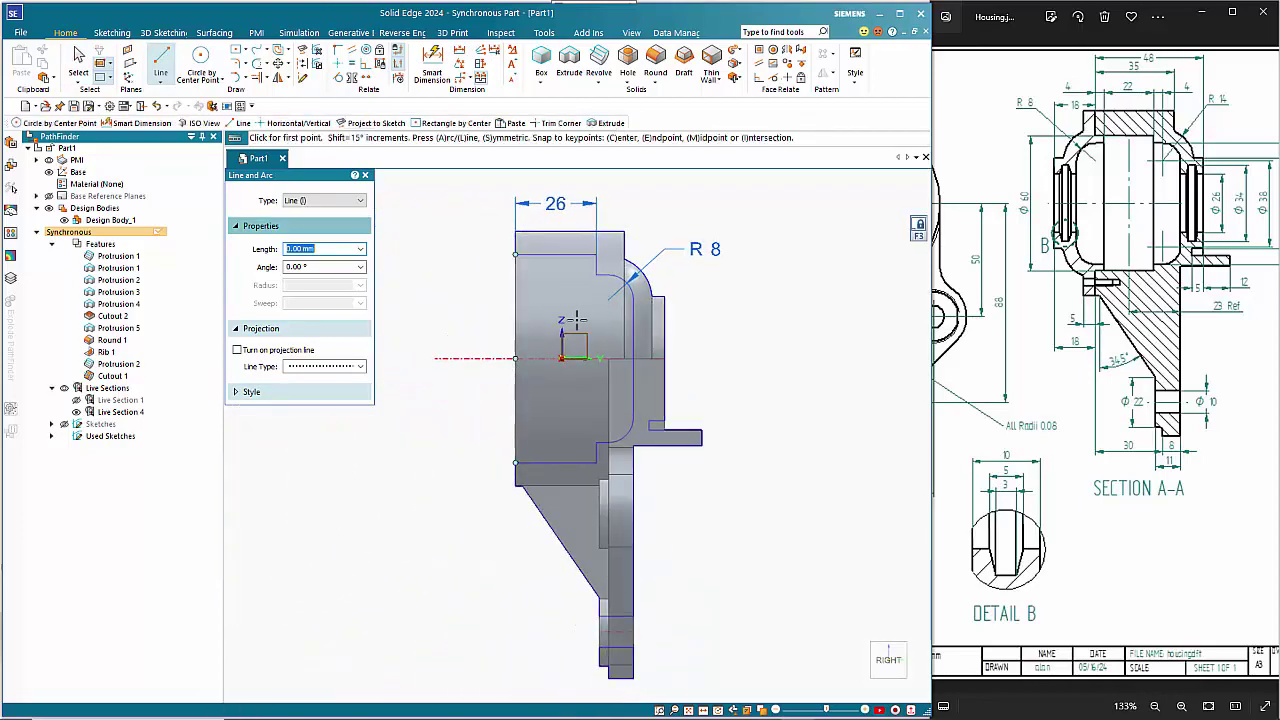
scroll(657, 276, "up", 5)
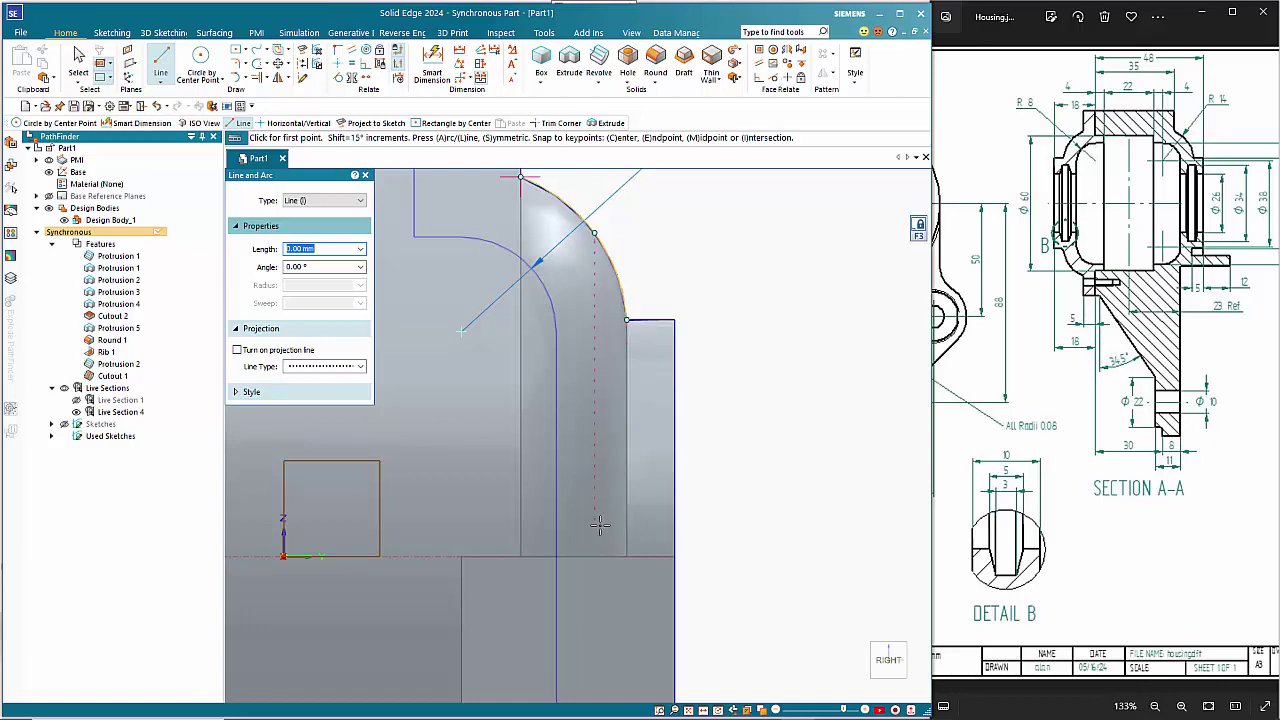
left_click(615, 357)
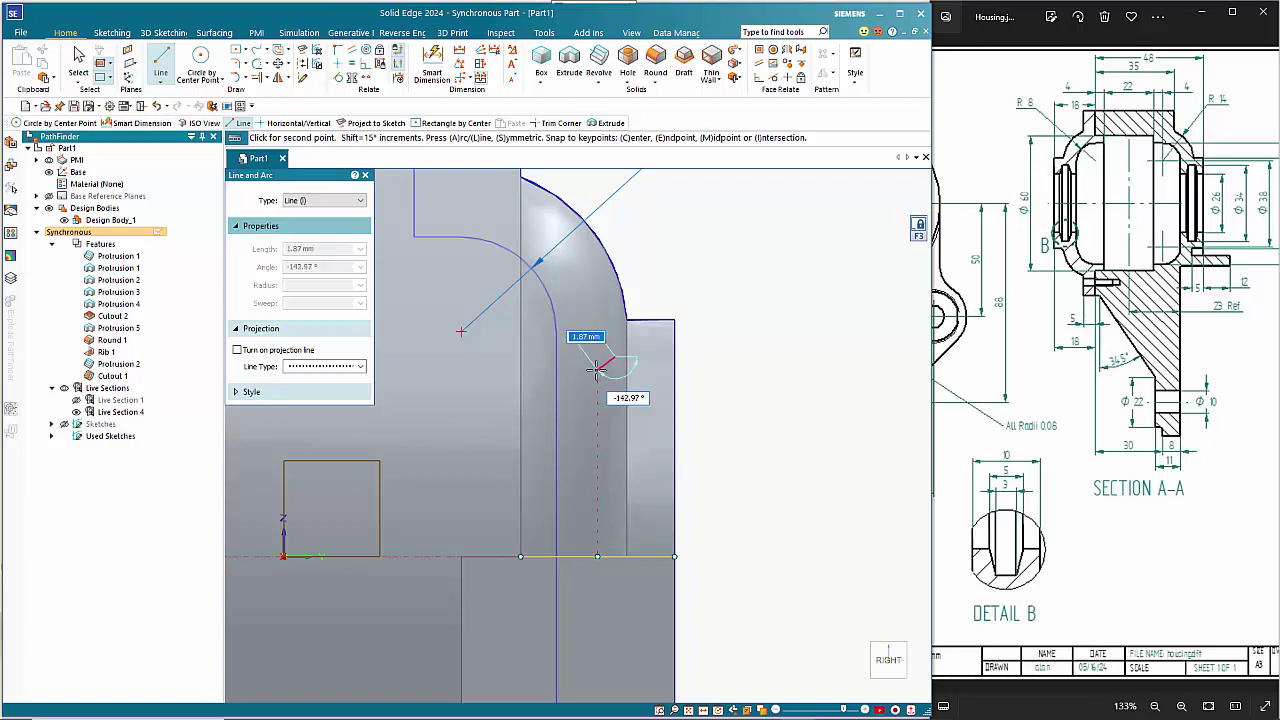
key("s")
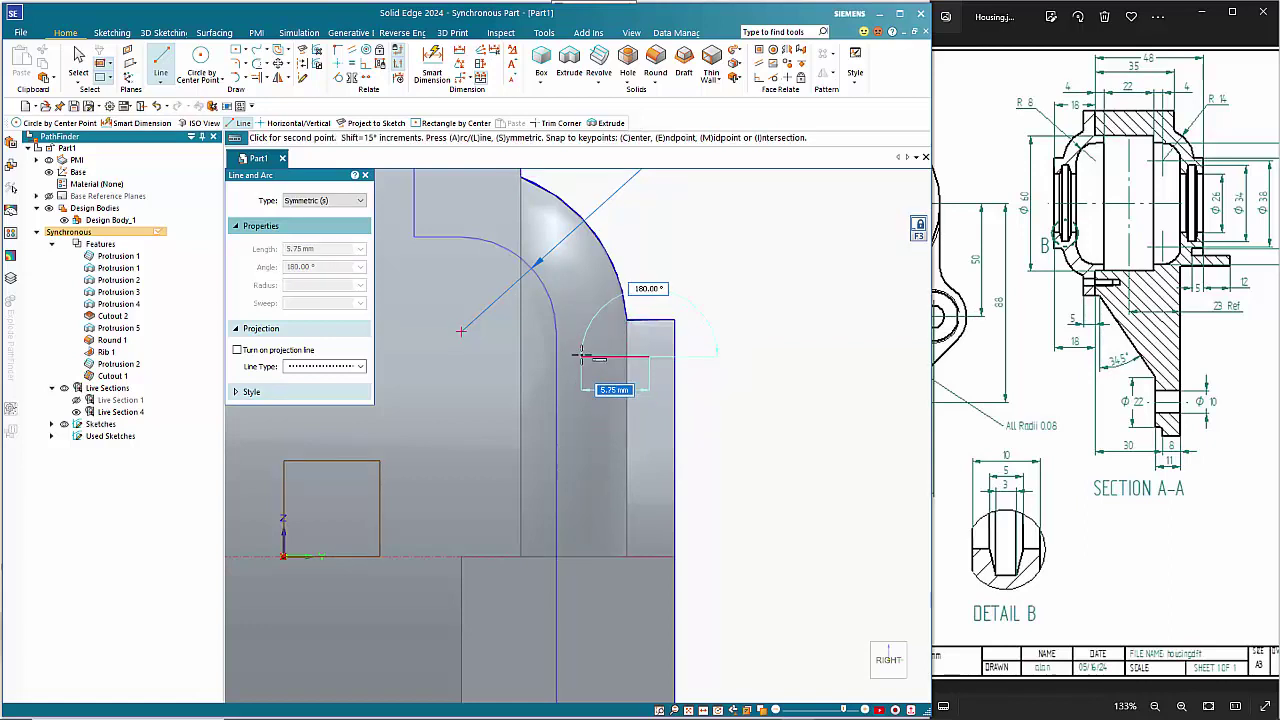
type("3")
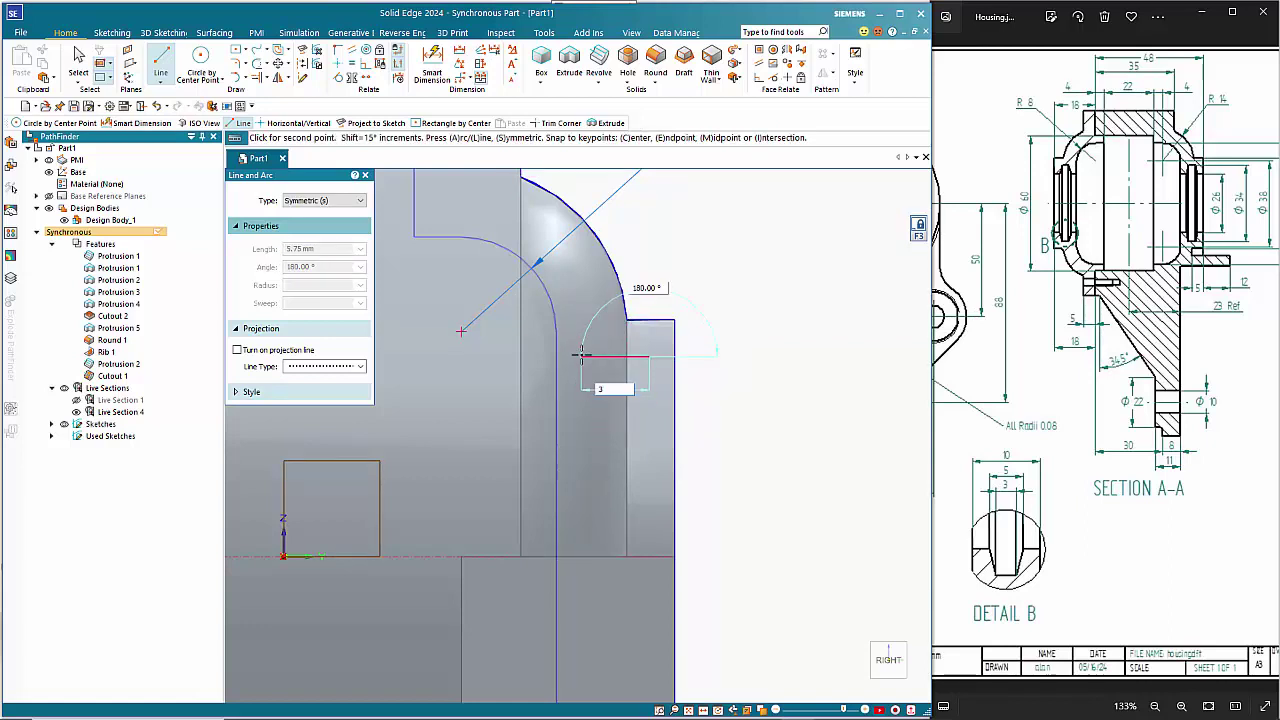
key("Tab")
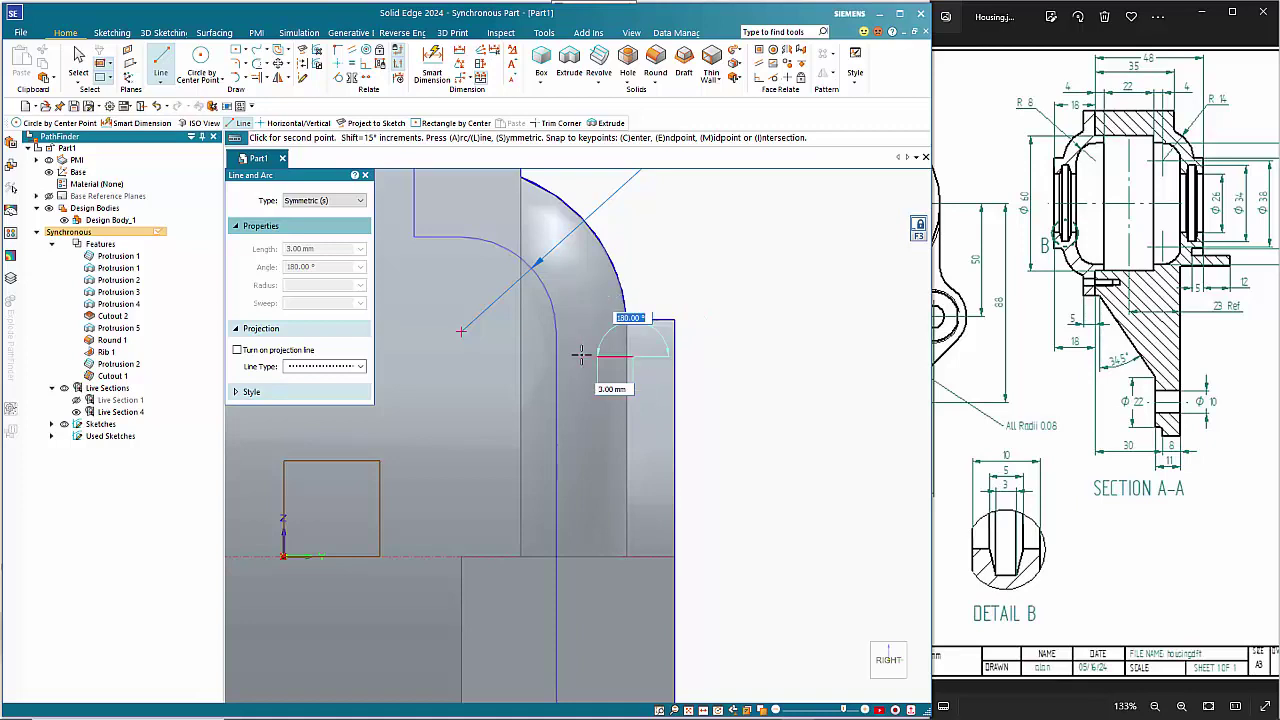
Draw a slanted line about 3.1 mm long down from the 3 mm line's rear end, and a horizontal line about 2.6 mm to the cavity wall
key("l")
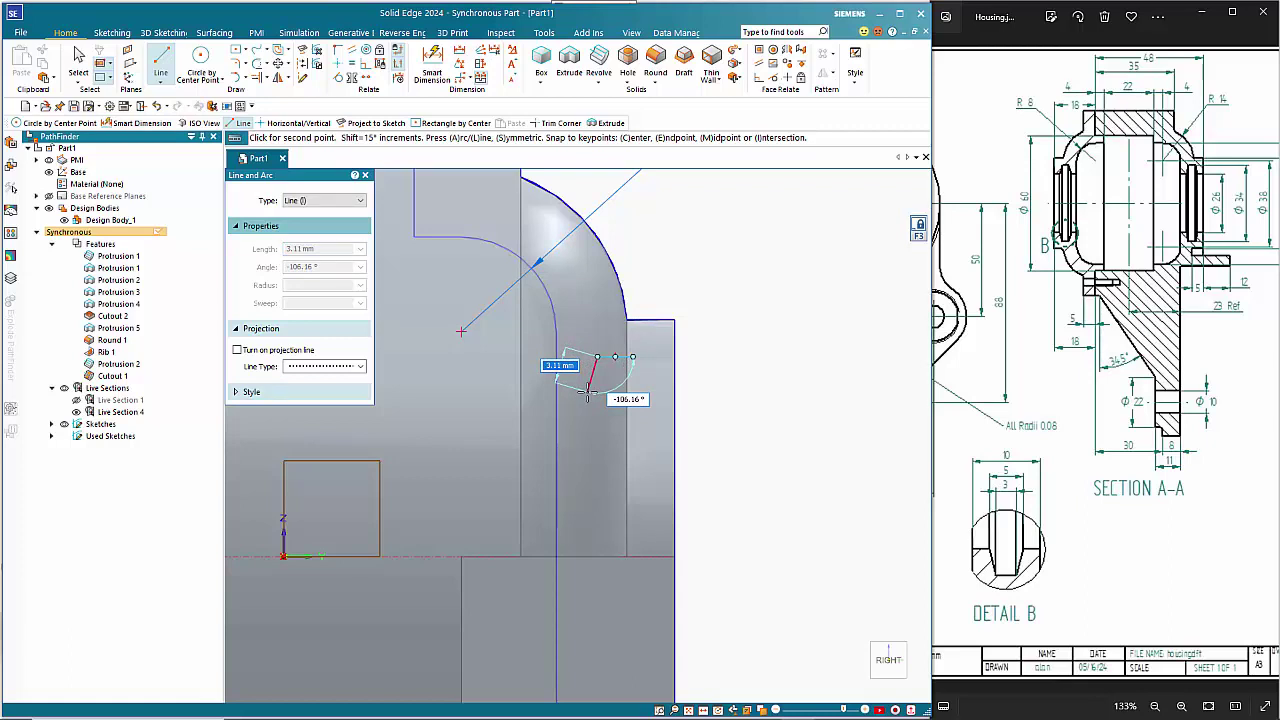
left_click(588, 391)
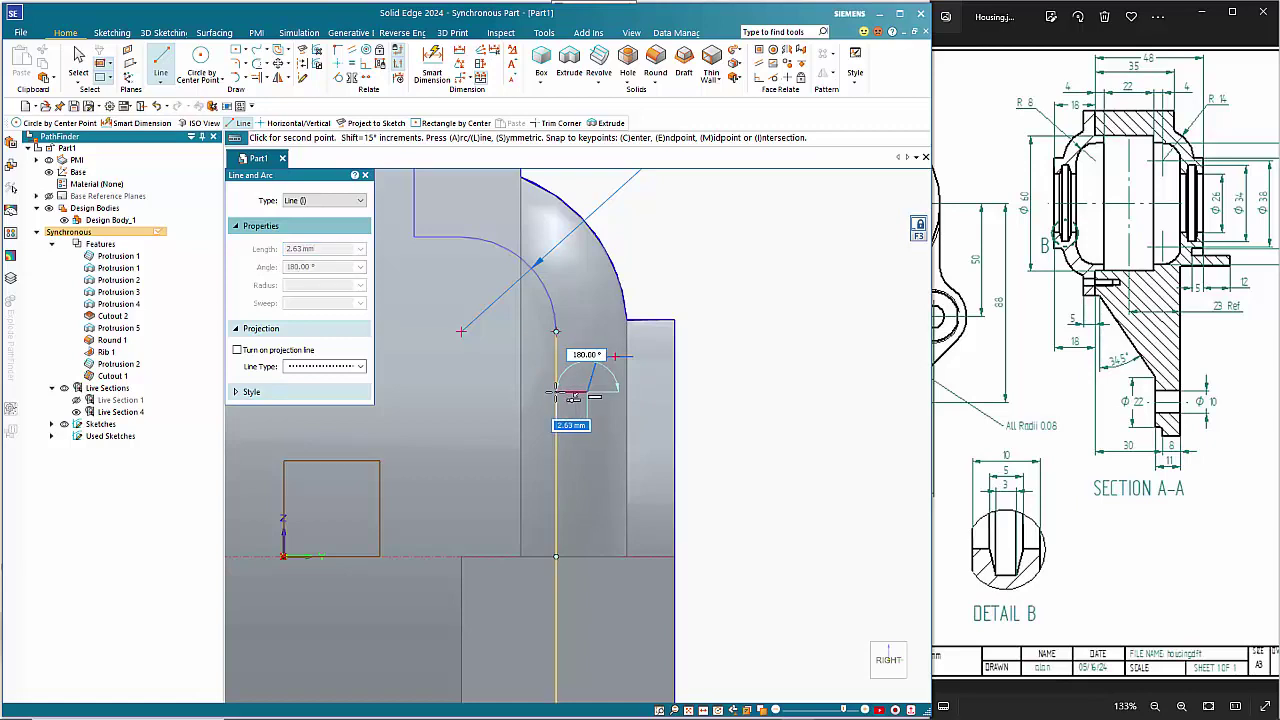
left_click(556, 391)
right_click(616, 429)
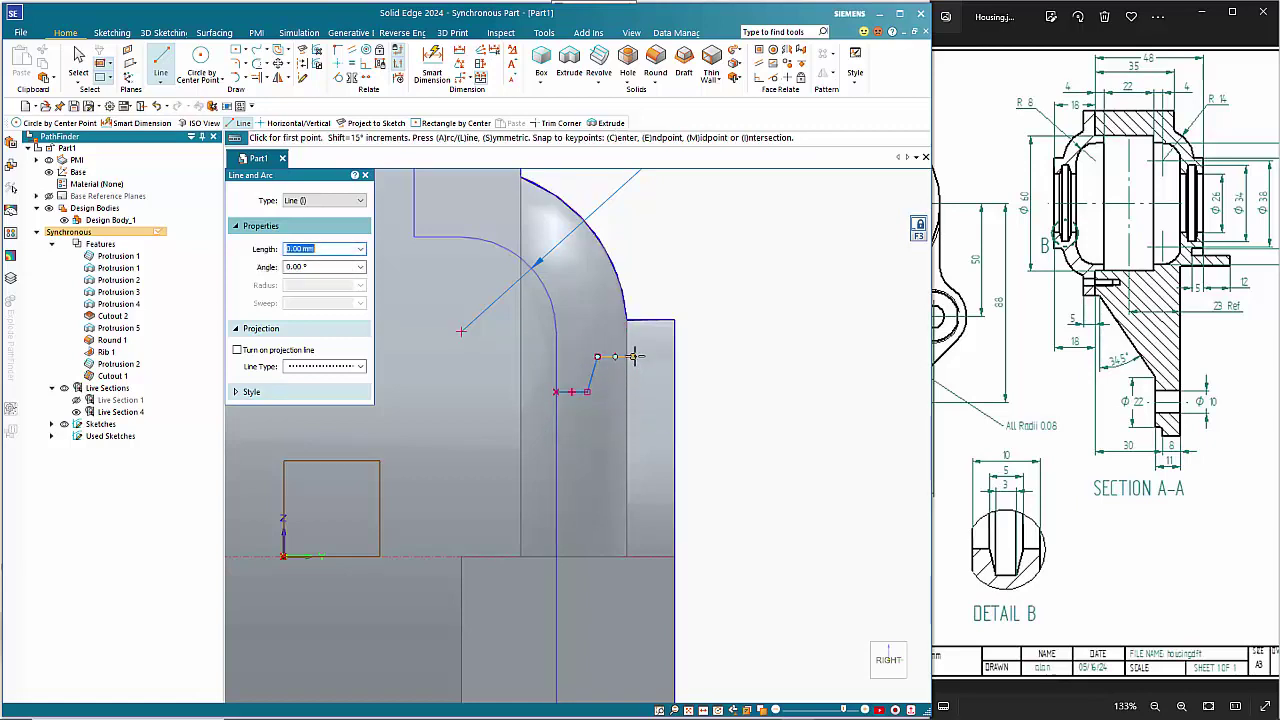
Mirror the groove shape by hand with a slanted line down from the 3 mm line's front end and a horizontal line about 2.25 mm to the front face
left_click(632, 357)
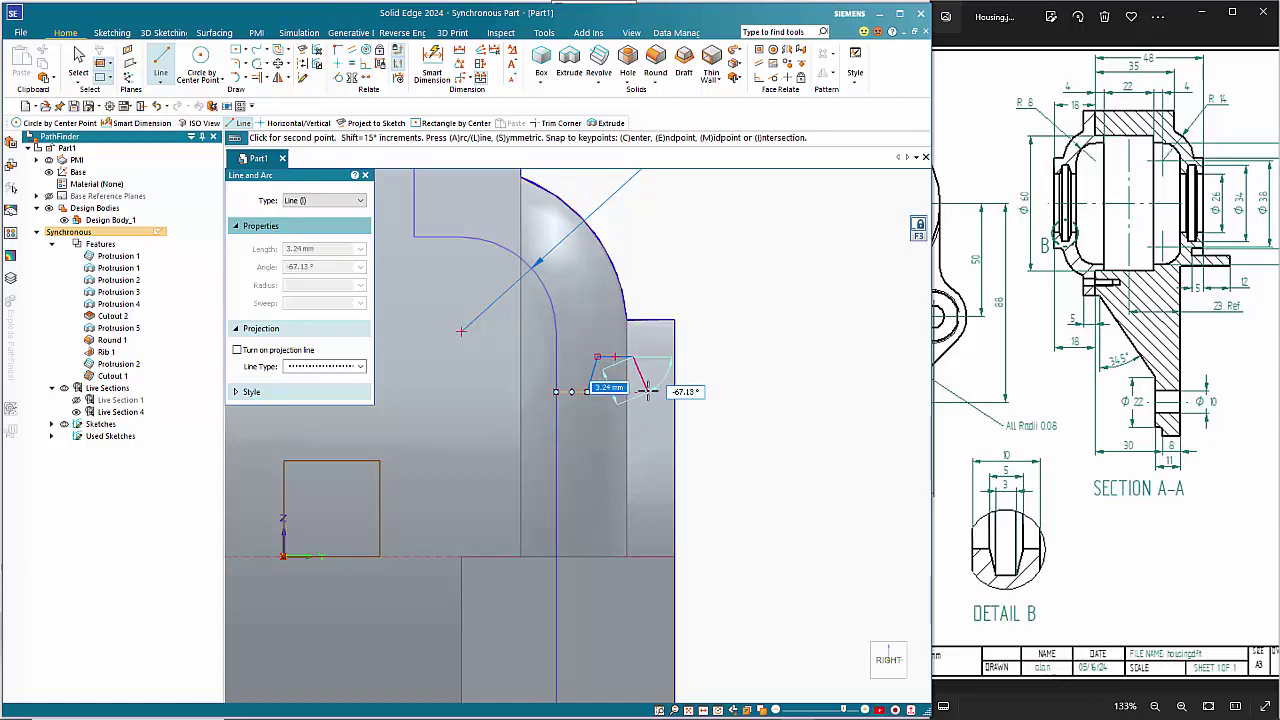
left_click(648, 391)
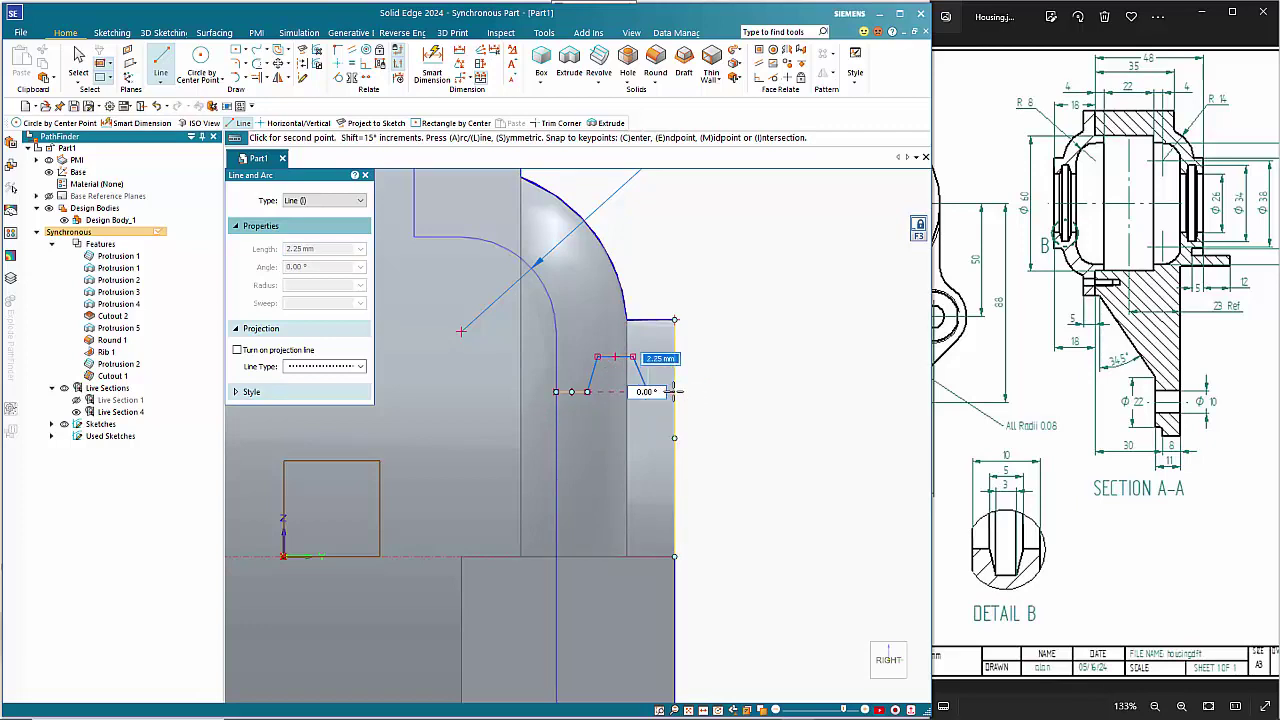
right_click(706, 391)
key("Escape")
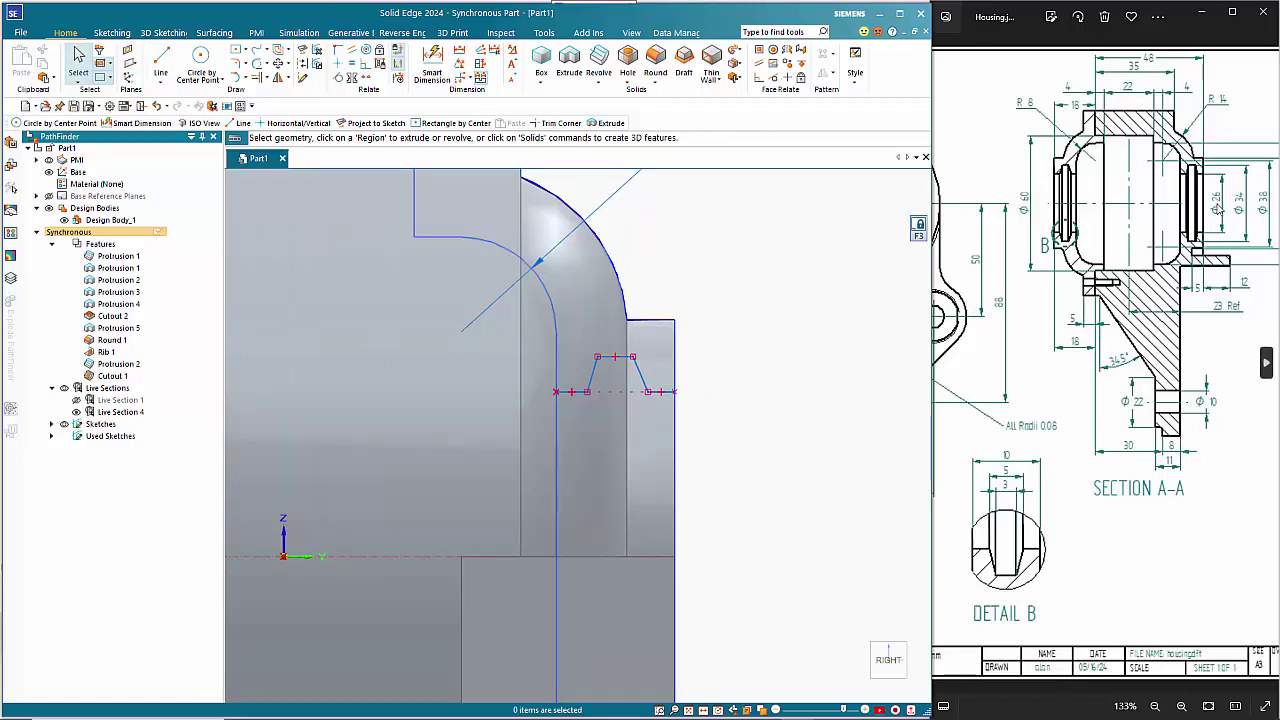
Add a symmetric diameter dimension of 26 mm from the cylinder axis to the lower horizontal line at the front face
left_click(480, 77)
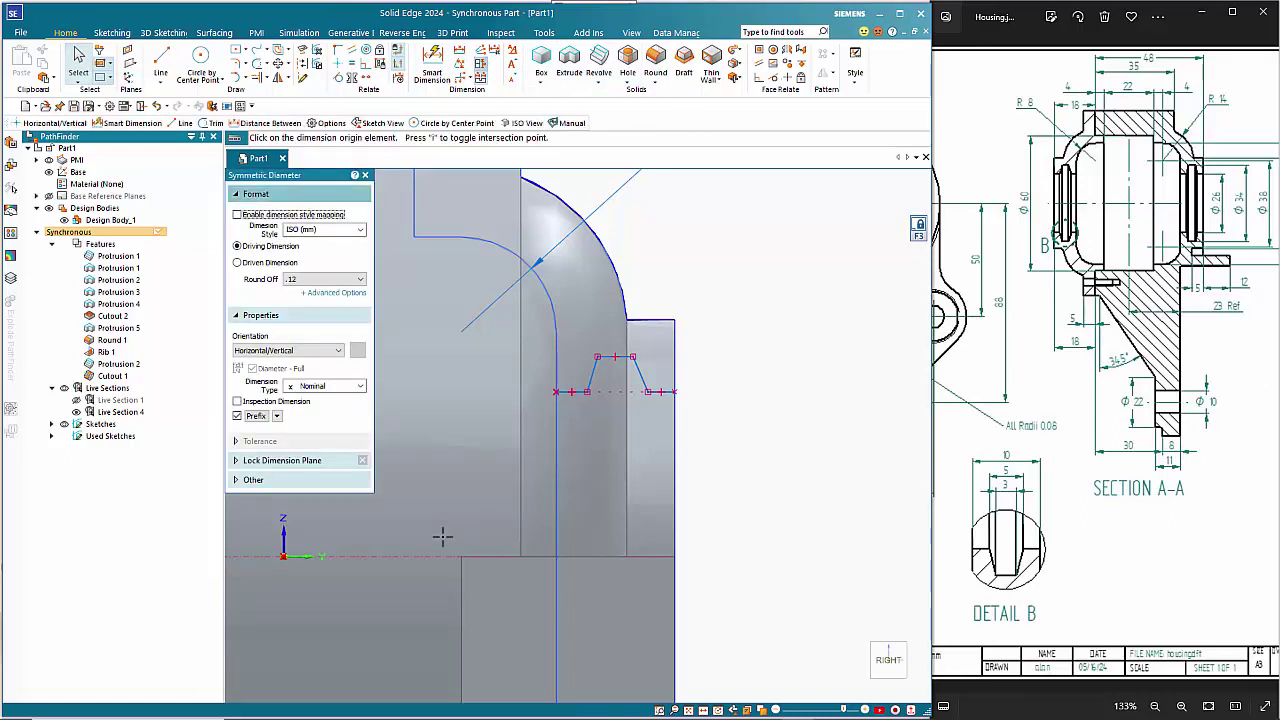
left_click(290, 556)
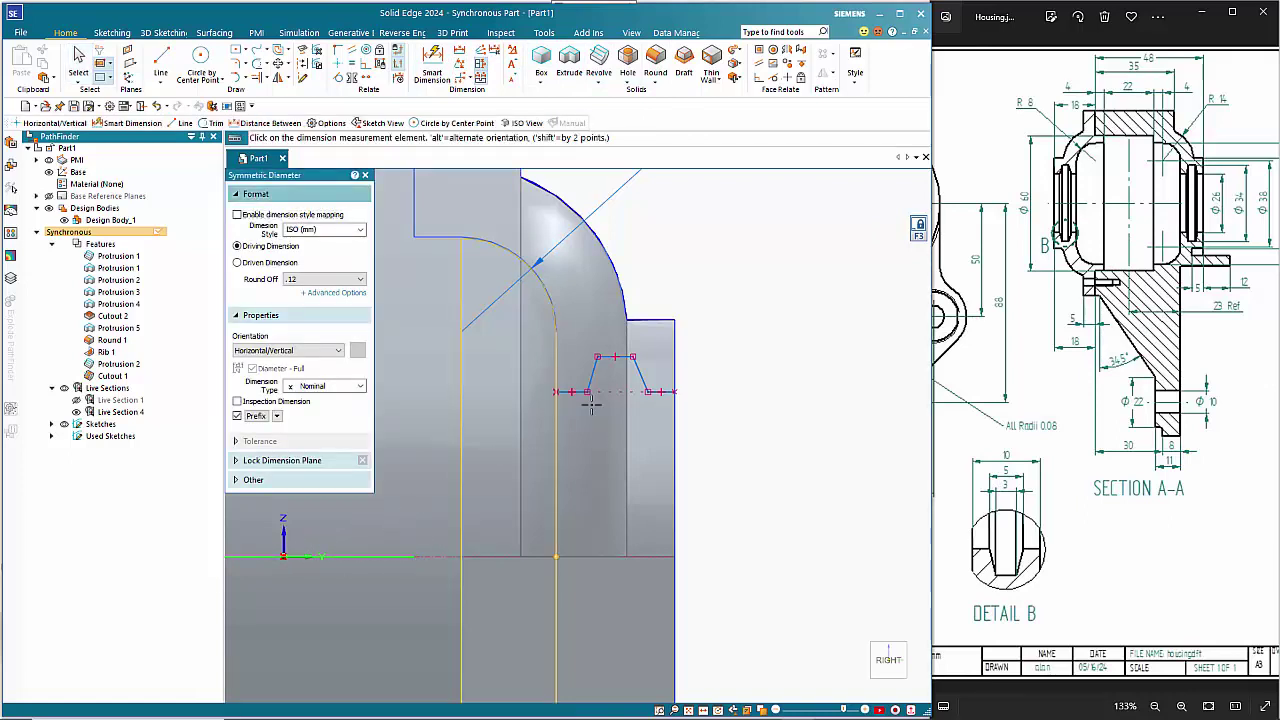
left_click(668, 391)
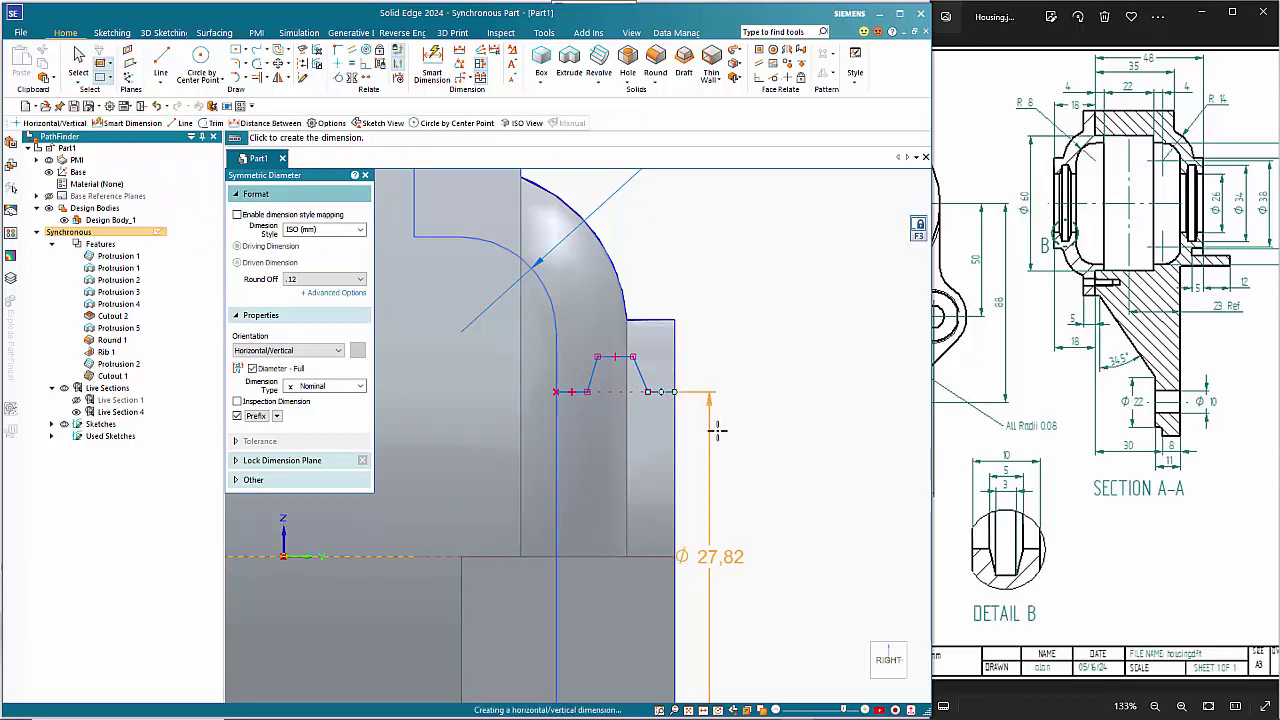
left_click(800, 442)
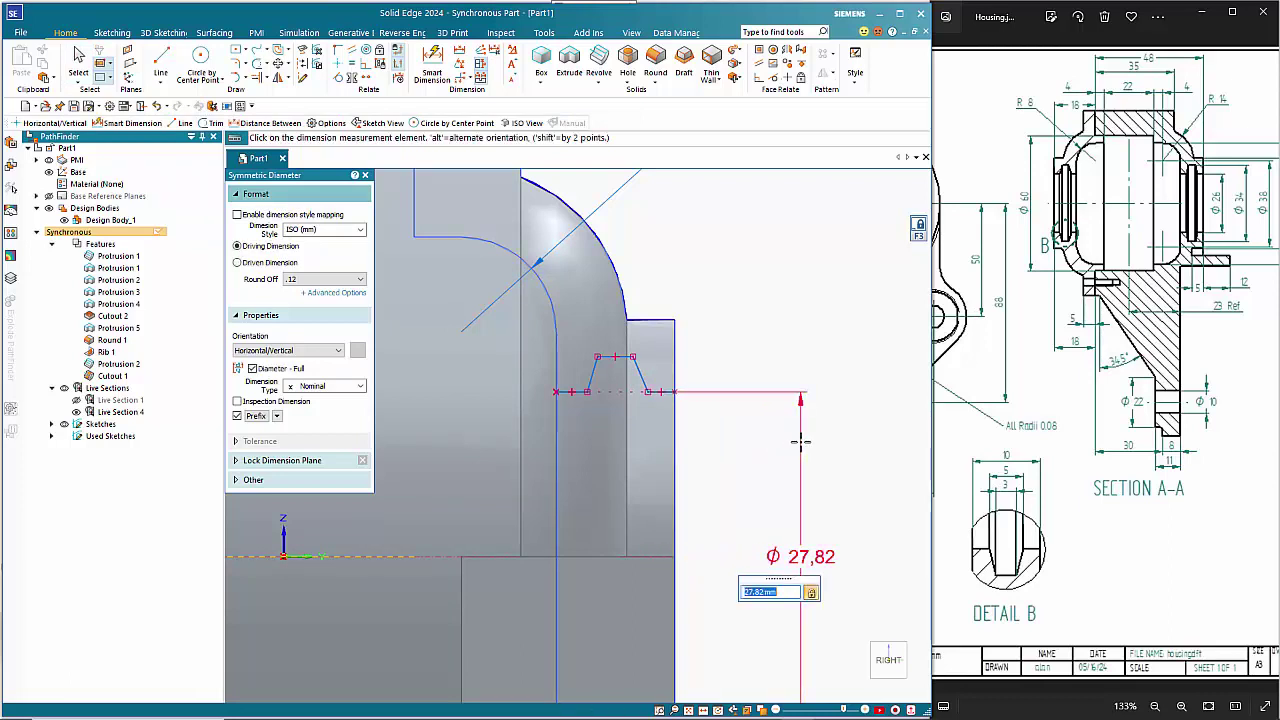
type("26")
key("Return")
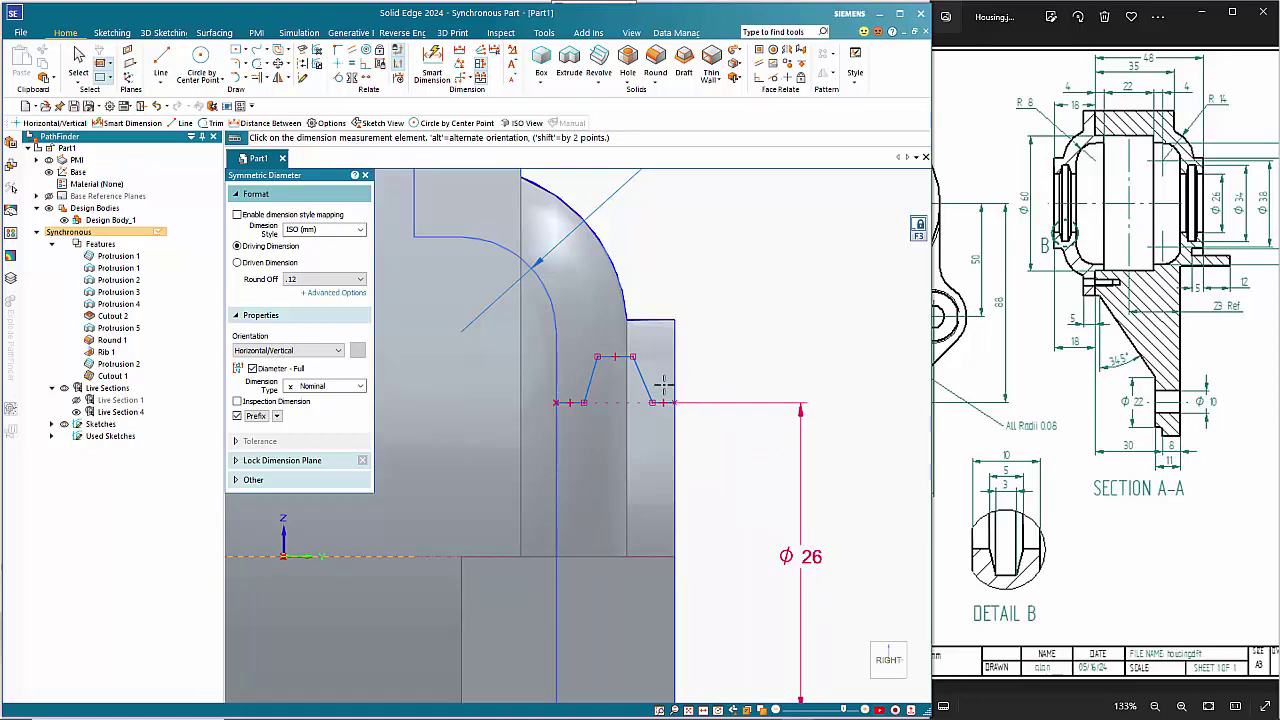
Add a symmetric diameter dimension of 34 mm from the cylinder axis to the groove's 3 mm top line
left_click(622, 357)
left_click(745, 403)
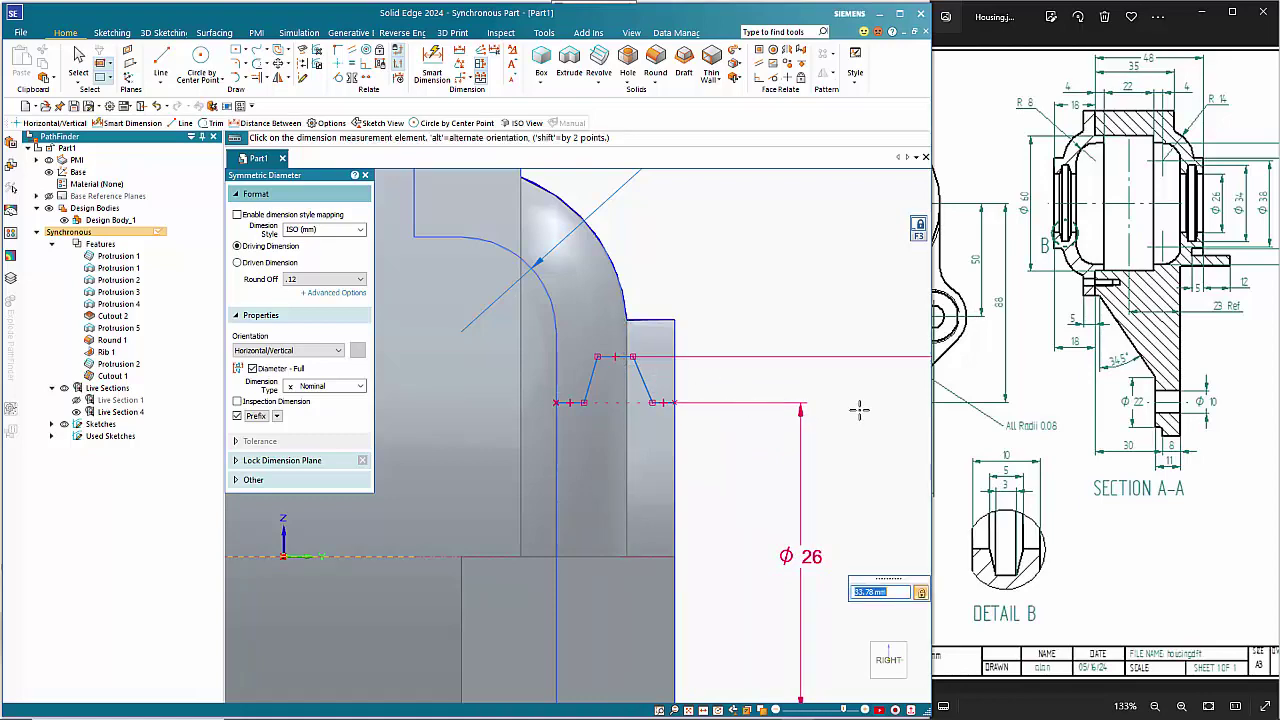
scroll(859, 410, "down", 3)
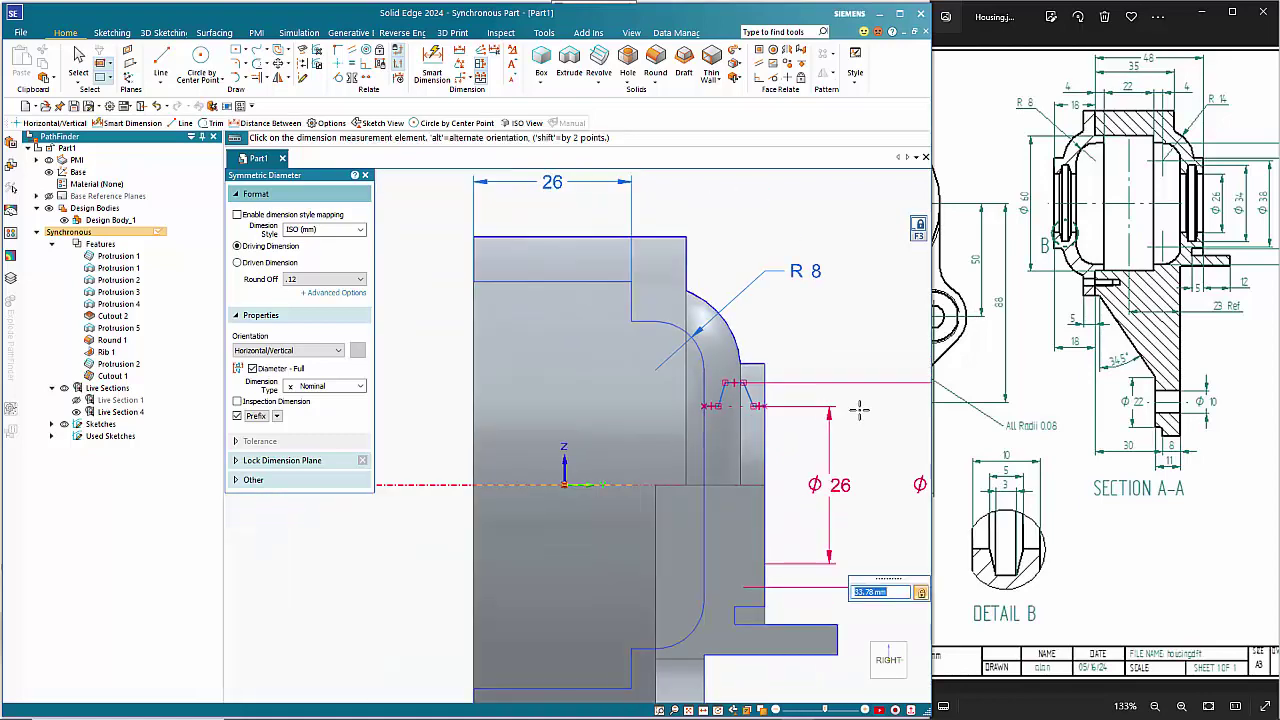
middle_click_drag(855, 408, 701, 373, "shift")
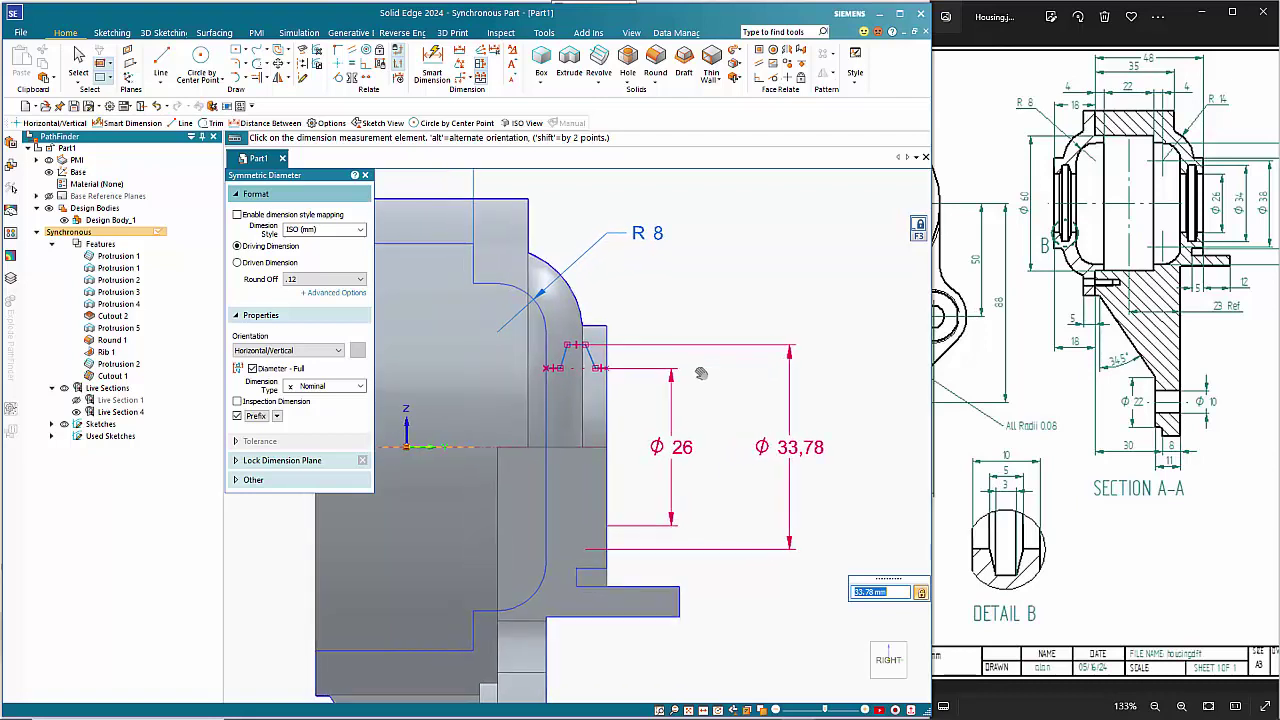
key("Return")
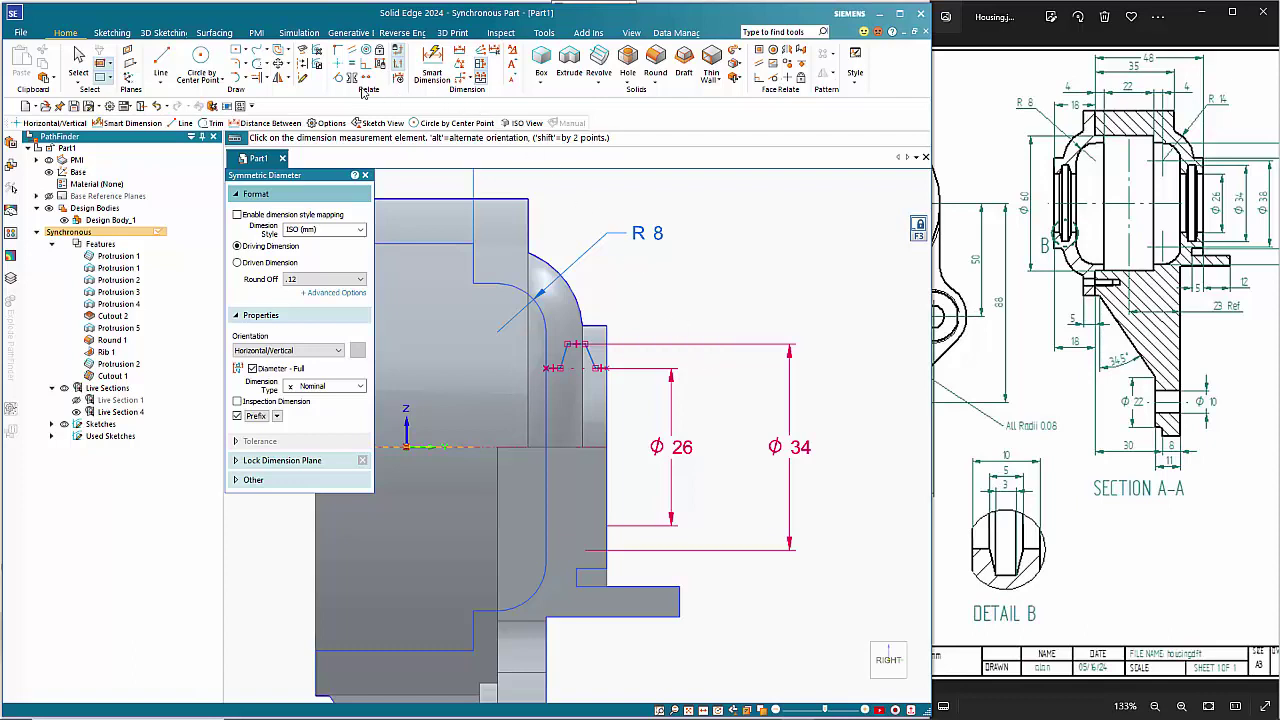
Make the groove's two slanted lines equal and dimension its top line at 3 mm
key("Escape")
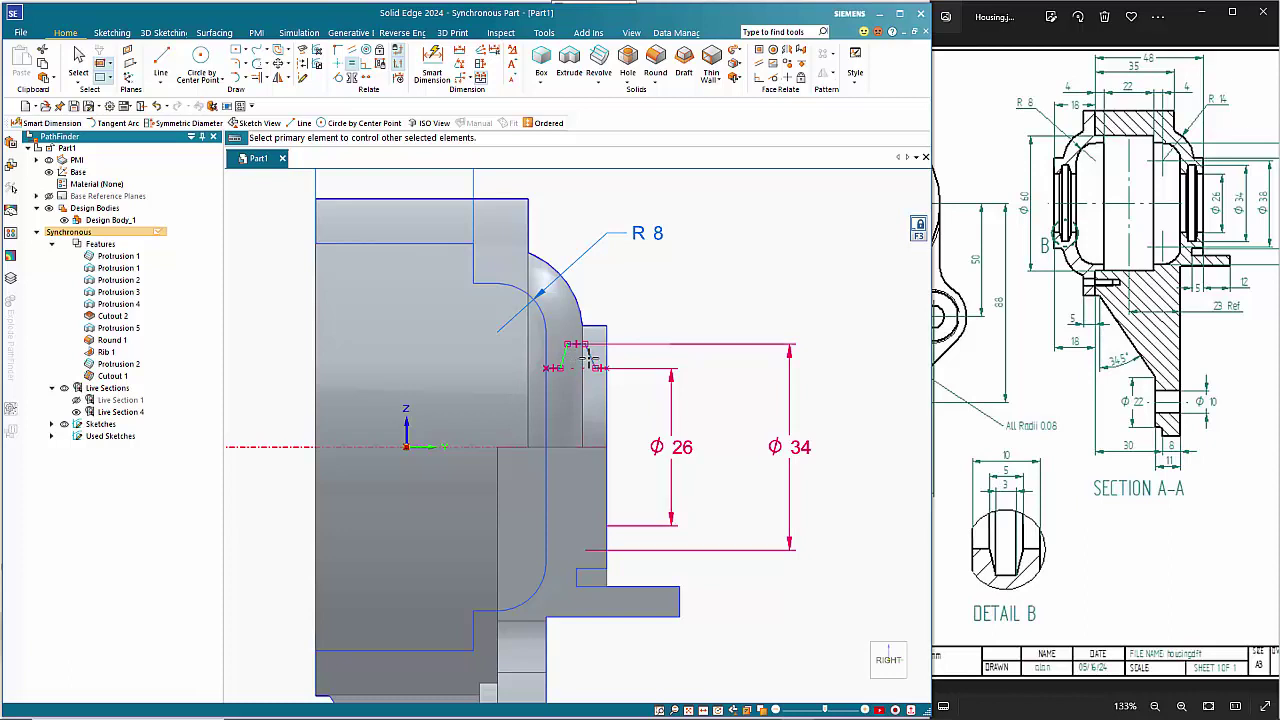
left_click(432, 62)
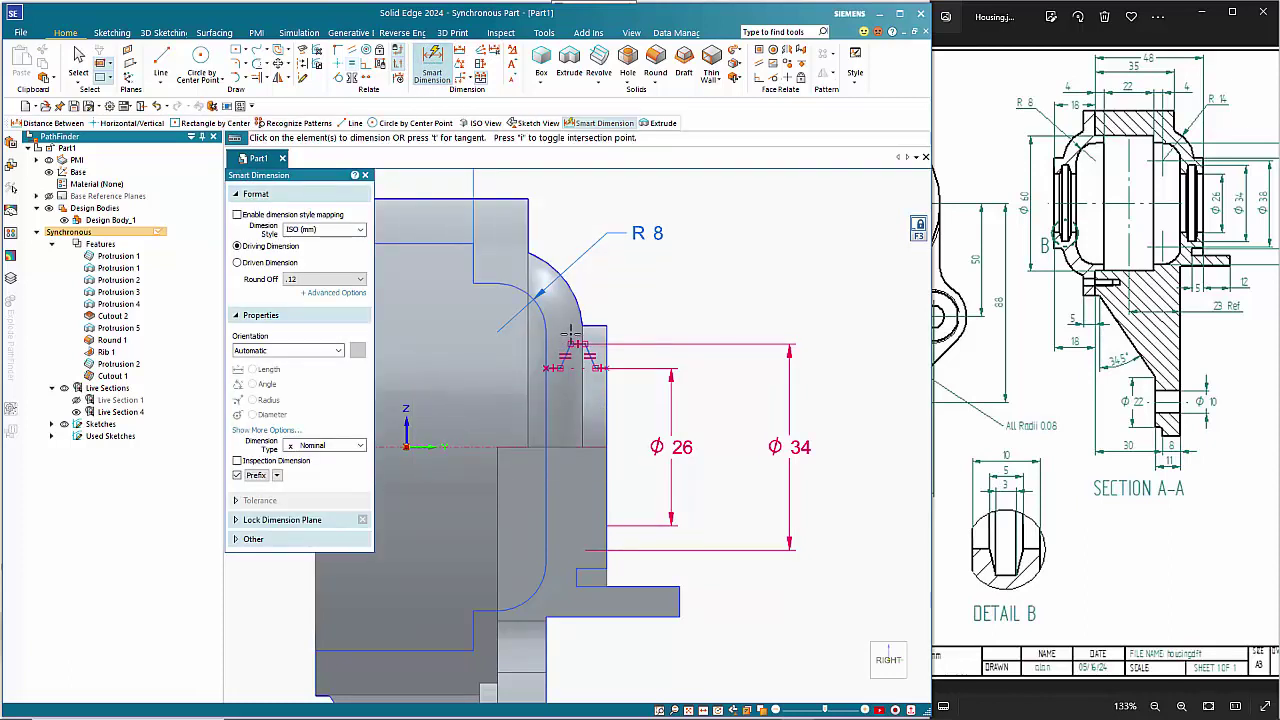
scroll(600, 380, "up", 3)
left_click(593, 364)
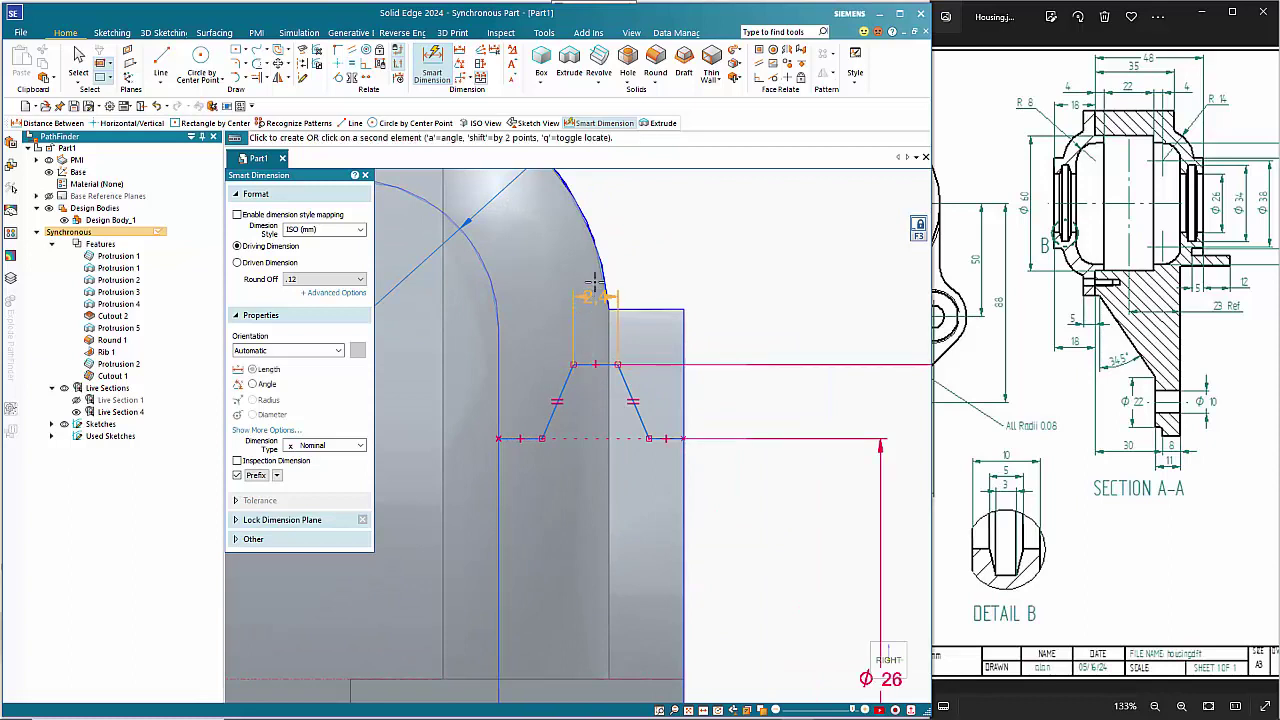
left_click(655, 259)
key("Return")
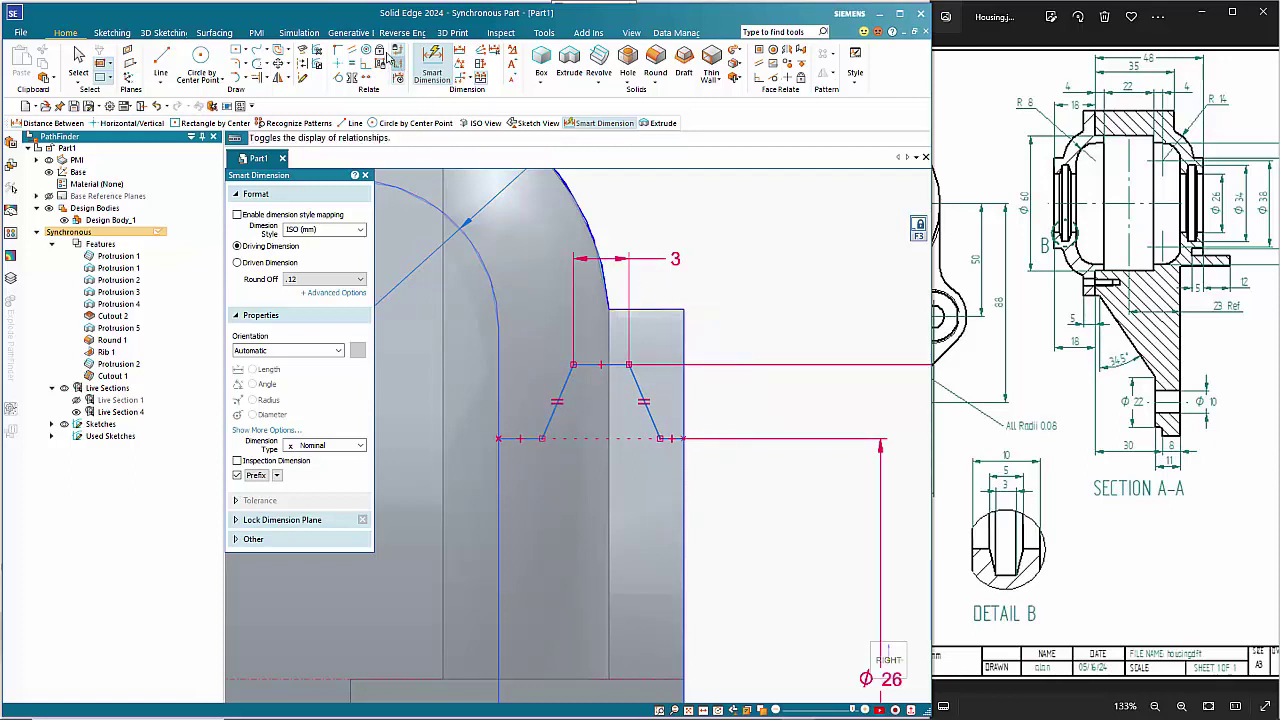
Add a 5 mm horizontal dimension between the lower endpoints of the groove's slanted lines
left_click(463, 52)
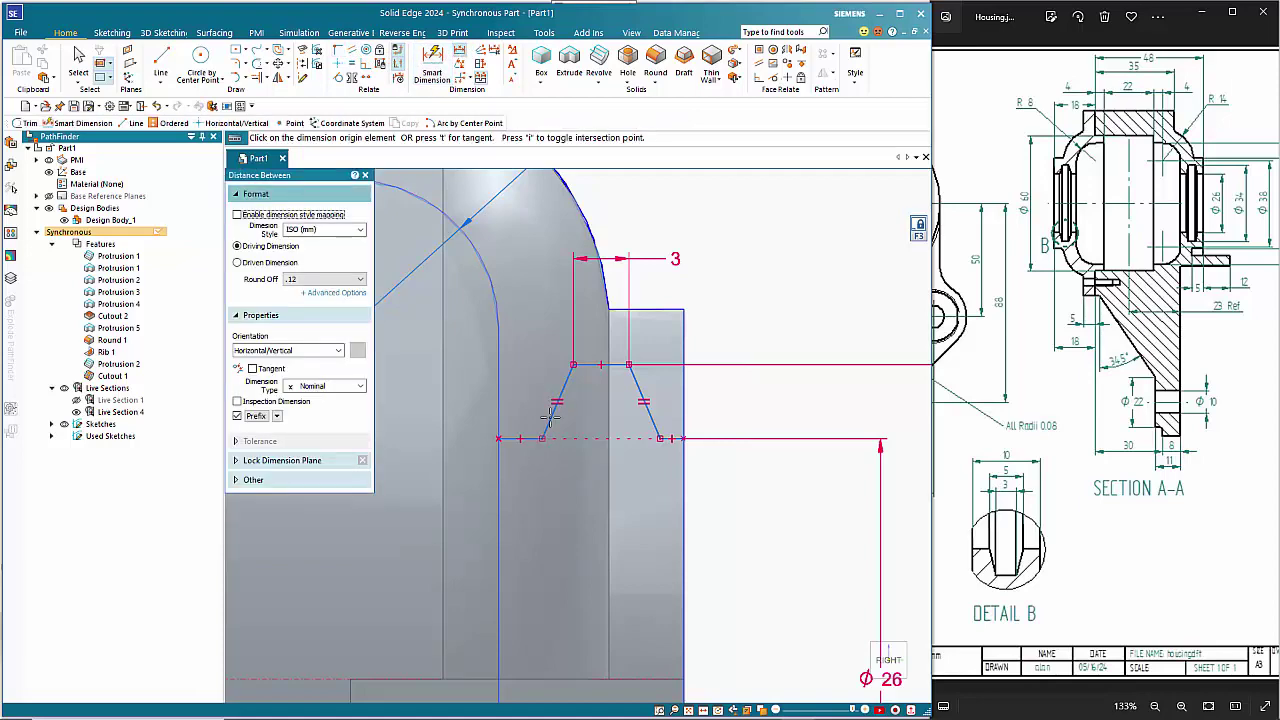
left_click(543, 437)
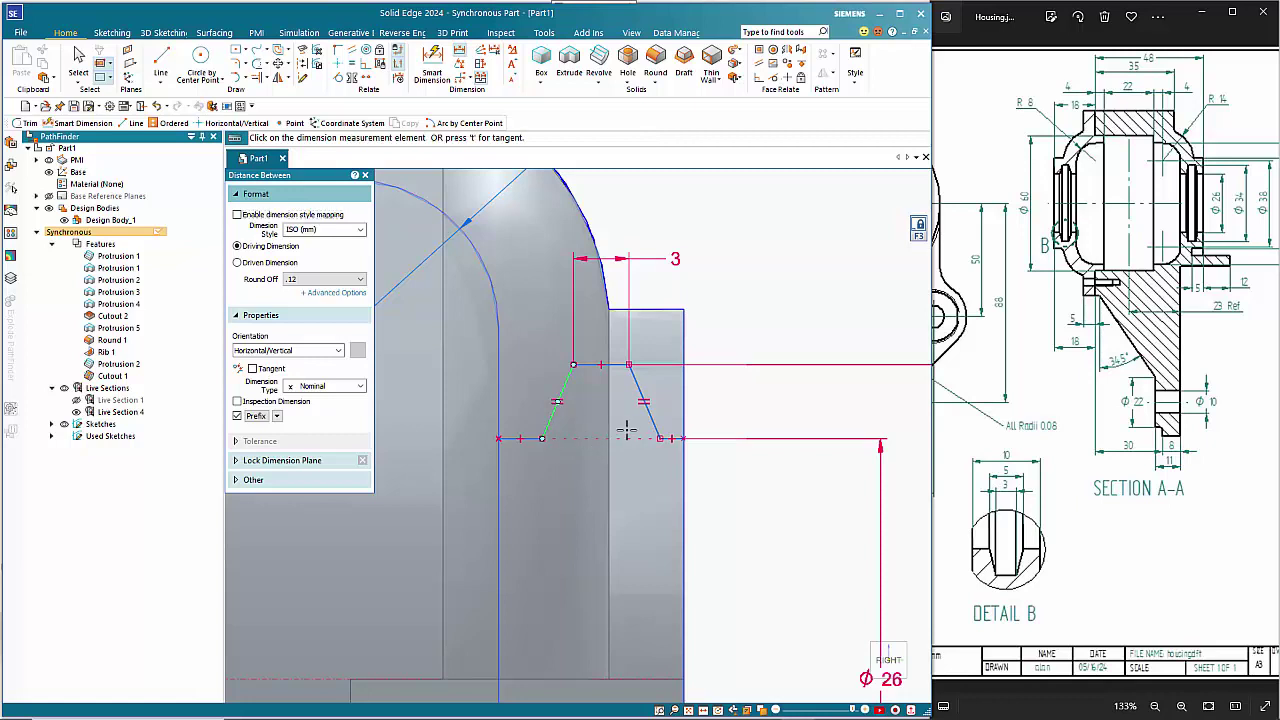
left_click(660, 438)
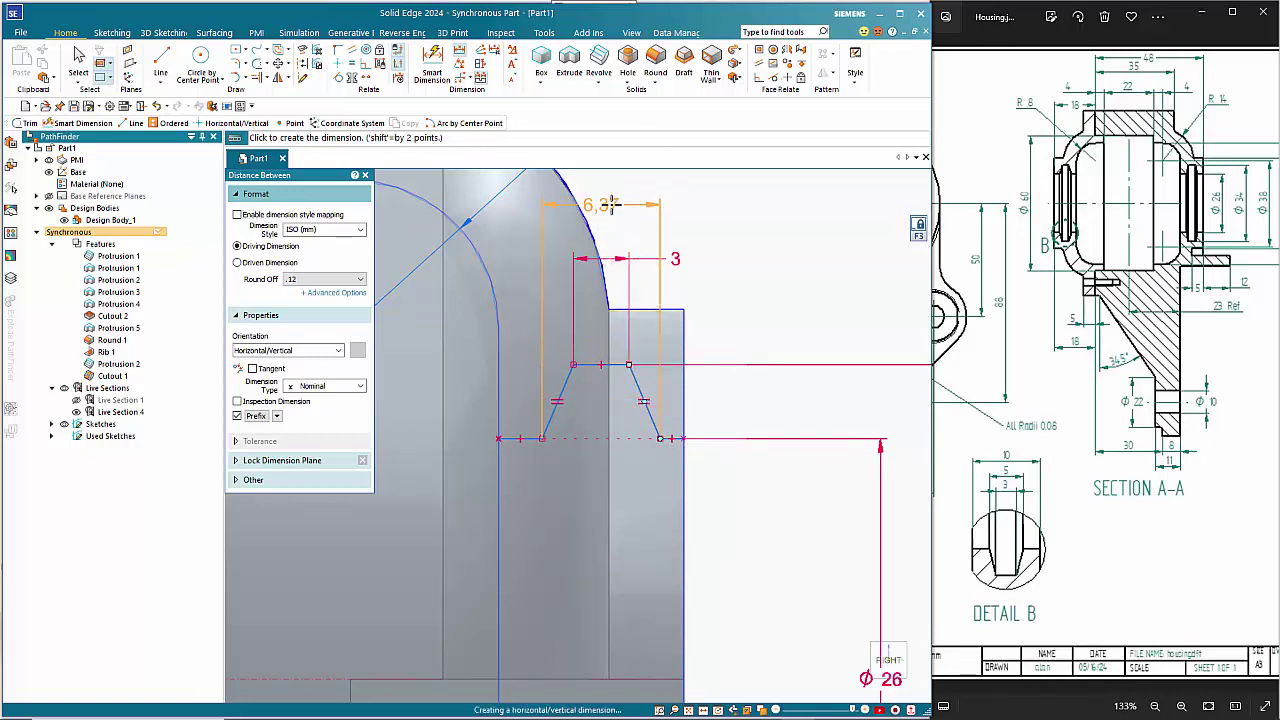
left_click(614, 204)
key("Return")
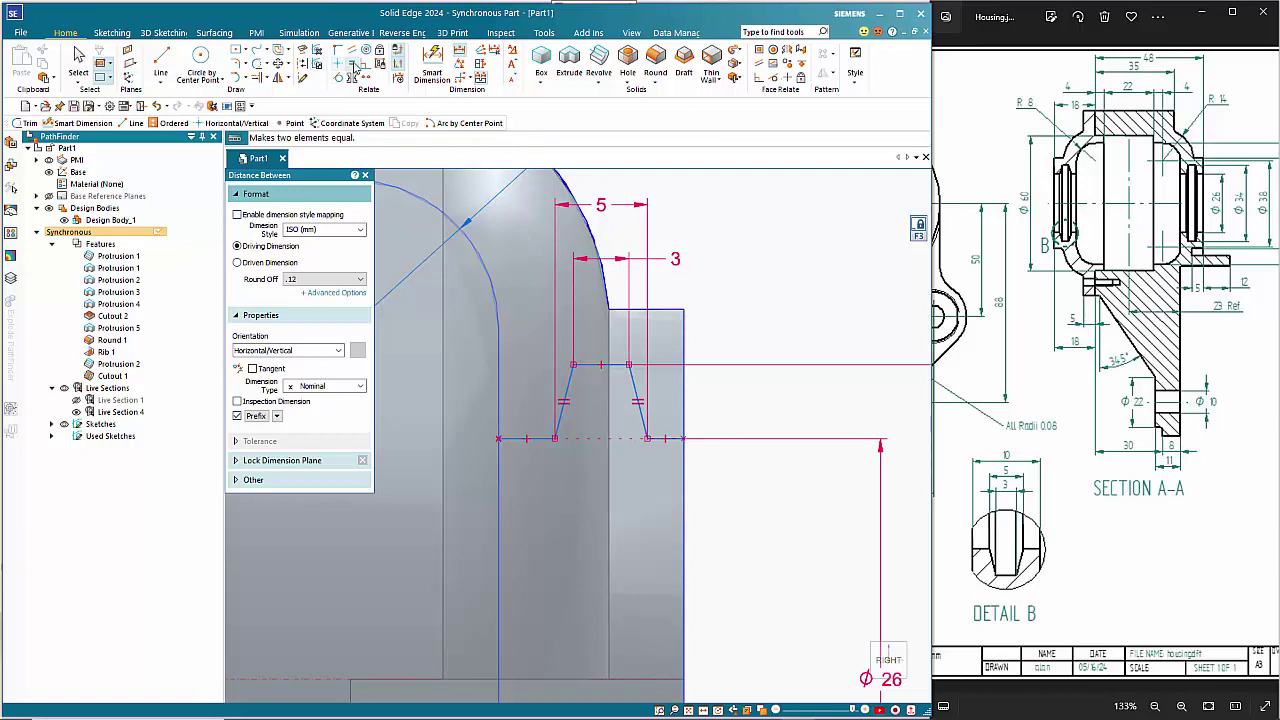
Make the two lower horizontal lines on either side of the groove equal in length
key("Escape")
left_click(534, 443)
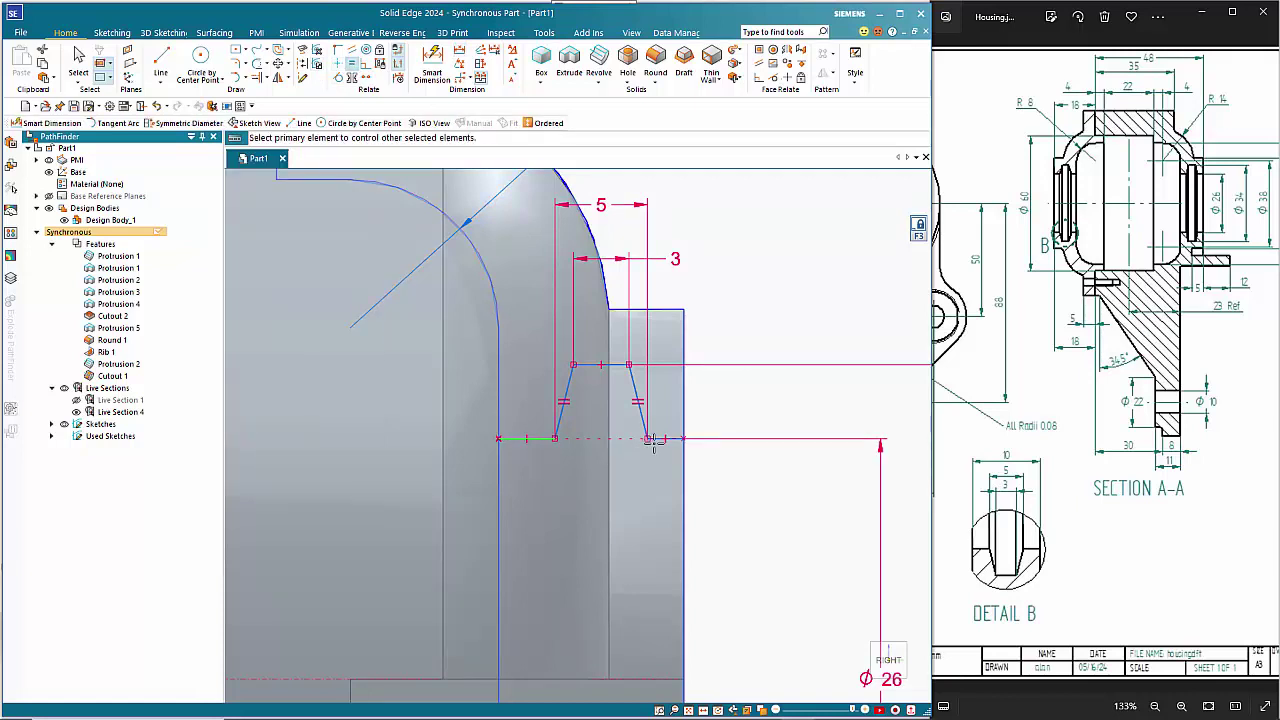
left_click(669, 440)
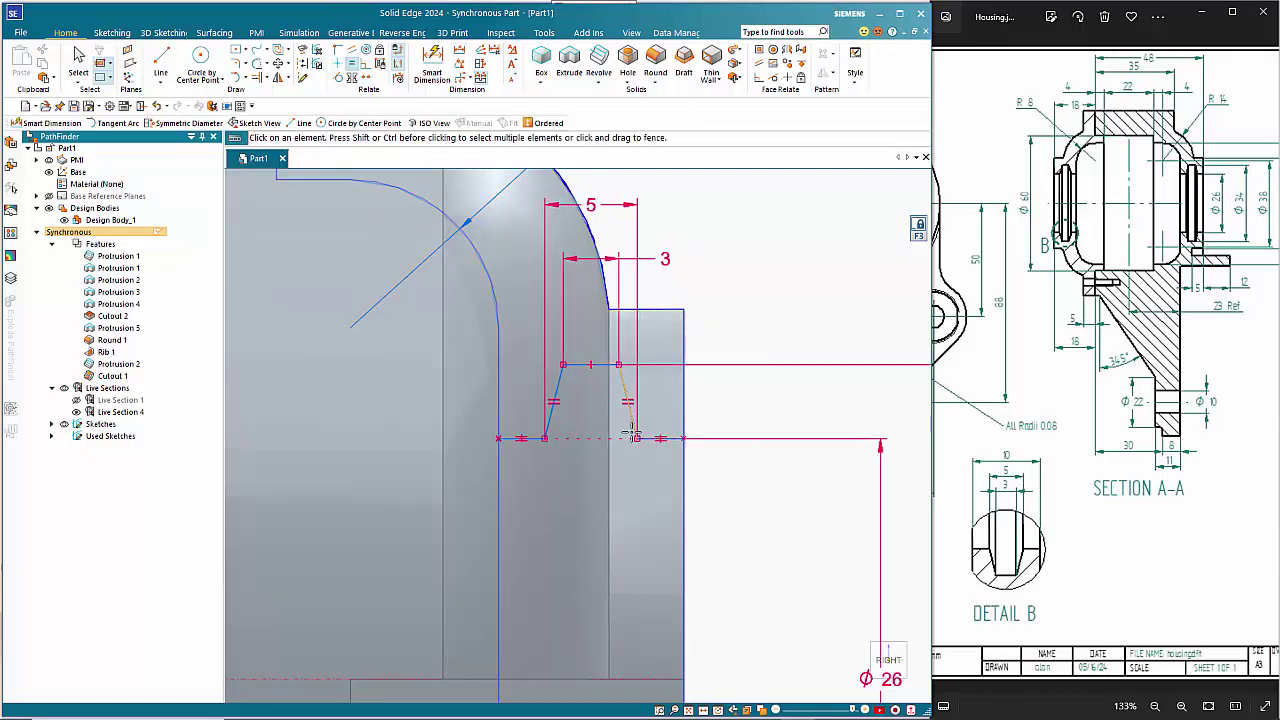
scroll(627, 431, "down", 6)
middle_click_drag(699, 453, 602, 476)
key("Escape")
Revolve the open bore and groove profile as a full cut around the cylinder axis, removing the material on the axis side
scroll(661, 447, "up", 4)
scroll(645, 463, "up", 2)
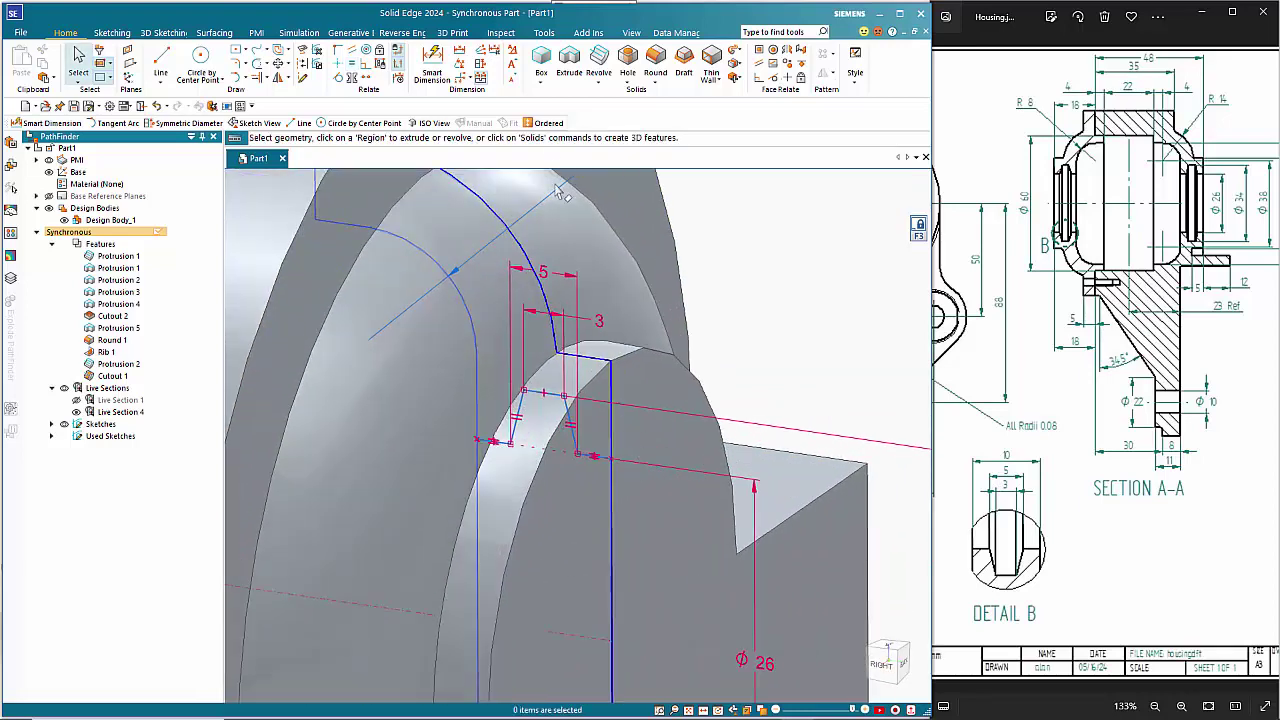
left_click(598, 60)
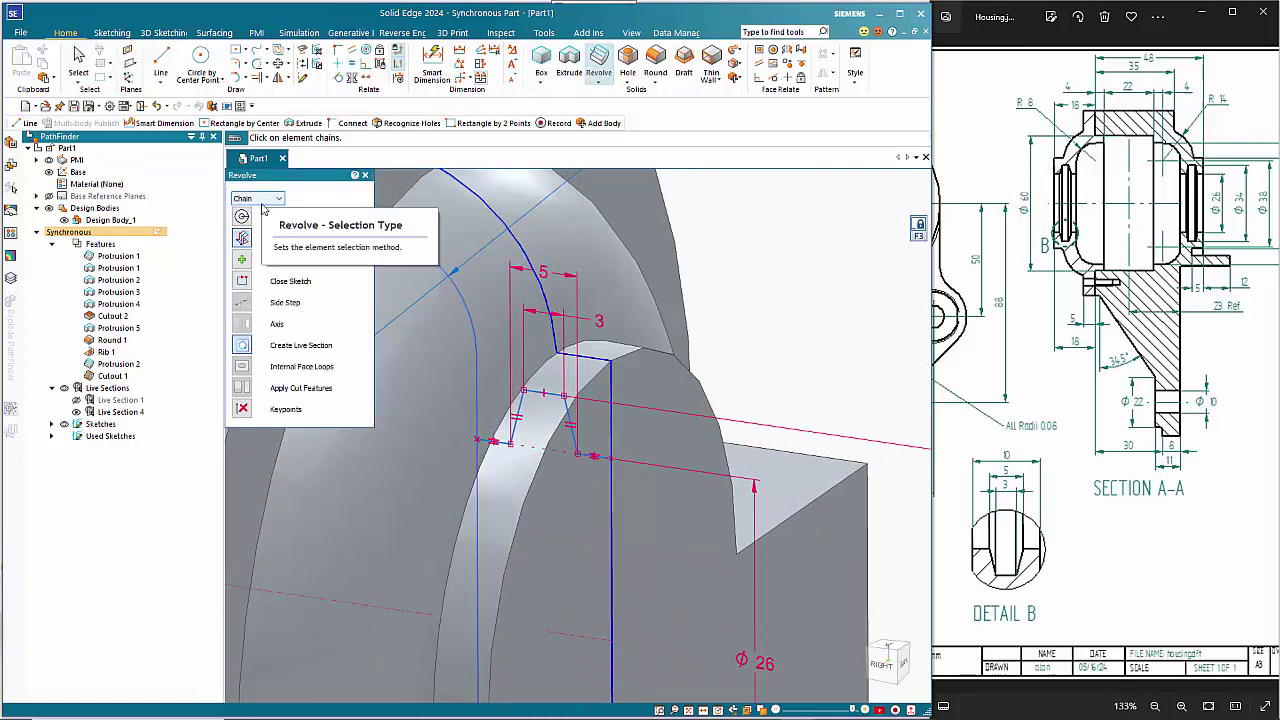
left_click(244, 261)
left_click(258, 292)
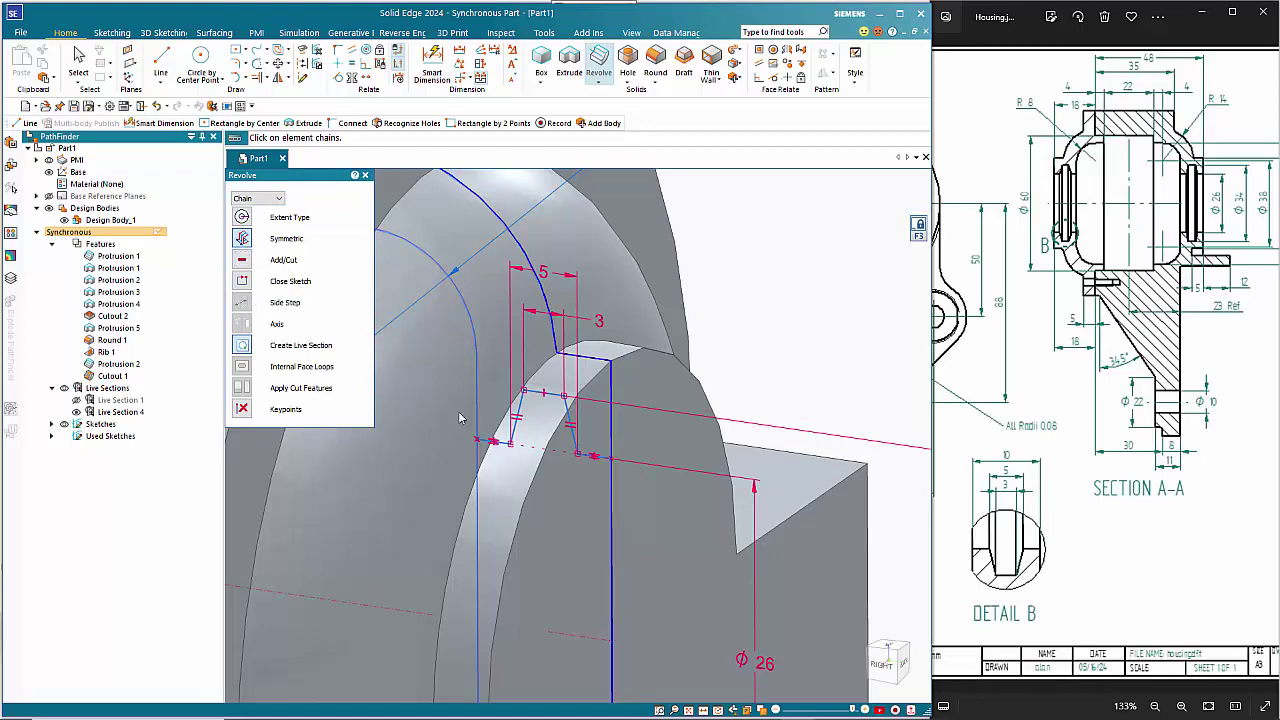
left_click(575, 437)
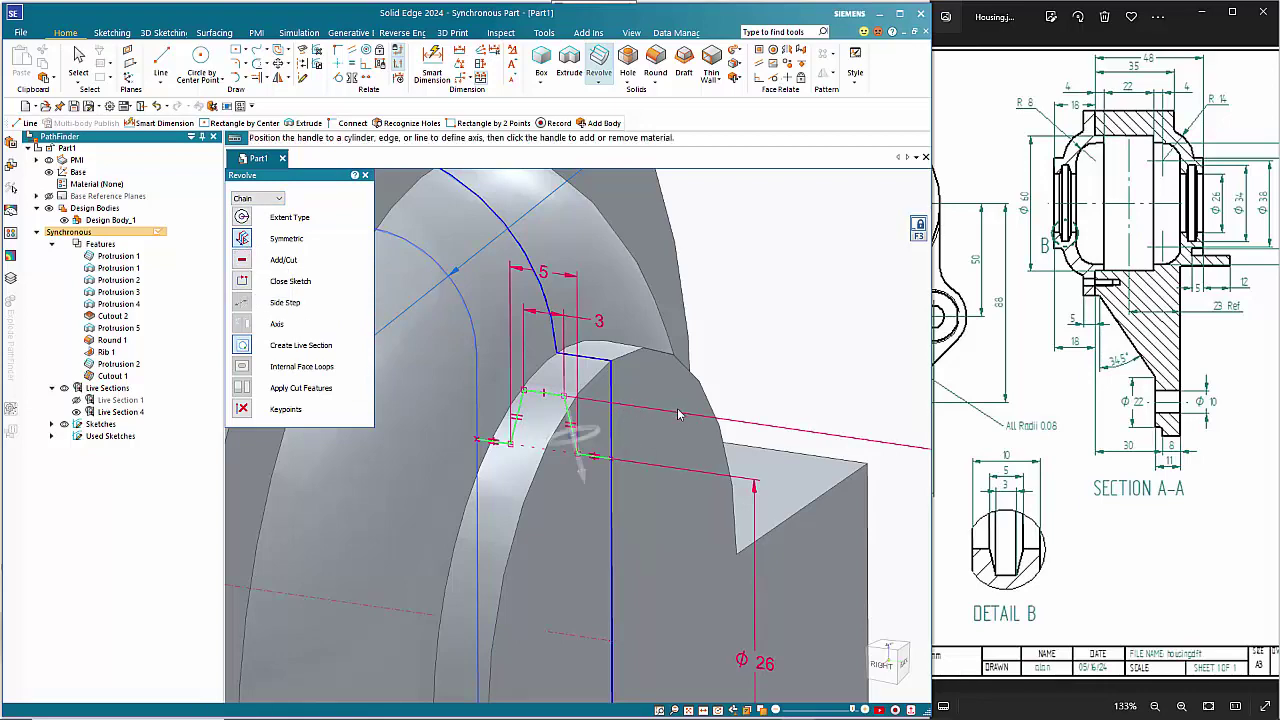
scroll(672, 430, "down", 3)
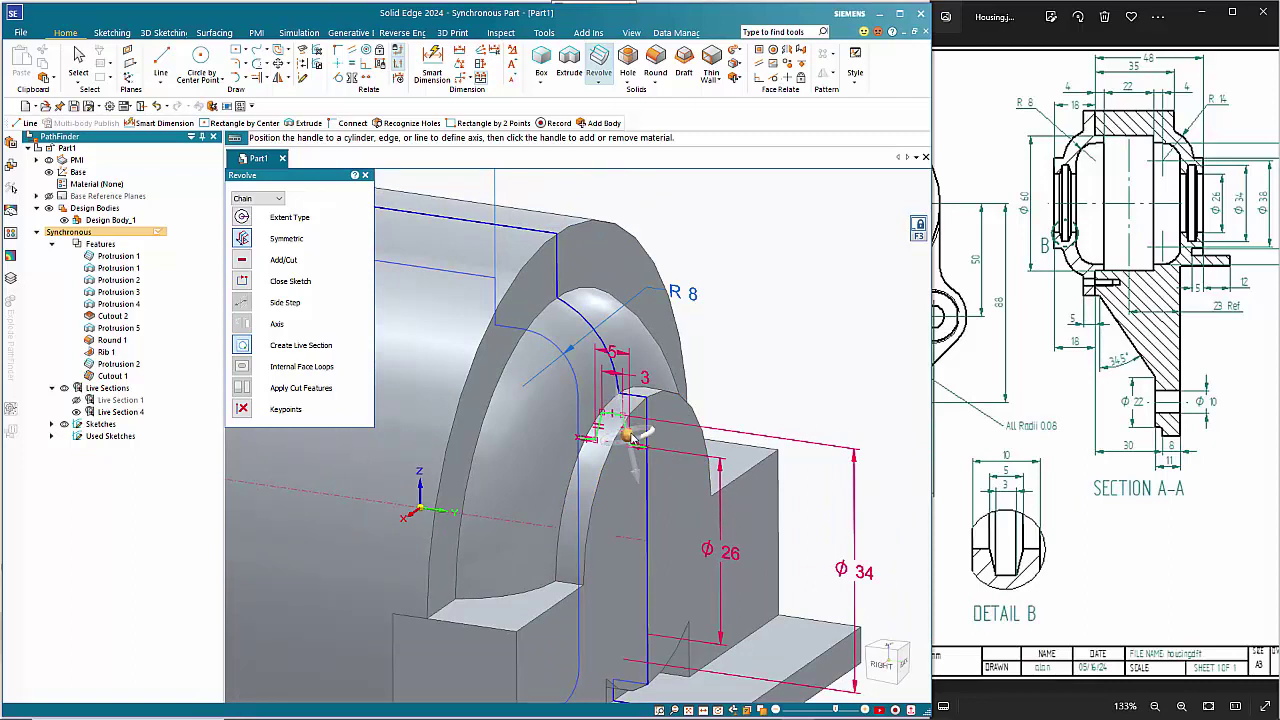
left_click(632, 437)
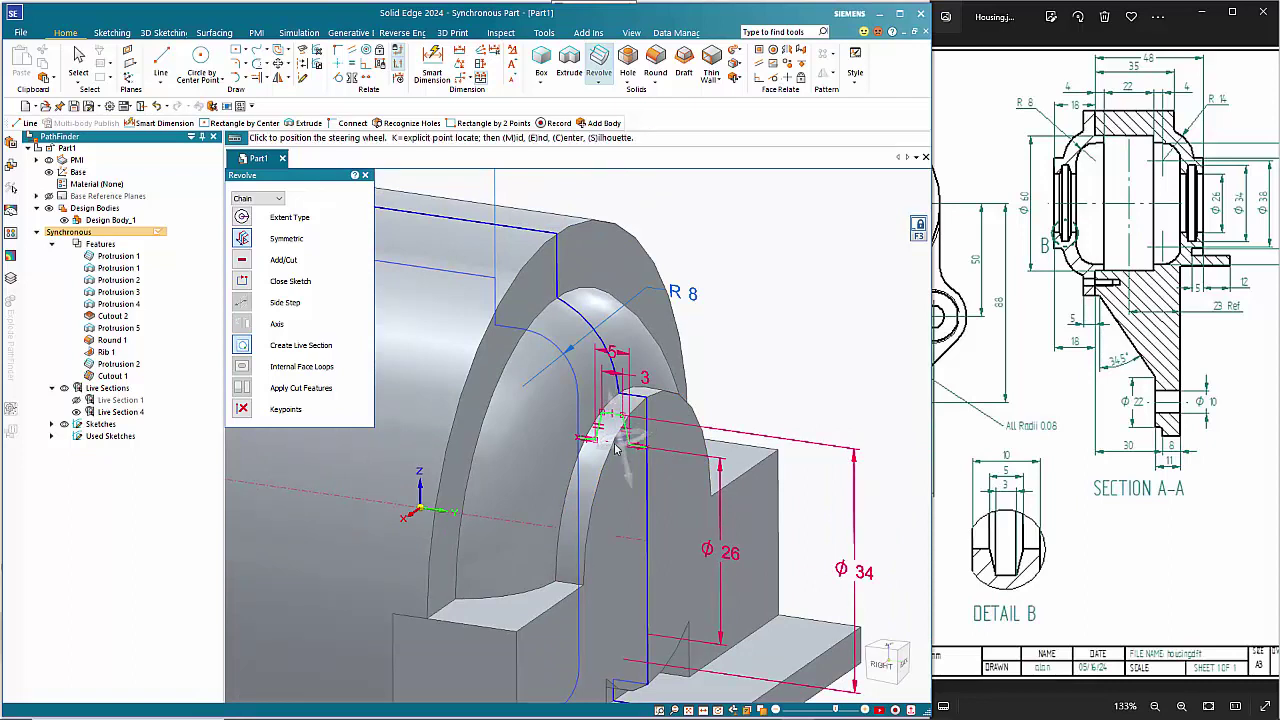
left_click(432, 512)
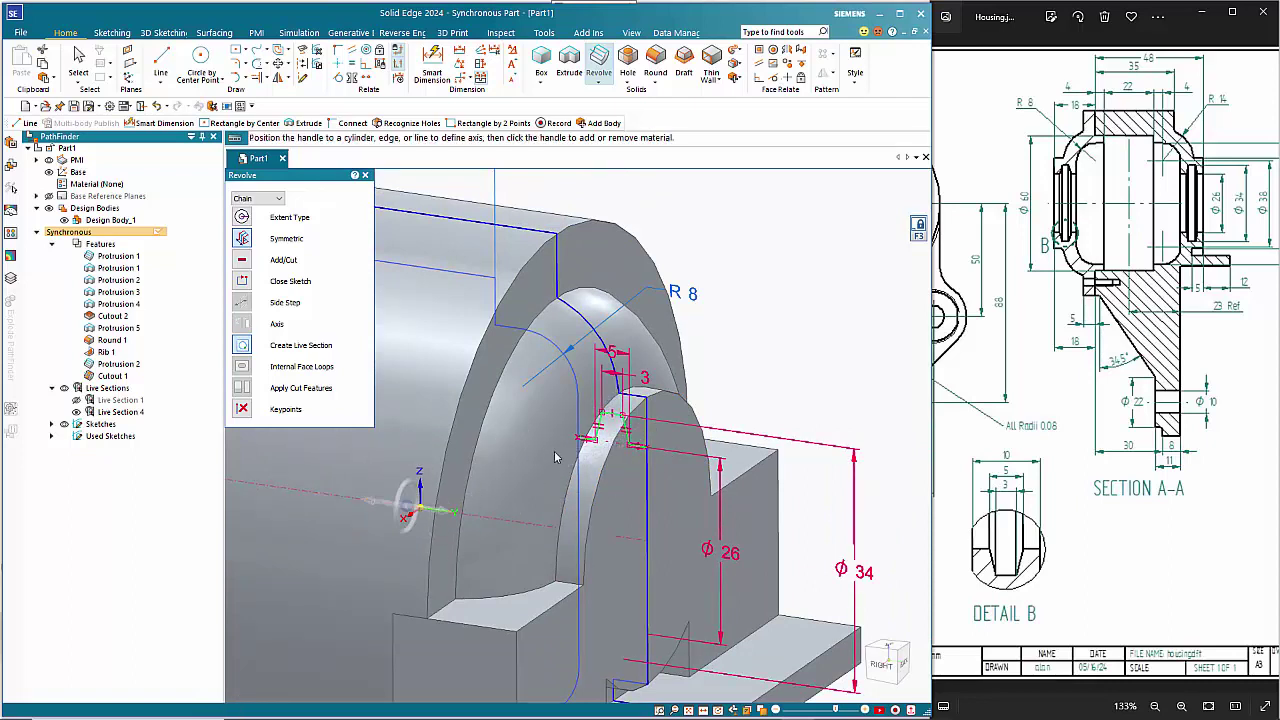
left_click(404, 492)
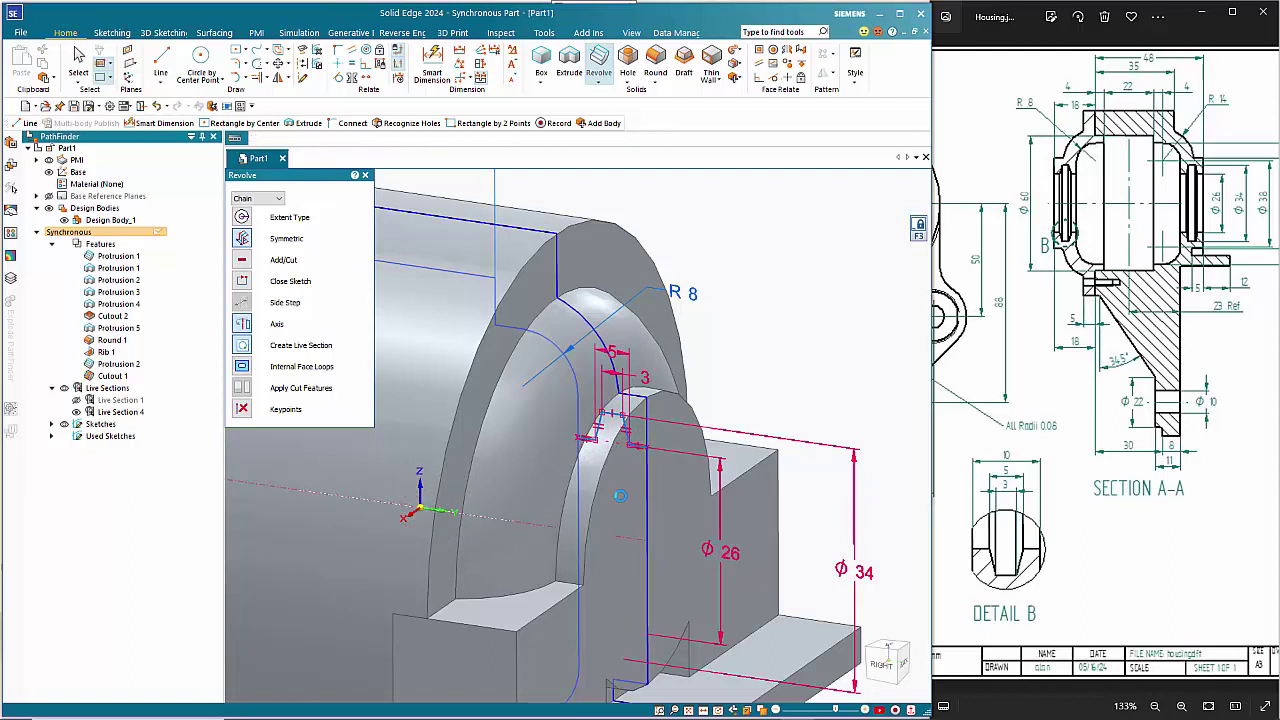
left_click(616, 500)
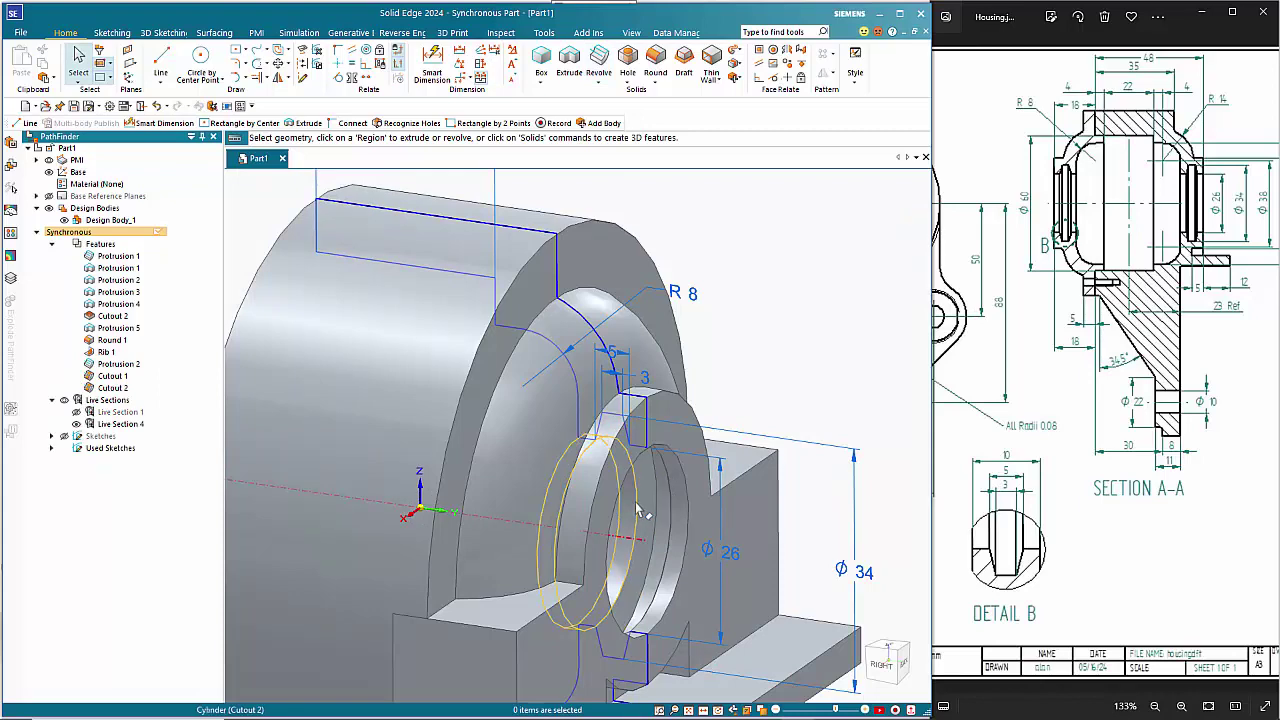
Hide the PMI dimensions on the model
scroll(650, 493, "down", 3)
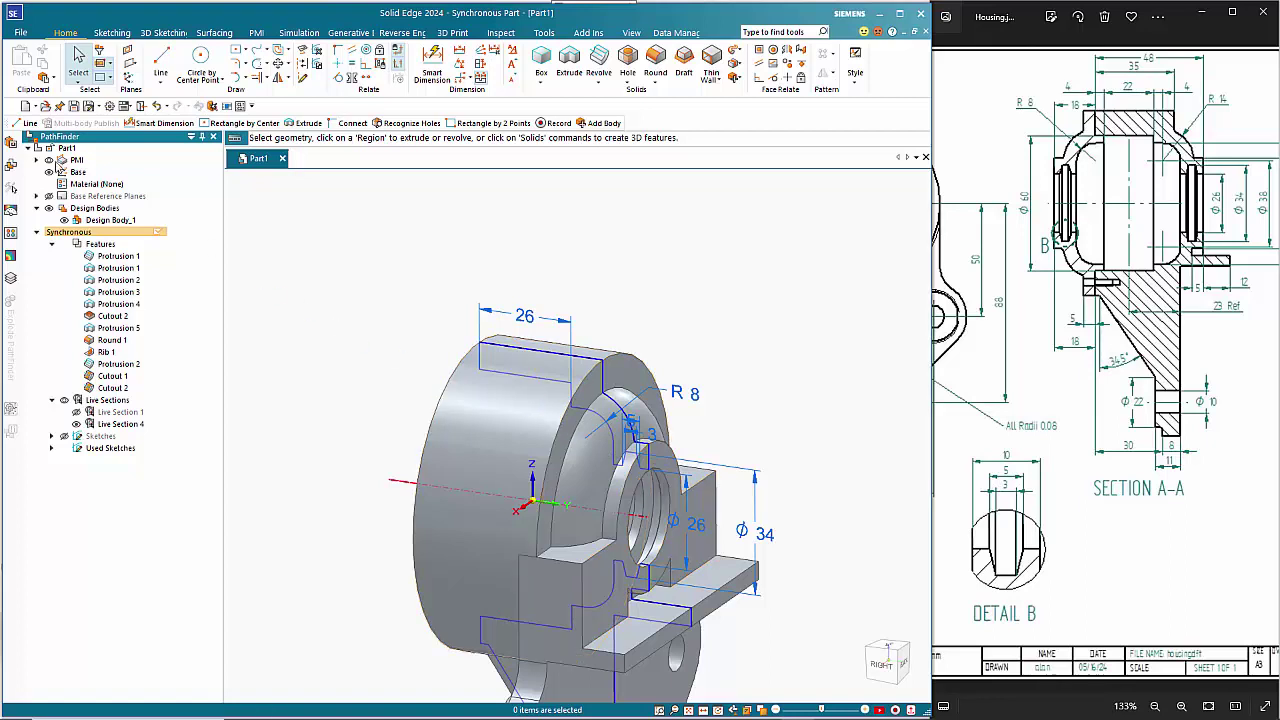
left_click(49, 161)
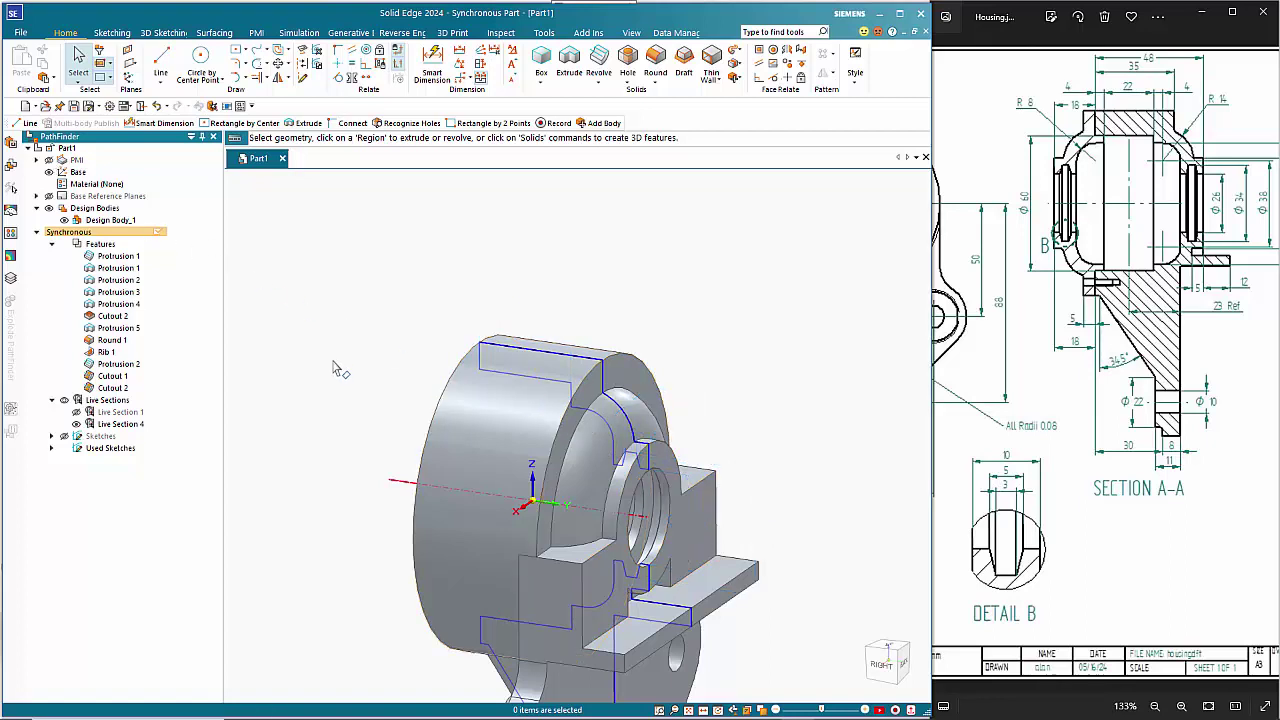
scroll(335, 374, "down", 2)
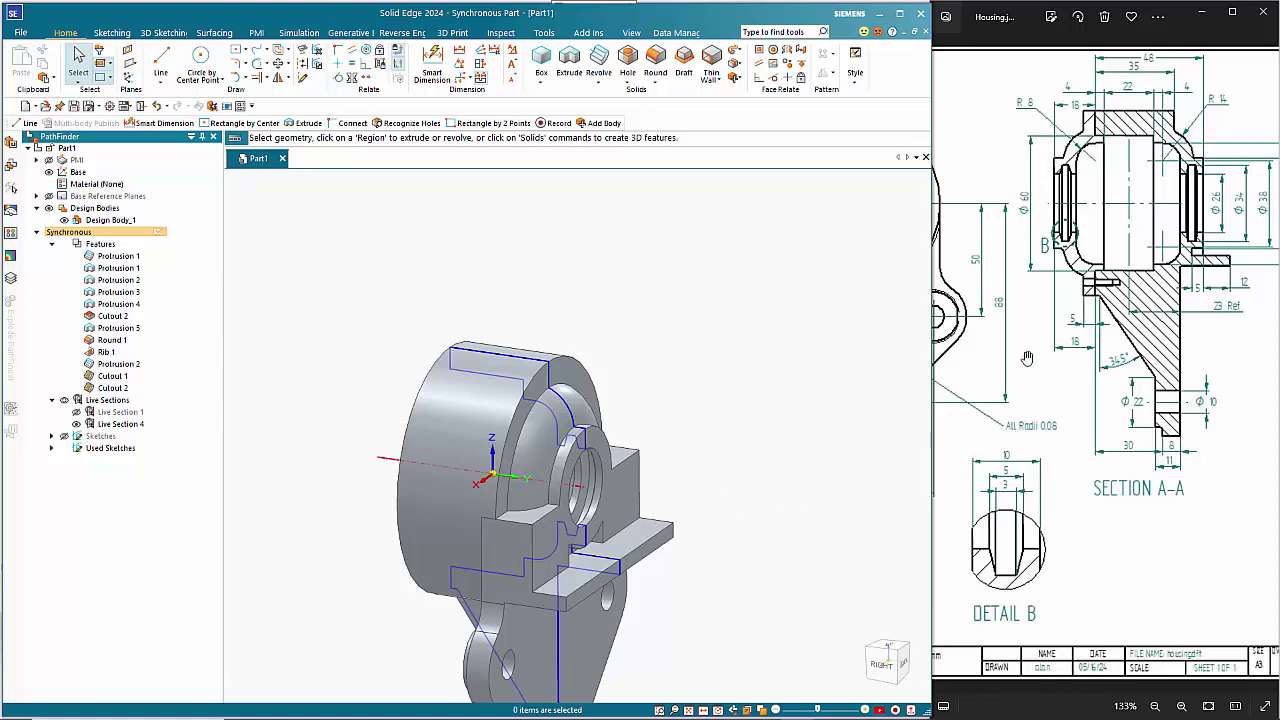
Consult the drawing's front view and set up a threaded hole with ISO Metric standard thread, size M3
mouse_move(1048, 381)
left_mouse_down()
mouse_move(1233, 381)
mouse_move(1265, 352)
left_mouse_up()
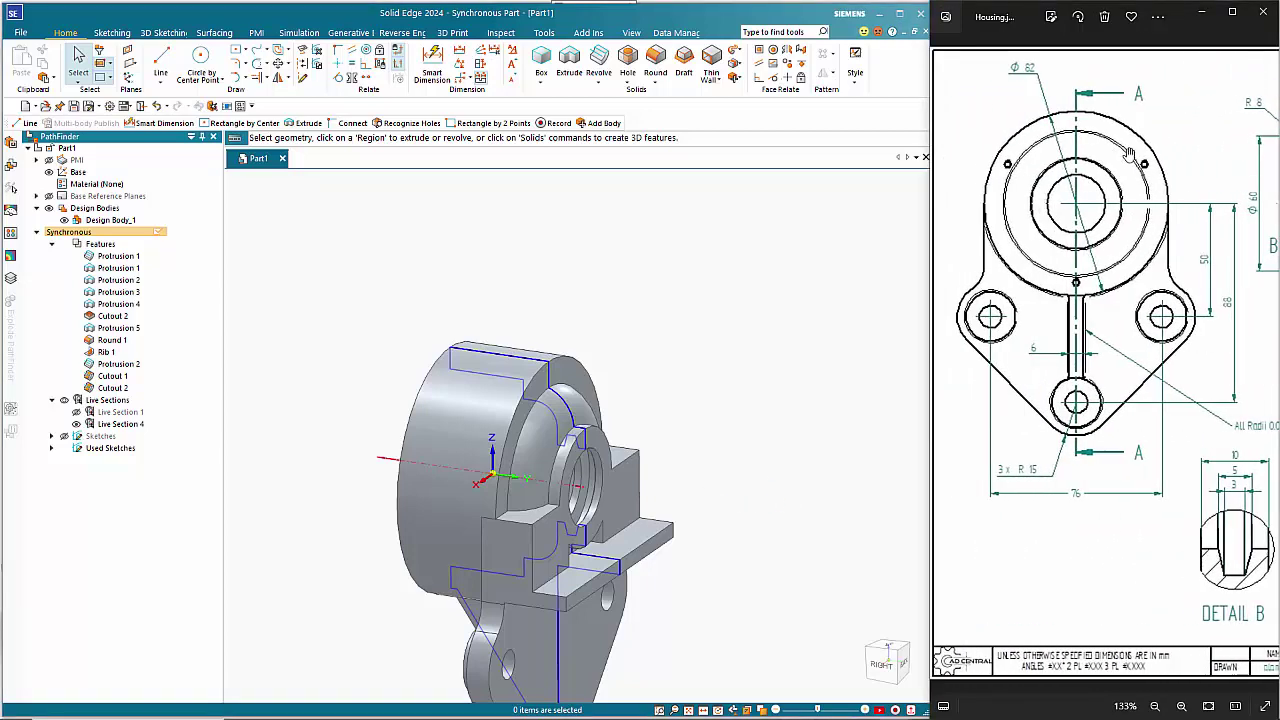
left_click_drag(1199, 358, 1045, 369)
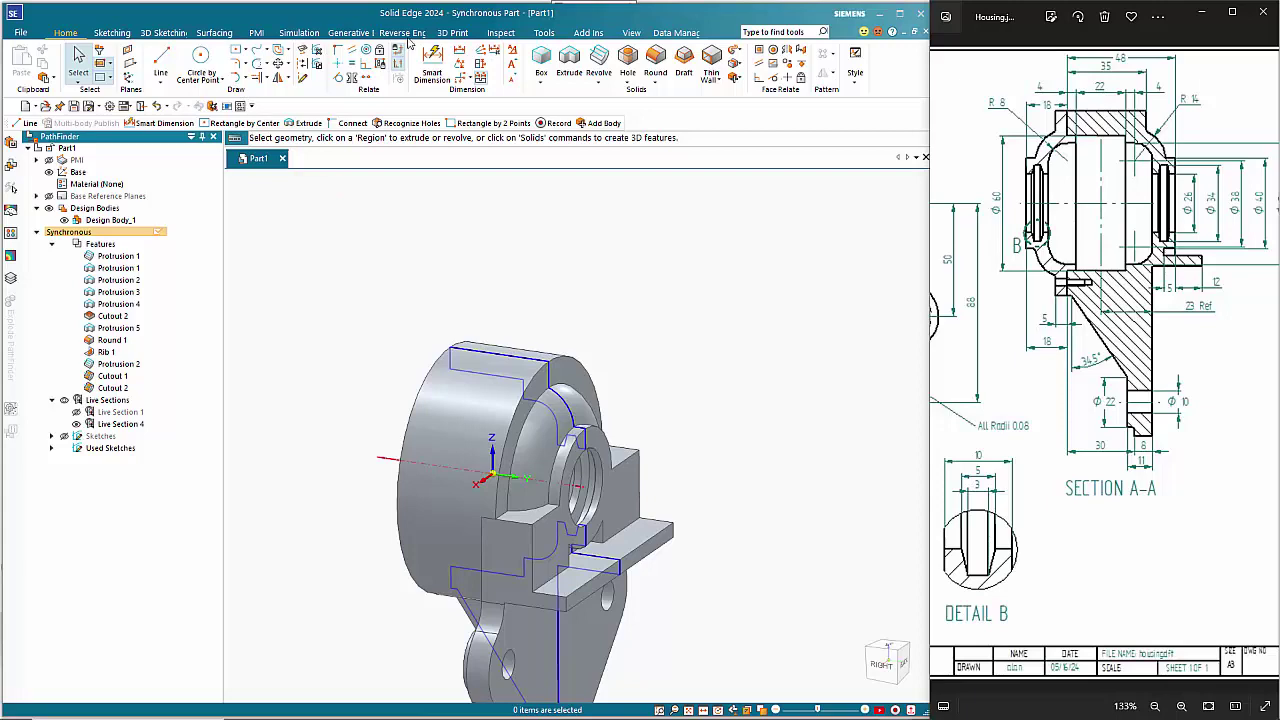
left_click(627, 62)
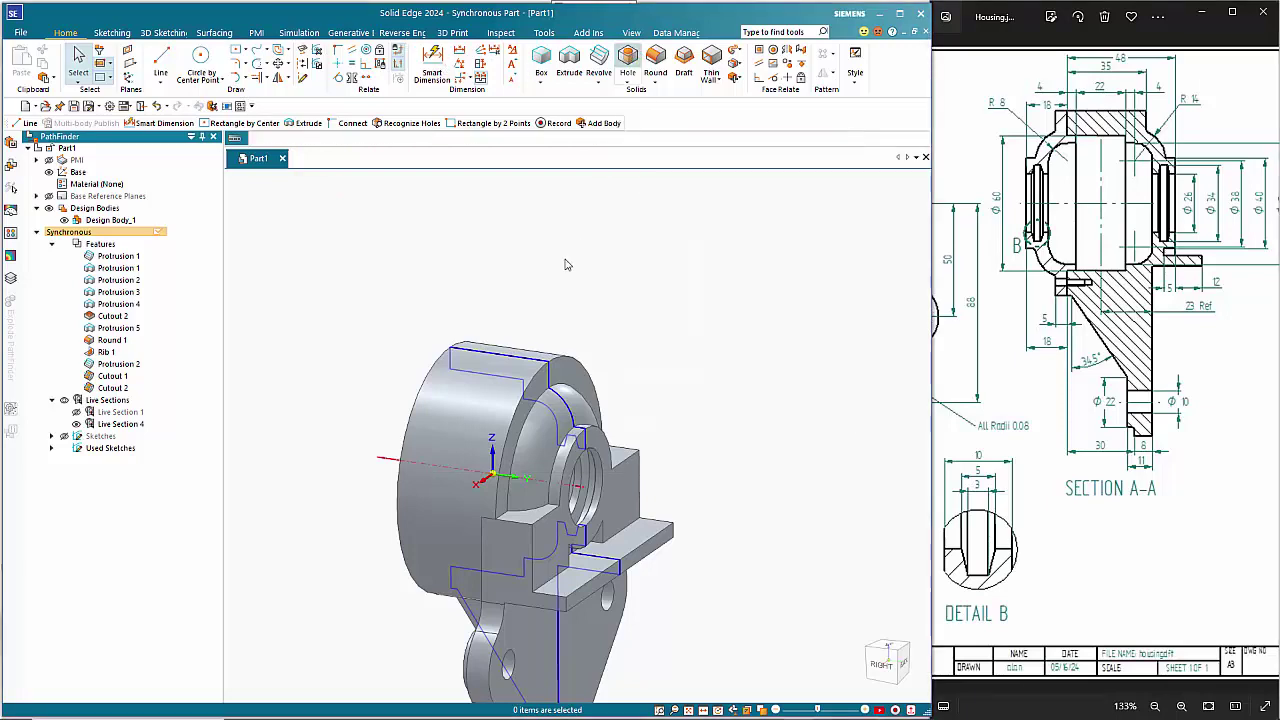
middle_click_drag(408, 306, 600, 300)
scroll(682, 386, "down", 4)
scroll(572, 498, "up", 6)
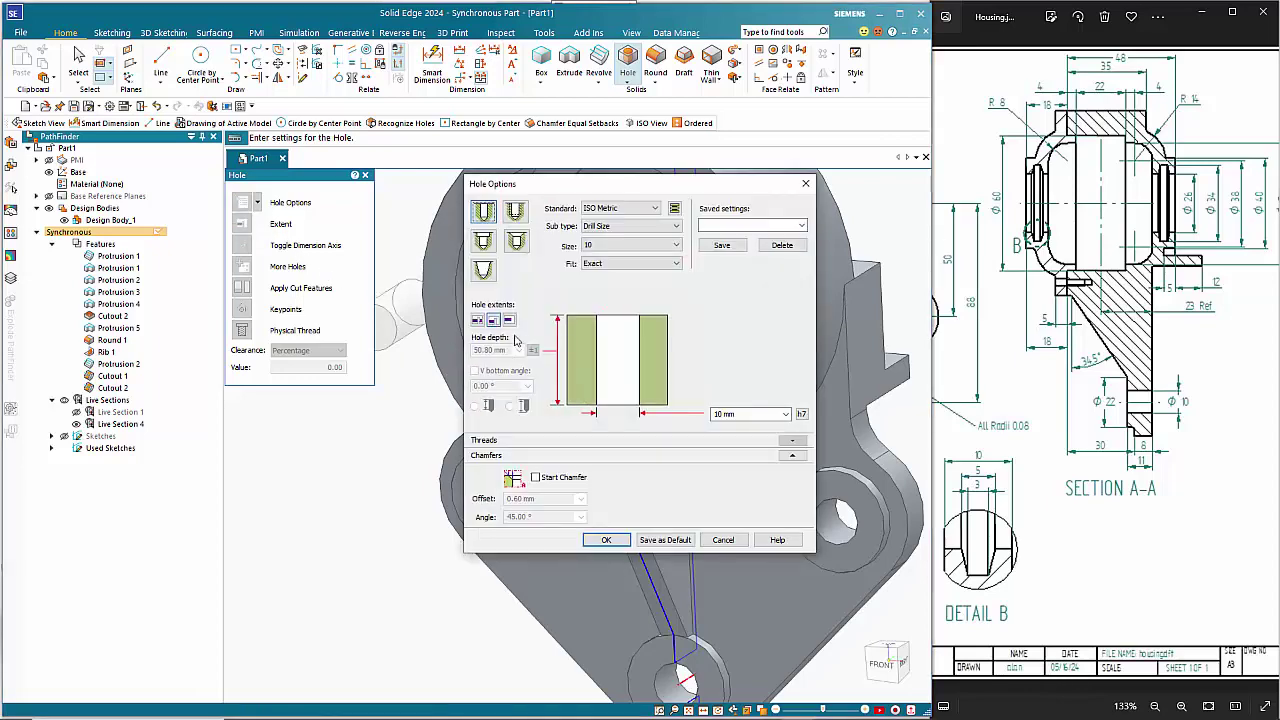
left_click(515, 210)
left_click(607, 251)
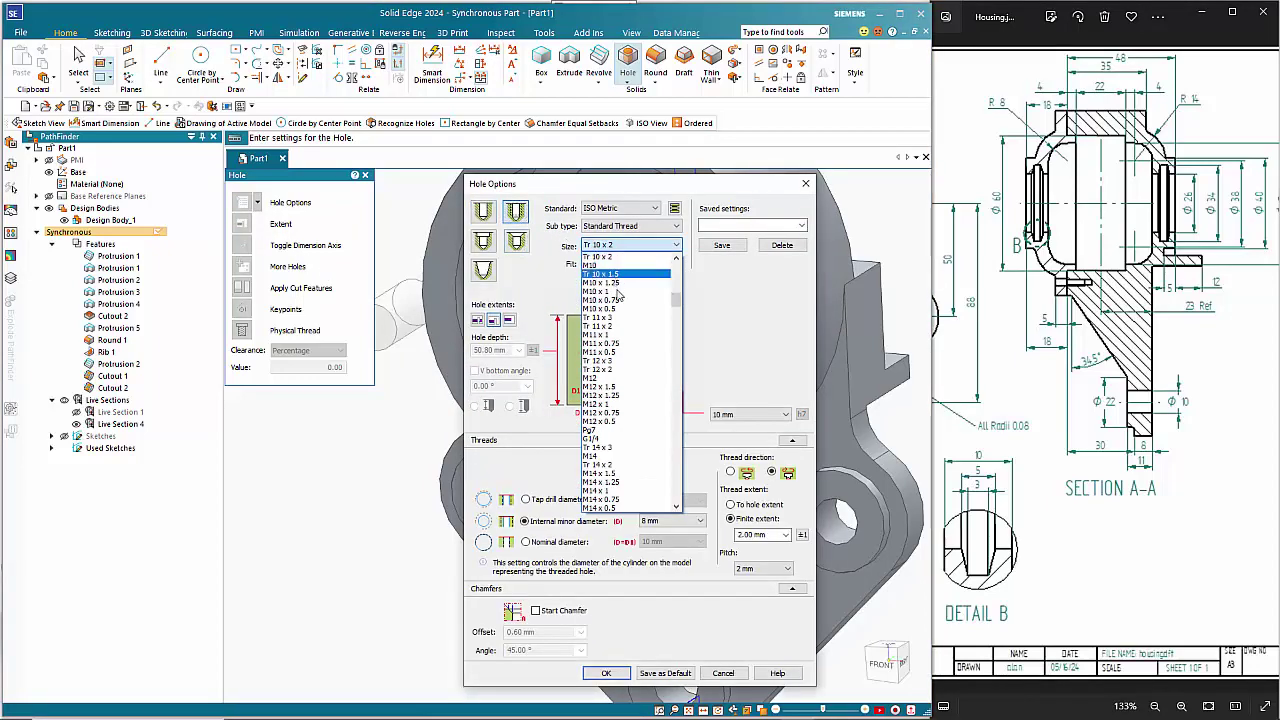
scroll(622, 307, "up", 5)
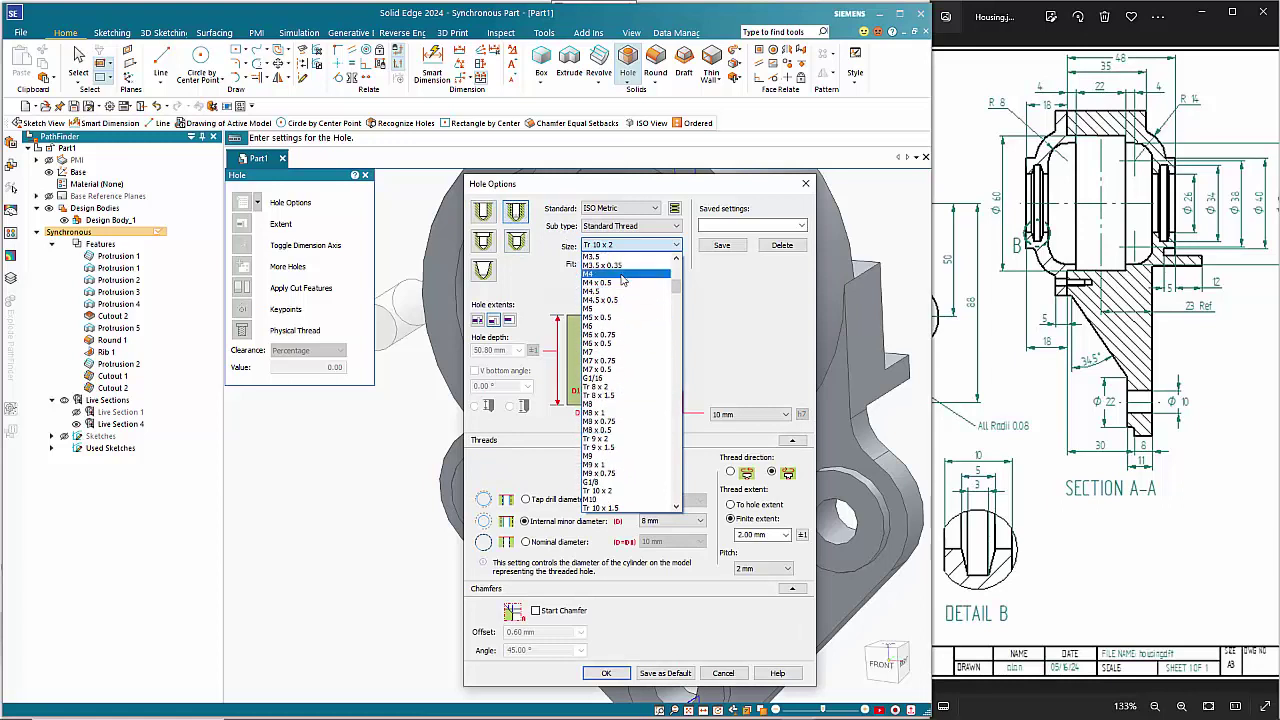
scroll(612, 278, "up", 2)
left_click(606, 266)
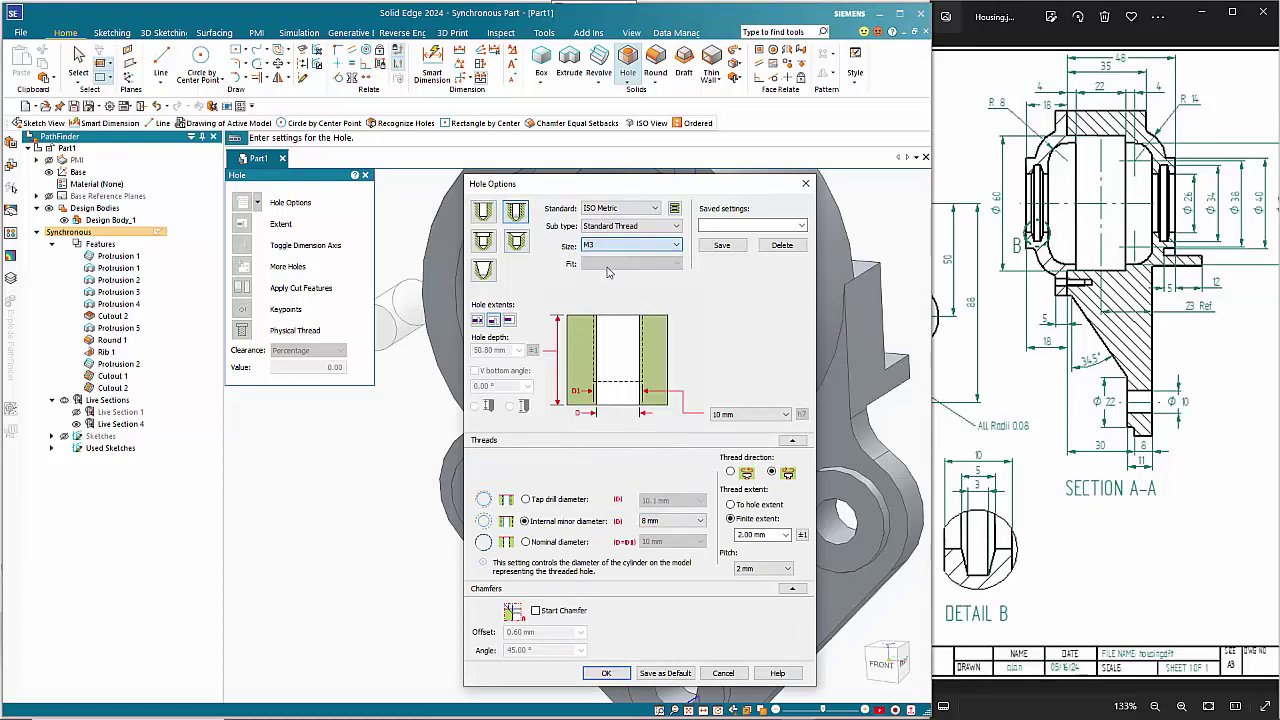
Give the M3 hole a finite depth of 11 mm, a 118° V bottom and a finite thread extent
left_click(509, 320)
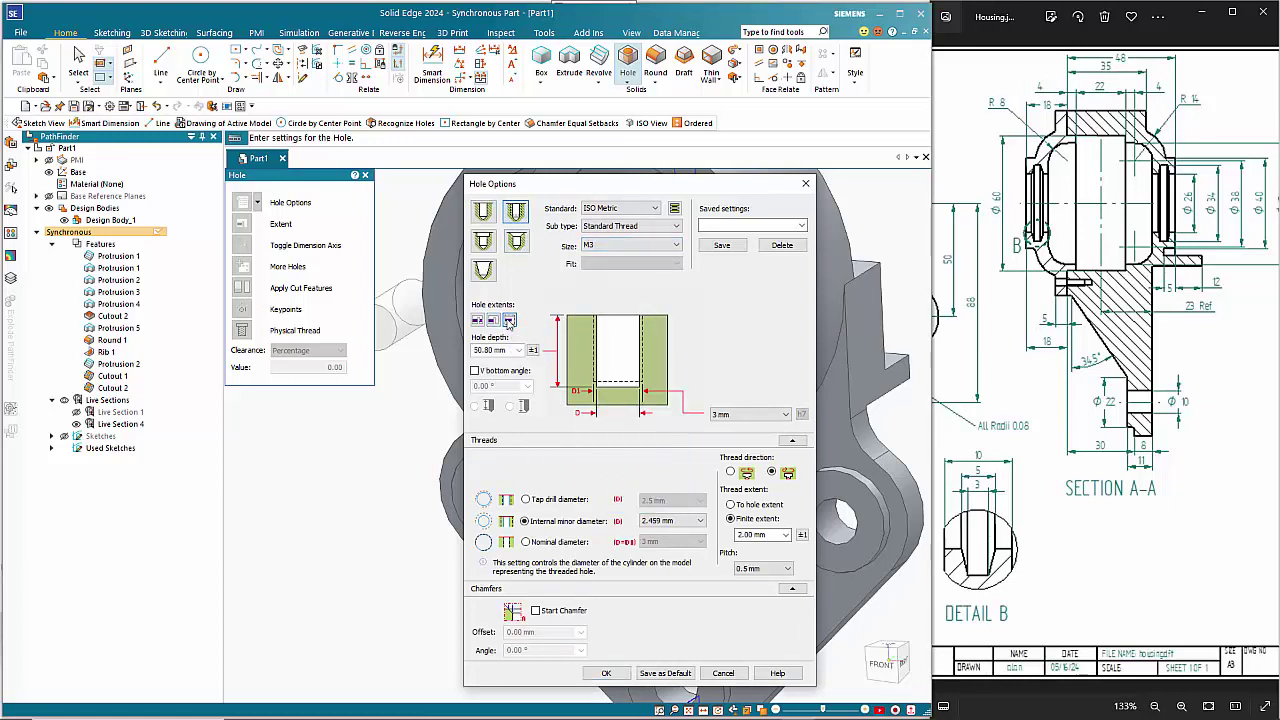
left_click(504, 350)
type("16")
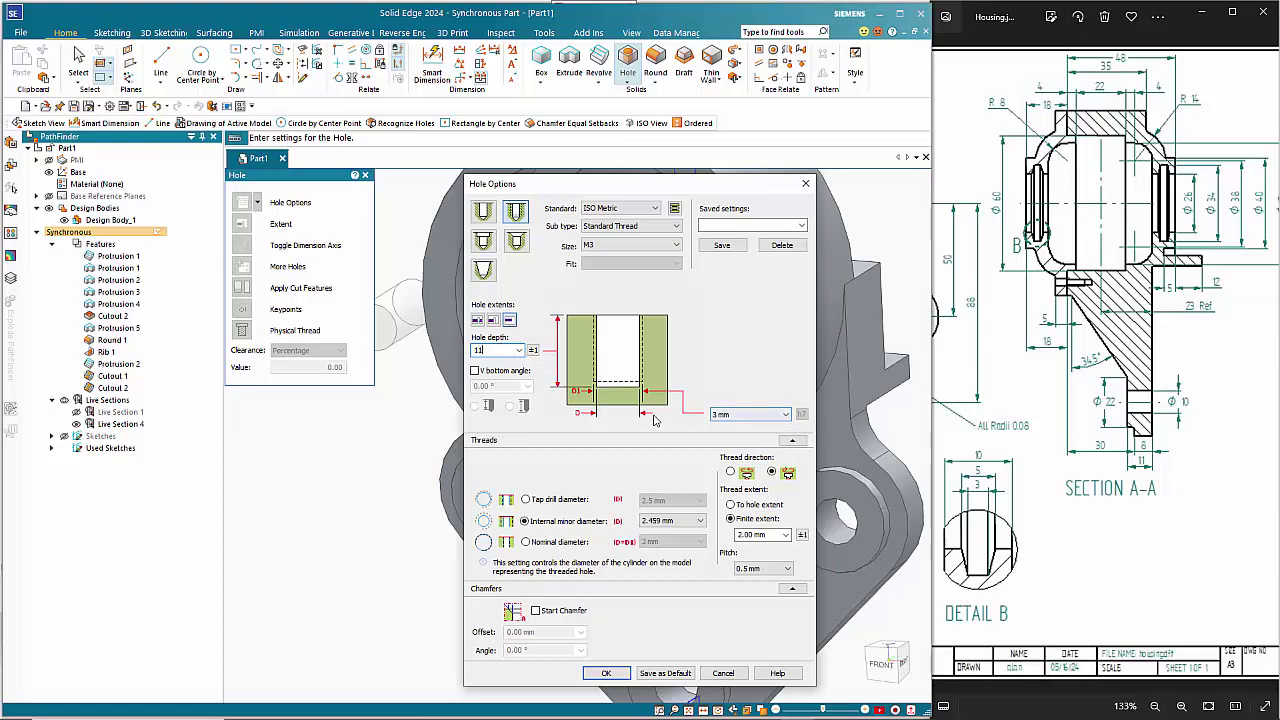
left_click(476, 371)
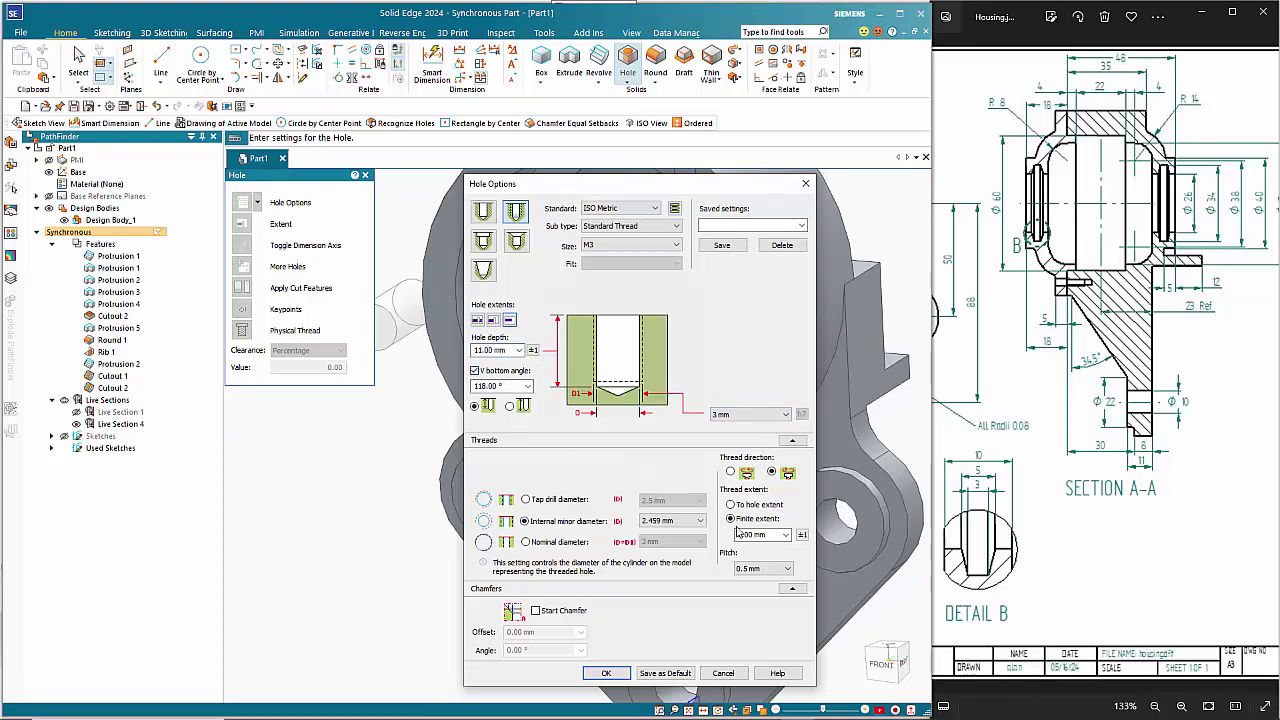
left_click_drag(737, 534, 767, 535)
key("Return")
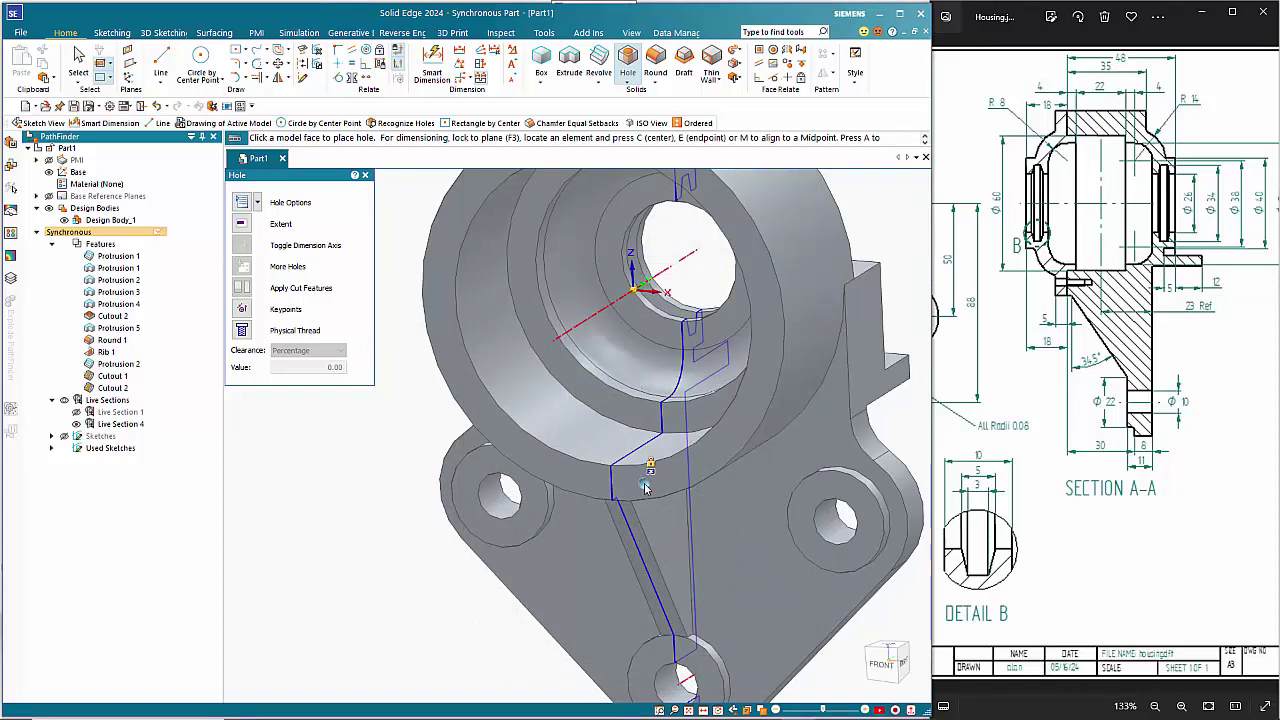
Place one M3 threaded hole on the cylinder's front end face, on the vertical centreline just above the rib
key("F3")
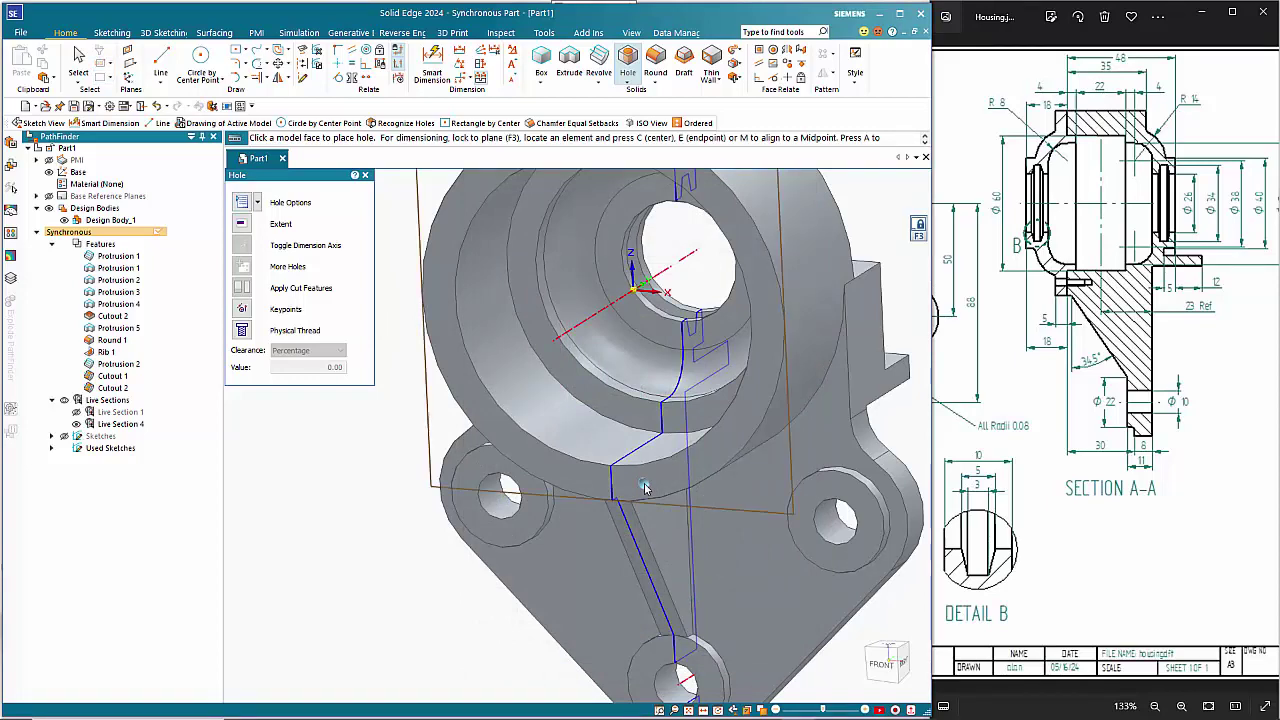
key("ctrl+h")
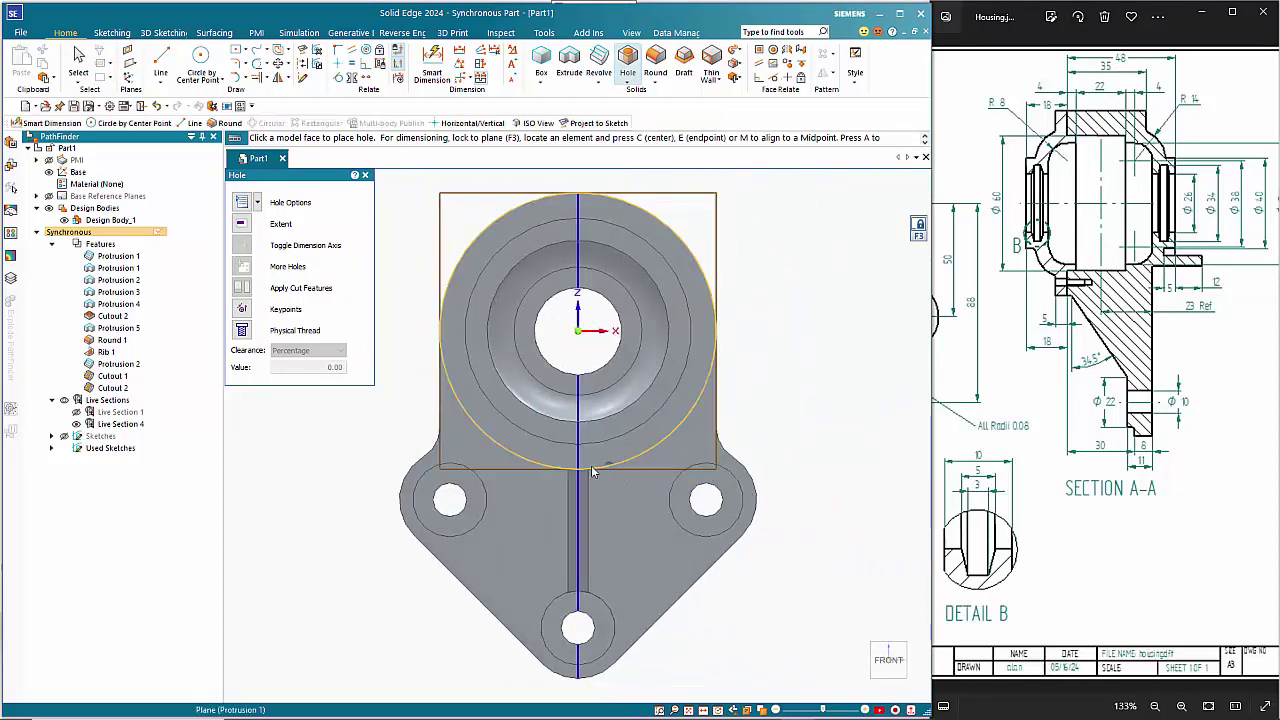
scroll(588, 470, "up", 3)
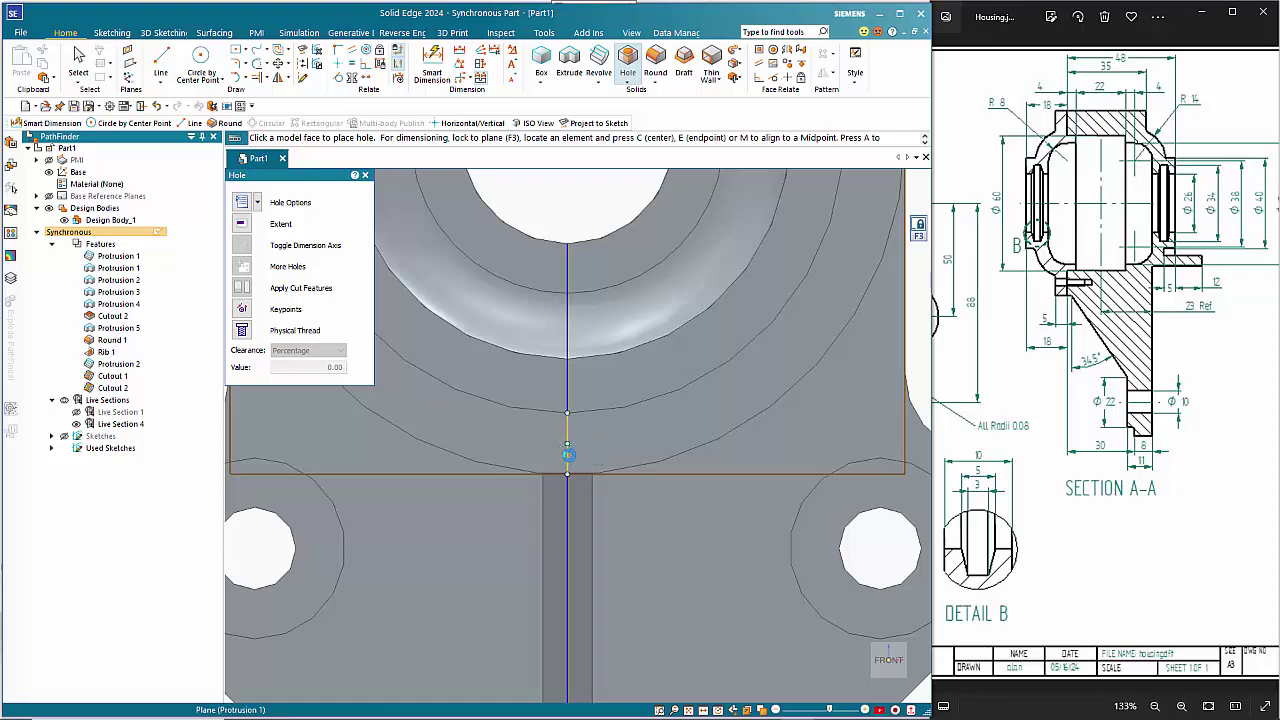
left_click(567, 457)
key("Escape")
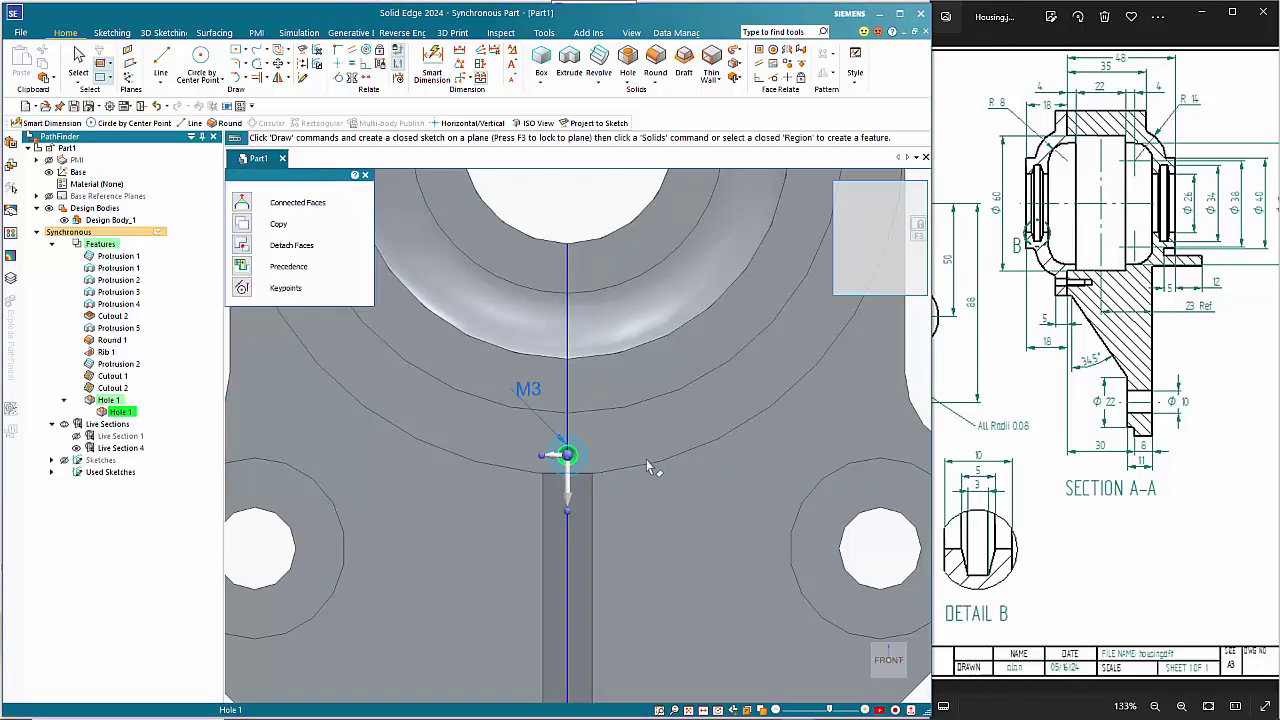
Examine the drawing's front view and Section A-A for the position and arrangement of the small threaded holes
left_click_drag(1023, 324, 1272, 326)
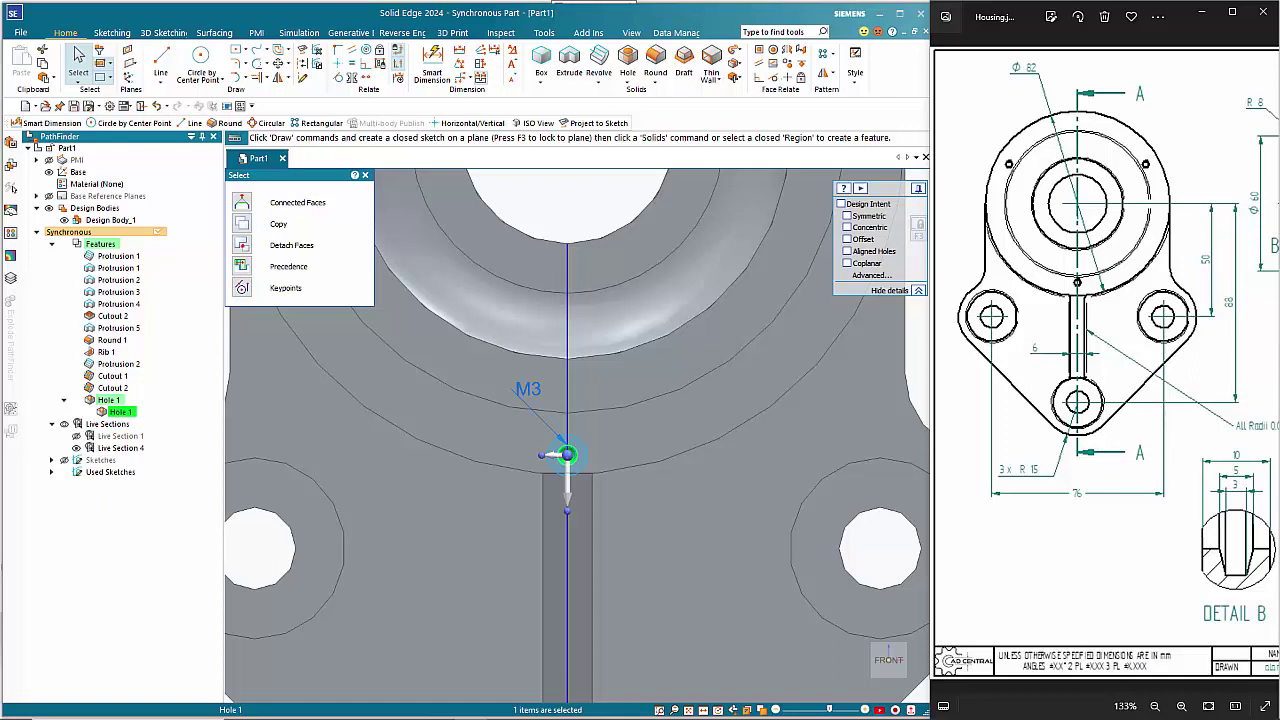
key("Right")
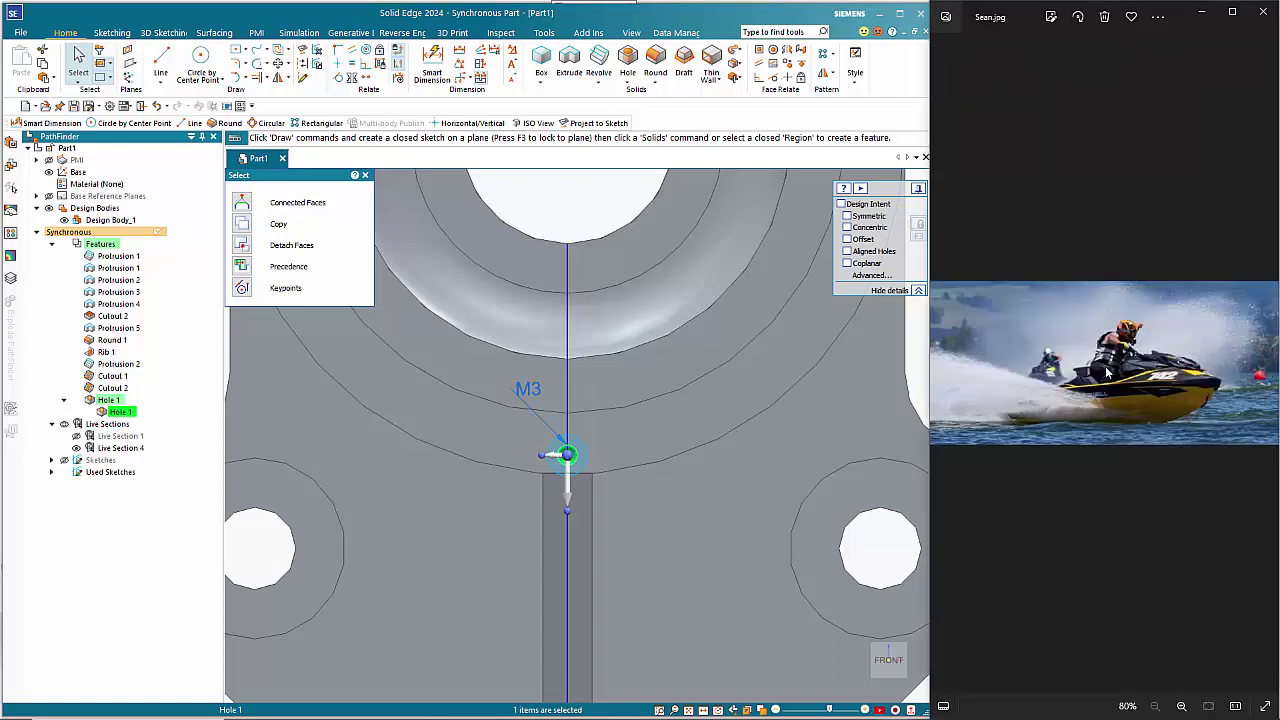
left_click(942, 370)
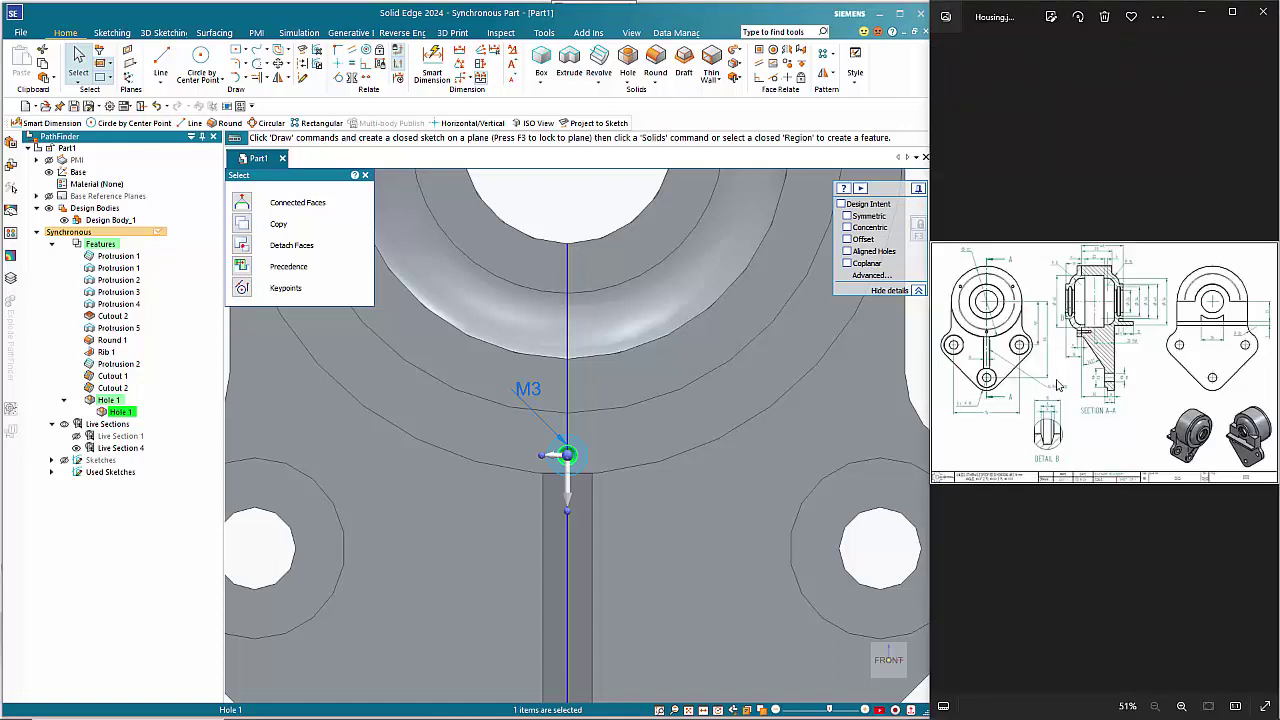
scroll(1116, 373, "up", 8)
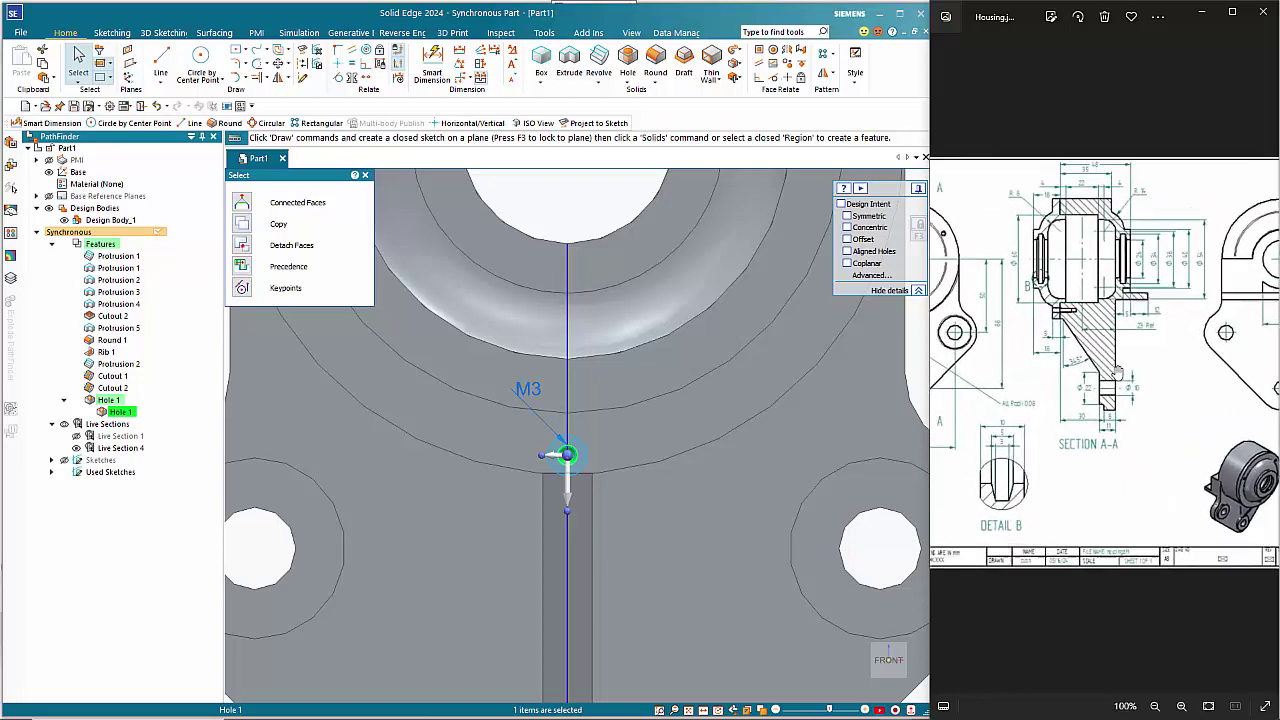
scroll(1150, 364, "right", 5)
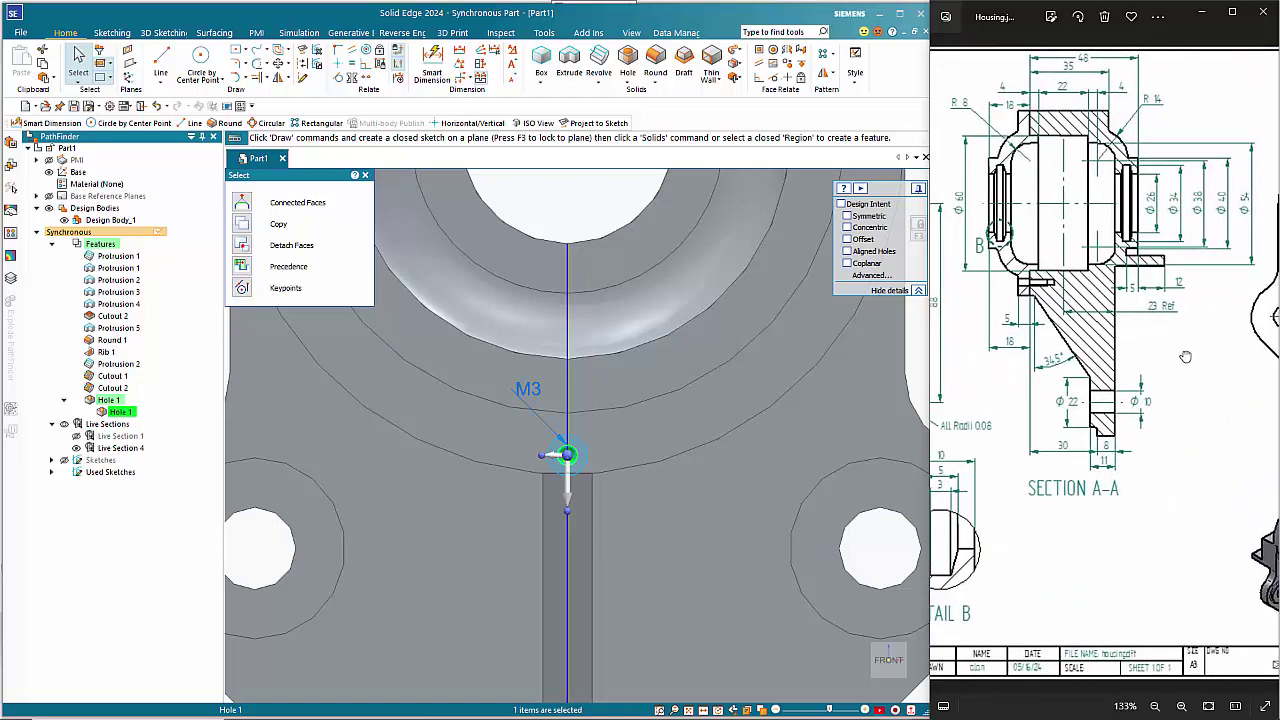
mouse_move(1109, 373)
left_mouse_down()
mouse_move(1021, 375)
mouse_move(1240, 409)
left_mouse_up()
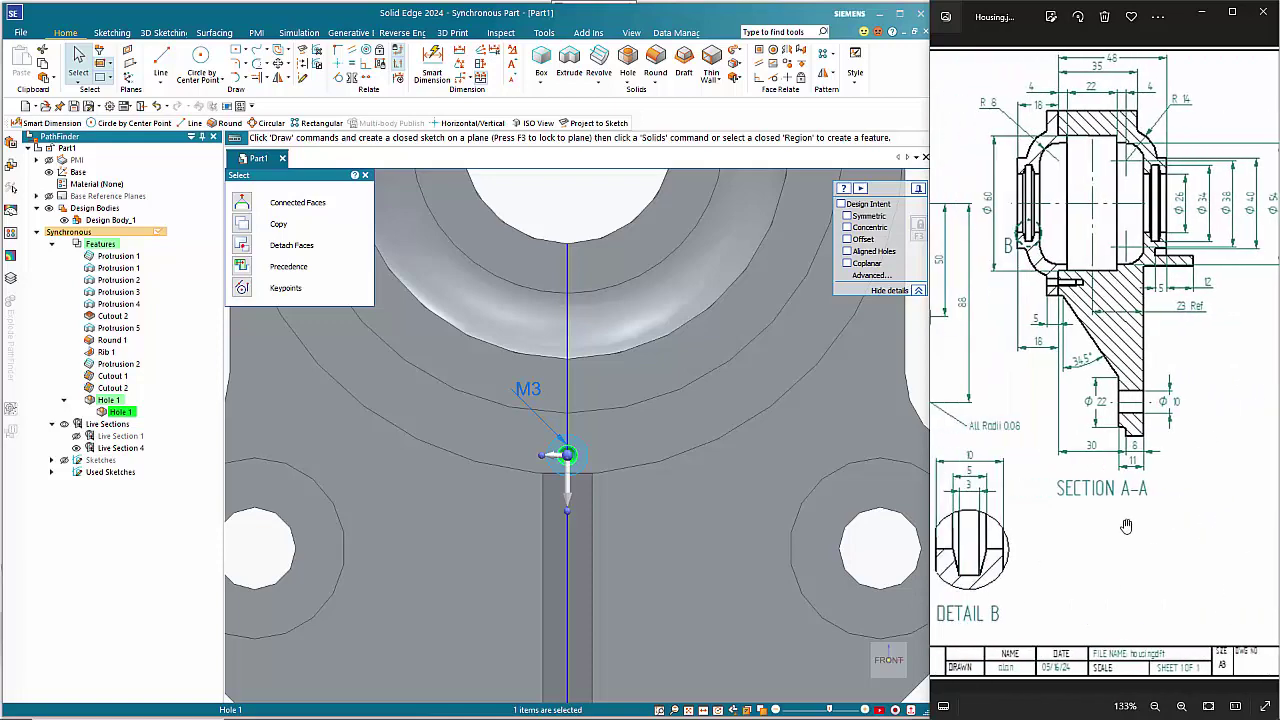
left_click_drag(1100, 525, 1279, 536)
left_click_drag(1068, 437, 1100, 440)
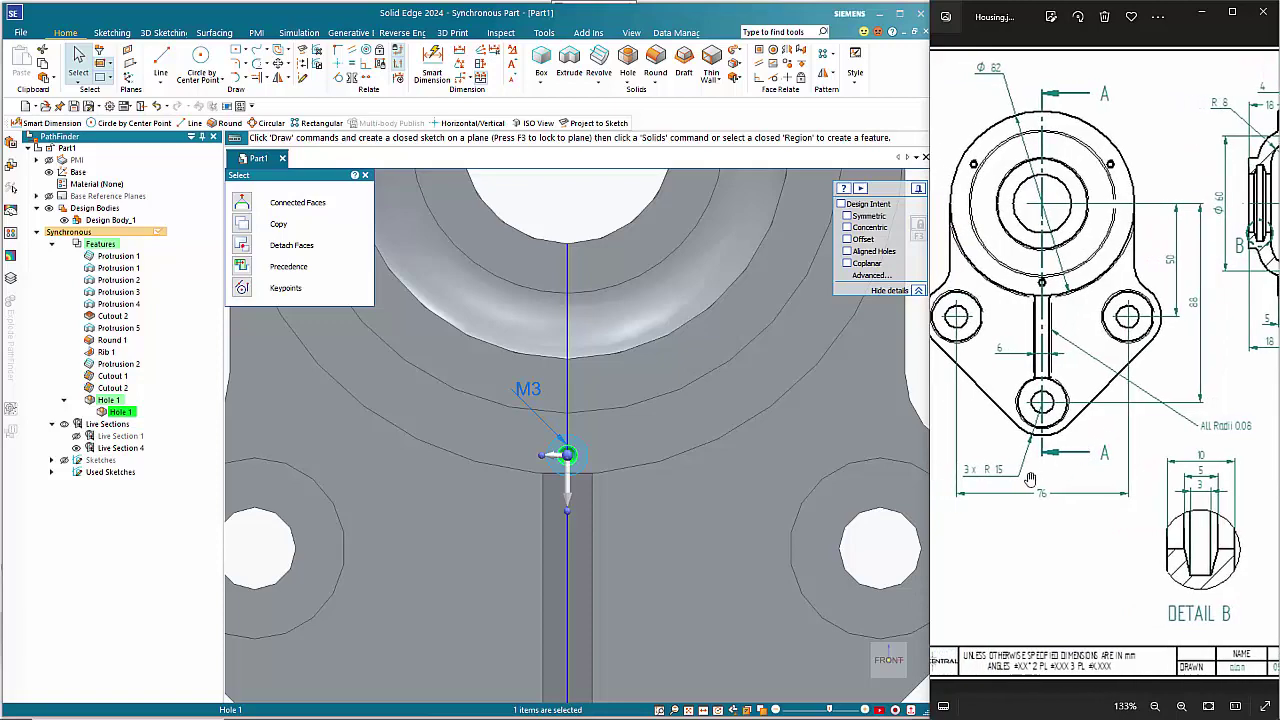
left_click_drag(1040, 523, 1083, 529)
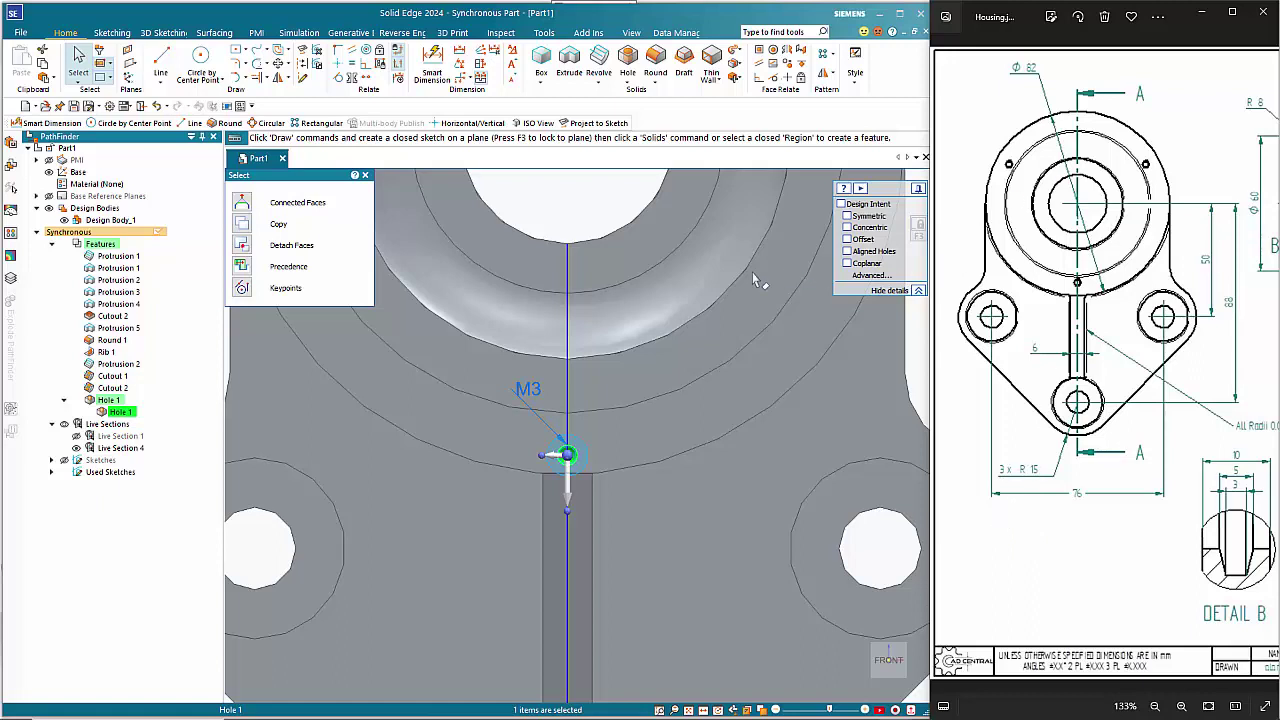
Dimension the M3 hole's vertical distance from the cylinder's centre and set it to 35 mm
left_click(434, 60)
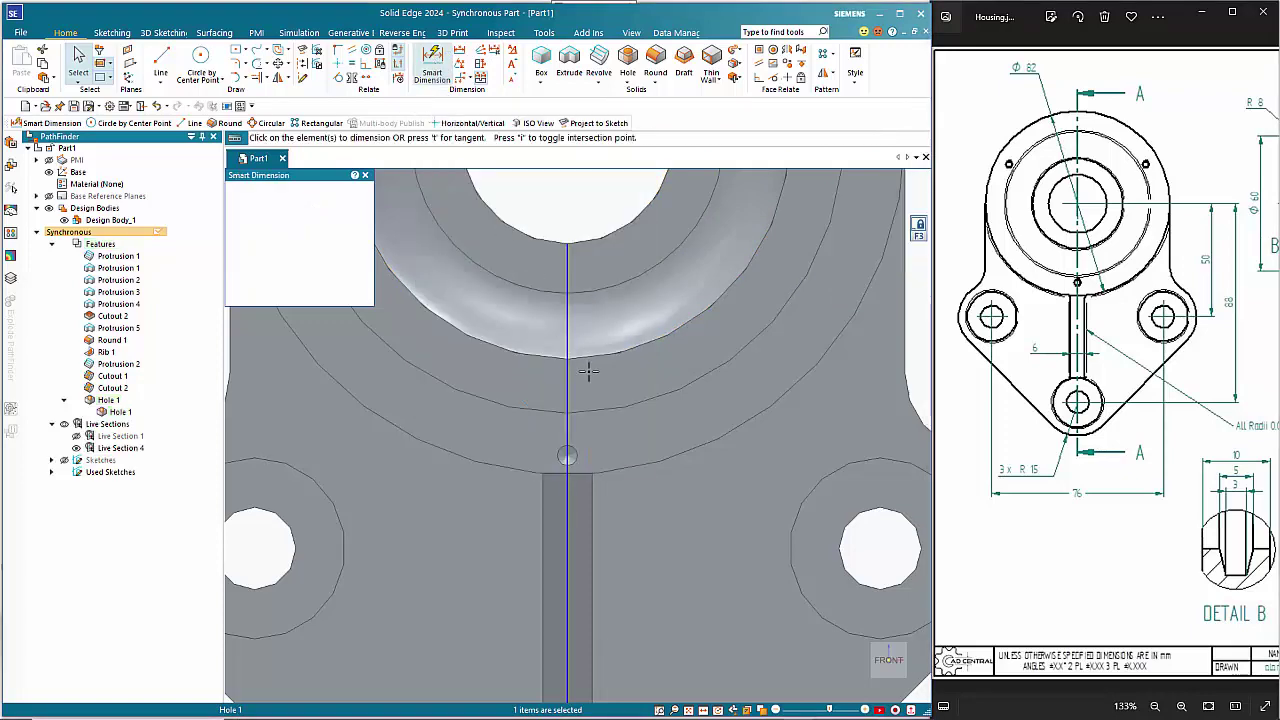
scroll(586, 366, "down", 1)
scroll(588, 389, "down", 2)
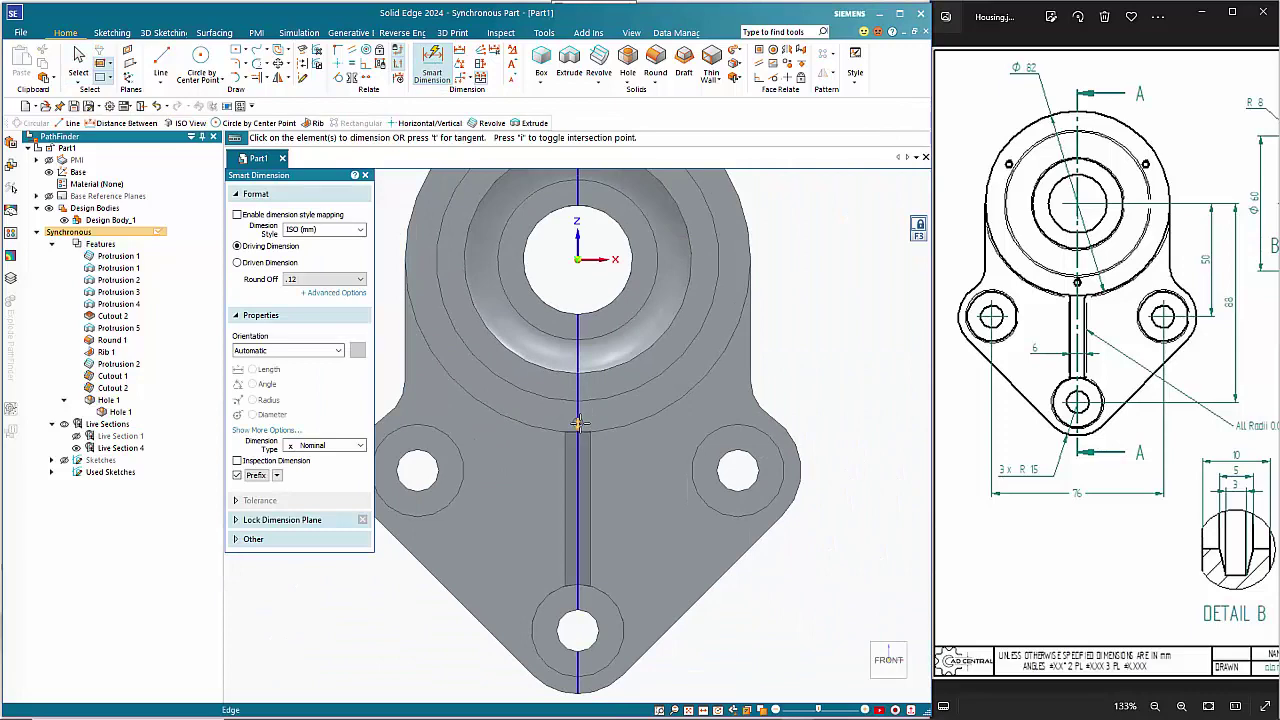
scroll(577, 419, "up", 3)
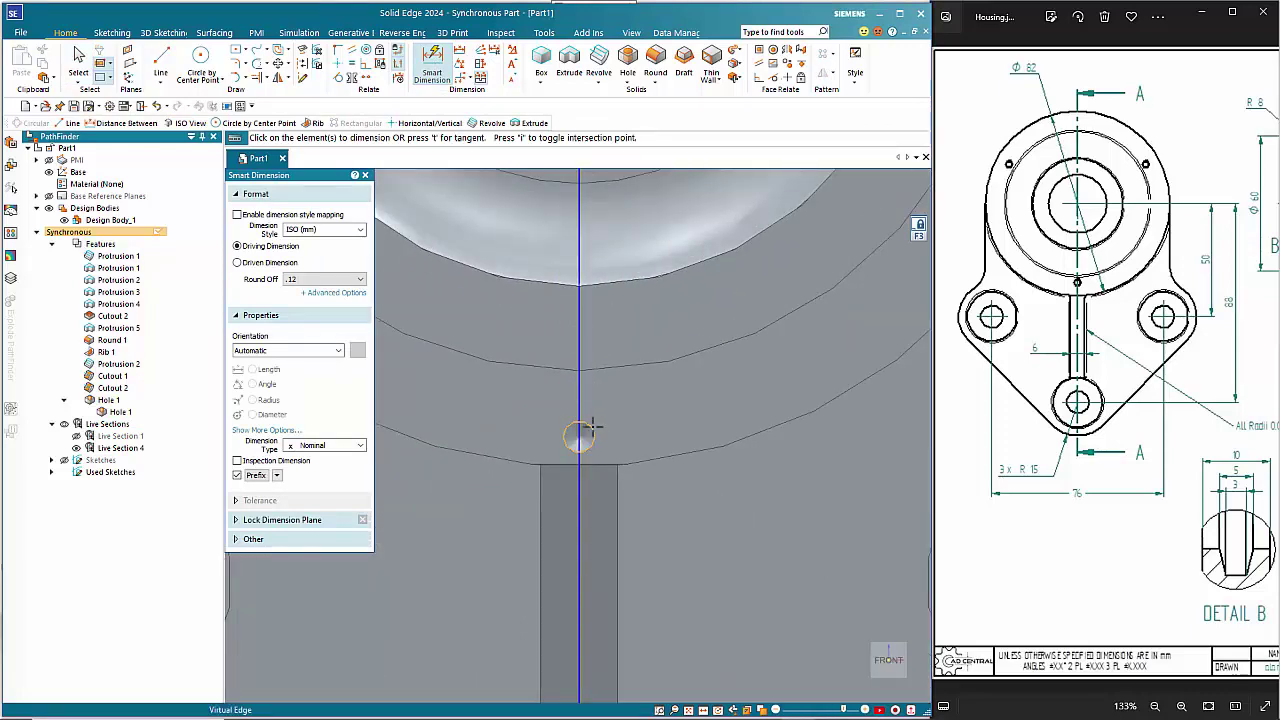
left_click(592, 426)
scroll(648, 403, "down", 1)
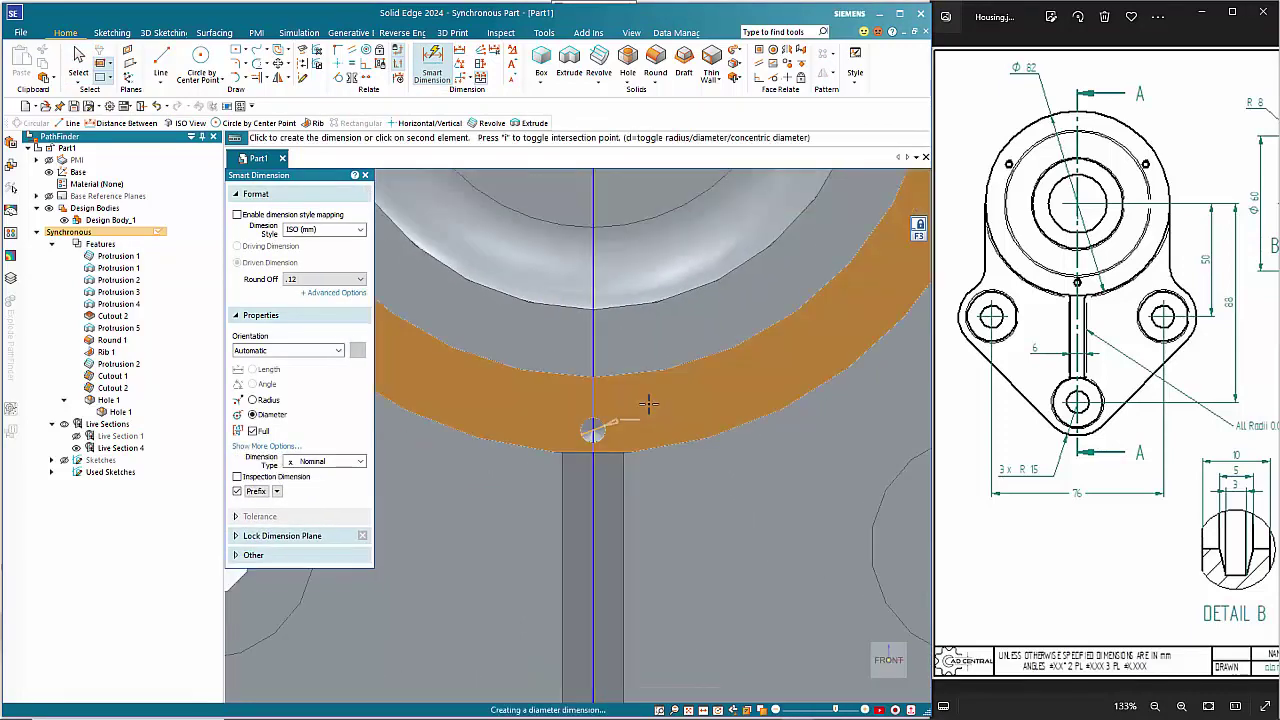
scroll(649, 403, "down", 5)
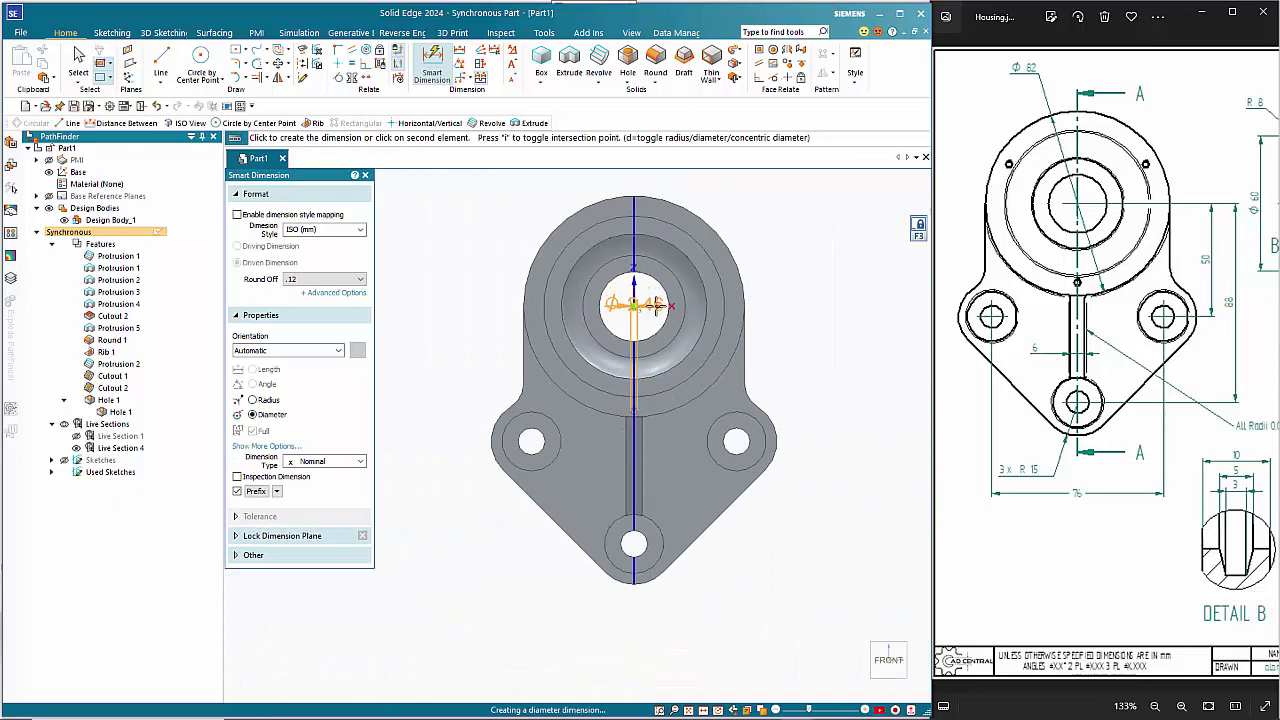
left_click(704, 310)
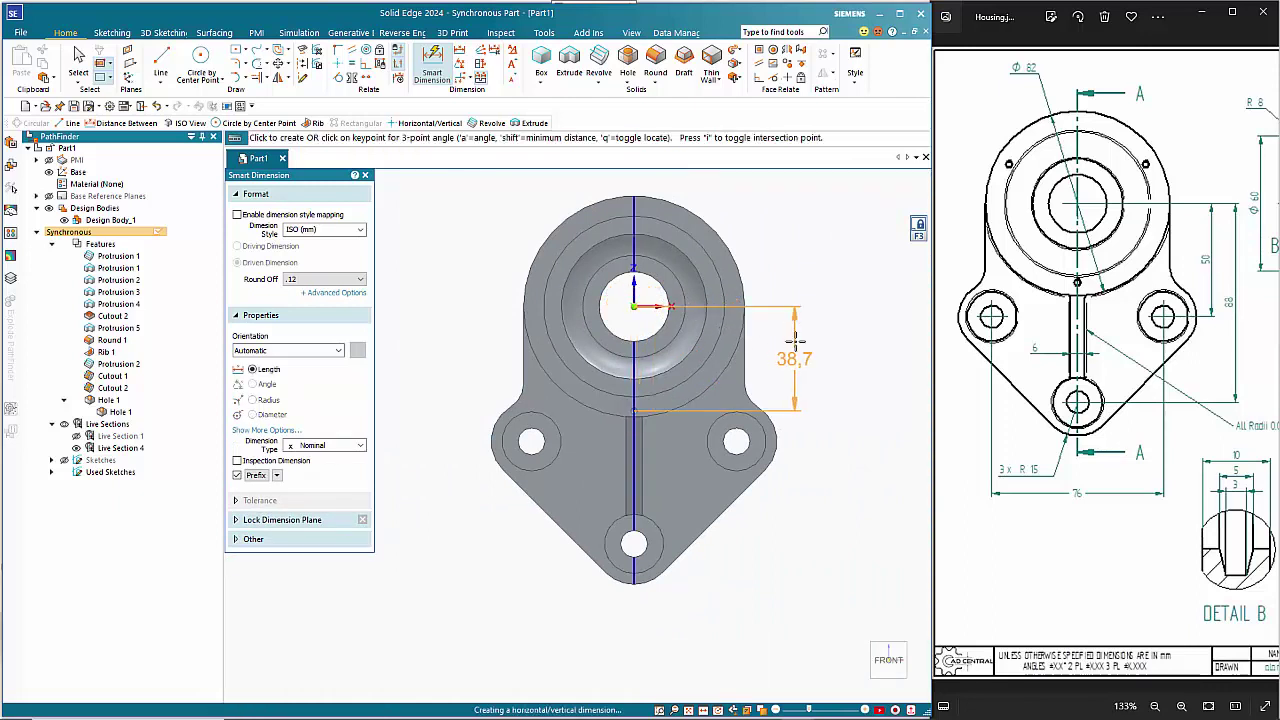
left_click(795, 340)
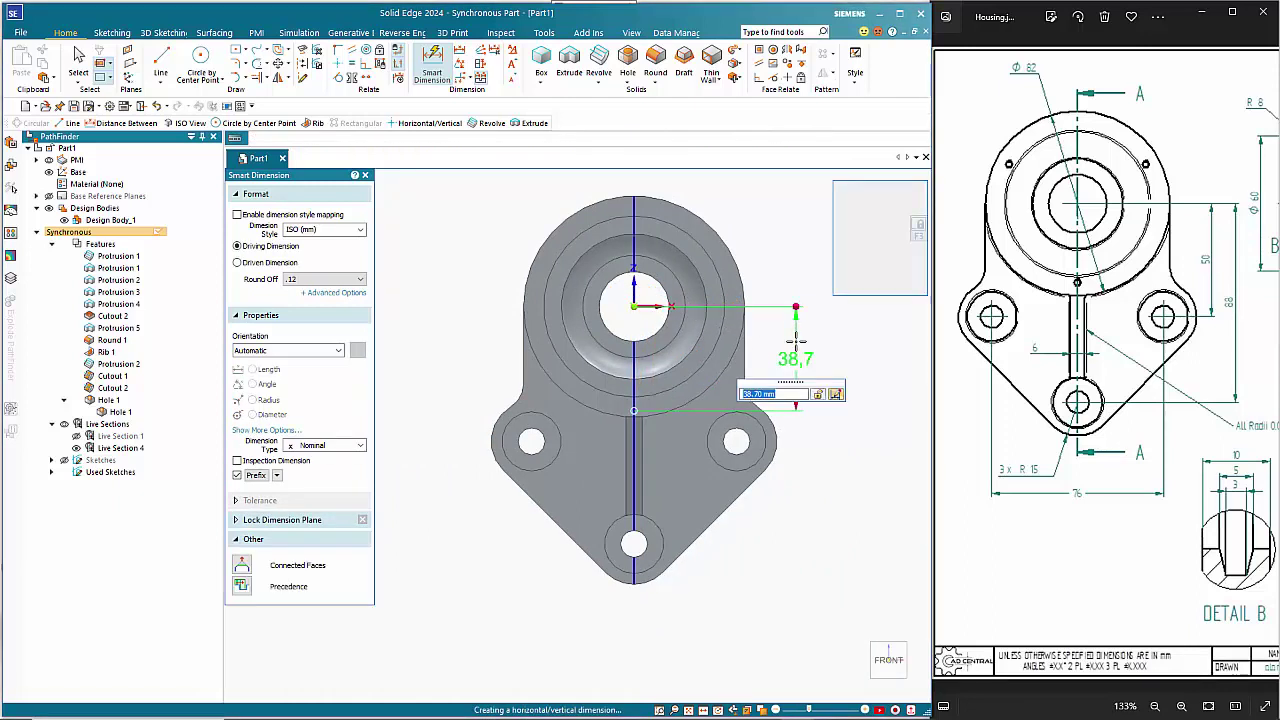
type("35")
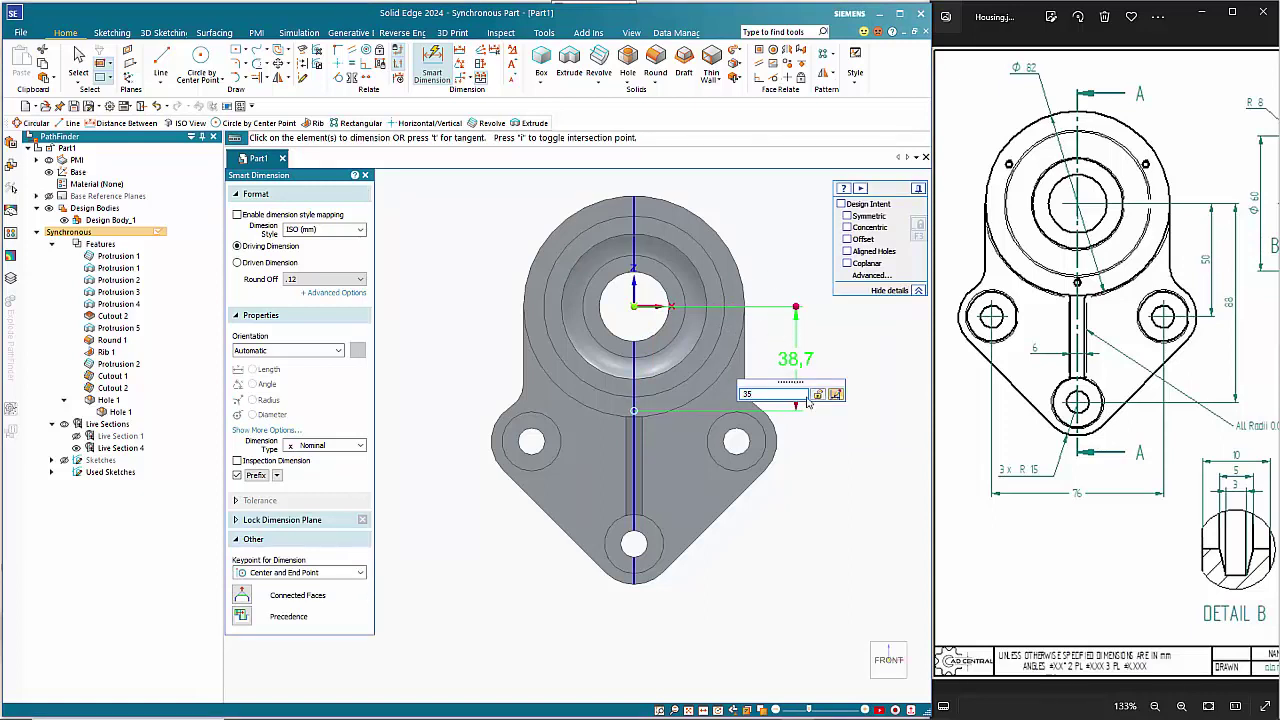
key("Return")
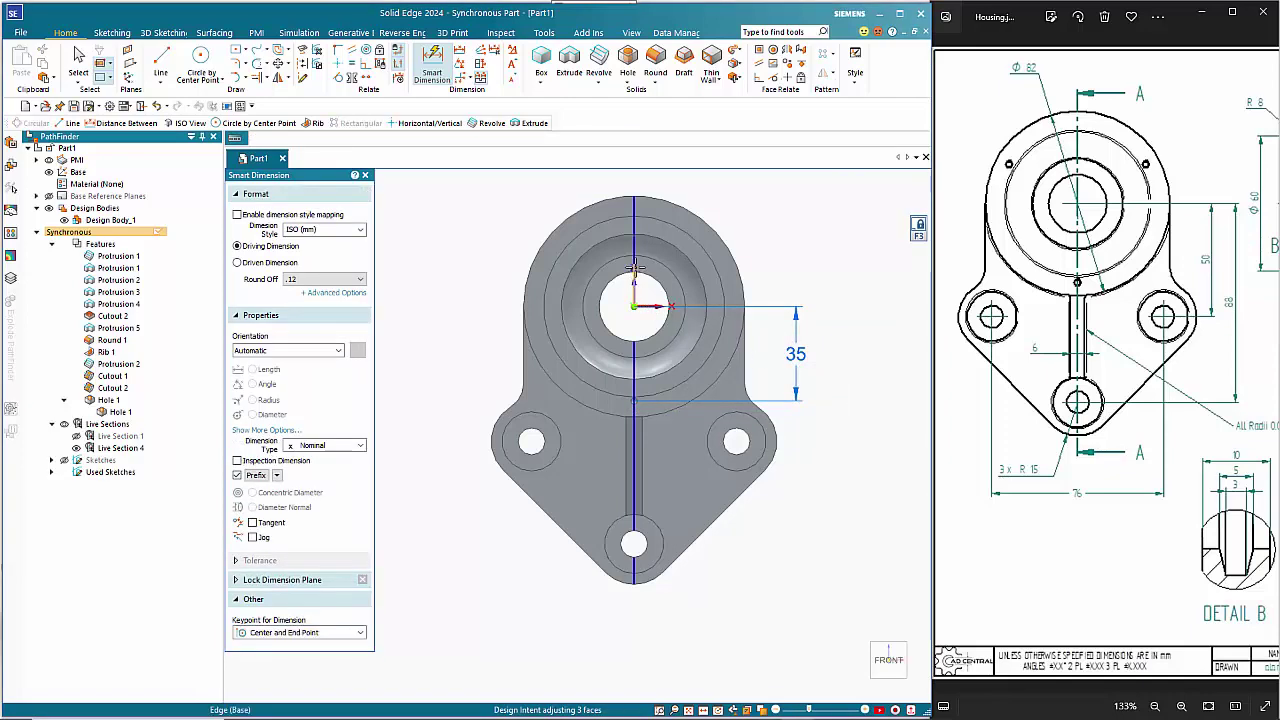
scroll(637, 360, "up", 5)
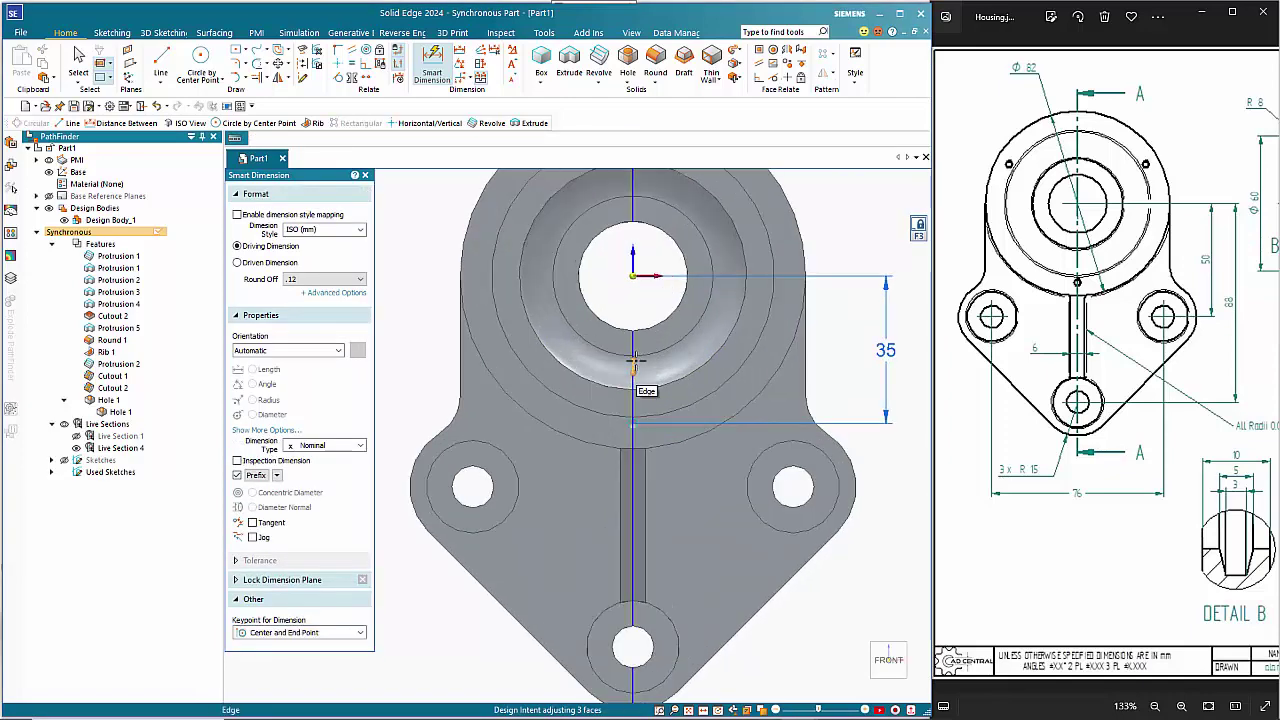
scroll(631, 366, "down", 4)
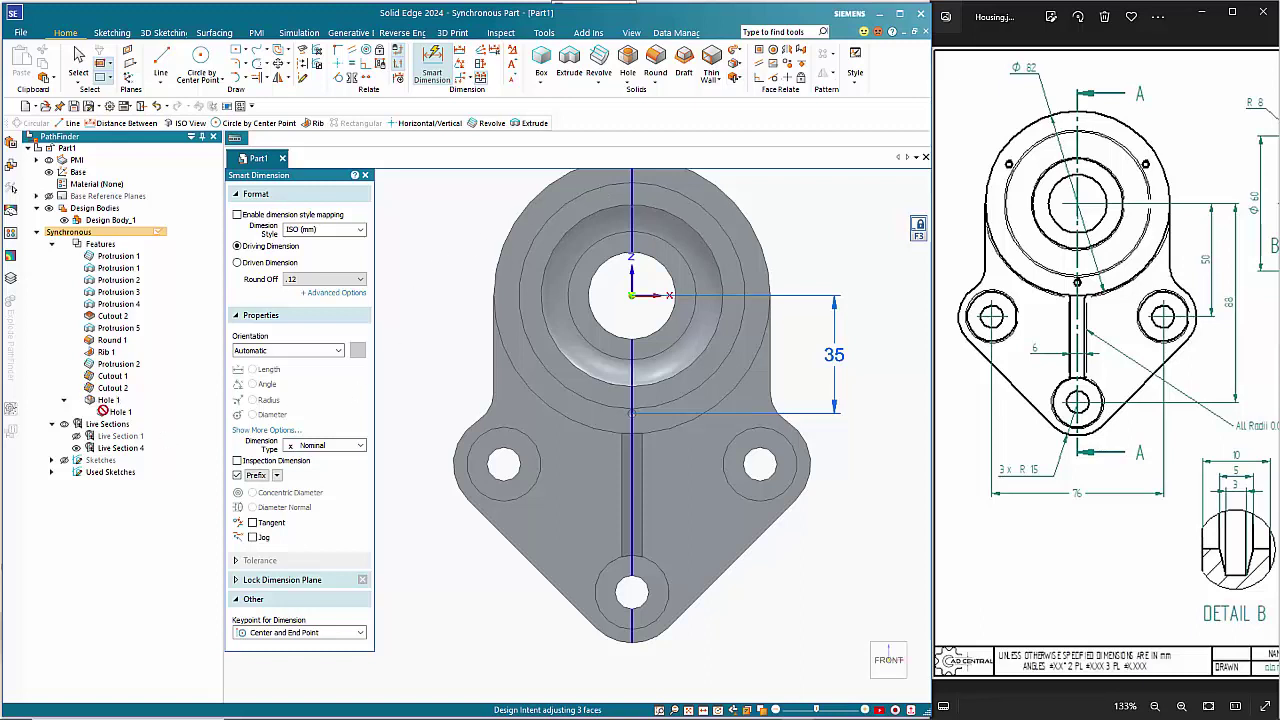
key("Escape")
Pattern the M3 hole circularly around the cylinder axis with a count of 3
left_click(114, 411)
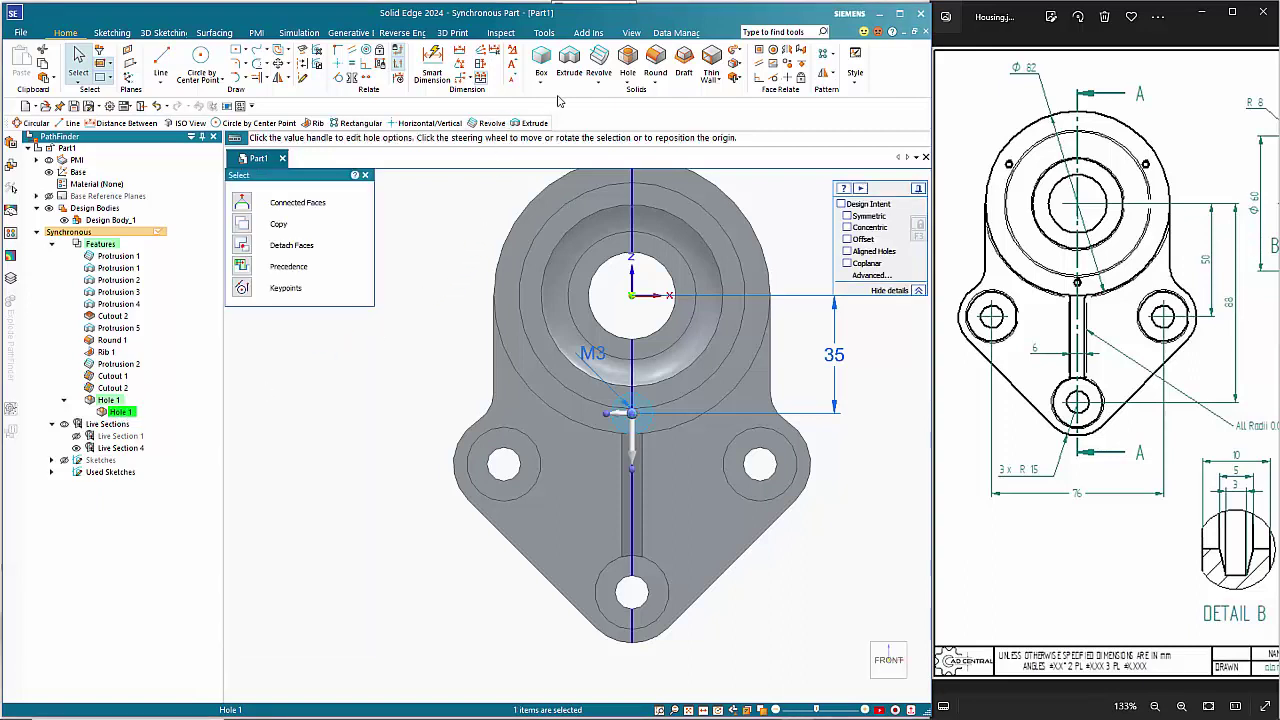
left_click(834, 60)
left_click(870, 80)
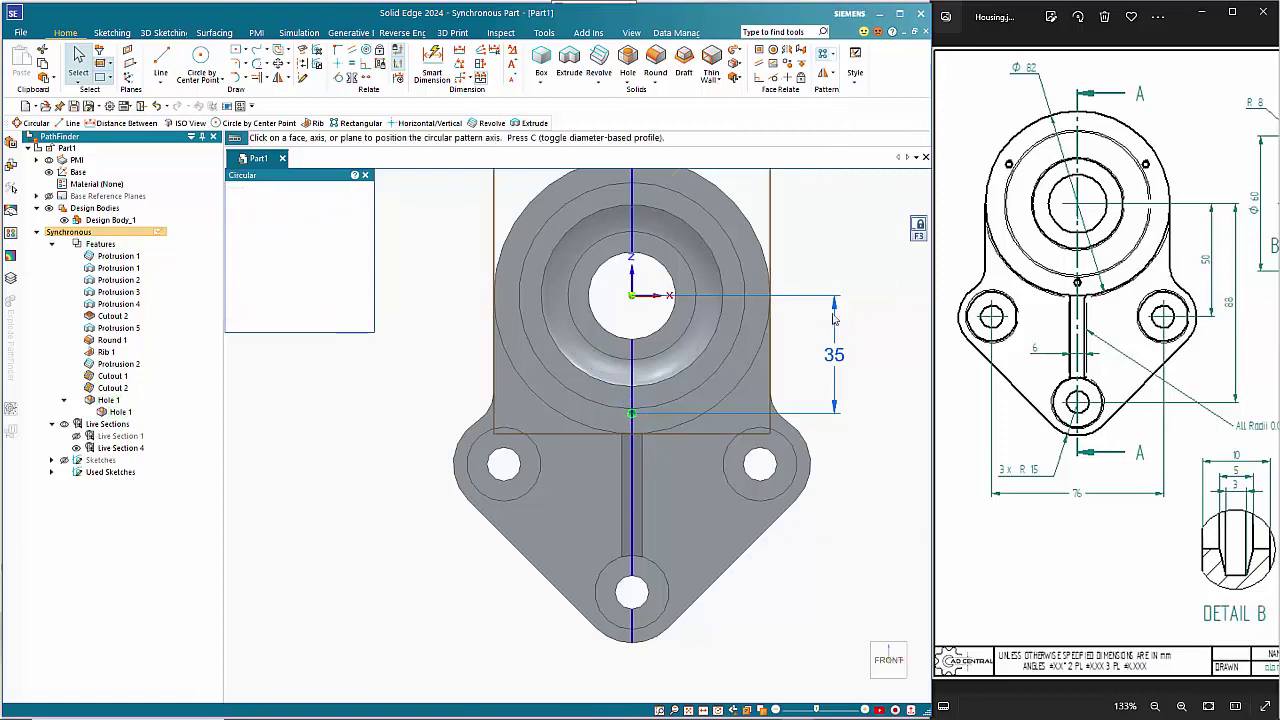
middle_click_drag(766, 363, 684, 396)
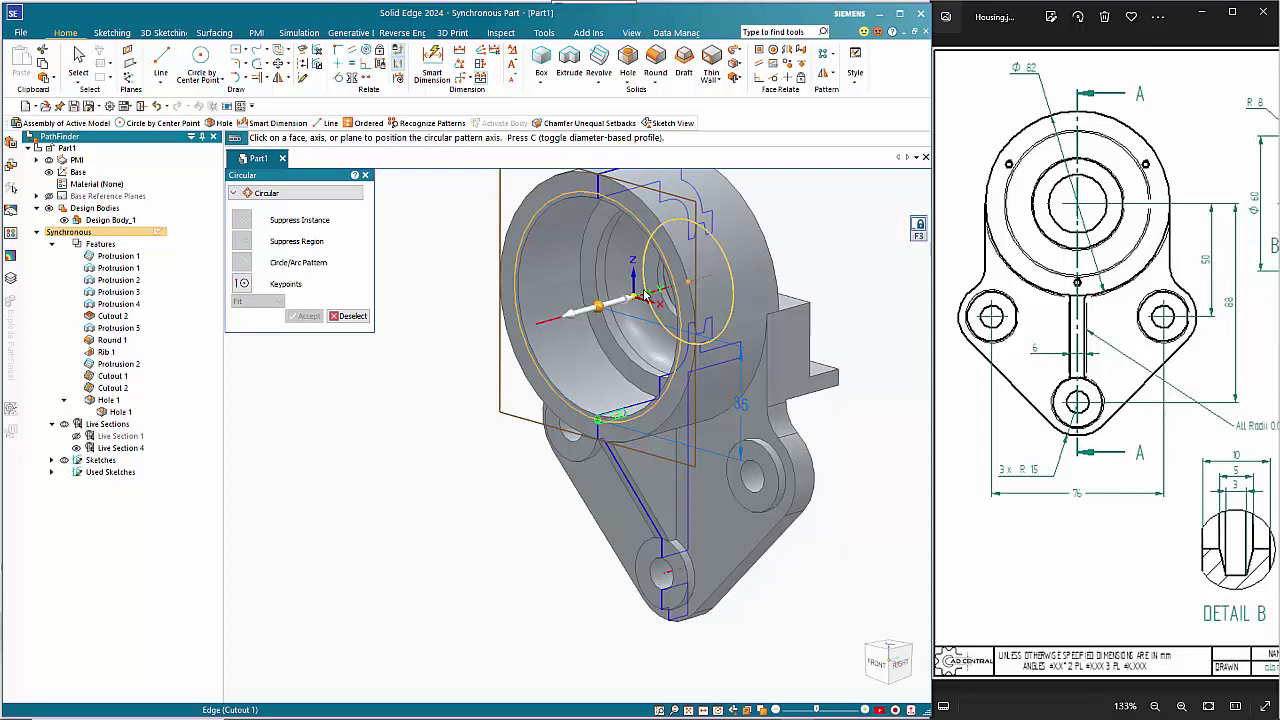
left_click(645, 297)
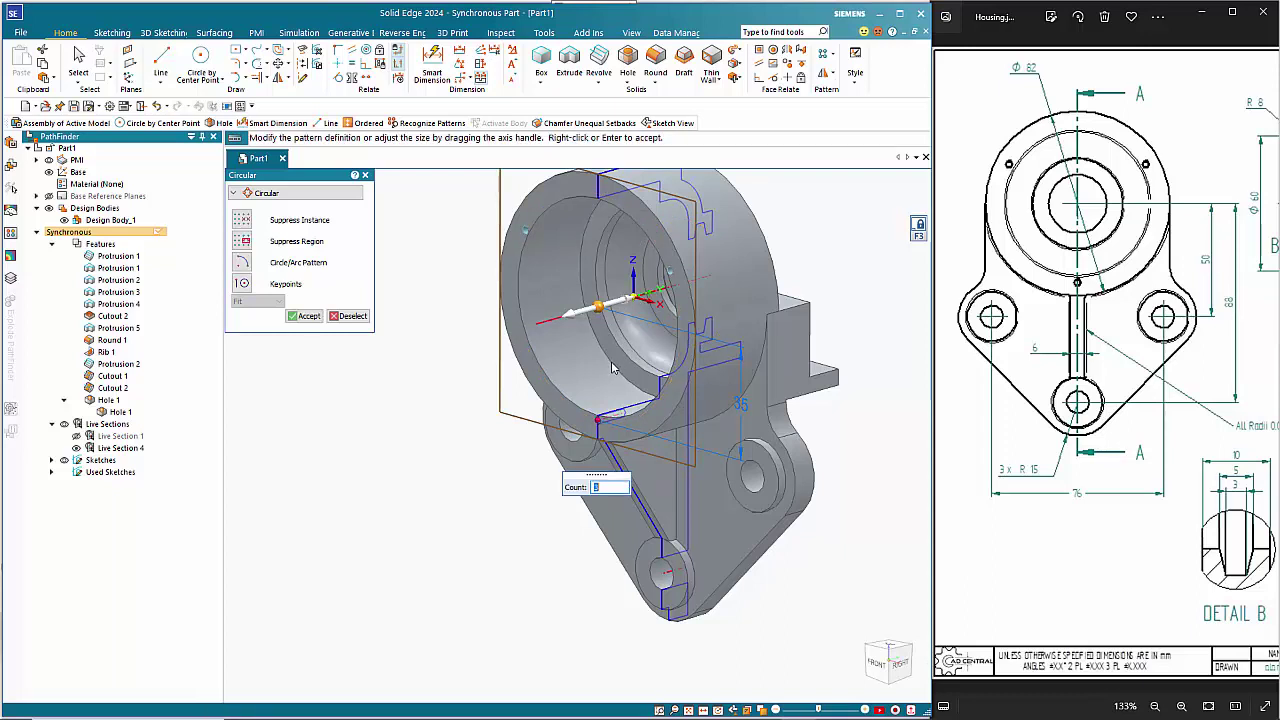
right_click(460, 414)
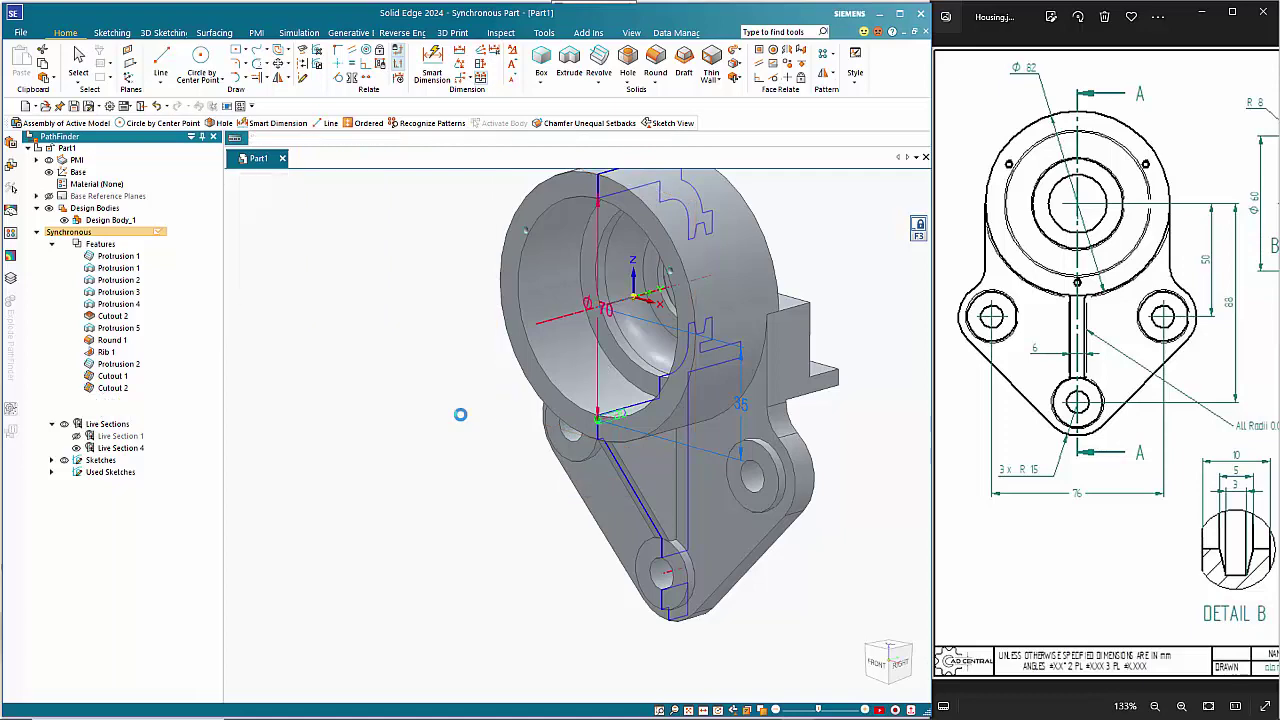
scroll(460, 414, "up", 2)
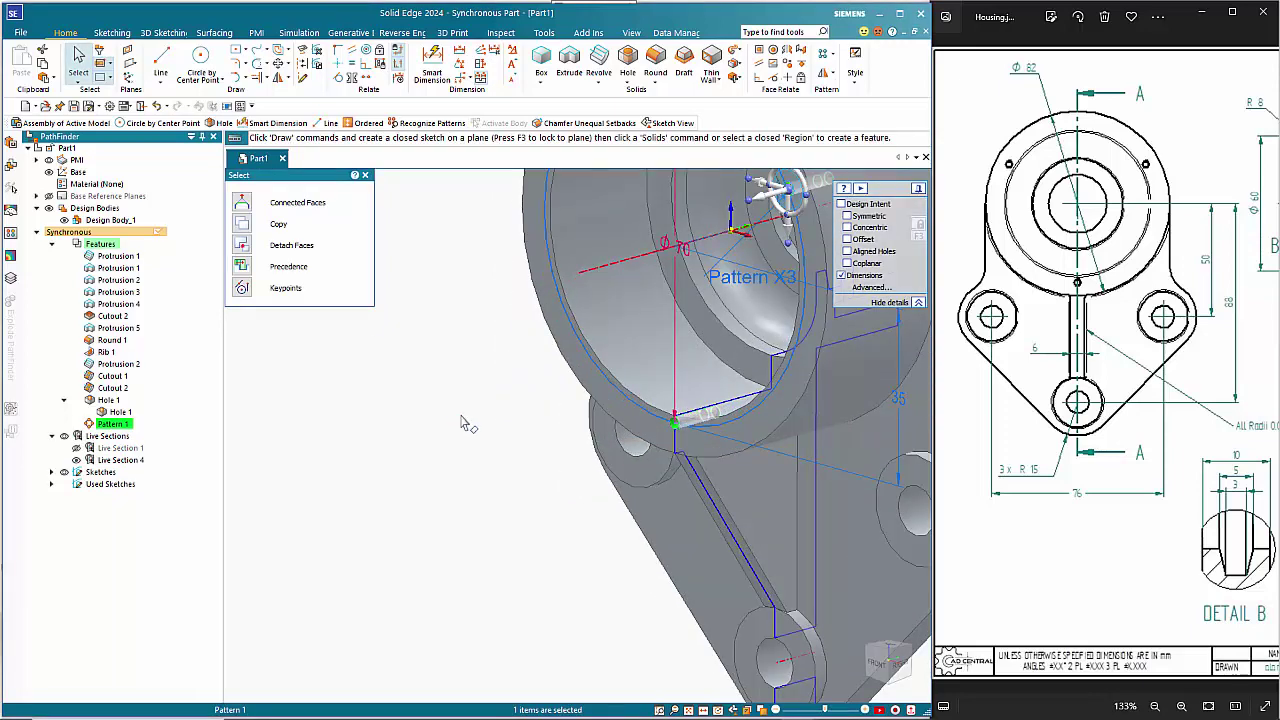
scroll(460, 421, "down", 3)
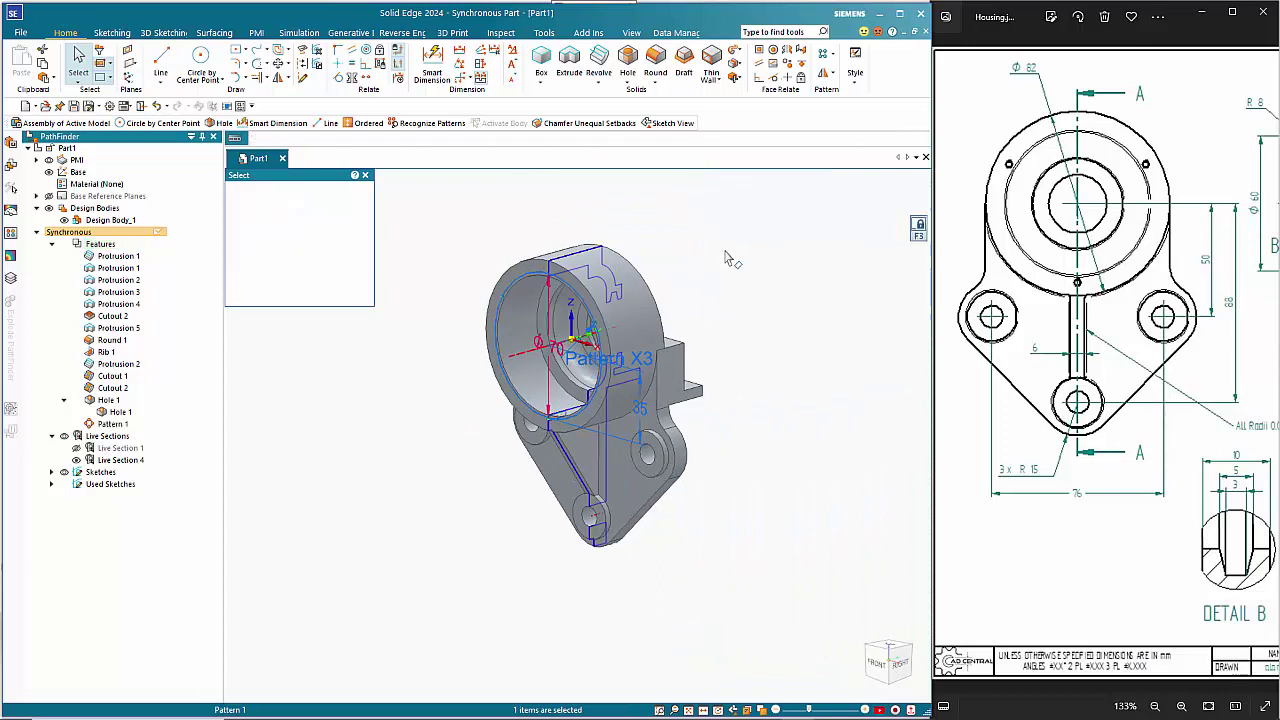
left_click(726, 258)
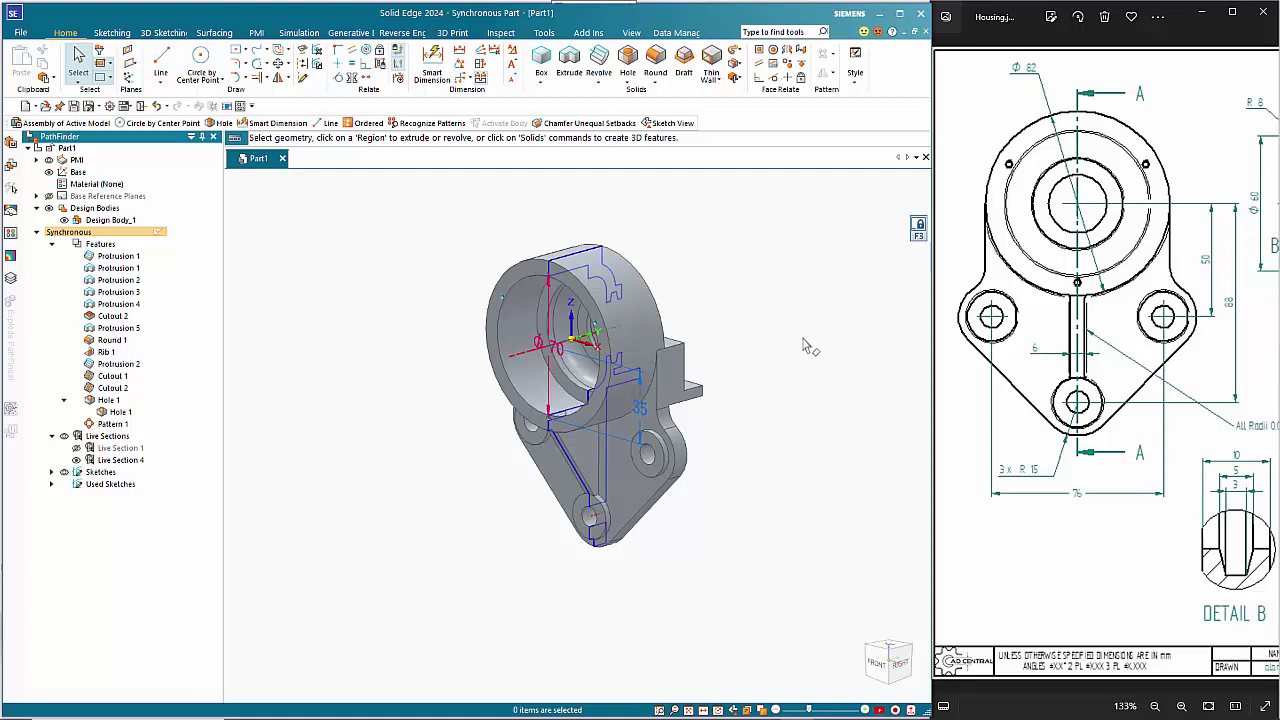
Add a new part body, naming the initial body Housing 1 and the new body End Cap
left_click_drag(1203, 318, 1065, 228)
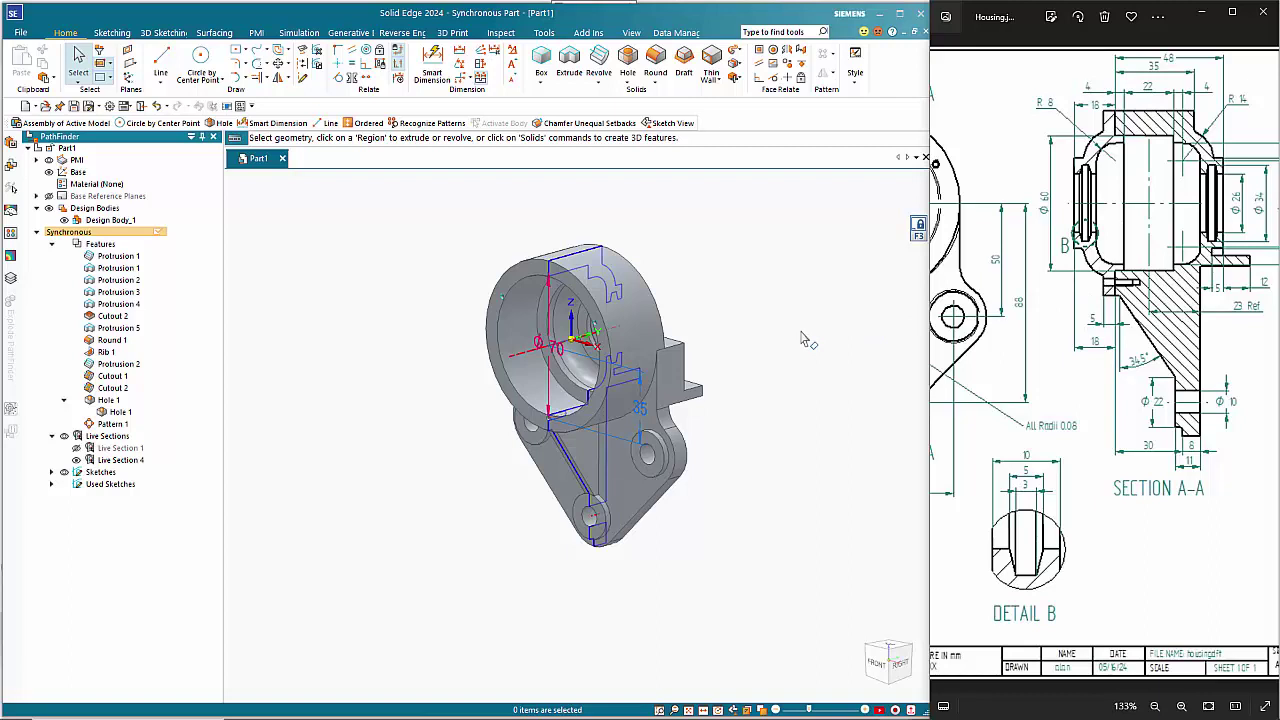
left_click(738, 80)
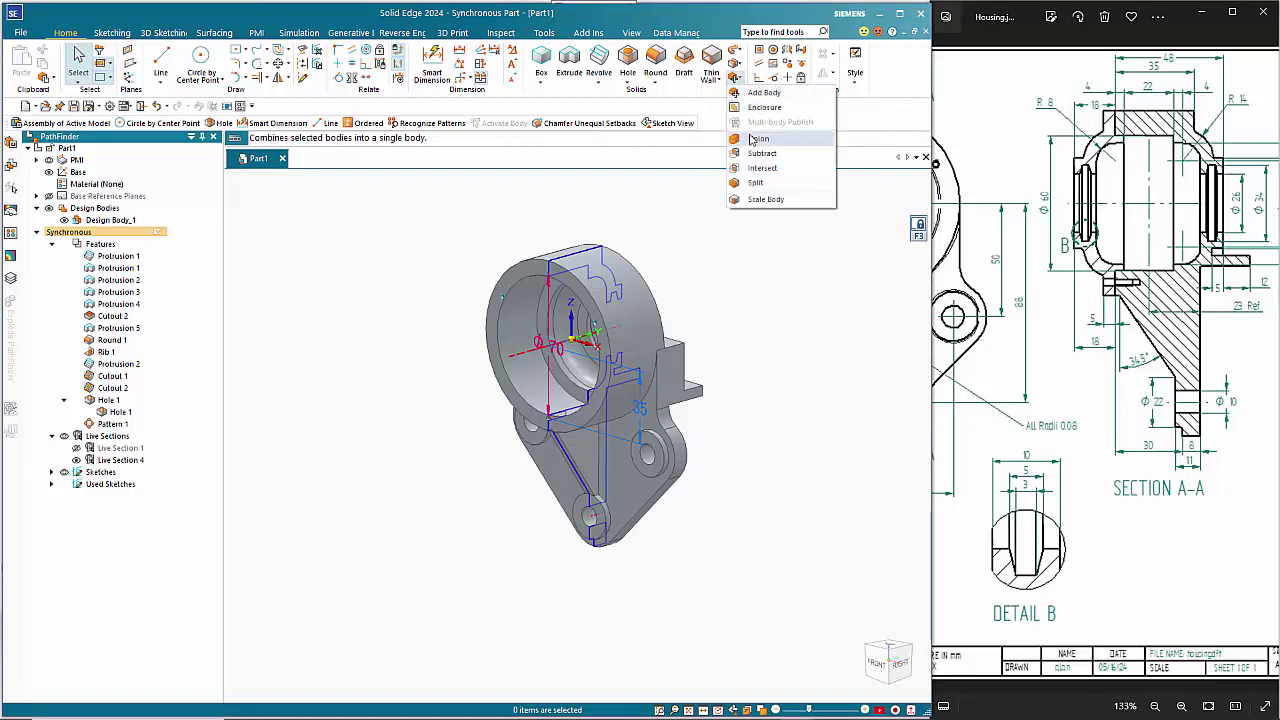
left_click(764, 93)
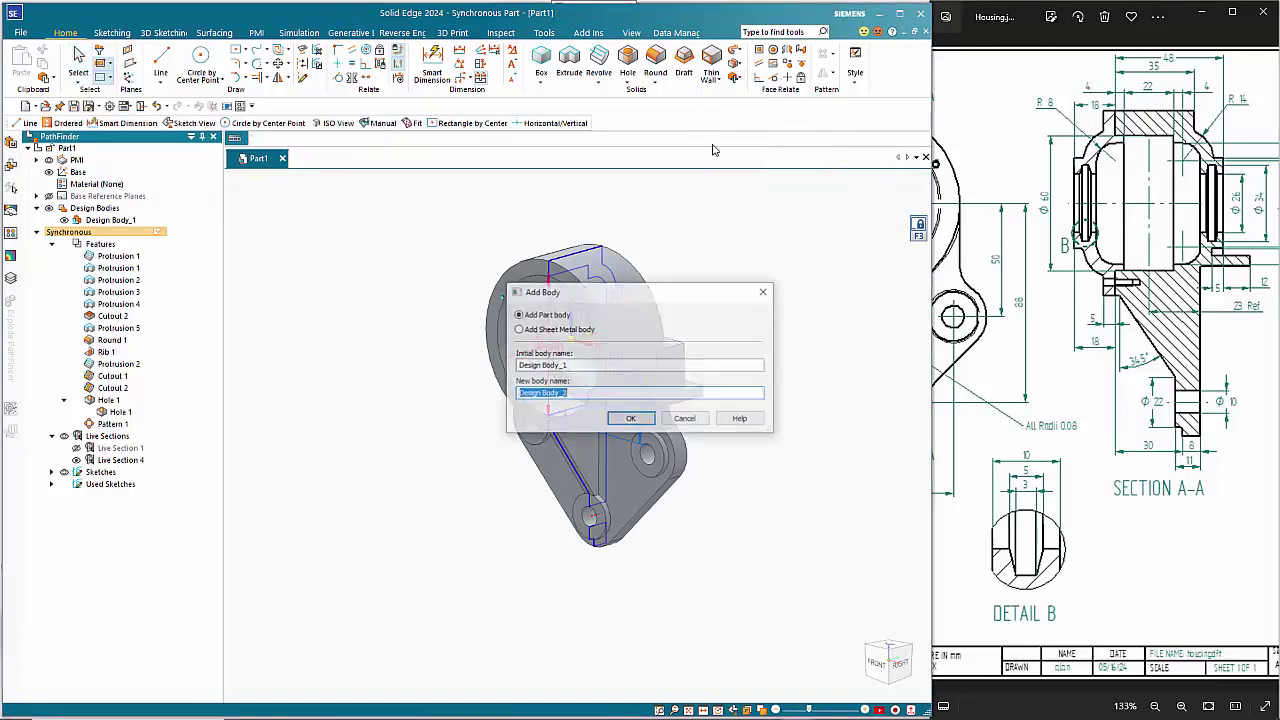
left_click(563, 365)
left_click_drag(563, 365, 509, 366)
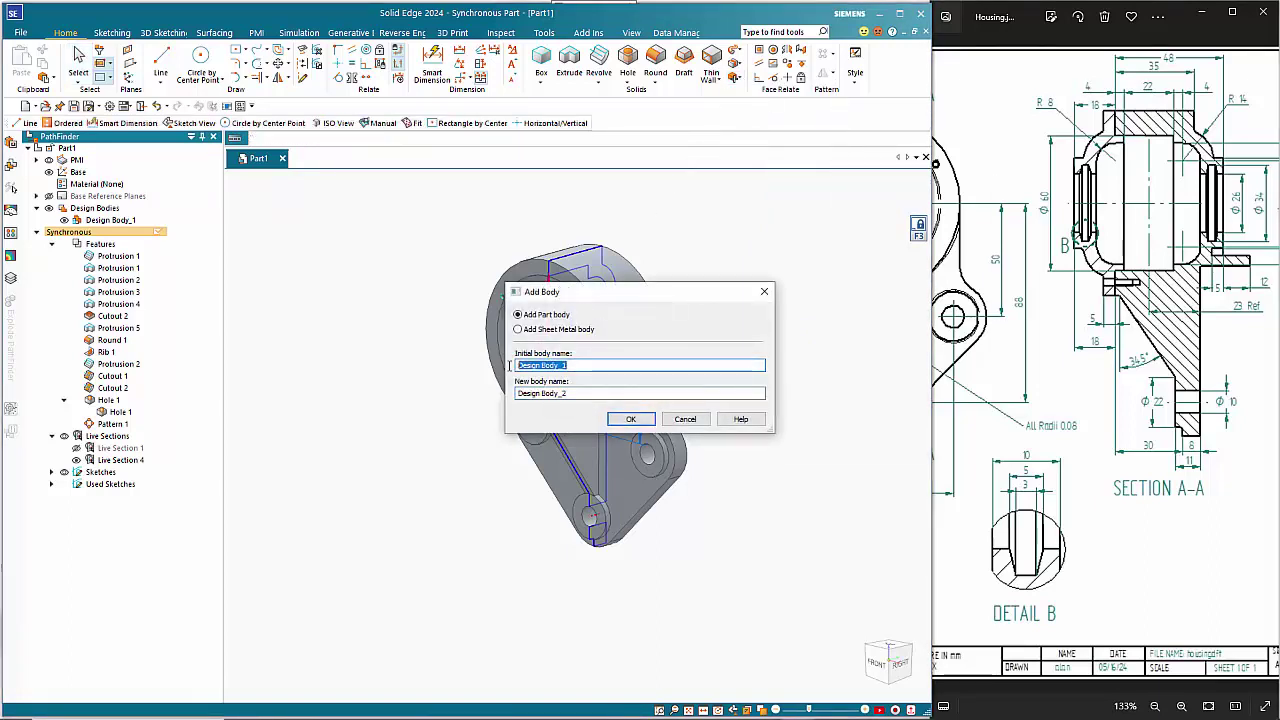
type("Housing 1")
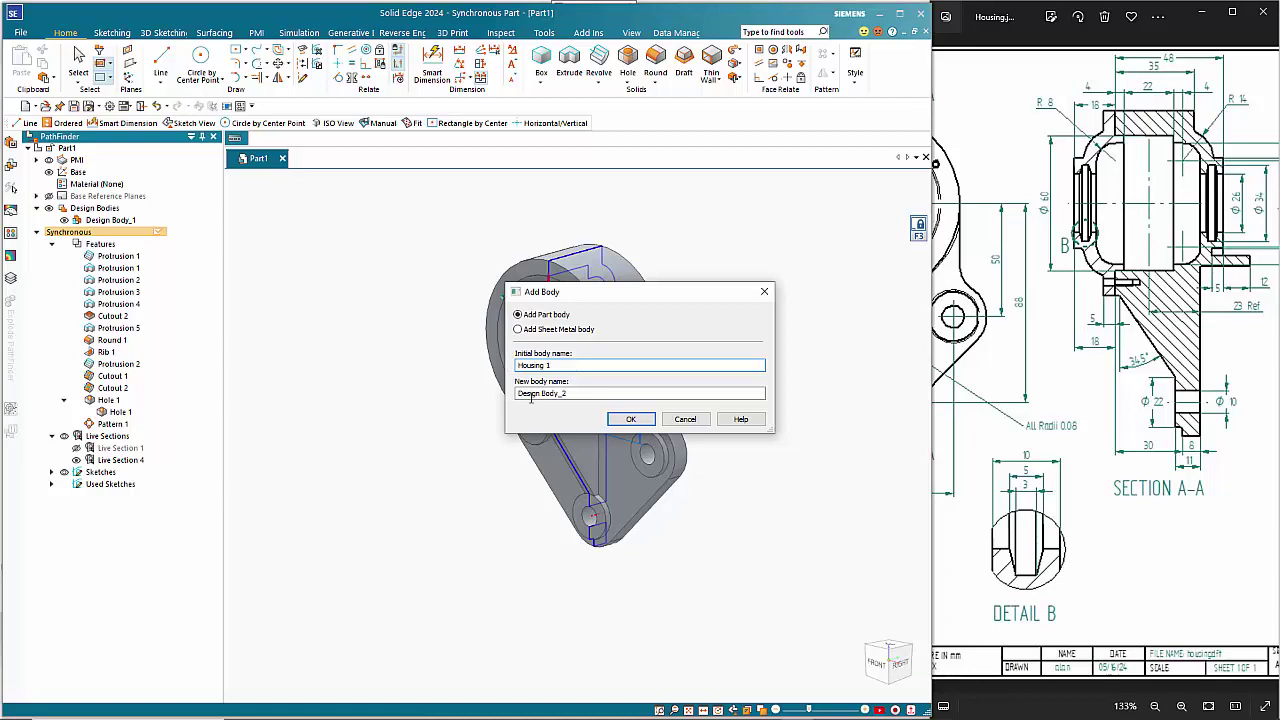
left_click(531, 395)
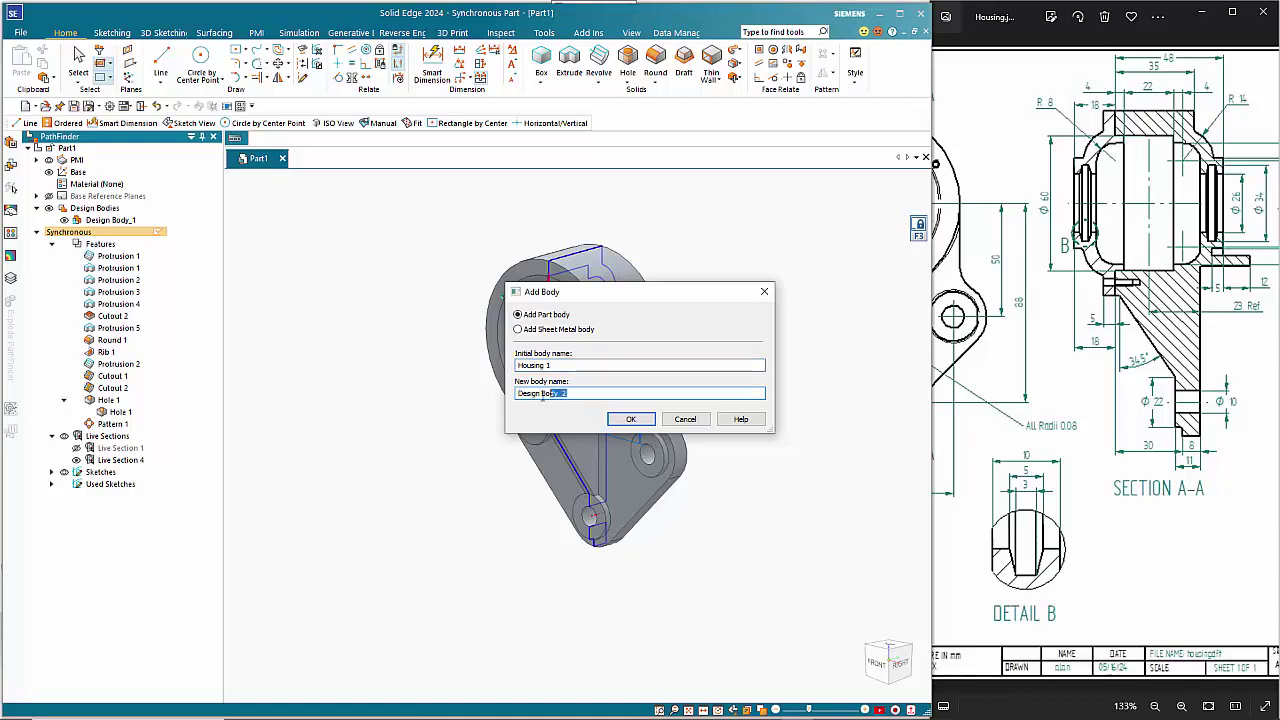
left_click_drag(542, 395, 511, 396)
type("End Cap")
left_click(628, 419)
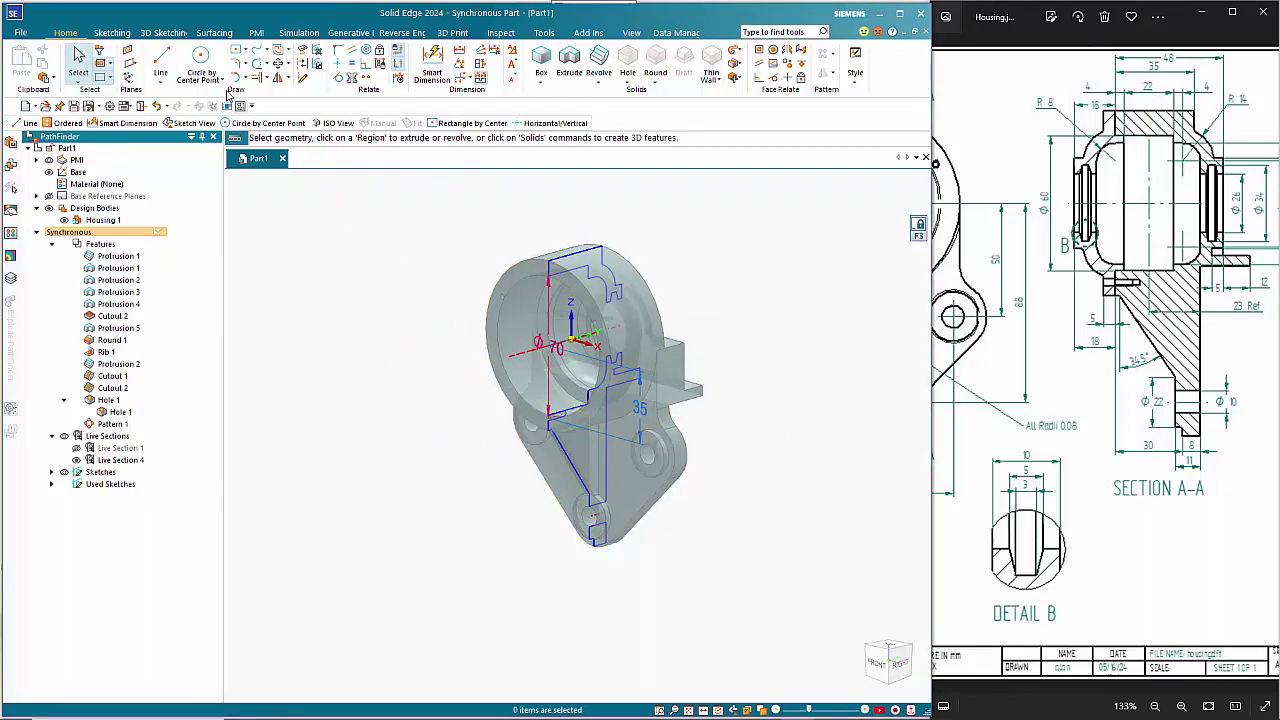
Hide the existing sketches, lock line sketching to the vertical YZ plane through the cylinder axis, and view that plane straight on
left_click(170, 62)
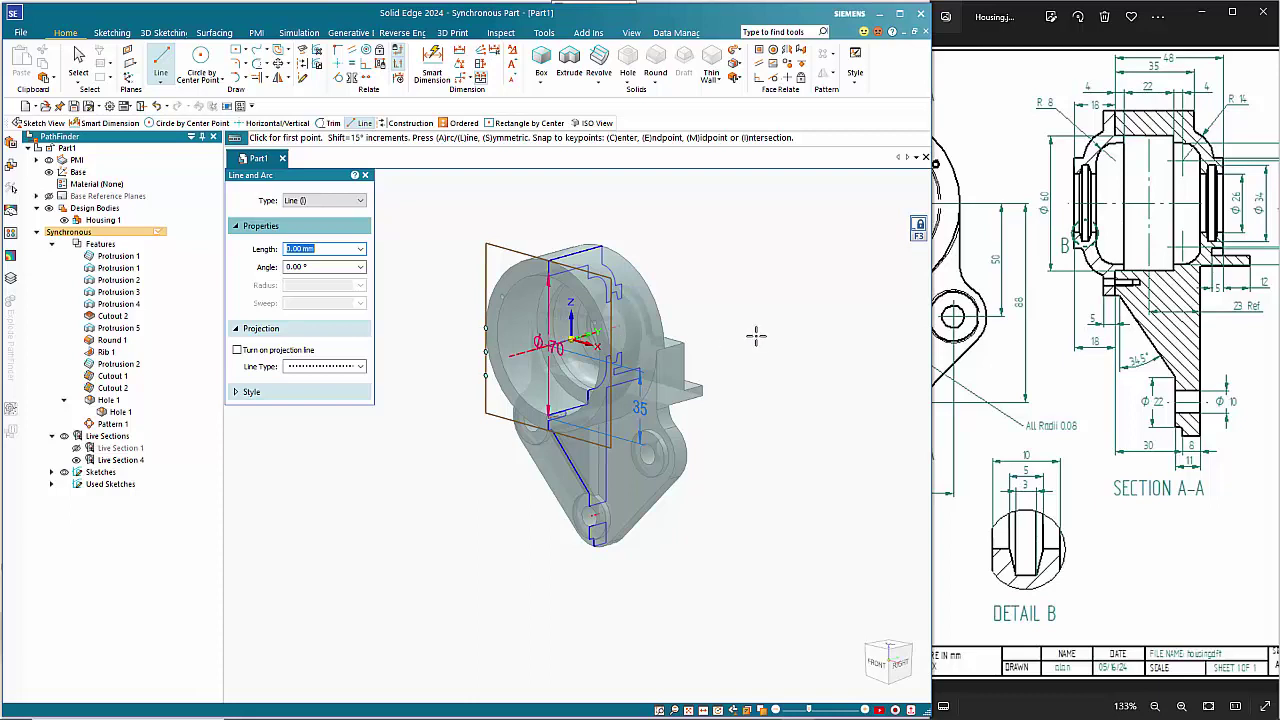
middle_click_drag(757, 334, 697, 343)
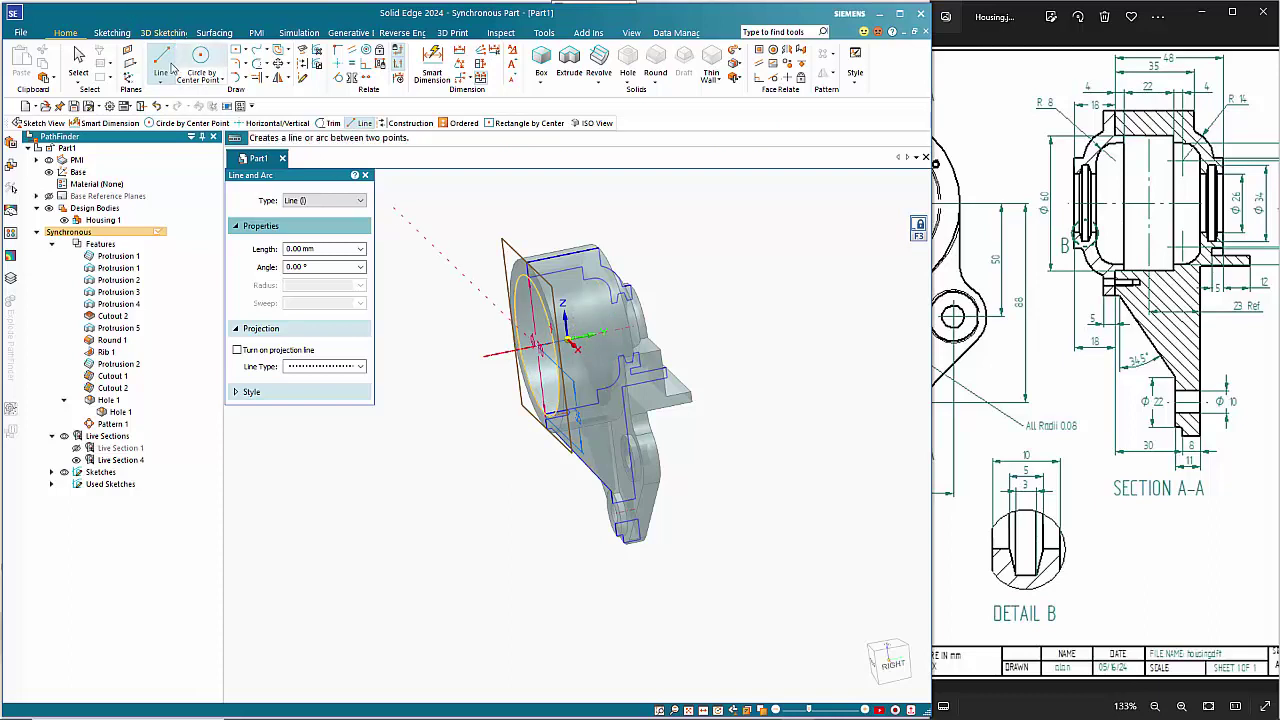
left_click(158, 65)
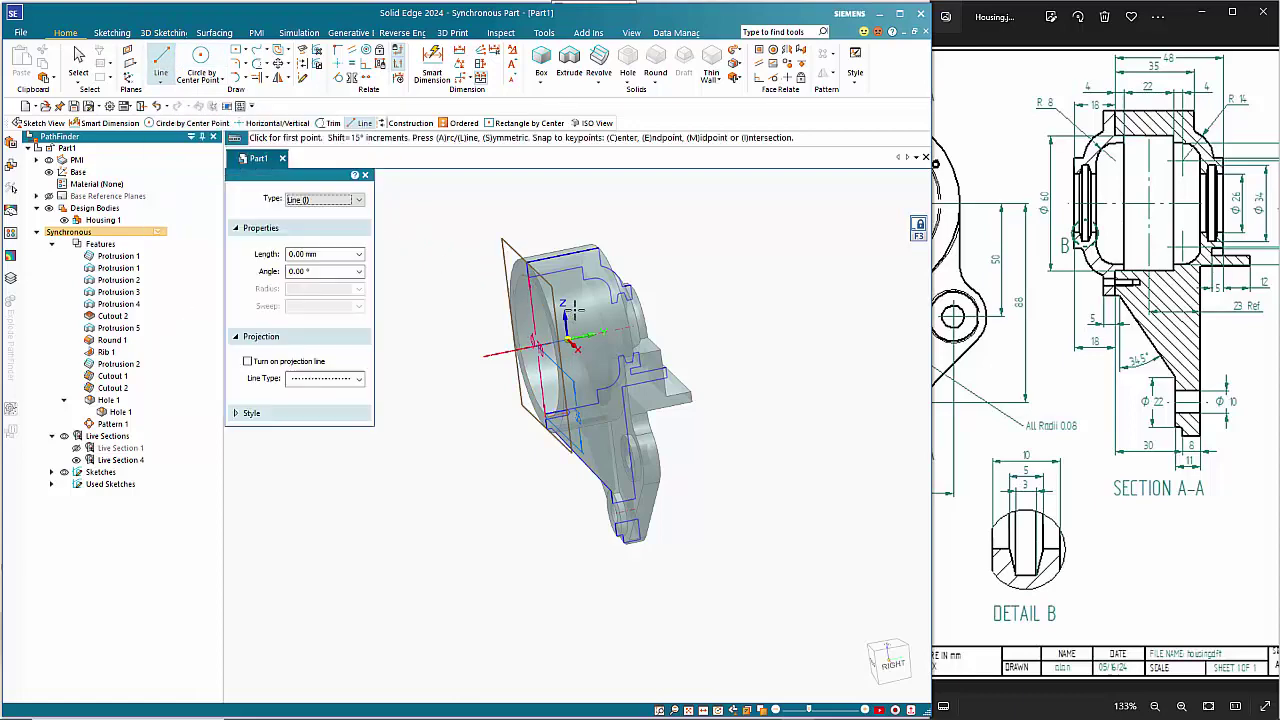
left_click(920, 236)
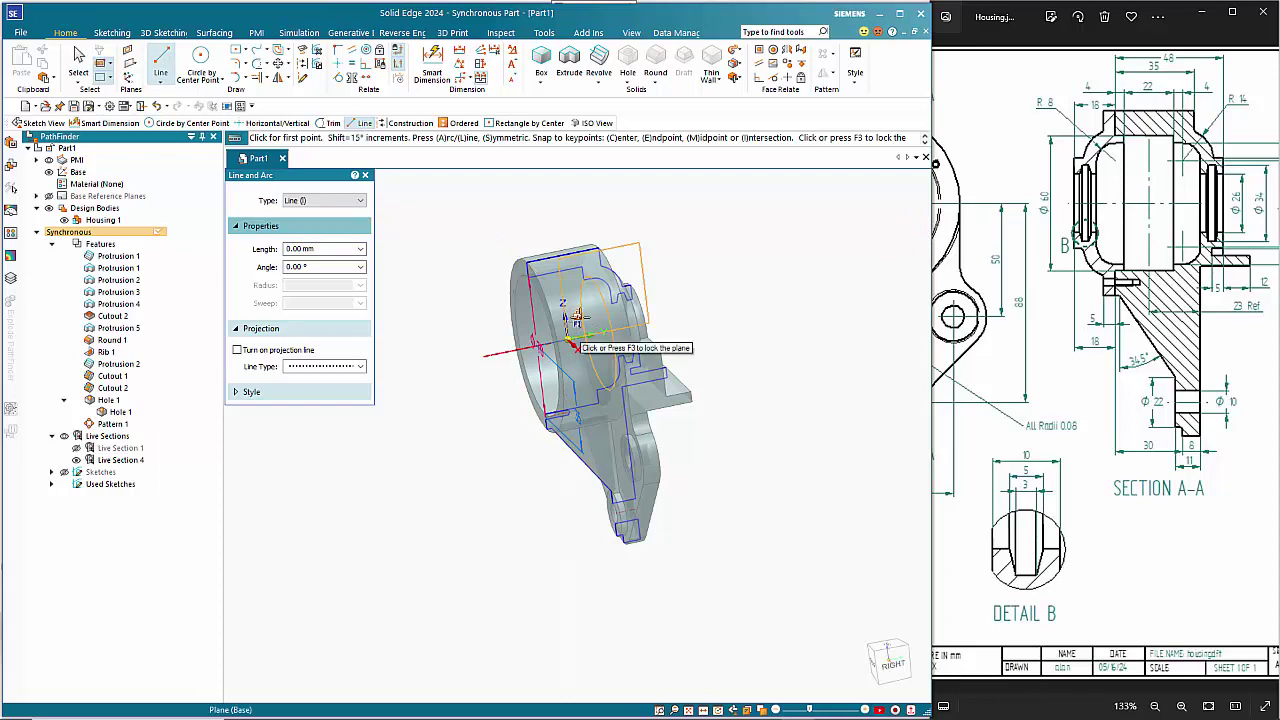
key("F3")
key("ctrl+h")
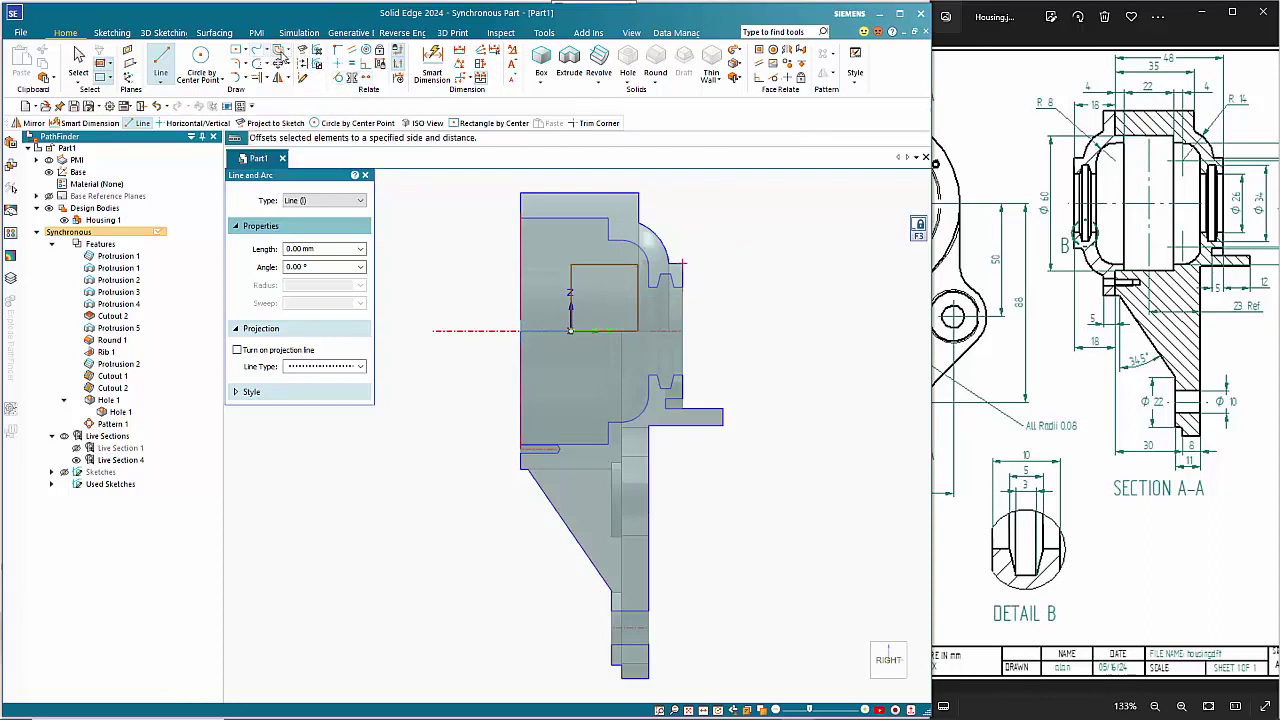
Project the upper section outline of the housing's domed end, including its groove, inner step and outer arc, into the sketch
left_click(302, 49)
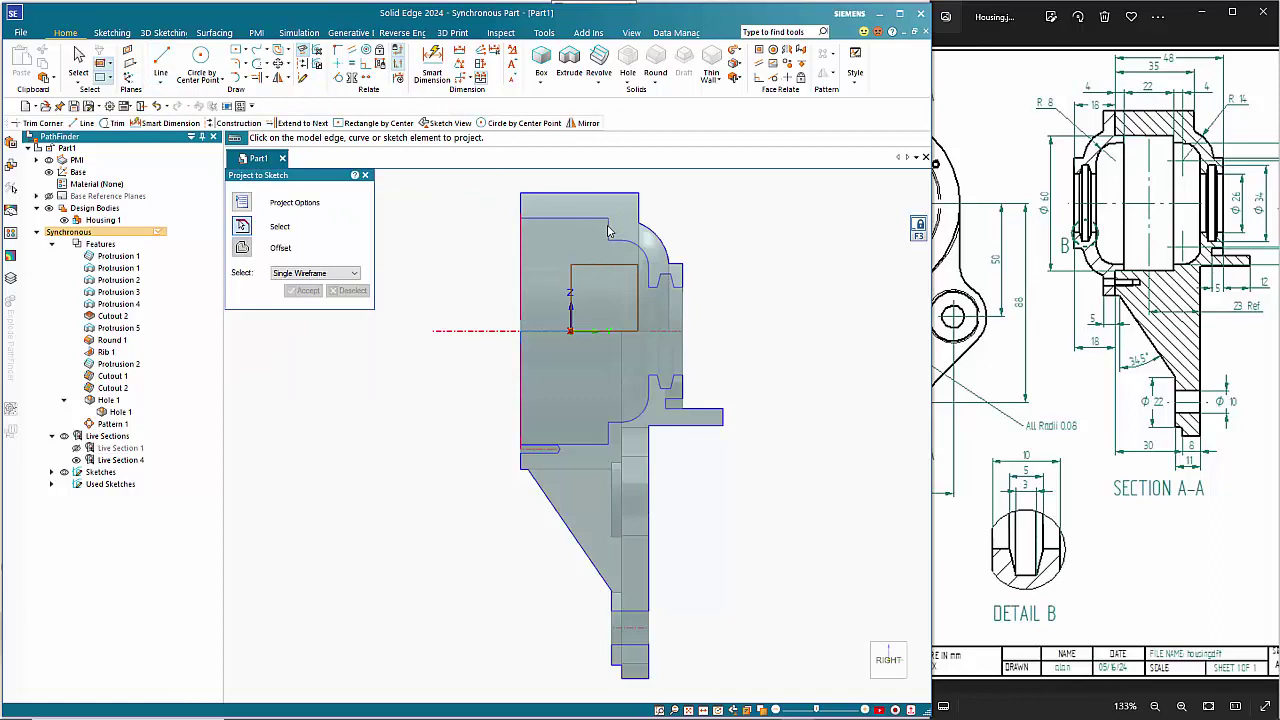
left_click(648, 277)
left_click(653, 287)
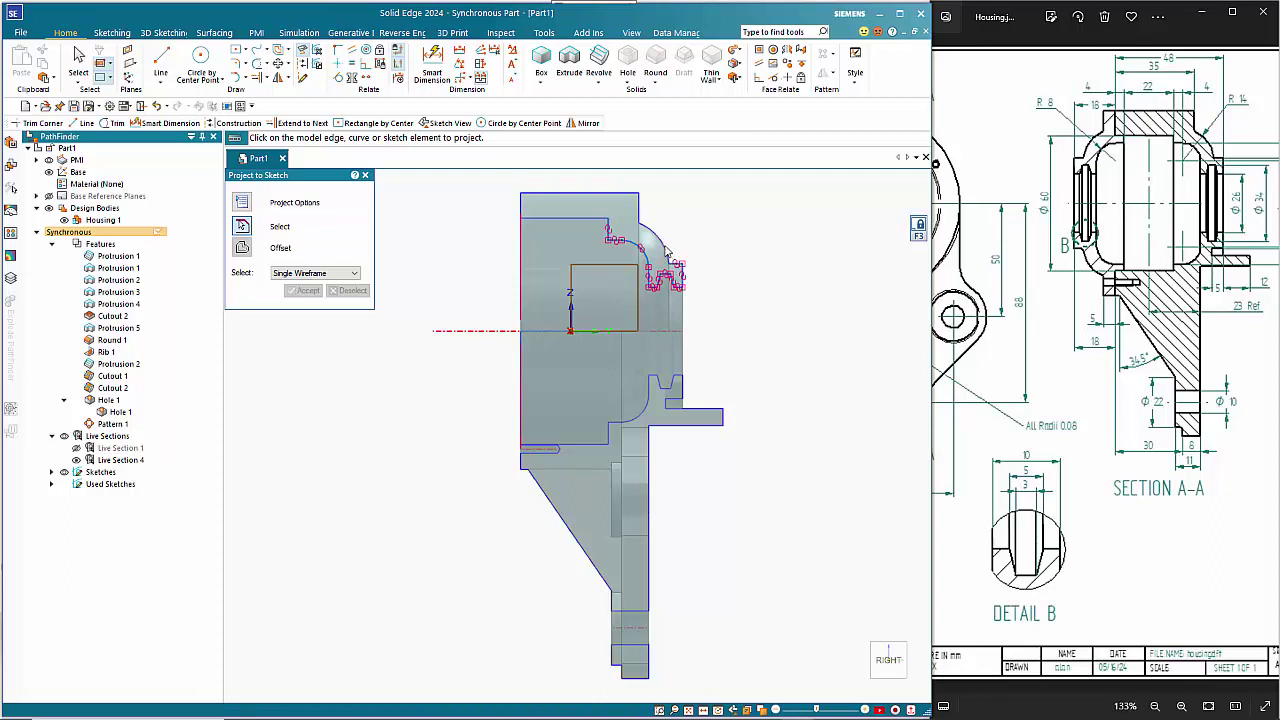
left_click(662, 250)
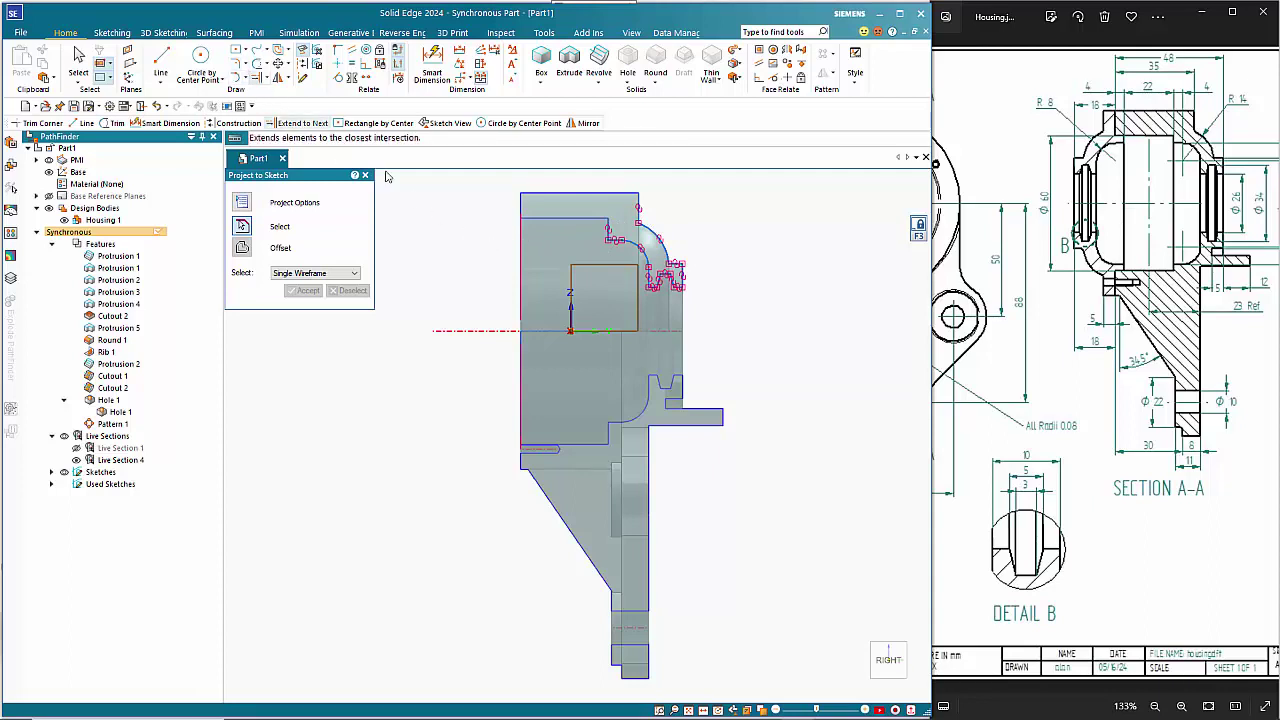
key("Escape")
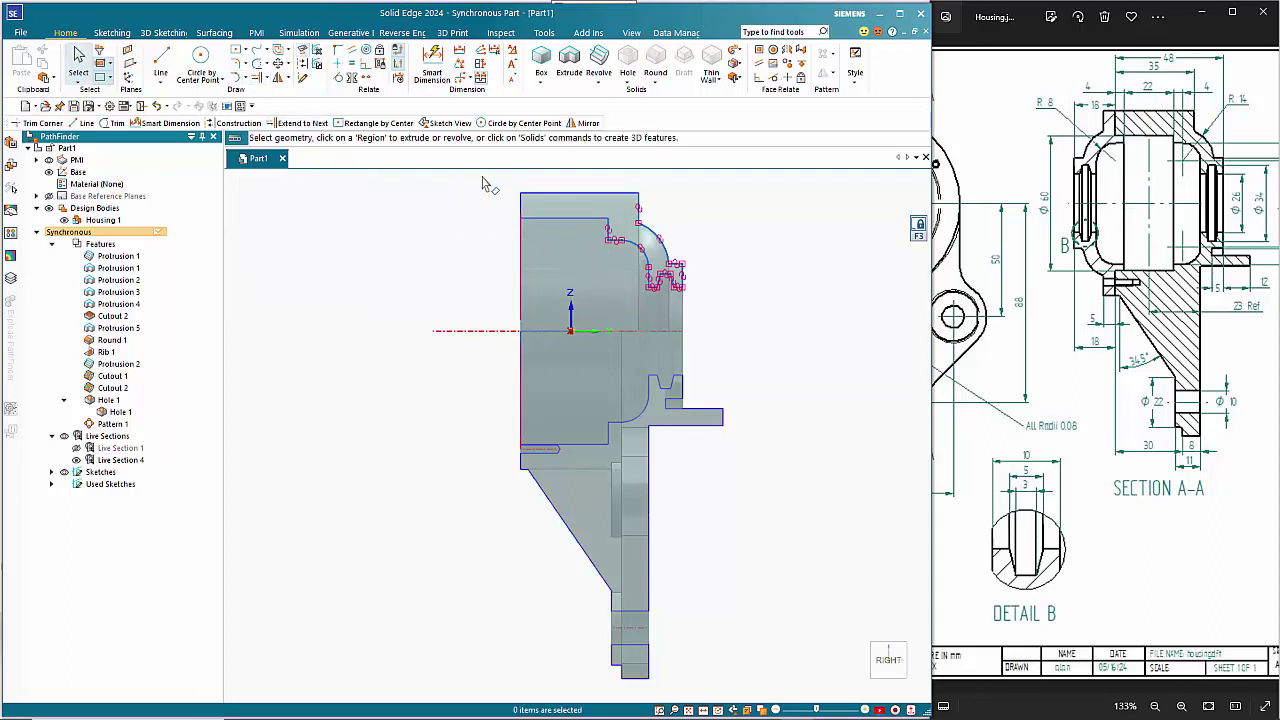
Mirror the projected profile about the vertical Z axis to the housing's open end without keeping a copy
left_click_drag(586, 175, 708, 300)
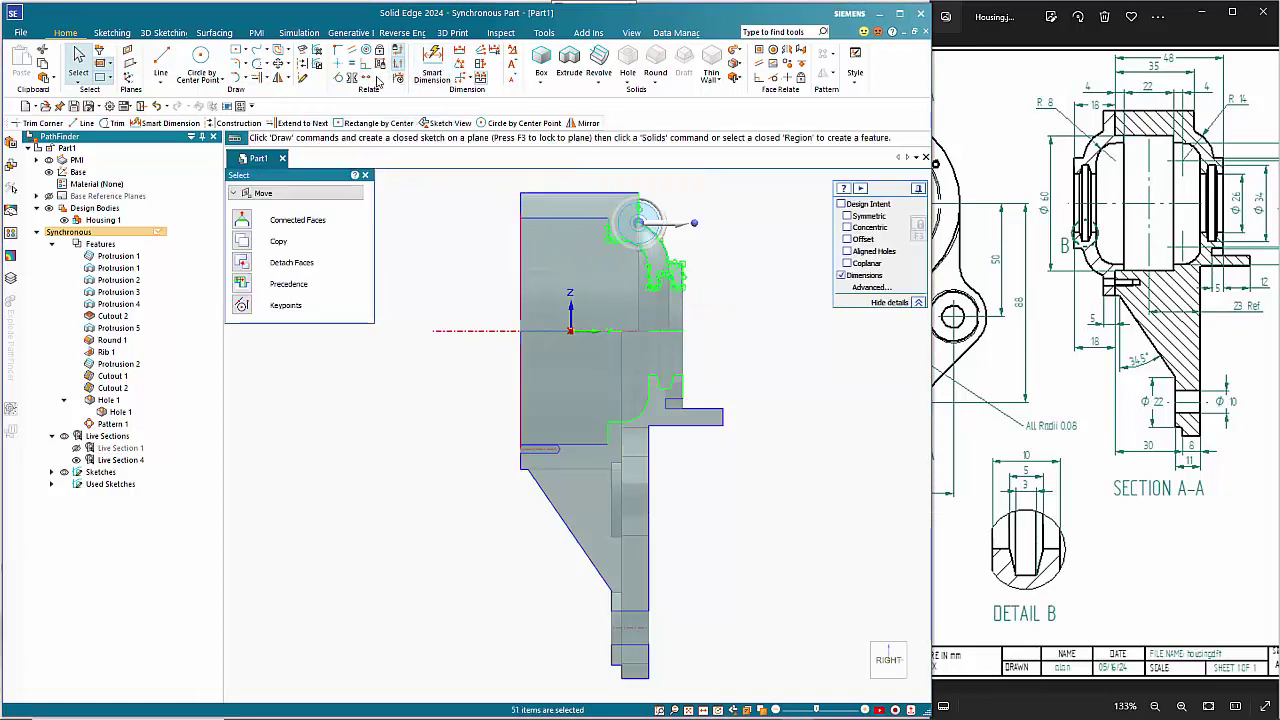
left_click(281, 78)
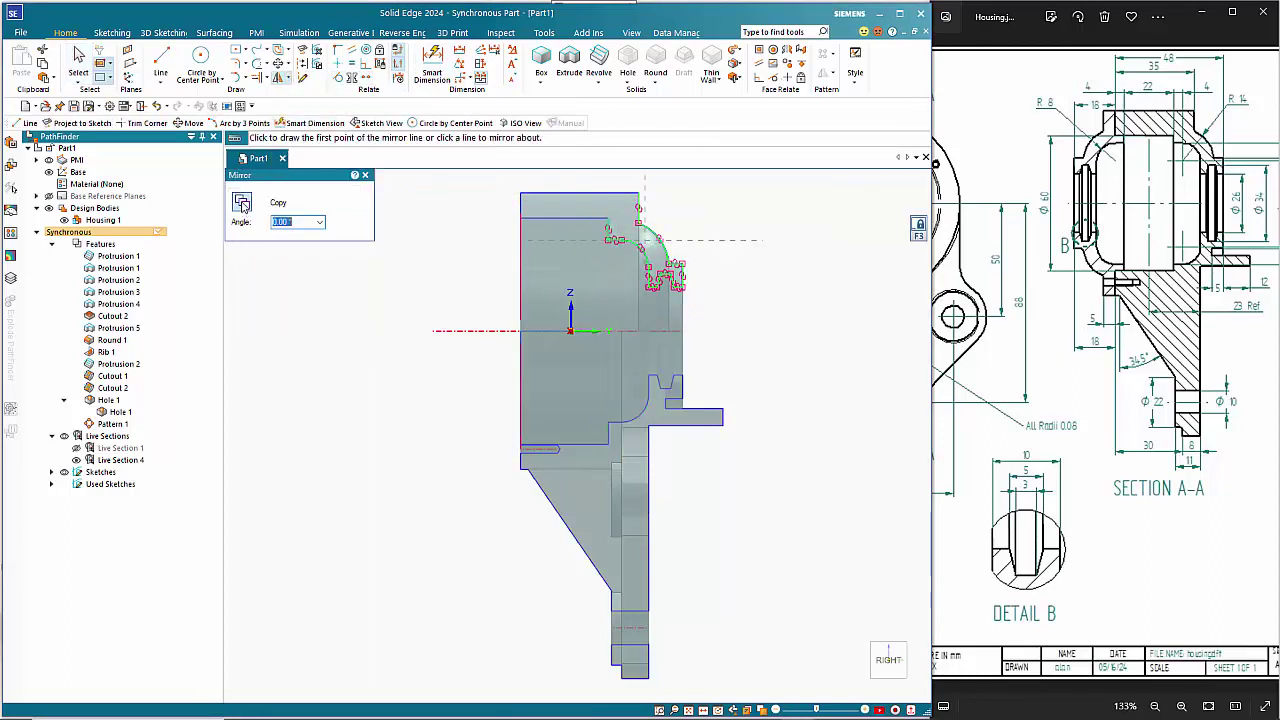
left_click(569, 318)
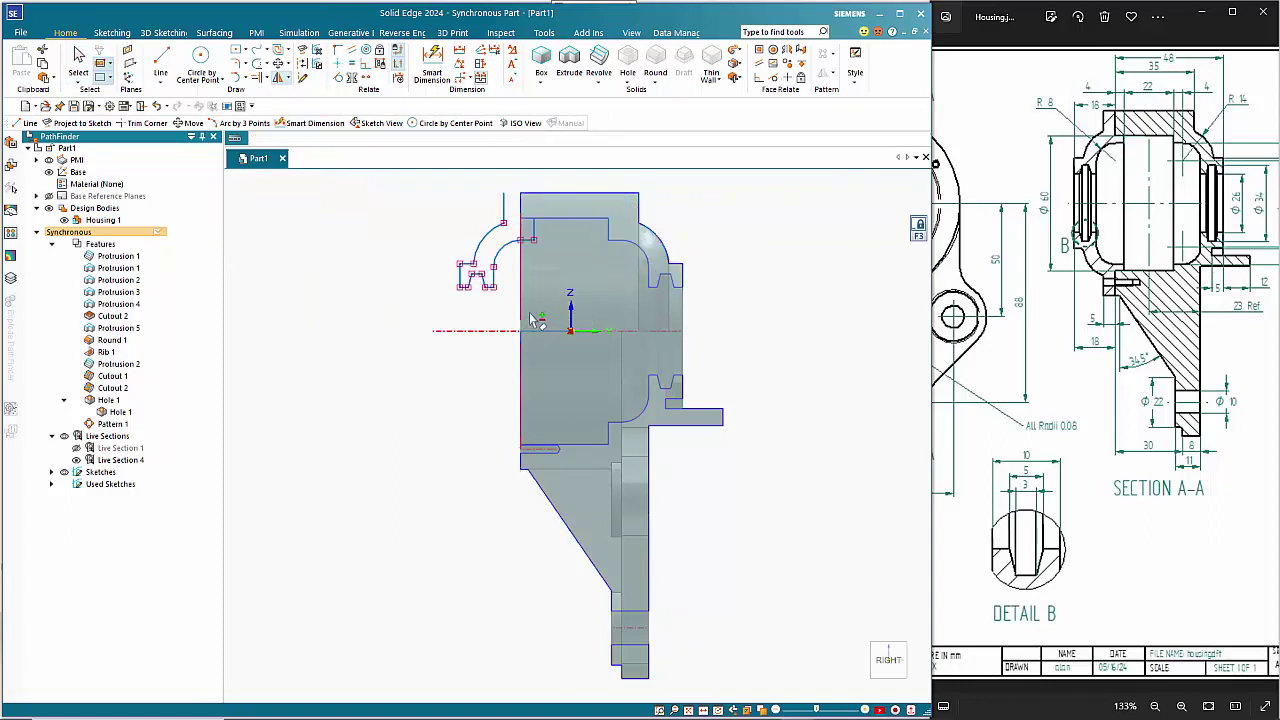
Close the mirrored profile with lines 5 mm across its rim, 7.43 mm down the housing's end face and 4 mm along the bore
scroll(503, 193, "up", 5)
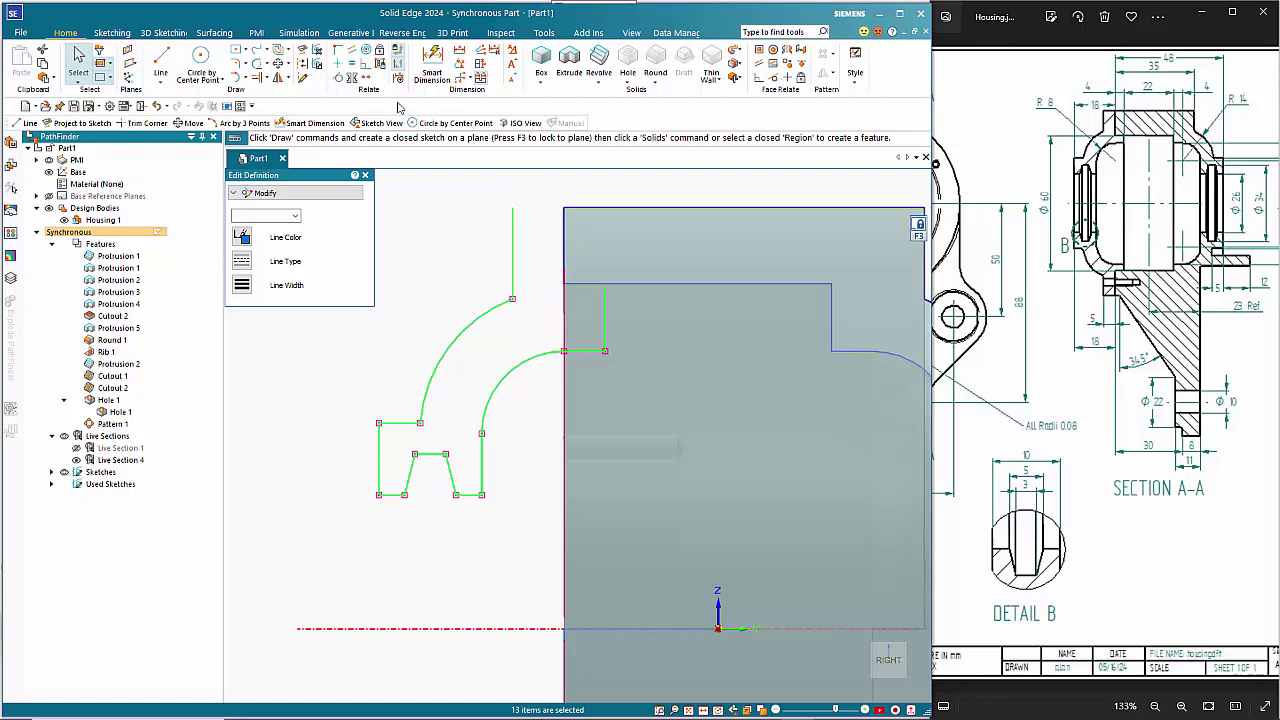
left_click(165, 57)
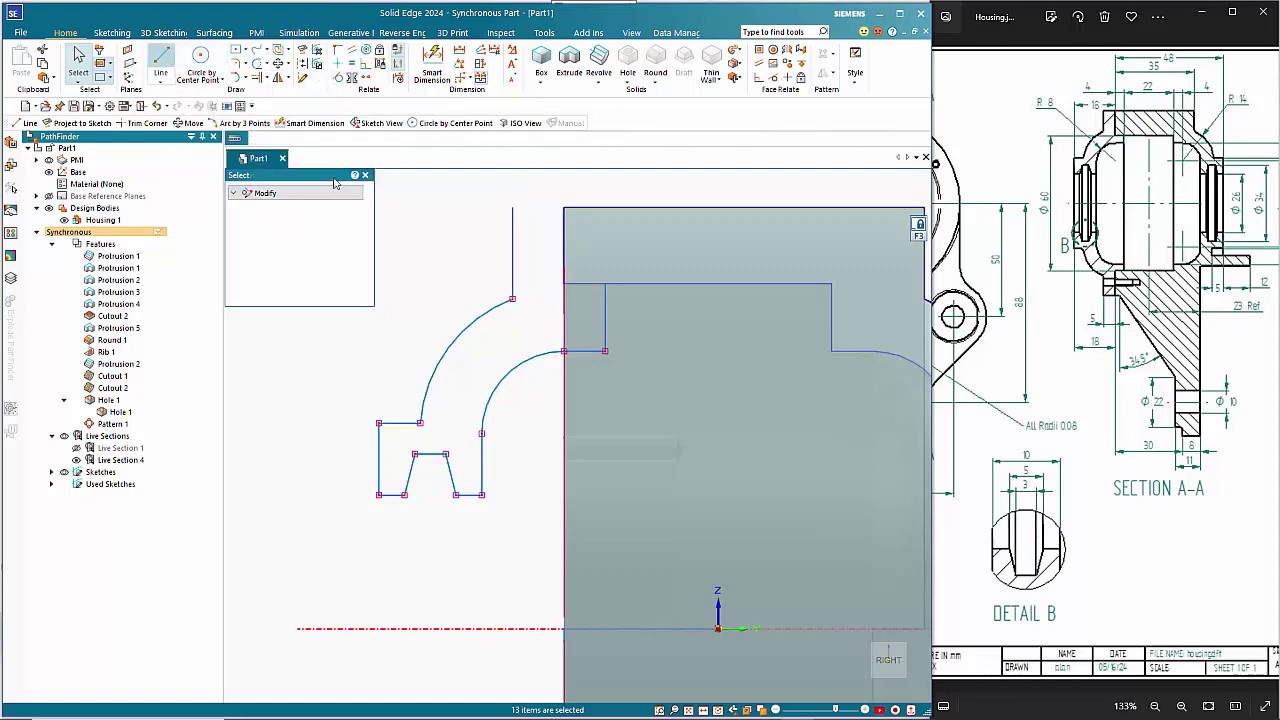
left_click(512, 207)
left_click(564, 207)
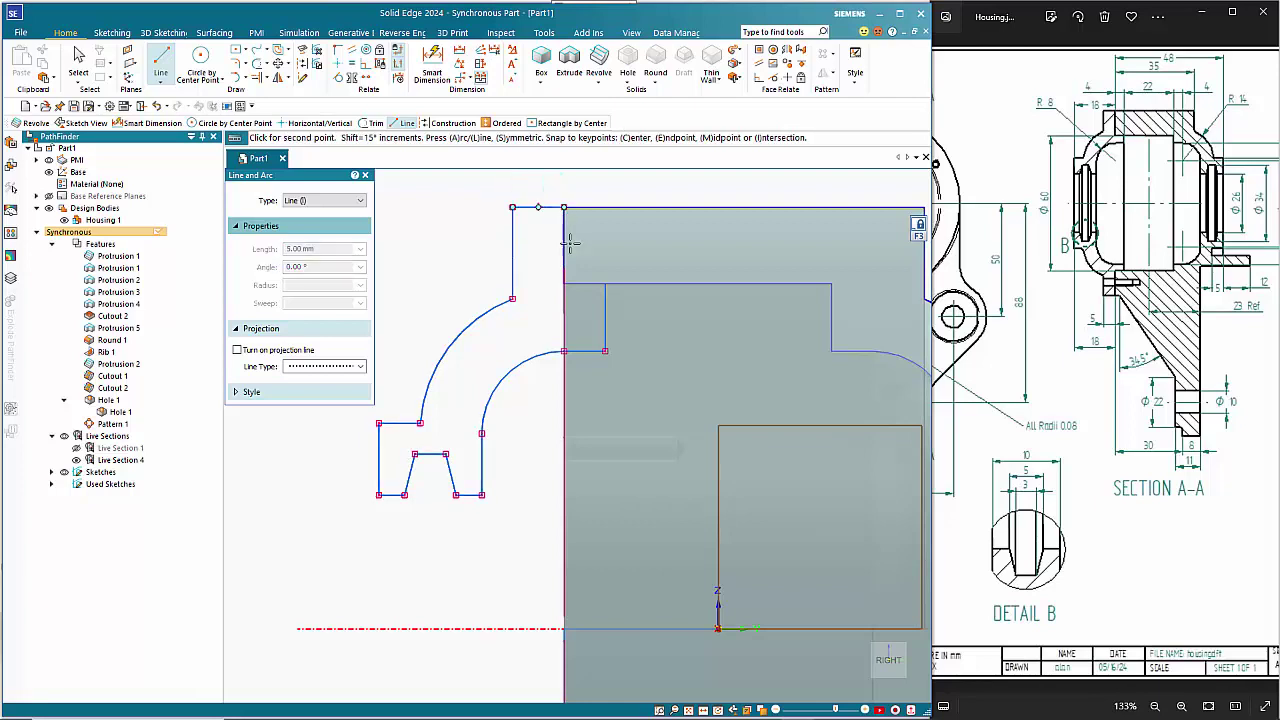
left_click(565, 283)
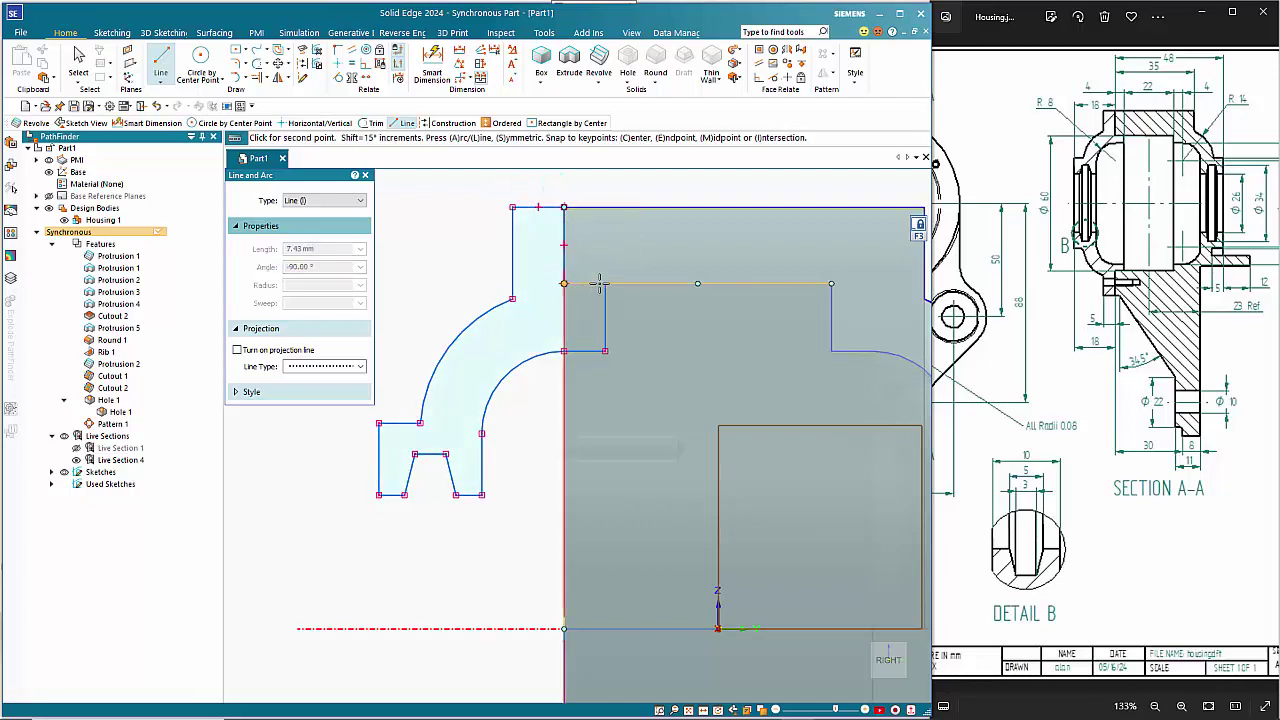
left_click(605, 284)
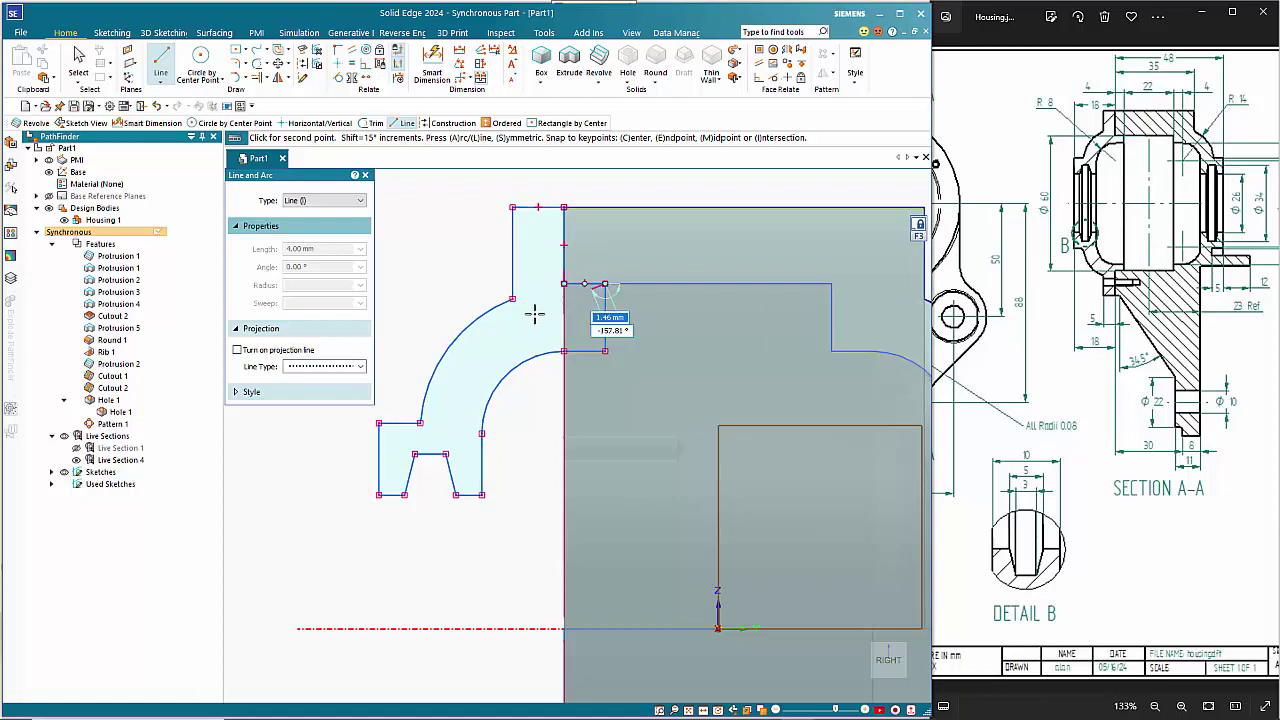
key("Escape")
scroll(544, 332, "down", 5)
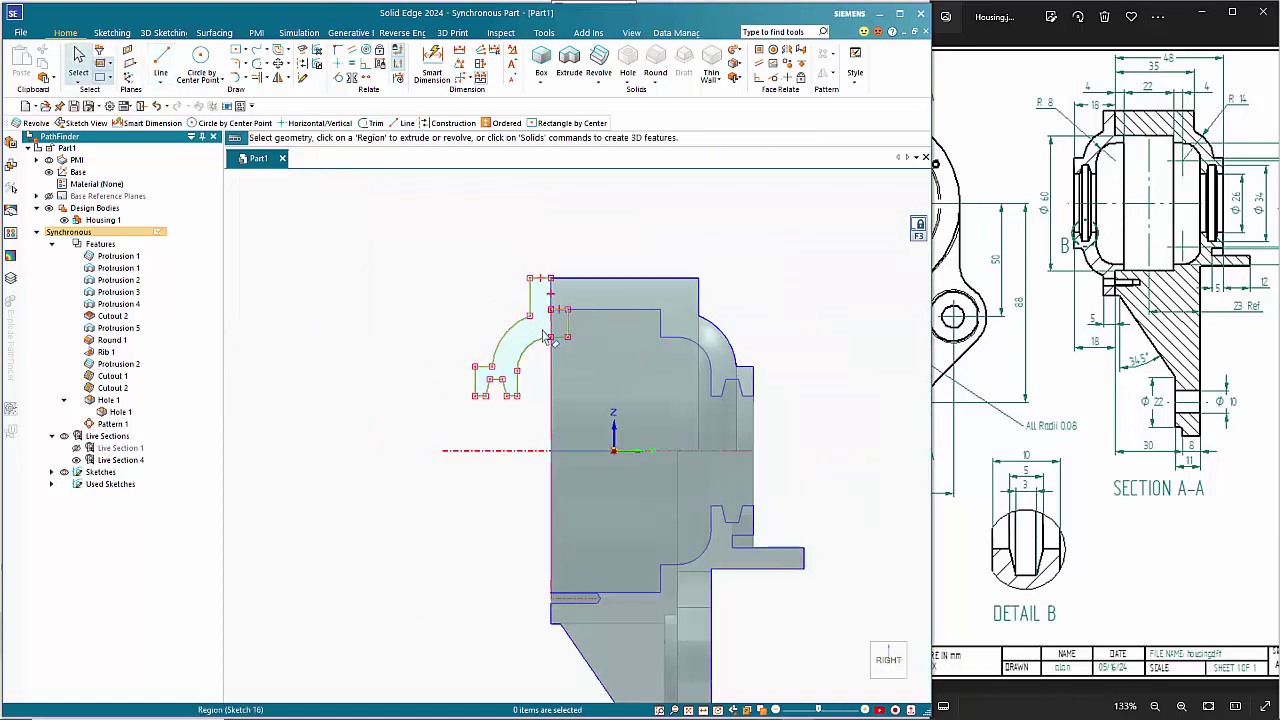
Revolve the closed profile a full turn around the cylinder axis to form the End Cap body
mouse_move(549, 332)
middle_mouse_down()
mouse_move(584, 330)
mouse_move(617, 368)
middle_mouse_up()
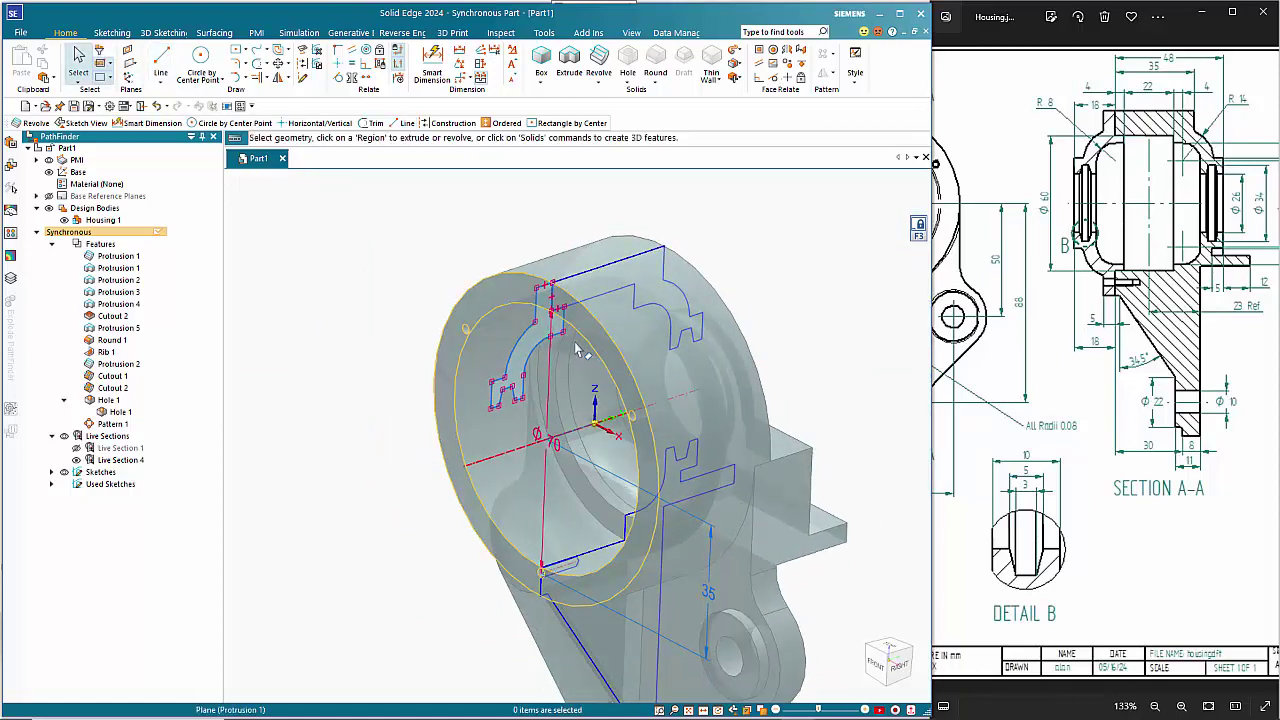
left_click(598, 60)
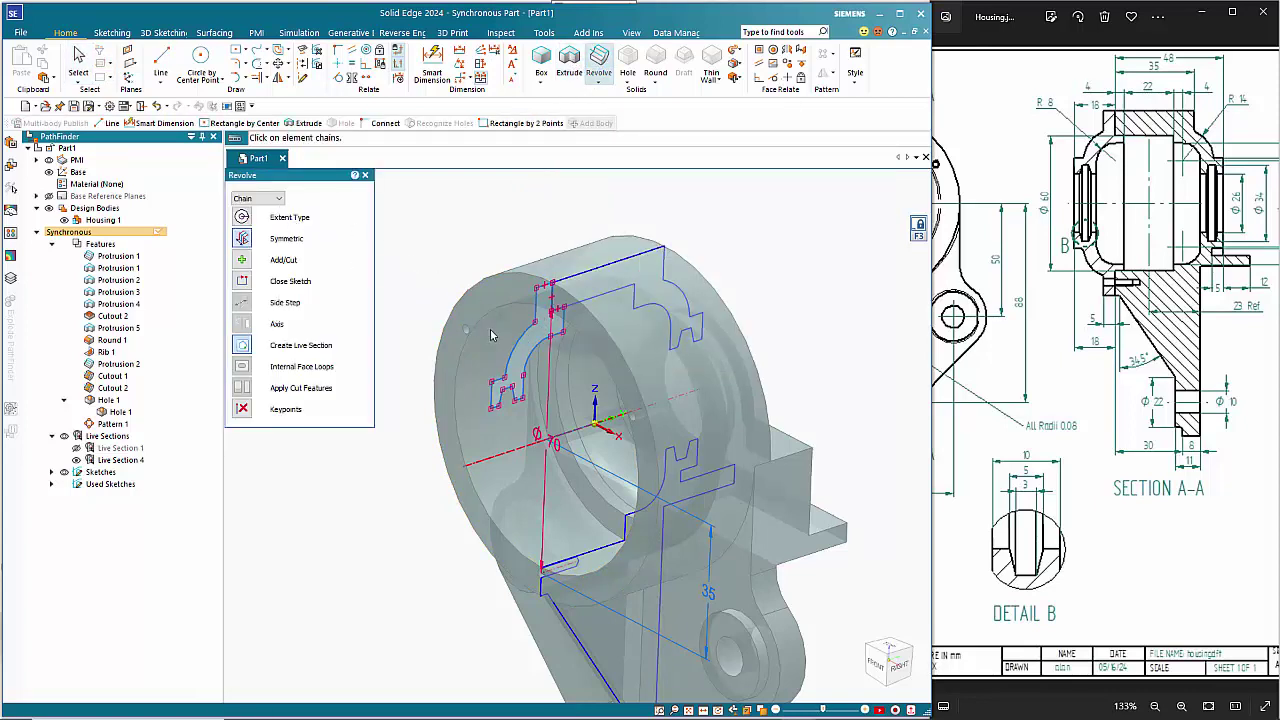
left_click(519, 346)
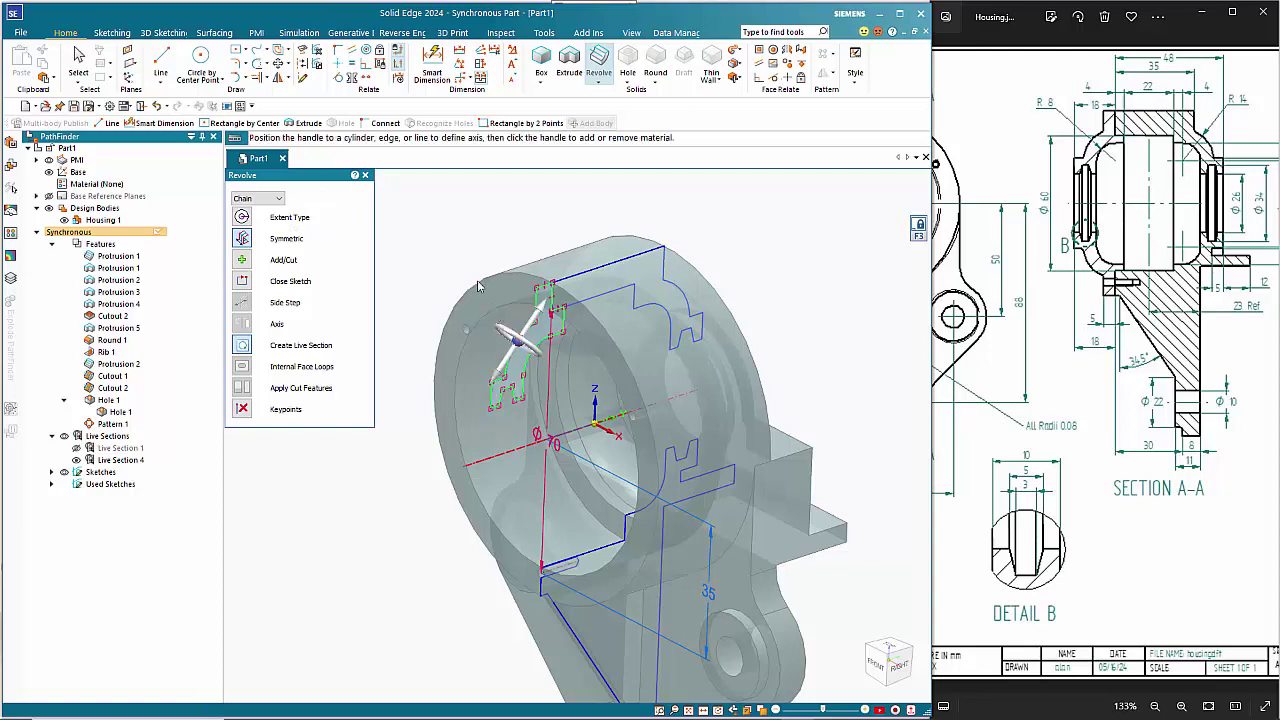
left_click(519, 342)
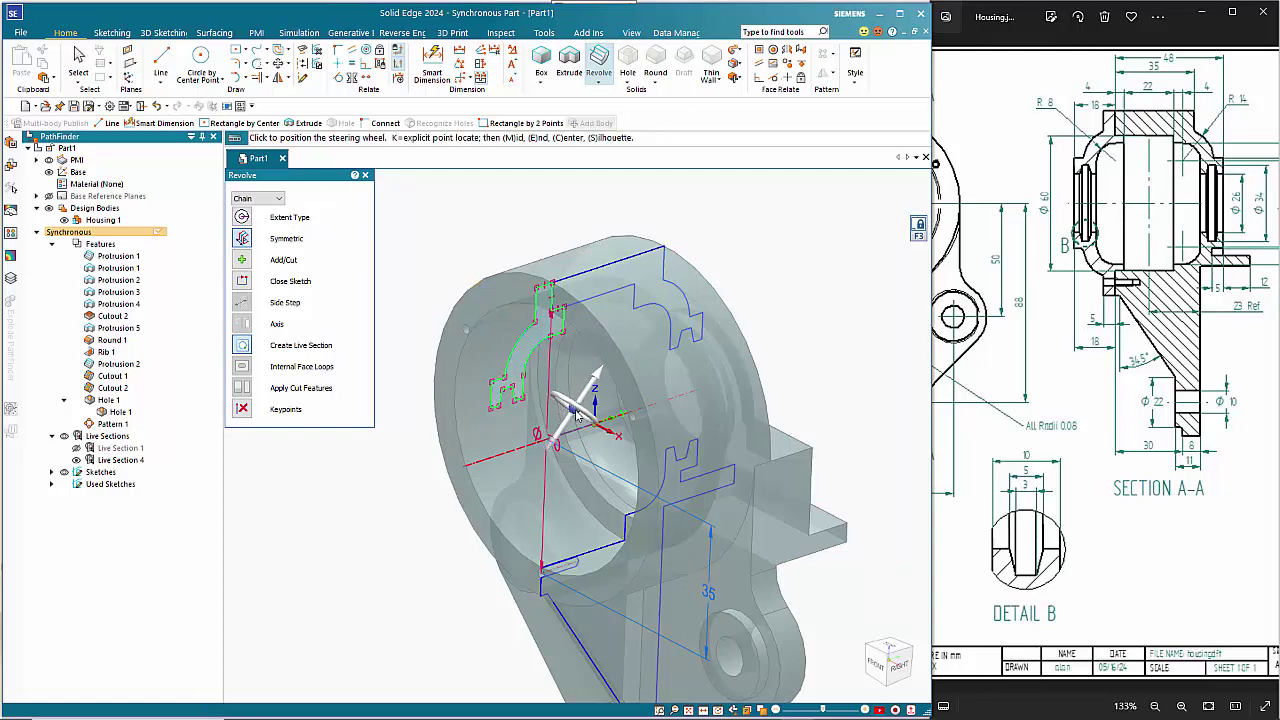
left_click(594, 427)
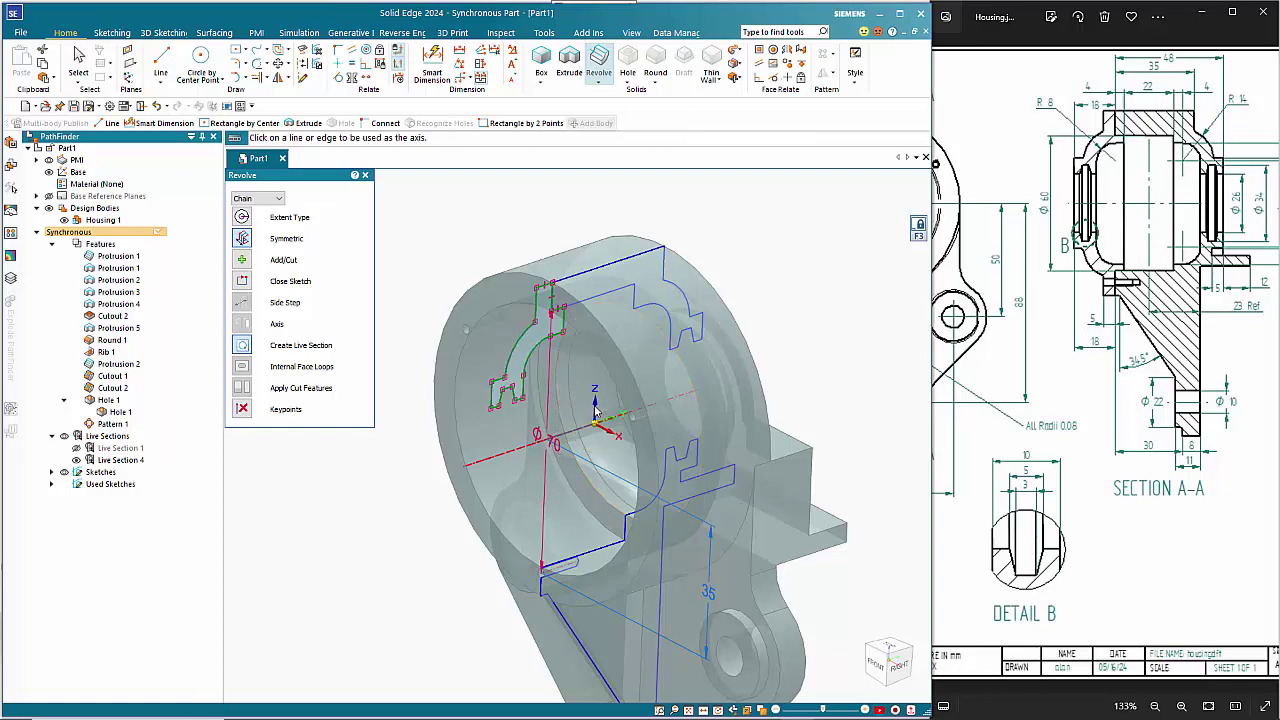
key("Escape")
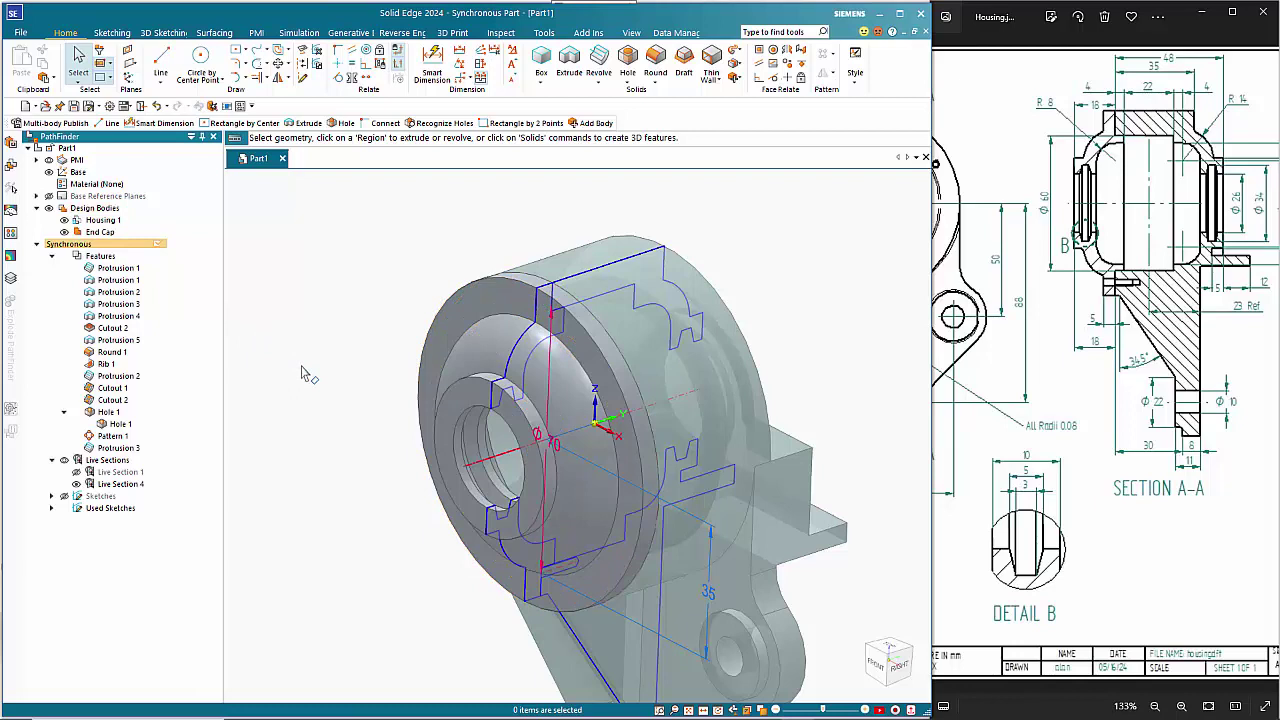
Hide both live sections and the PMI dimensions
left_click(76, 472)
left_click(76, 484)
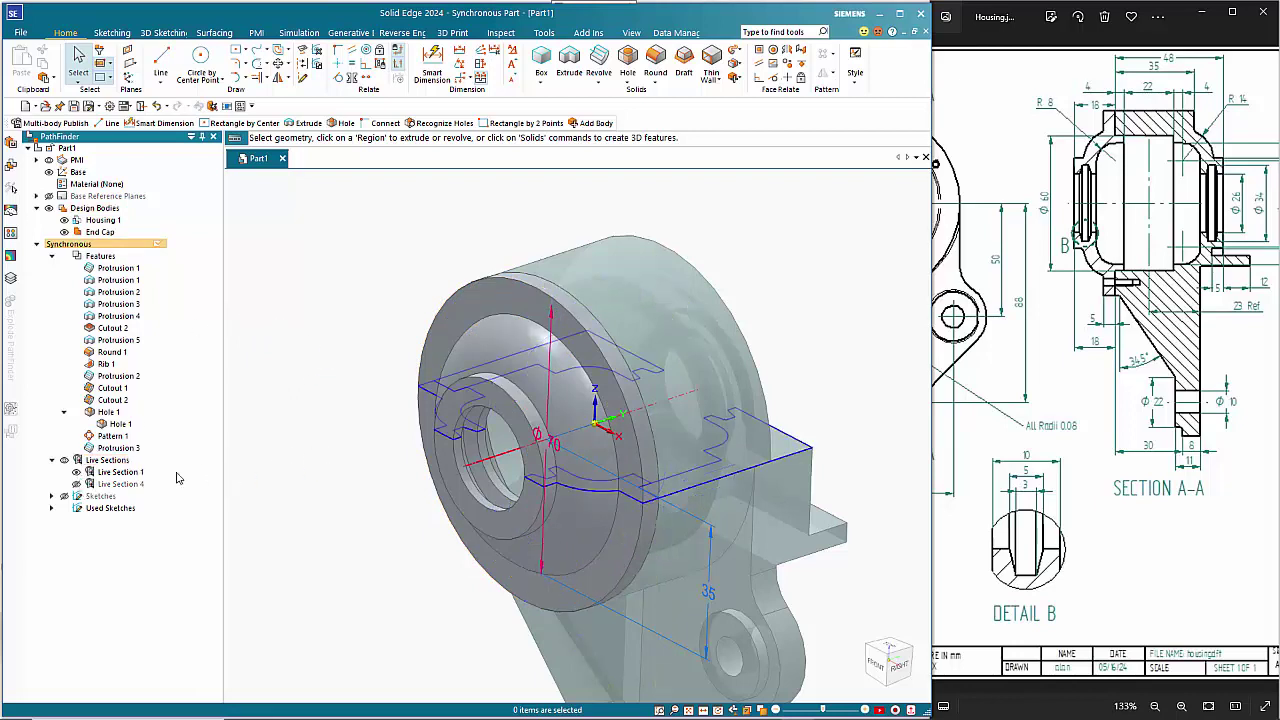
left_click(76, 472)
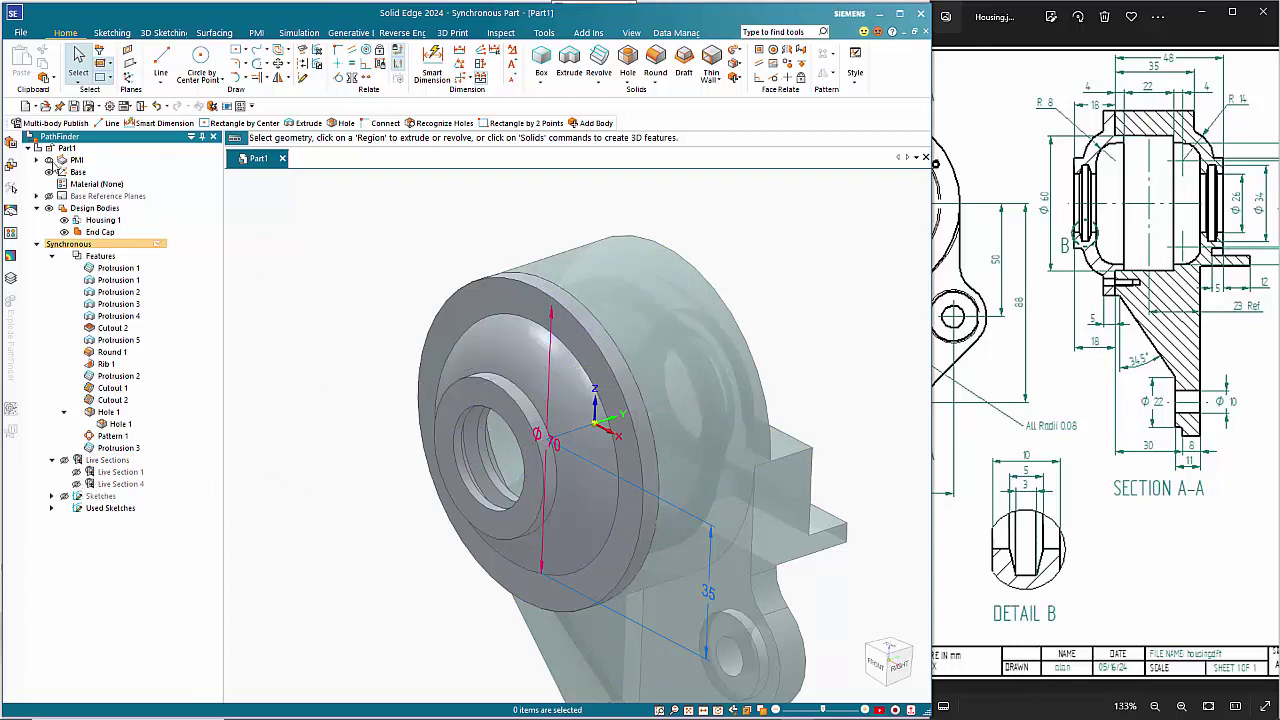
left_click(49, 161)
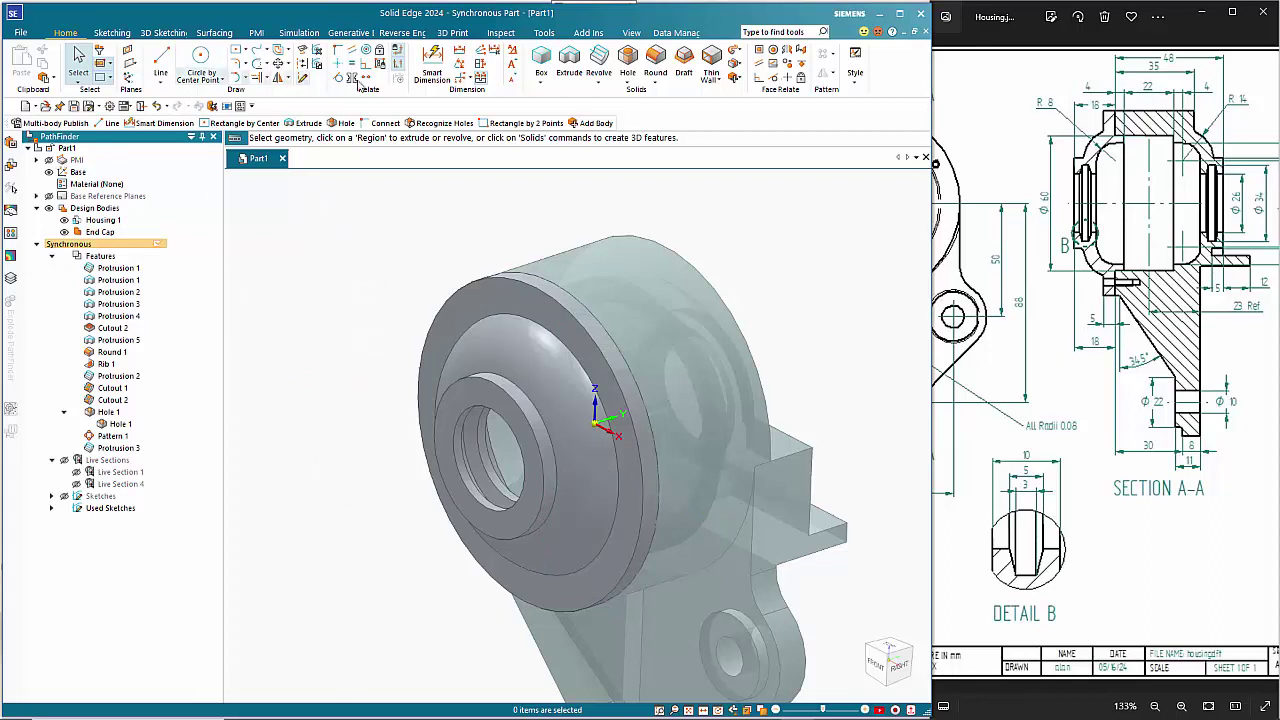
Start a hole for the End Cap and set its sub type to General Screw Clearance
left_click(627, 60)
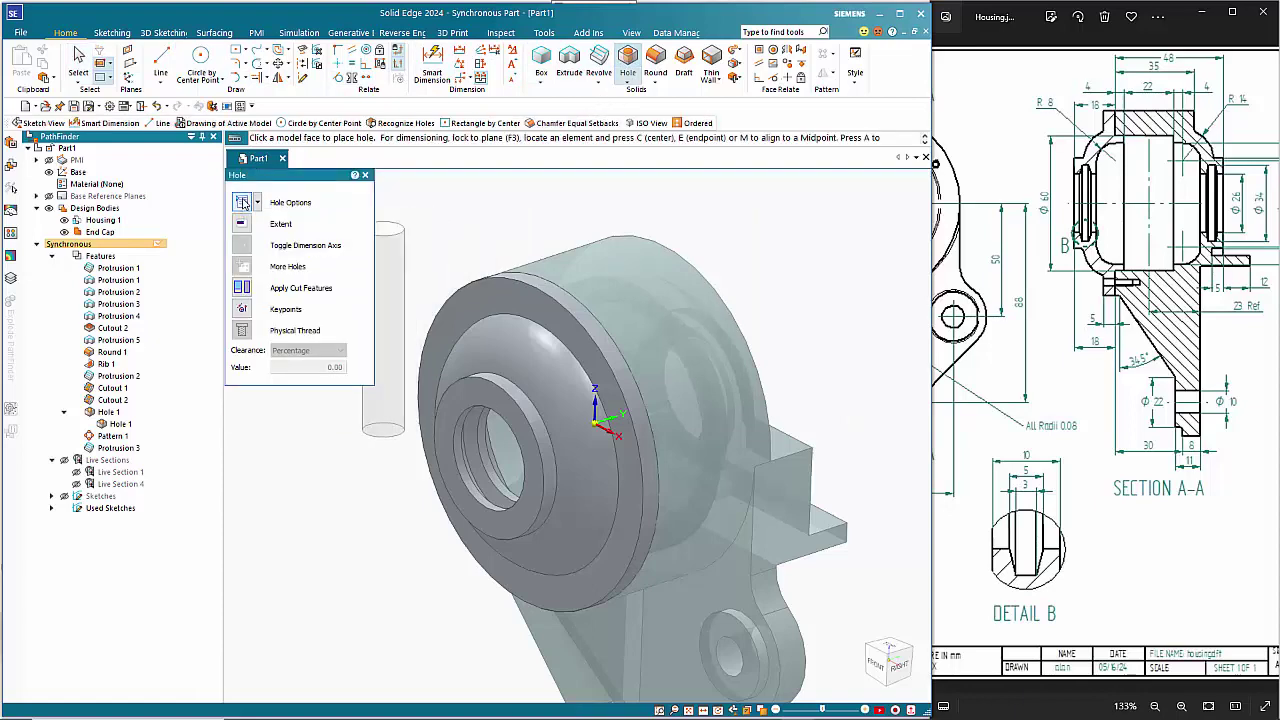
left_click(243, 203)
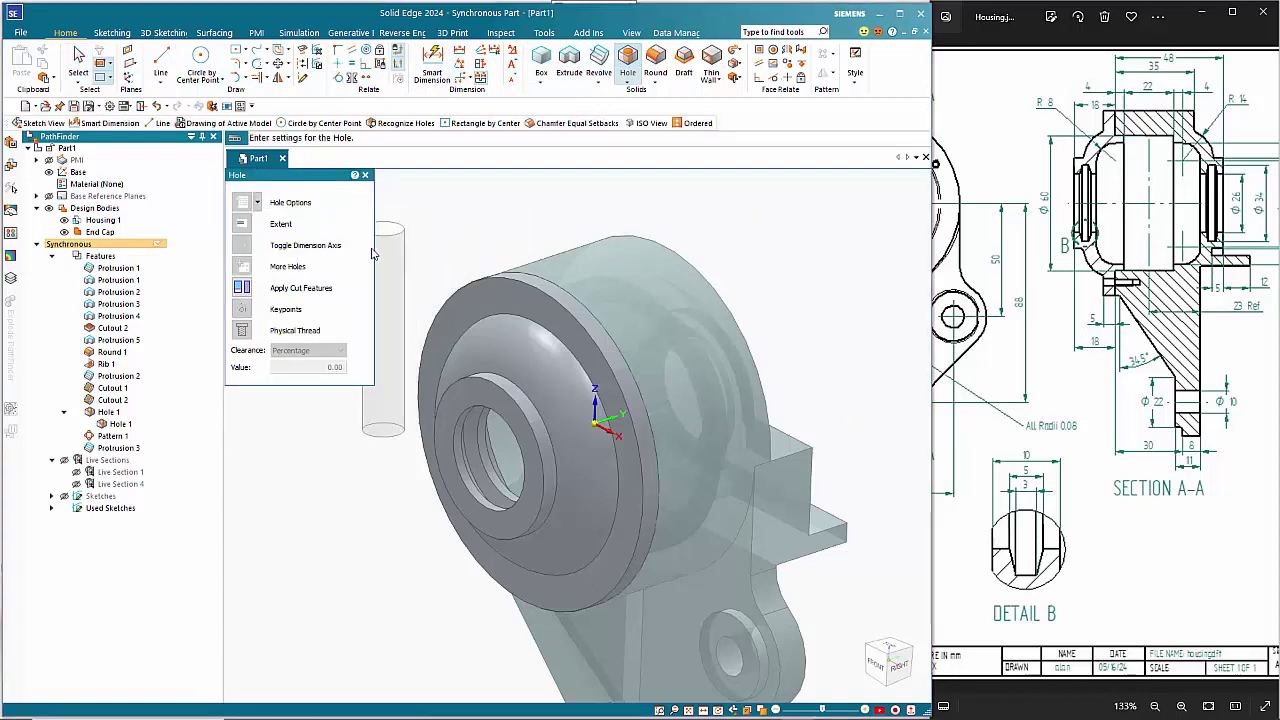
left_click(590, 247)
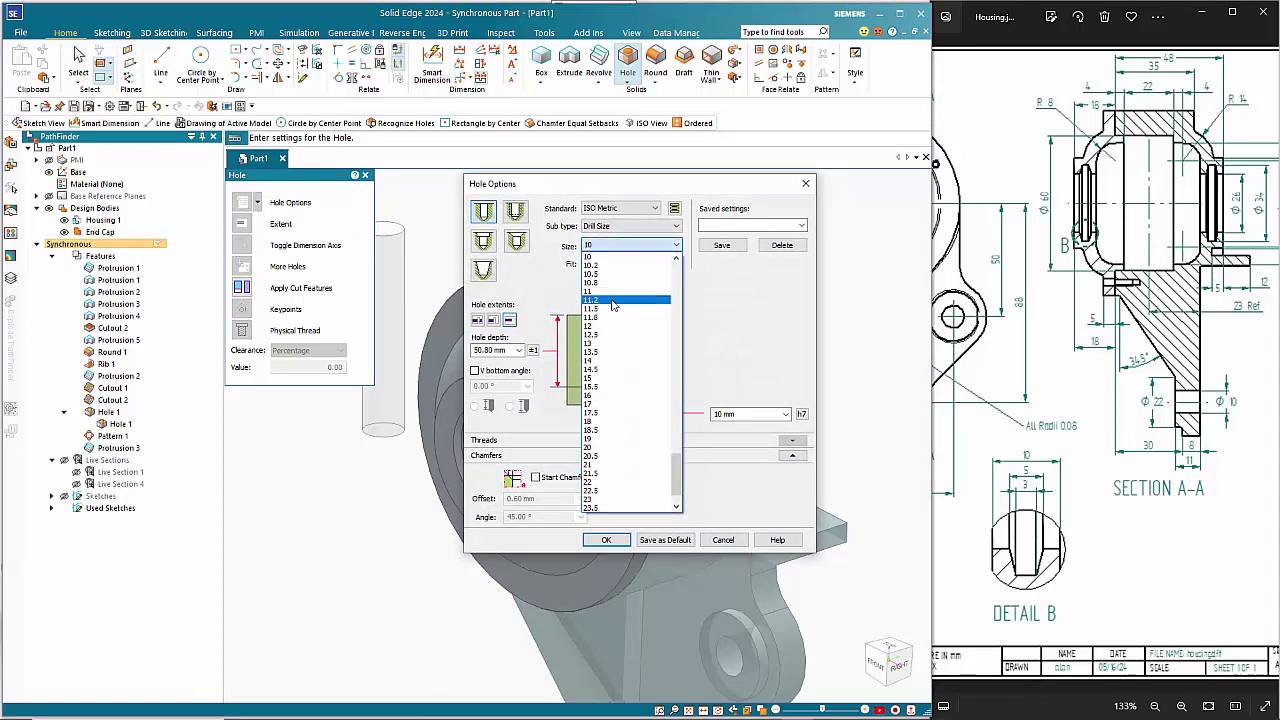
left_click(560, 283)
left_click(606, 266)
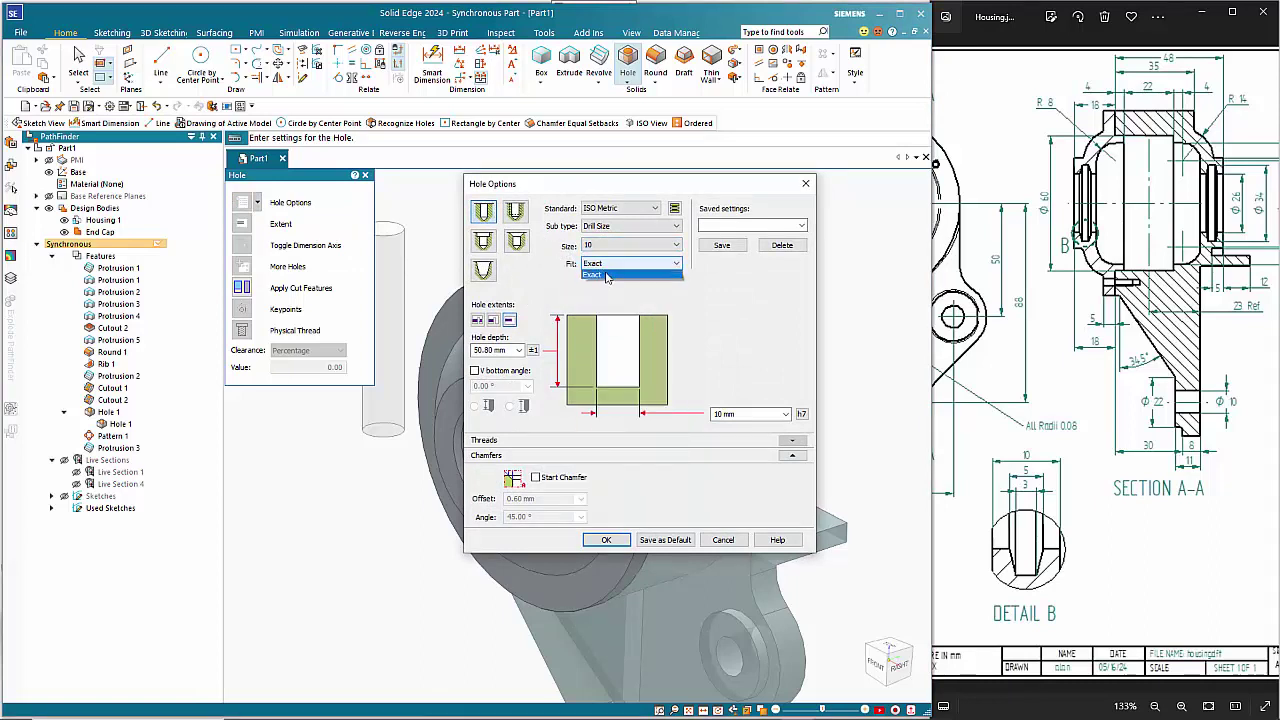
left_click(603, 273)
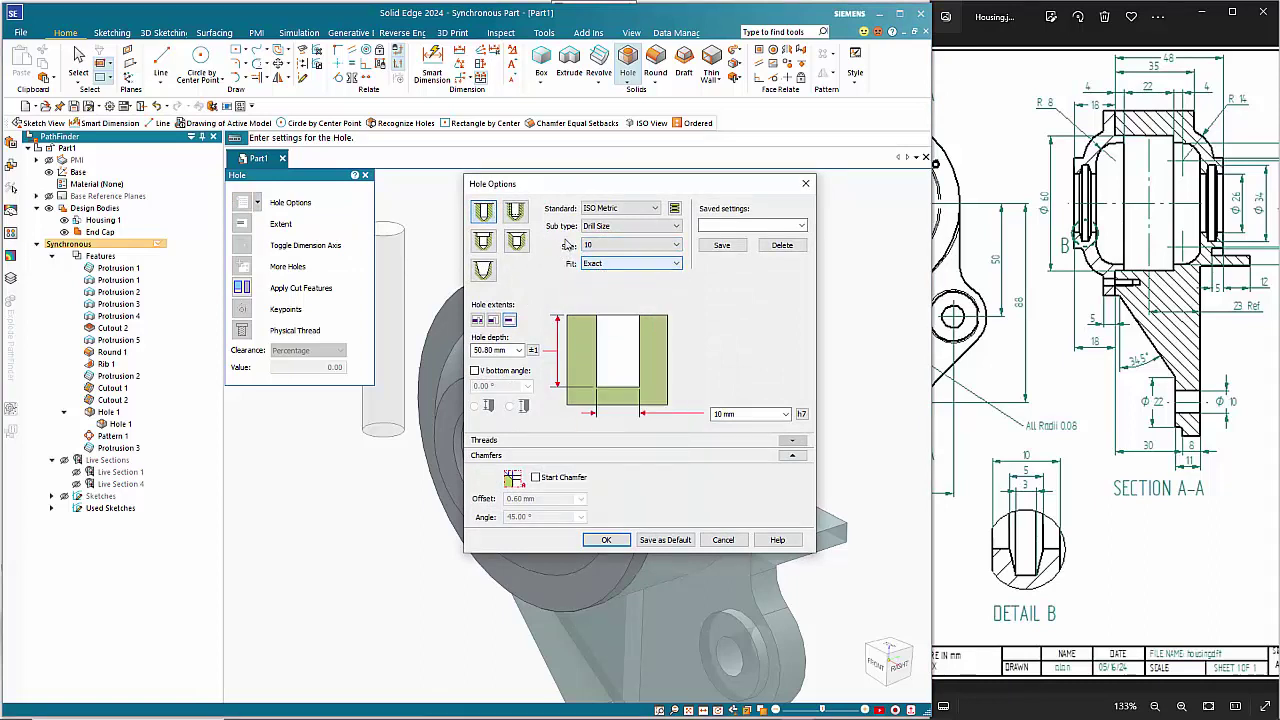
left_click(605, 246)
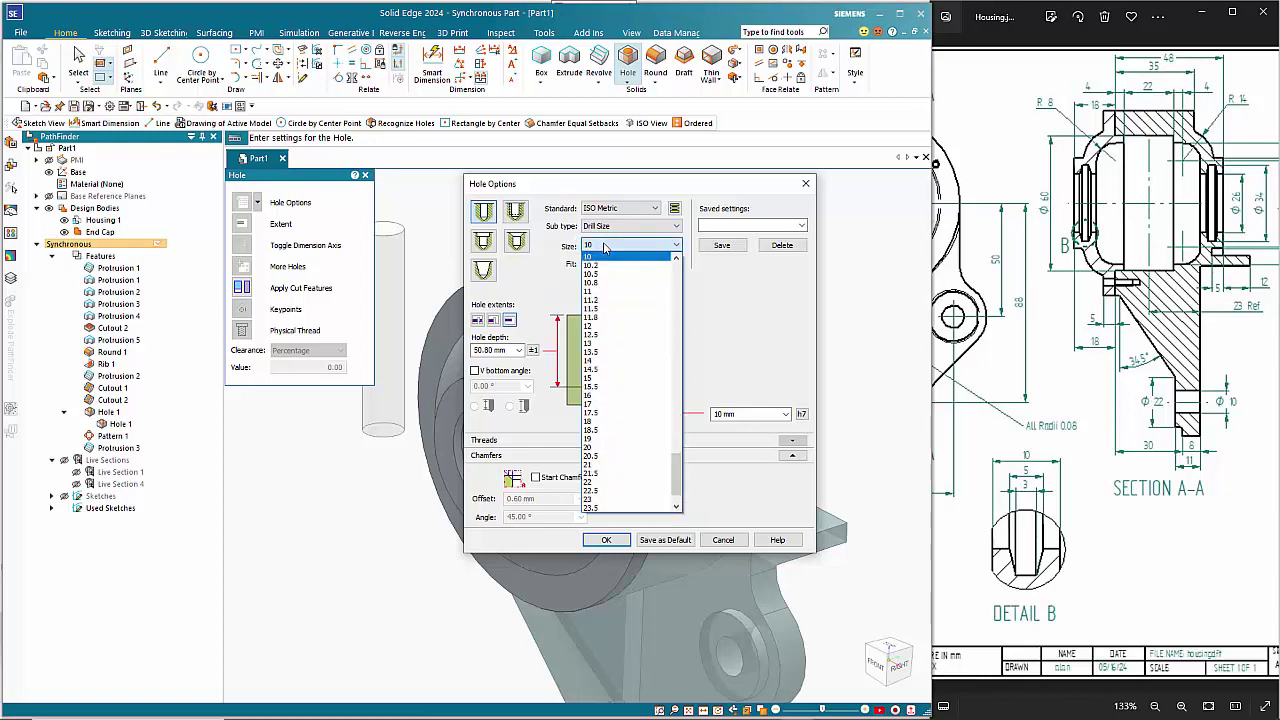
left_click(606, 227)
left_click(606, 227)
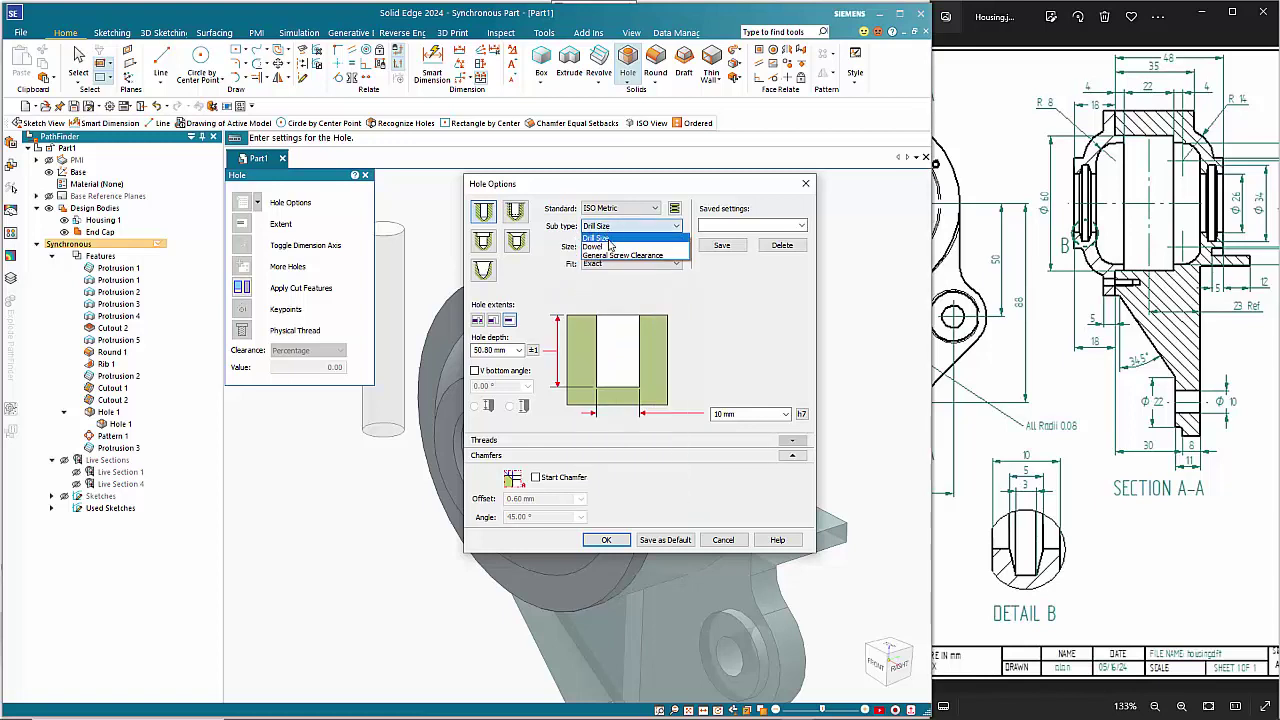
left_click(610, 257)
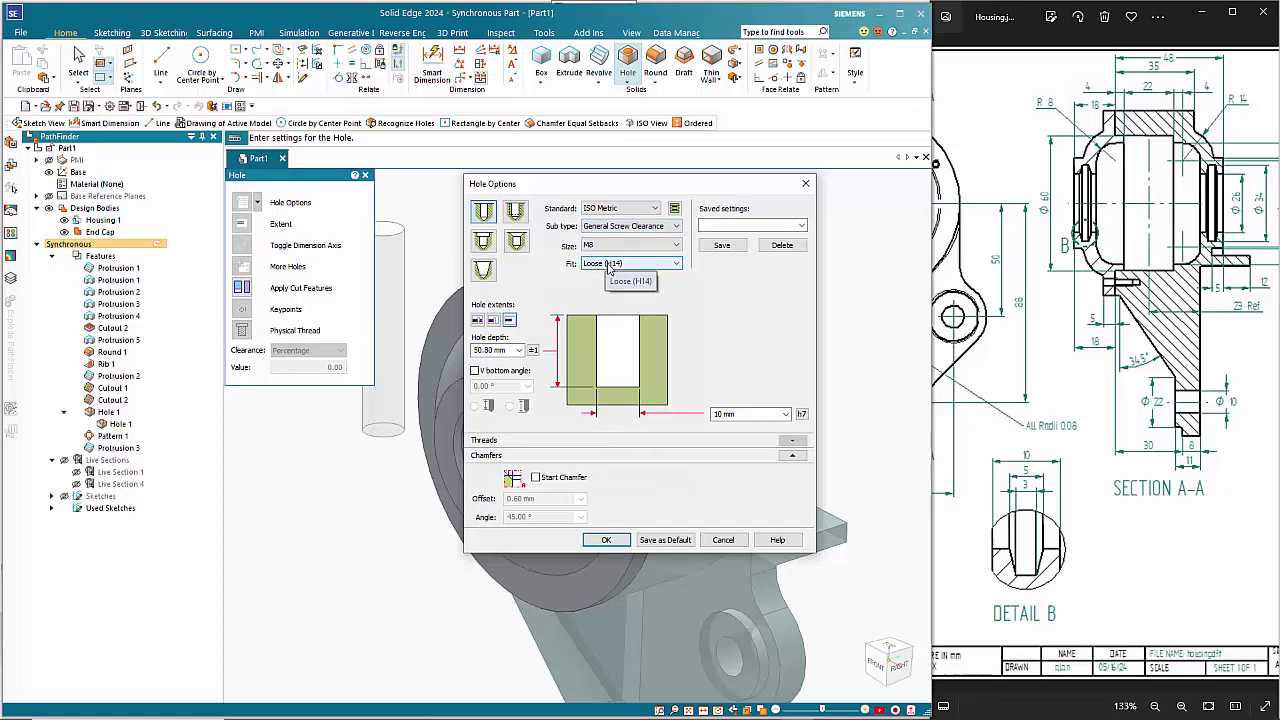
Set the clearance hole to size M3 with a Close (H12) fit and a through-next extent
left_click(610, 245)
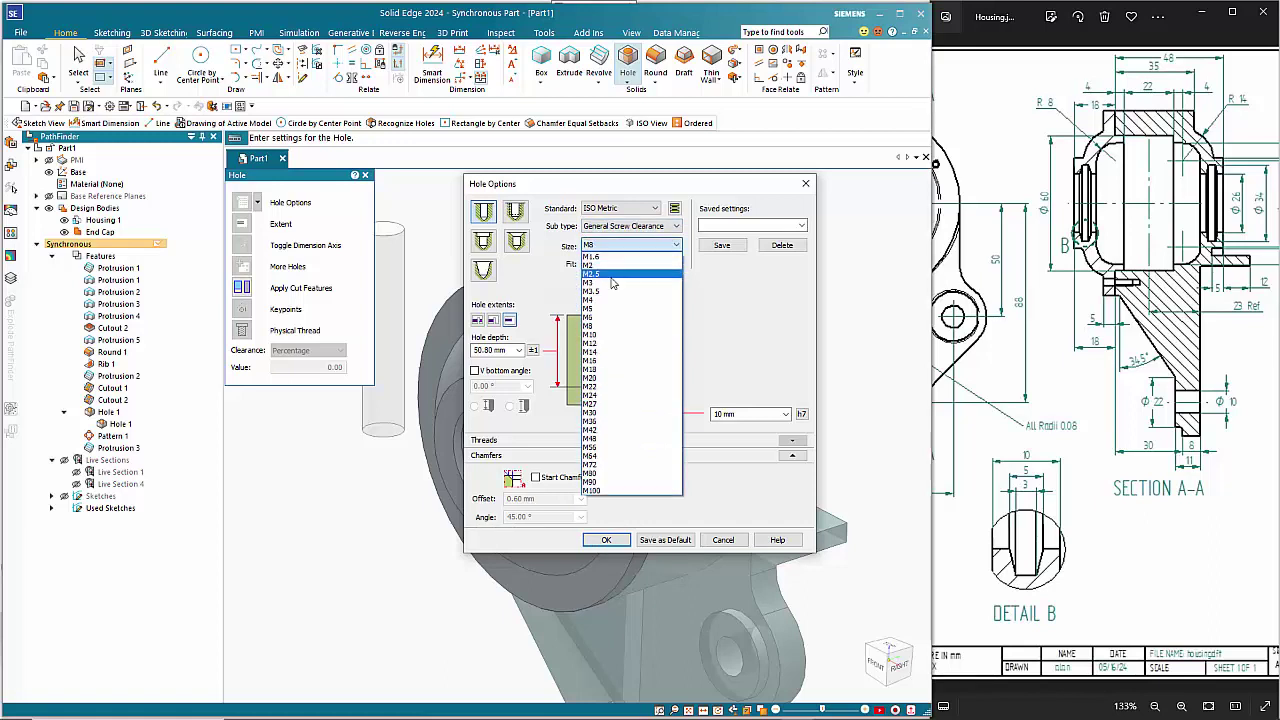
left_click(617, 282)
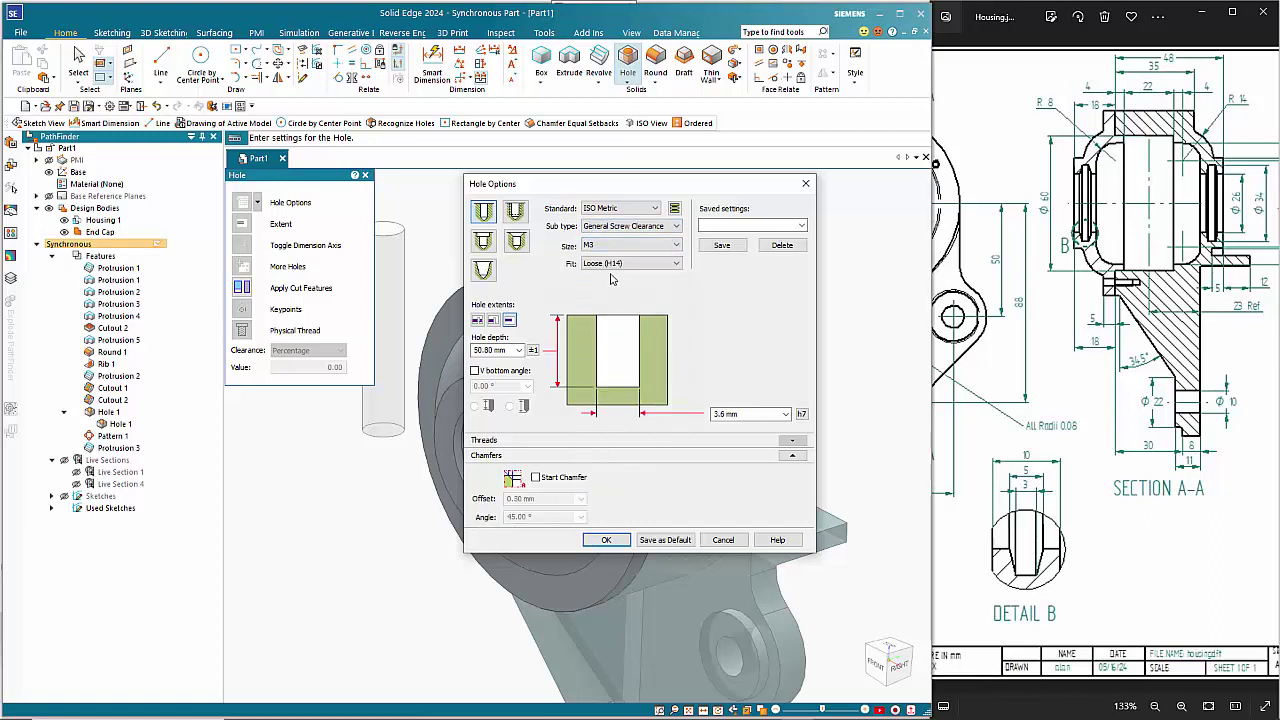
left_click(612, 264)
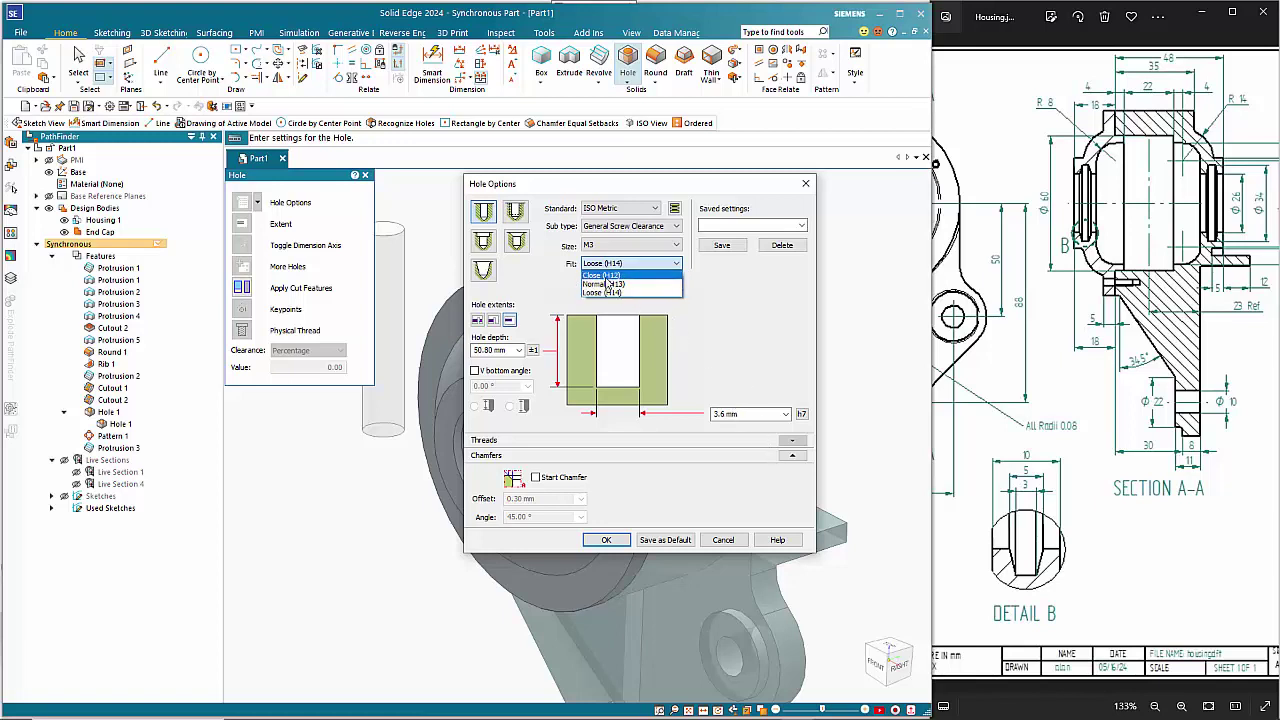
left_click(610, 275)
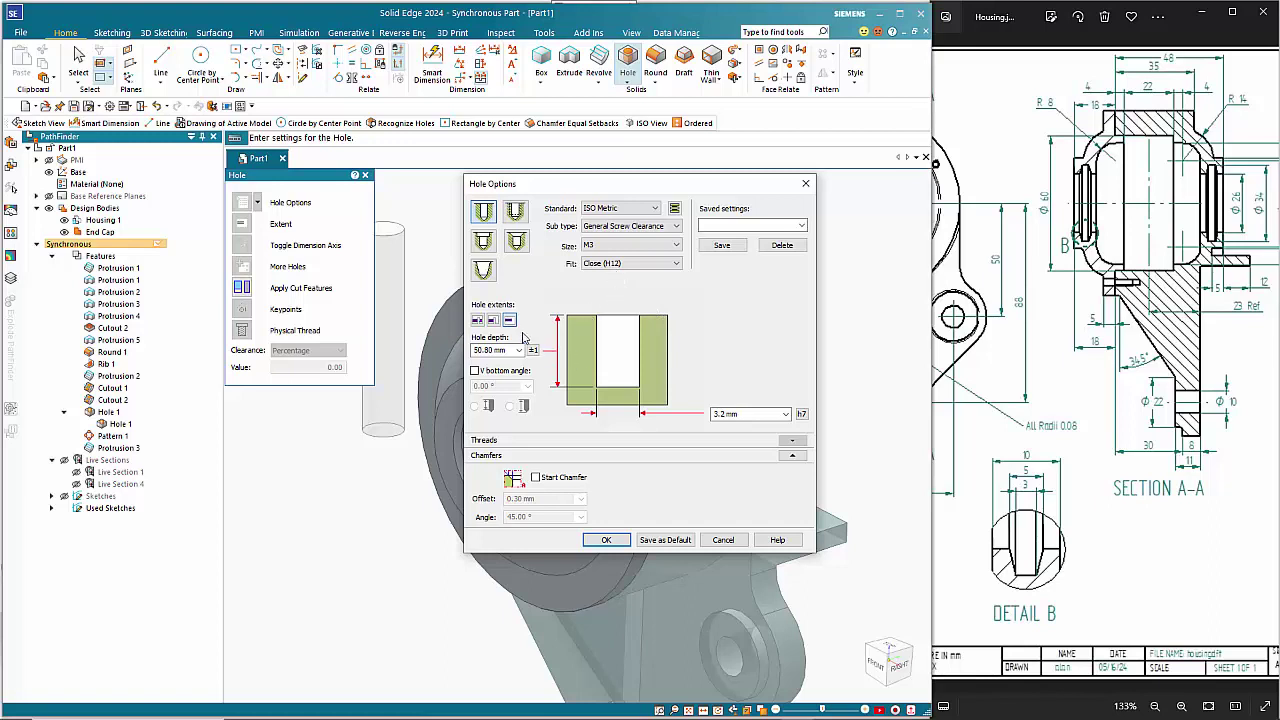
left_click(493, 320)
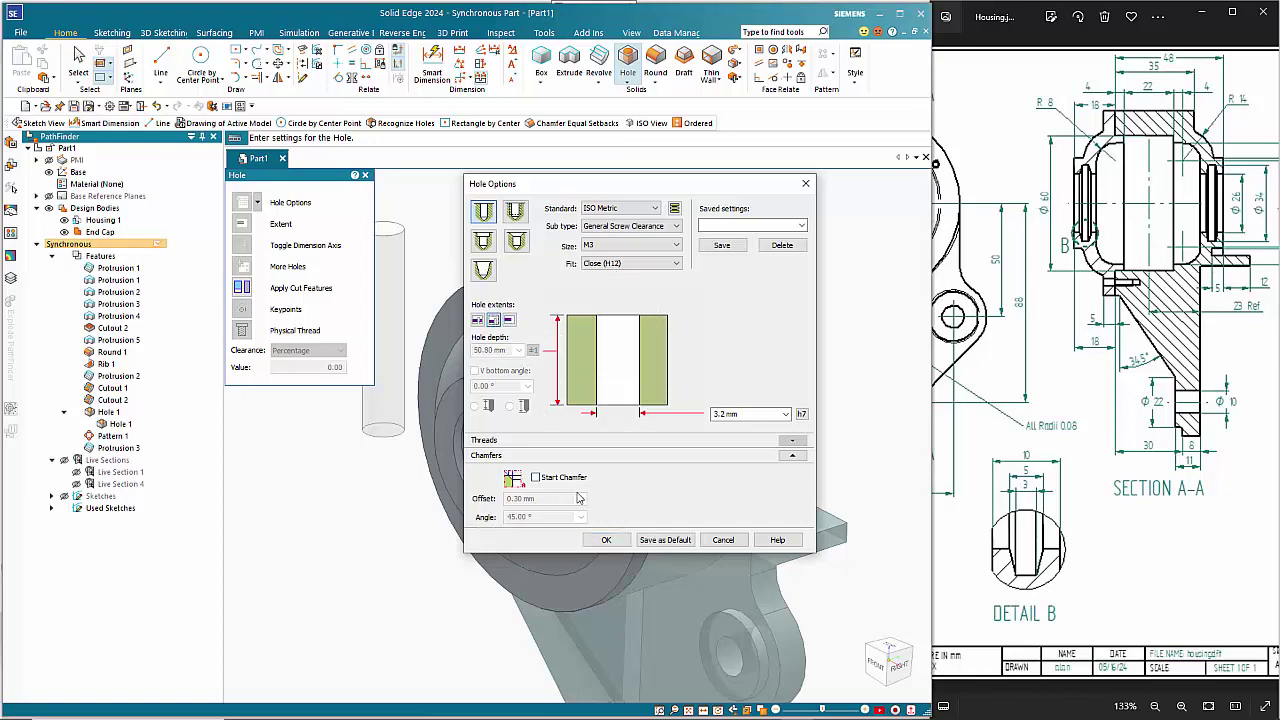
left_click(606, 540)
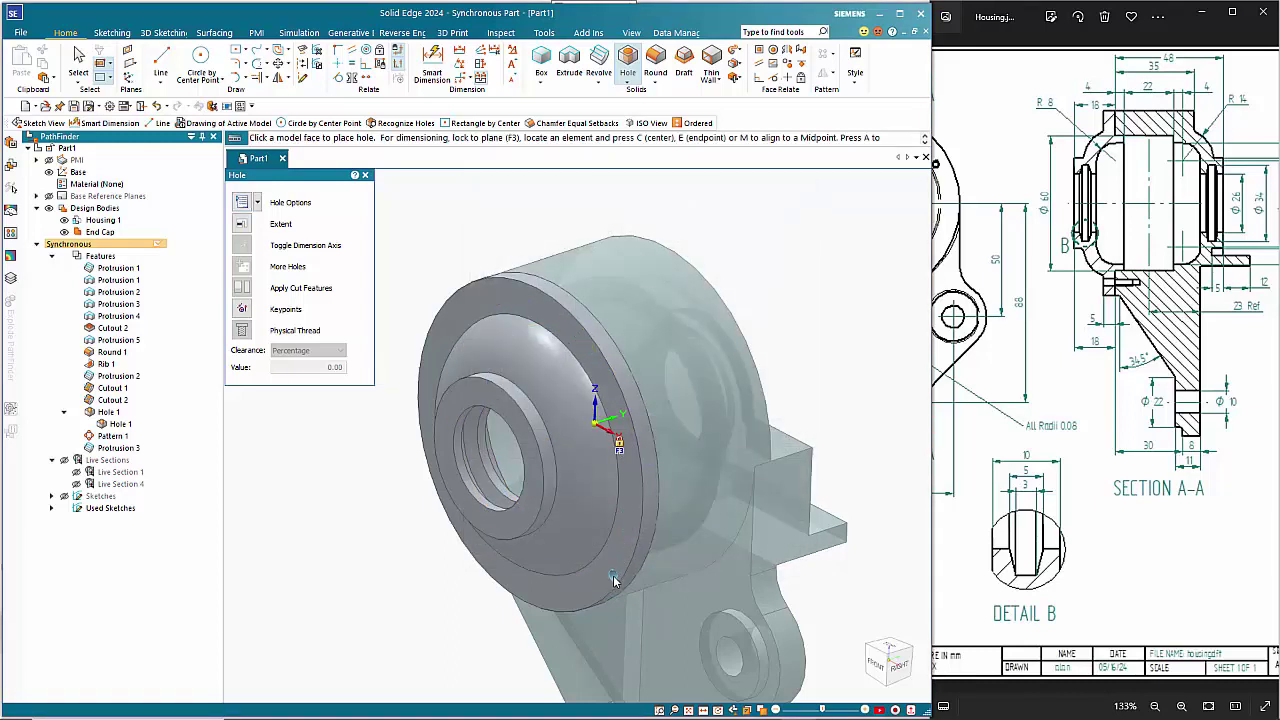
Lock to the End Cap's flange face and place a clearance hole concentric with the housing's lower screw hole
key("F3")
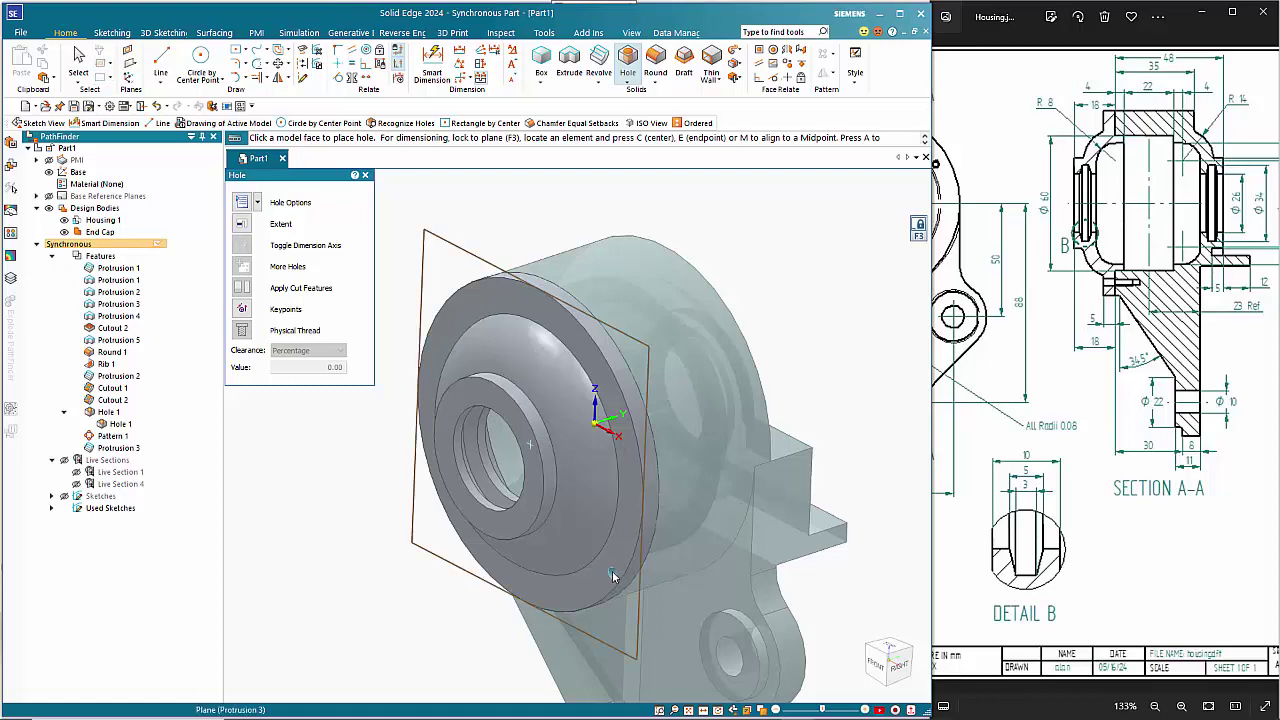
key("ctrl+h")
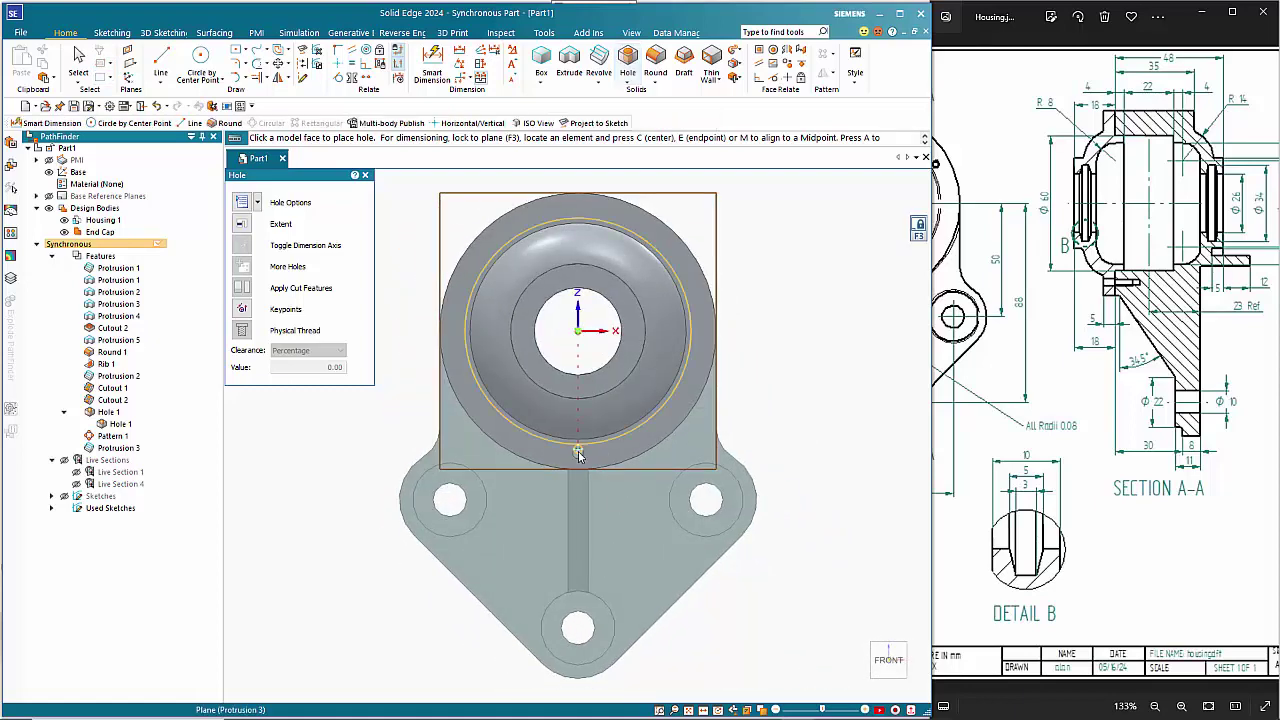
scroll(575, 449, "up", 5)
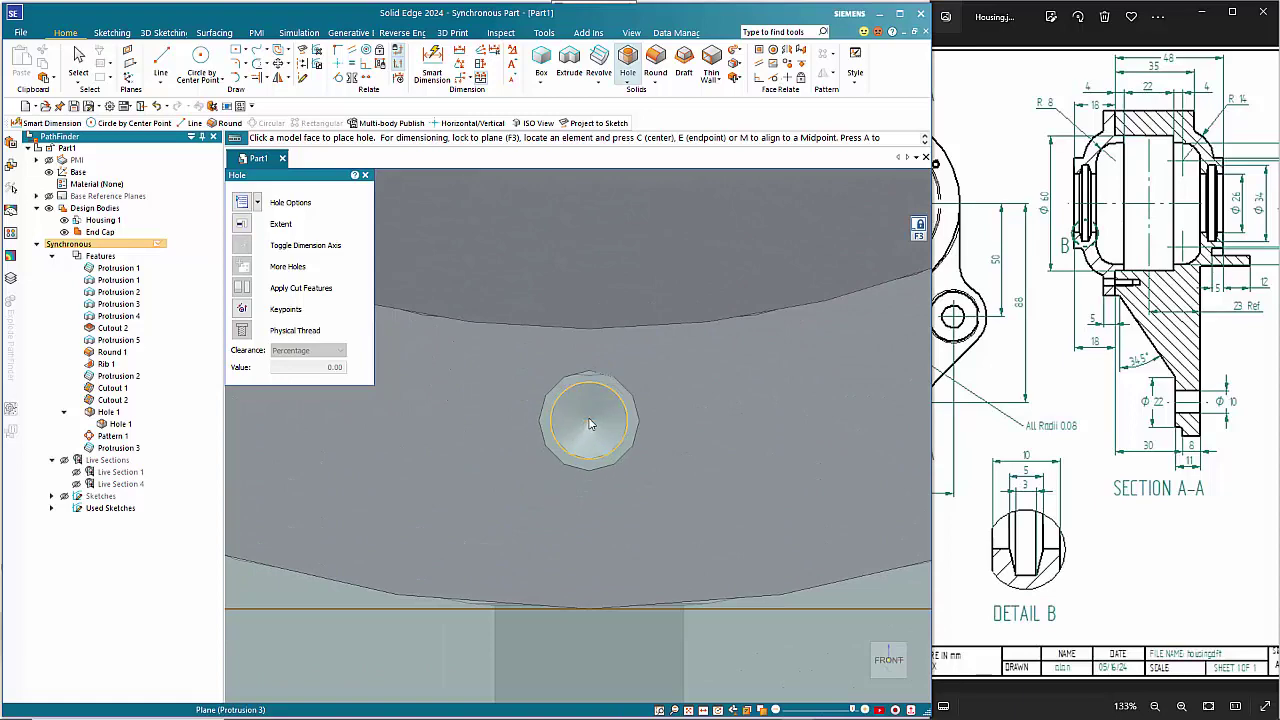
left_click(590, 424)
scroll(640, 454, "down", 5)
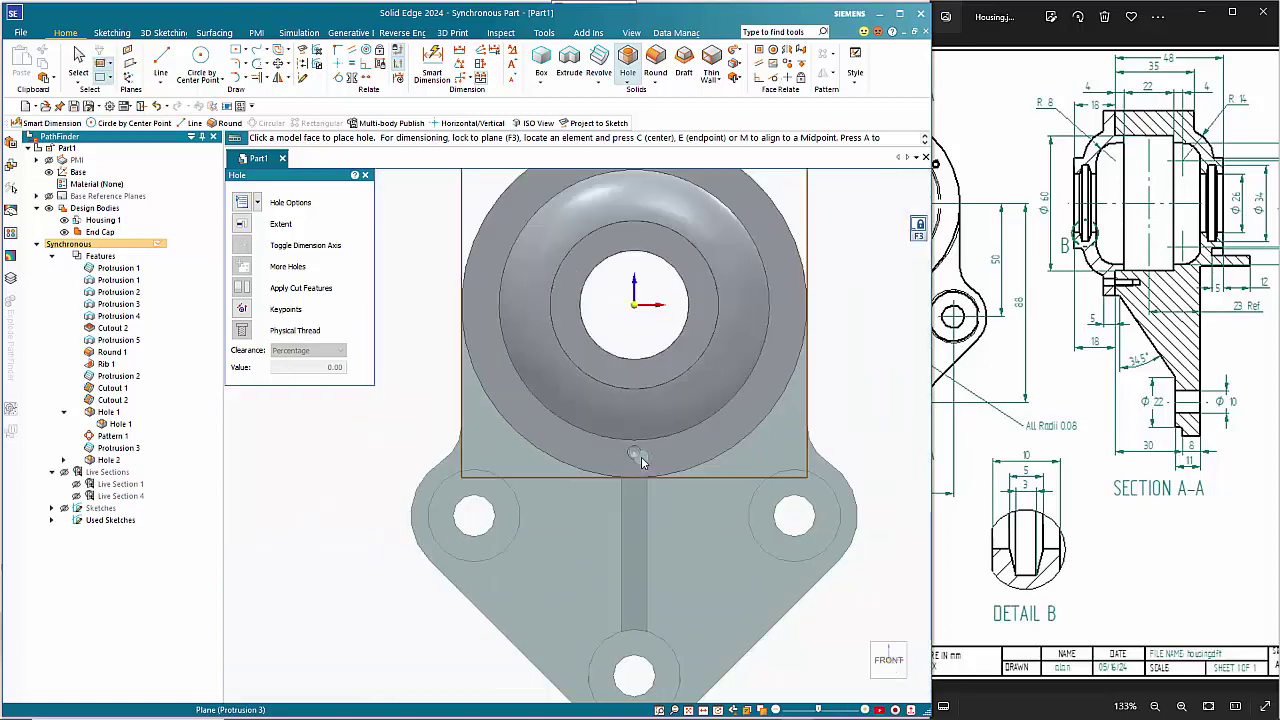
Place two more clearance holes on the End Cap flange, concentric with the housing's two upper screw holes
scroll(748, 241, "up", 5)
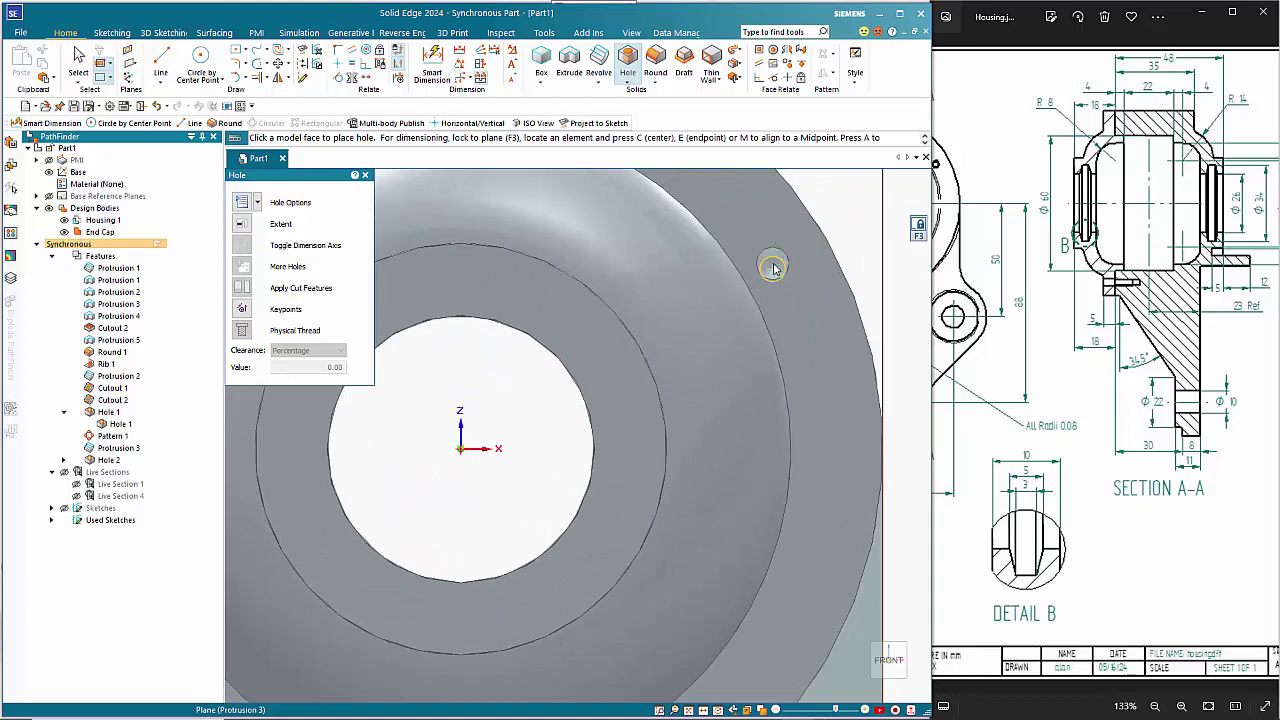
scroll(802, 278, "down", 5)
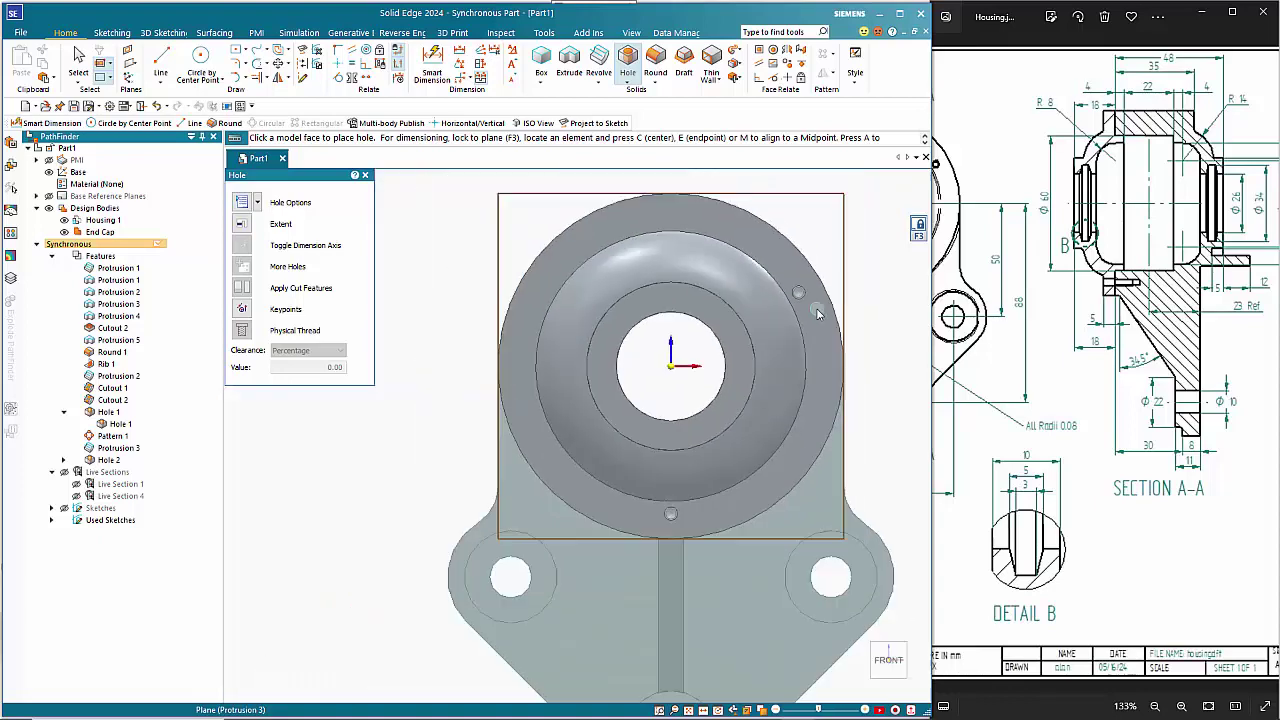
left_click(543, 295)
right_click(457, 286)
middle_click_drag(455, 286, 370, 316)
key("Escape")
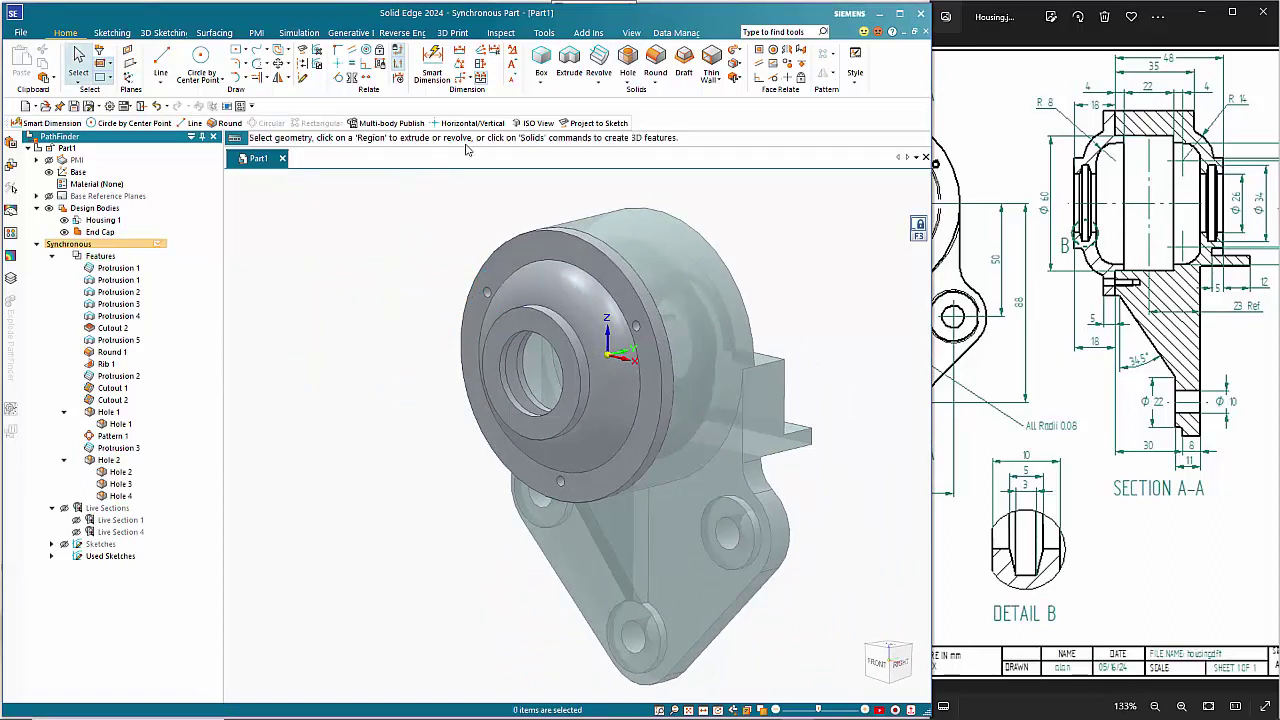
Start a 0.8 mm round on the End Cap's edges where the dome meets the flange and the central boss
left_click(655, 60)
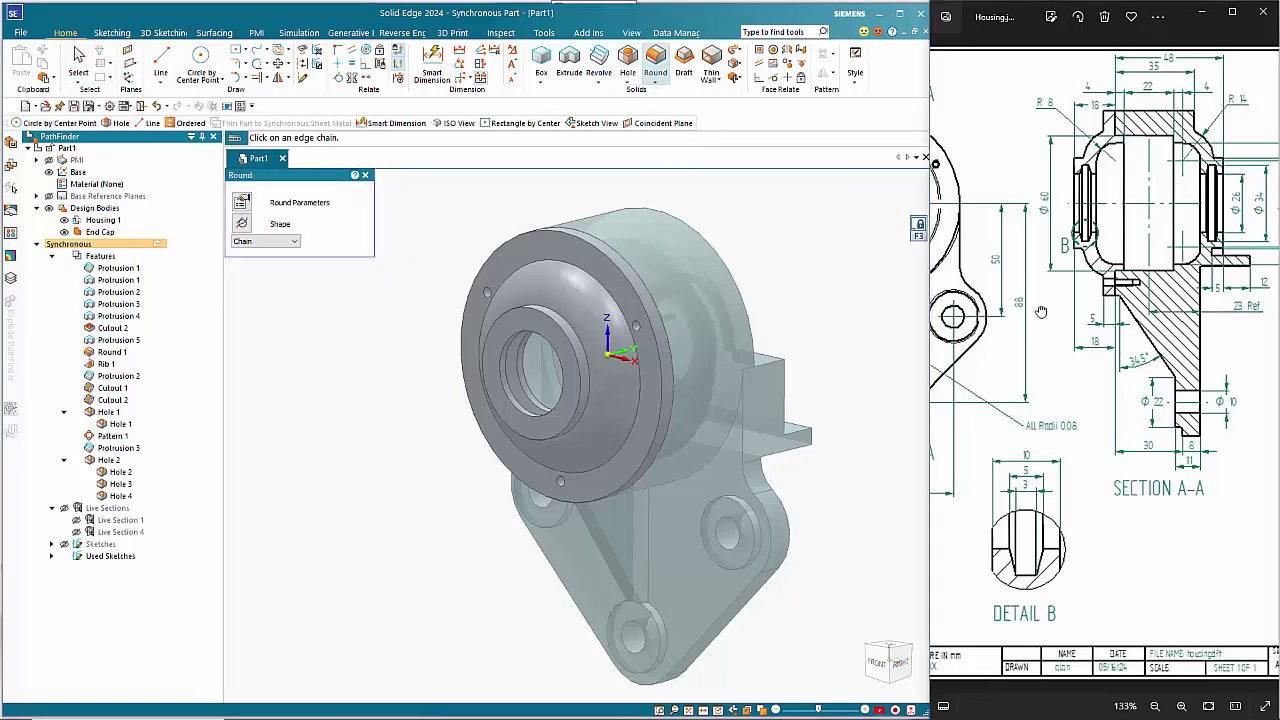
left_click_drag(1038, 314, 1254, 322)
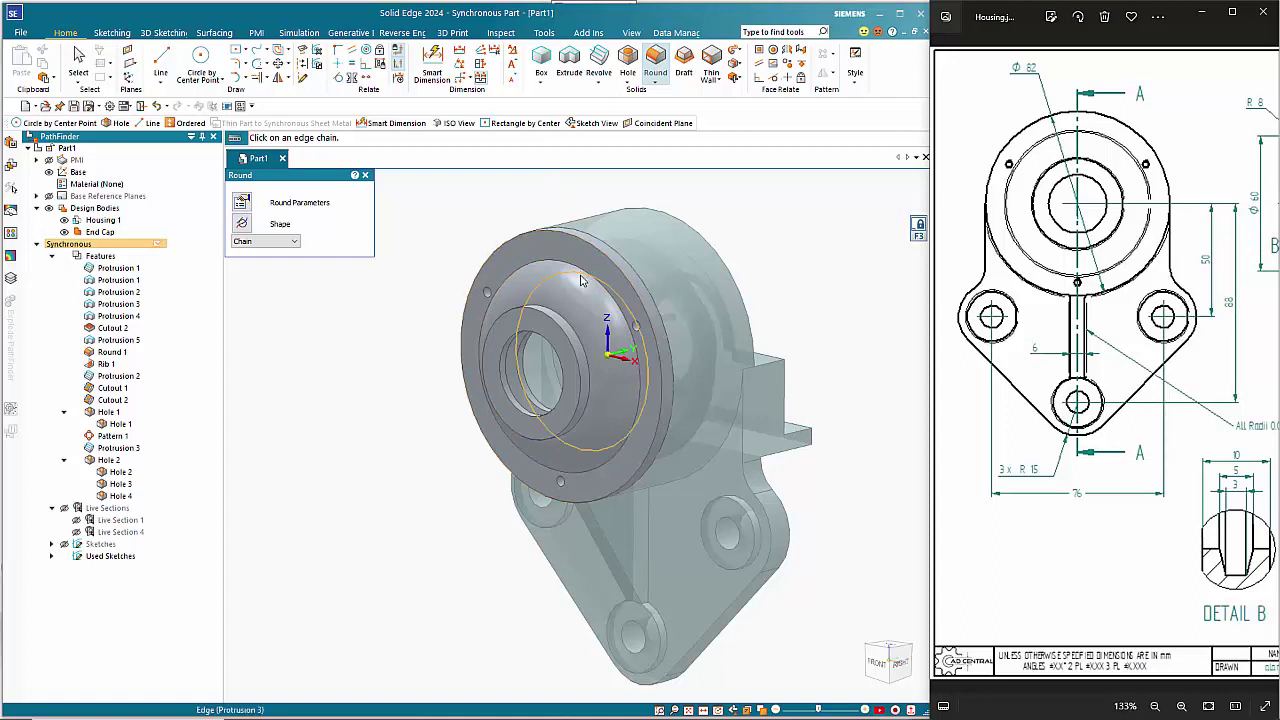
left_click(584, 272)
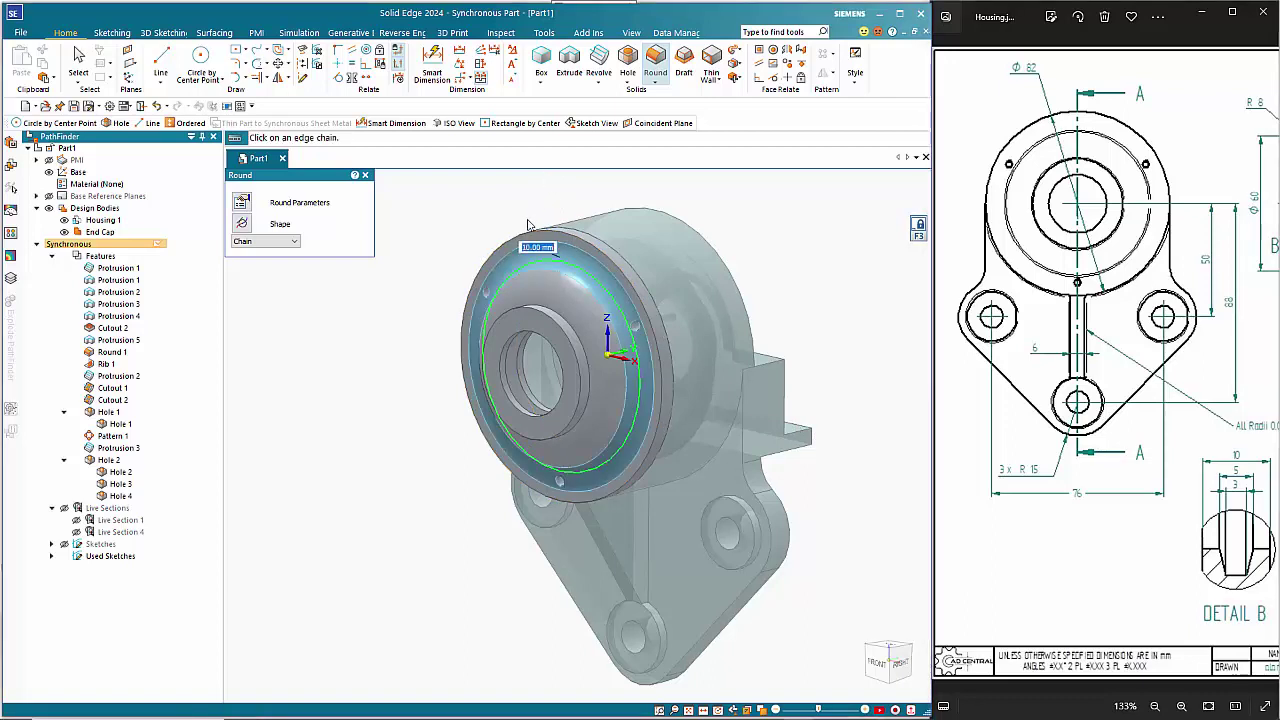
type("0.8")
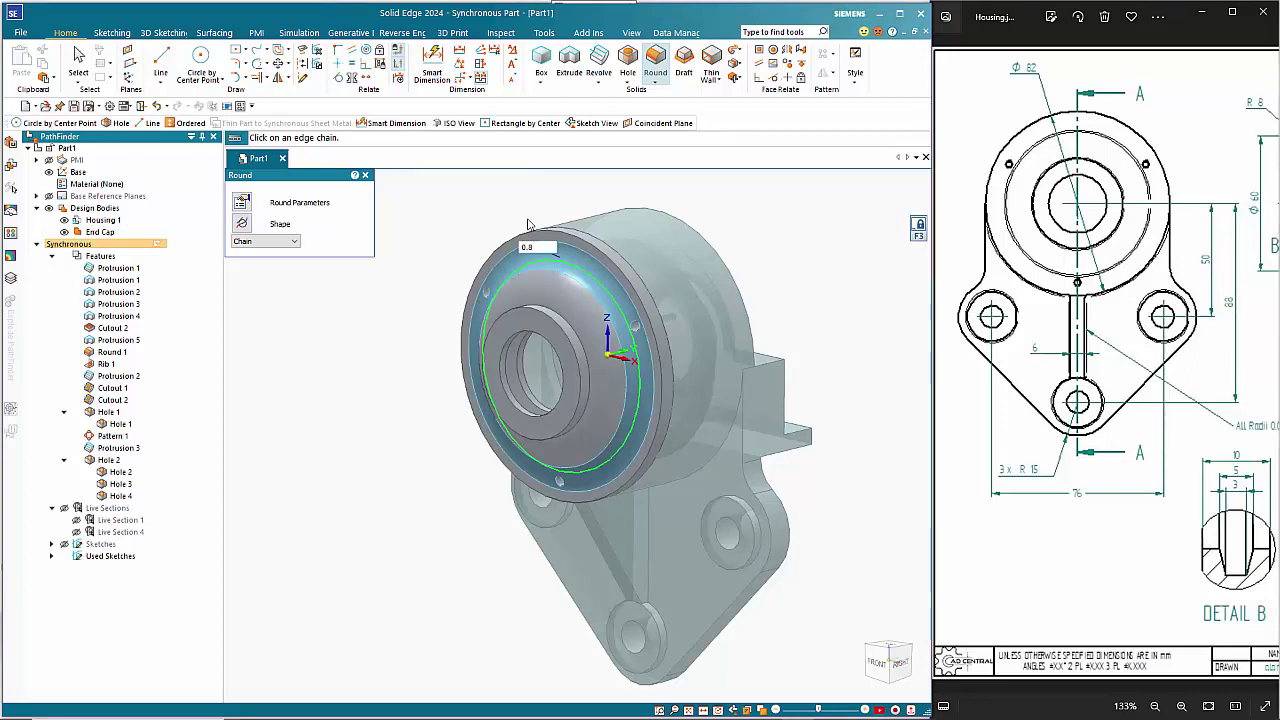
key("Return")
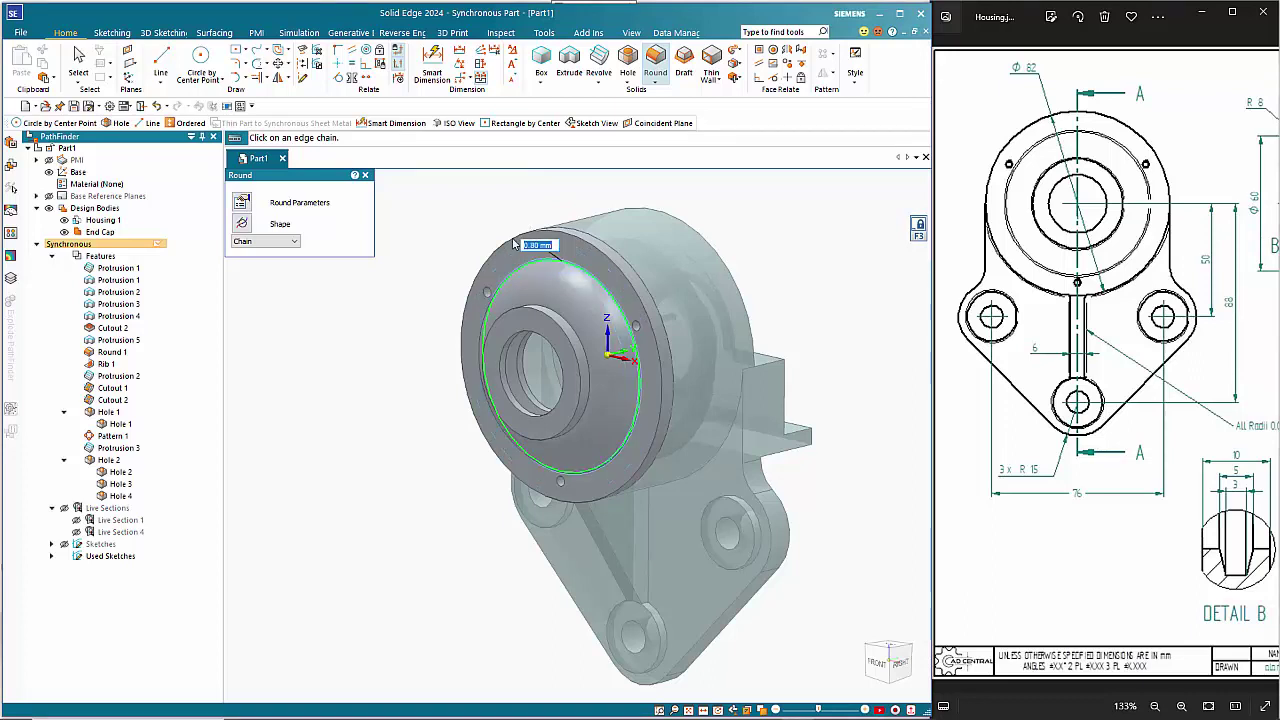
left_click(572, 324)
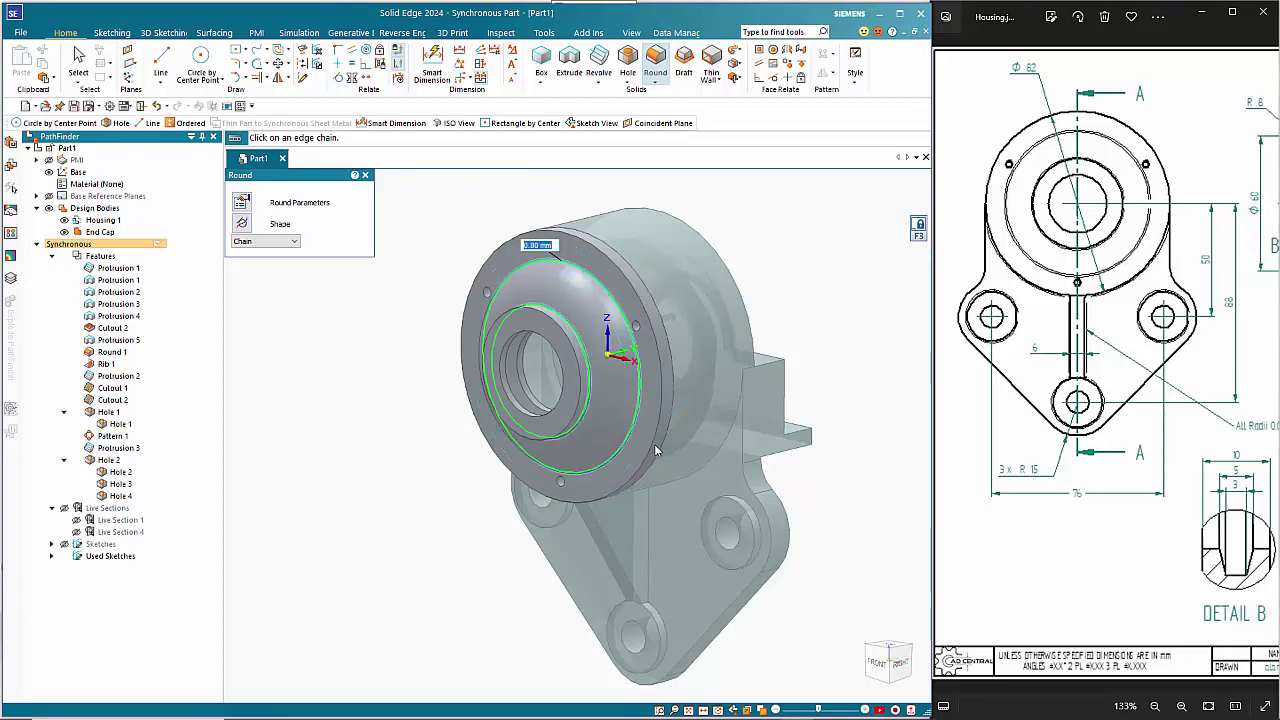
Add the housing's two curved rear edges around the dome and bearing boss, plus one long rib edge, to the round selection
middle_click_drag(600, 405, 507, 450)
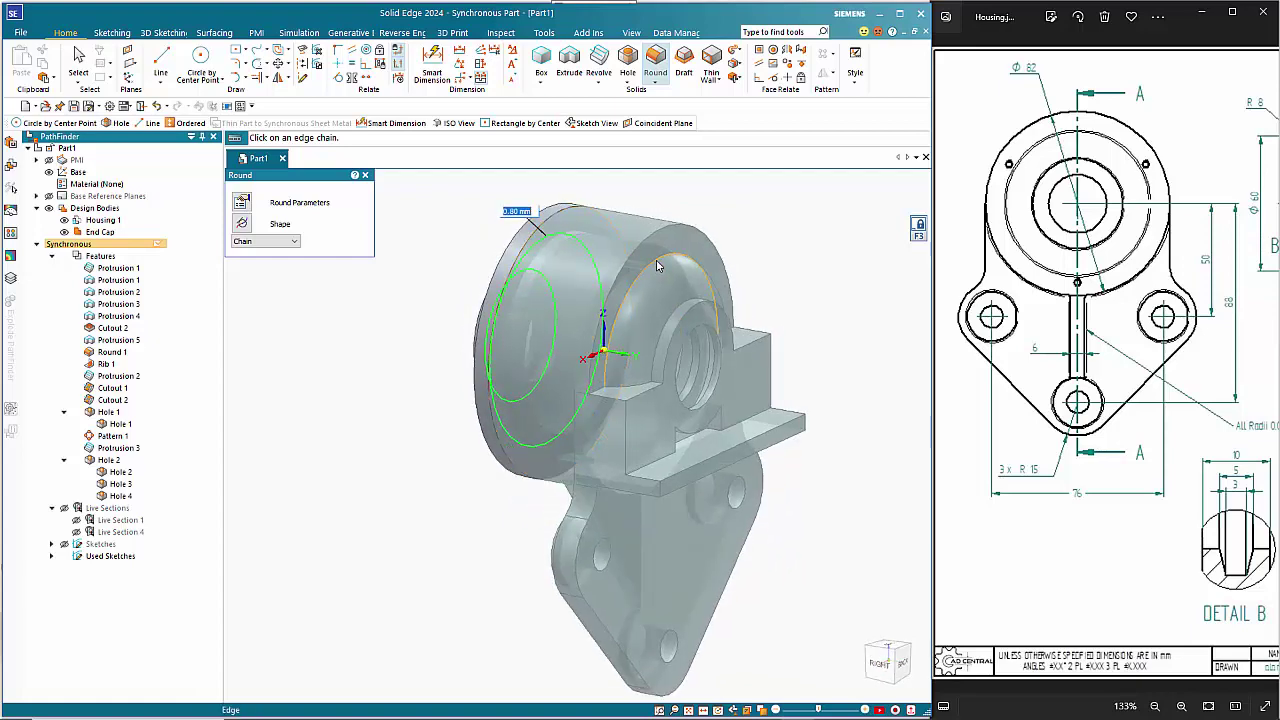
left_click(671, 304)
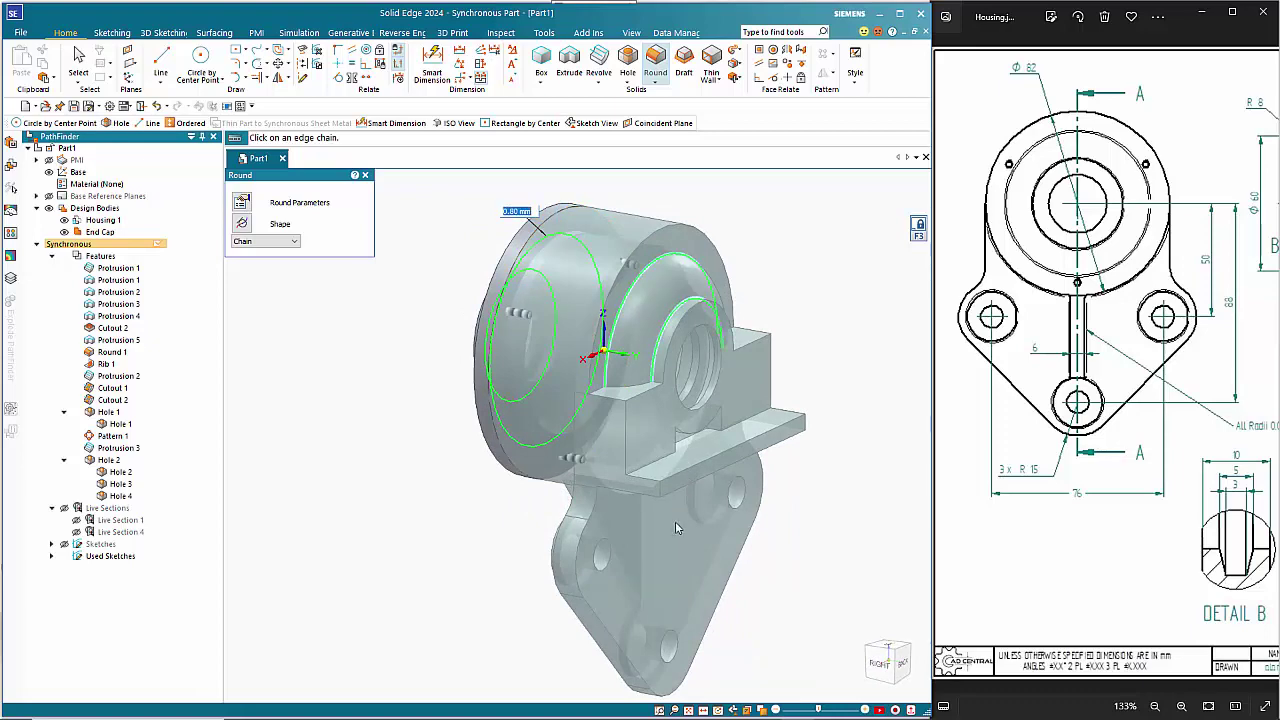
scroll(672, 528, "up", 5)
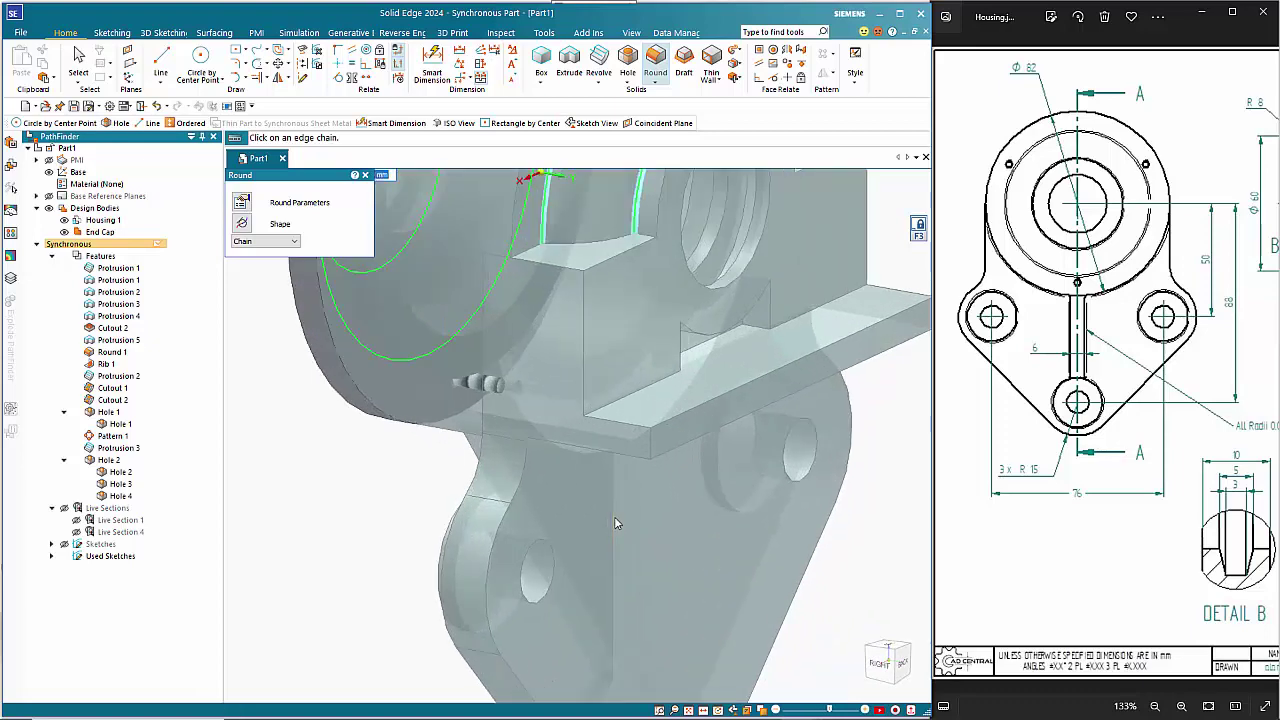
scroll(652, 520, "down", 3)
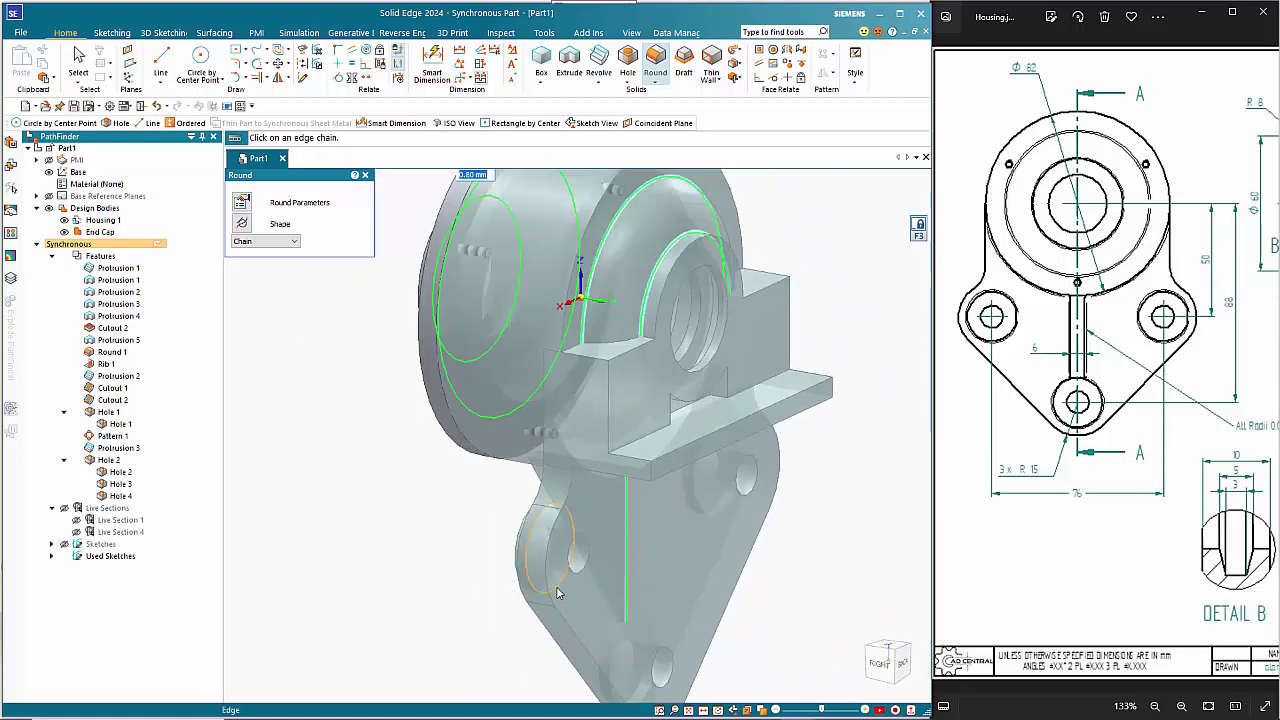
Add the base edges of the three raised screw bosses on the housing's mounting plate to the 0.8 mm round selection
scroll(689, 516, "down", 1)
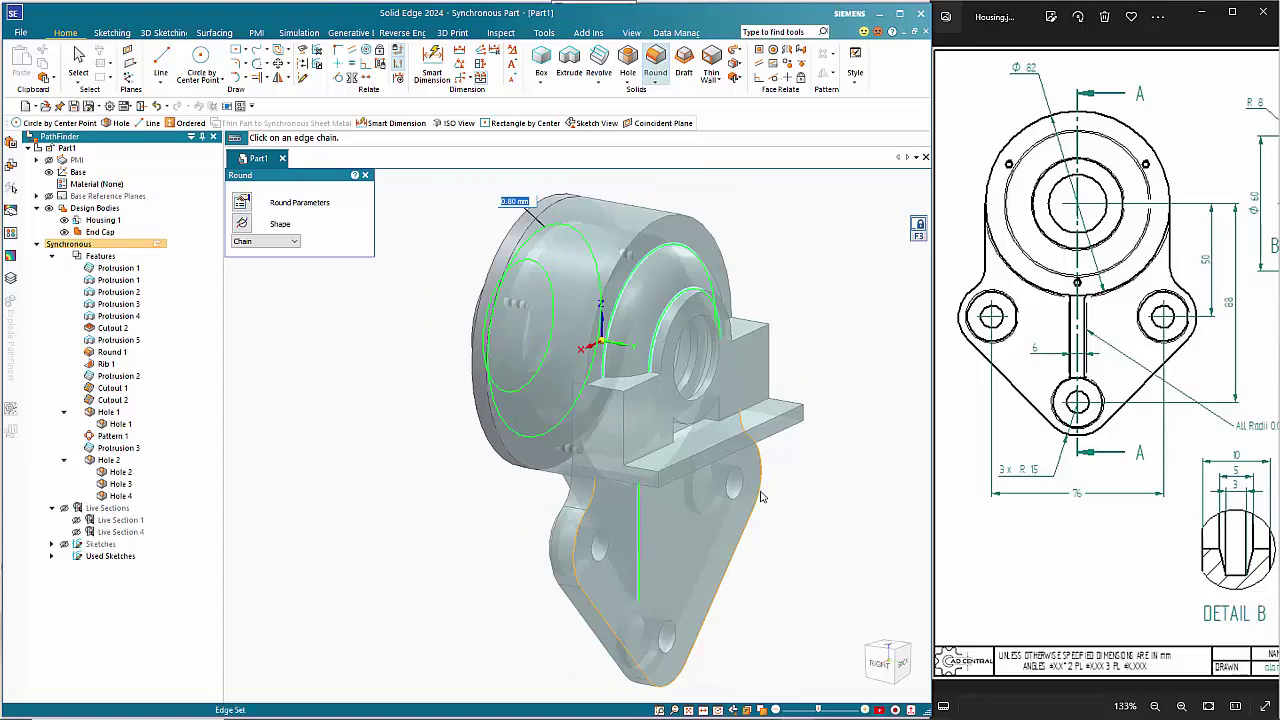
scroll(761, 497, "up", 4)
scroll(636, 521, "down", 4)
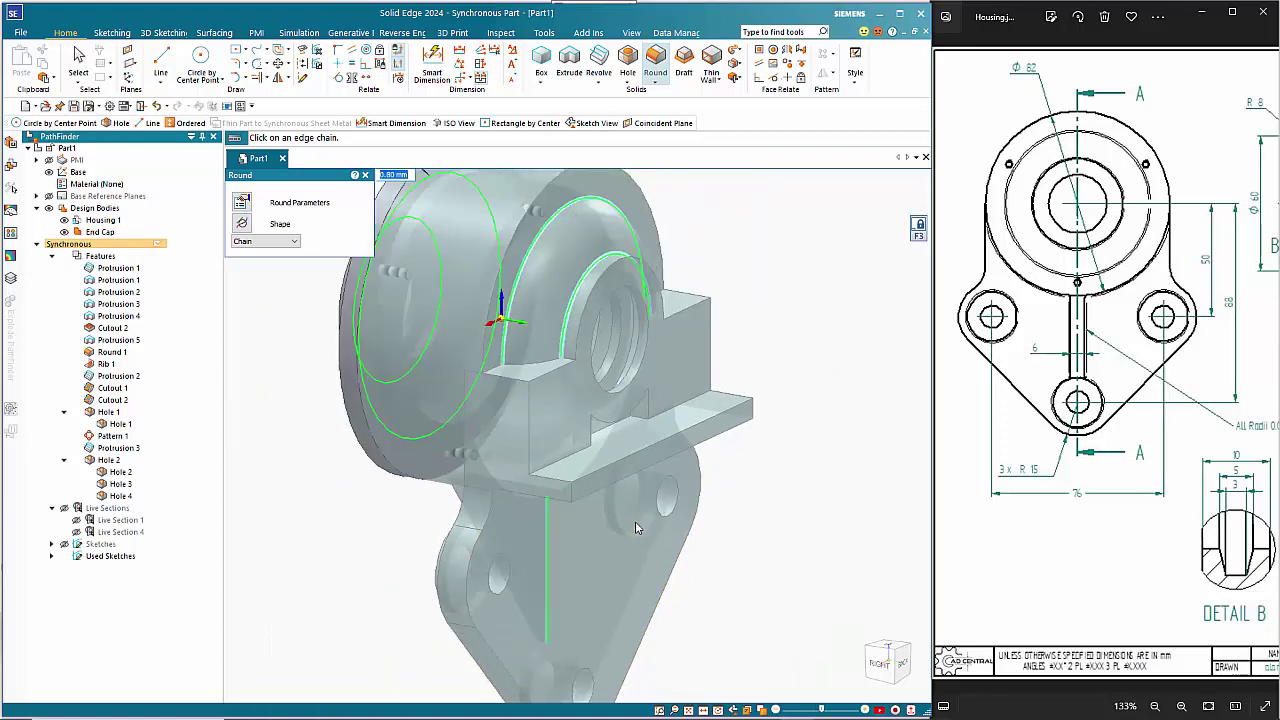
middle_click_drag(643, 540, 830, 527)
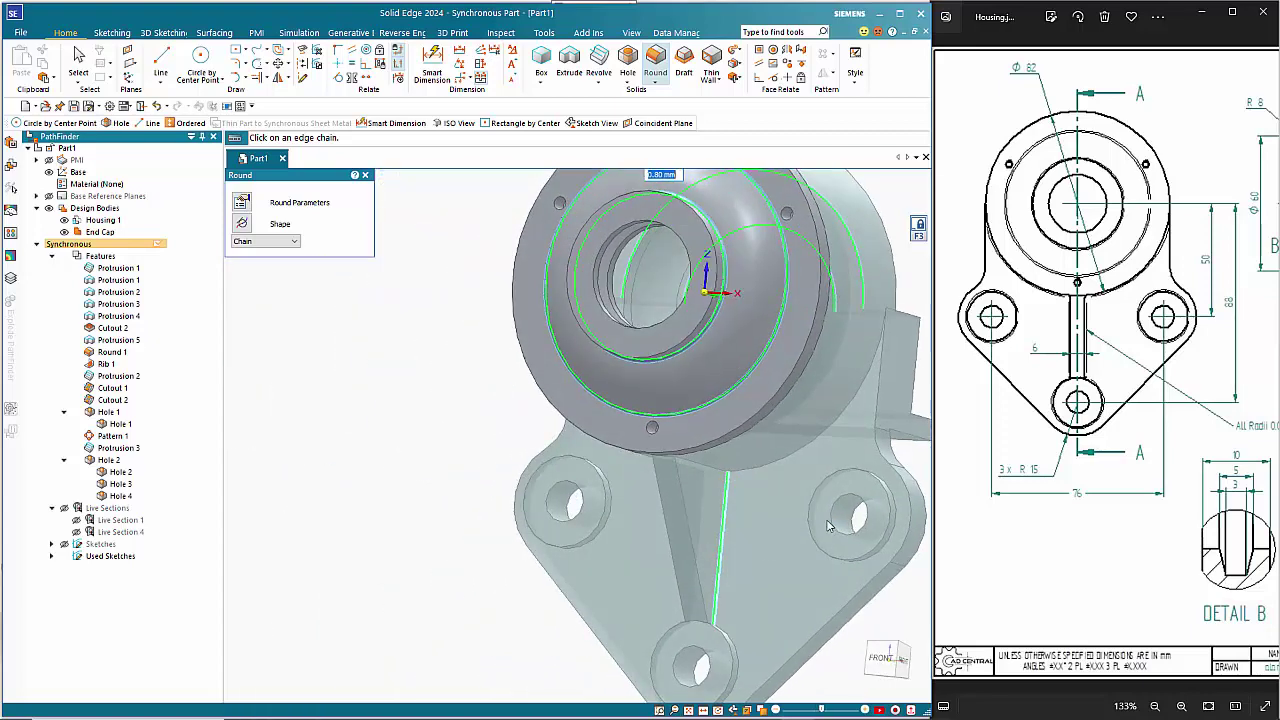
left_click(891, 545)
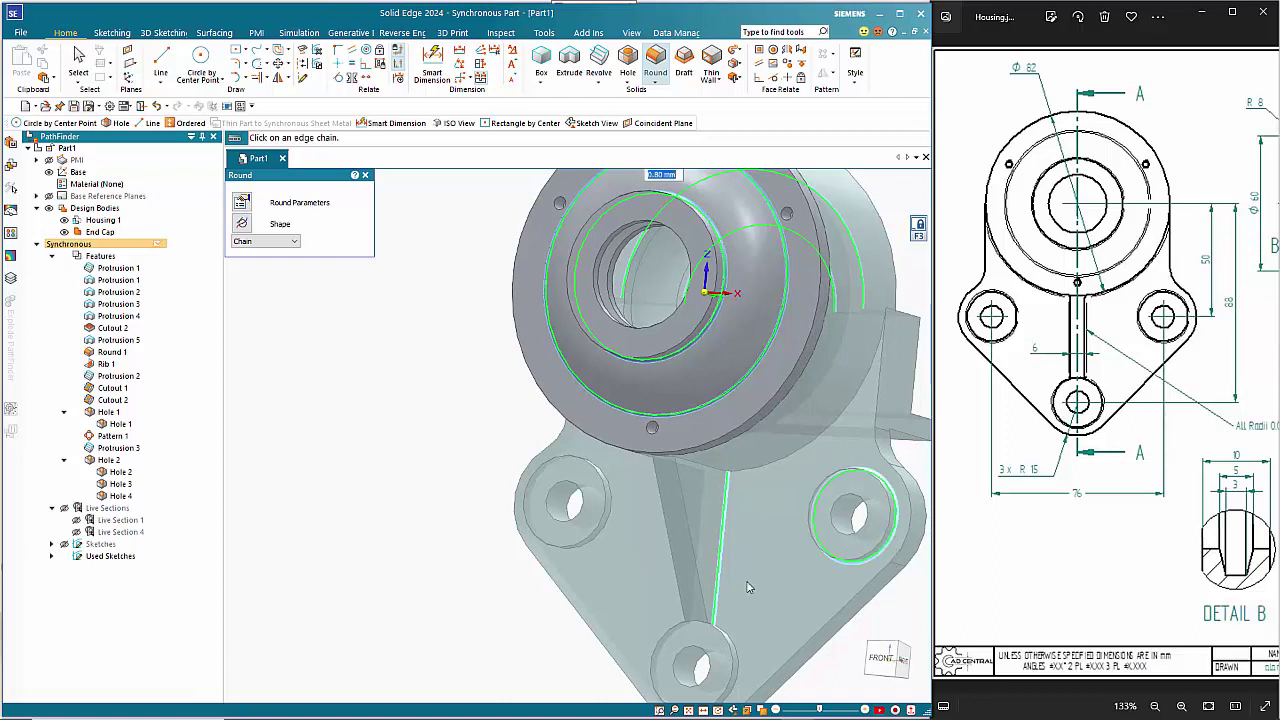
left_click(609, 523)
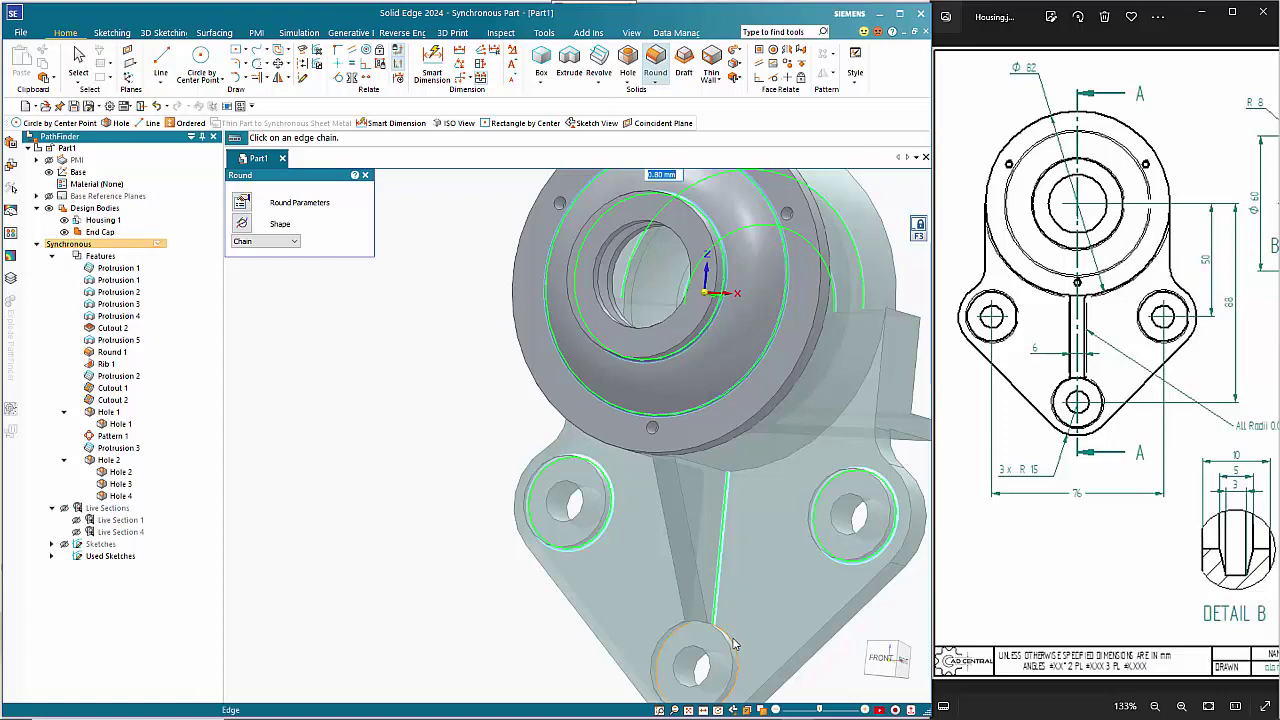
left_click(733, 642)
Add the rib's other long edge and the barrel's edge at the mounting plate, and complete the 0.8 mm round
middle_click_drag(743, 574, 826, 544)
scroll(789, 560, "down", 1)
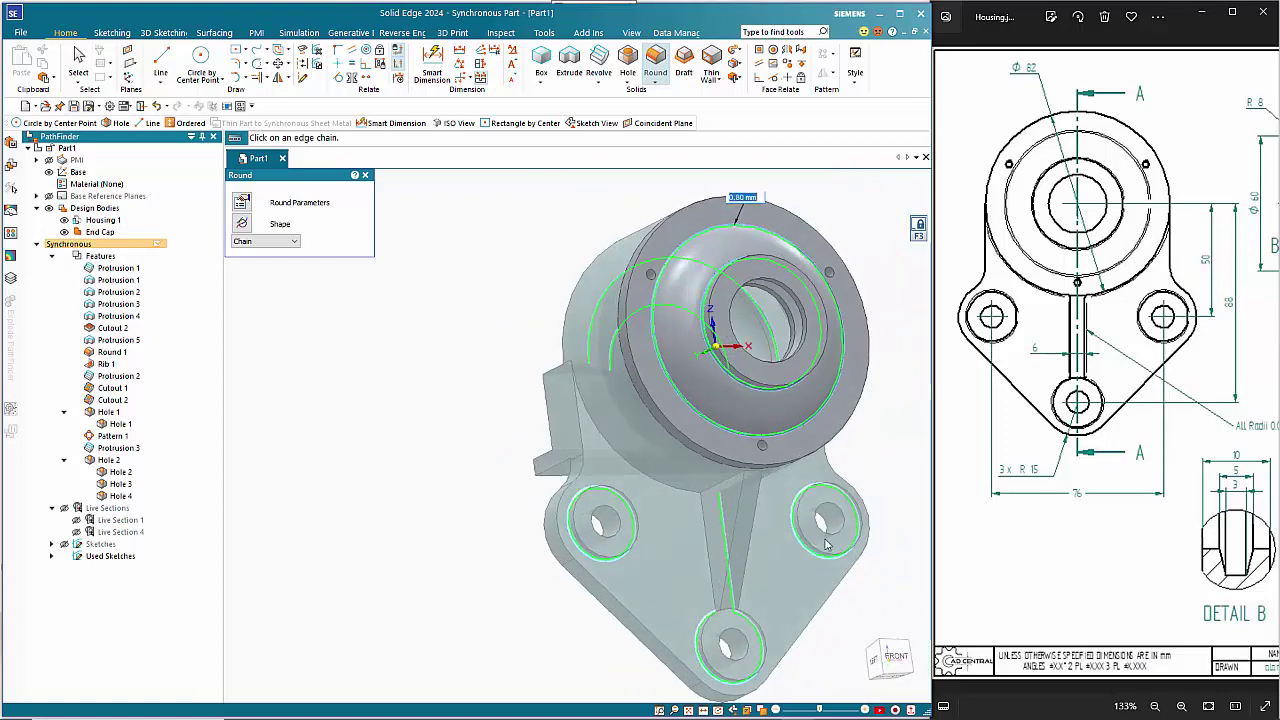
left_click(702, 525)
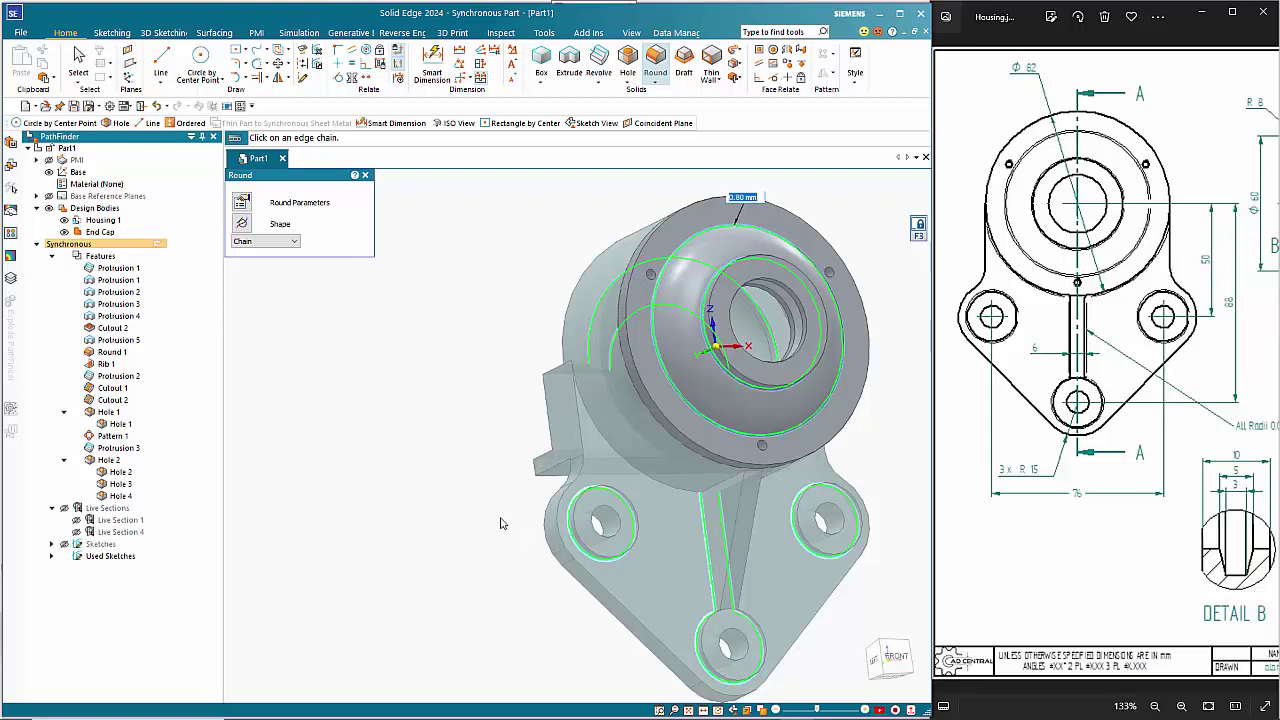
middle_click_drag(509, 479, 333, 486)
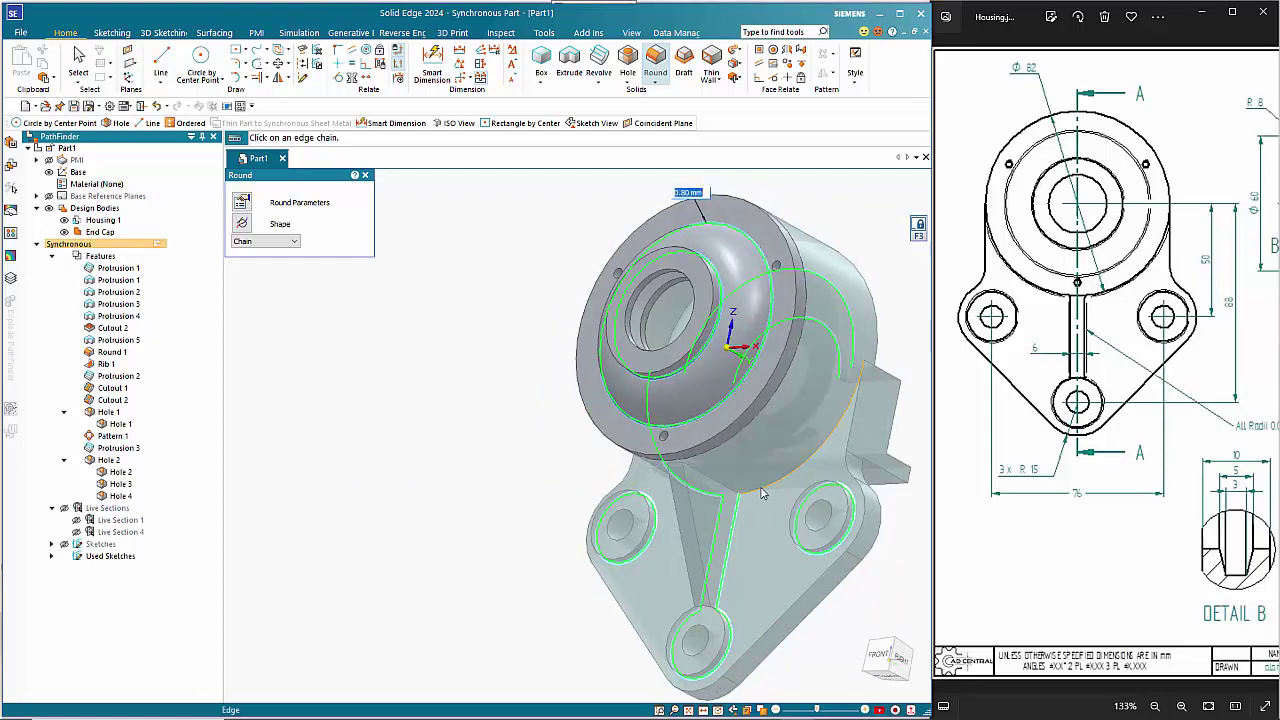
left_click(762, 492)
key("Return")
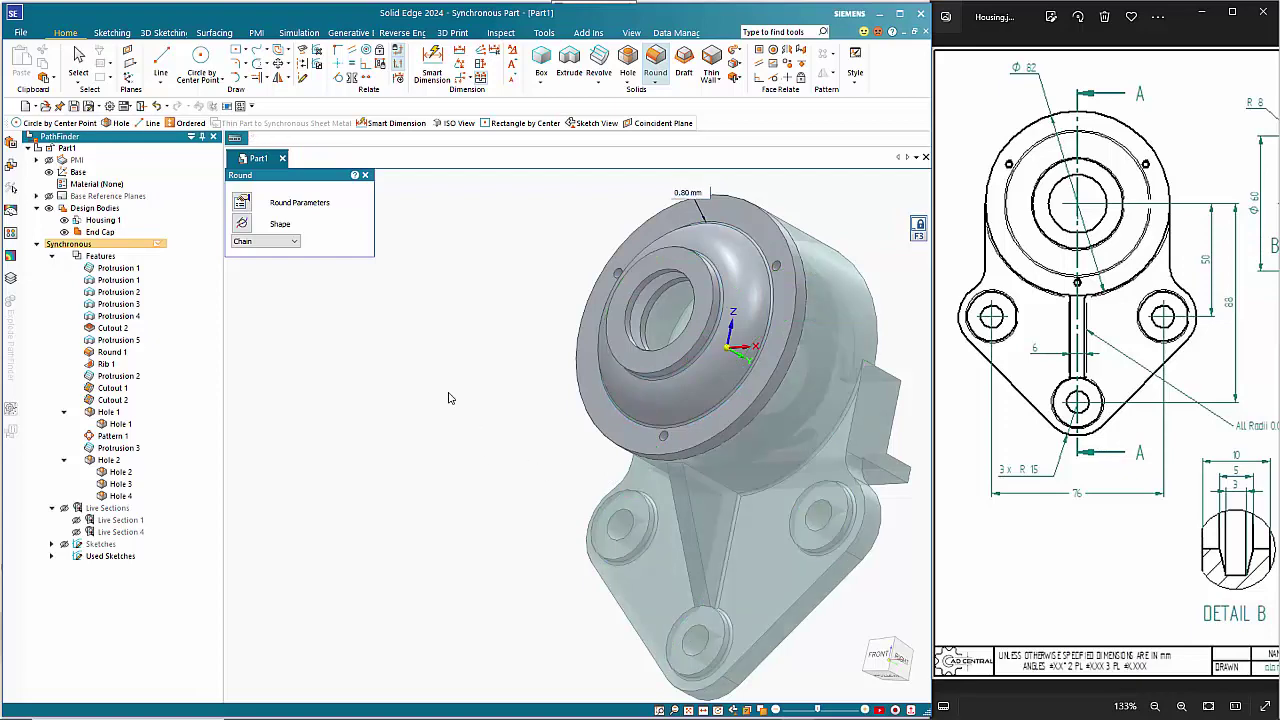
Unlock the locked plane and exit the Round command
left_click(919, 229)
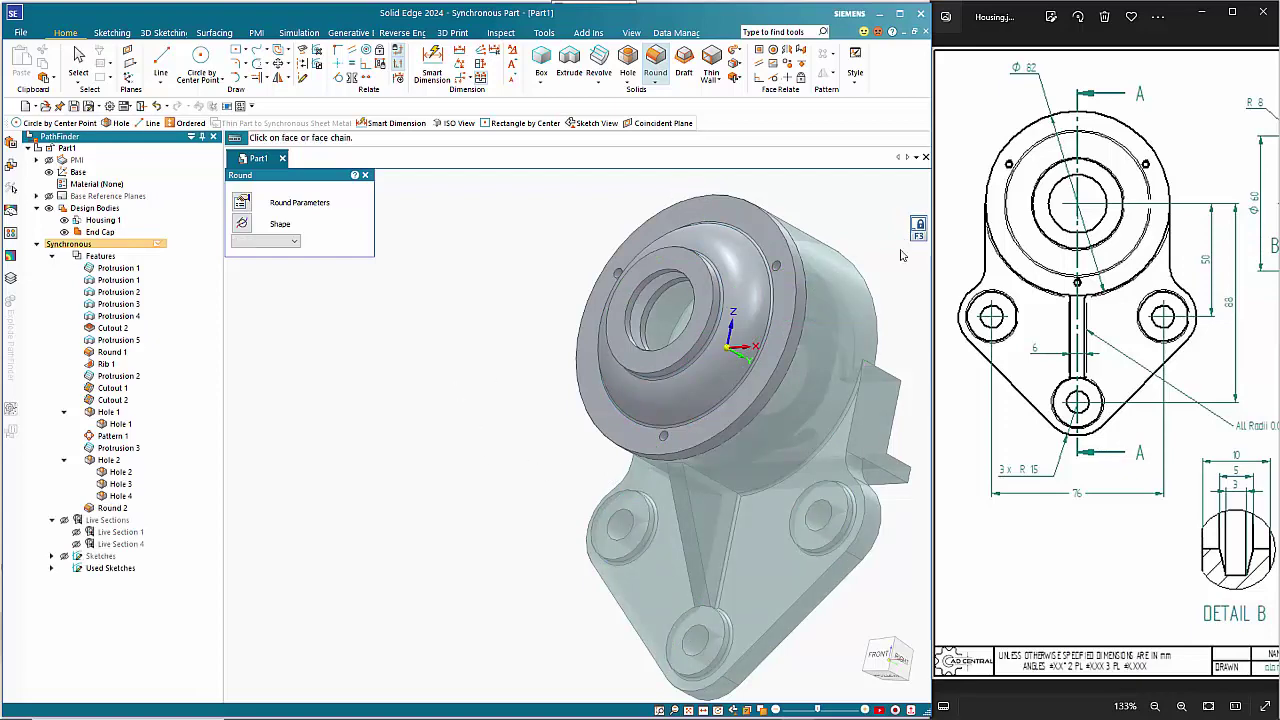
middle_click_drag(872, 246, 698, 278)
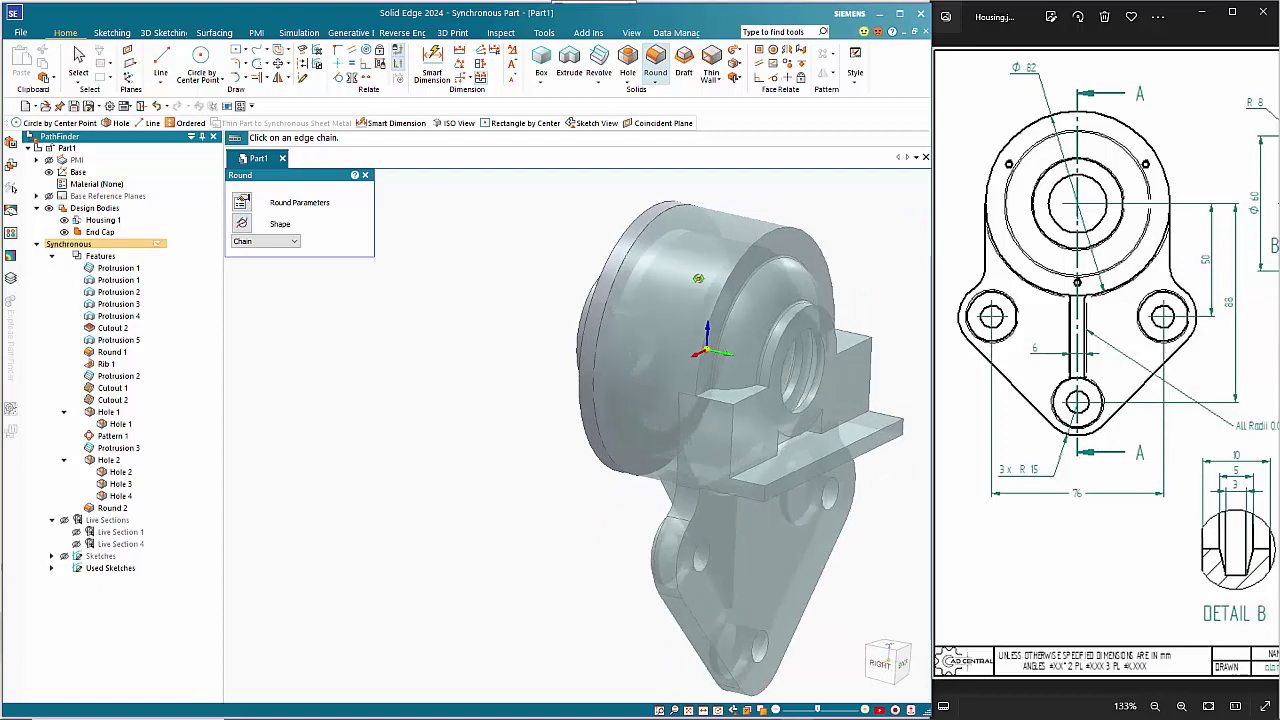
key("Escape")
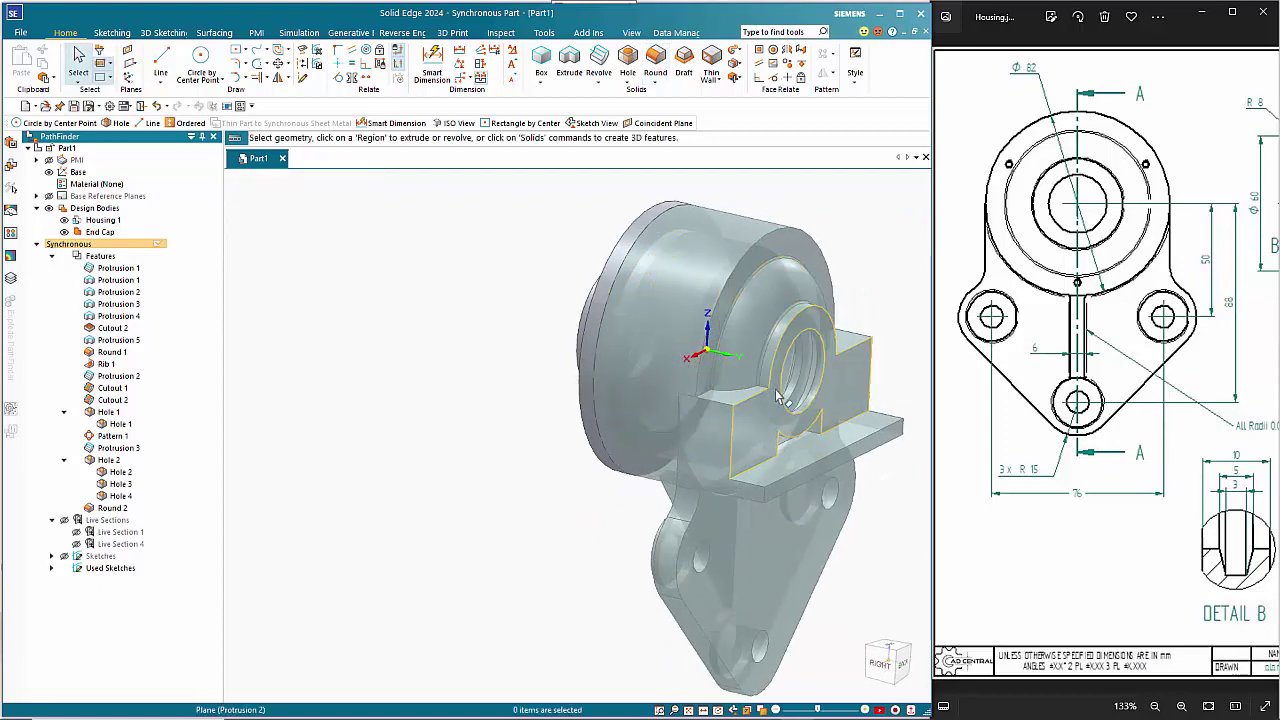
middle_click_drag(766, 378, 582, 368, "shift")
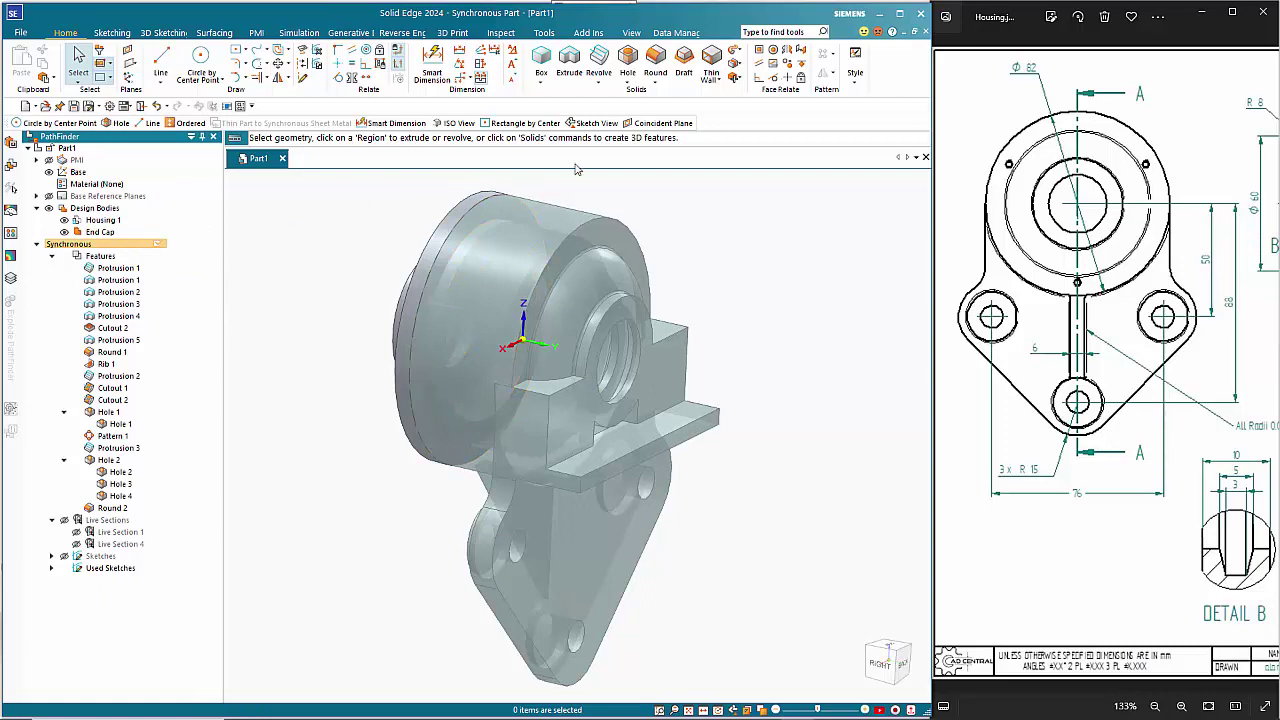
Start Multi-body Publish and save the current part as Tutorial in D:\Temp
left_click(737, 78)
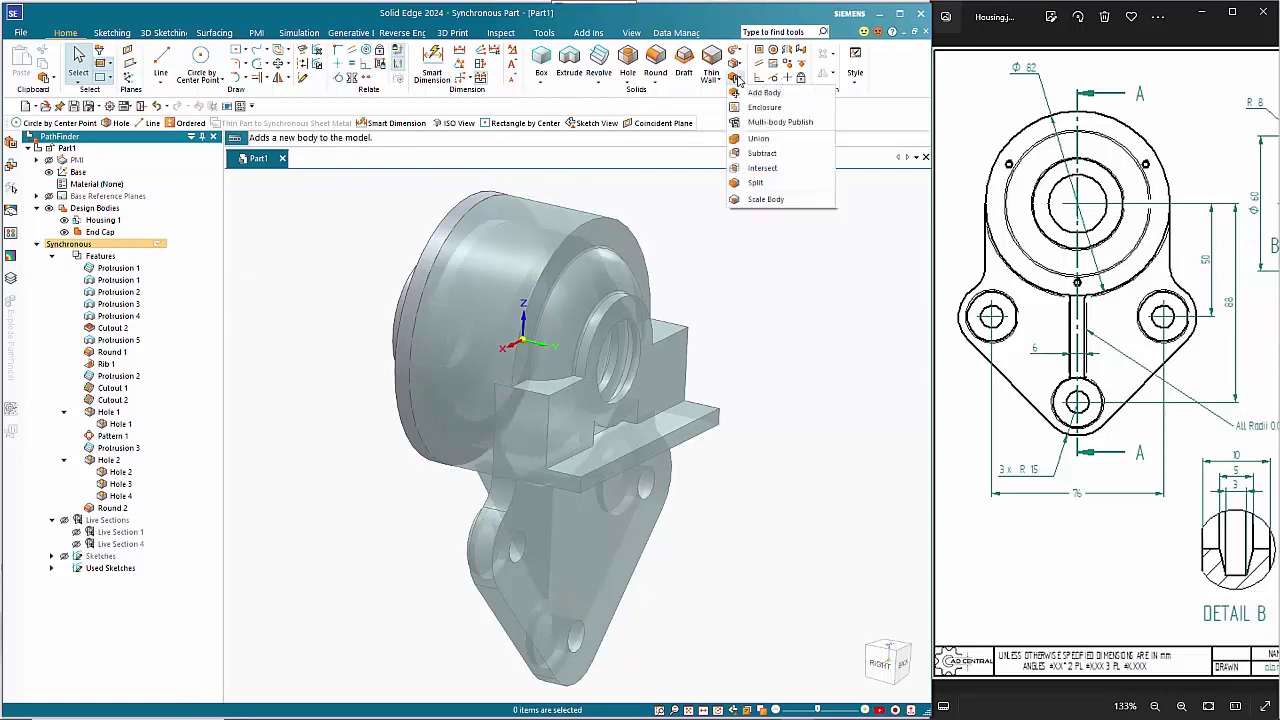
left_click(753, 122)
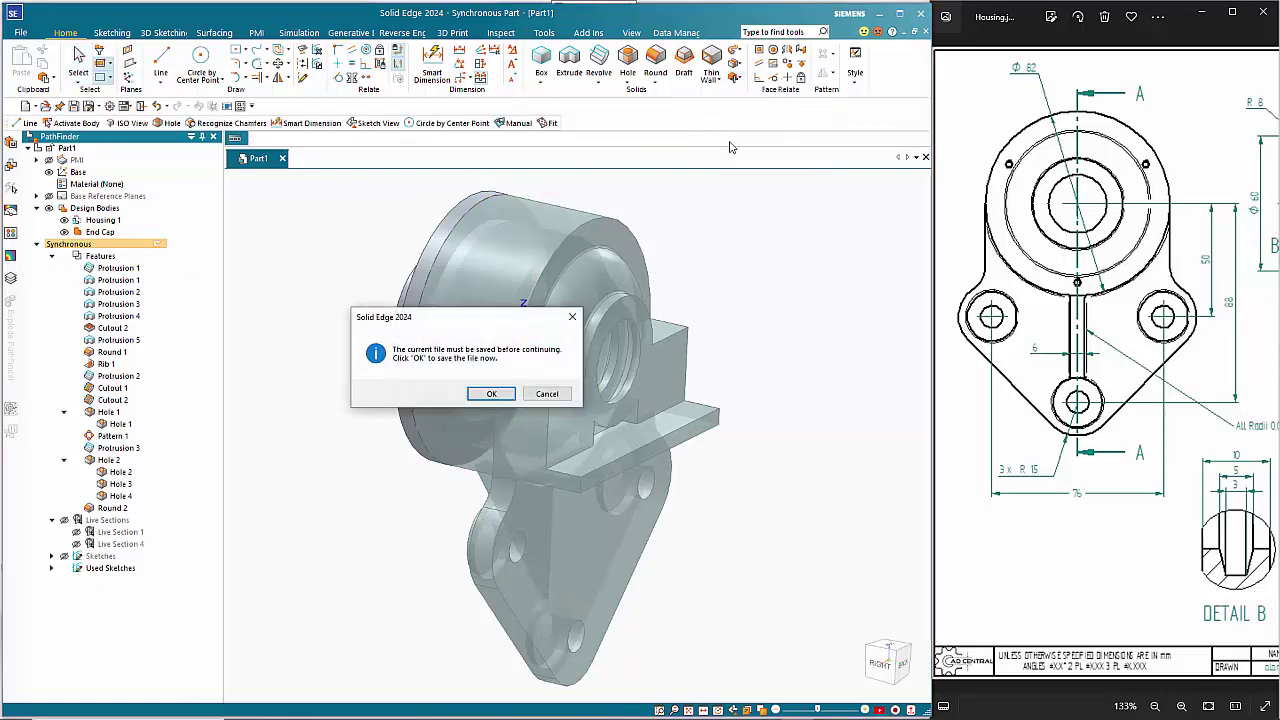
left_click(486, 394)
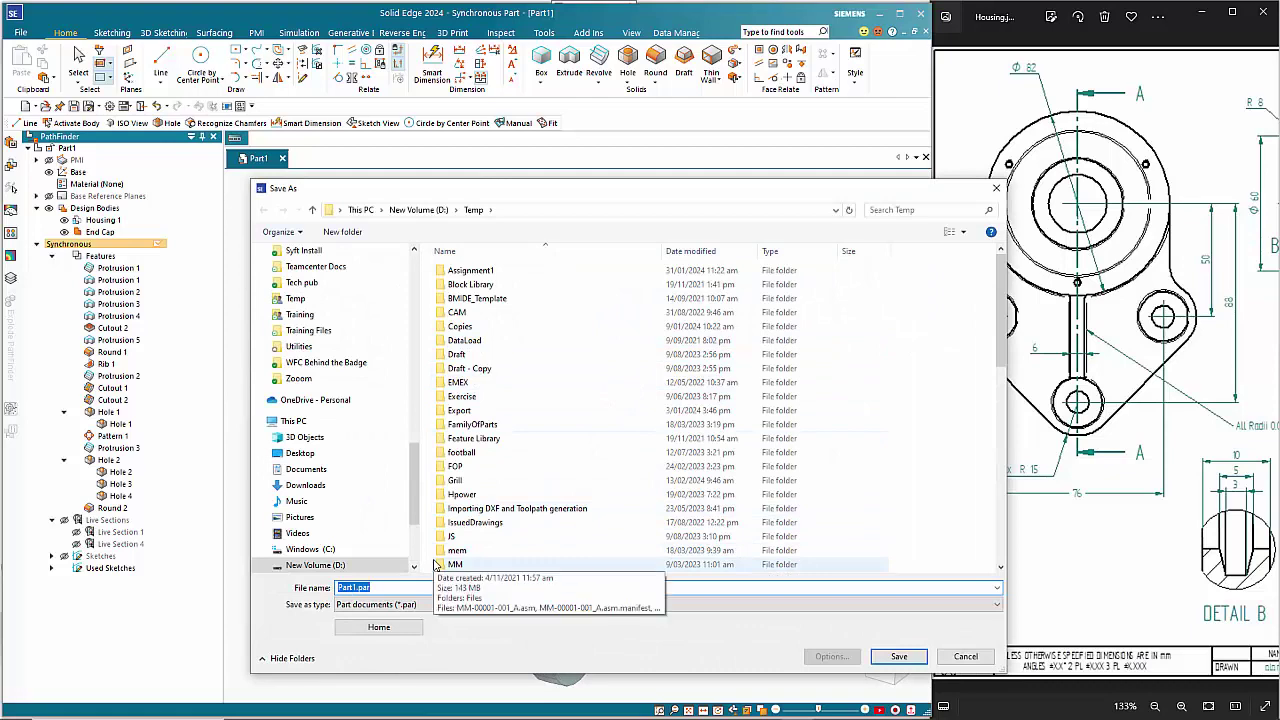
type("Tuto")
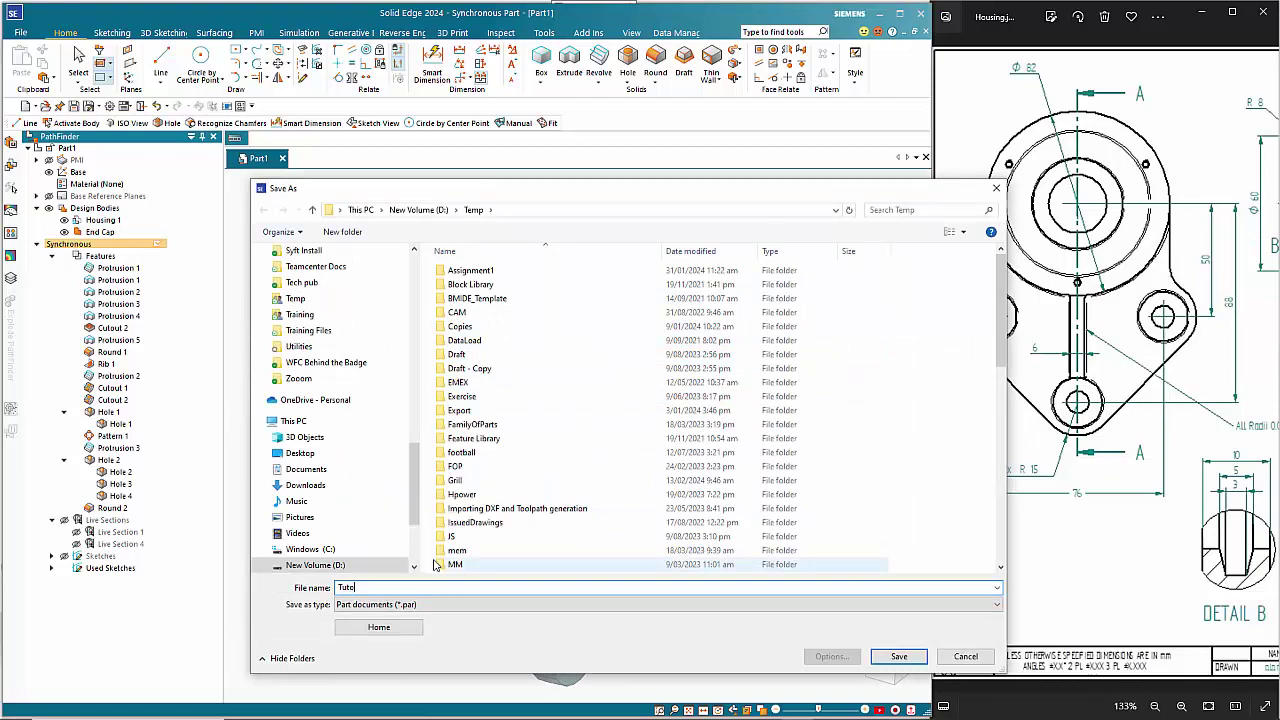
type("rial")
key("Return")
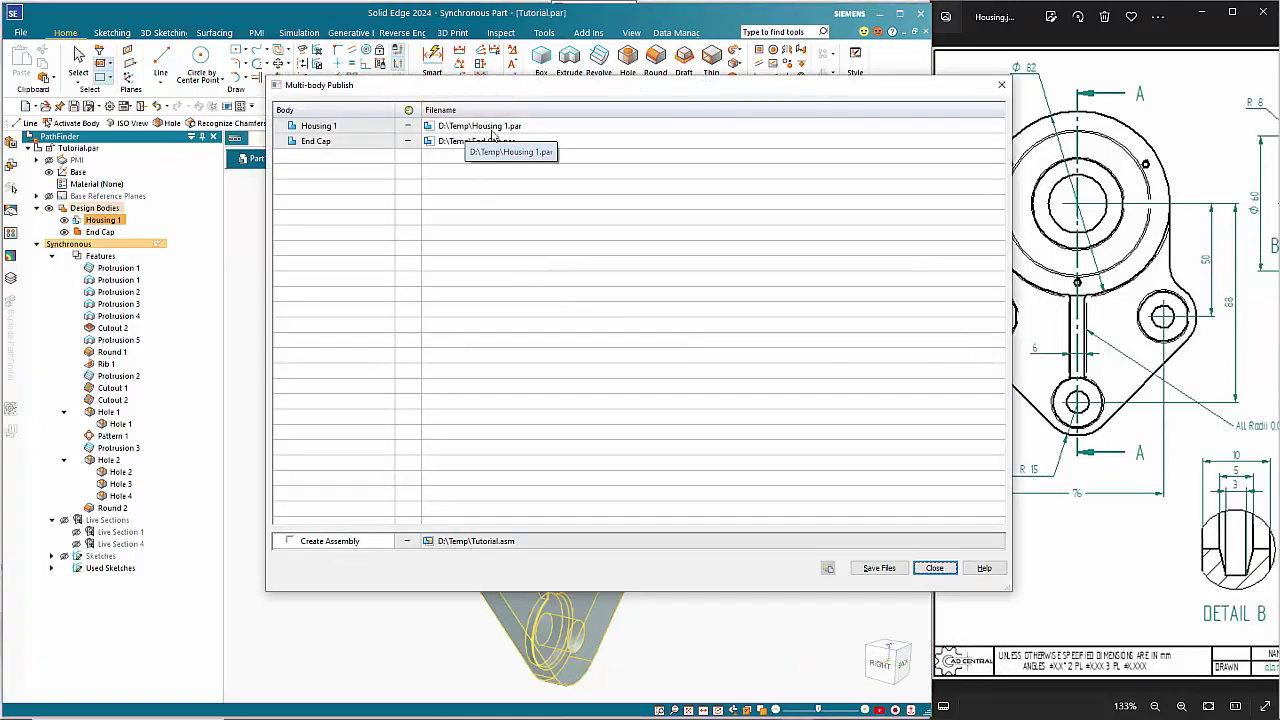
Enable assembly creation and publish the Housing 1 and End Cap bodies as part files with the Tutorial.asm assembly
left_click(494, 141)
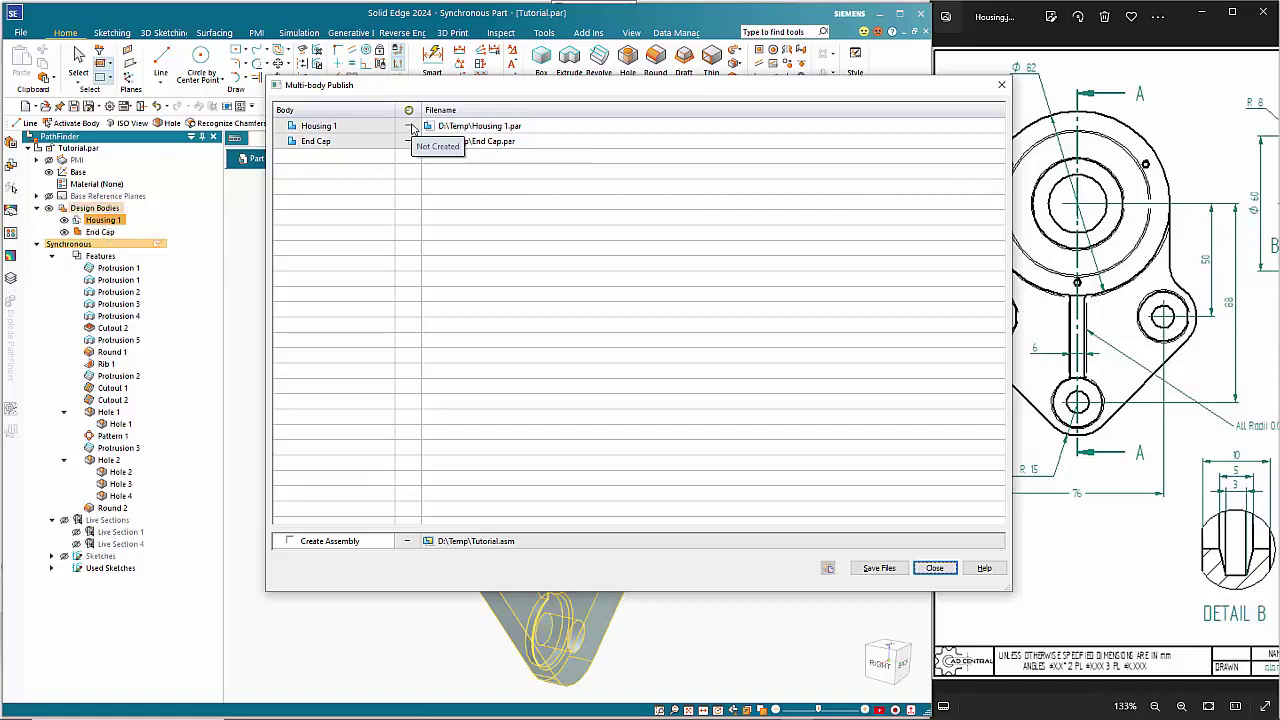
left_click(290, 541)
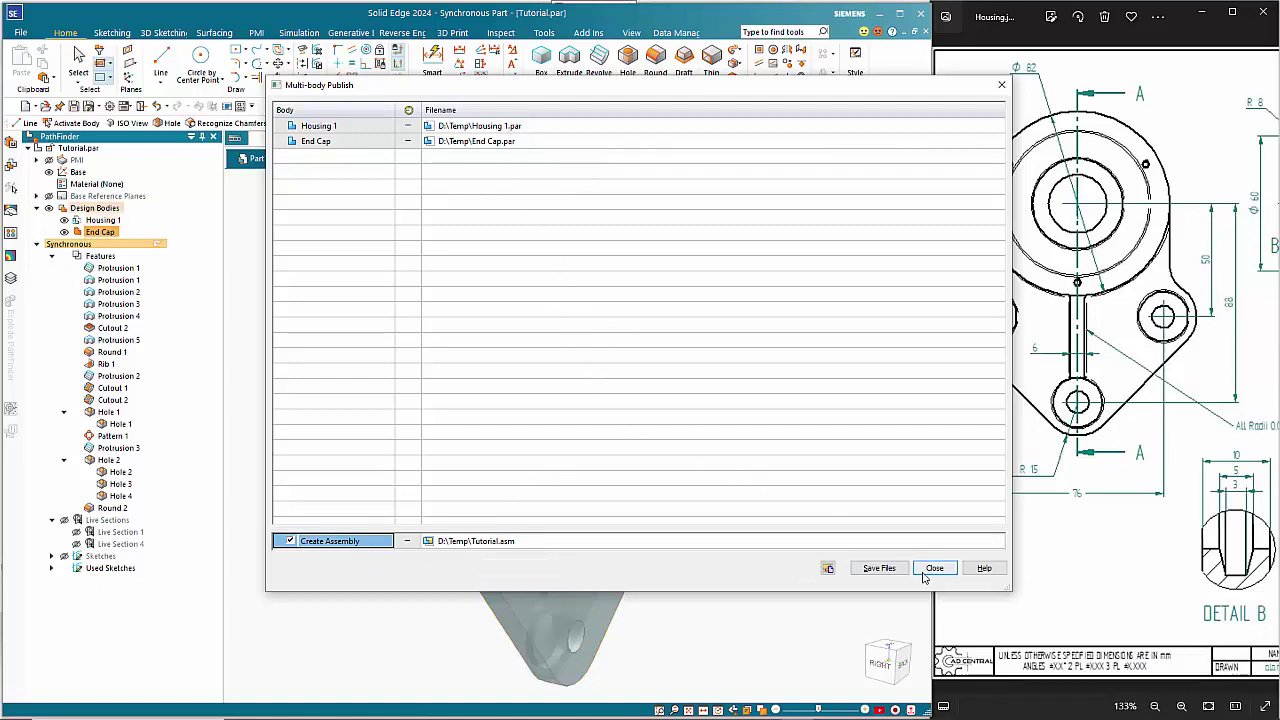
left_click(879, 568)
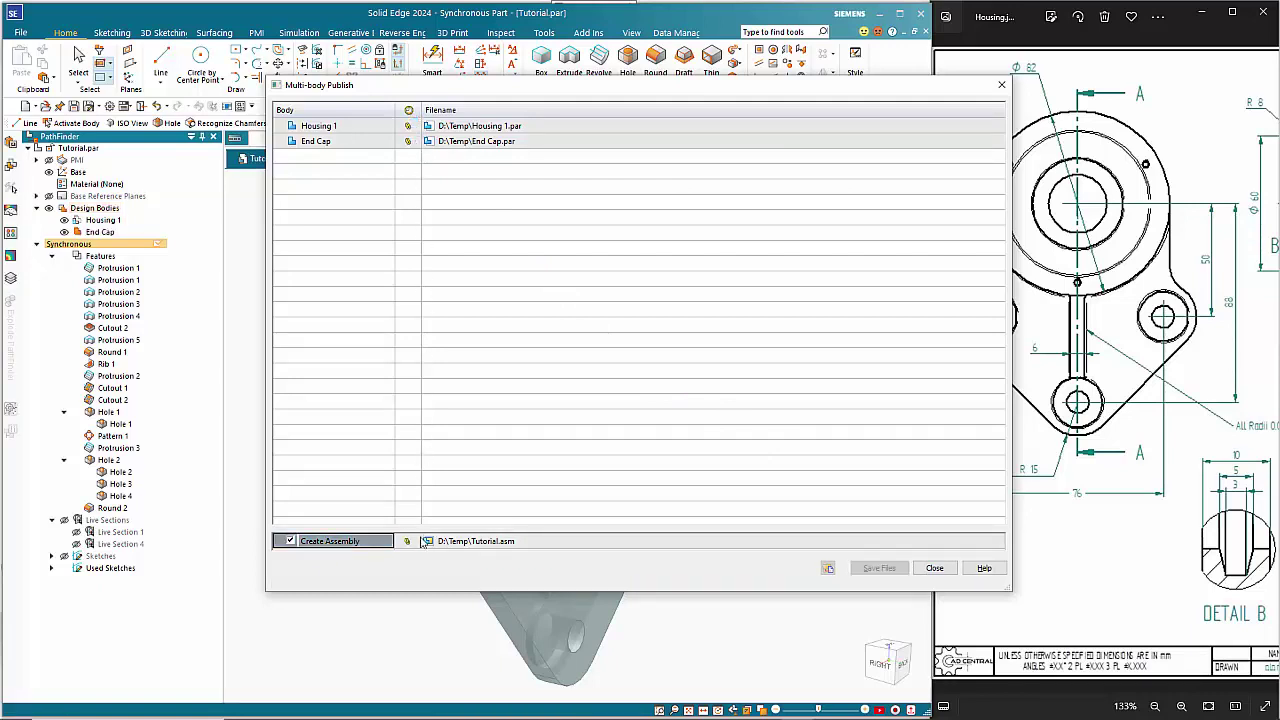
Open the published Tutorial.asm and expand Assembly Copy_1 to inspect its components and the model from behind
left_click(445, 541)
right_click(445, 541)
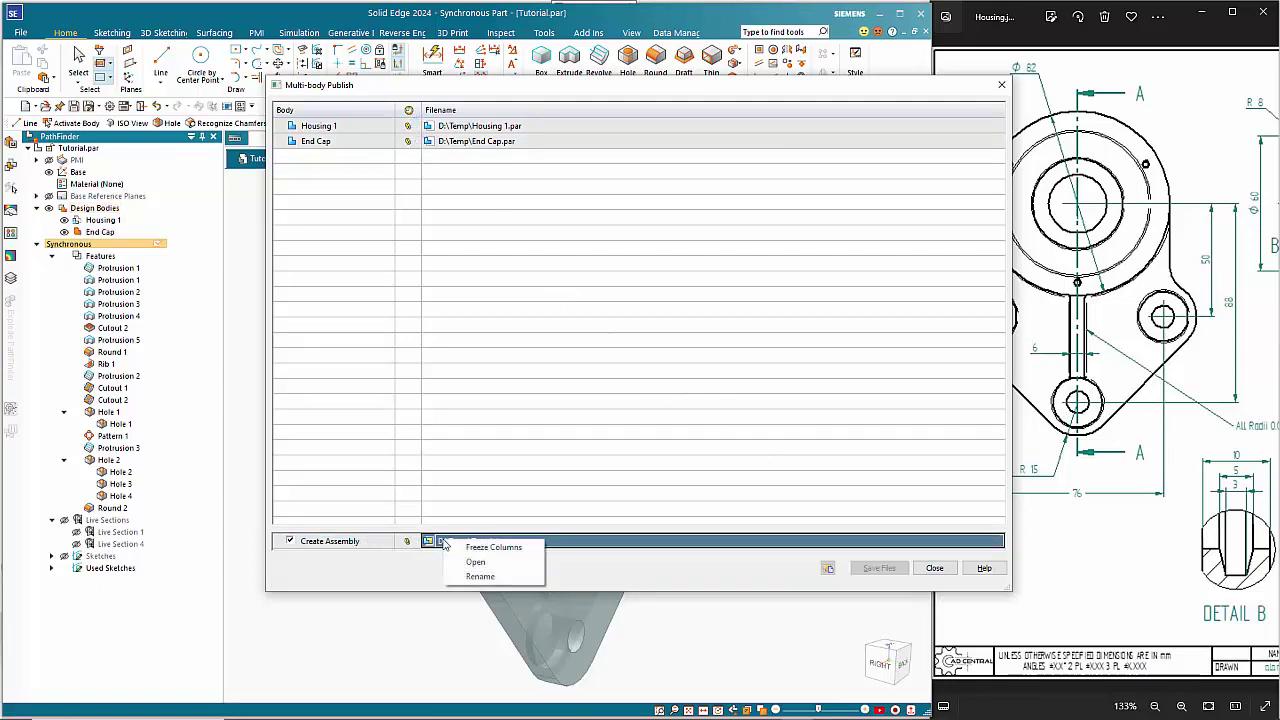
left_click(468, 562)
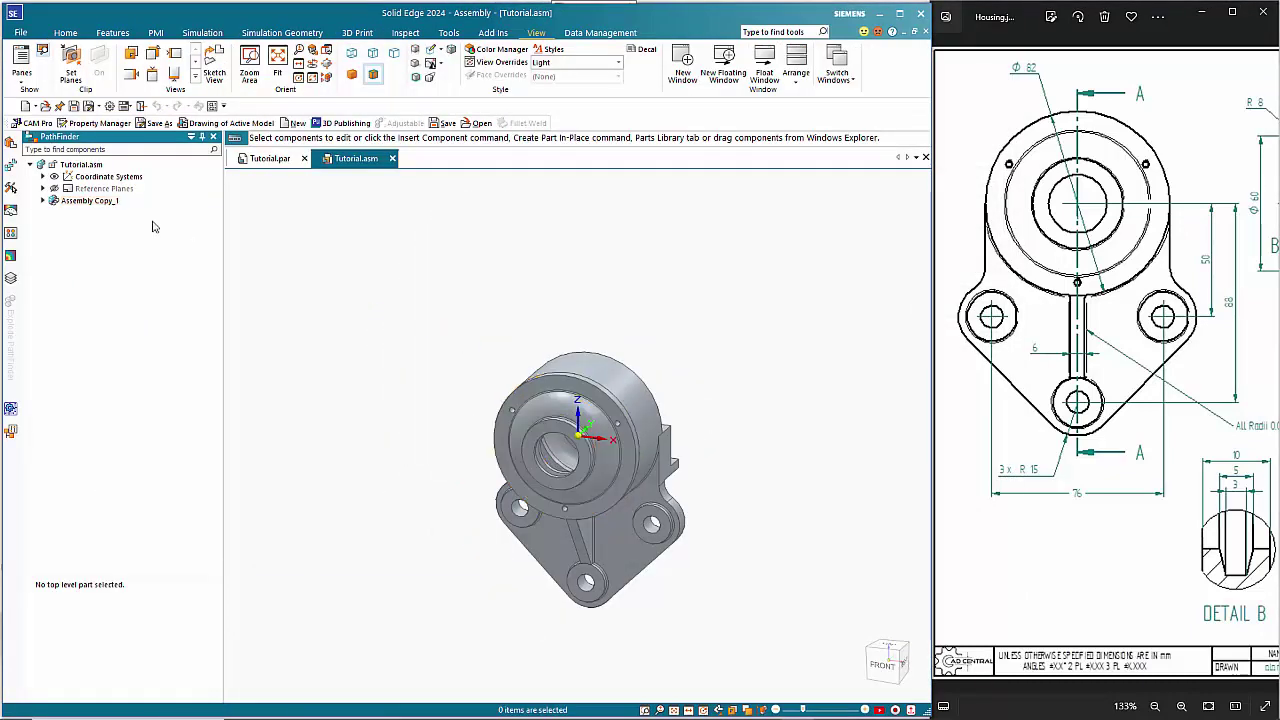
left_click(43, 202)
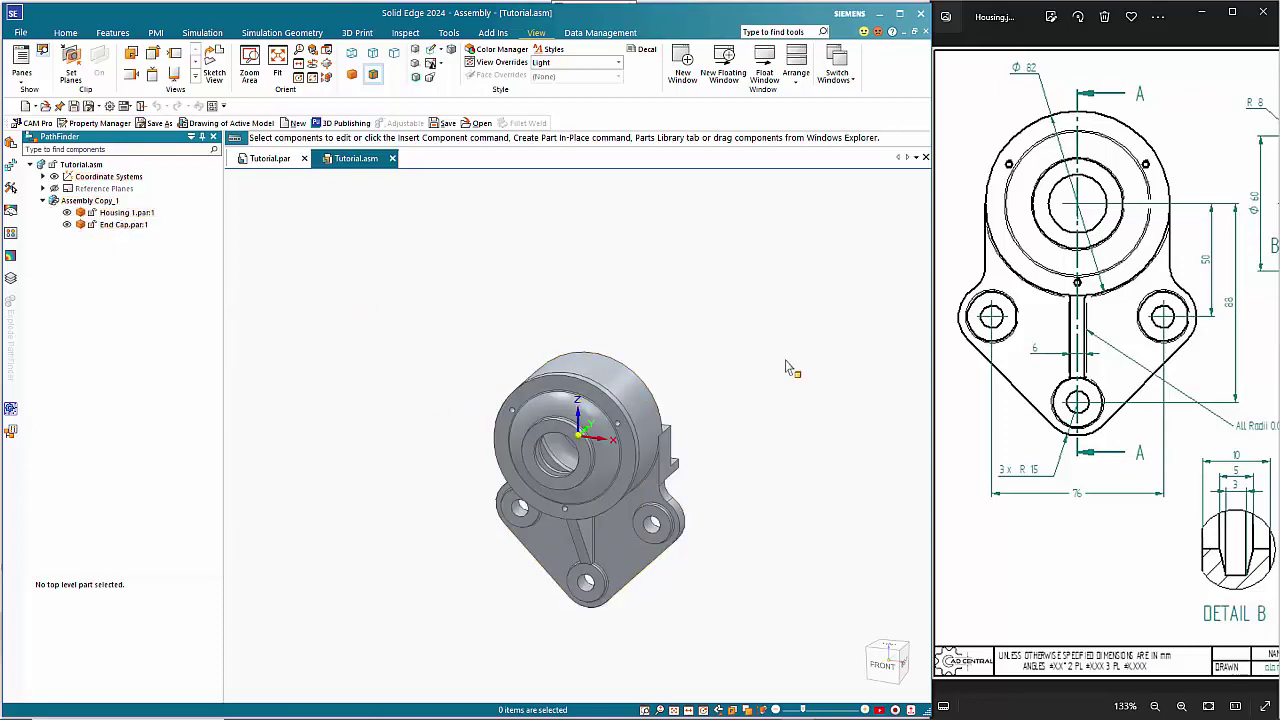
middle_click_drag(786, 361, 645, 435)
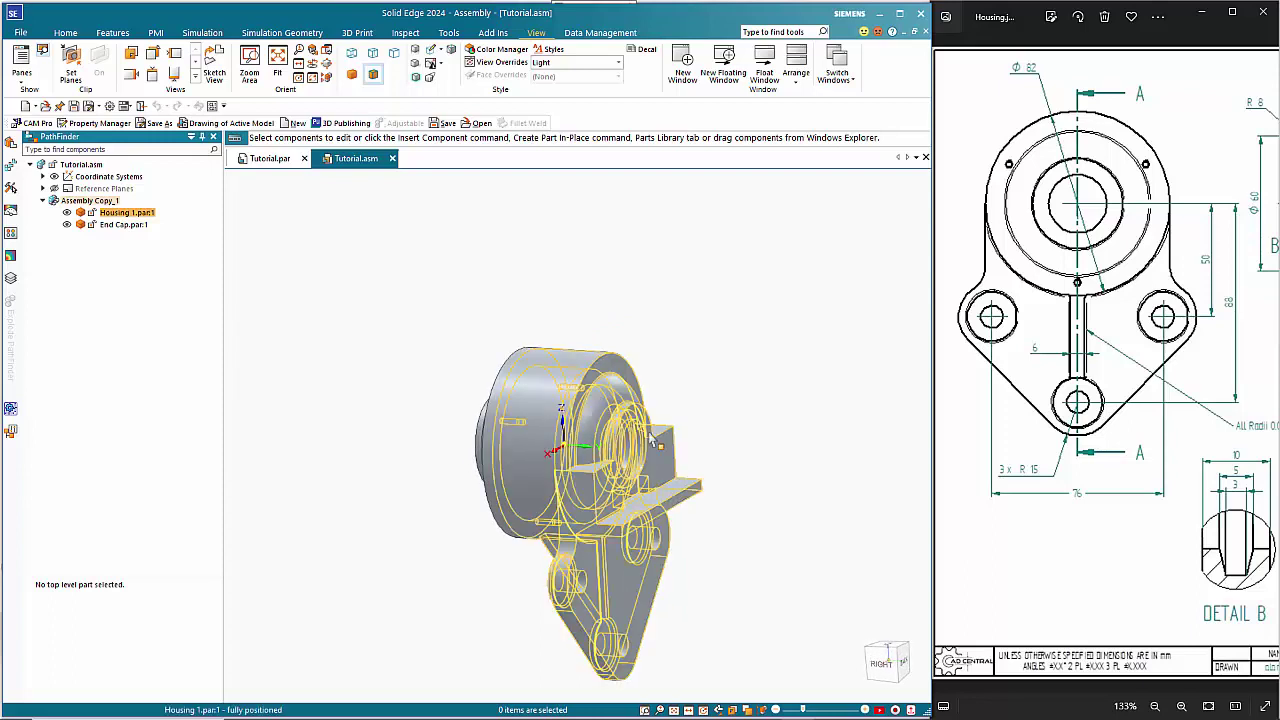
middle_click_drag(743, 524, 730, 434, "shift")
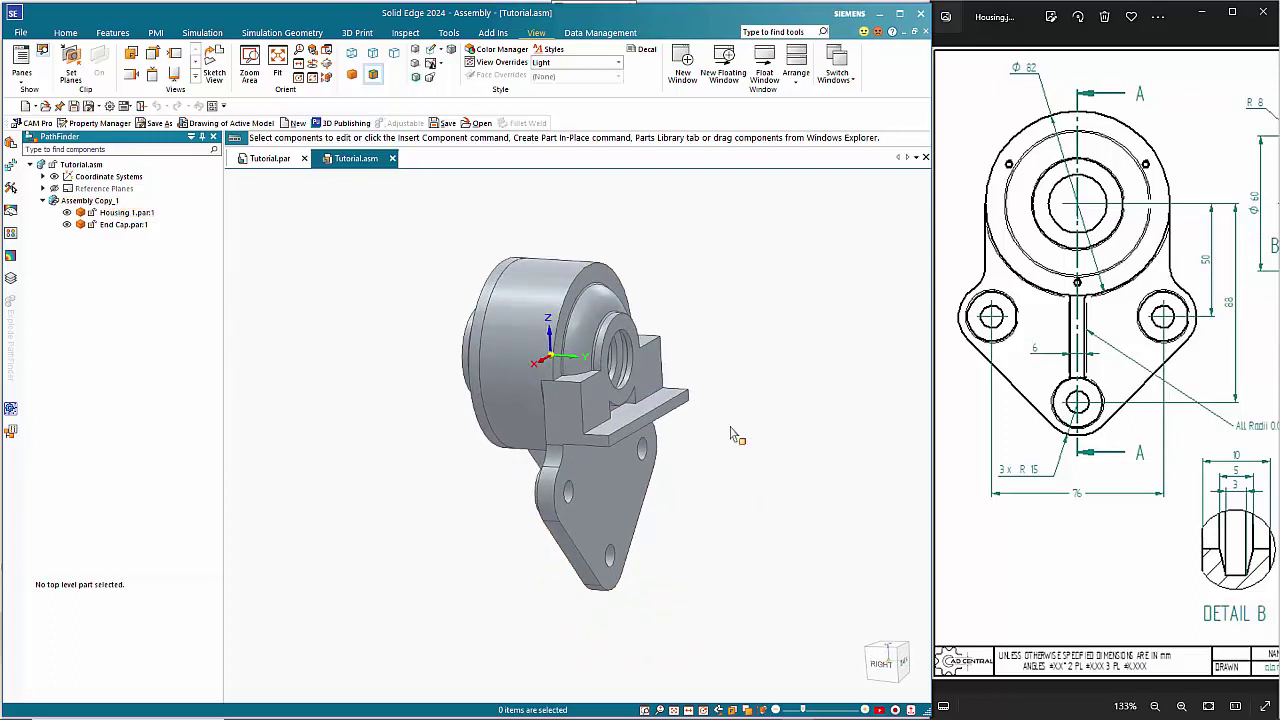